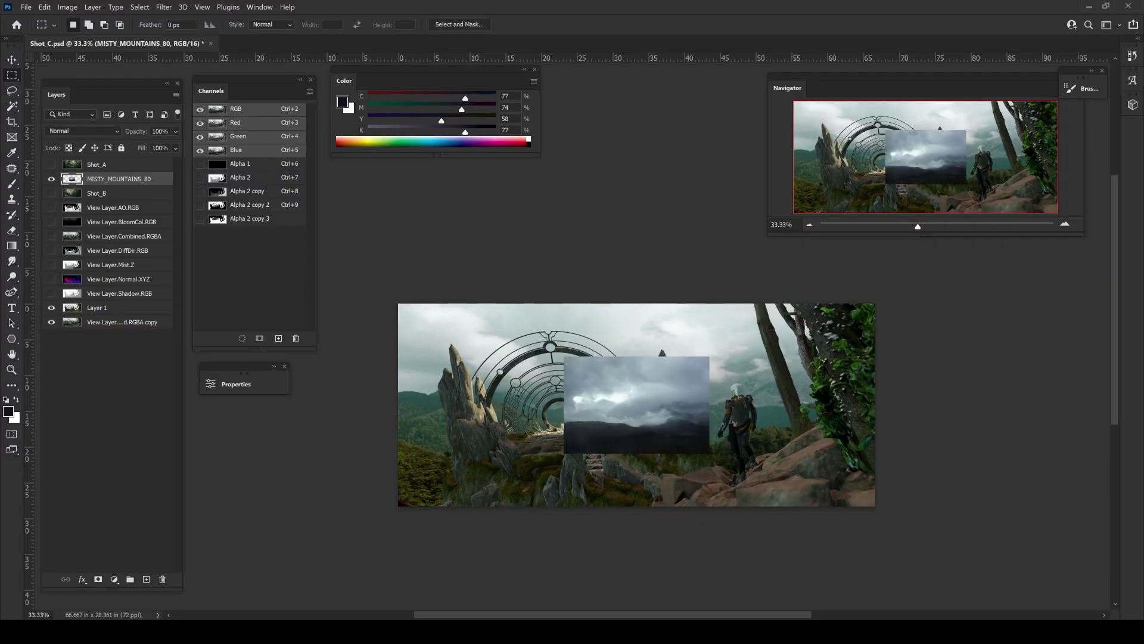
- Enlarge MISTY_MOUNTAINS_80 behind the arches, then swap in and reshape MISTY_MOUNTAINS_61
{"action": "left_click", "coordinate": [51, 308]}
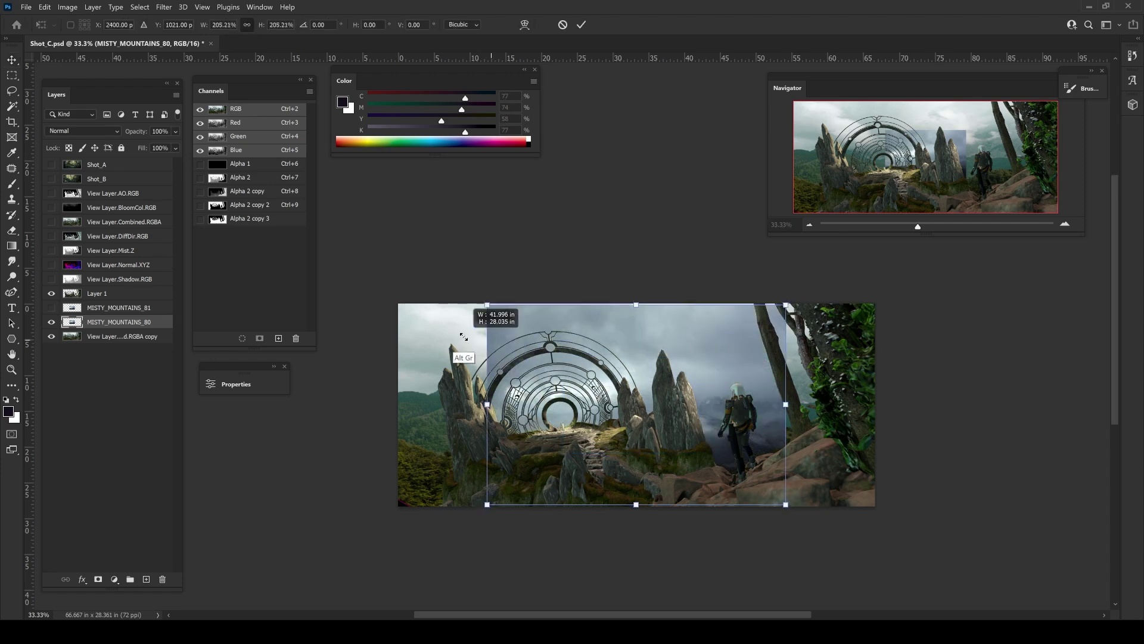
{"action": "left_click_drag", "start_coordinate": [507, 333], "coordinate": [418, 334]}
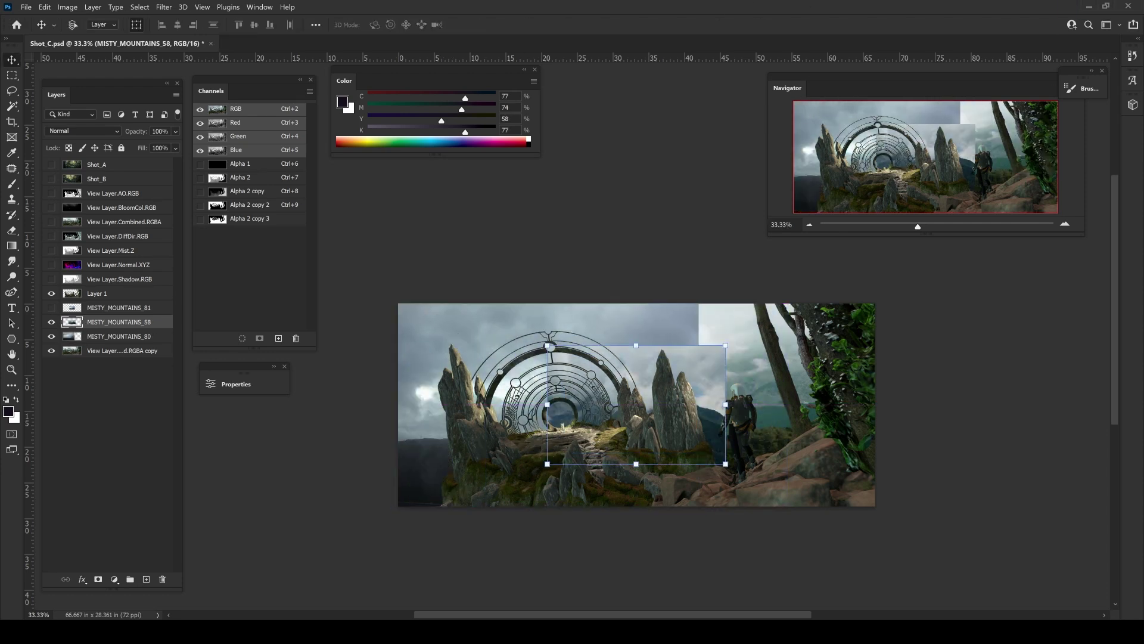
{"action": "key", "text": "Return"}
{"action": "key", "text": "Return"}
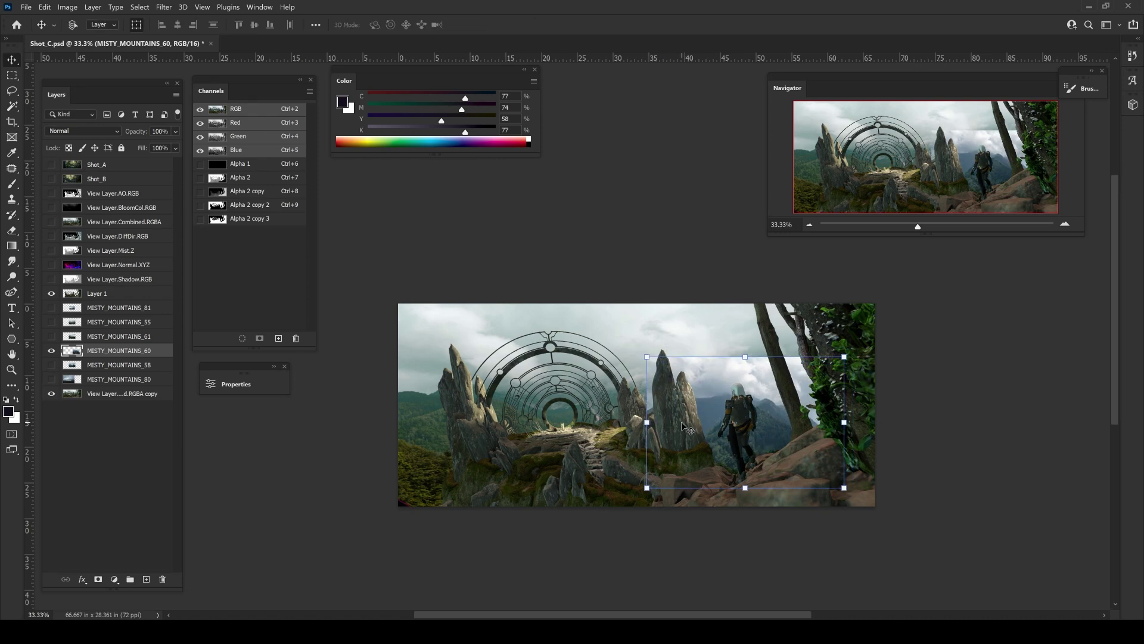
{"action": "left_click_drag", "start_coordinate": [52, 351], "coordinate": [53, 337]}
{"action": "left_click", "coordinate": [114, 336]}
{"action": "key", "text": "ctrl+t"}
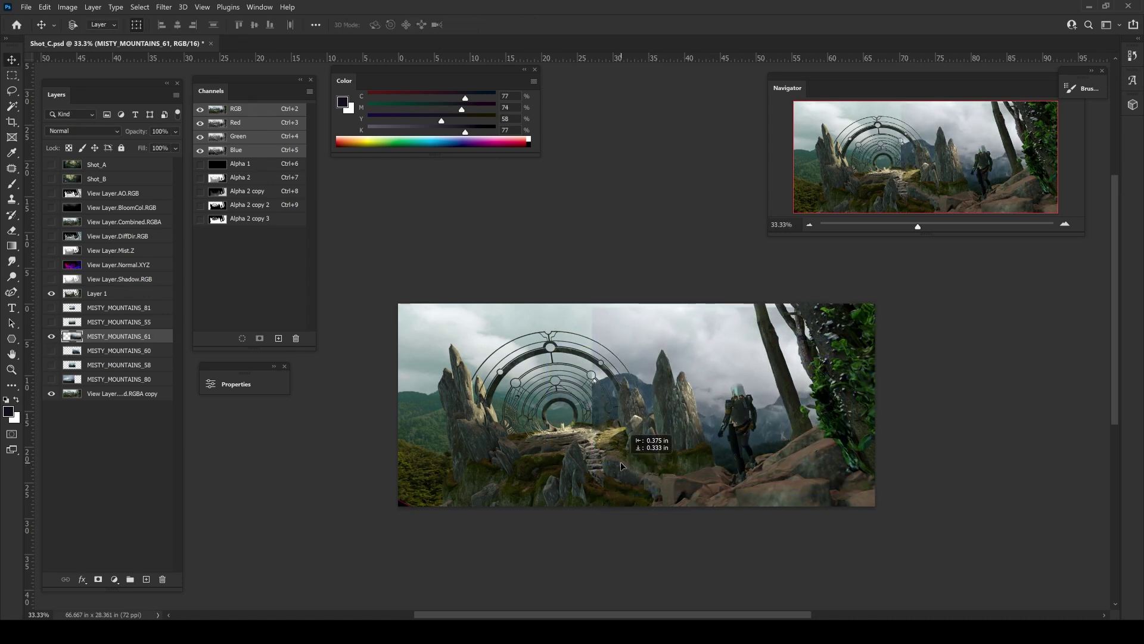
{"action": "mouse_move", "coordinate": [735, 310]}
{"action": "left_mouse_down"}
{"action": "mouse_move", "coordinate": [728, 366]}
{"action": "mouse_move", "coordinate": [735, 309]}
{"action": "left_mouse_up"}
{"action": "key", "text": "Return"}
- Stretch a marquee section of mountains across the left side and mask MISTY_MOUNTAINS_61
{"action": "key", "text": "m"}
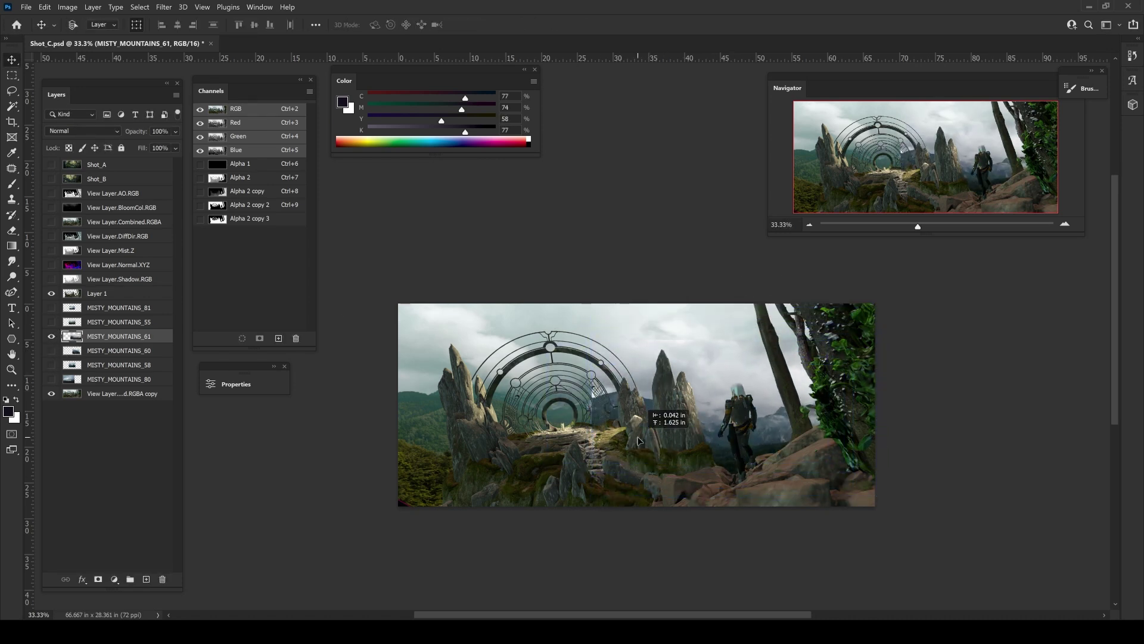
{"action": "left_click_drag", "start_coordinate": [549, 308], "coordinate": [817, 354]}
{"action": "key", "text": "ctrl+t"}
{"action": "left_click_drag", "start_coordinate": [657, 402], "coordinate": [396, 403]}
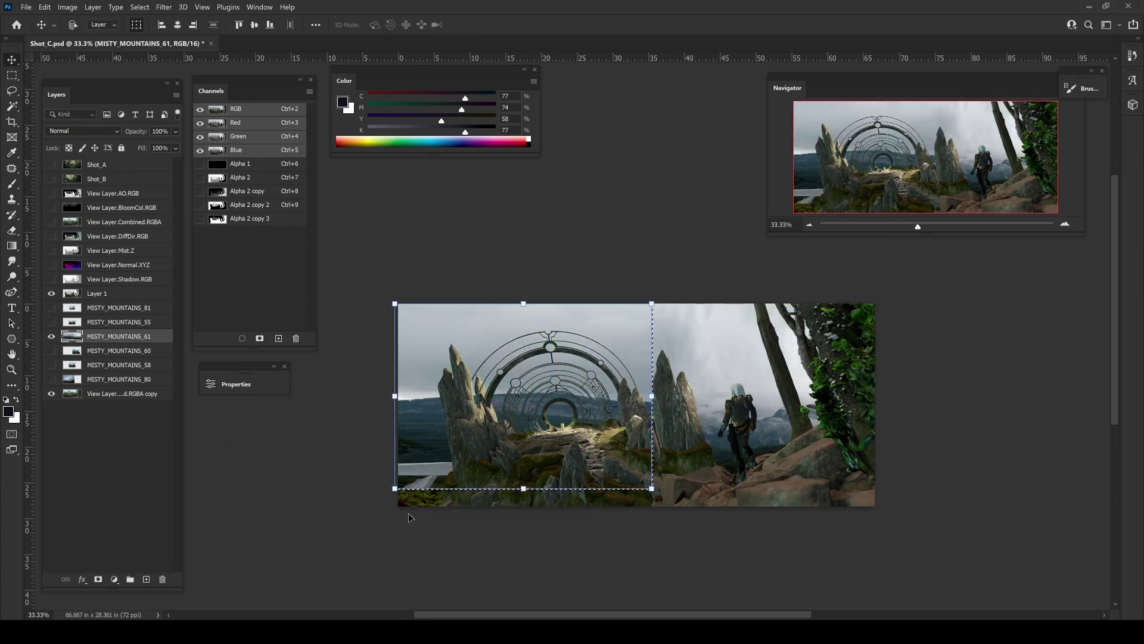
{"action": "key", "text": "Return"}
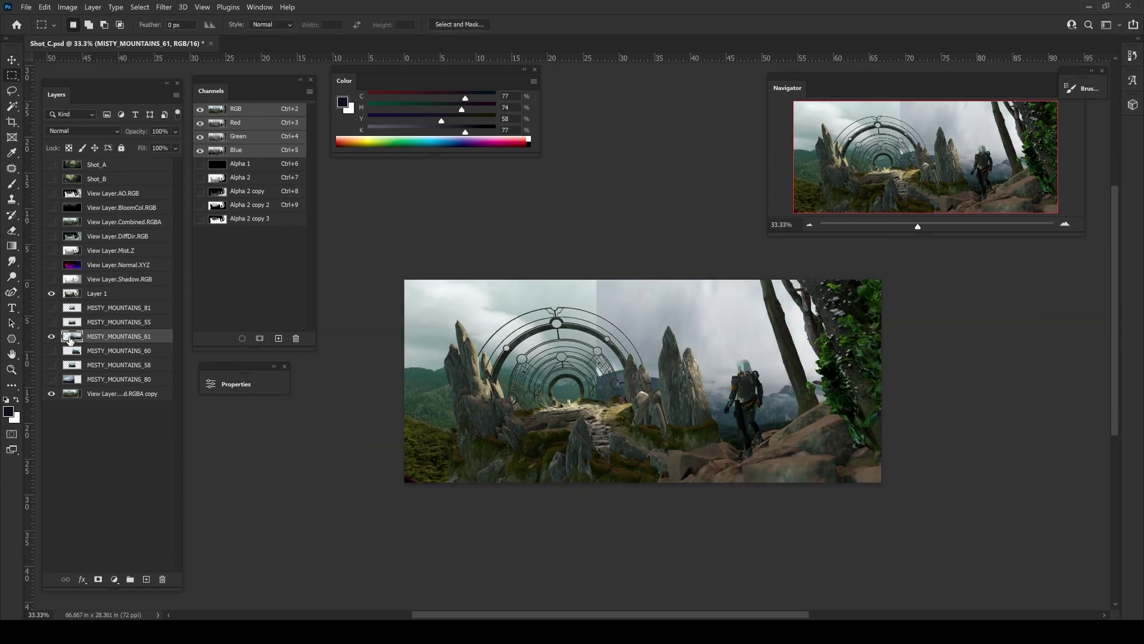
{"action": "key", "text": "v"}
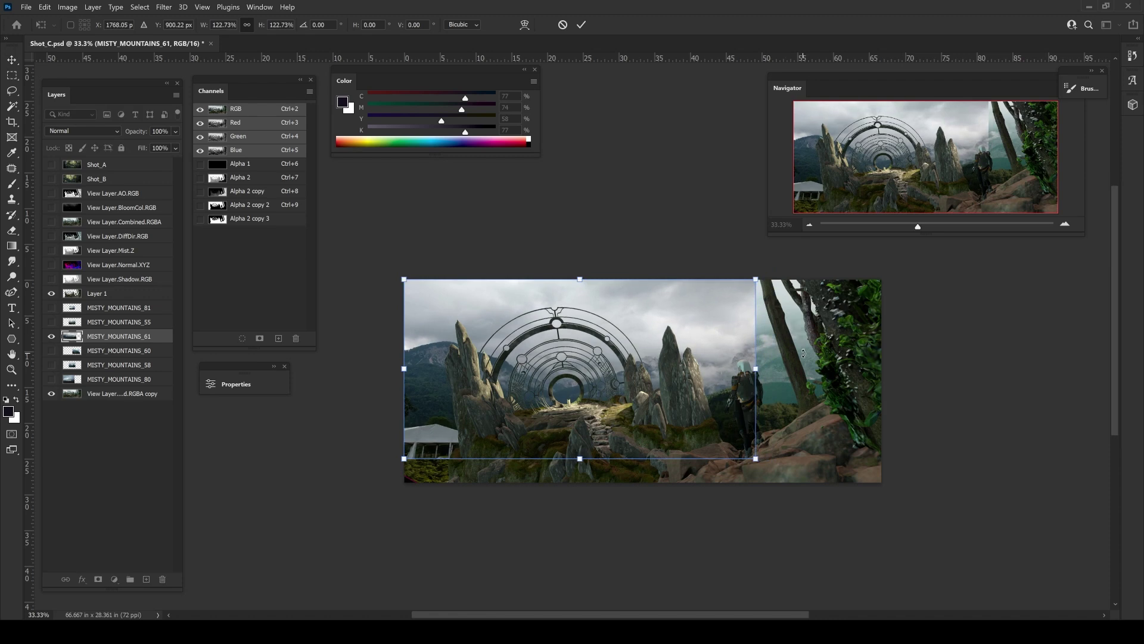
{"action": "left_click", "coordinate": [97, 582]}
- Add a Curves adjustment above the mountains that darkens the scene
{"action": "key", "text": "m"}
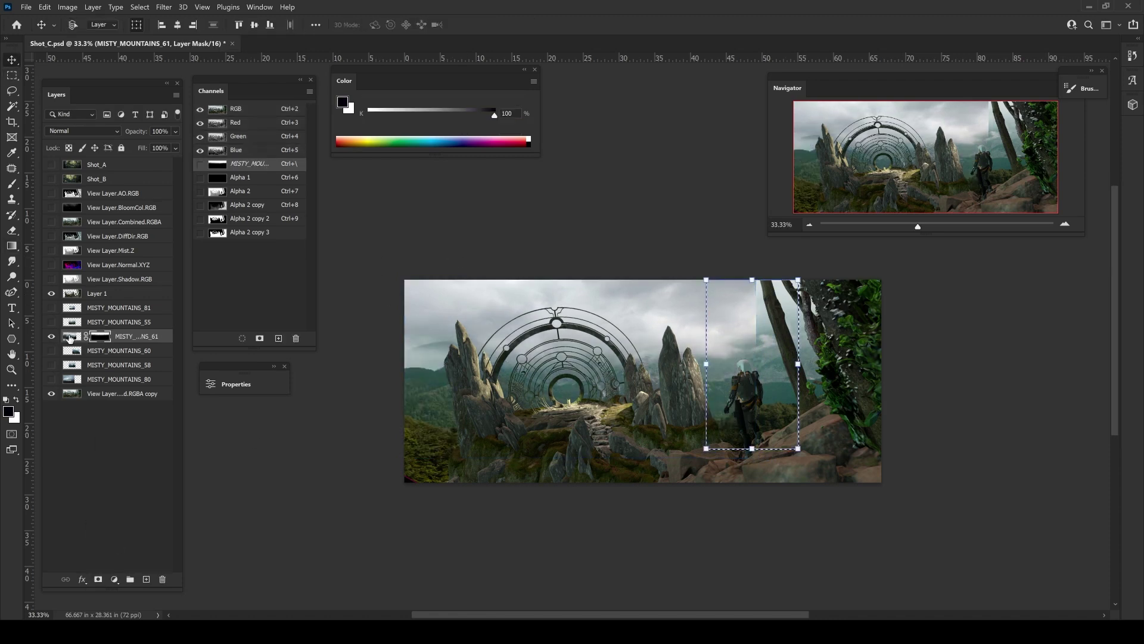
{"action": "left_click", "coordinate": [115, 579]}
{"action": "left_click", "coordinate": [167, 439]}
{"action": "mouse_move", "coordinate": [374, 494]}
{"action": "left_mouse_down"}
{"action": "mouse_move", "coordinate": [374, 504]}
{"action": "mouse_move", "coordinate": [411, 474]}
{"action": "left_mouse_up"}
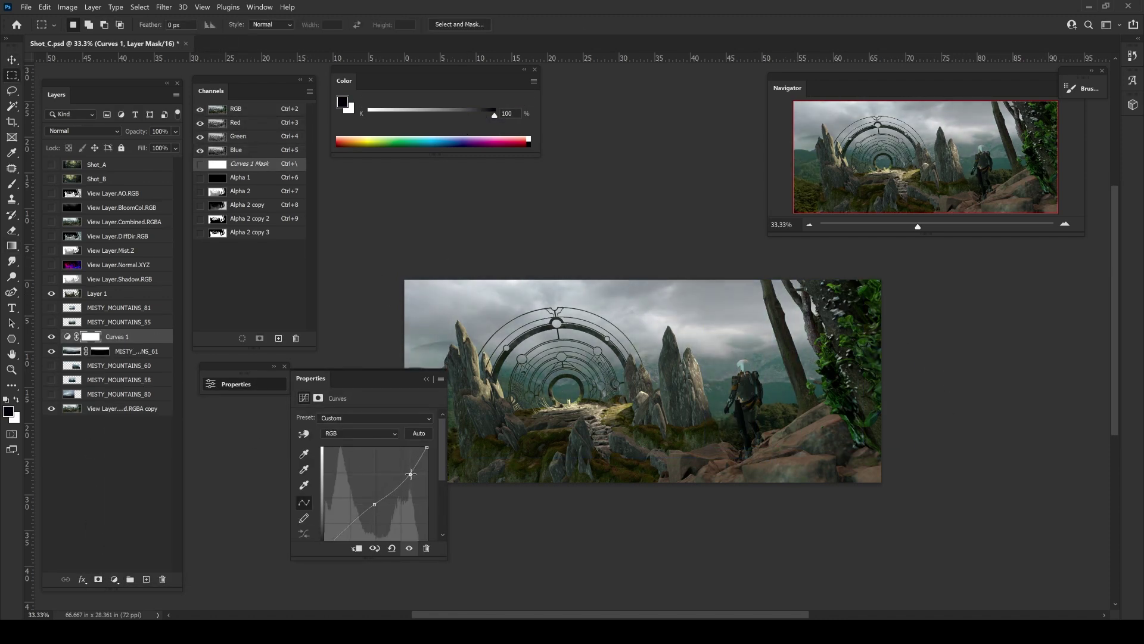
{"action": "left_click_drag", "start_coordinate": [379, 384], "coordinate": [279, 407]}
- Draw a grey fog gradient on a new layer, limited to bright background via Blend If
{"action": "left_click", "coordinate": [147, 579]}
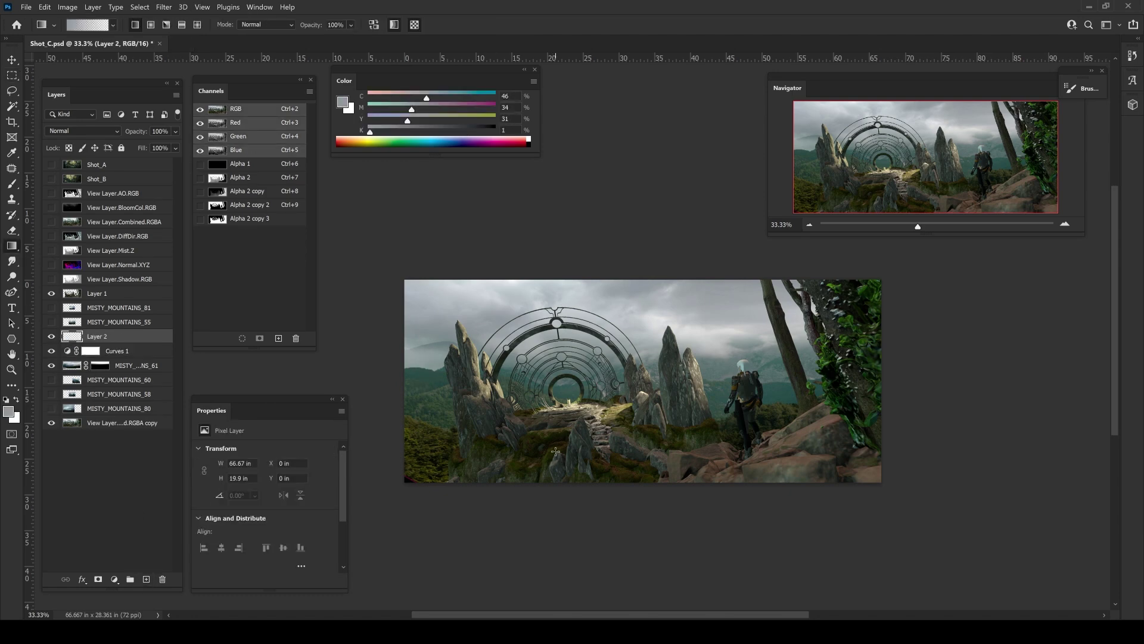
{"action": "key", "text": "g"}
{"action": "double_click", "coordinate": [143, 293]}
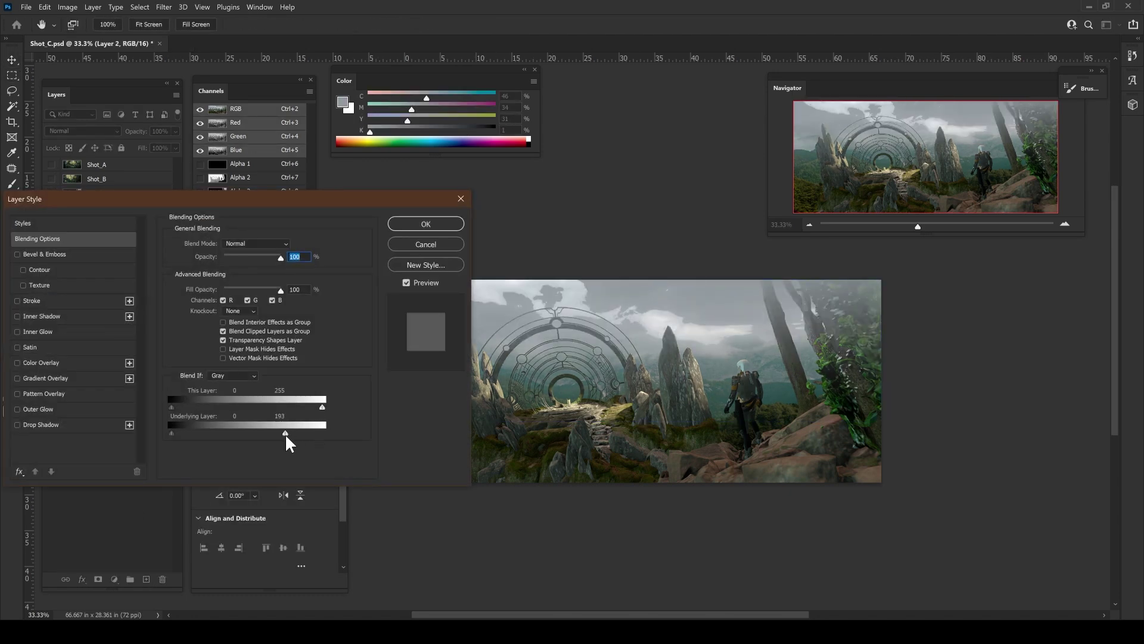
{"action": "left_click_drag", "start_coordinate": [285, 434], "coordinate": [270, 434]}
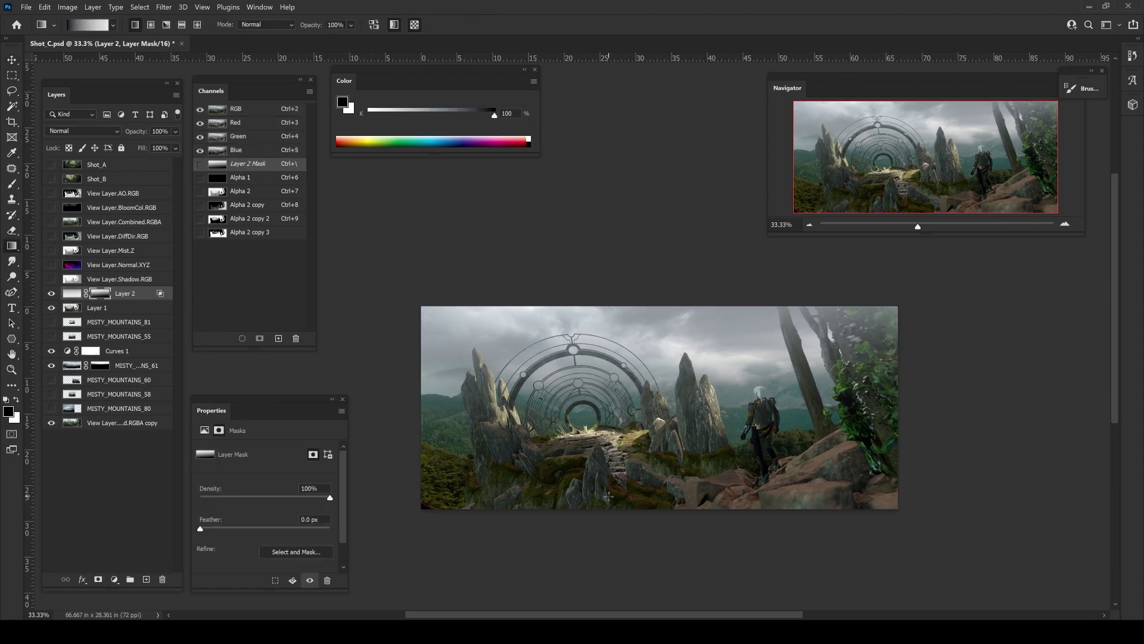
{"action": "left_click", "coordinate": [51, 251]}
- Crush a mist pass copy into a black-and-white matte with Levels and store it as an inverted channel
{"action": "key", "text": "ctrl+j"}
{"action": "key", "text": "m"}
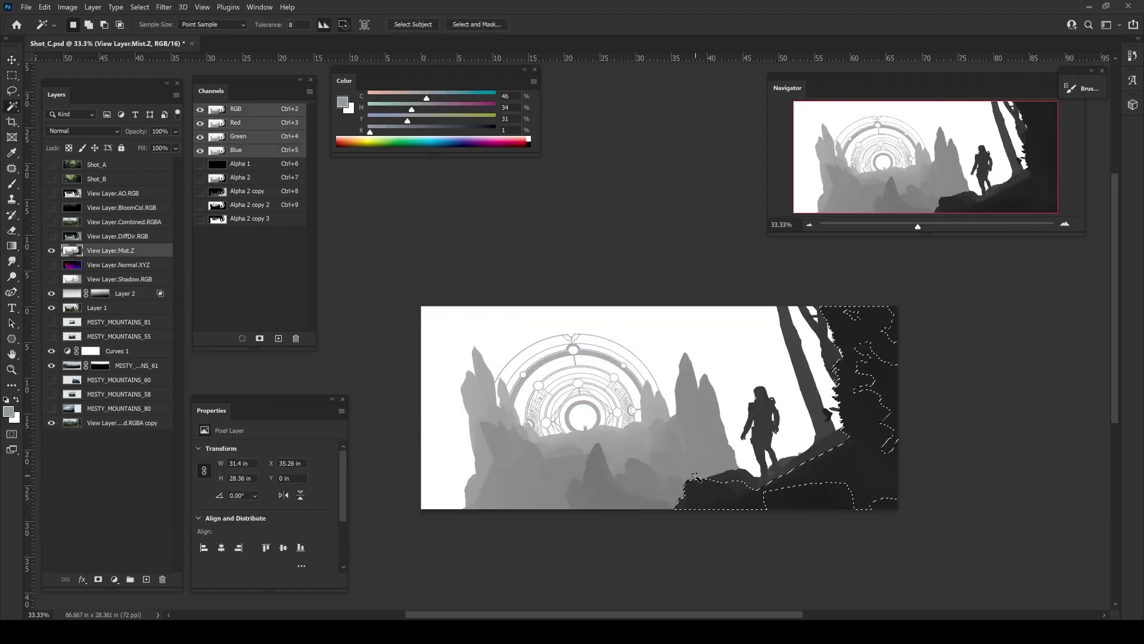
{"action": "key", "text": "ctrl+l"}
{"action": "mouse_move", "coordinate": [152, 251]}
{"action": "left_mouse_down"}
{"action": "mouse_move", "coordinate": [102, 248]}
{"action": "mouse_move", "coordinate": [140, 252]}
{"action": "left_mouse_up"}
{"action": "key", "text": "Return"}
{"action": "key", "text": "ctrl+a"}
{"action": "key", "text": "ctrl+c"}
{"action": "key", "text": "ctrl+v"}
{"action": "key", "text": "ctrl+i"}
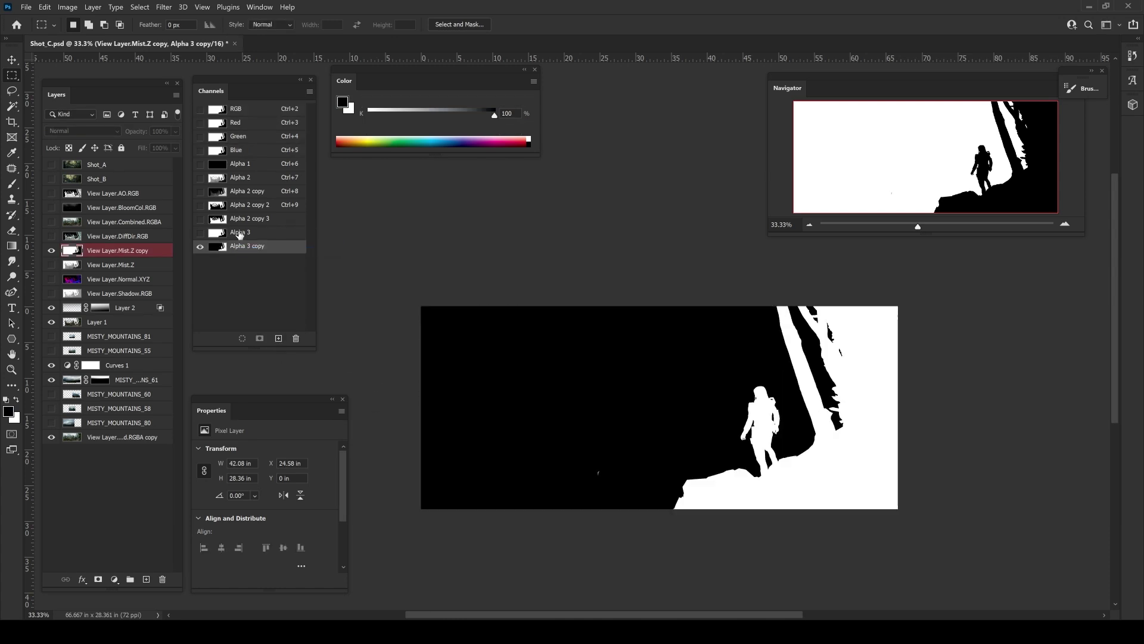
- Load the matte selection and mask fog Layer 2 off the foreground rocks
{"action": "left_click", "coordinate": [51, 251]}
{"action": "key", "text": "ctrl+2"}
{"action": "left_click", "coordinate": [125, 308]}
{"action": "left_click", "coordinate": [98, 579]}
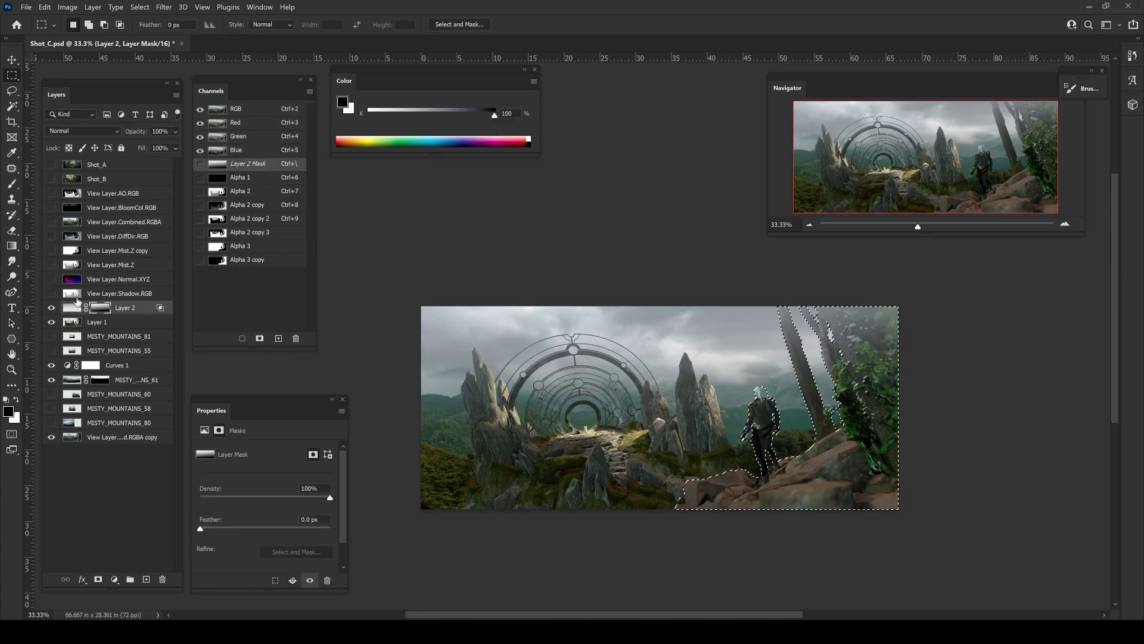
- Merge the visible scene into a new layer and dull its highlights with Levels output whites
{"action": "key", "text": "ctrl+j"}
{"action": "key", "text": "ctrl+j"}
{"action": "key", "text": "ctrl+l"}
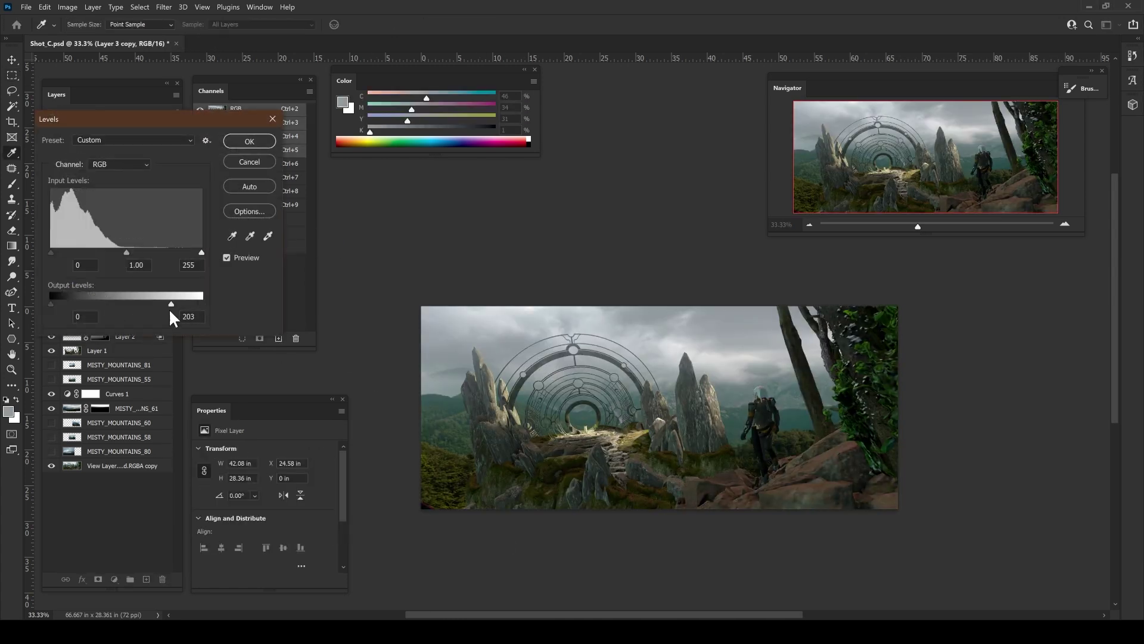
{"action": "left_click_drag", "start_coordinate": [169, 308], "coordinate": [124, 310]}
{"action": "key", "text": "Return"}
{"action": "left_click", "coordinate": [51, 307]}
{"action": "left_click", "coordinate": [51, 264]}
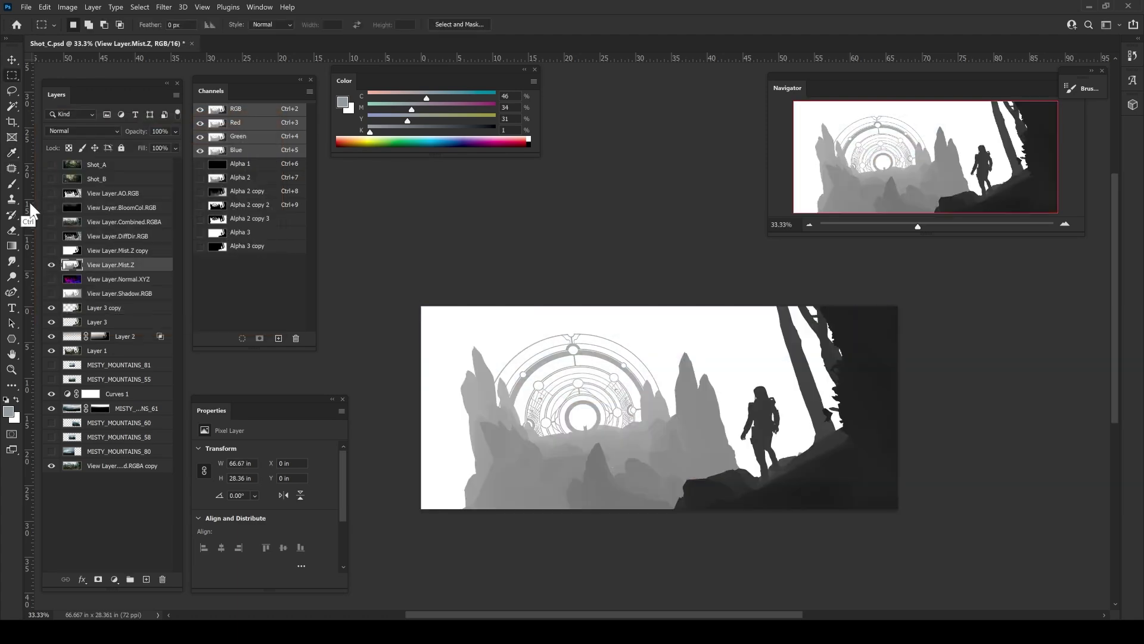
- Duplicate the mist pass, set it to Lighten, and tint it blue-grey with Hue/Saturation
{"action": "key", "text": "ctrl+j"}
{"action": "key", "text": "alt+shift+s"}
{"action": "key", "text": "alt+shift+g"}
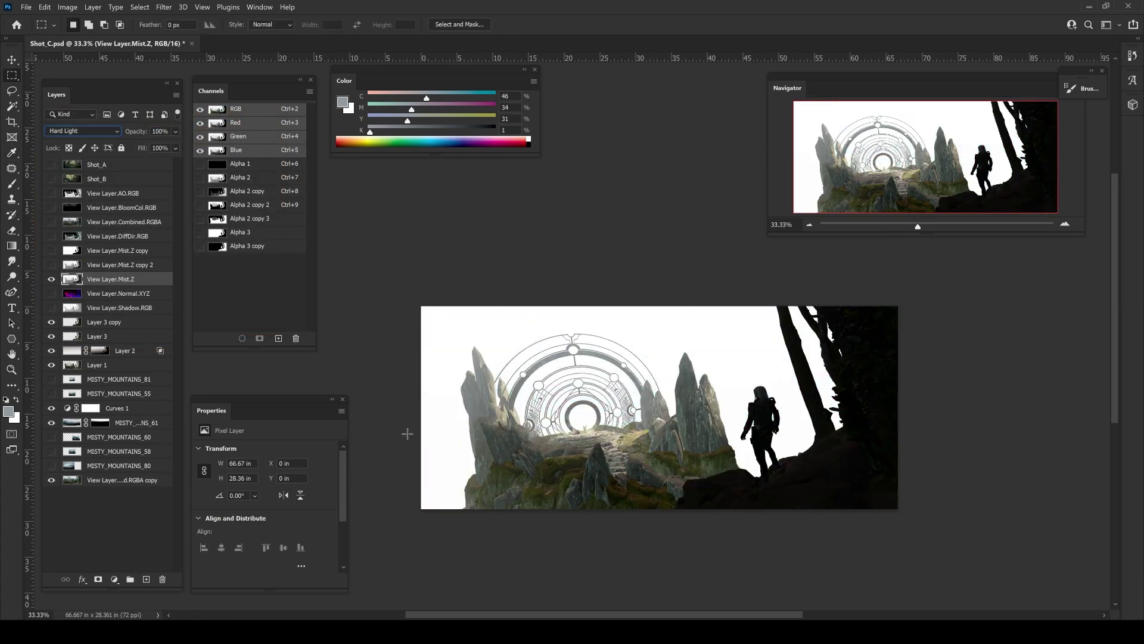
{"action": "key", "text": "ctrl+u"}
{"action": "mouse_move", "coordinate": [143, 305]}
{"action": "left_mouse_down"}
{"action": "mouse_move", "coordinate": [113, 316]}
{"action": "mouse_move", "coordinate": [98, 306]}
{"action": "mouse_move", "coordinate": [105, 276]}
{"action": "mouse_move", "coordinate": [104, 306]}
{"action": "left_mouse_up"}
{"action": "key", "text": "Return"}
- Adjust the mist copy's Color Balance and blending options
{"action": "key", "text": "ctrl+b"}
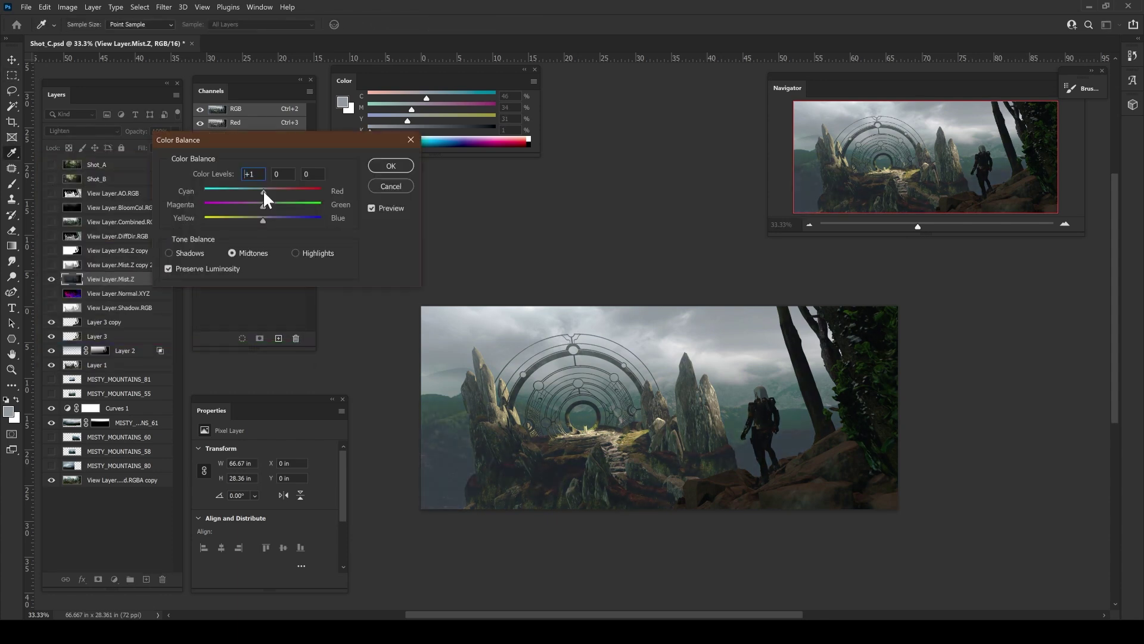
{"action": "key", "text": "Return"}
{"action": "key", "text": "m"}
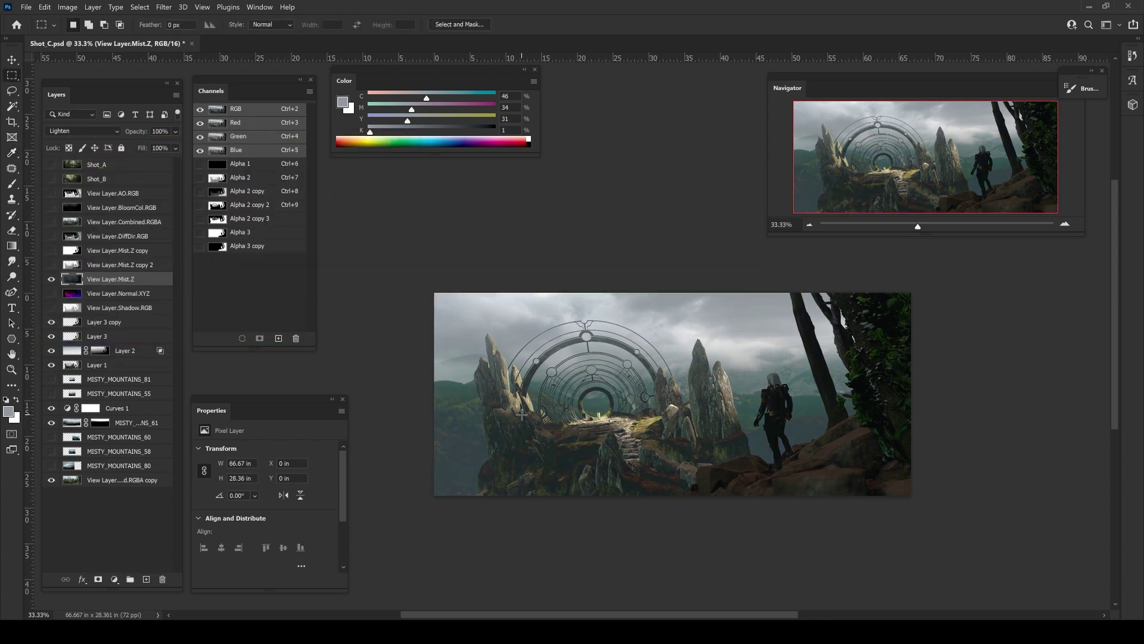
{"action": "left_click_drag", "start_coordinate": [522, 414], "coordinate": [453, 472]}
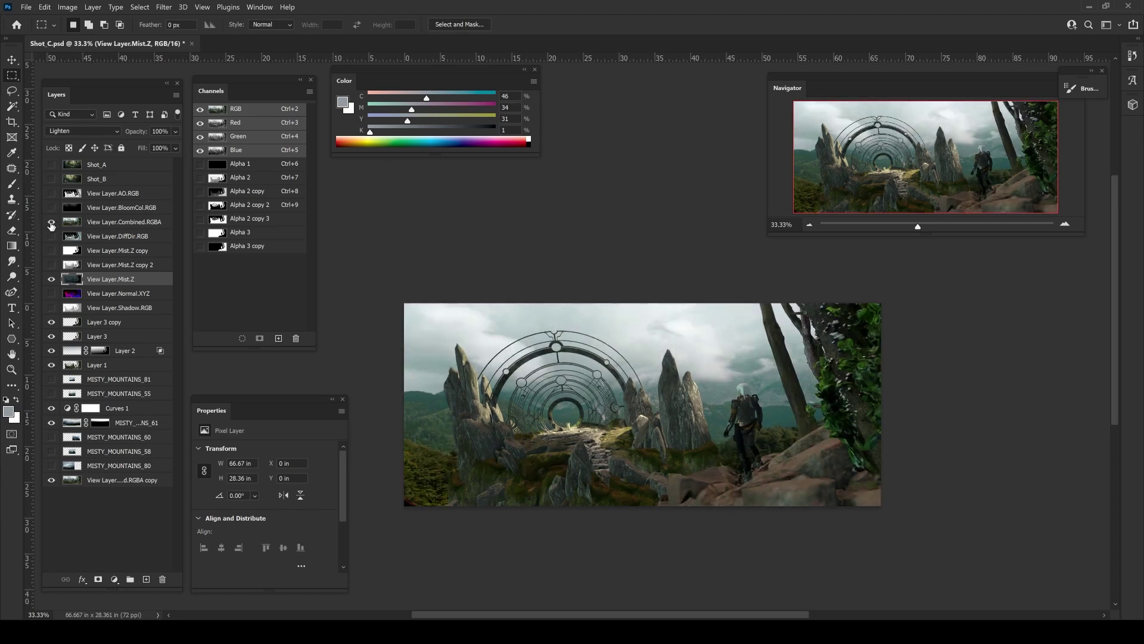
{"action": "double_click", "coordinate": [162, 280]}
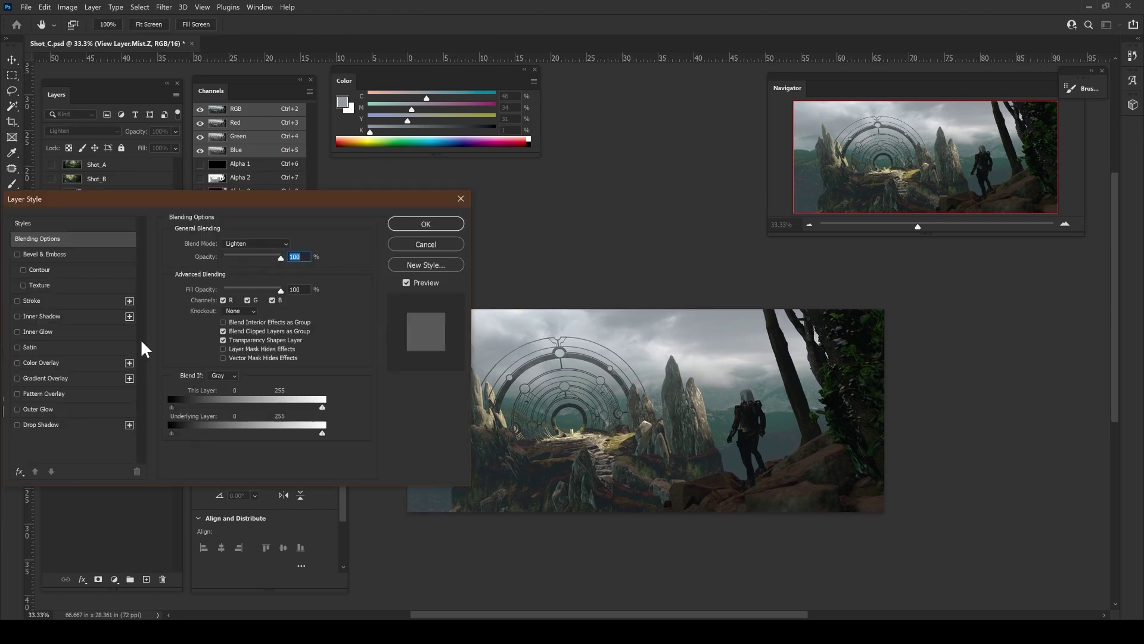
{"action": "key", "text": "Return"}
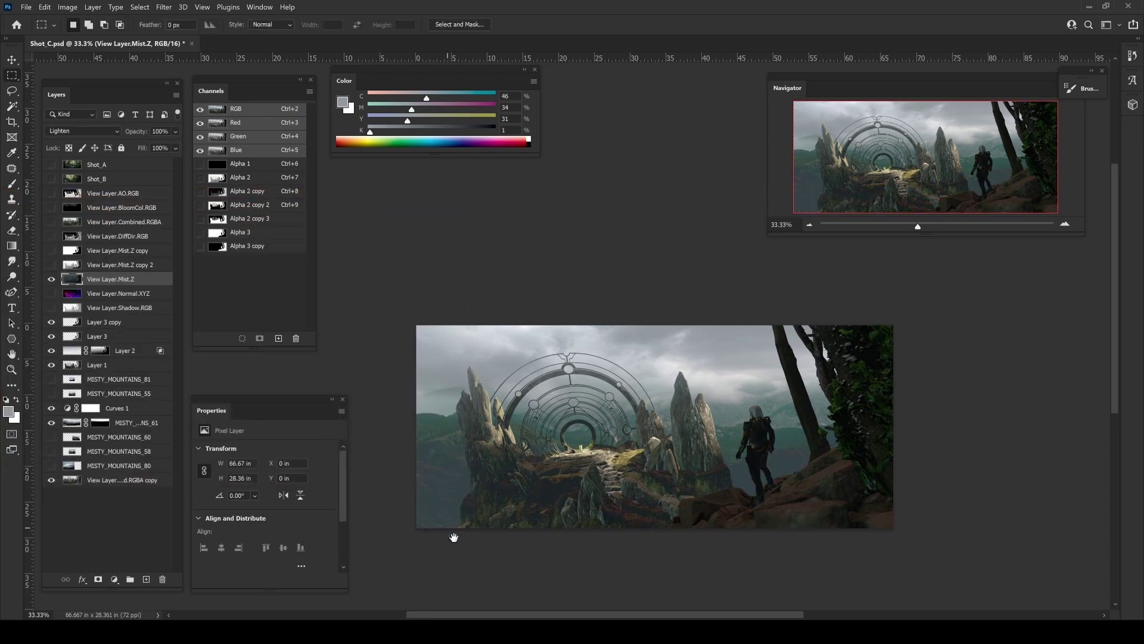
- Move the mist layer below Layer 3 and set up an eraser for the mist copy
{"action": "key", "text": "b"}
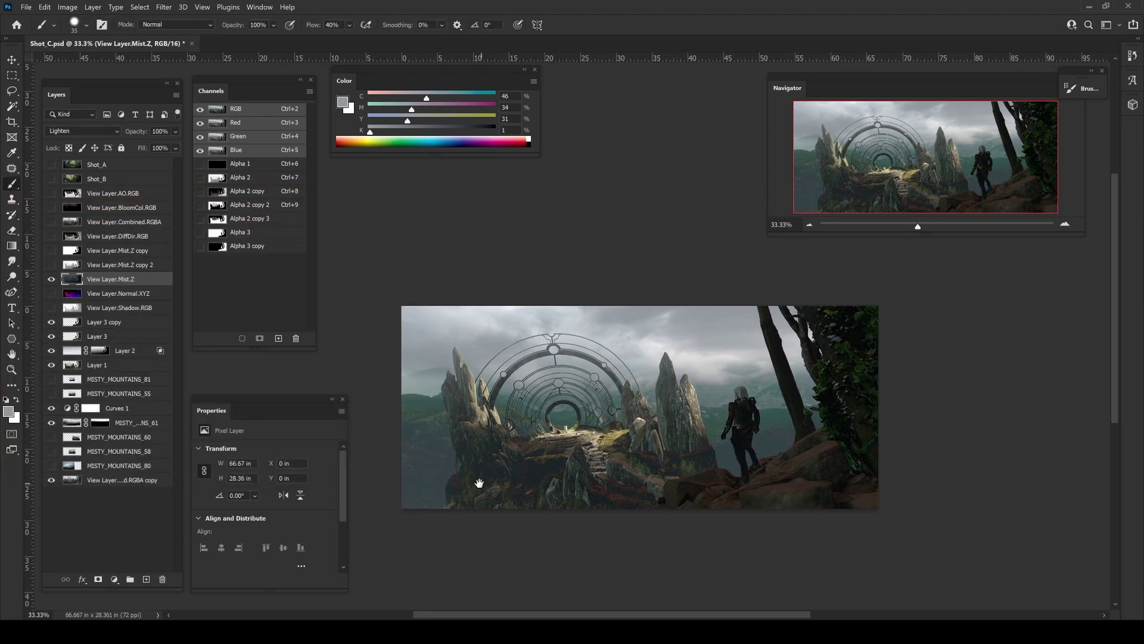
{"action": "left_click_drag", "start_coordinate": [110, 279], "coordinate": [84, 331]}
{"action": "key", "text": "ctrl+z"}
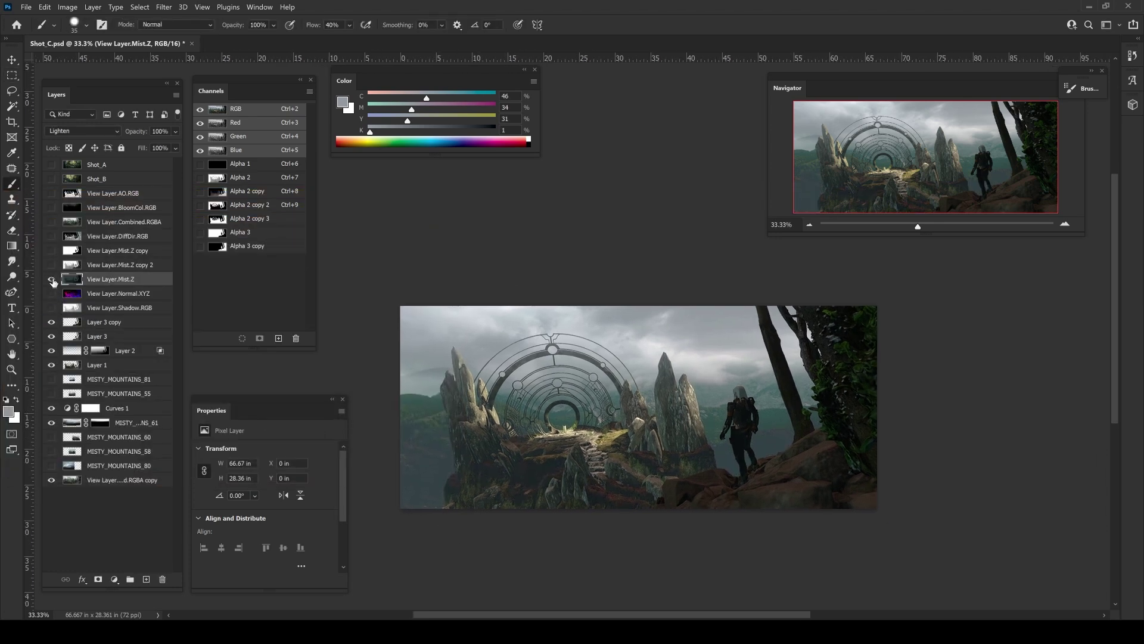
{"action": "mouse_move", "coordinate": [88, 281]}
{"action": "left_mouse_down"}
{"action": "mouse_move", "coordinate": [89, 345]}
{"action": "mouse_move", "coordinate": [89, 315]}
{"action": "left_mouse_up"}
{"action": "key", "text": "e"}
{"action": "right_click", "coordinate": [439, 168]}
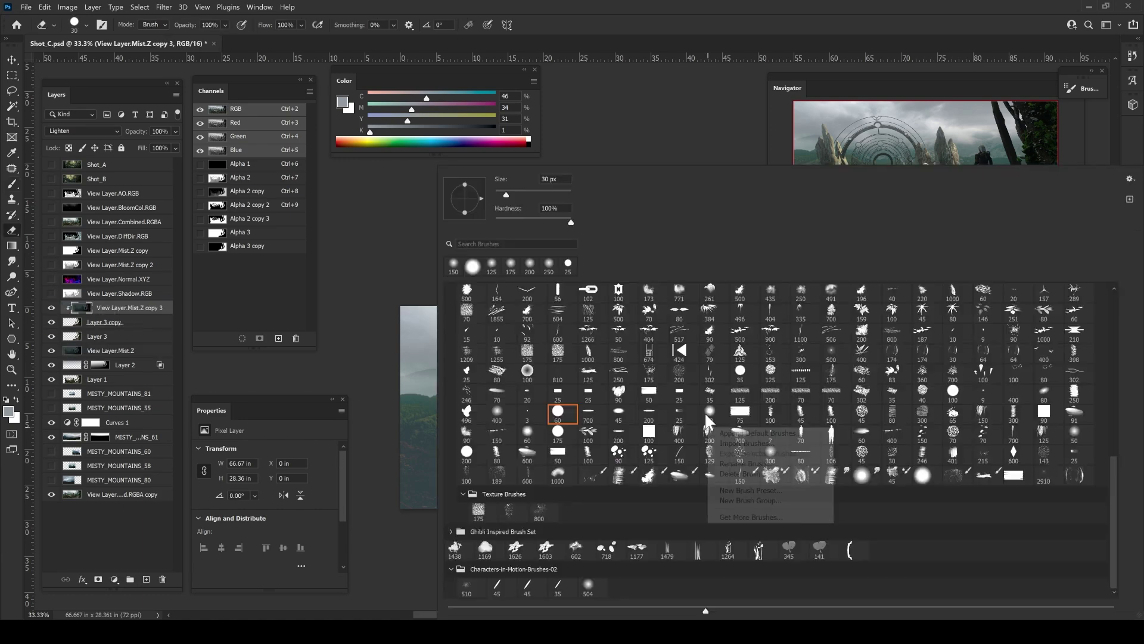
{"action": "key", "text": "Return"}
{"action": "left_click_drag", "start_coordinate": [732, 458], "coordinate": [762, 471]}
{"action": "key", "text": "m"}
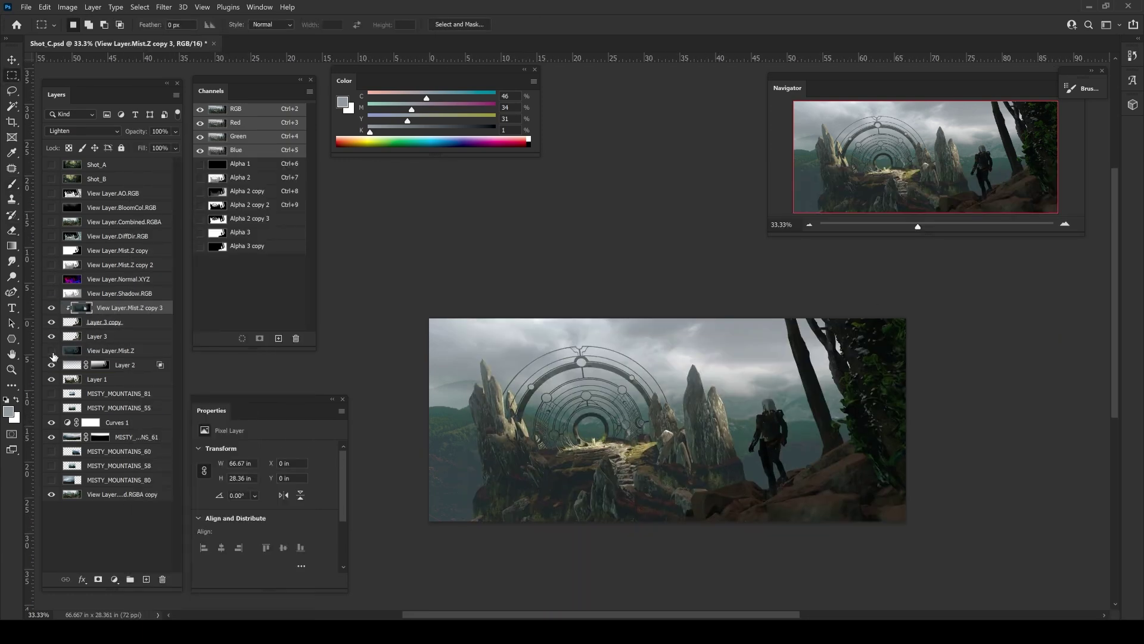
- Show View Layer.Mist.Z and mask it from the selection, inverted and levels-adjusted
{"action": "left_click", "coordinate": [51, 350]}
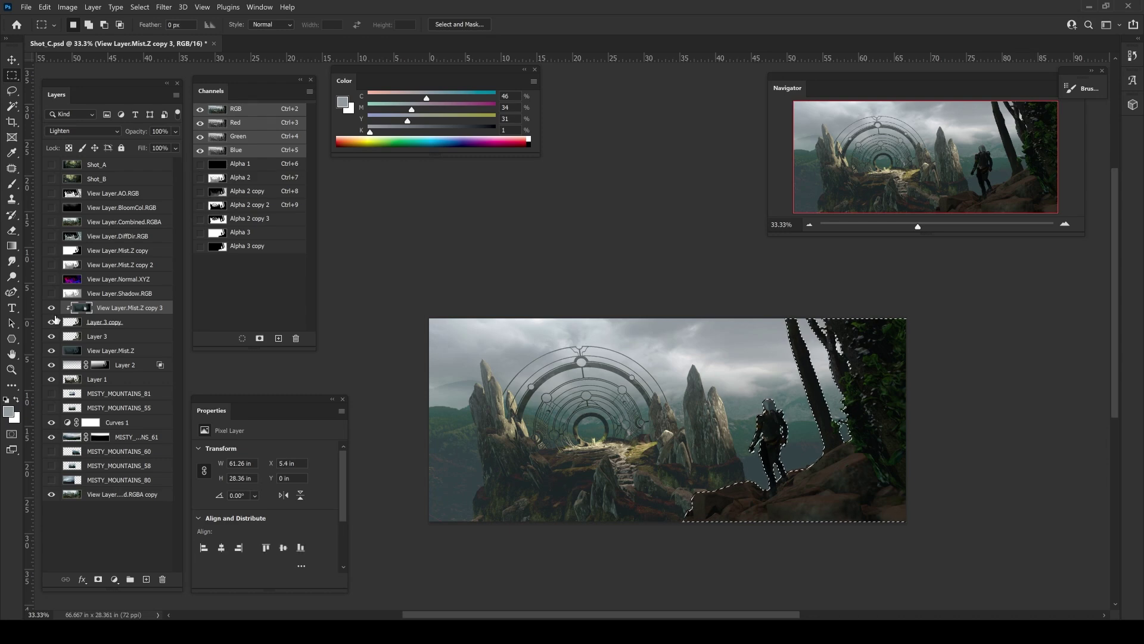
{"action": "left_click", "coordinate": [87, 354]}
{"action": "left_click", "coordinate": [98, 579]}
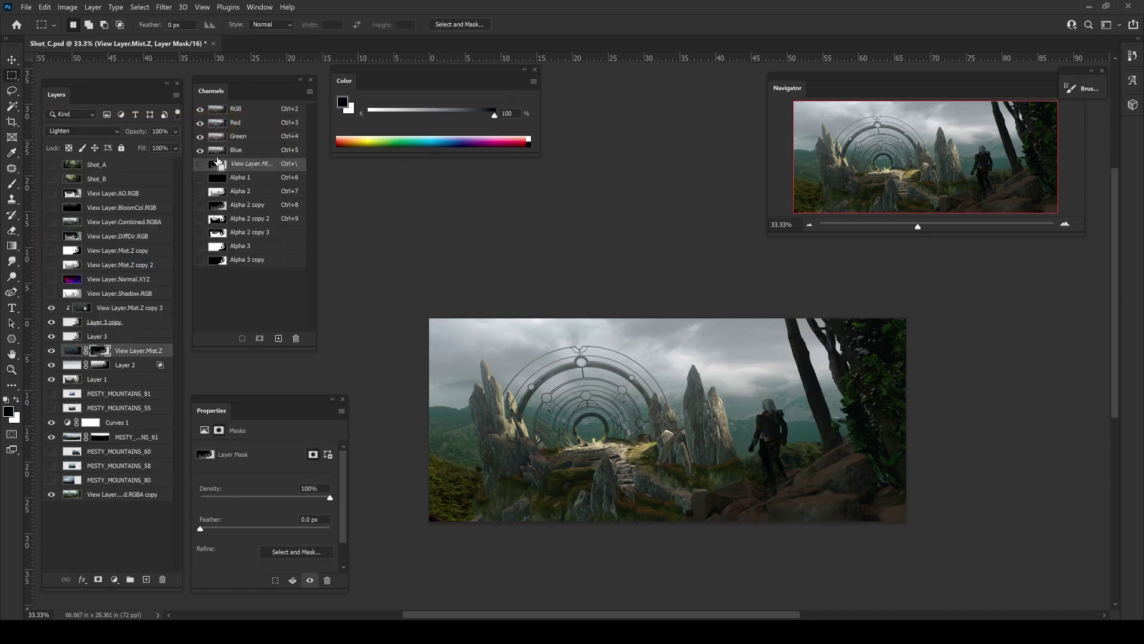
{"action": "key", "text": "ctrl+i"}
{"action": "key", "text": "ctrl+l"}
{"action": "key", "text": "Return"}
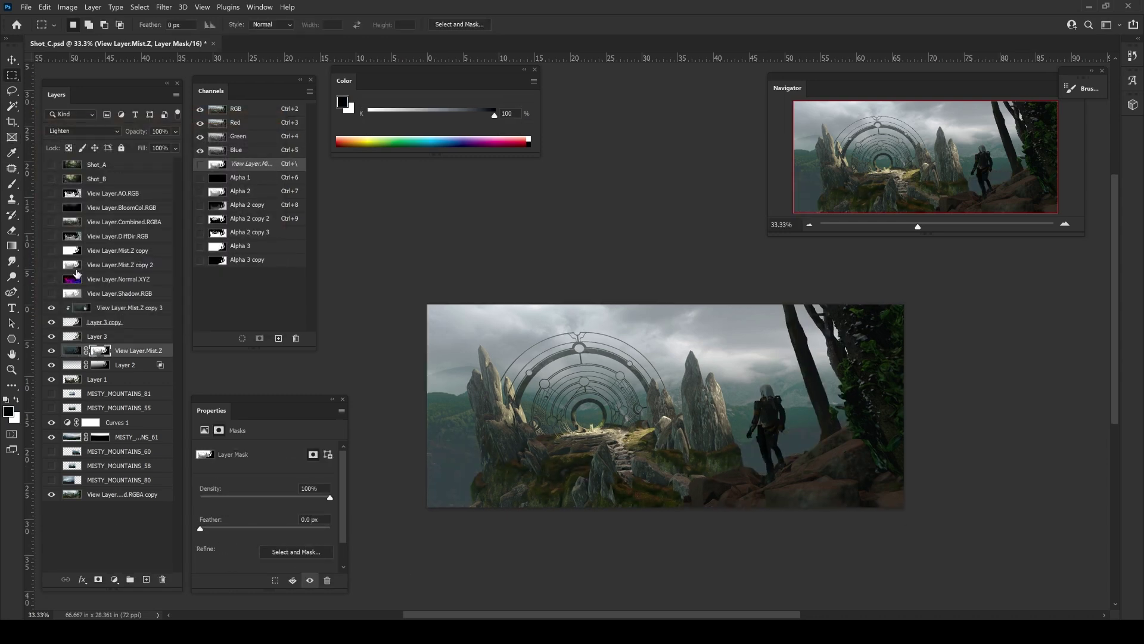
- Shift View Layer.Mist.Z hue to -18 and make Layer 2 visible again
{"action": "left_click", "coordinate": [71, 351]}
{"action": "key", "text": "ctrl+u"}
{"action": "key", "text": "Escape"}
{"action": "key", "text": "ctrl+u"}
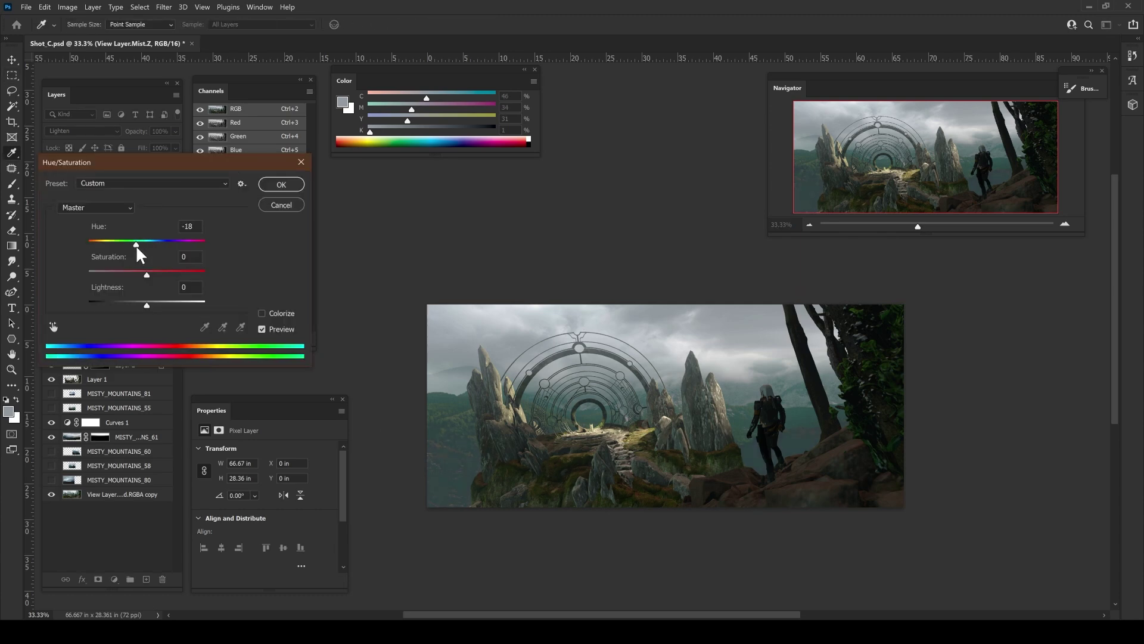
{"action": "left_click_drag", "start_coordinate": [135, 245], "coordinate": [146, 245]}
{"action": "key", "text": "Return"}
{"action": "left_click", "coordinate": [52, 365]}
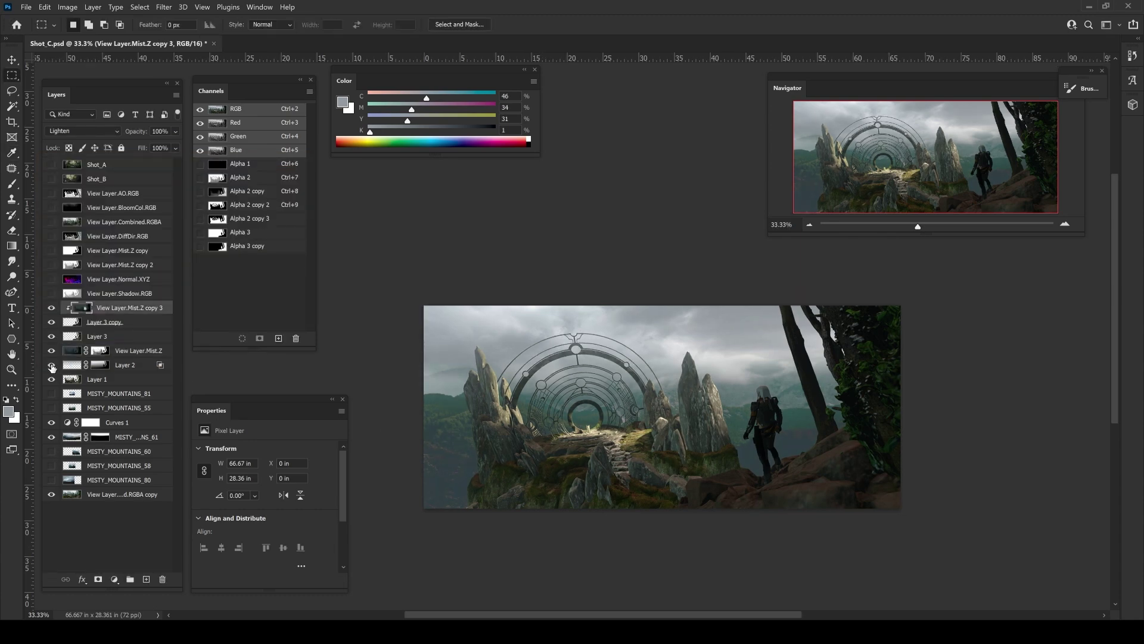
{"action": "left_click", "coordinate": [99, 364]}
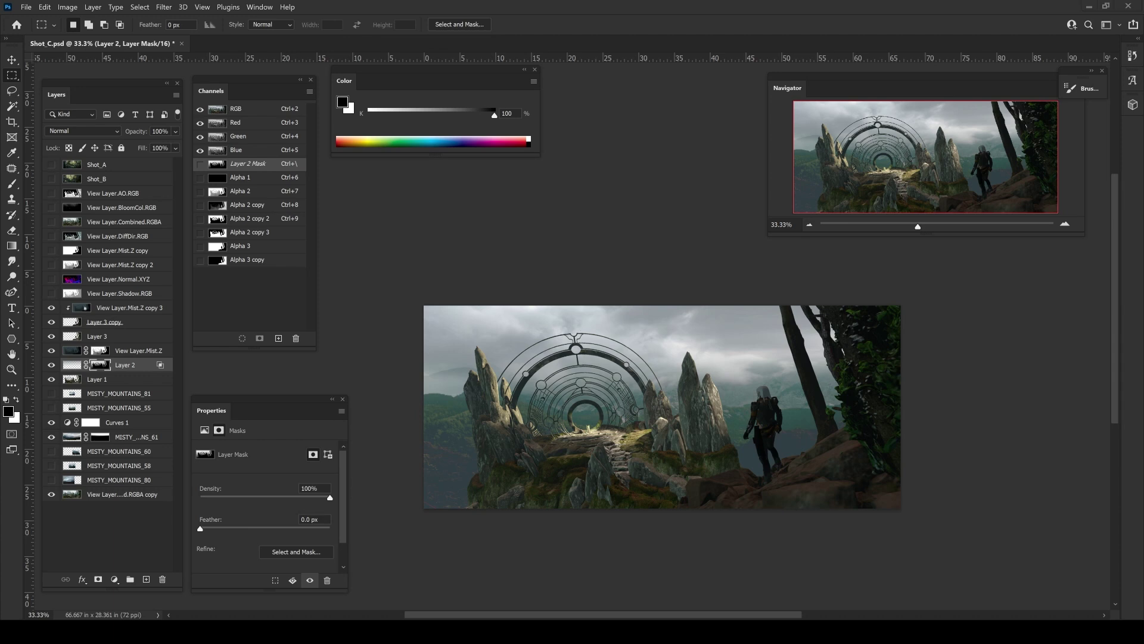
- Stamp all visible layers into Layer 4, discarding a rotated test copy
{"action": "key", "text": "ctrl+shift+alt+e"}
{"action": "key", "text": "ctrl+j"}
{"action": "key", "text": "ctrl+t"}
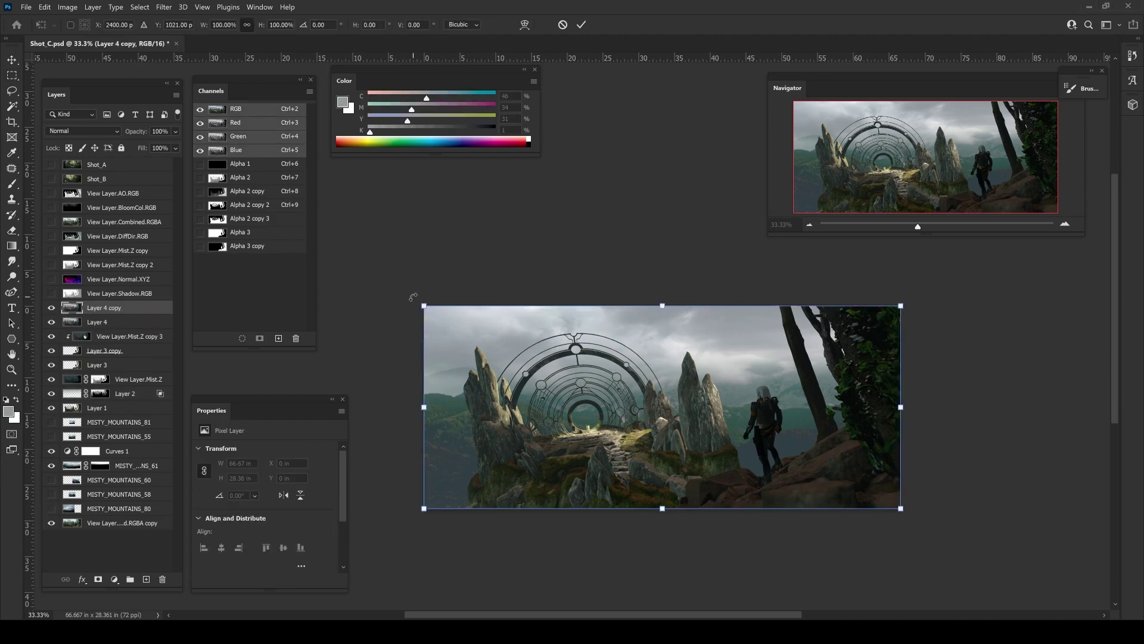
{"action": "left_click_drag", "start_coordinate": [421, 302], "coordinate": [421, 316]}
{"action": "key", "text": "Return"}
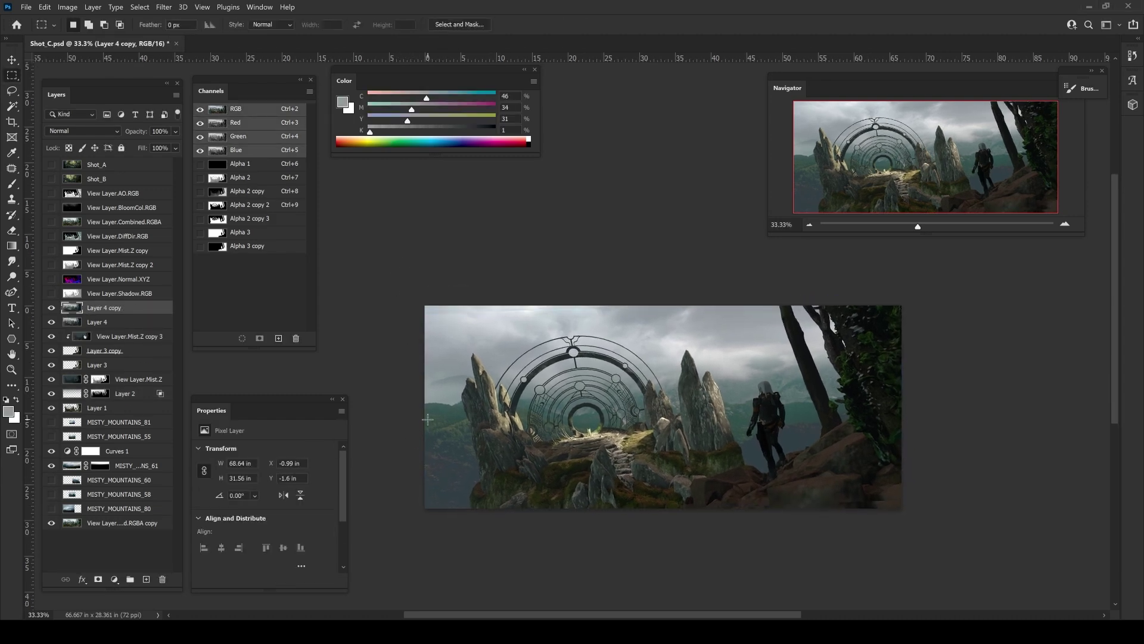
{"action": "key", "text": "Delete"}
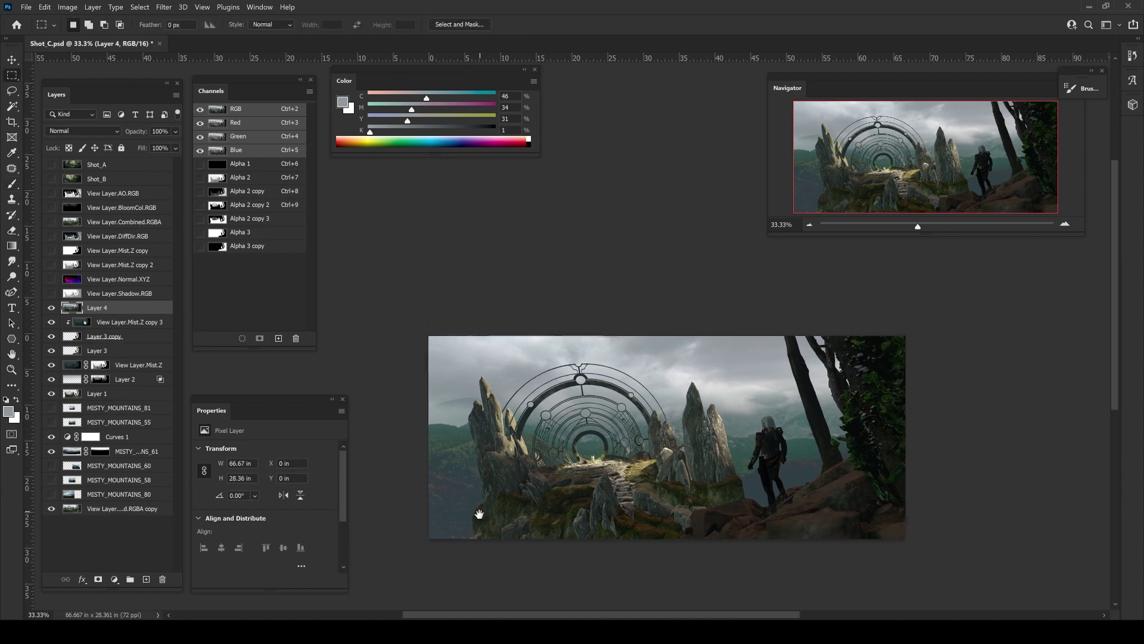
- Place the RockMountain0101_M rock photo in the lower-left foreground and resize it
{"action": "left_click_drag", "start_coordinate": [655, 298], "coordinate": [544, 460]}
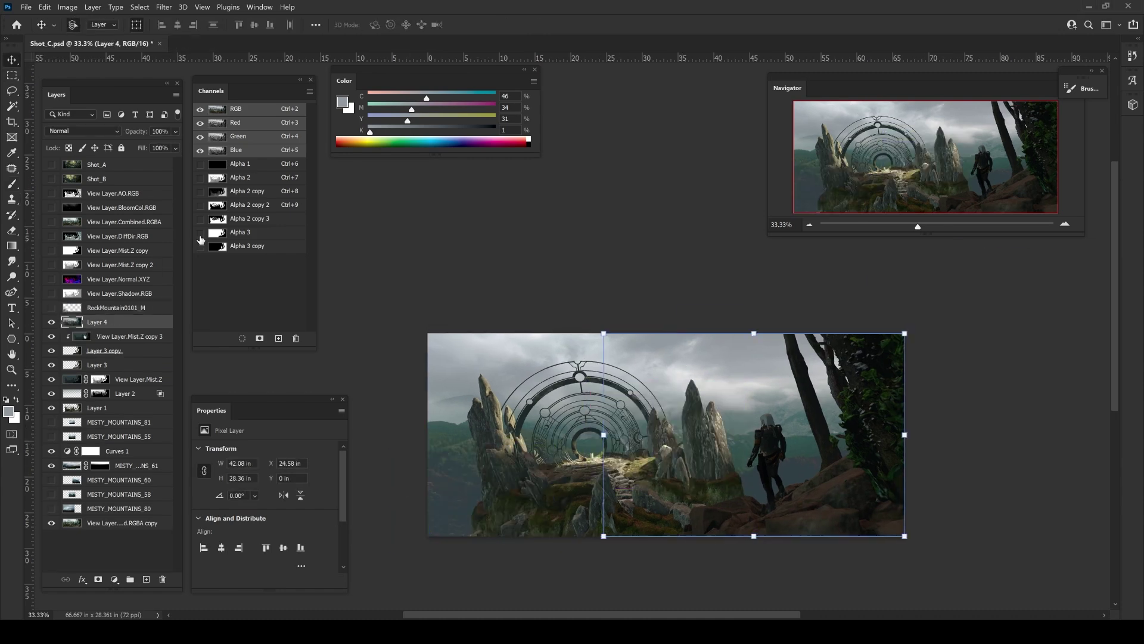
{"action": "key", "text": "Return"}
{"action": "key", "text": "b"}
{"action": "key", "text": "v"}
{"action": "left_click_drag", "start_coordinate": [449, 459], "coordinate": [444, 489]}
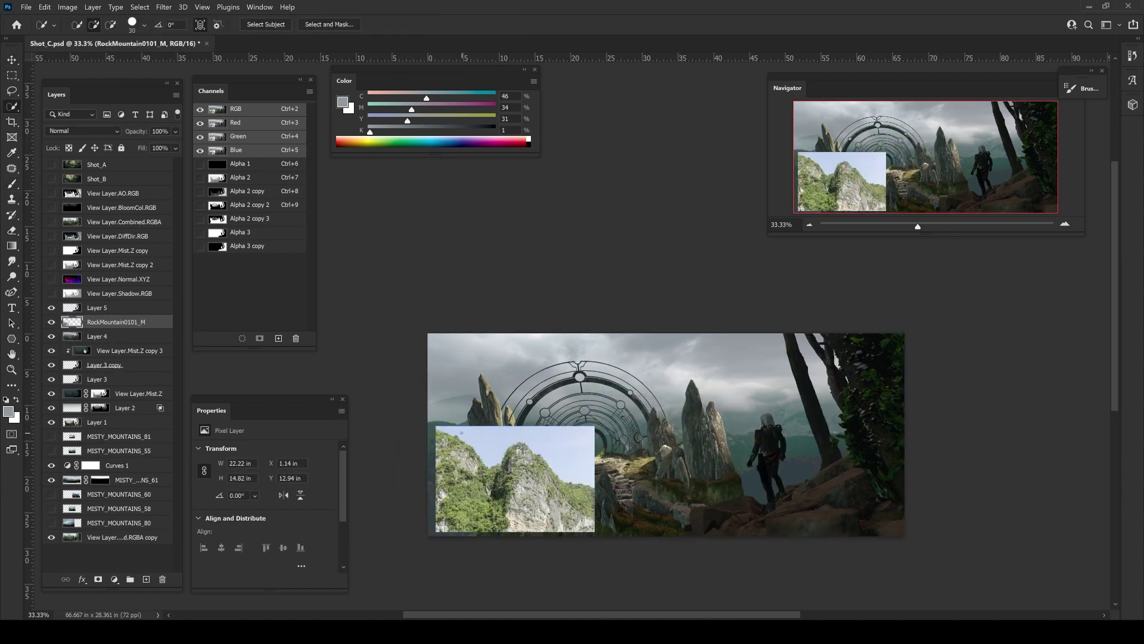
{"action": "key", "text": "ctrl+t"}
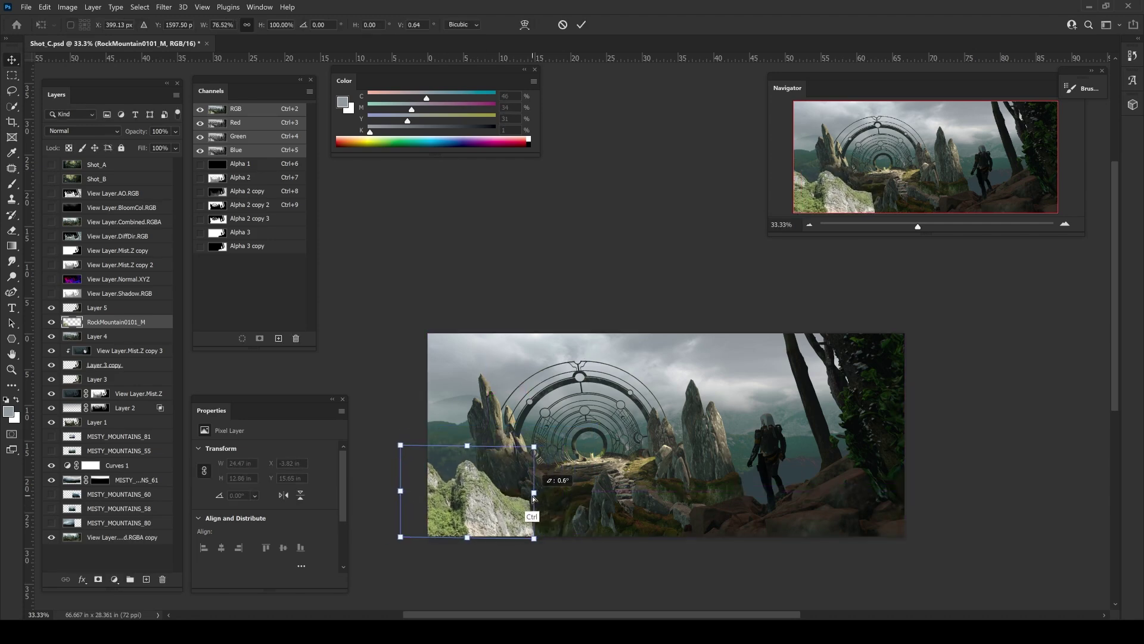
{"action": "key", "text": "Return"}
- Darken the rock with Levels and shift its Color Balance toward cyan
{"action": "key", "text": "ctrl+l"}
{"action": "left_click_drag", "start_coordinate": [203, 304], "coordinate": [104, 304]}
{"action": "key", "text": "Return"}
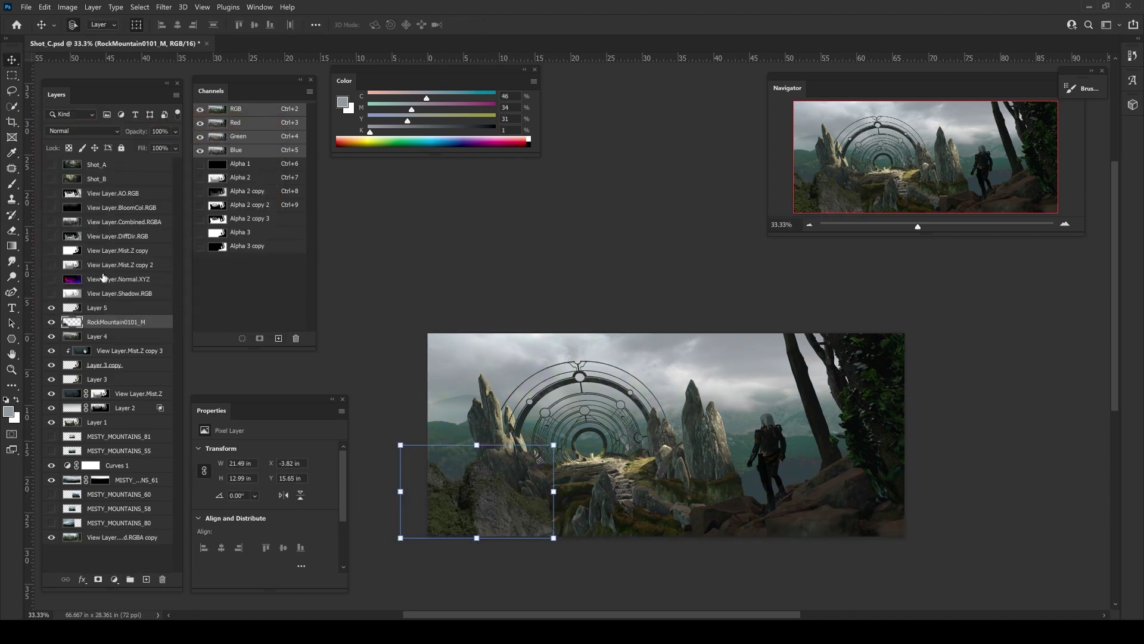
{"action": "key", "text": "ctrl+b"}
{"action": "left_click_drag", "start_coordinate": [263, 192], "coordinate": [257, 192]}
{"action": "key", "text": "Return"}
- Mask the rock layer and paint the mask with a soft brush
{"action": "key", "text": "b"}
{"action": "right_click", "coordinate": [486, 444]}
{"action": "key", "text": "Escape"}
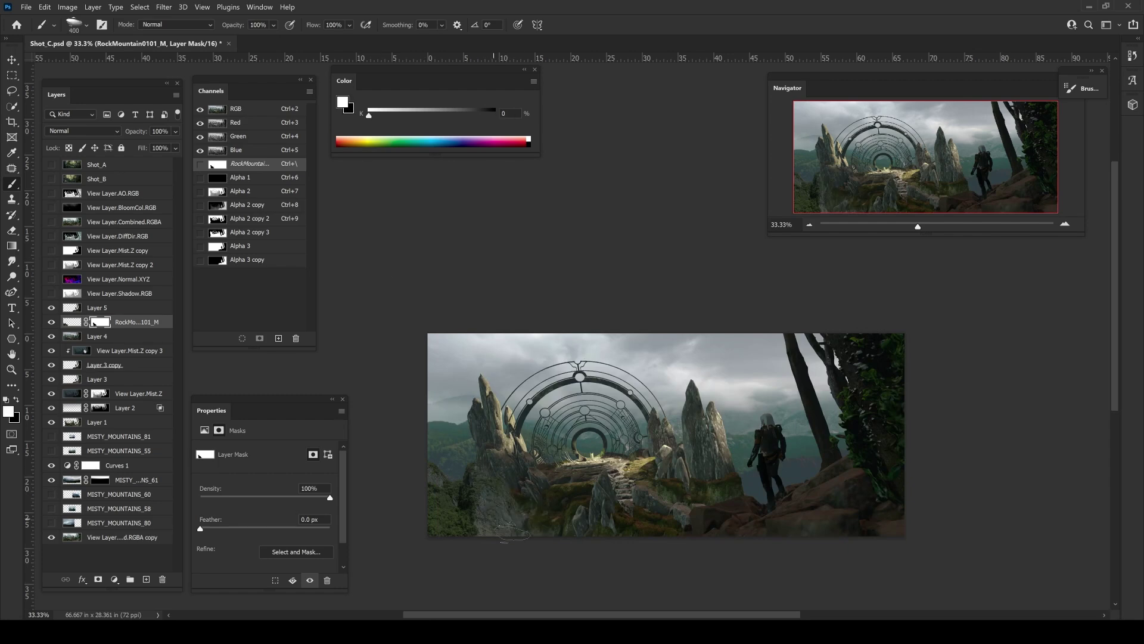
{"action": "key", "text": "ctrl+l"}
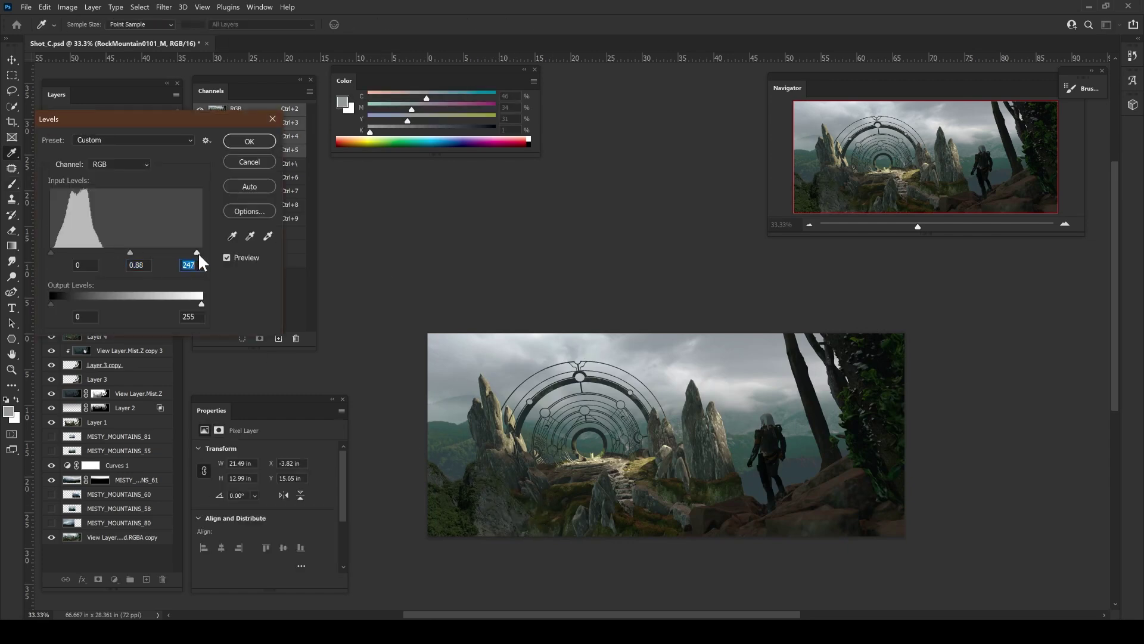
- Apply the rock Levels, add Layer 6, and duplicate the mist pass above the rock with Levels
{"action": "key", "text": "Return"}
{"action": "key", "text": "ctrl+d"}
{"action": "key", "text": "b"}
{"action": "left_click", "coordinate": [146, 579]}
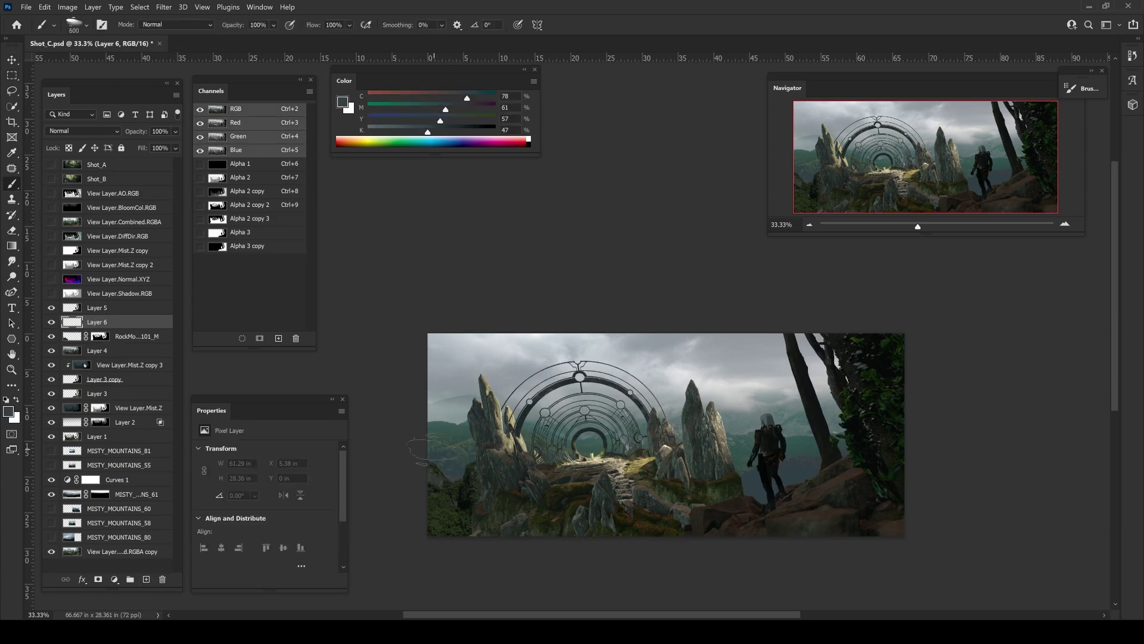
{"action": "left_click_drag", "start_coordinate": [123, 409], "coordinate": [125, 330]}
{"action": "key", "text": "ctrl+l"}
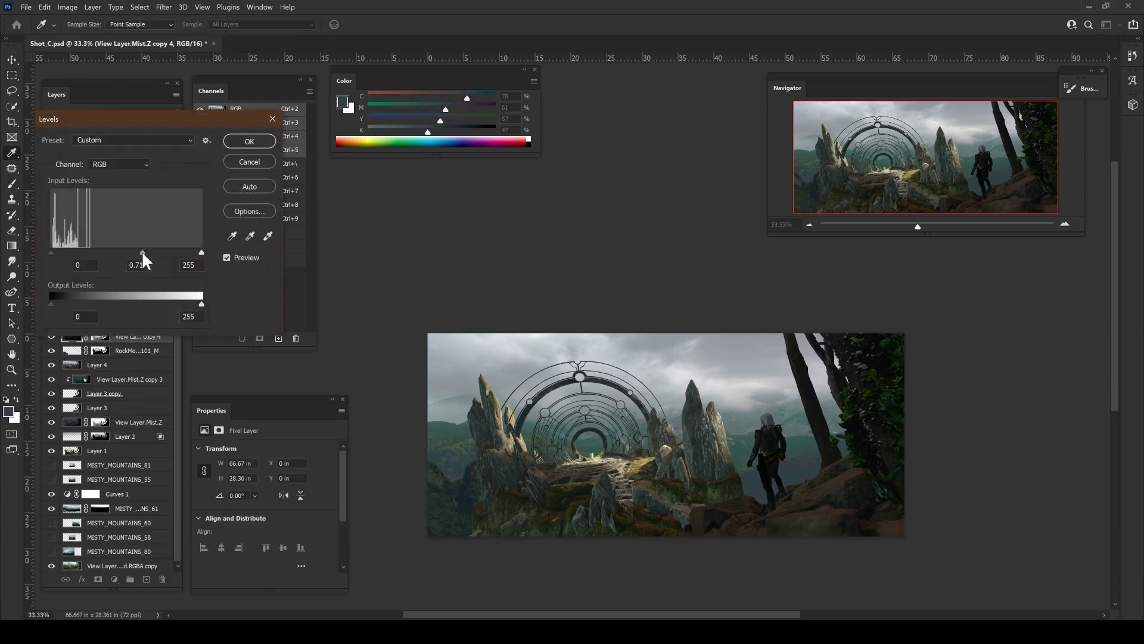
{"action": "key", "text": "Return"}
- Add Layers 7 and 8 for painting haze with a soft round brush at size 700
{"action": "left_click", "coordinate": [146, 578]}
{"action": "right_click", "coordinate": [429, 452]}
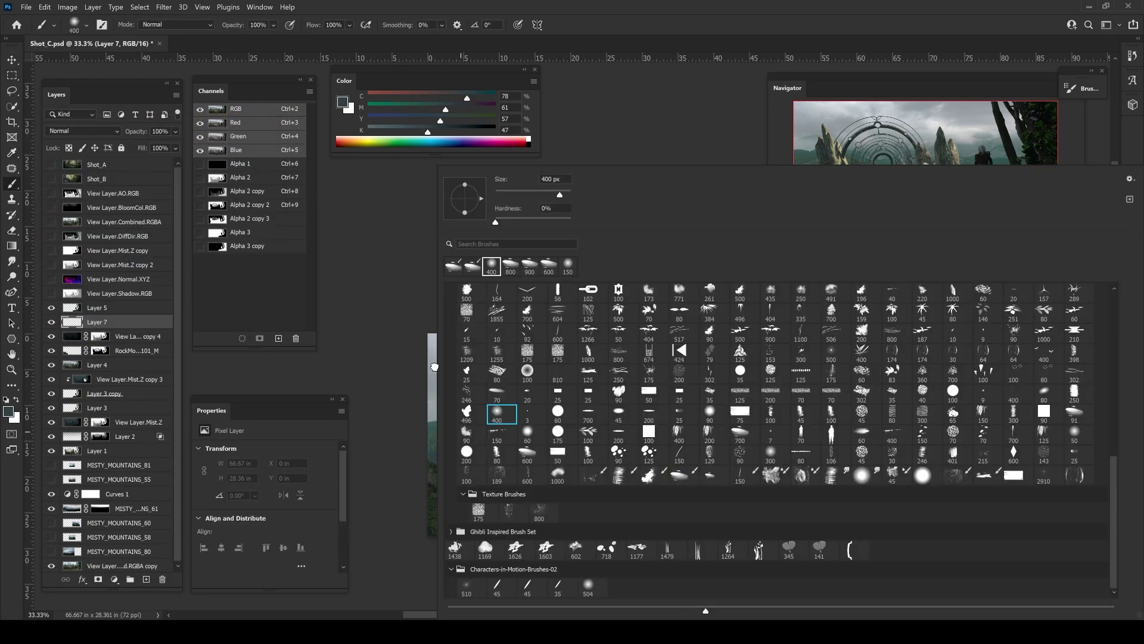
{"action": "key", "text": "Escape"}
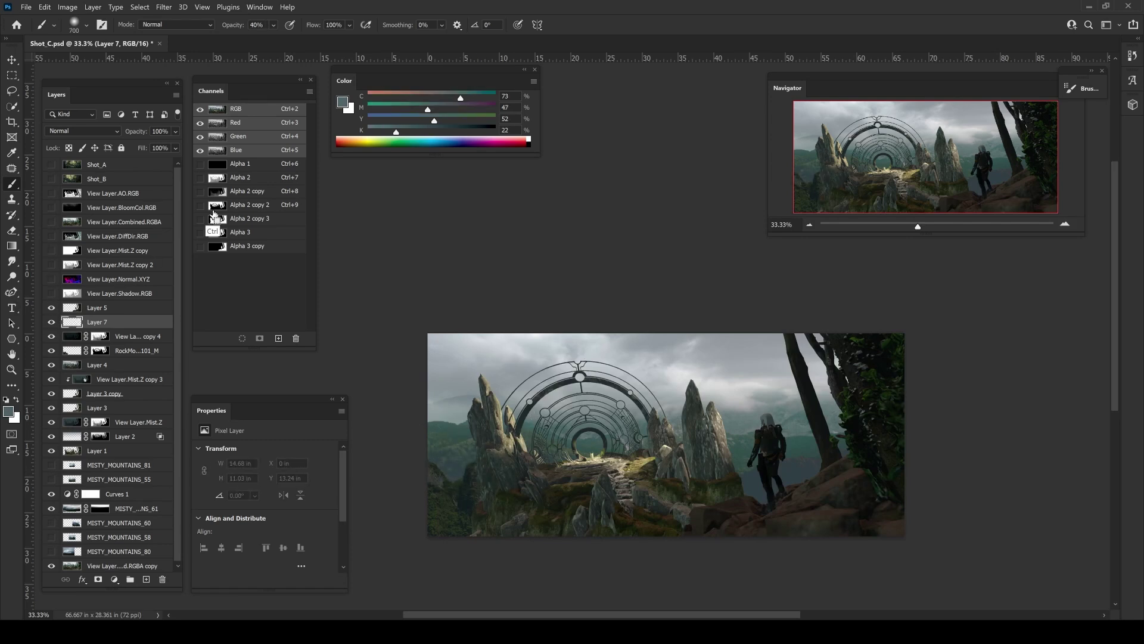
{"action": "key", "text": "ctrl+shift+alt+n"}
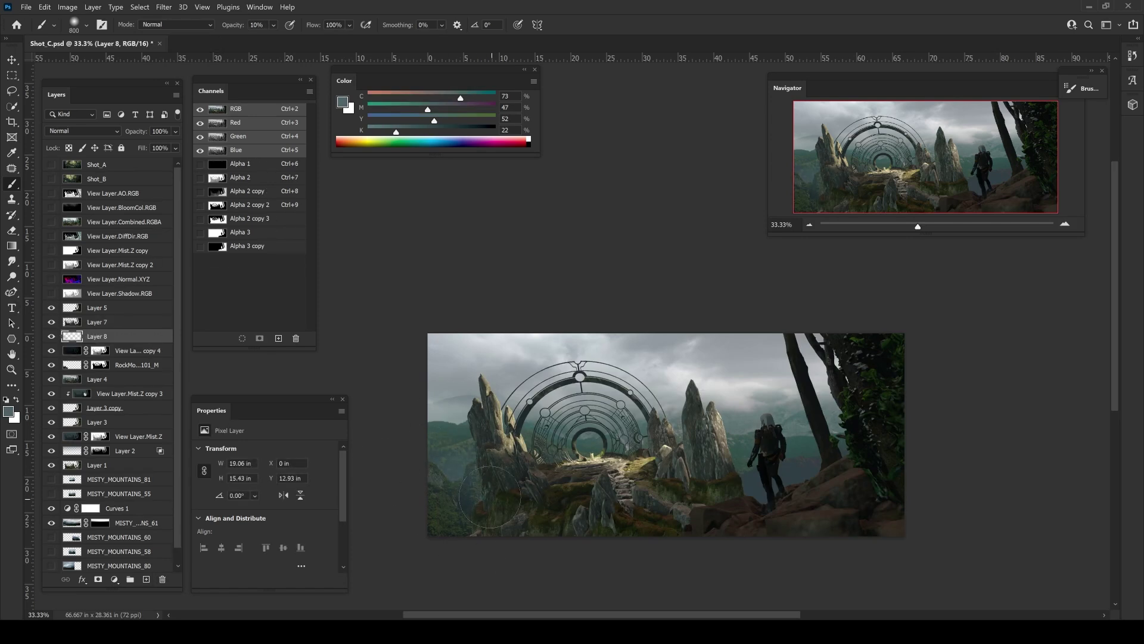
- Alt-drag a copy of the rock to the lower right under the figure
{"action": "mouse_move", "coordinate": [561, 487]}
{"action": "left_mouse_down"}
{"action": "mouse_move", "coordinate": [877, 495]}
{"action": "mouse_move", "coordinate": [744, 503]}
{"action": "left_mouse_up"}
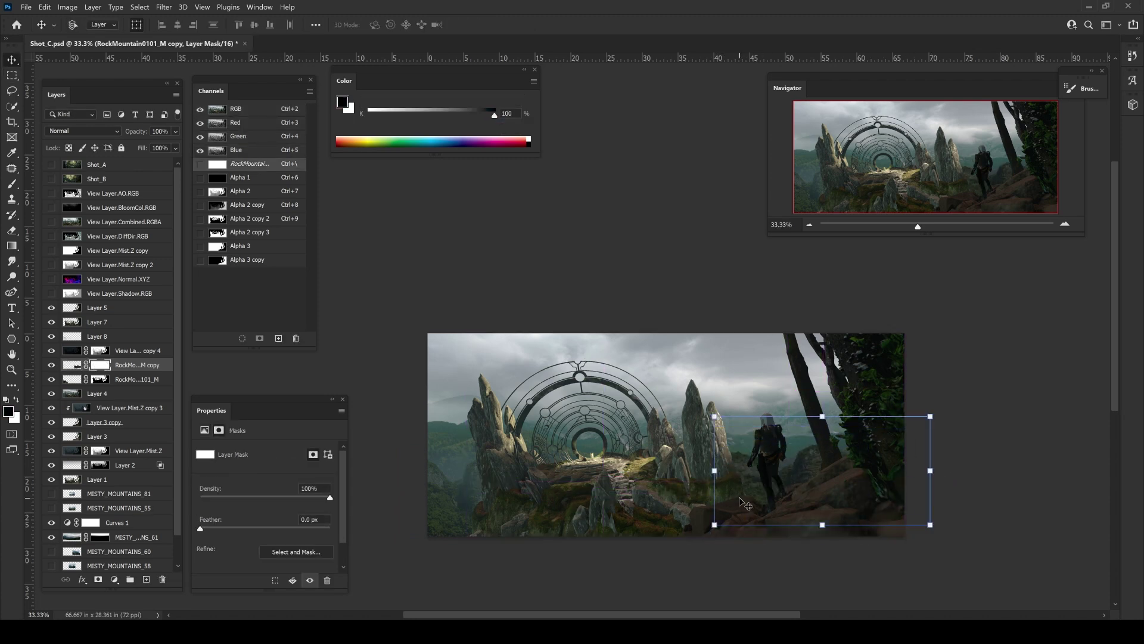
{"action": "key", "text": "b"}
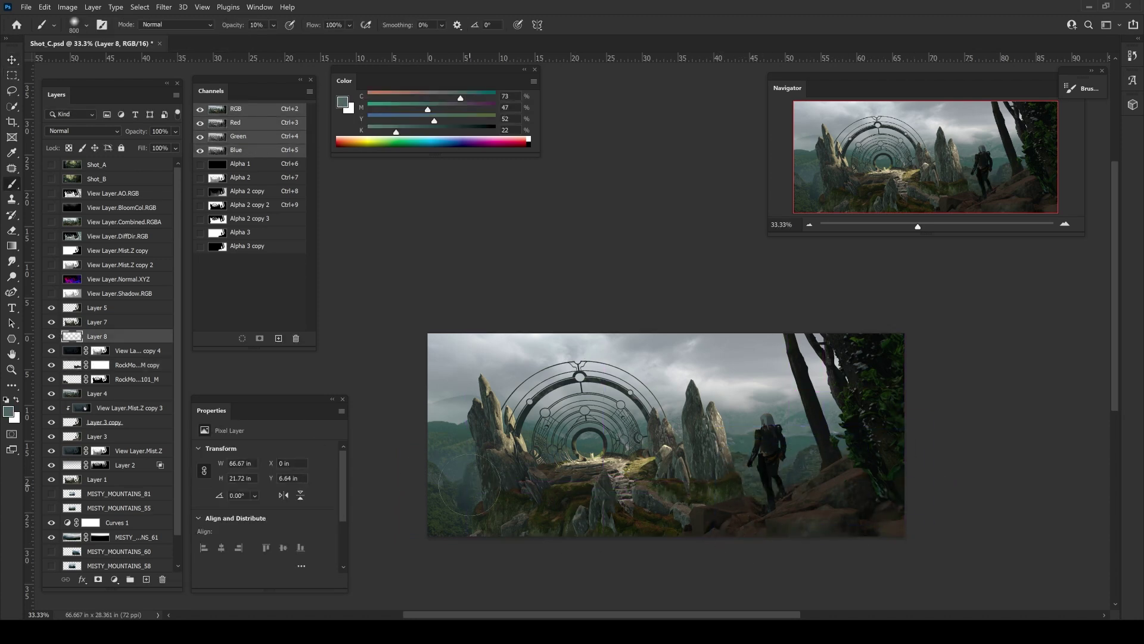
{"action": "key", "text": "m"}
{"action": "key", "text": "b"}
{"action": "left_click_drag", "start_coordinate": [461, 554], "coordinate": [467, 570]}
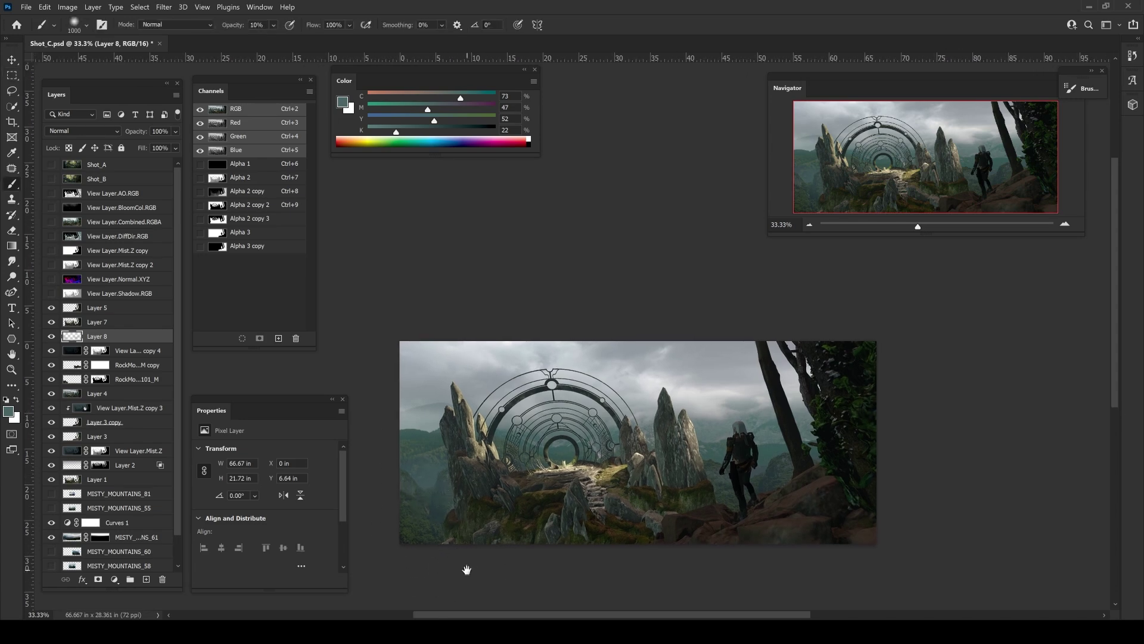
{"action": "left_click", "coordinate": [87, 325]}
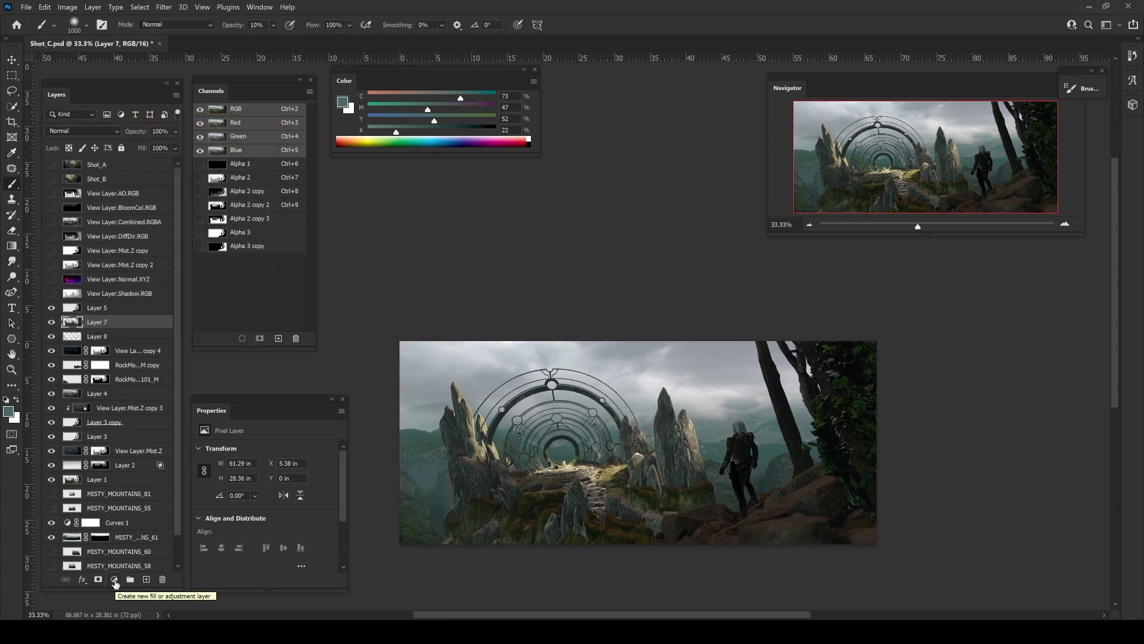
- Add a Levels adjustment above Layer 7 with midtone 0.93
{"action": "left_click", "coordinate": [114, 580]}
{"action": "left_click", "coordinate": [125, 424]}
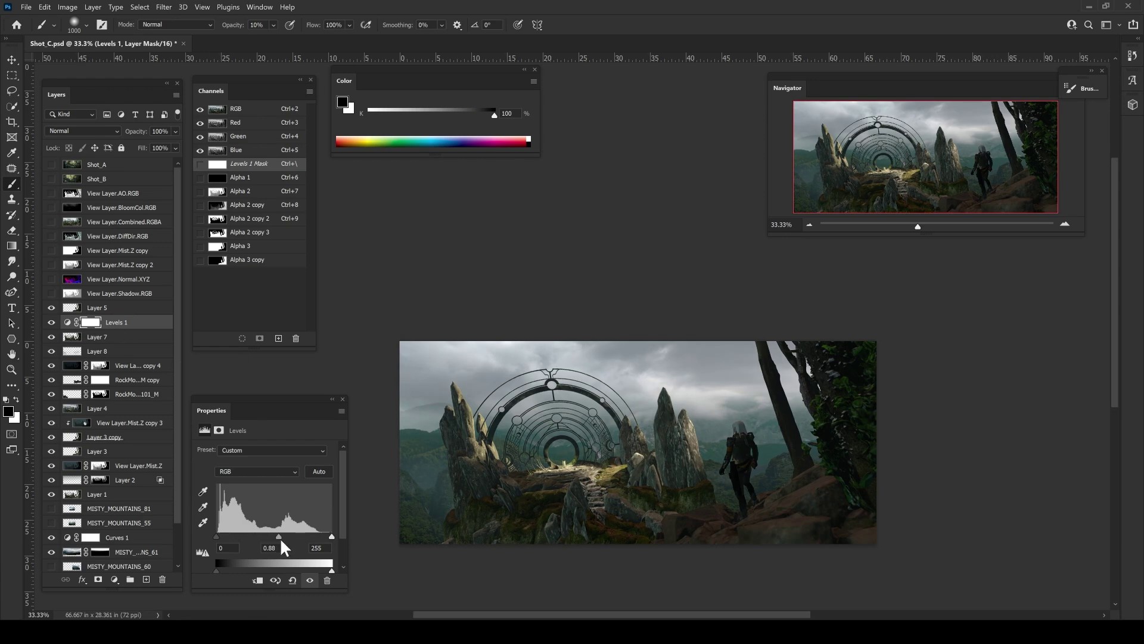
{"action": "left_click_drag", "start_coordinate": [280, 537], "coordinate": [277, 536]}
{"action": "key", "text": "m"}
{"action": "left_click_drag", "start_coordinate": [489, 586], "coordinate": [496, 570]}
- Add a Curves 2 adjustment pulled down to darken the scene
{"action": "left_click", "coordinate": [114, 579]}
{"action": "left_click", "coordinate": [125, 437]}
{"action": "left_click_drag", "start_coordinate": [258, 541], "coordinate": [258, 552]}
{"action": "left_click_drag", "start_coordinate": [312, 493], "coordinate": [307, 504]}
{"action": "left_click", "coordinate": [332, 399]}
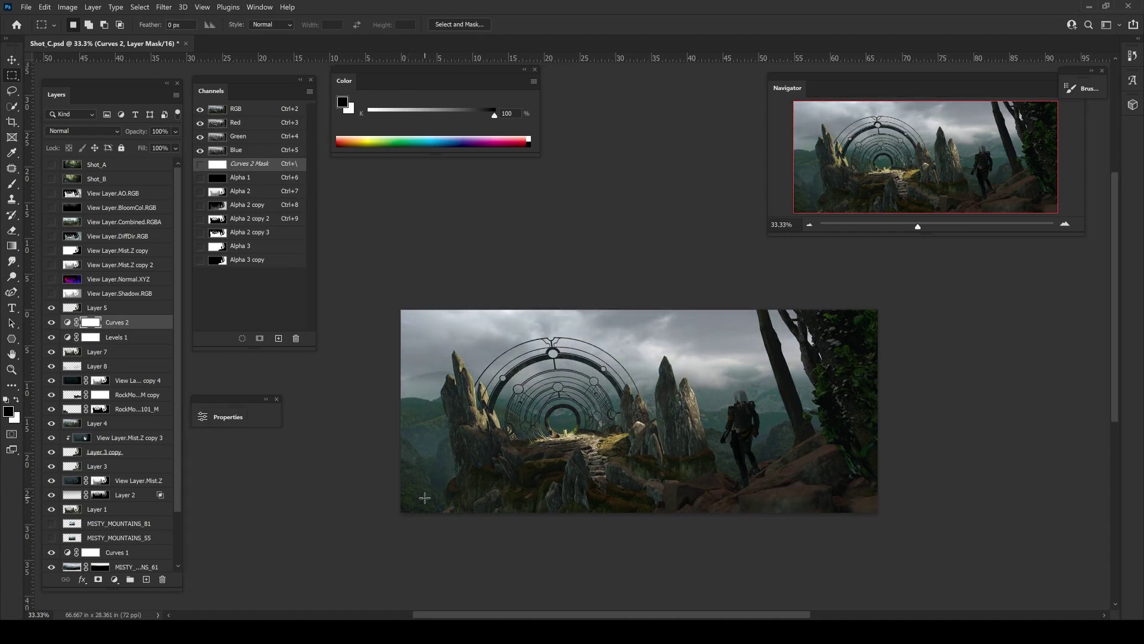
- Create Layer 9 in Lighten mode and load the saved figure-and-rocks selection
{"action": "key", "text": "b"}
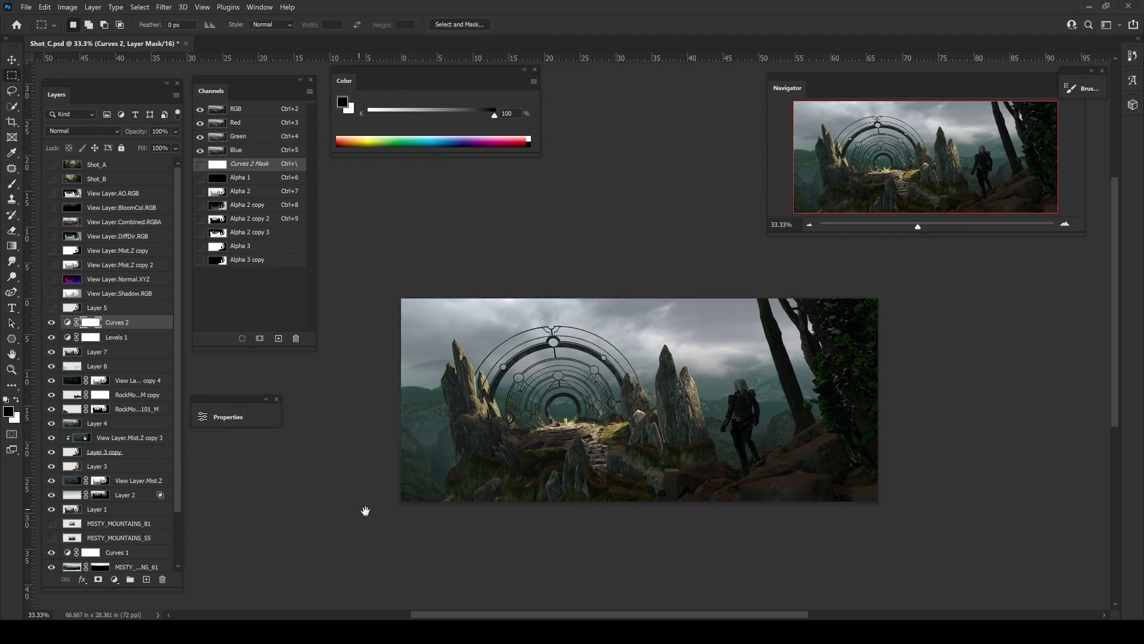
{"action": "key", "text": "ctrl+shift+alt+n"}
{"action": "left_click", "coordinate": [84, 131]}
{"action": "left_click", "coordinate": [66, 218]}
{"action": "left_click", "coordinate": [719, 474], "text": "alt"}
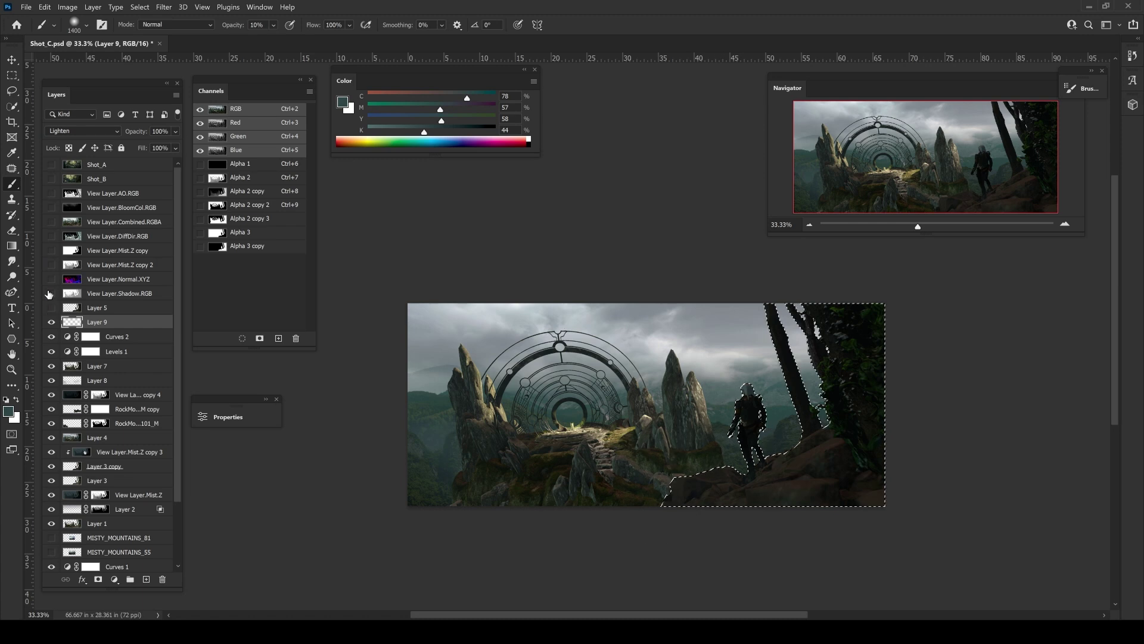
- Add empty Layer 10, stamp the painting into Layer 11, and dodge highlights on a copy
{"action": "key", "text": "m"}
{"action": "key", "text": "ctrl+d"}
{"action": "key", "text": "ctrl+shift+alt+n"}
{"action": "key", "text": "b"}
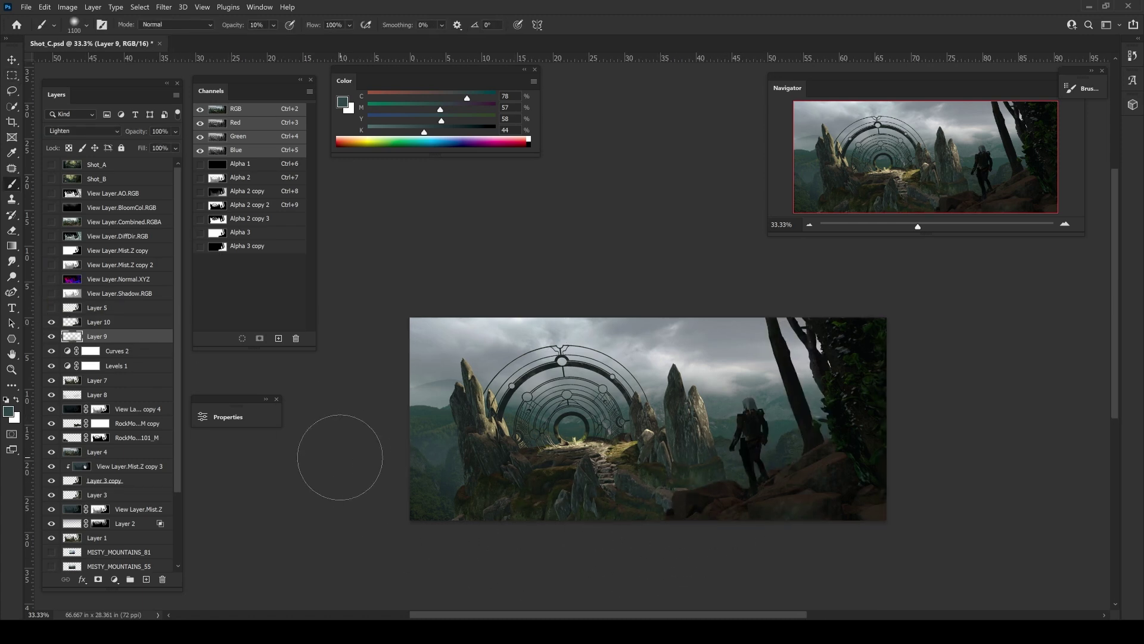
{"action": "key", "text": "ctrl+shift+alt+e"}
{"action": "key", "text": "o"}
{"action": "key", "text": "ctrl+j"}
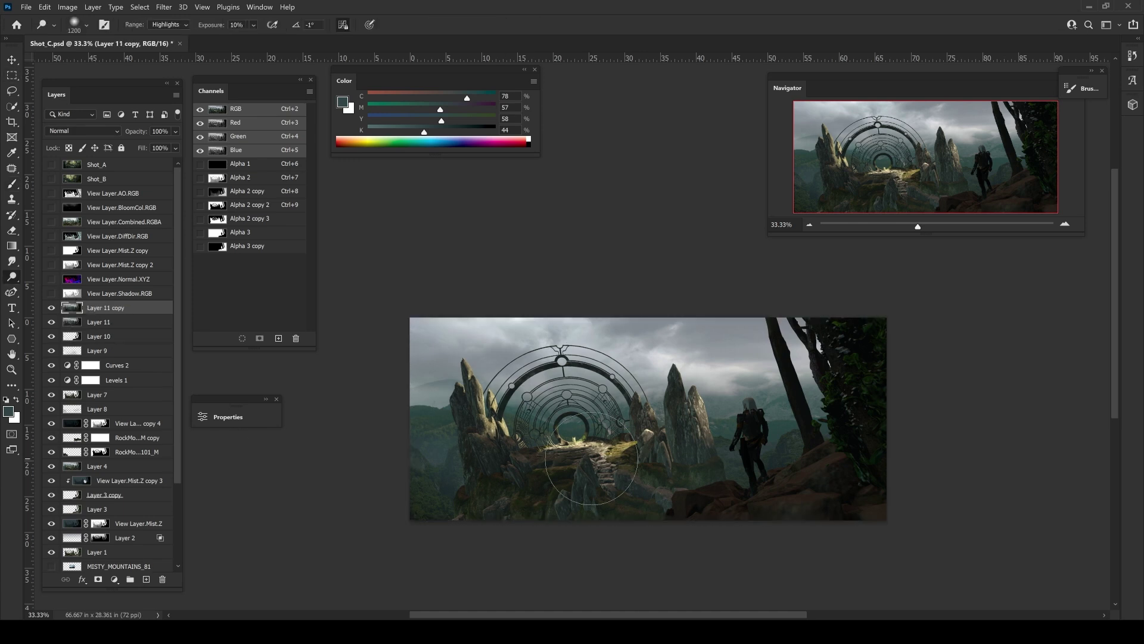
{"action": "left_click_drag", "start_coordinate": [591, 458], "coordinate": [715, 418]}
{"action": "key", "text": "ctrl+z"}
{"action": "key", "text": "bracketright"}
{"action": "key", "text": "bracketright"}
{"action": "key", "text": "bracketright"}
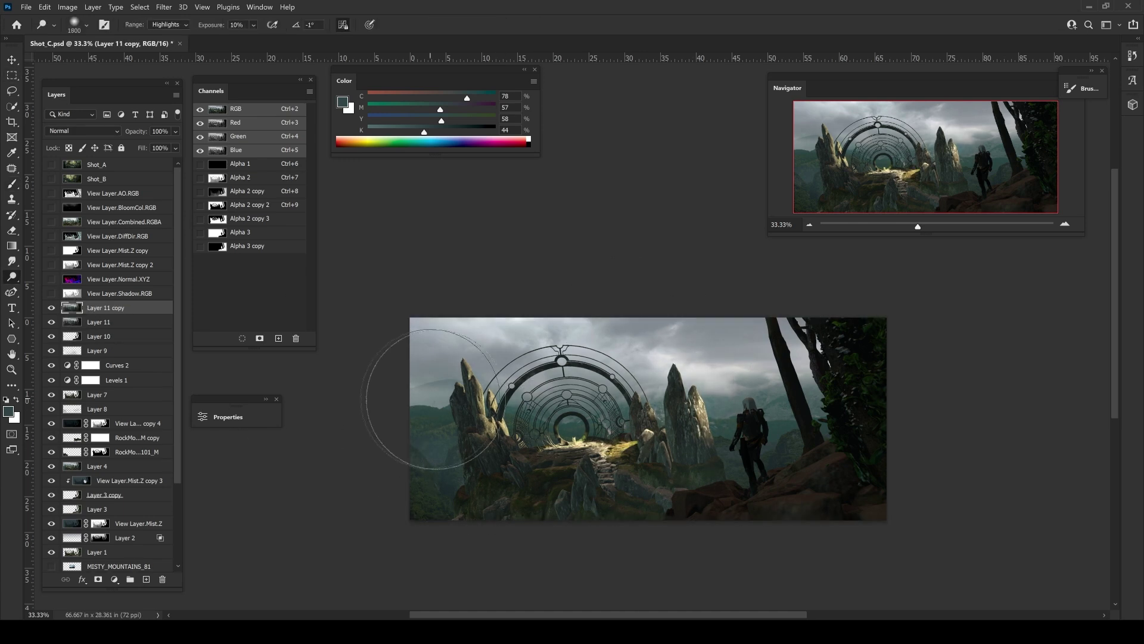
- Paint light yellow warm light over the archway on a new Screen-mode layer
{"action": "key", "text": "ctrl+shift+alt+n"}
{"action": "key", "text": "b"}
{"action": "key", "text": "shift+alt+s"}
{"action": "scroll", "coordinate": [572, 417], "scroll_direction": "right", "scroll_amount": 2}
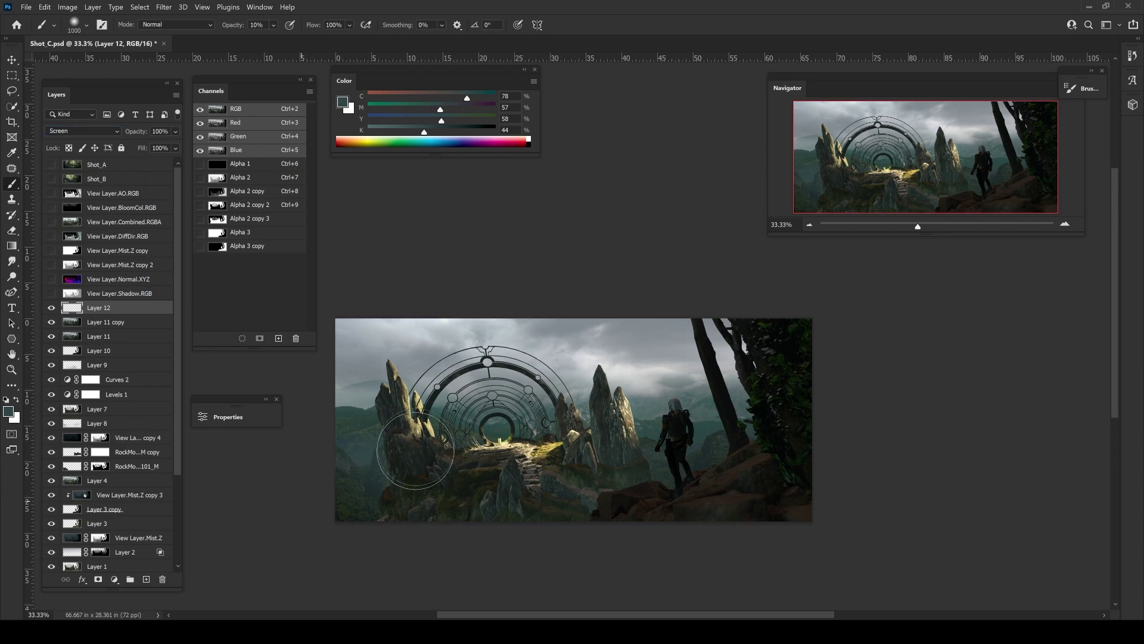
{"action": "left_click", "coordinate": [416, 441], "text": "alt"}
{"action": "left_click_drag", "start_coordinate": [405, 525], "coordinate": [439, 529]}
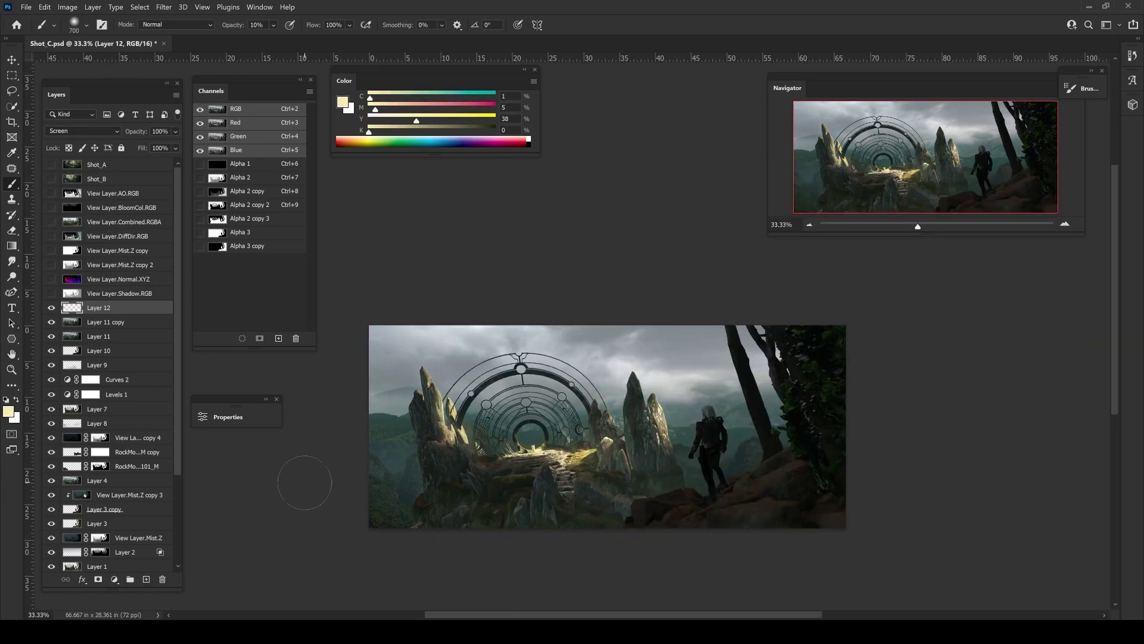
- Stamp the visible painting onto new layers, hiding Layer 13 between stamps
{"action": "key", "text": "m"}
{"action": "key", "text": "ctrl+shift+alt+e"}
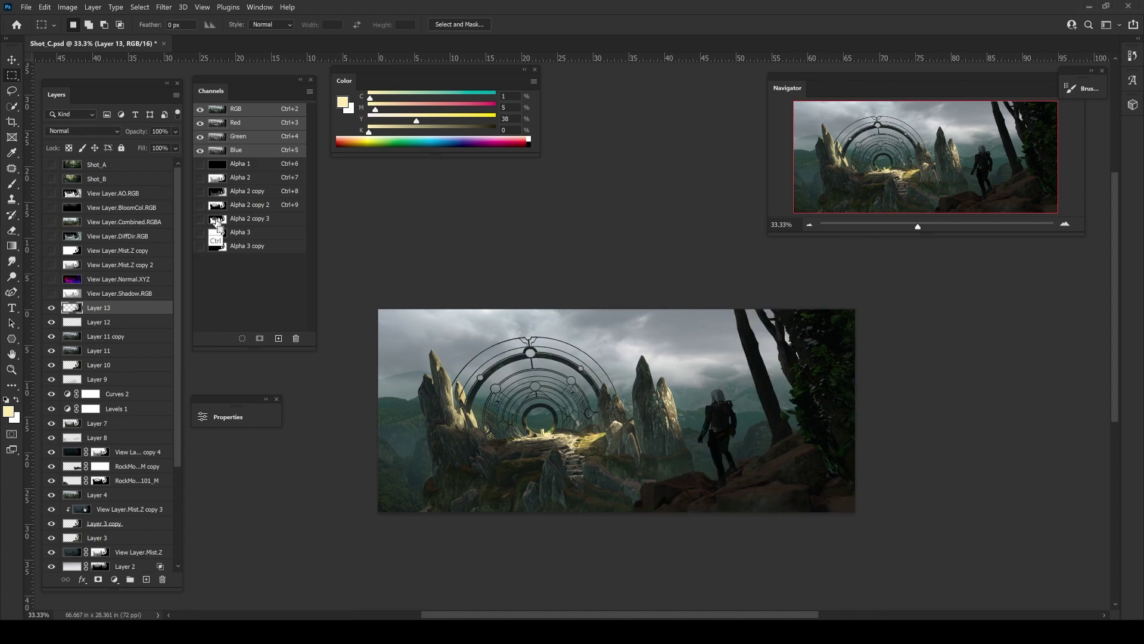
{"action": "key", "text": "ctrl+shift+alt+e"}
{"action": "left_click", "coordinate": [52, 307]}
{"action": "key", "text": "ctrl+shift+alt+e"}
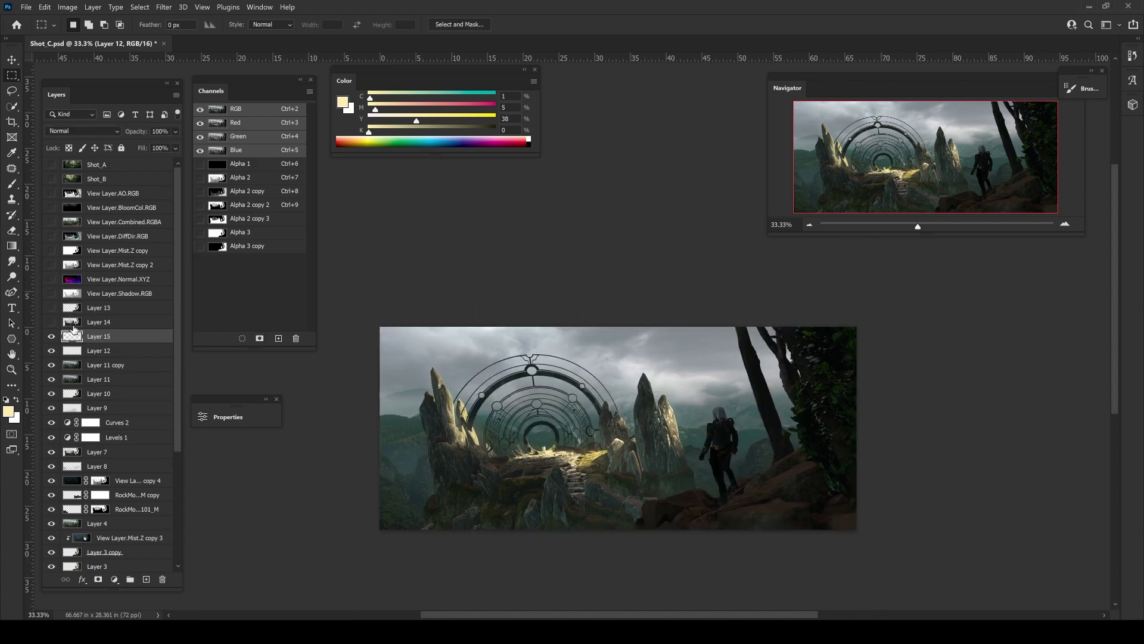
{"action": "key", "text": "o"}
{"action": "key", "text": "m"}
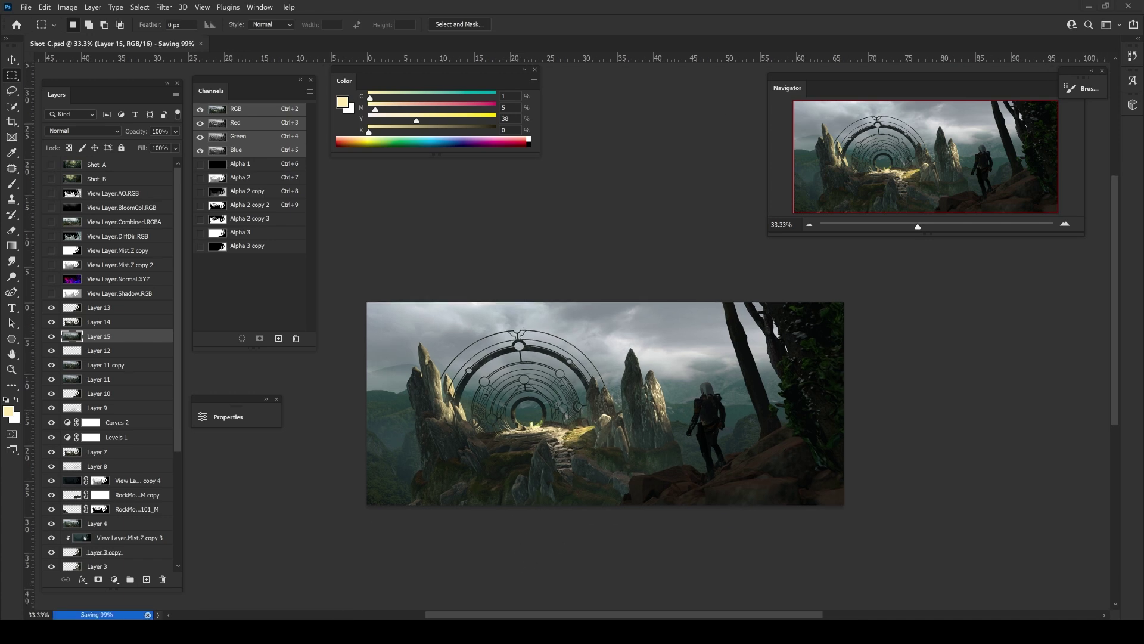
- Paste three Deciduous Trees images and move one tree patch into the lower-left rocks
{"action": "key", "text": "ctrl+v"}
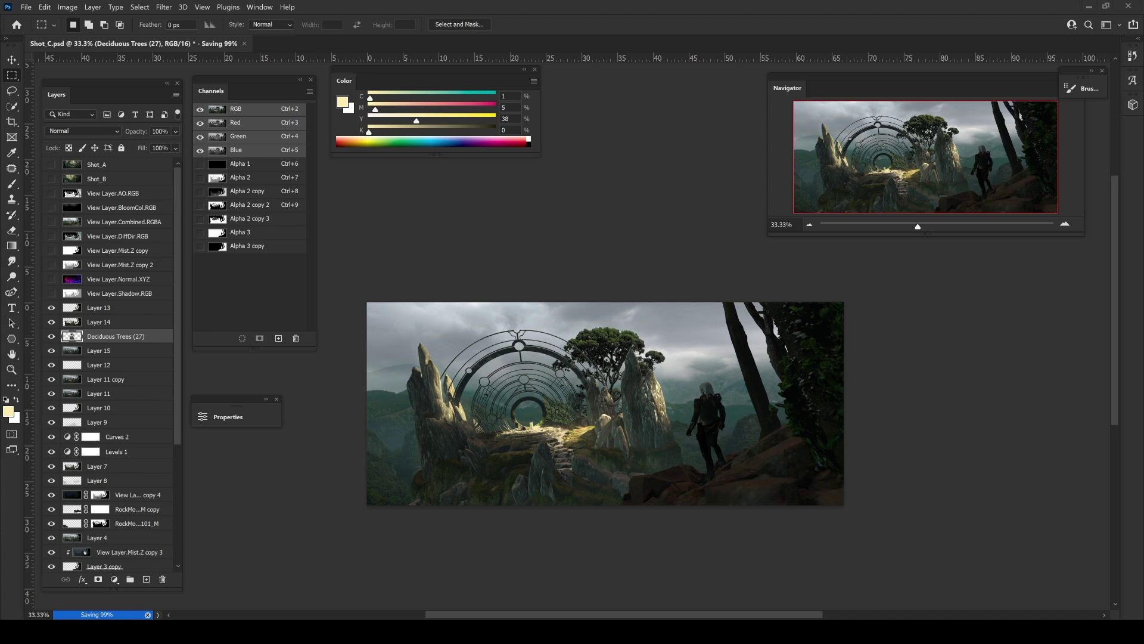
{"action": "key", "text": "ctrl+v"}
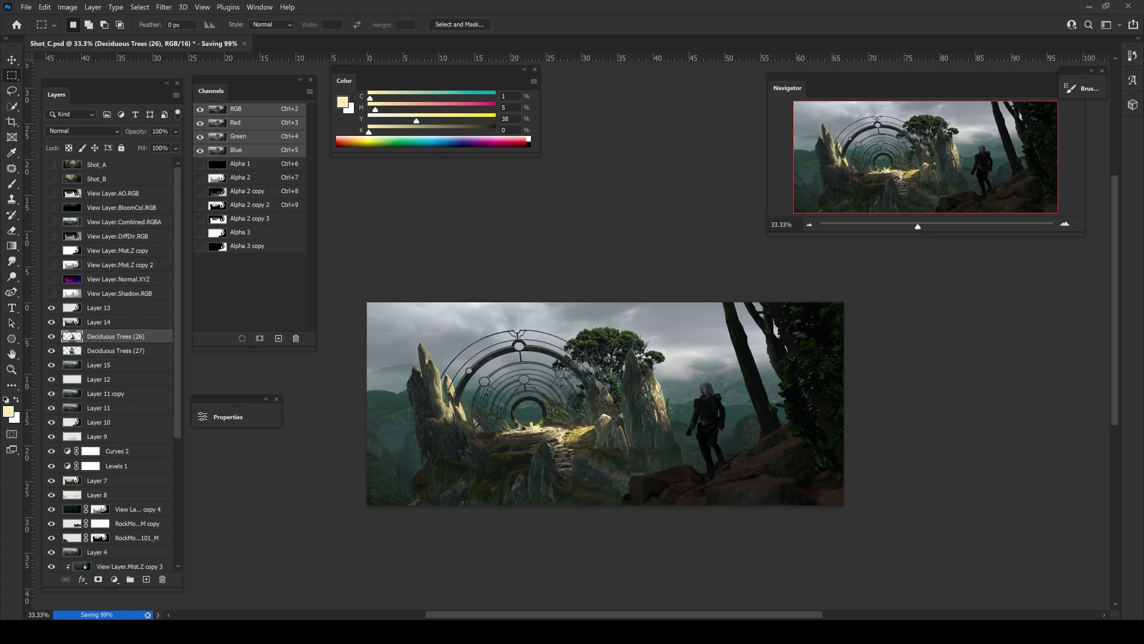
{"action": "key", "text": "v"}
{"action": "key", "text": "ctrl+v"}
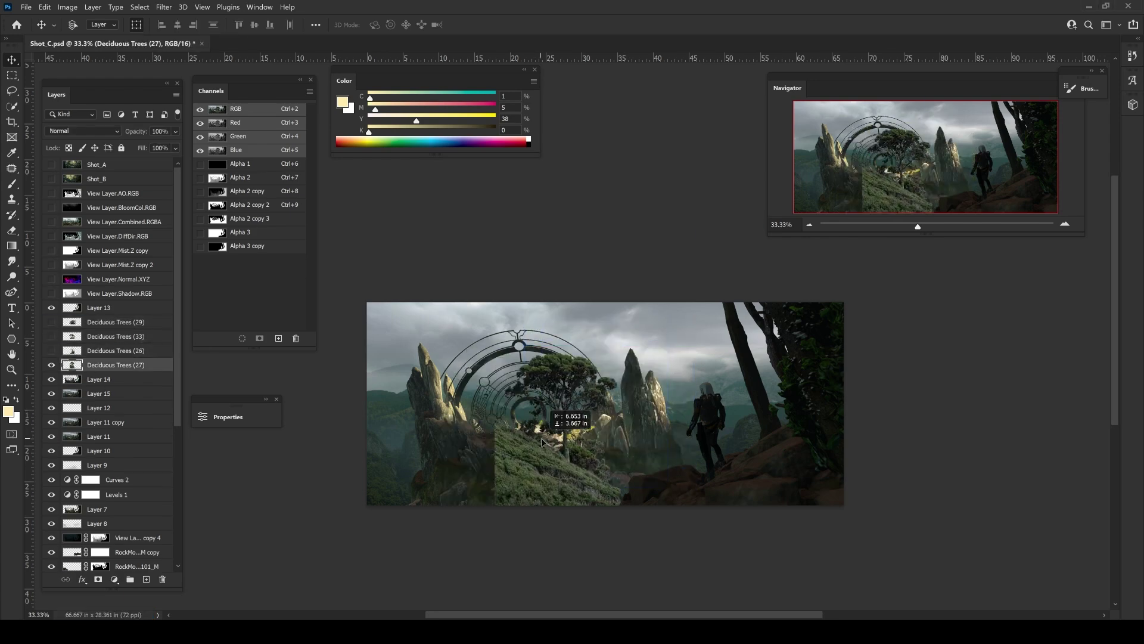
{"action": "left_click_drag", "start_coordinate": [431, 469], "coordinate": [456, 477]}
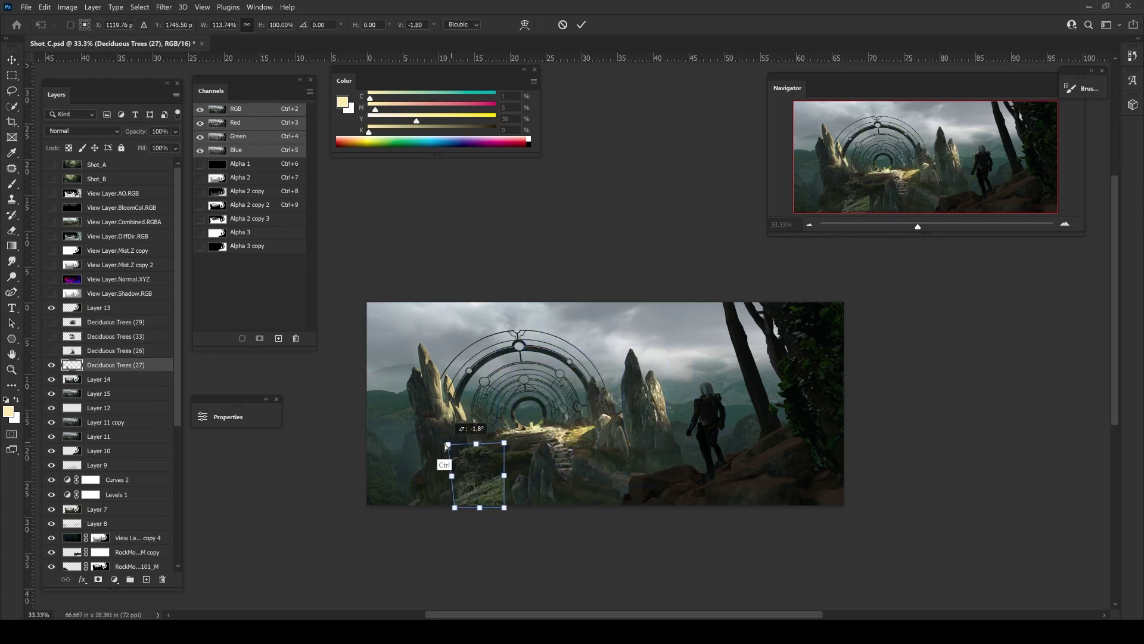
{"action": "key", "text": "ctrl+l"}
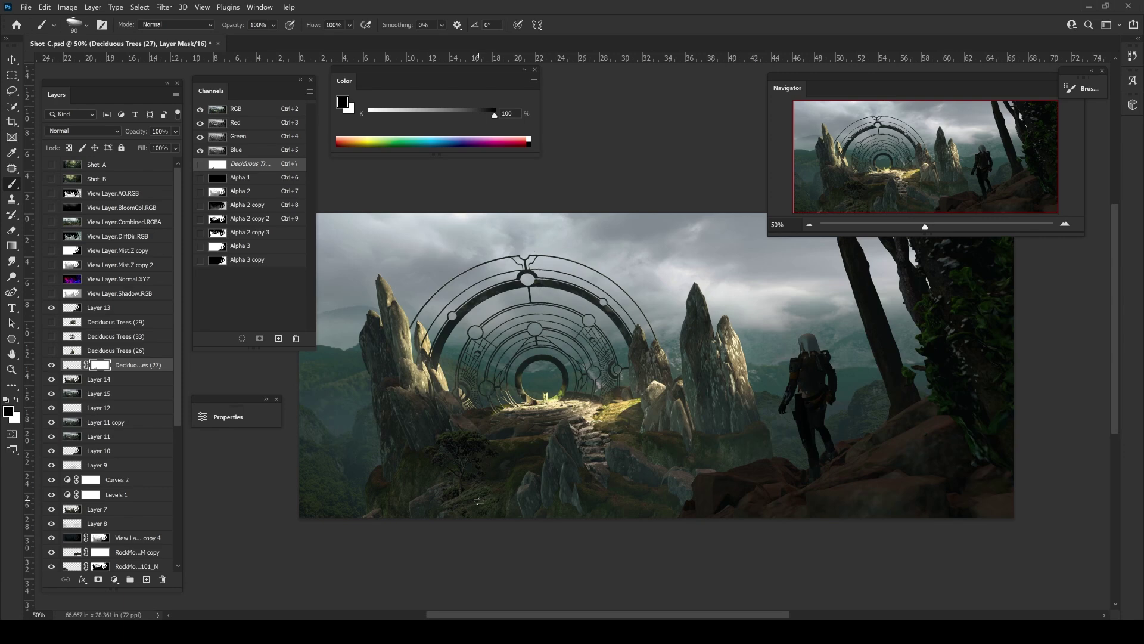
- Paint shadow onto the trees on a clipped Multiply layer
{"action": "key", "text": "ctrl+shift+alt+n"}
{"action": "key", "text": "shift+alt+m"}
{"action": "key", "text": "4"}
{"action": "key", "text": "bracketright"}
{"action": "key", "text": "bracketright"}
{"action": "key", "text": "bracketright"}
{"action": "left_click", "coordinate": [424, 456], "text": "alt"}
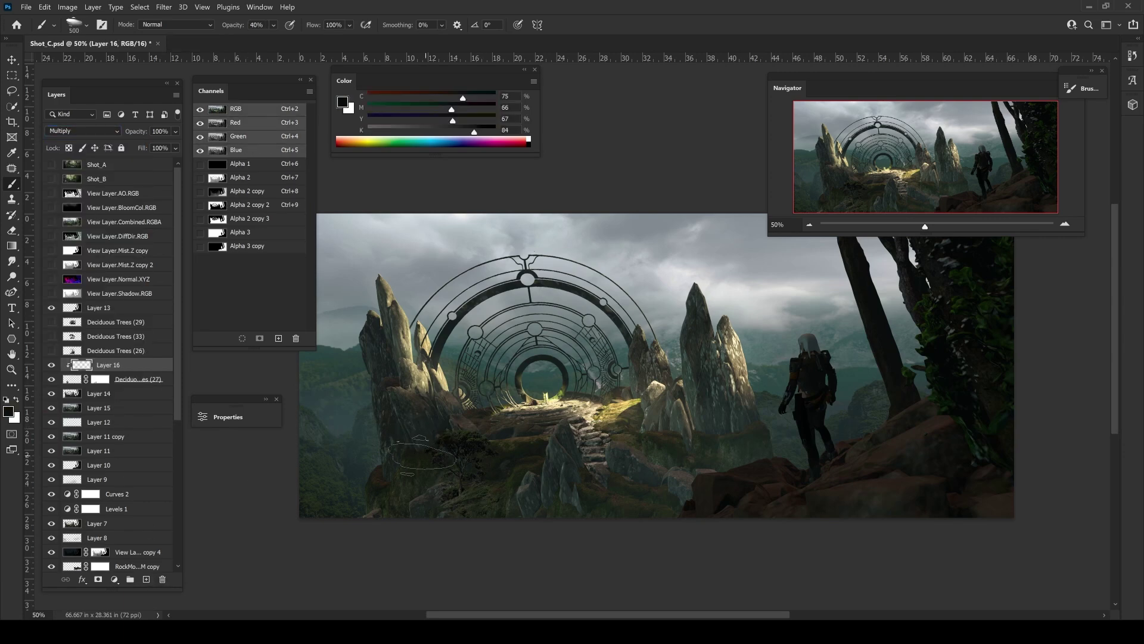
- Move Deciduous Trees (26) to the lower left, darken it with Levels output white 128, and mask it
{"action": "key", "text": "v"}
{"action": "left_click", "coordinate": [51, 350]}
{"action": "left_click", "coordinate": [113, 350]}
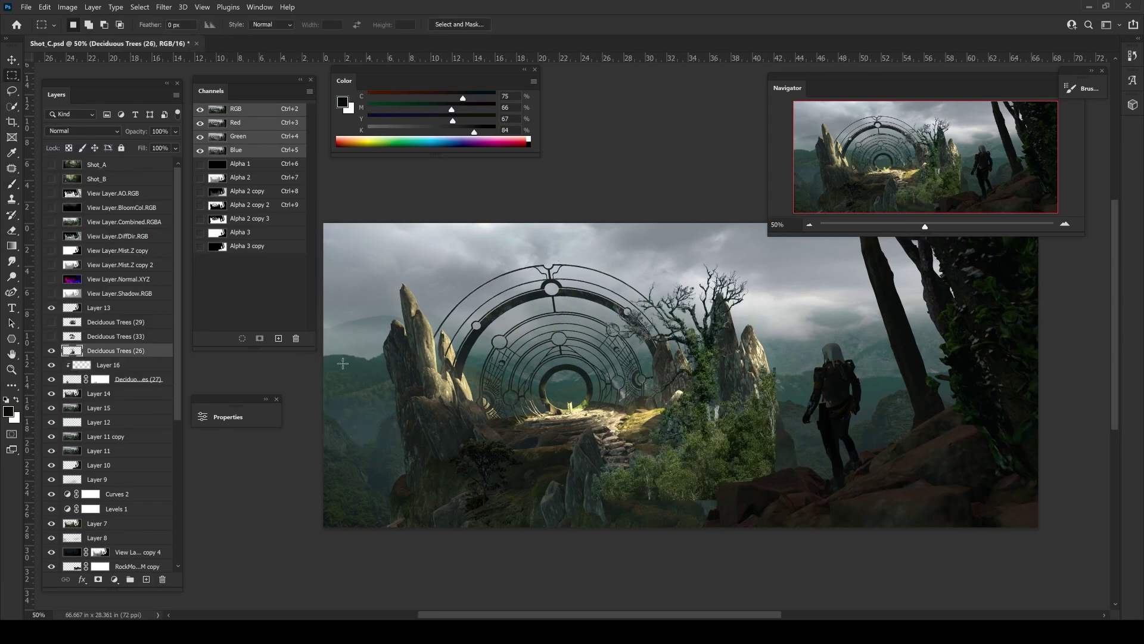
{"action": "left_click_drag", "start_coordinate": [429, 430], "coordinate": [402, 513]}
{"action": "key", "text": "ctrl+l"}
{"action": "left_click_drag", "start_coordinate": [202, 303], "coordinate": [128, 305]}
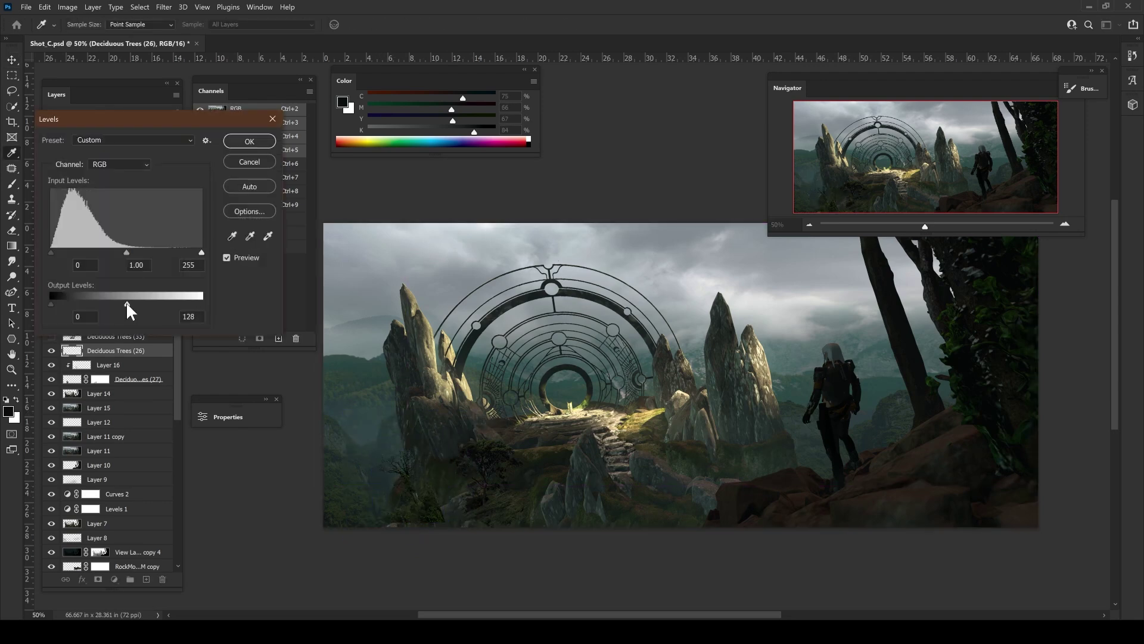
{"action": "key", "text": "Return"}
{"action": "left_click_drag", "start_coordinate": [380, 469], "coordinate": [391, 490]}
{"action": "key", "text": "b"}
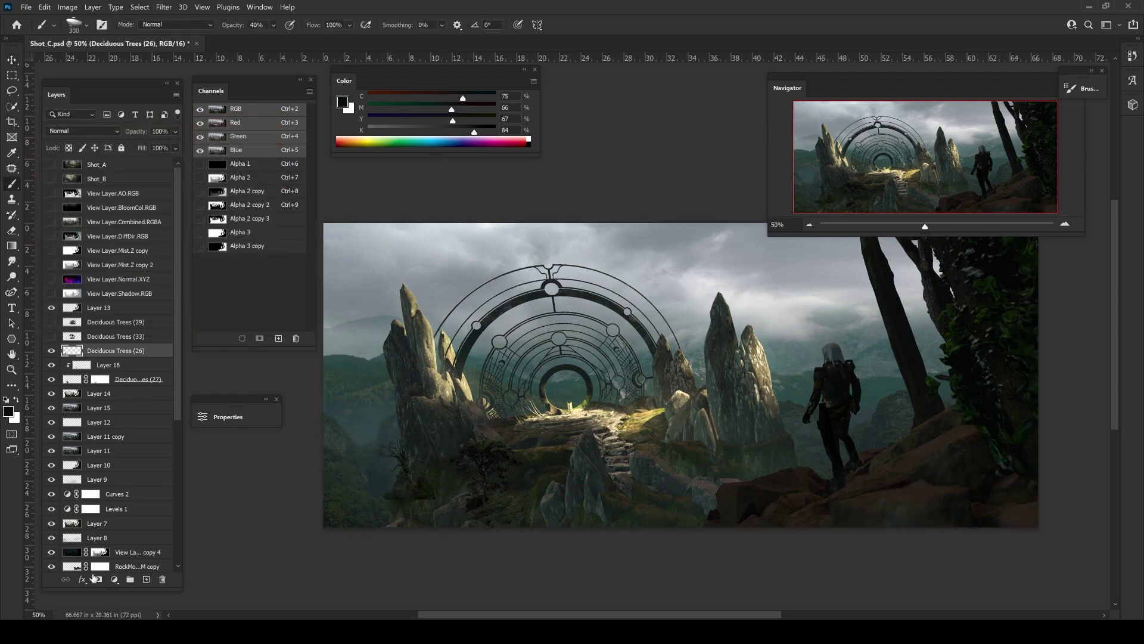
- Leave Deciduous Trees (27) unchanged after trying Levels, and start a new layer with a dark 500-px brush
{"action": "left_click", "coordinate": [71, 379]}
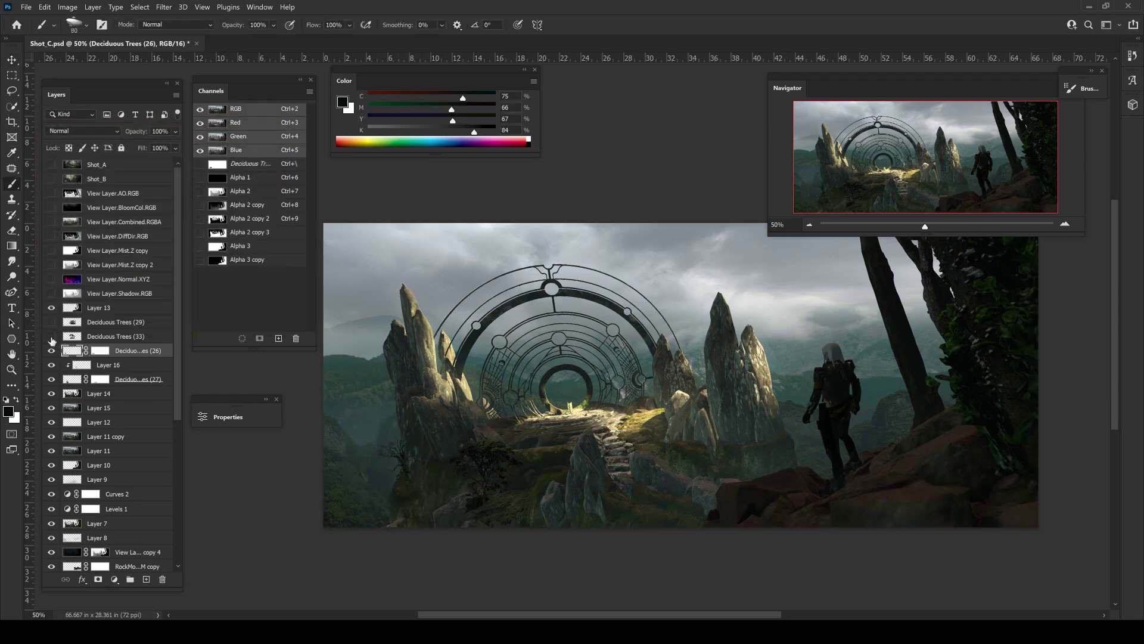
{"action": "key", "text": "ctrl+l"}
{"action": "key", "text": "Escape"}
{"action": "key", "text": "ctrl+l"}
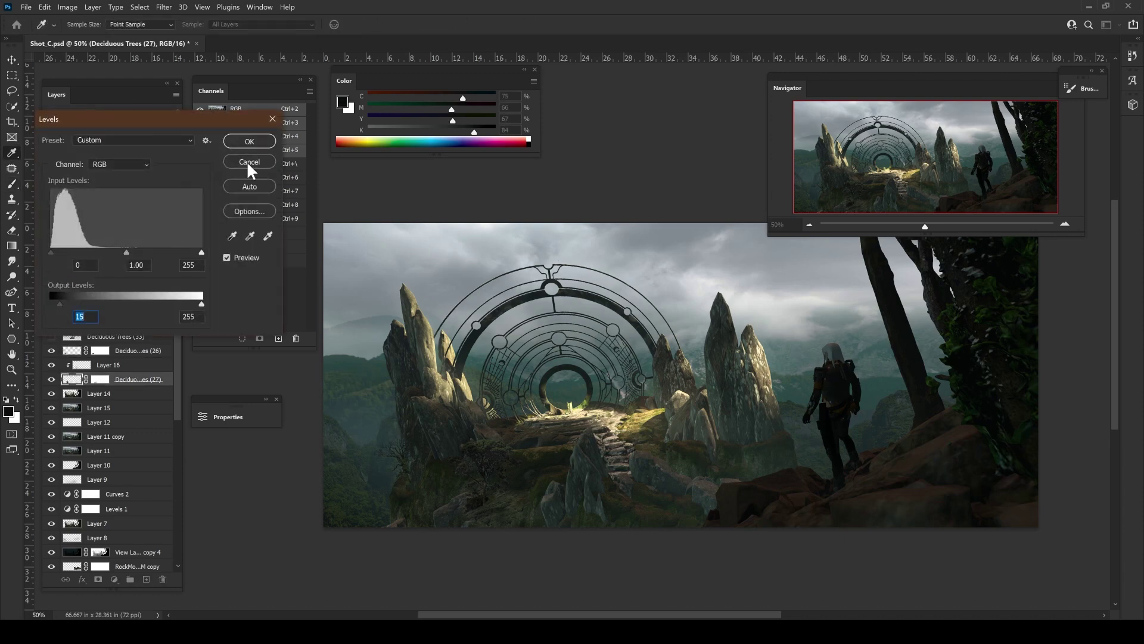
{"action": "left_click", "coordinate": [249, 162]}
{"action": "left_click", "coordinate": [99, 322]}
{"action": "left_click", "coordinate": [405, 475], "text": "alt"}
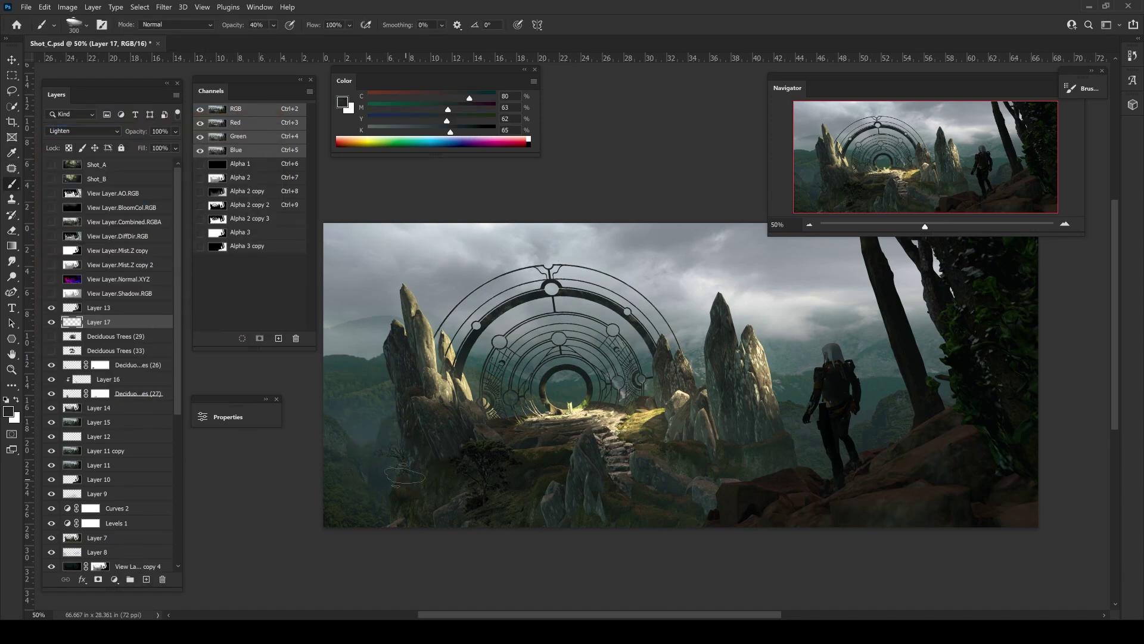
{"action": "key", "text": "bracketleft"}
{"action": "key", "text": "bracketleft"}
{"action": "key", "text": "bracketleft"}
{"action": "key", "text": "e"}
{"action": "left_click_drag", "start_coordinate": [322, 410], "coordinate": [390, 444]}
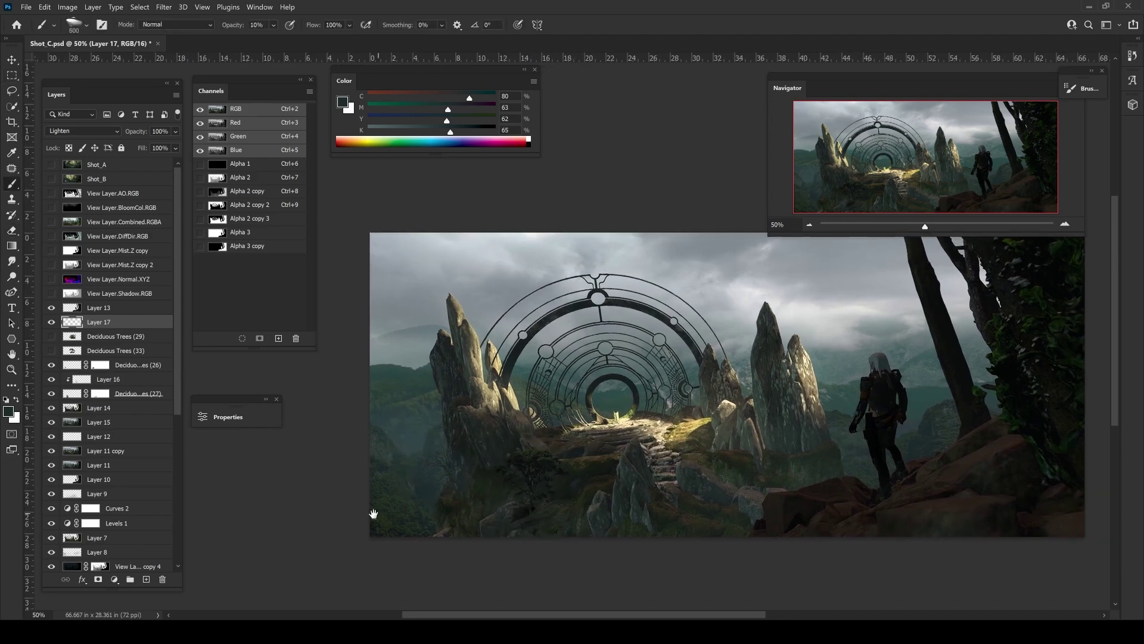
- Show Deciduous Trees (33) and scale it down in the lower-left corner
{"action": "left_click", "coordinate": [51, 351]}
{"action": "left_click", "coordinate": [108, 351]}
{"action": "key", "text": "ctrl+t"}
{"action": "mouse_move", "coordinate": [467, 422]}
{"action": "left_mouse_down"}
{"action": "mouse_move", "coordinate": [541, 452]}
{"action": "mouse_move", "coordinate": [439, 459]}
{"action": "left_mouse_up"}
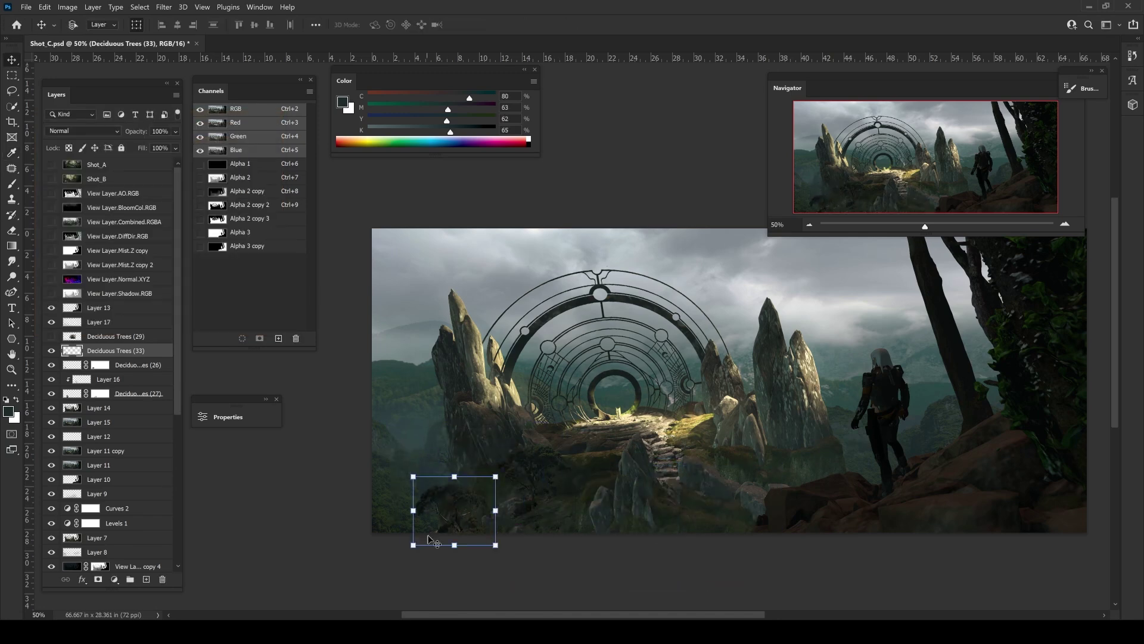
- Shade the small tree on a clipped Multiply layer and mask Deciduous Trees (33)
{"action": "key", "text": "Return"}
{"action": "key", "text": "b"}
{"action": "key", "text": "ctrl+shift+alt+n"}
{"action": "key", "text": "ctrl+alt+g"}
{"action": "left_click", "coordinate": [84, 130]}
{"action": "left_click", "coordinate": [72, 162]}
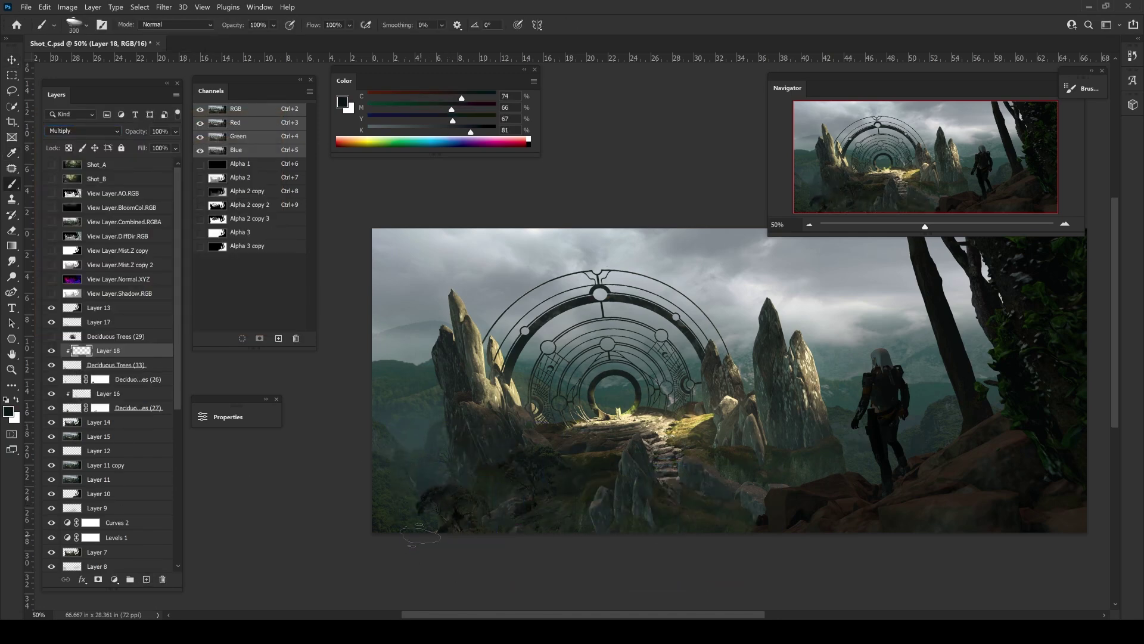
{"action": "left_click", "coordinate": [114, 365]}
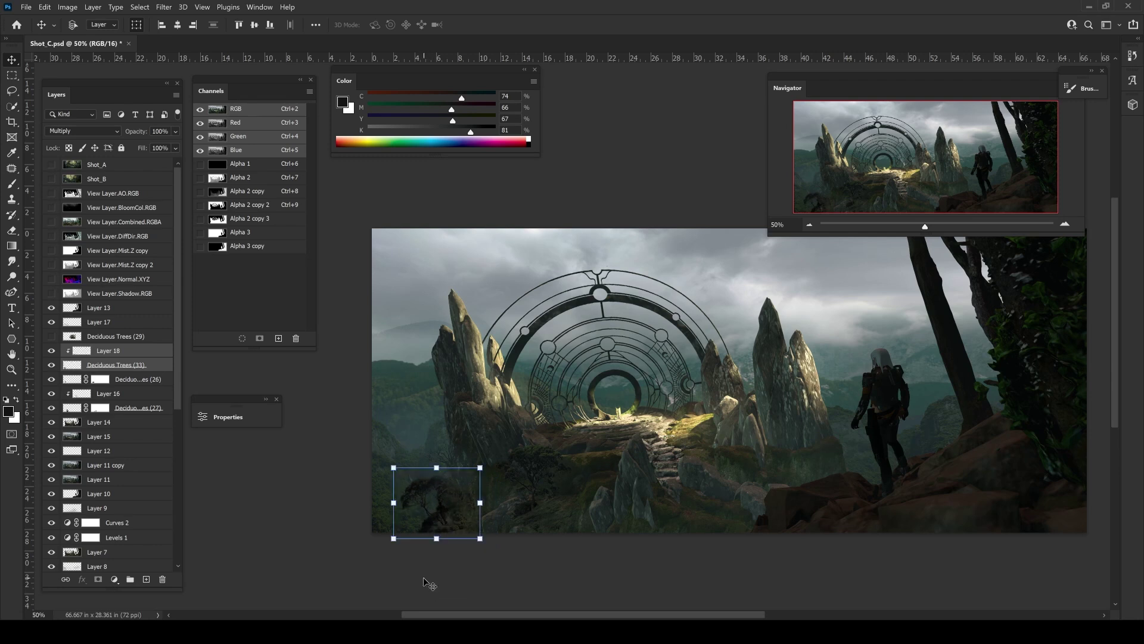
{"action": "left_click", "coordinate": [98, 578]}
{"action": "key", "text": "0"}
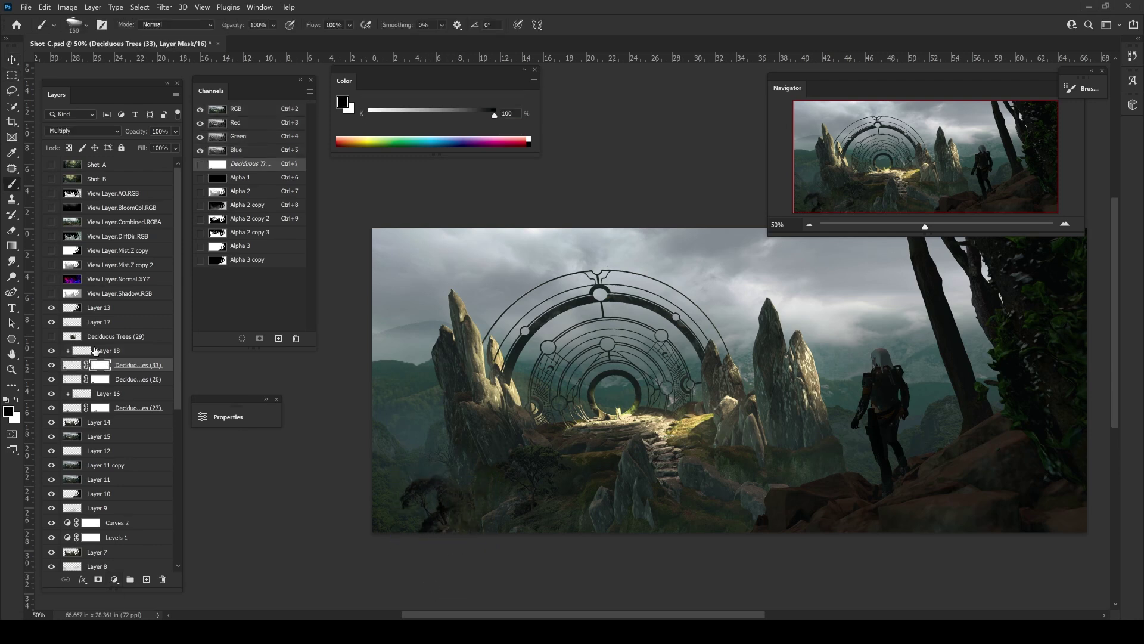
- Move Deciduous Trees (29) to the bottom-left and darken it with Levels output white 132
{"action": "left_click", "coordinate": [51, 336]}
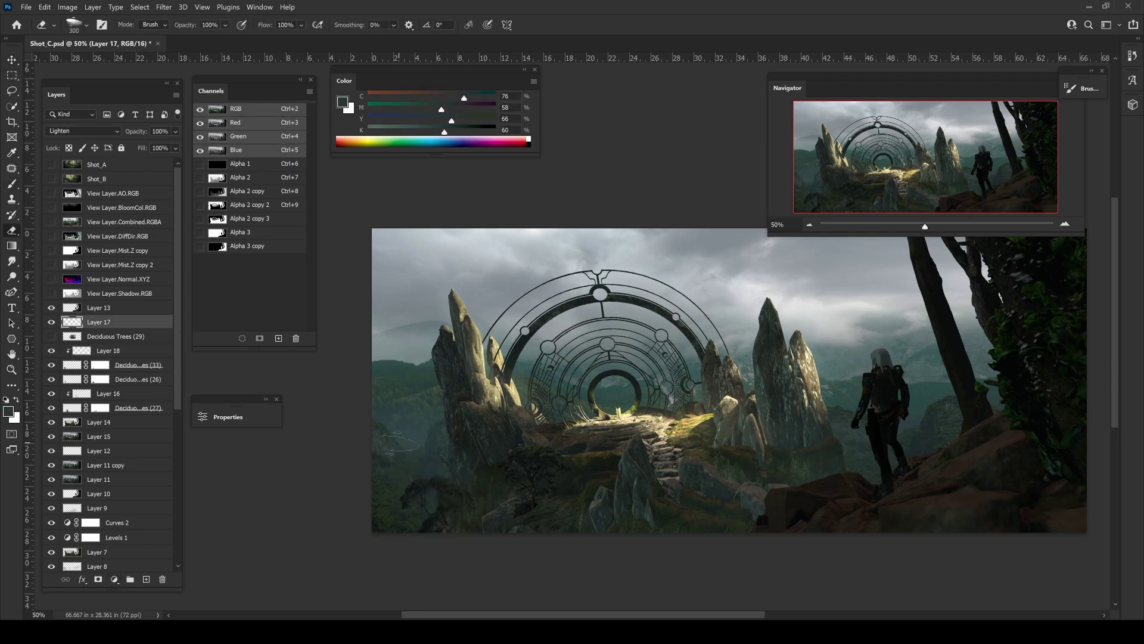
{"action": "left_click", "coordinate": [113, 337]}
{"action": "key", "text": "ctrl+t"}
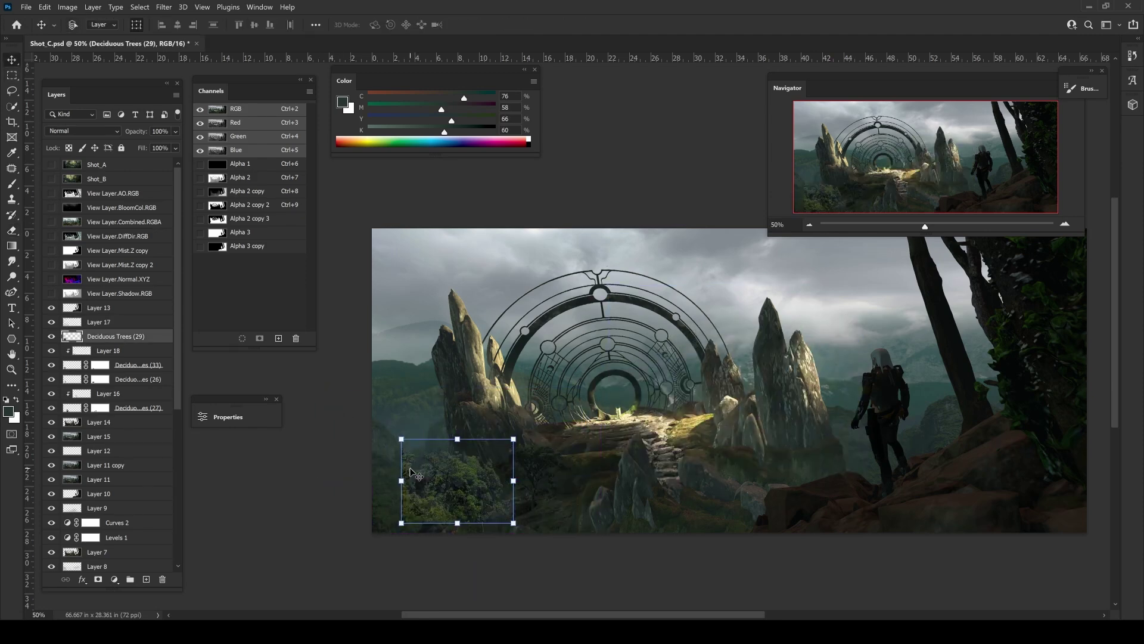
{"action": "left_click_drag", "start_coordinate": [421, 462], "coordinate": [417, 495]}
{"action": "key", "text": "Return"}
{"action": "key", "text": "ctrl+l"}
{"action": "left_click_drag", "start_coordinate": [202, 304], "coordinate": [127, 305]}
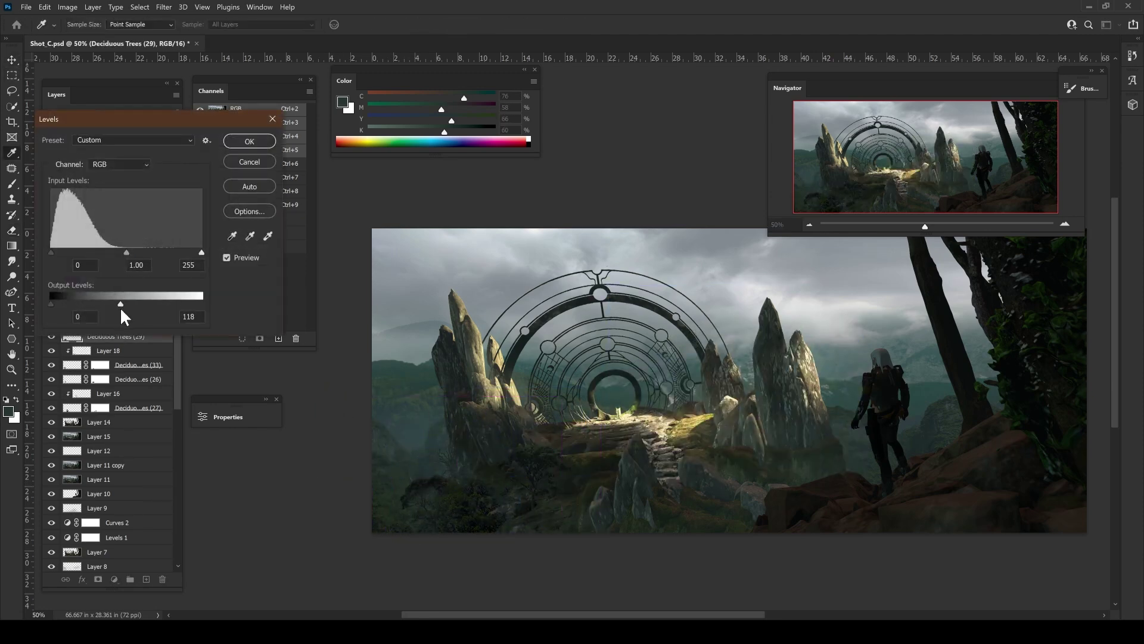
{"action": "key", "text": "Return"}
- Add a mask to Deciduous Trees (29) and set up a white brush for masking
{"action": "key", "text": "ctrl+backslash"}
{"action": "key", "text": "b"}
{"action": "right_click", "coordinate": [495, 527]}
{"action": "key", "text": "Escape"}
{"action": "key", "text": "x"}
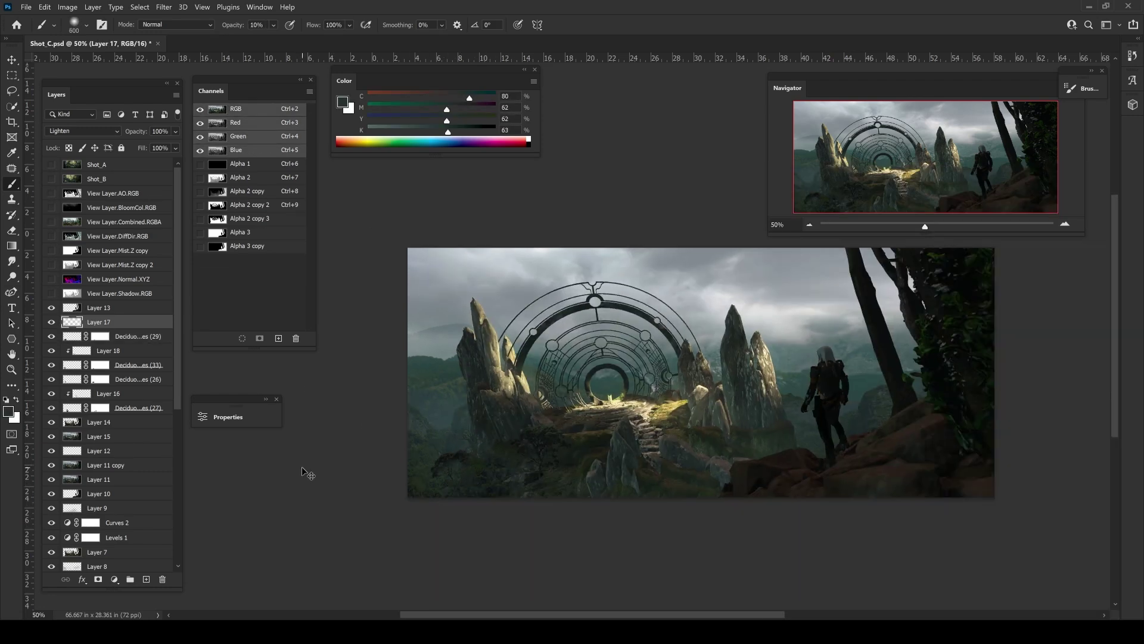
{"action": "key", "text": "alt+bracketright"}
{"action": "key", "text": "m"}
{"action": "key", "text": "alt+bracketleft"}
- Create Layer 19 and paint soft brushwork in colours sampled from the scene
{"action": "key", "text": "o"}
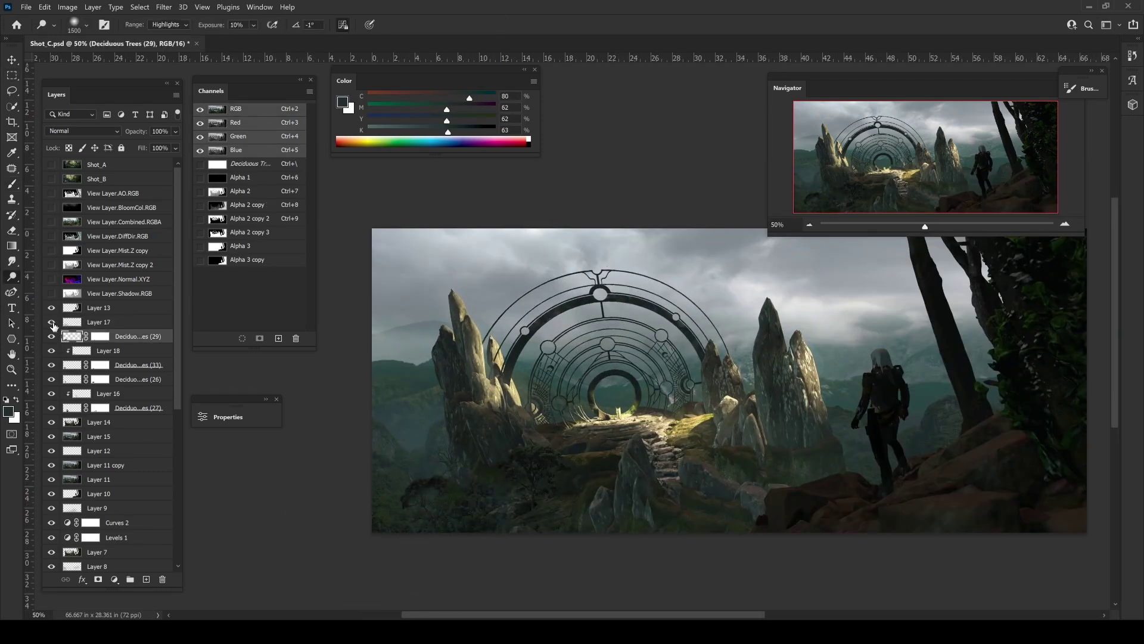
{"action": "left_click", "coordinate": [98, 436]}
{"action": "key", "text": "ctrl+shift+alt+n"}
{"action": "key", "text": "b"}
{"action": "right_click", "coordinate": [439, 168]}
{"action": "key", "text": "Escape"}
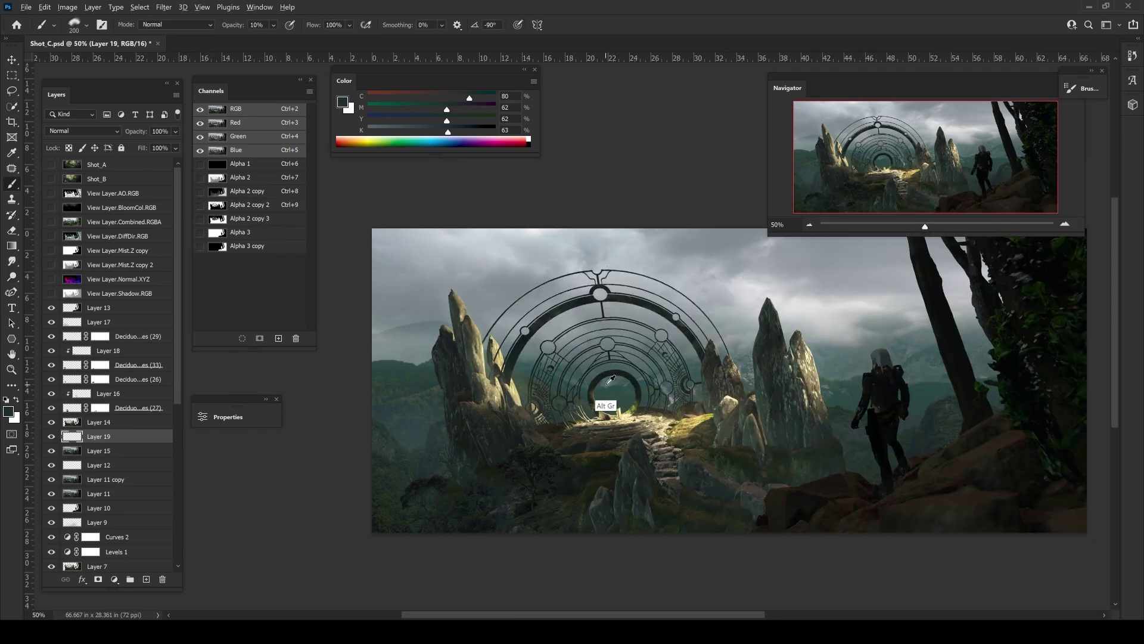
{"action": "left_click", "coordinate": [611, 379], "text": "alt"}
{"action": "left_click", "coordinate": [393, 480], "text": "alt"}
{"action": "key", "text": "e"}
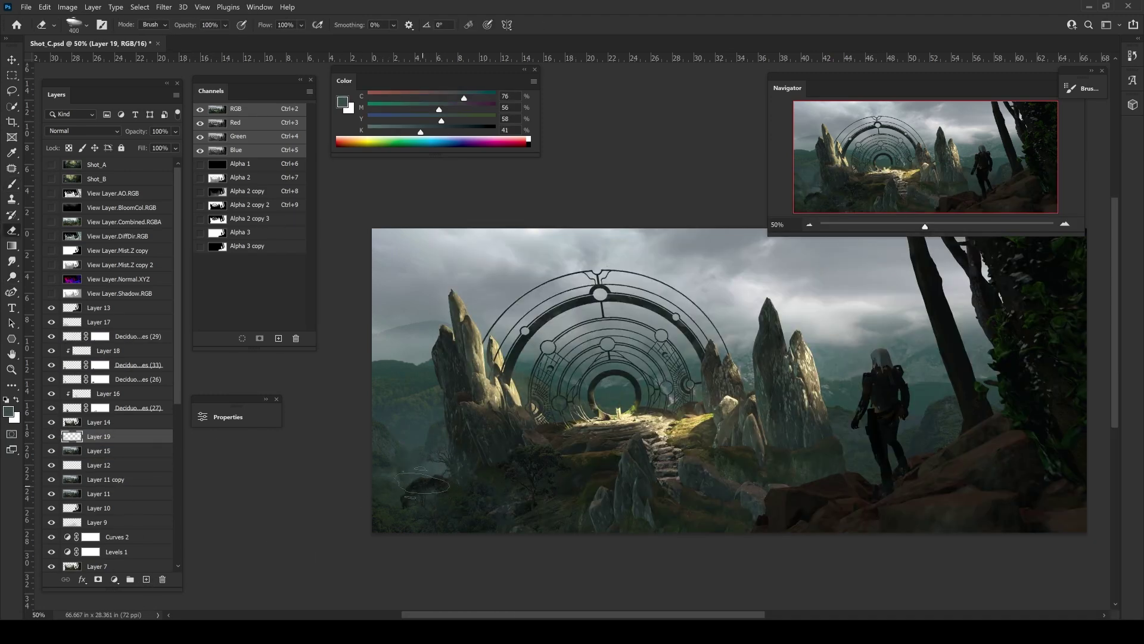
{"action": "key", "text": "b"}
- Paint lighter grey-teal strokes on Layer 19 and soften them with a large eraser
{"action": "scroll", "coordinate": [417, 471], "scroll_direction": "right", "scroll_amount": 3}
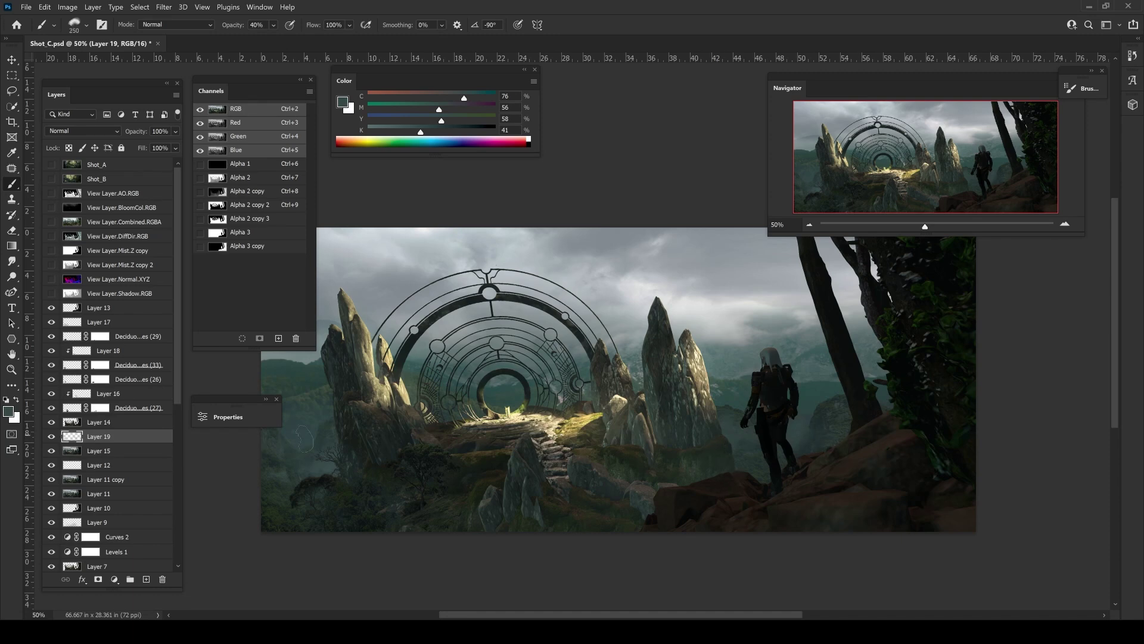
{"action": "scroll", "coordinate": [305, 439], "scroll_direction": "left", "scroll_amount": 2}
{"action": "scroll", "coordinate": [334, 429], "scroll_direction": "left", "scroll_amount": 2}
{"action": "left_click", "coordinate": [390, 400], "text": "alt"}
{"action": "key", "text": "bracketleft"}
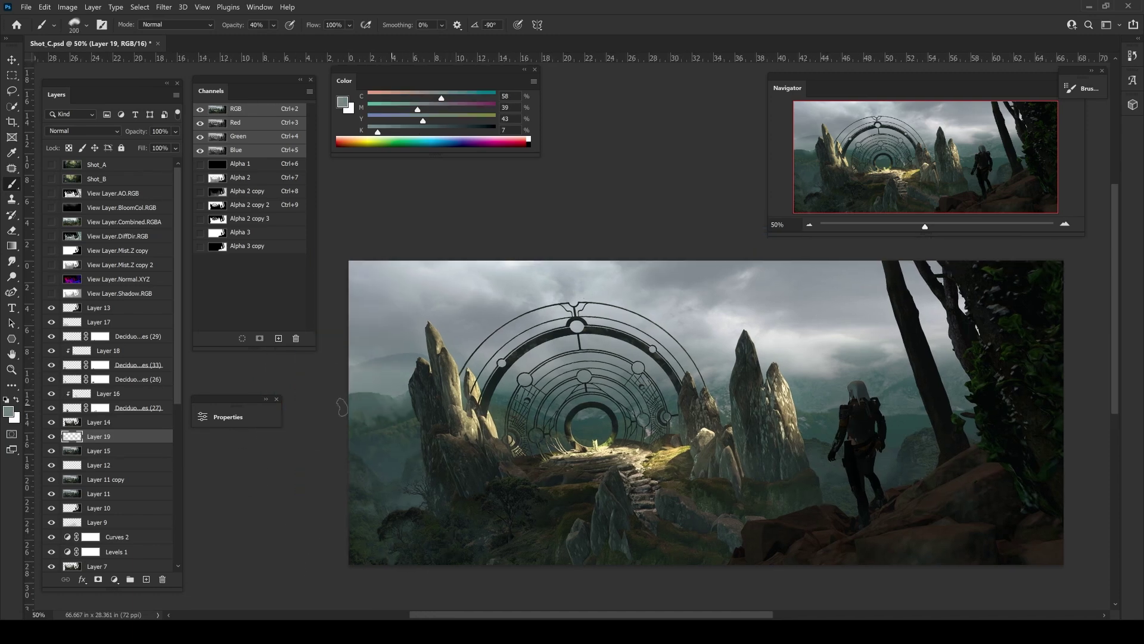
{"action": "key", "text": "e"}
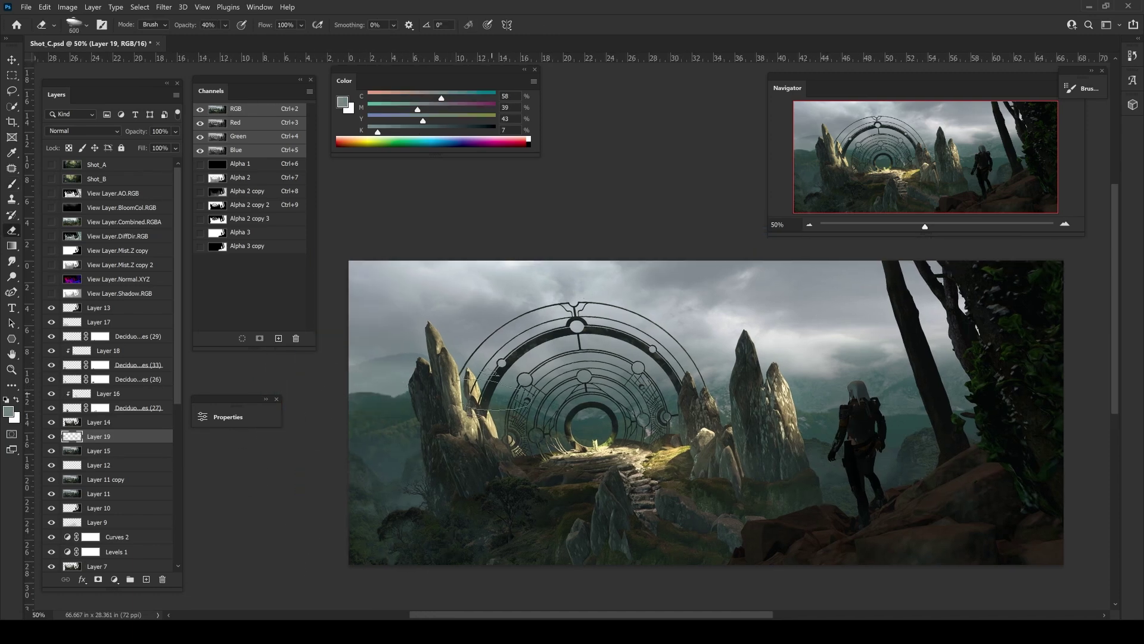
{"action": "scroll", "coordinate": [331, 491], "scroll_direction": "down", "scroll_amount": 1}
{"action": "scroll", "coordinate": [340, 509], "scroll_direction": "up", "scroll_amount": 1}
- Alt-drag a copy of the Layer 18 foliage toward the figure and set it to Lighten
{"action": "key", "text": "m"}
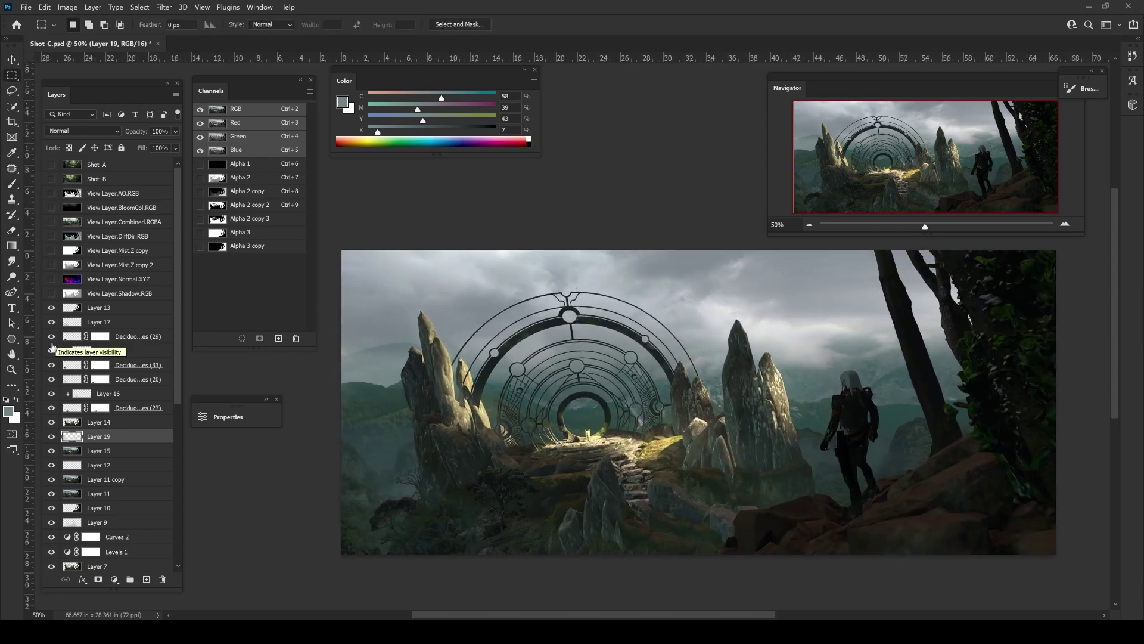
{"action": "left_click_drag", "start_coordinate": [404, 517], "coordinate": [785, 460]}
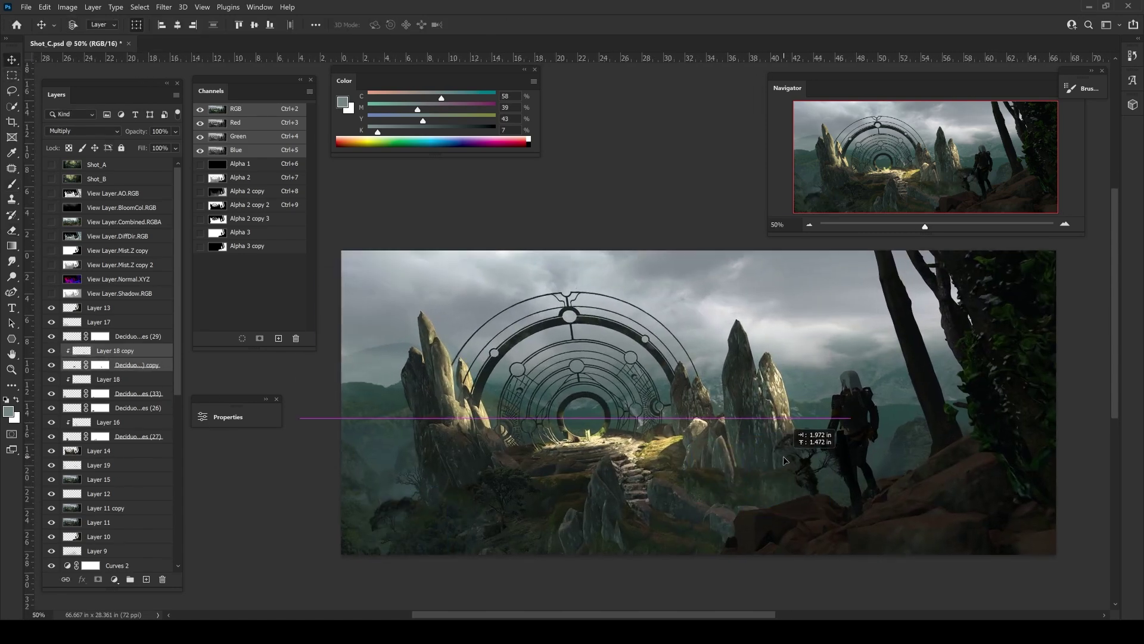
{"action": "key", "text": "l"}
{"action": "left_click", "coordinate": [83, 131]}
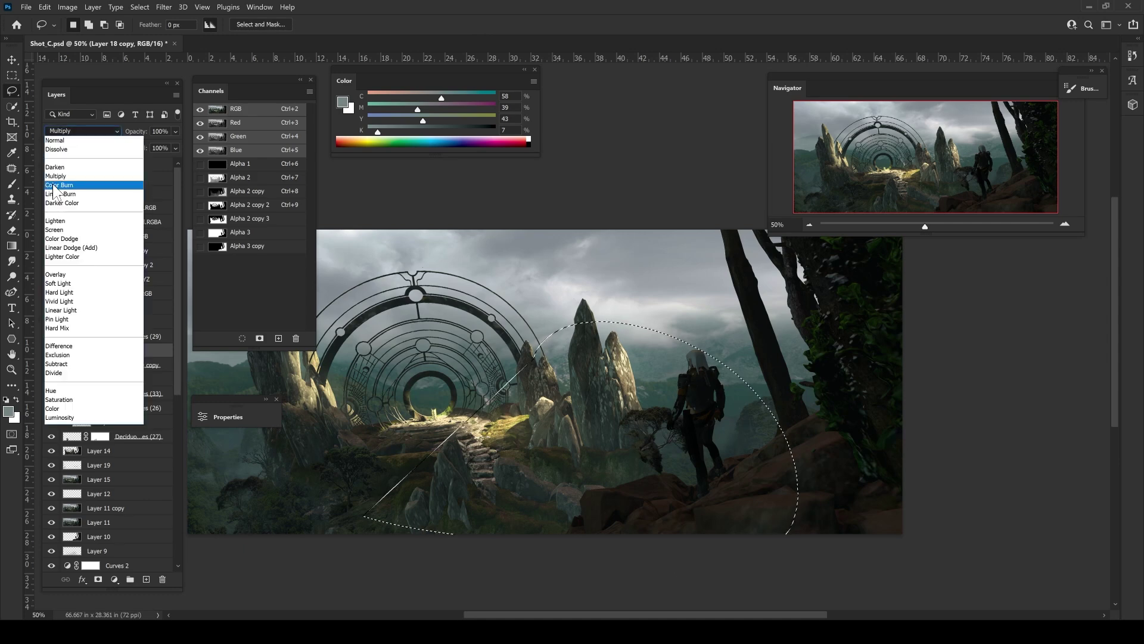
{"action": "left_click", "coordinate": [54, 220]}
{"action": "key", "text": "b"}
{"action": "key", "text": "ctrl+d"}
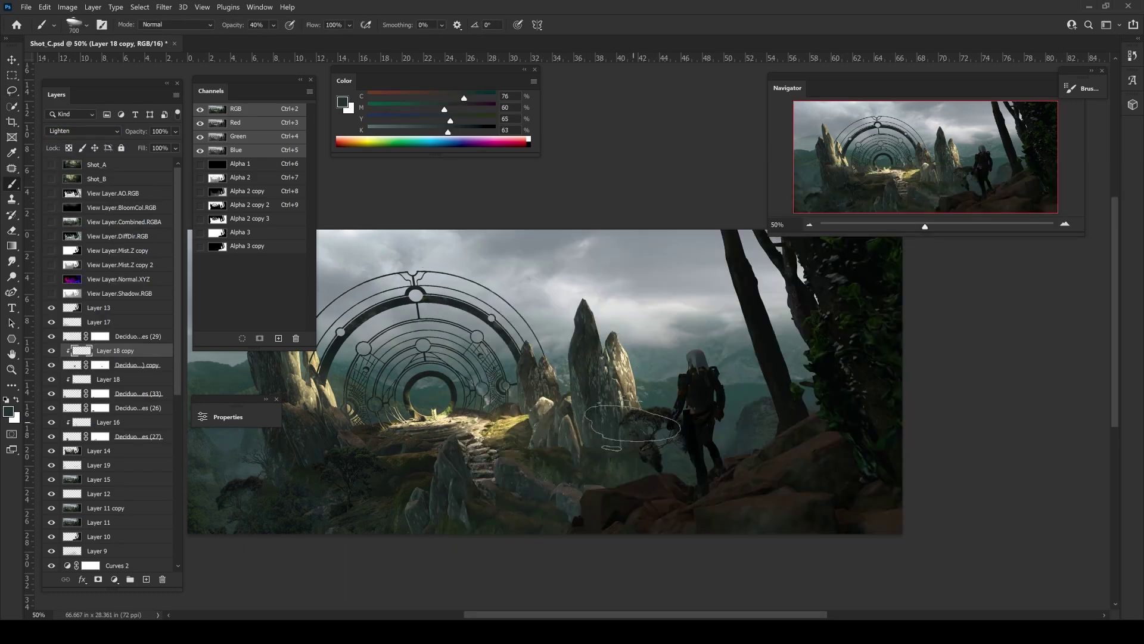
- Paint darker tones on Layer 17, undo a trial foliage copy, and load a 1400-px sky-grey brush
{"action": "left_click", "coordinate": [632, 417], "text": "alt"}
{"action": "key", "text": "m"}
{"action": "left_click_drag", "start_coordinate": [422, 486], "coordinate": [422, 504]}
{"action": "key", "text": "b"}
{"action": "left_click", "coordinate": [98, 321]}
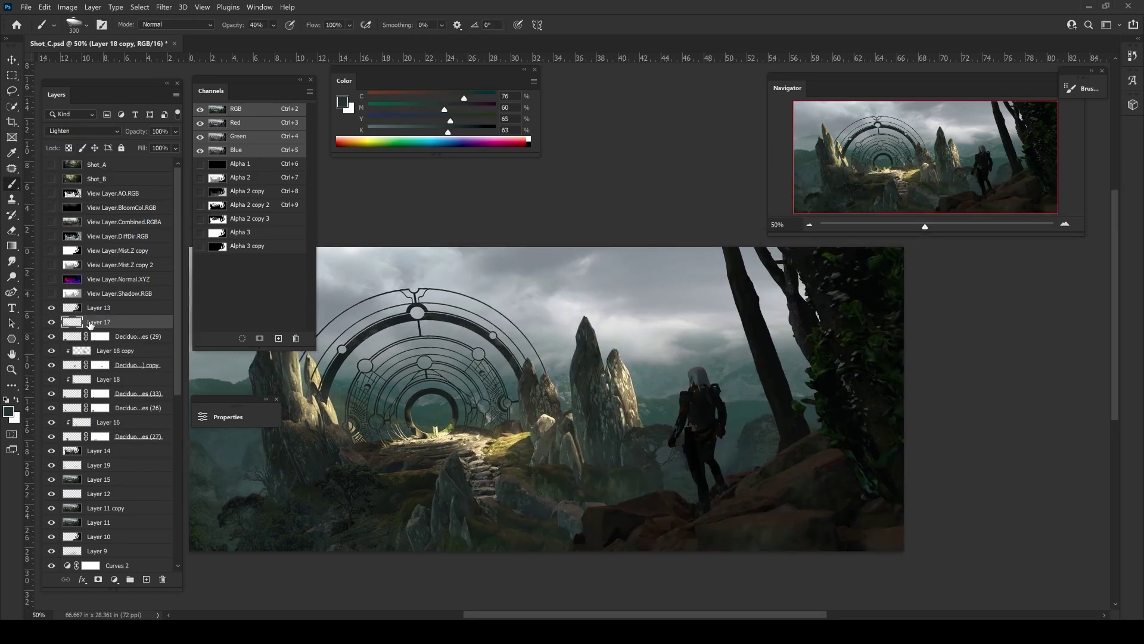
{"action": "left_click_drag", "start_coordinate": [428, 583], "coordinate": [572, 569]}
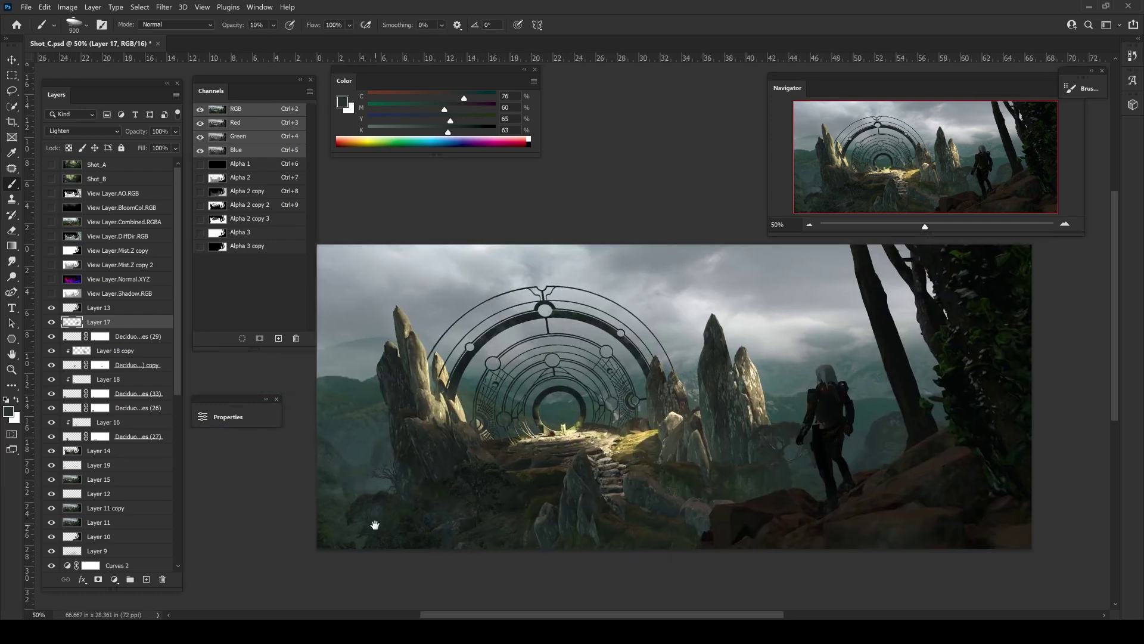
{"action": "key", "text": "v"}
{"action": "mouse_move", "coordinate": [426, 483]}
{"action": "left_mouse_down"}
{"action": "mouse_move", "coordinate": [410, 493]}
{"action": "mouse_move", "coordinate": [674, 503]}
{"action": "left_mouse_up"}
{"action": "key", "text": "ctrl+z"}
{"action": "key", "text": "m"}
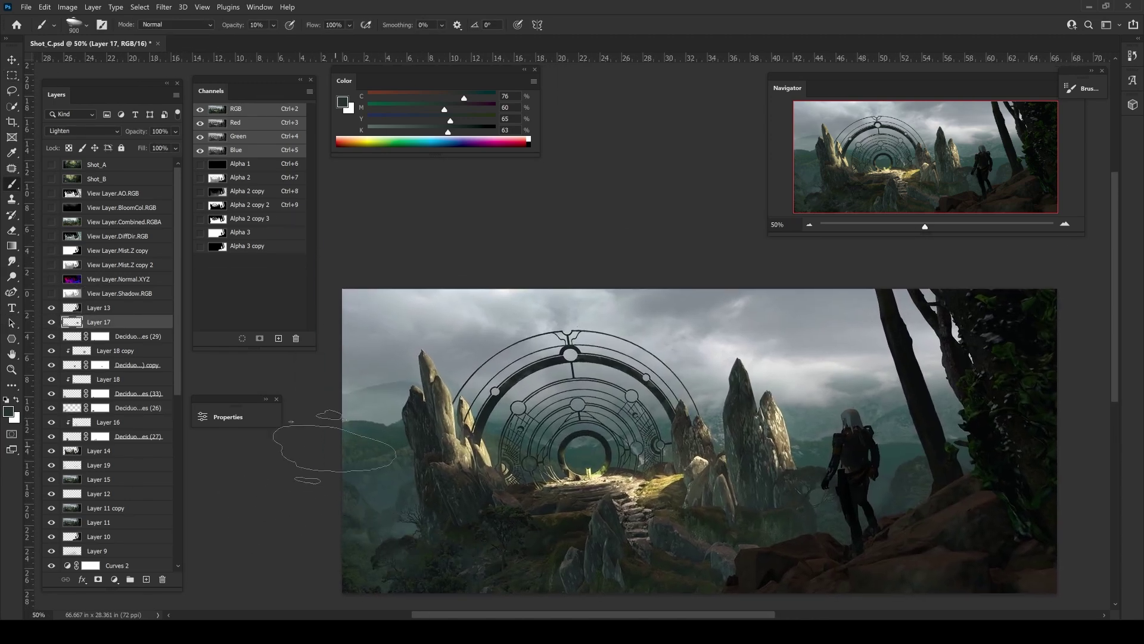
{"action": "left_click", "coordinate": [680, 298], "text": "alt"}
{"action": "key", "text": "bracketright"}
{"action": "key", "text": "bracketright"}
{"action": "key", "text": "bracketright"}
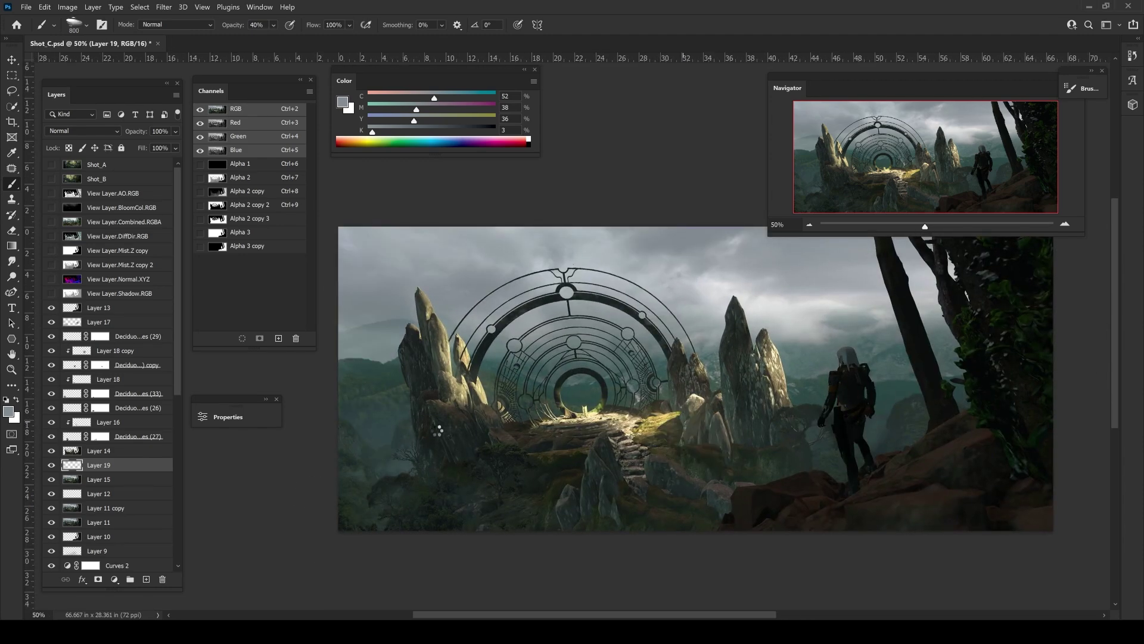
- Darken the Deciduous Trees (79) foliage with Levels and position it in the scene
{"action": "key", "text": "ctrl+l"}
{"action": "left_click_drag", "start_coordinate": [202, 304], "coordinate": [98, 303]}
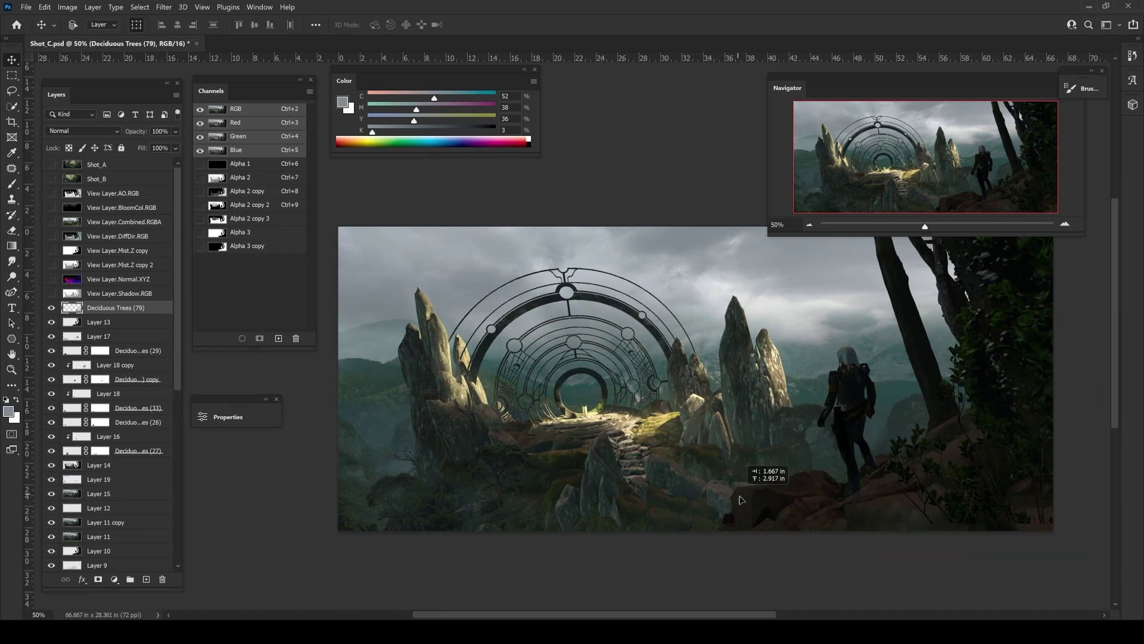
{"action": "key", "text": "Return"}
{"action": "key", "text": "v"}
{"action": "key", "text": "m"}
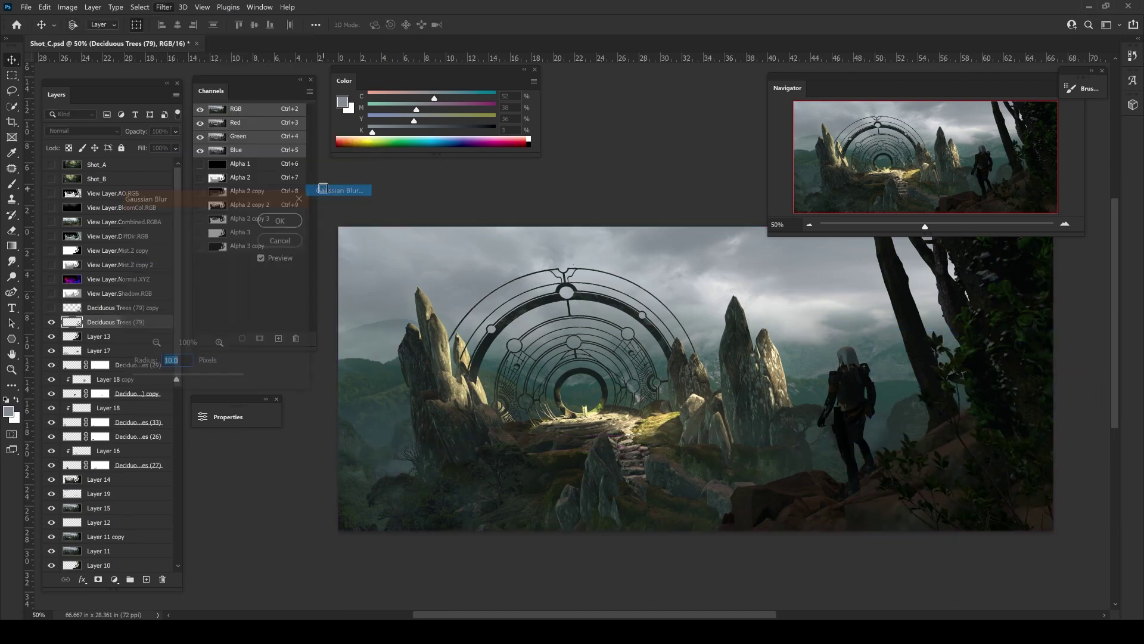
{"action": "scroll", "coordinate": [483, 468], "scroll_direction": "right", "scroll_amount": 5}
- Duplicate the foliage, Gaussian-blur the copy, and resize it to fit the scene
{"action": "key", "text": "ctrl+j"}
{"action": "key", "text": "ctrl+minus"}
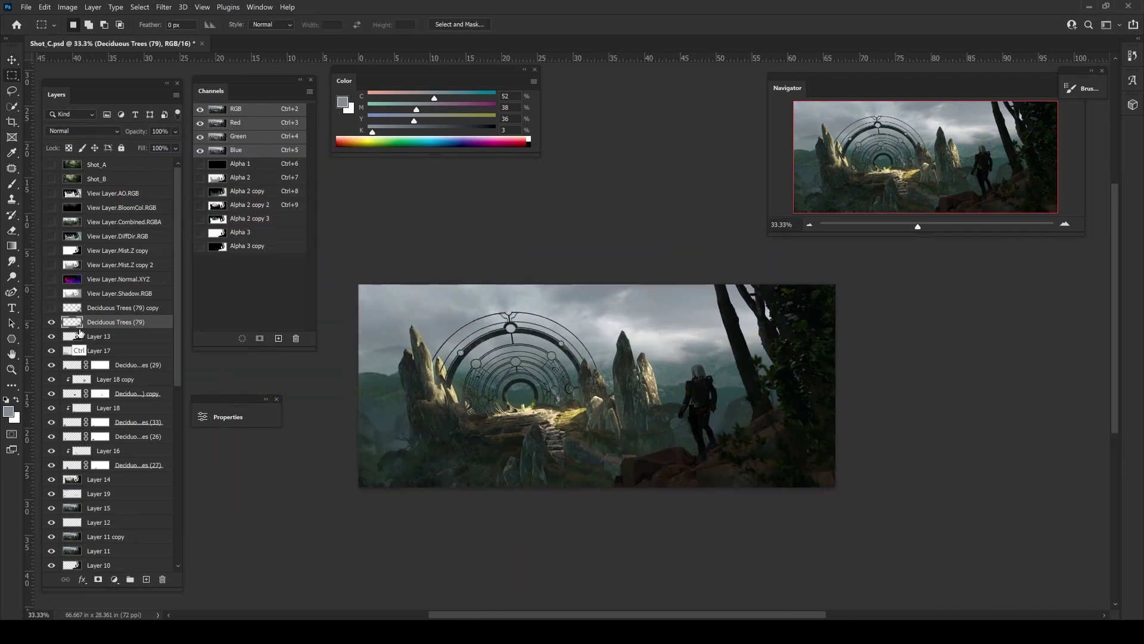
{"action": "left_click", "coordinate": [163, 6]}
{"action": "left_click", "coordinate": [346, 203]}
{"action": "left_click", "coordinate": [293, 205]}
{"action": "key", "text": "ctrl+t"}
{"action": "left_click_drag", "start_coordinate": [680, 315], "coordinate": [541, 533]}
{"action": "key", "text": "Return"}
- Apply Levels to the foliage copy and zoom back in to 50%
{"action": "key", "text": "ctrl+l"}
{"action": "key", "text": "Return"}
{"action": "key", "text": "m"}
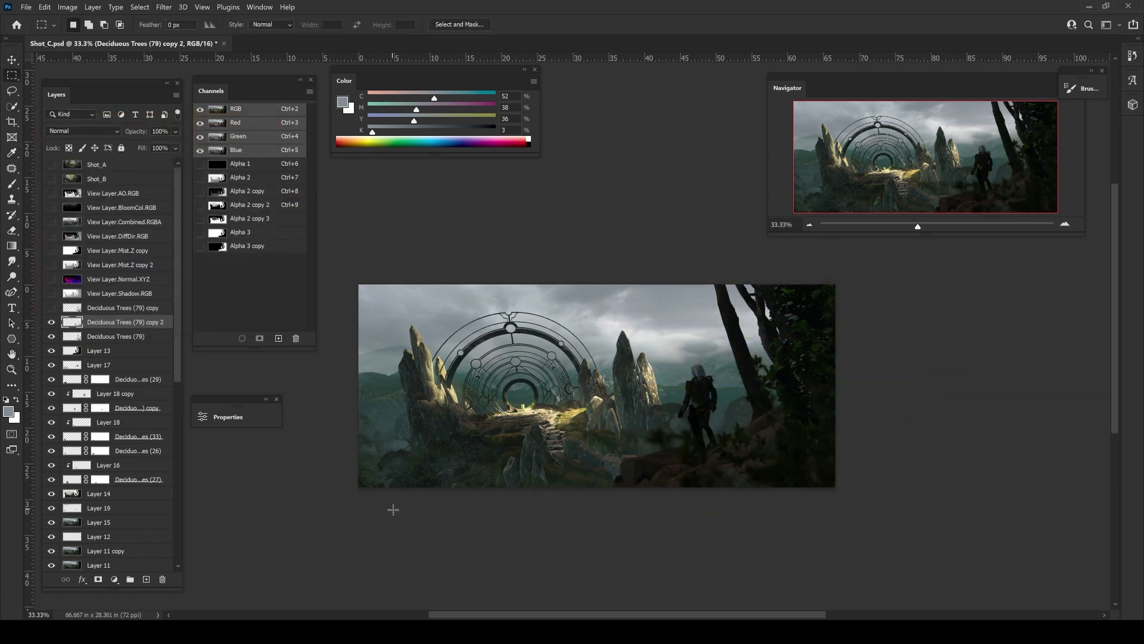
{"action": "left_click_drag", "start_coordinate": [417, 534], "coordinate": [420, 523]}
{"action": "key", "text": "b"}
{"action": "key", "text": "ctrl+plus"}
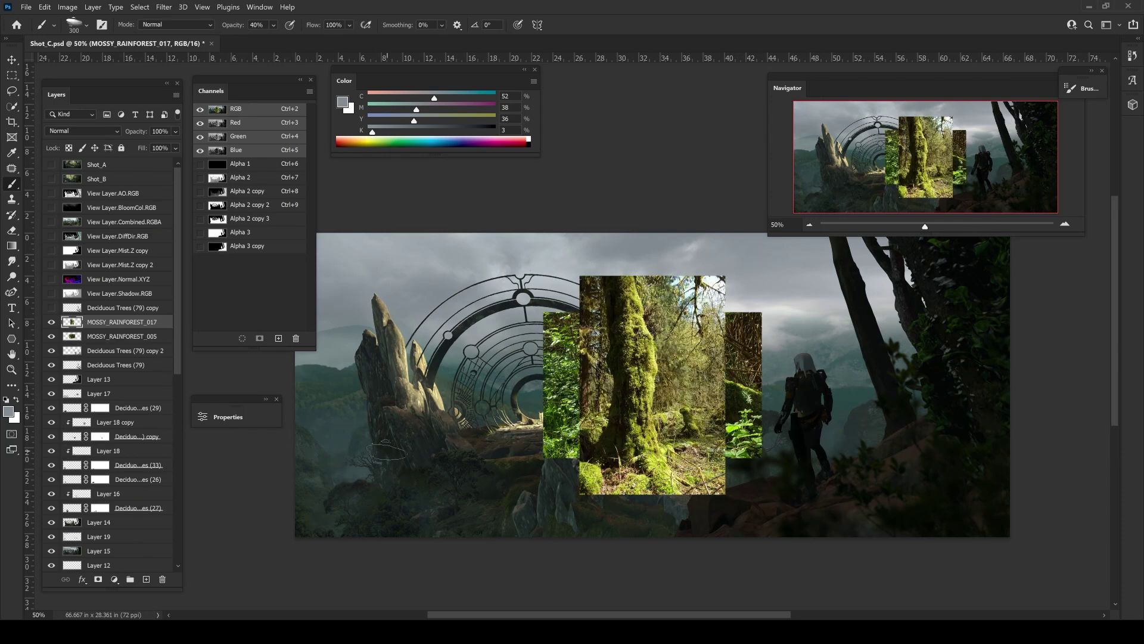
- Move the moss photo down and mask it to reveal moss on the rocks beside the figure
{"action": "key", "text": "v"}
{"action": "left_click_drag", "start_coordinate": [386, 451], "coordinate": [375, 507]}
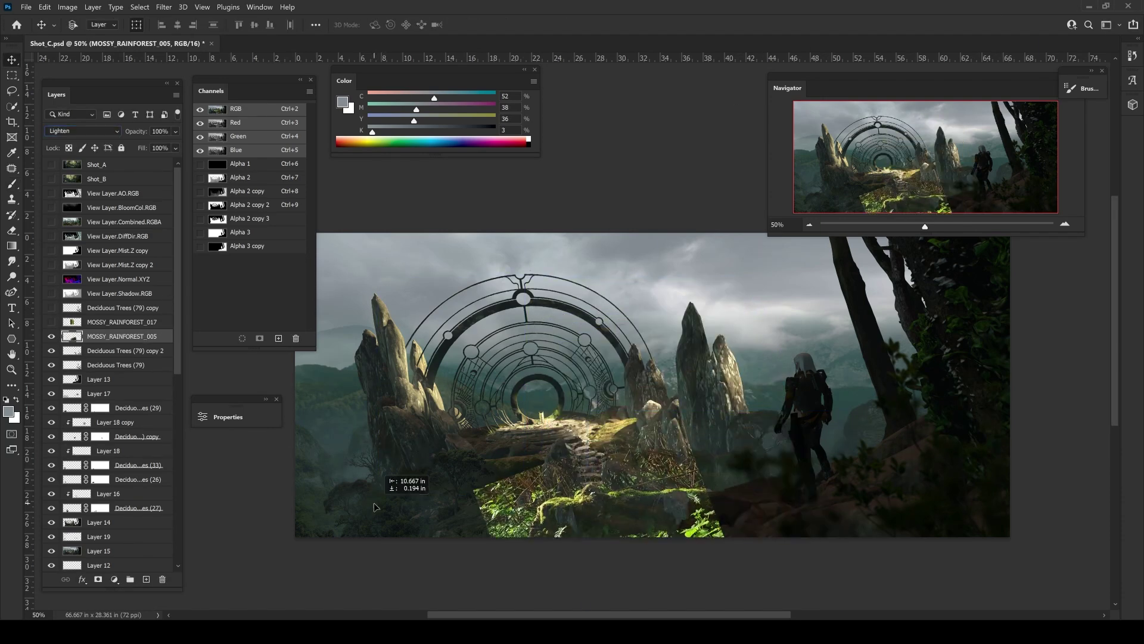
{"action": "key", "text": "b"}
{"action": "left_click", "coordinate": [98, 579], "text": "alt"}
{"action": "left_click_drag", "start_coordinate": [691, 497], "coordinate": [775, 479]}
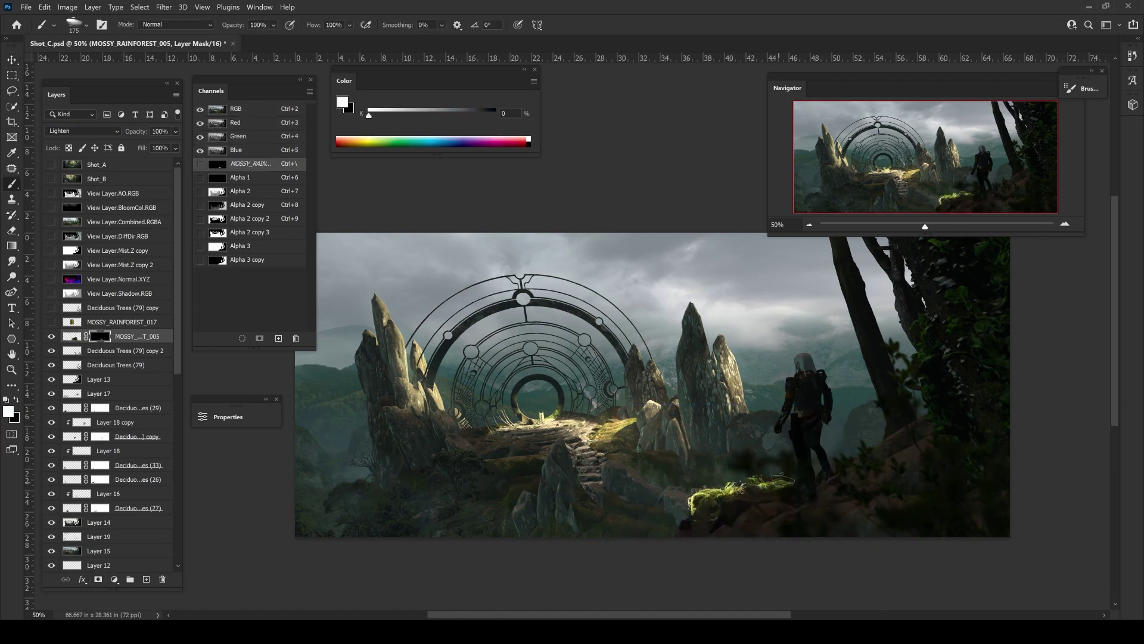
- Place the moss layer below Deciduous Trees (79) and adjust its mask
{"action": "left_click_drag", "start_coordinate": [72, 336], "coordinate": [72, 364]}
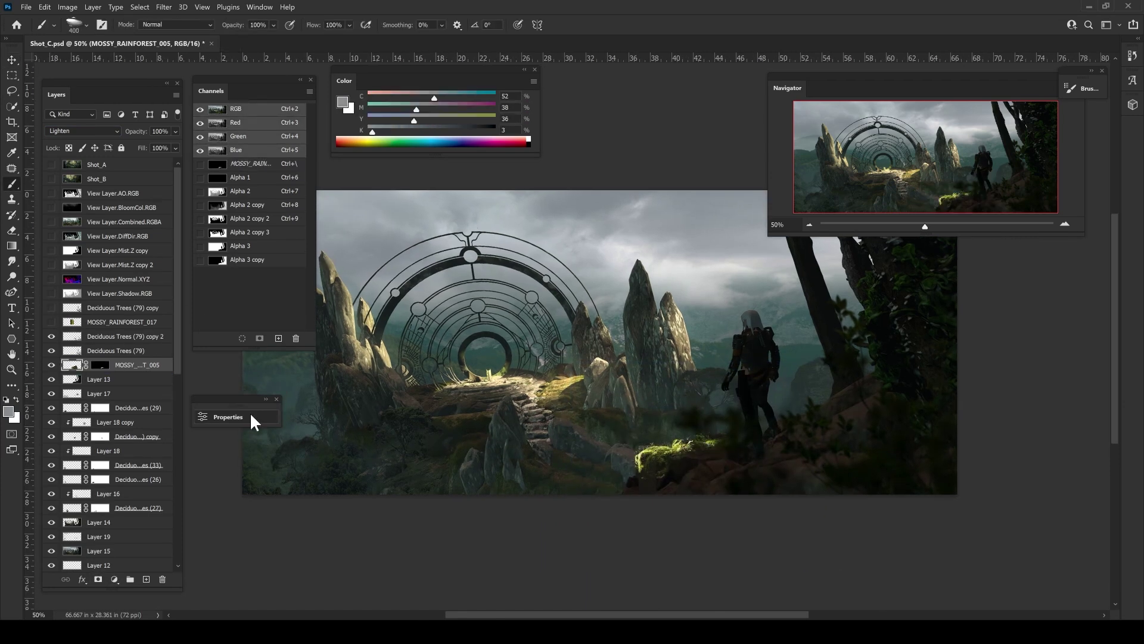
{"action": "key", "text": "ctrl+backslash"}
{"action": "key", "text": "v"}
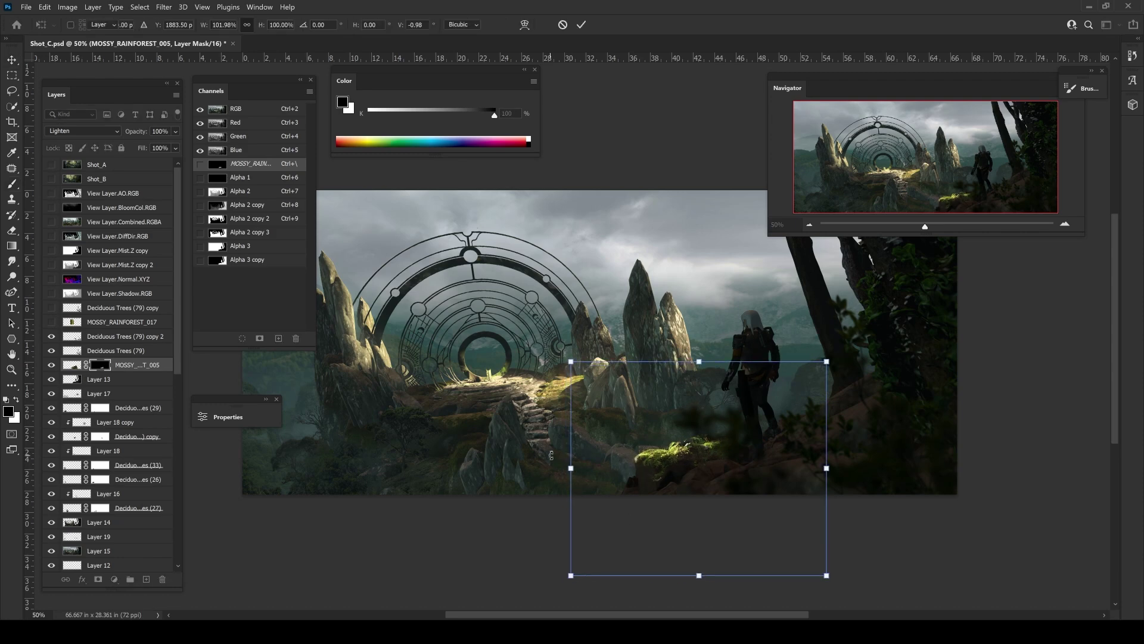
{"action": "key", "text": "ctrl+2"}
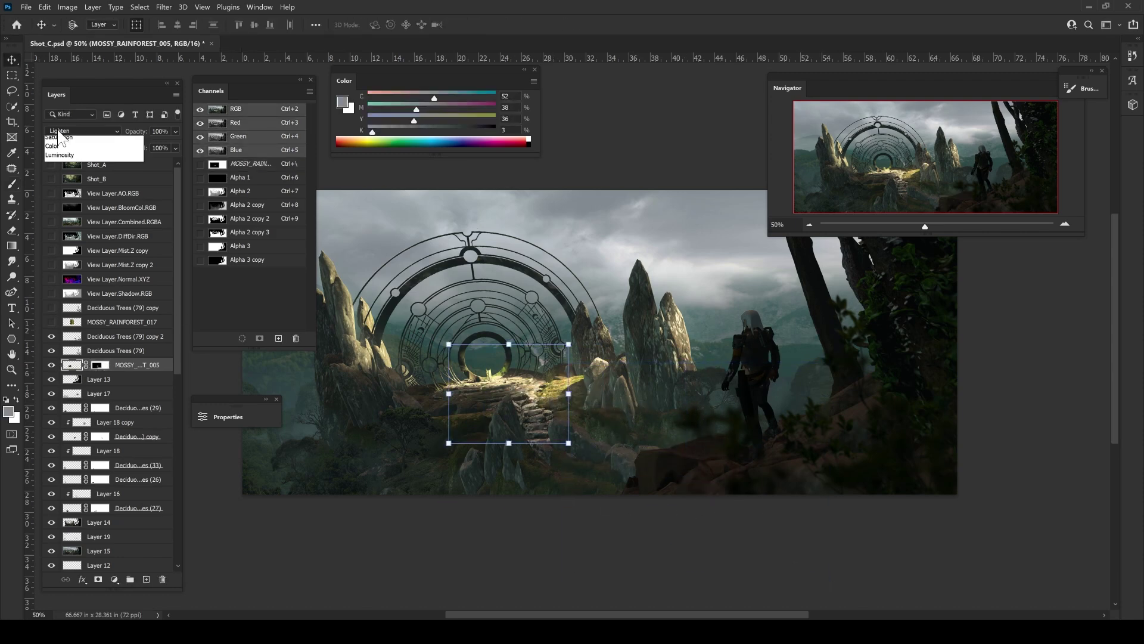
{"action": "key", "text": "b"}
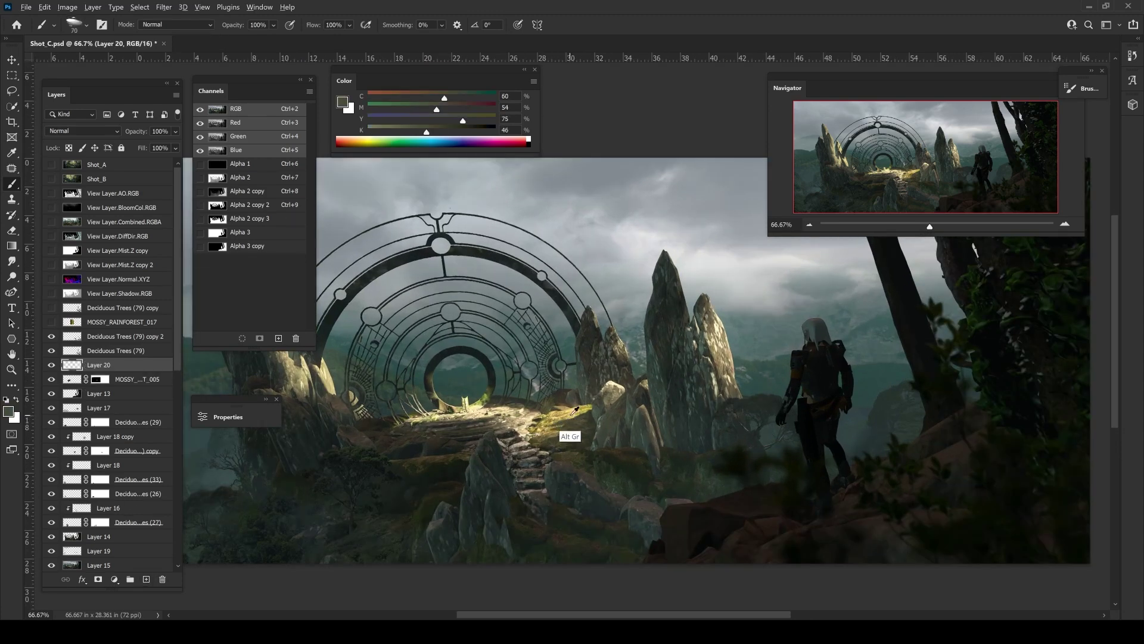
- Sample dark olive and rock colours and choose a blending brush tip
{"action": "left_click", "coordinate": [575, 410], "text": "alt"}
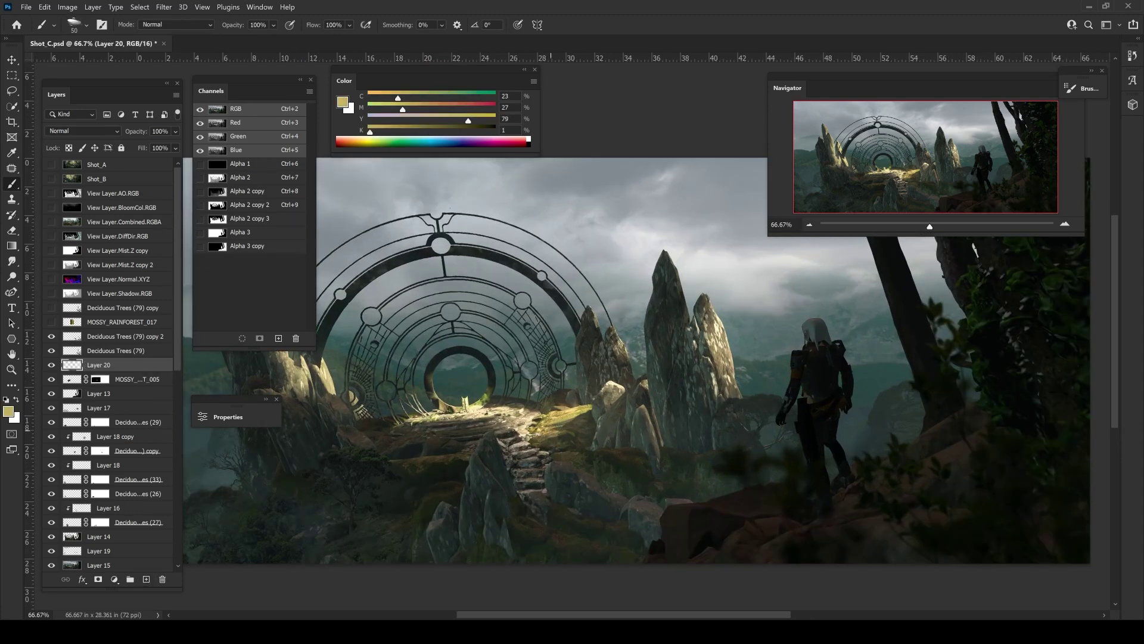
{"action": "key", "text": "4"}
{"action": "left_click", "coordinate": [521, 488], "text": "alt"}
{"action": "key", "text": "bracketleft"}
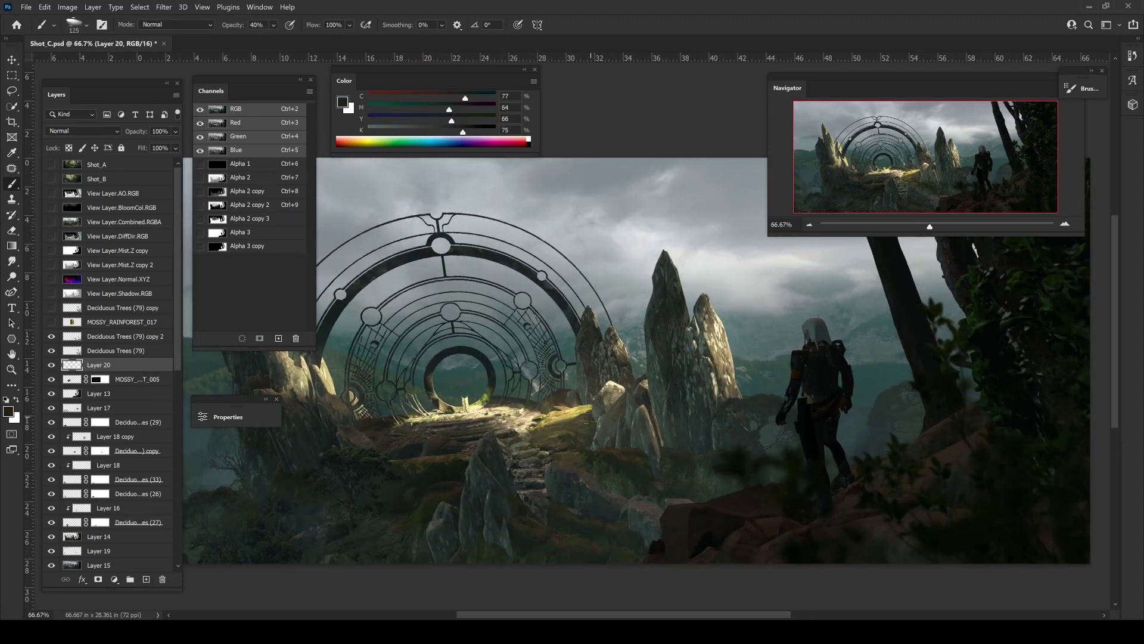
{"action": "key", "text": "bracketleft"}
{"action": "key", "text": "bracketleft"}
{"action": "key", "text": "bracketleft"}
{"action": "left_click", "coordinate": [532, 428], "text": "alt"}
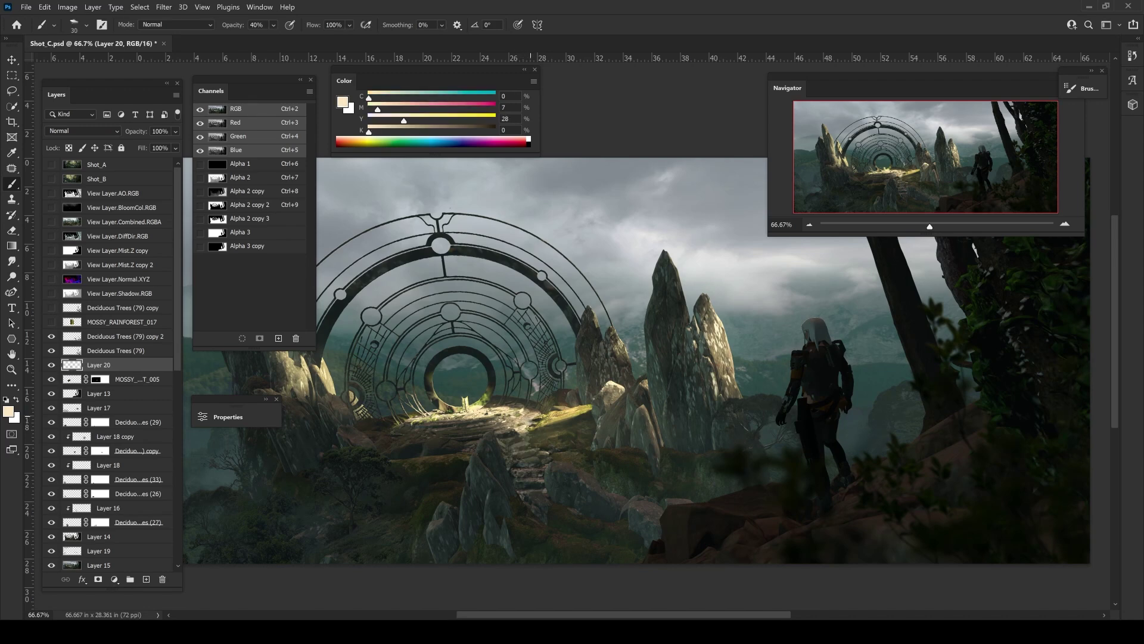
{"action": "right_click", "coordinate": [656, 417]}
{"action": "double_click", "coordinate": [804, 475]}
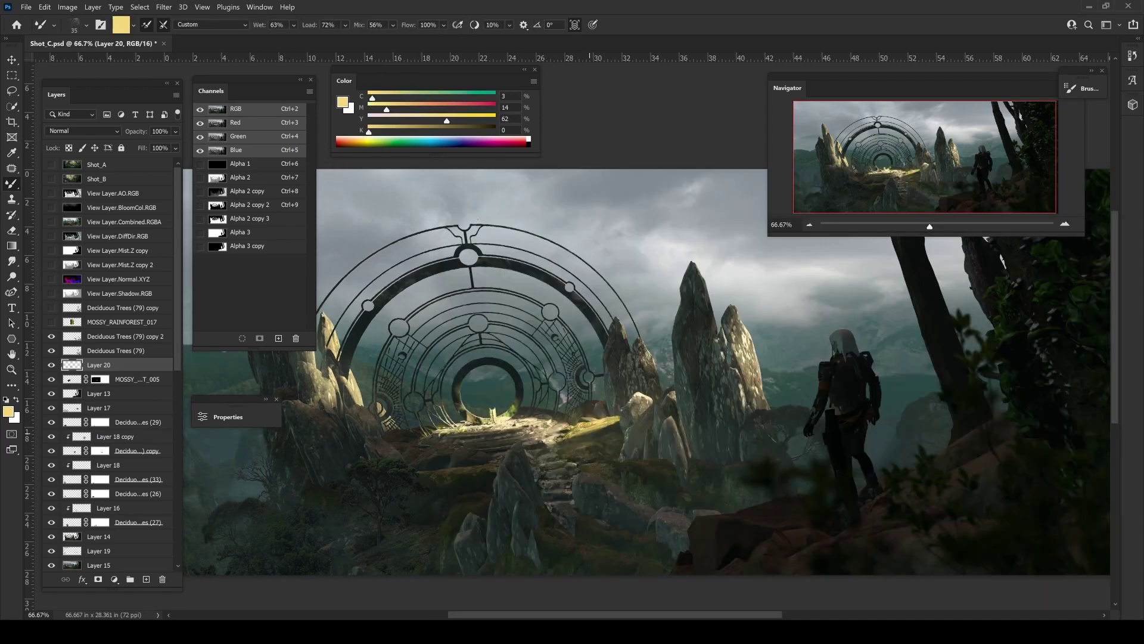
- Paint fine dark-grey strokes near the upper ring with a textured blending brush
{"action": "key", "text": "bracketleft"}
{"action": "key", "text": "bracketleft"}
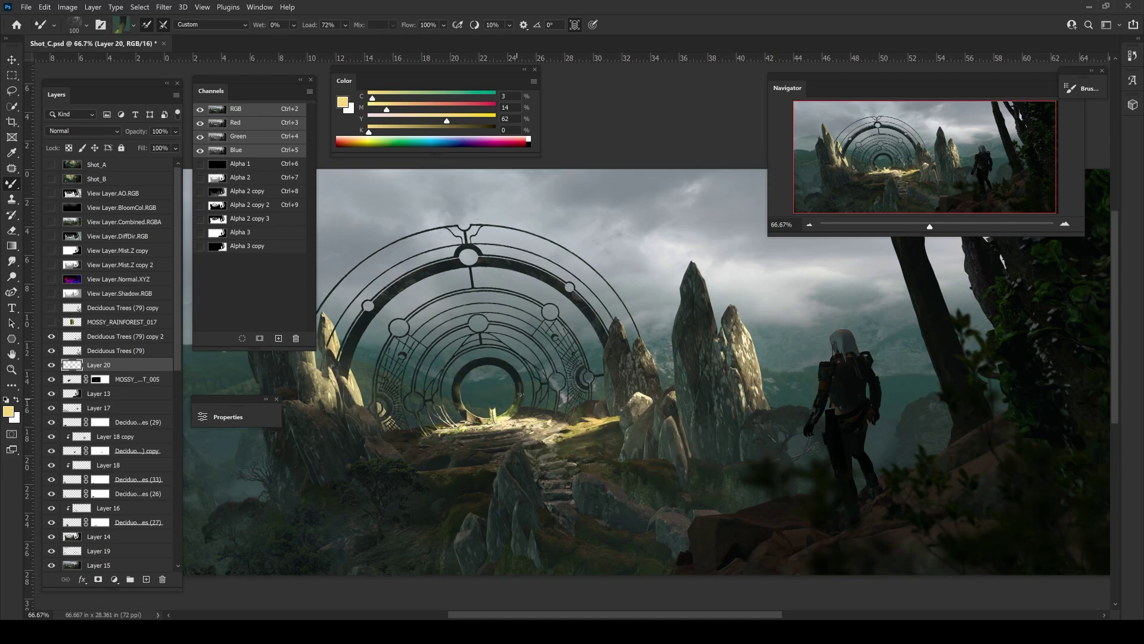
{"action": "key", "text": "bracketleft"}
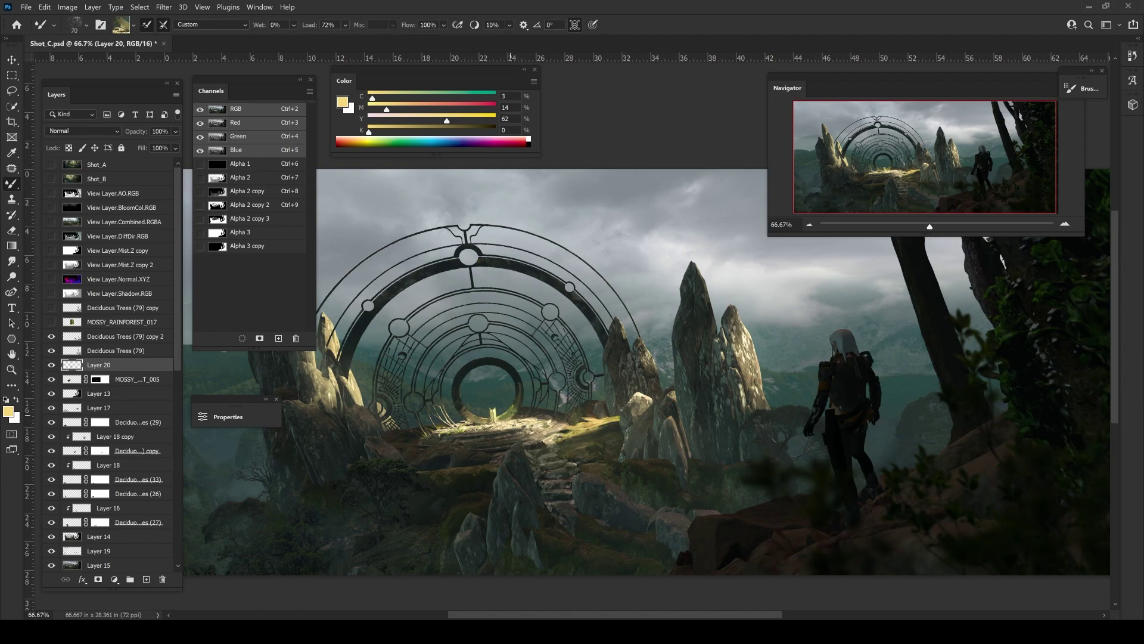
{"action": "key", "text": "b"}
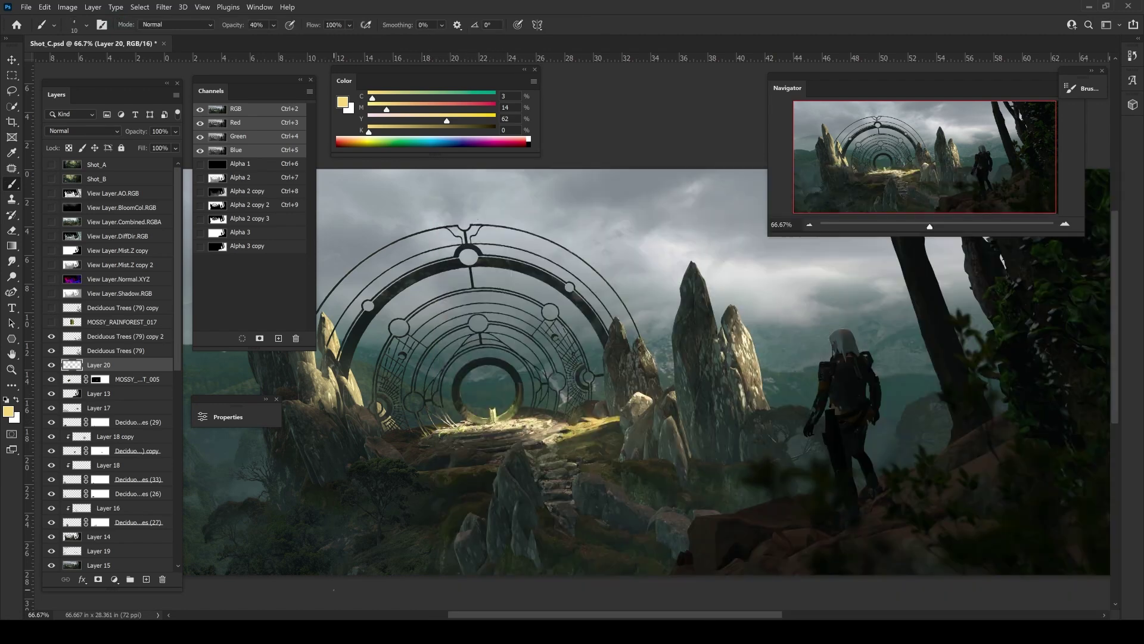
{"action": "left_click", "coordinate": [412, 395], "text": "alt"}
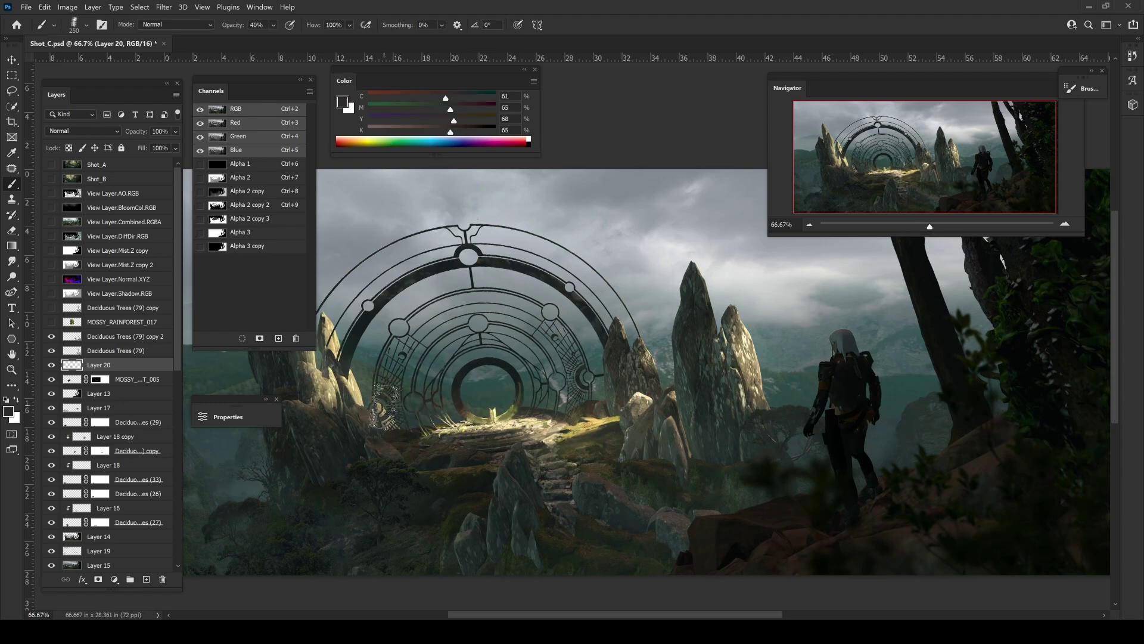
{"action": "key", "text": "bracketleft"}
{"action": "key", "text": "bracketleft"}
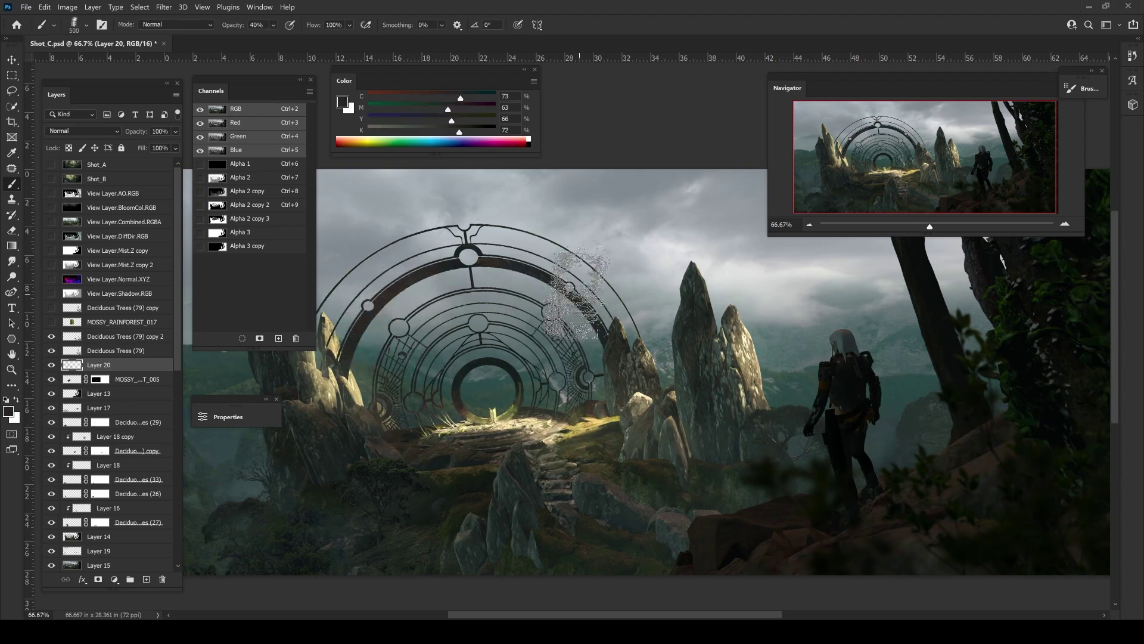
{"action": "key", "text": "bracketleft"}
{"action": "key", "text": "bracketleft"}
{"action": "key", "text": "bracketleft"}
{"action": "left_click", "coordinate": [517, 389], "text": "alt"}
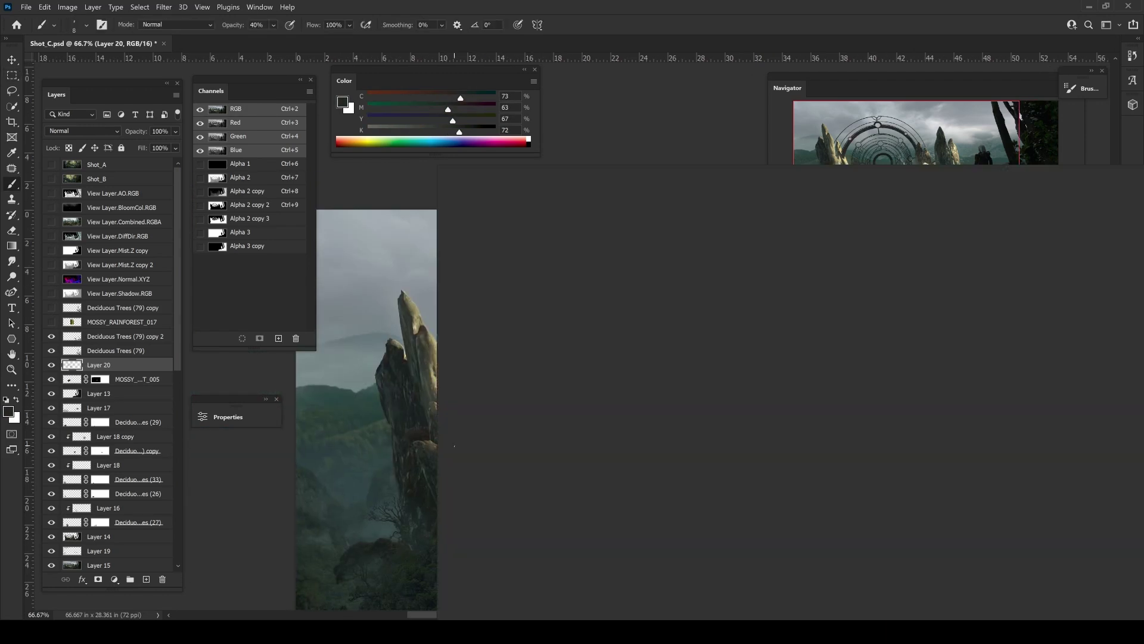
{"action": "right_click", "coordinate": [456, 173]}
{"action": "double_click", "coordinate": [503, 477]}
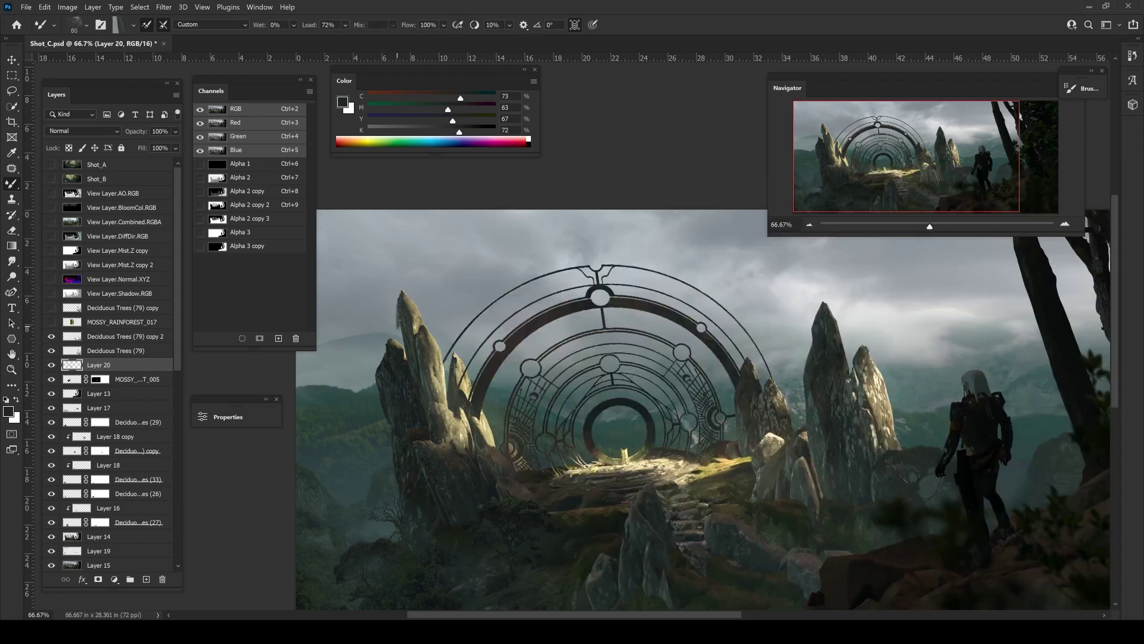
- Blend the paint on the left rocks using an angled textured brush tip
{"action": "right_click", "coordinate": [399, 331]}
{"action": "key", "text": "Escape"}
{"action": "key", "text": "bracketleft"}
{"action": "key", "text": "bracketleft"}
{"action": "key", "text": "bracketleft"}
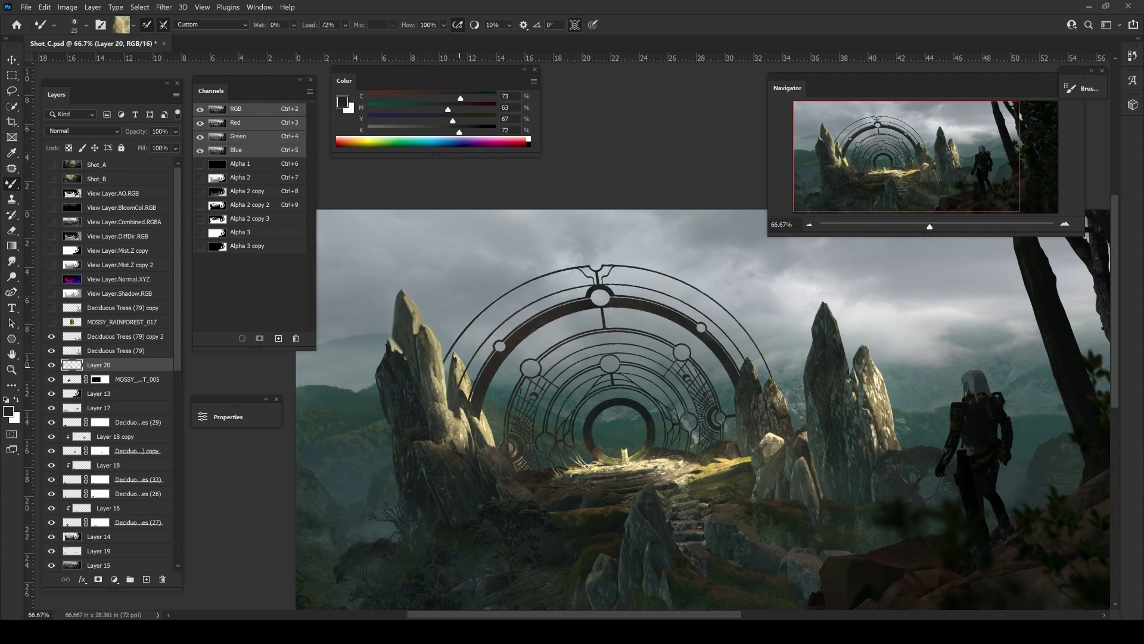
{"action": "right_click", "coordinate": [454, 425]}
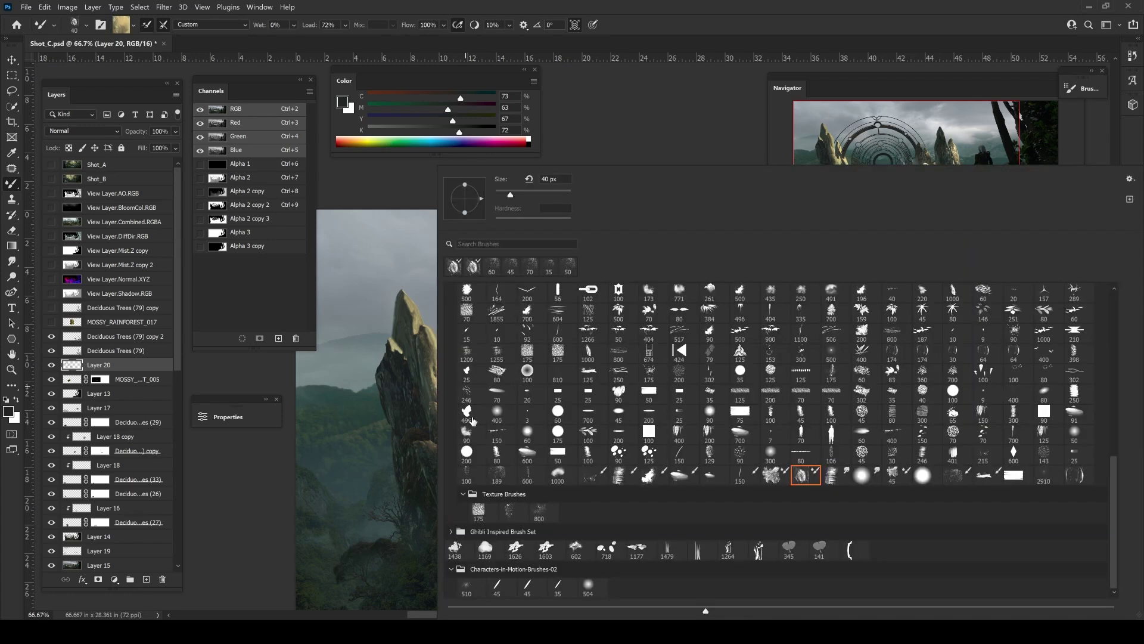
{"action": "double_click", "coordinate": [469, 473]}
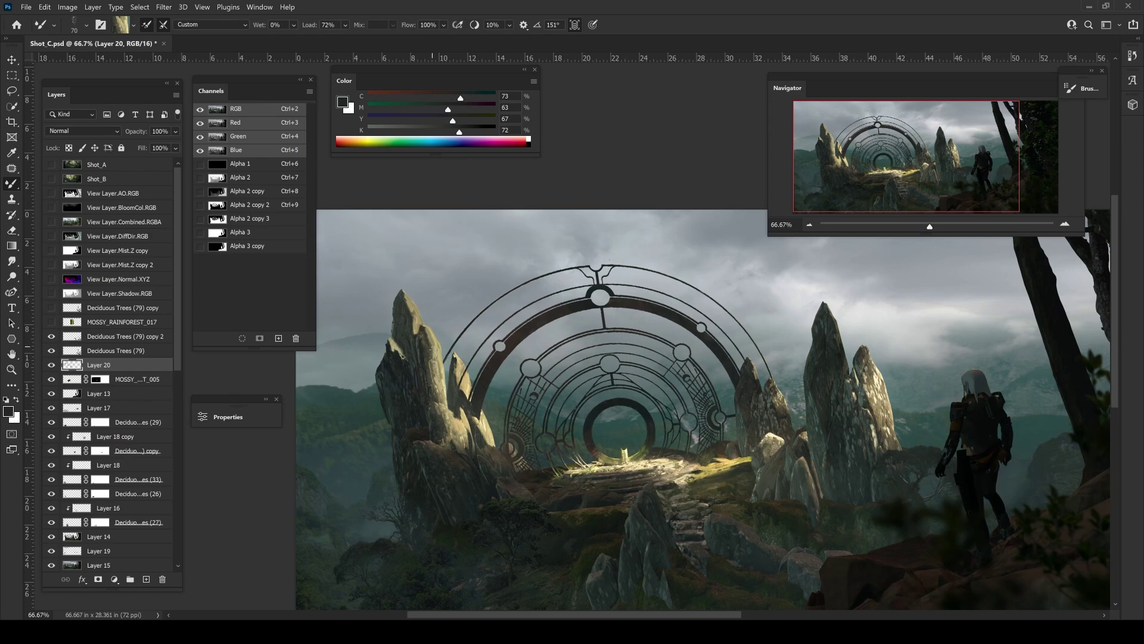
{"action": "key", "text": "bracketright"}
{"action": "key", "text": "bracketright"}
{"action": "key", "text": "bracketright"}
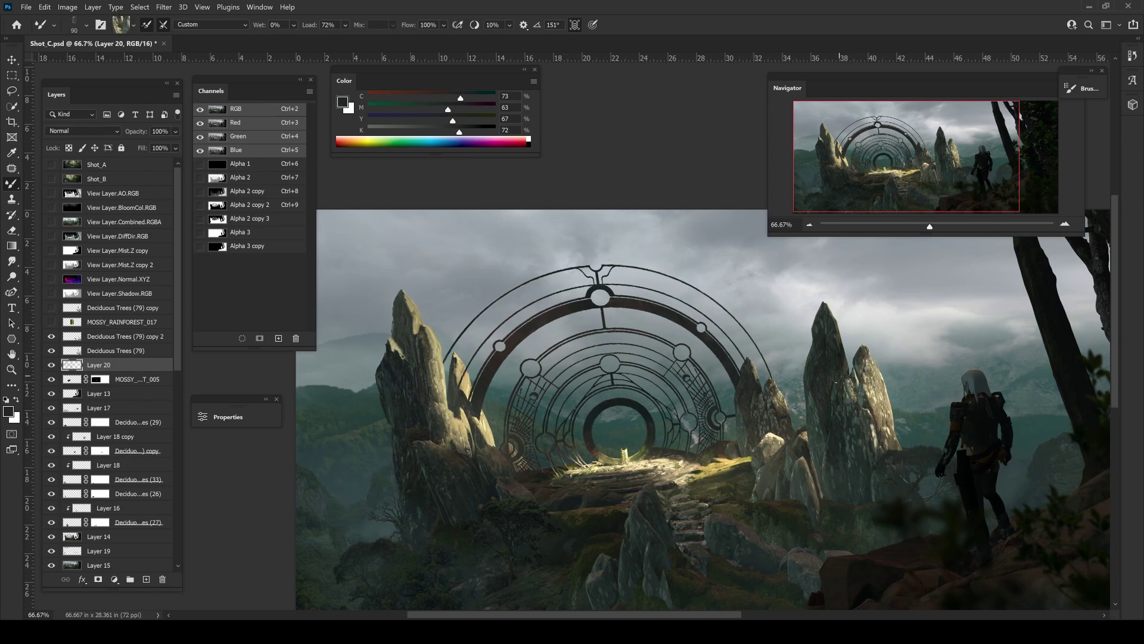
{"action": "left_click_drag", "start_coordinate": [843, 385], "coordinate": [909, 393]}
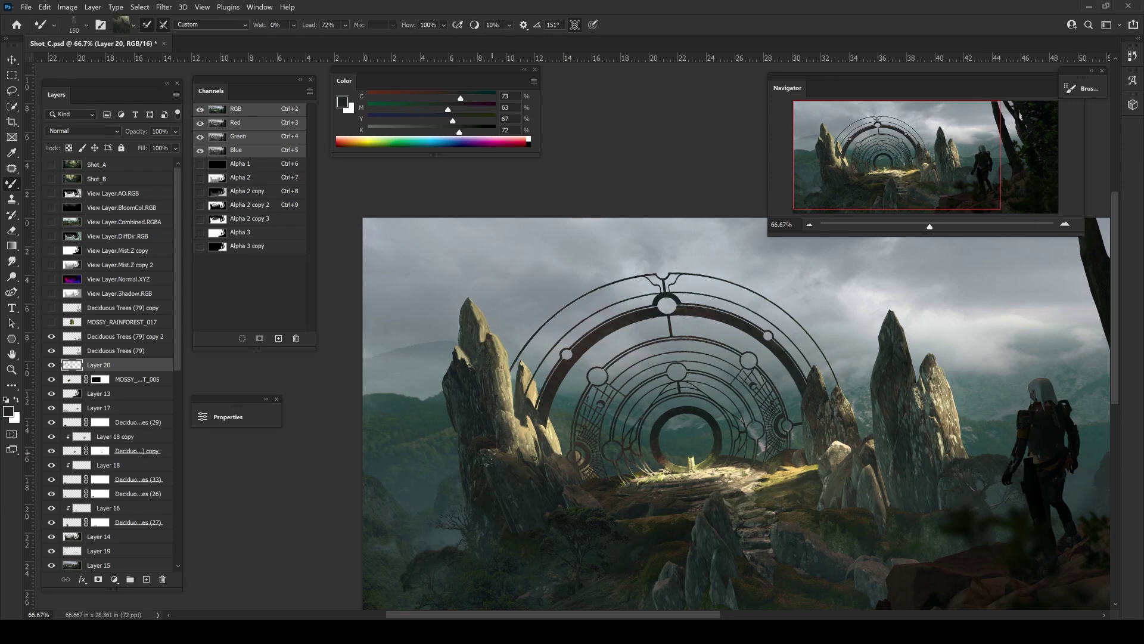
{"action": "key", "text": "r"}
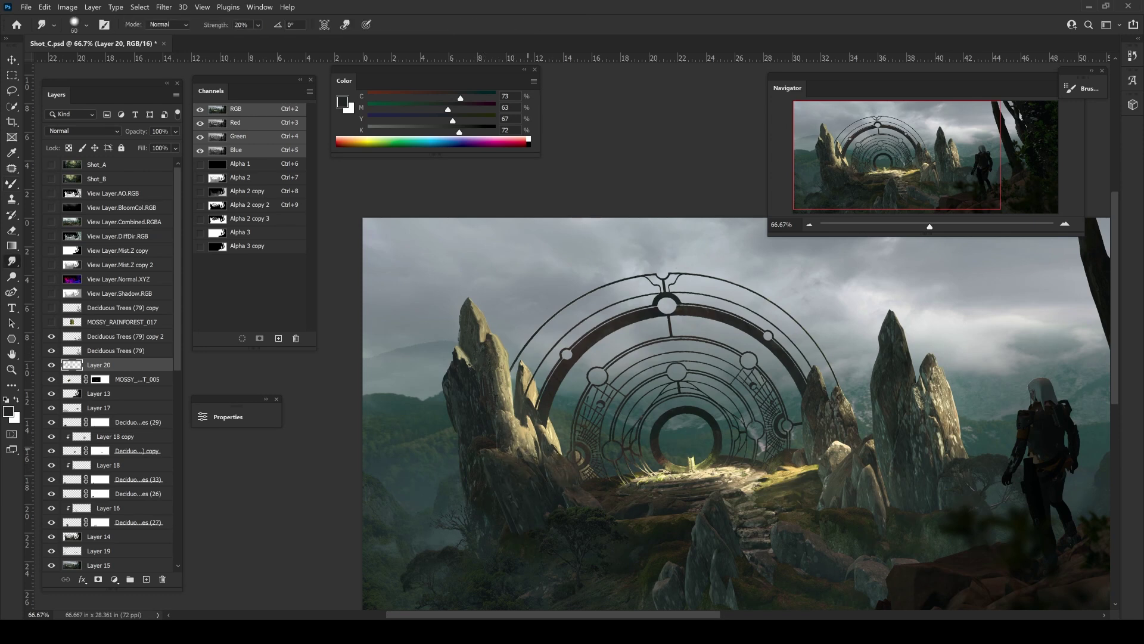
{"action": "key", "text": "b"}
{"action": "key", "text": "bracketleft"}
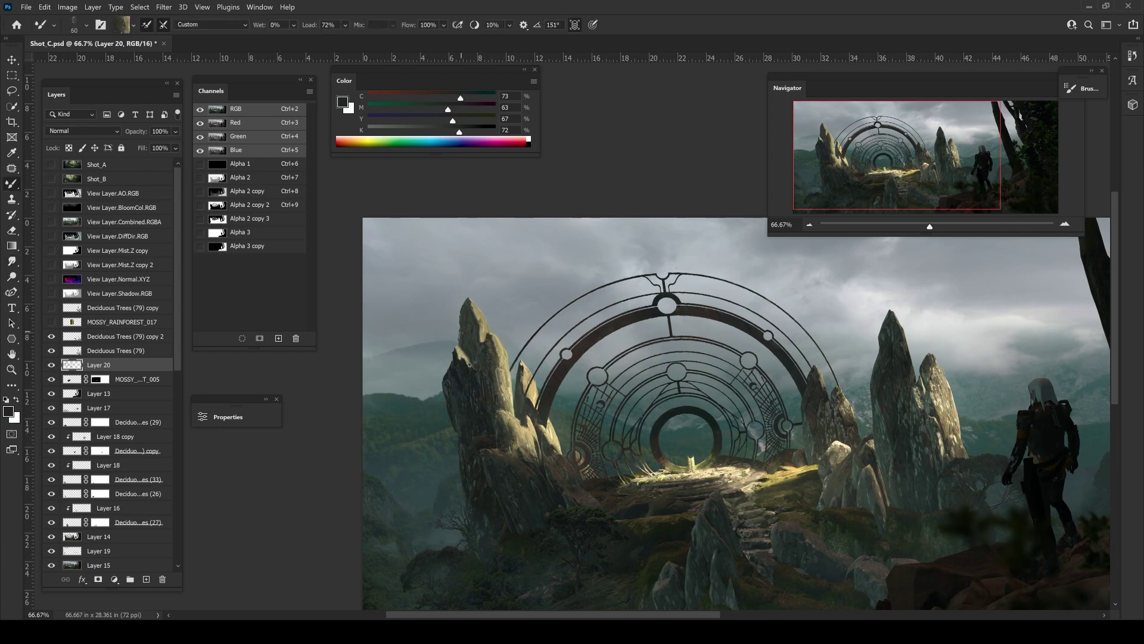
- Paint dark grey and warm cream highlights onto the lit rocks
{"action": "key", "text": "shift+b"}
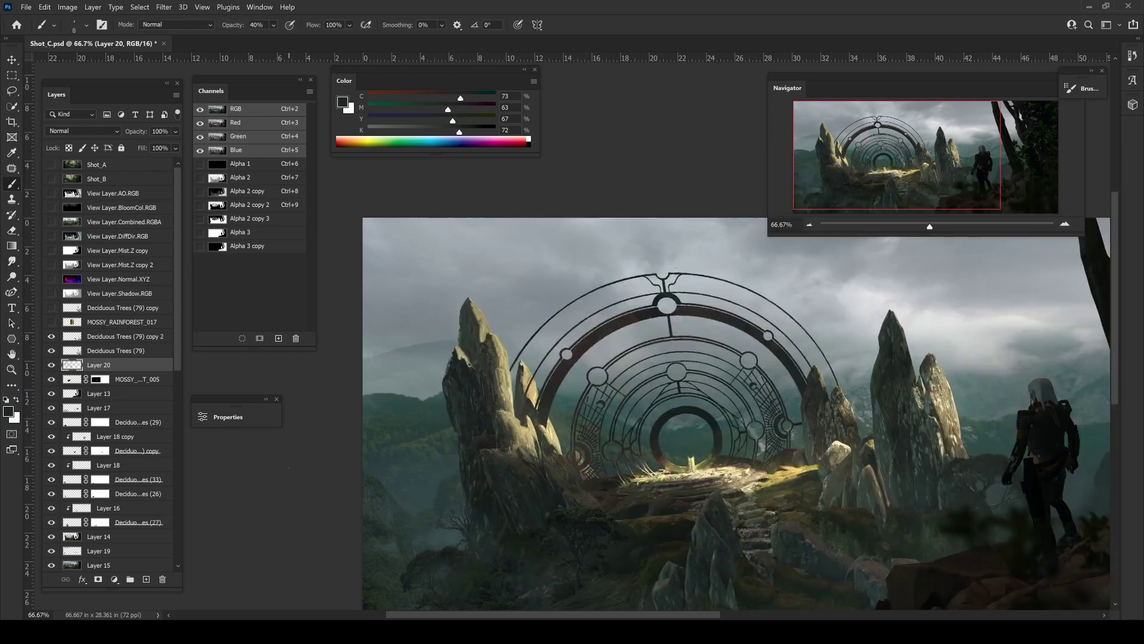
{"action": "left_click", "coordinate": [447, 388], "text": "alt"}
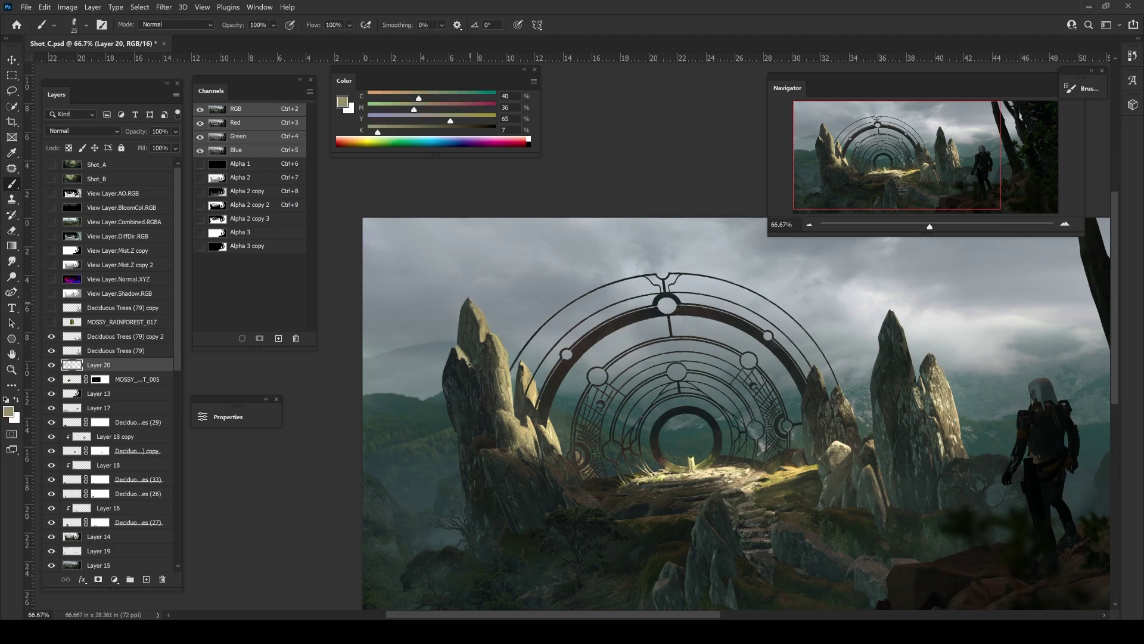
{"action": "left_click", "coordinate": [483, 343], "text": "alt"}
{"action": "key", "text": "bracketleft"}
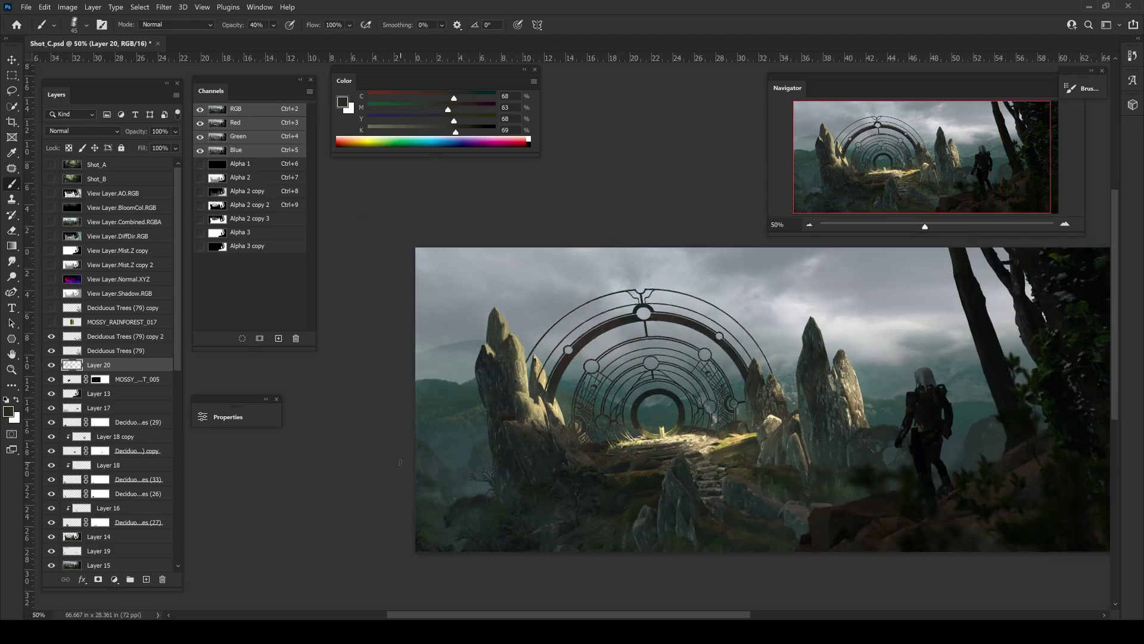
{"action": "key", "text": "bracketright"}
{"action": "left_click", "coordinate": [511, 427], "text": "alt"}
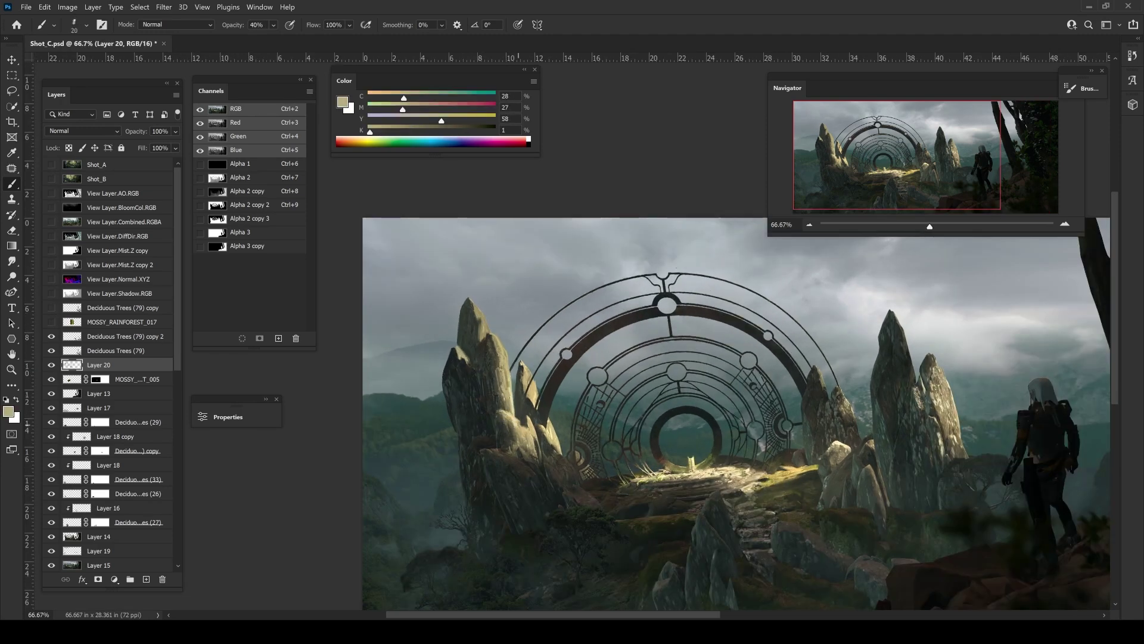
{"action": "left_click_drag", "start_coordinate": [590, 468], "coordinate": [410, 437]}
{"action": "key", "text": "bracketleft"}
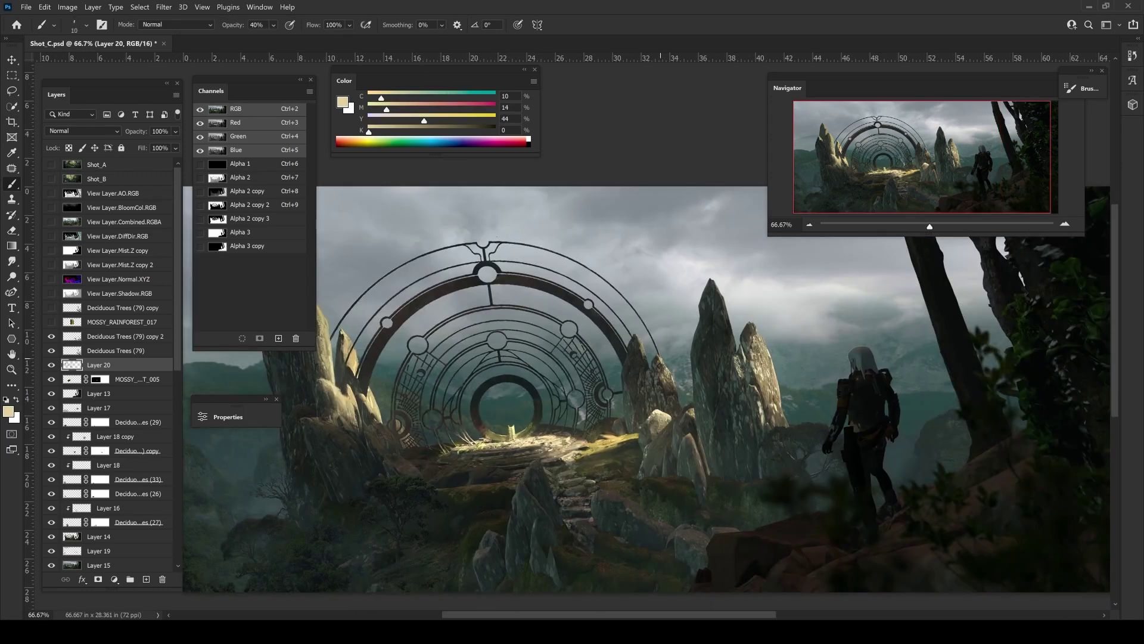
{"action": "key", "text": "bracketright"}
{"action": "key", "text": "bracketright"}
{"action": "key", "text": "bracketright"}
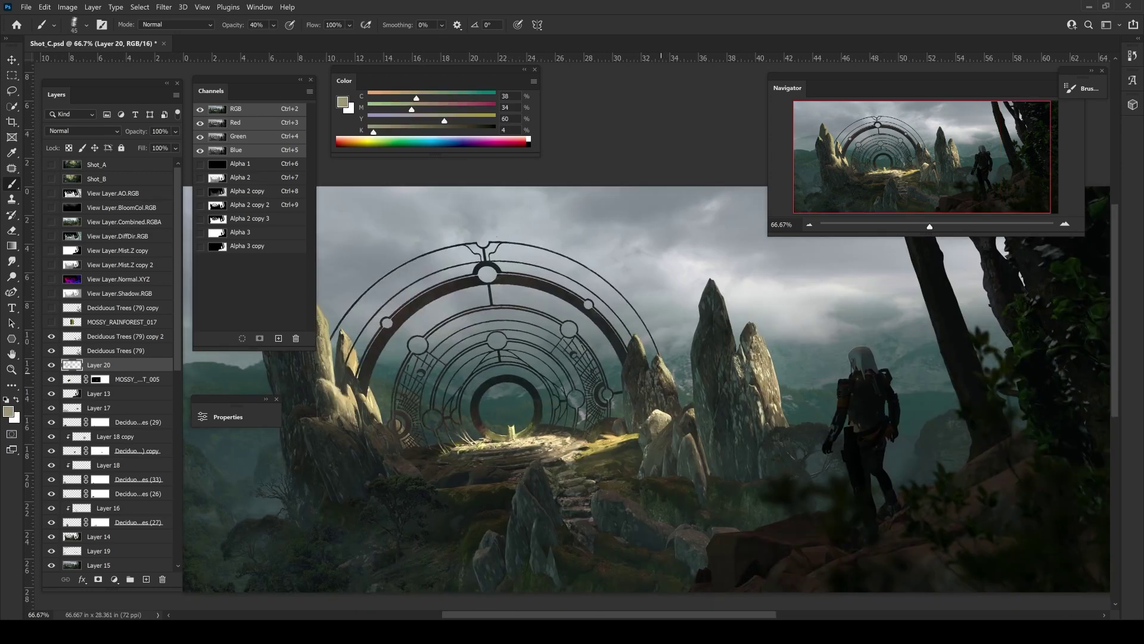
- Shade the rocks beside the figure with dark grey shadows and pale olive tones
{"action": "left_click", "coordinate": [661, 384], "text": "alt"}
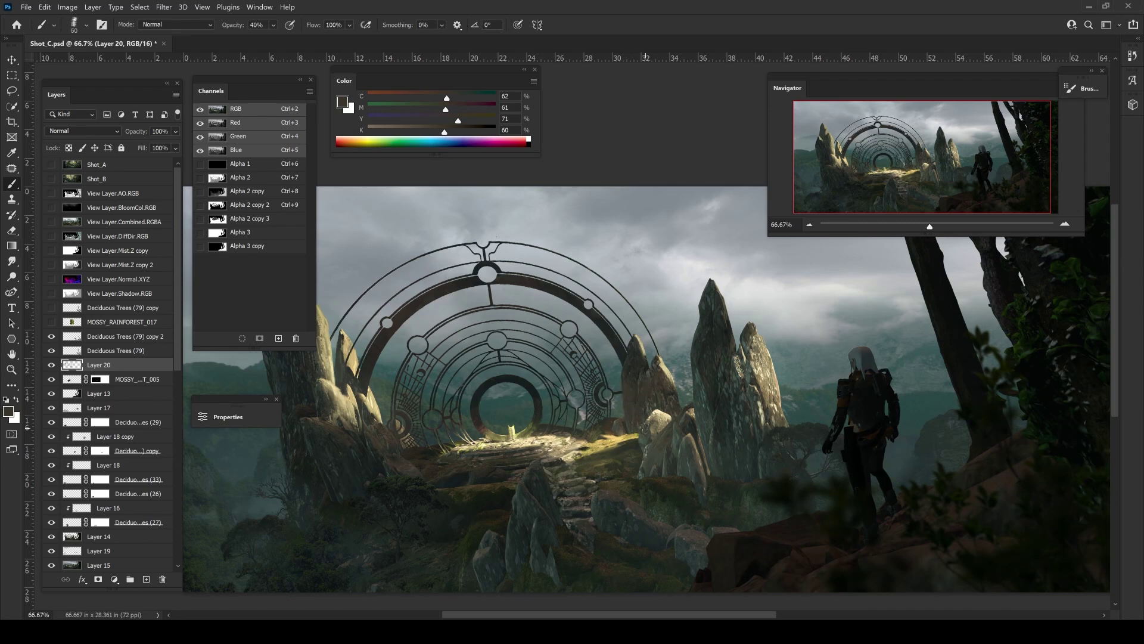
{"action": "key", "text": "bracketright"}
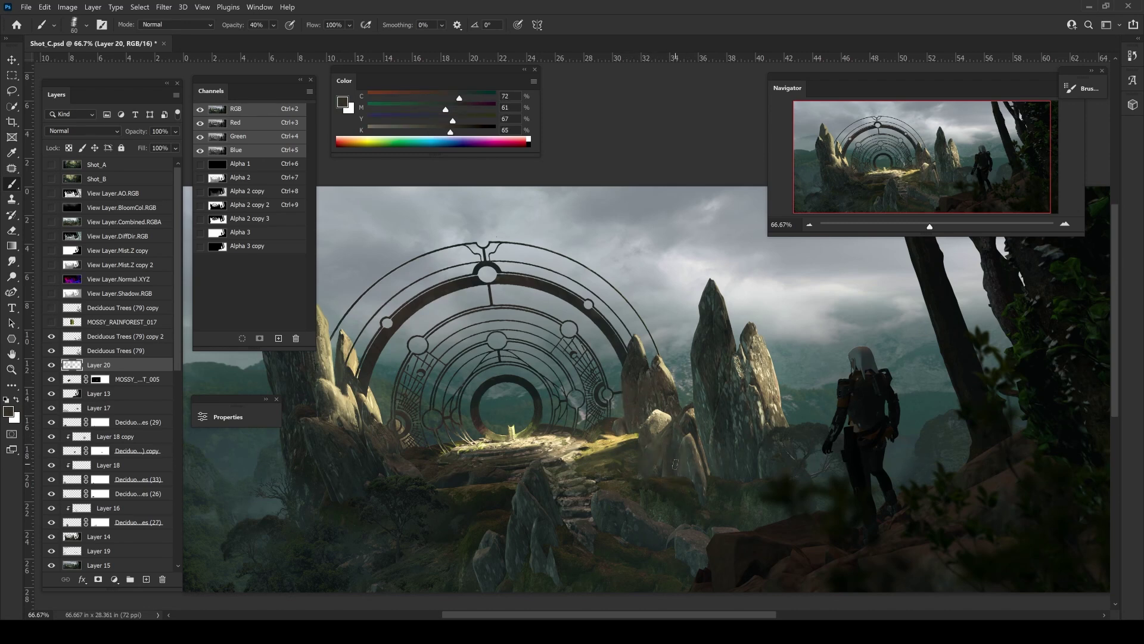
{"action": "left_click", "coordinate": [697, 390], "text": "alt"}
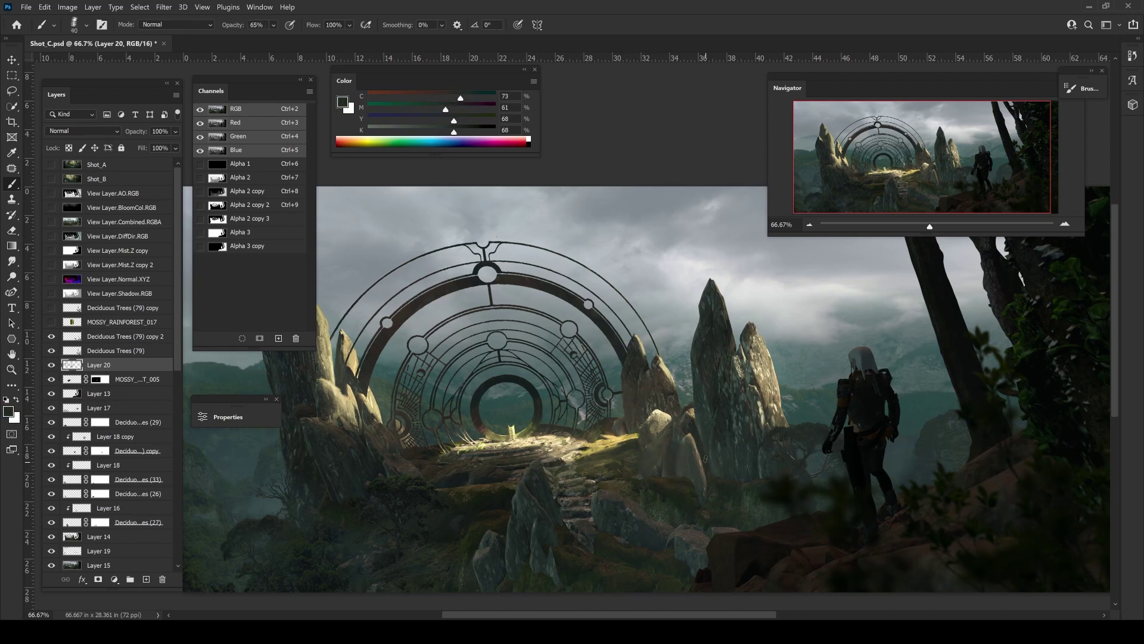
{"action": "key", "text": "bracketleft"}
{"action": "key", "text": "bracketleft"}
{"action": "left_click", "coordinate": [687, 381], "text": "alt"}
{"action": "left_click", "coordinate": [742, 357], "text": "alt"}
{"action": "key", "text": "bracketleft"}
{"action": "left_click", "coordinate": [742, 351], "text": "alt"}
{"action": "key", "text": "bracketright"}
{"action": "key", "text": "bracketright"}
{"action": "key", "text": "bracketright"}
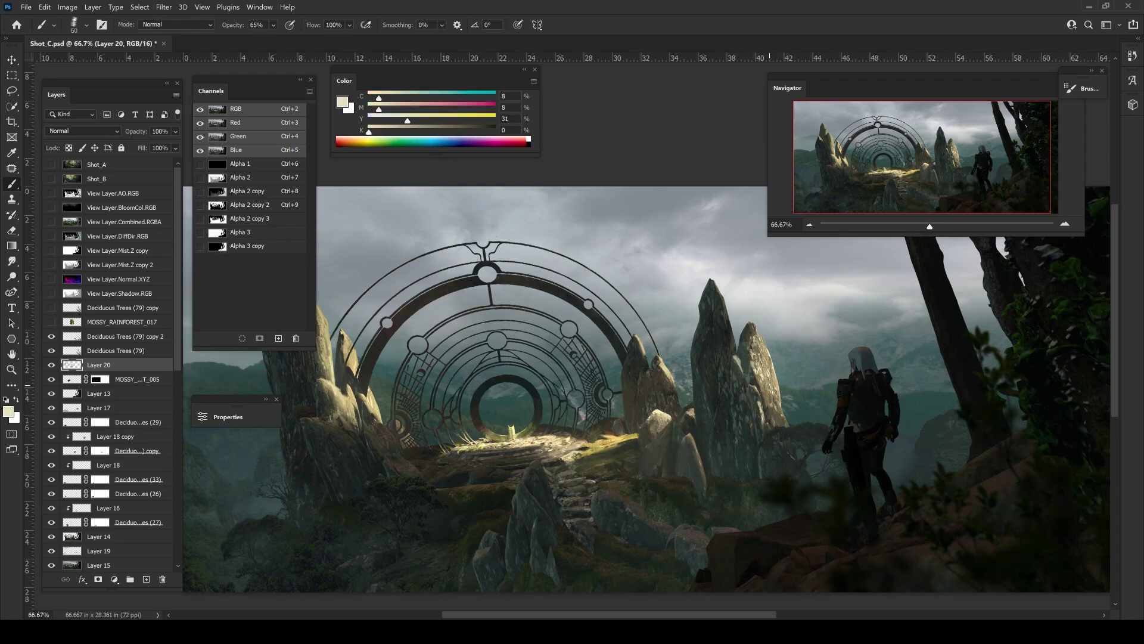
- Paint olive, cream and dark shadow tones on the rock spires
{"action": "left_click", "coordinate": [769, 391], "text": "alt"}
{"action": "left_click", "coordinate": [765, 389], "text": "alt"}
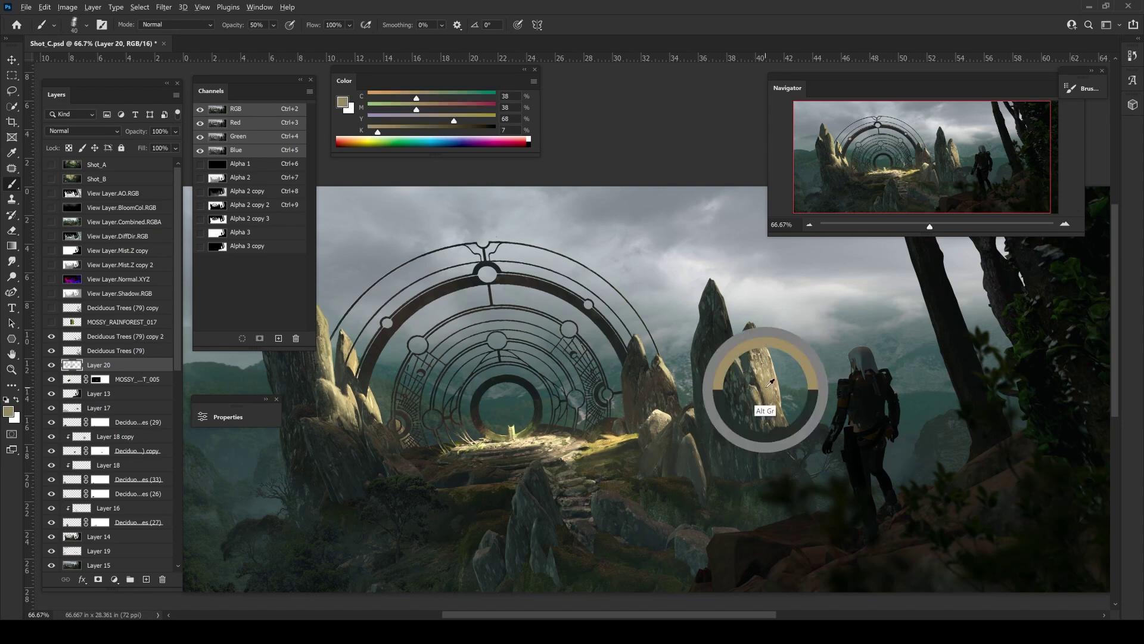
{"action": "key", "text": "bracketleft"}
{"action": "left_click", "coordinate": [765, 387], "text": "alt"}
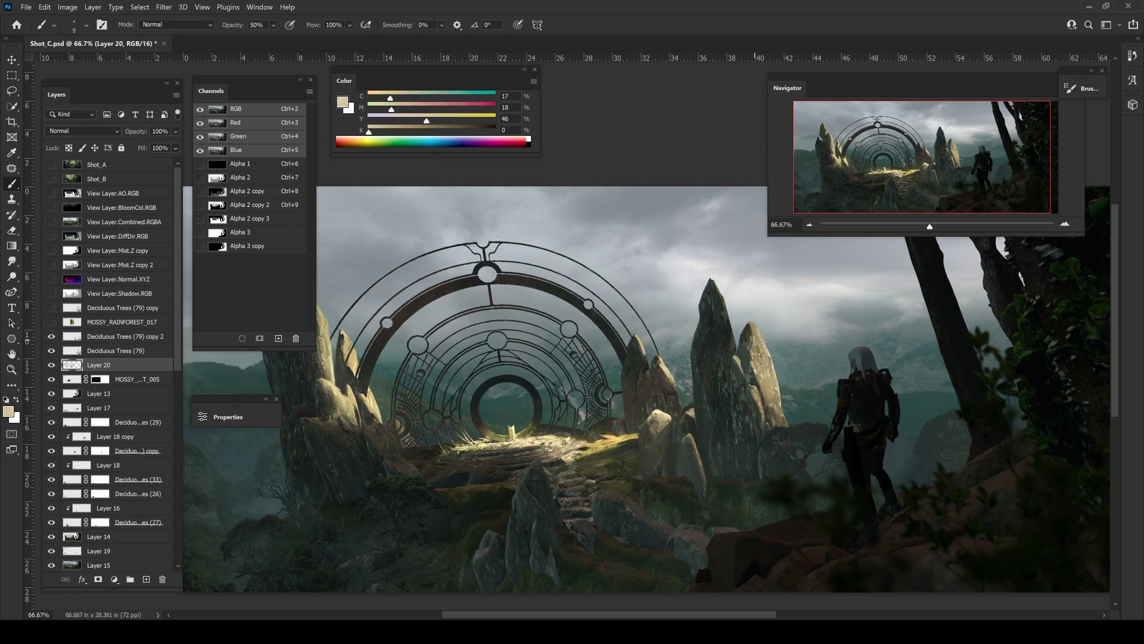
{"action": "left_click", "coordinate": [737, 360], "text": "alt"}
{"action": "key", "text": "bracketright"}
{"action": "key", "text": "bracketright"}
{"action": "key", "text": "bracketright"}
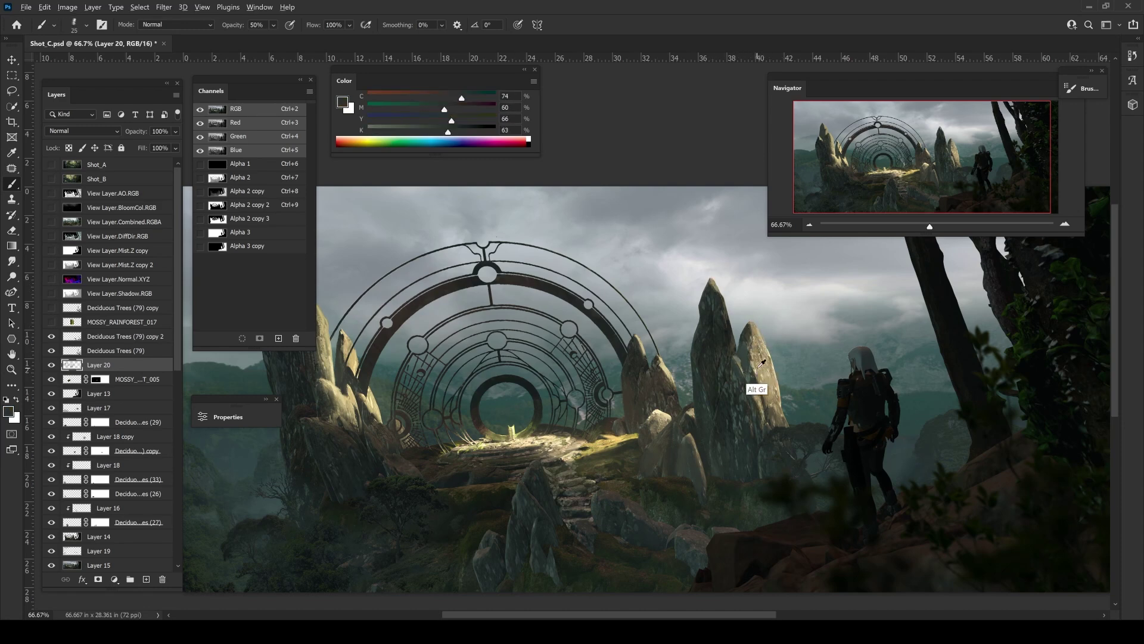
{"action": "left_click", "coordinate": [757, 390], "text": "alt"}
{"action": "key", "text": "ctrl+minus"}
{"action": "key", "text": "ctrl+plus"}
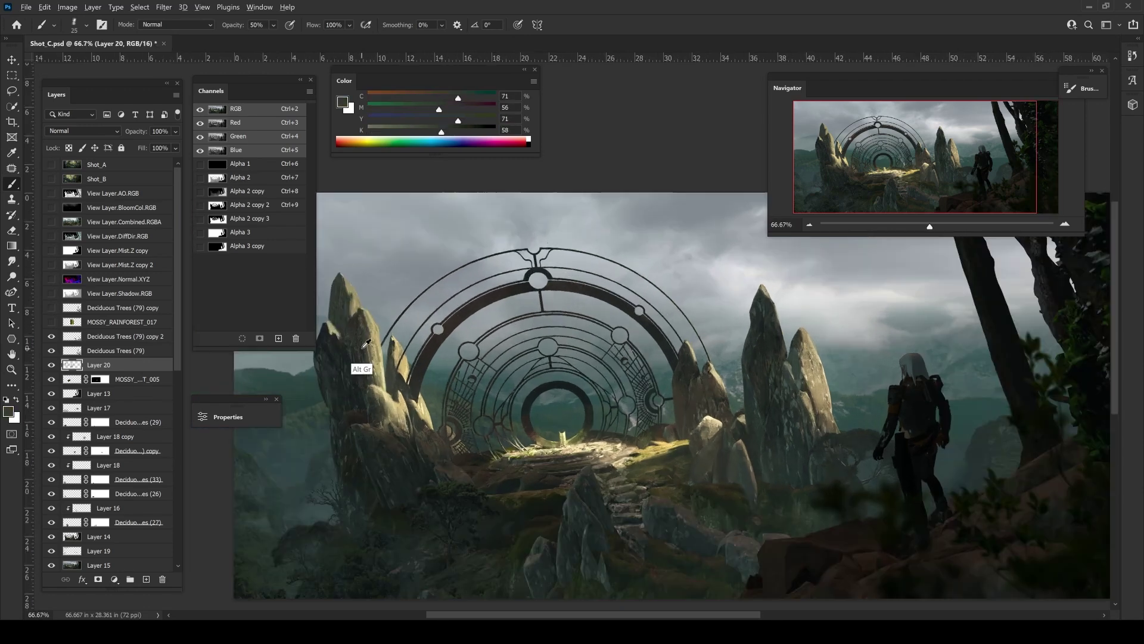
{"action": "left_click", "coordinate": [410, 415], "text": "alt"}
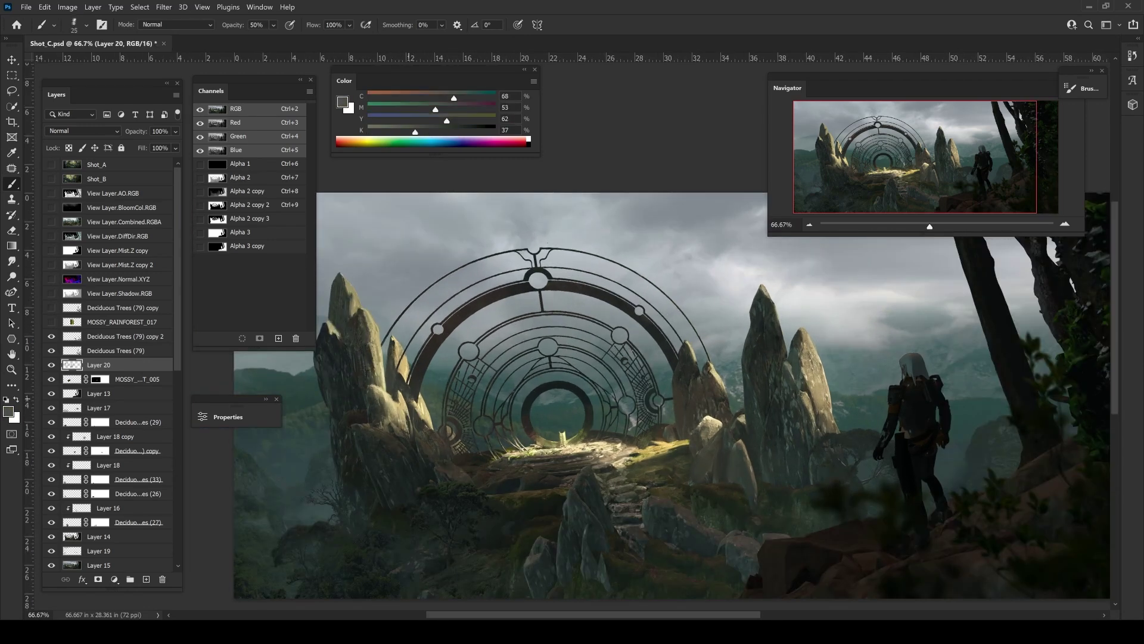
{"action": "left_click", "coordinate": [416, 435], "text": "alt"}
- Add soft 10%-opacity rock-tone strokes and save Shot C.psd
{"action": "key", "text": "ctrl+minus"}
{"action": "key", "text": "bracketleft"}
{"action": "key", "text": "bracketleft"}
{"action": "key", "text": "bracketleft"}
{"action": "key", "text": "1"}
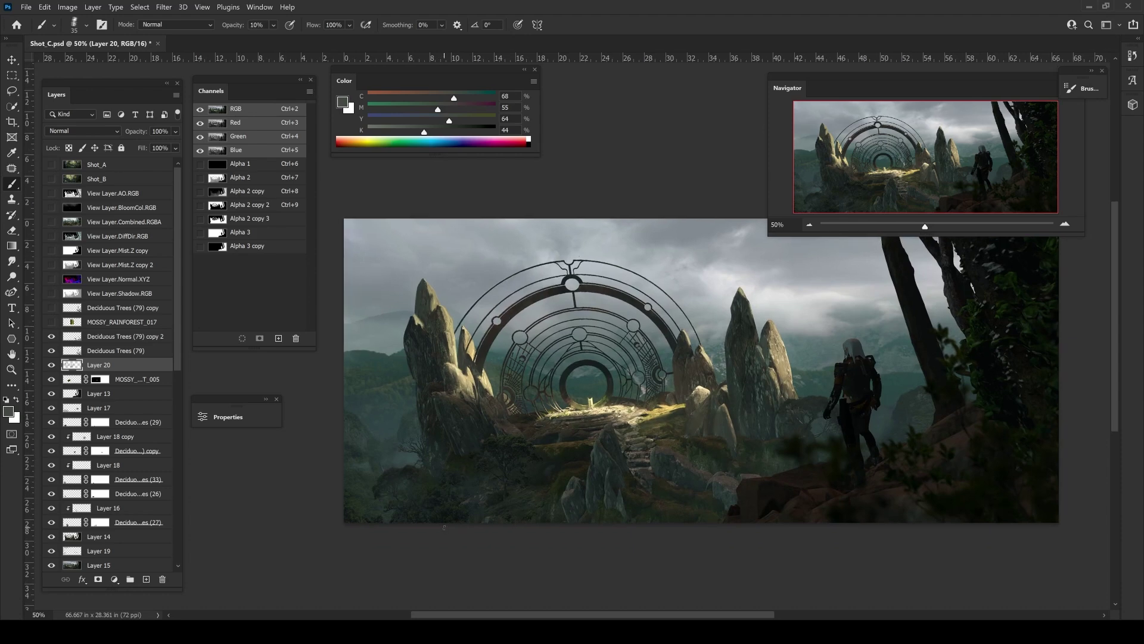
{"action": "key", "text": "ctrl+plus"}
{"action": "left_click", "coordinate": [454, 493], "text": "alt"}
{"action": "left_click", "coordinate": [691, 415], "text": "alt"}
{"action": "key", "text": "bracketright"}
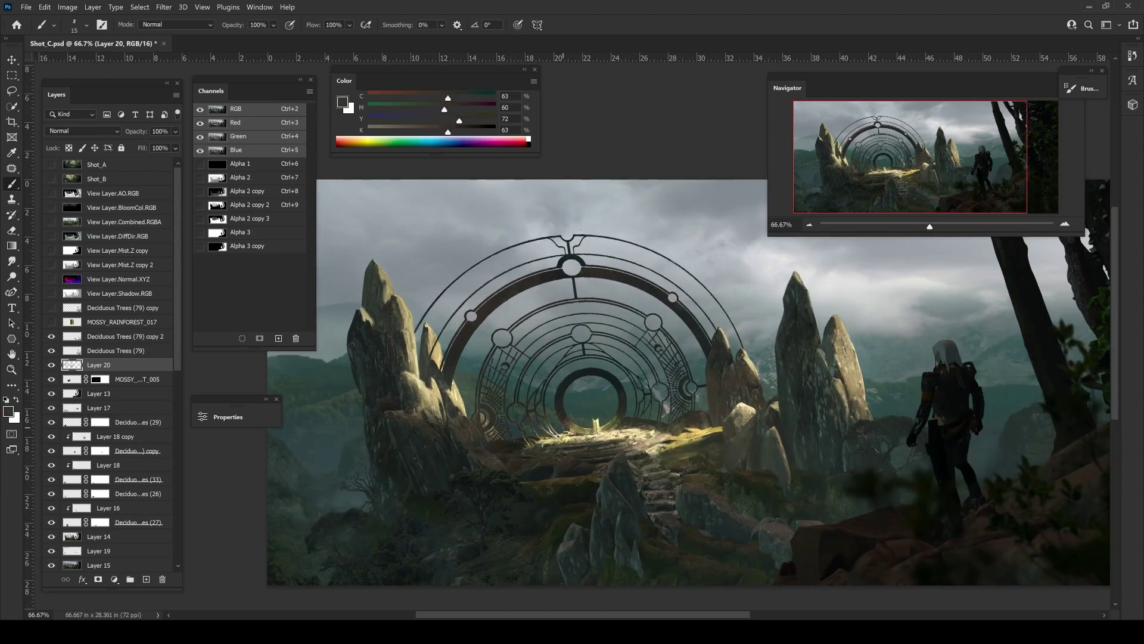
{"action": "key", "text": "ctrl+s"}
{"action": "left_click", "coordinate": [460, 456], "text": "alt"}
{"action": "key", "text": "bracketright"}
- On new Layer 21, lasso and fill a tall dark rock spike on the left, then enlarge it
{"action": "key", "text": "ctrl+minus"}
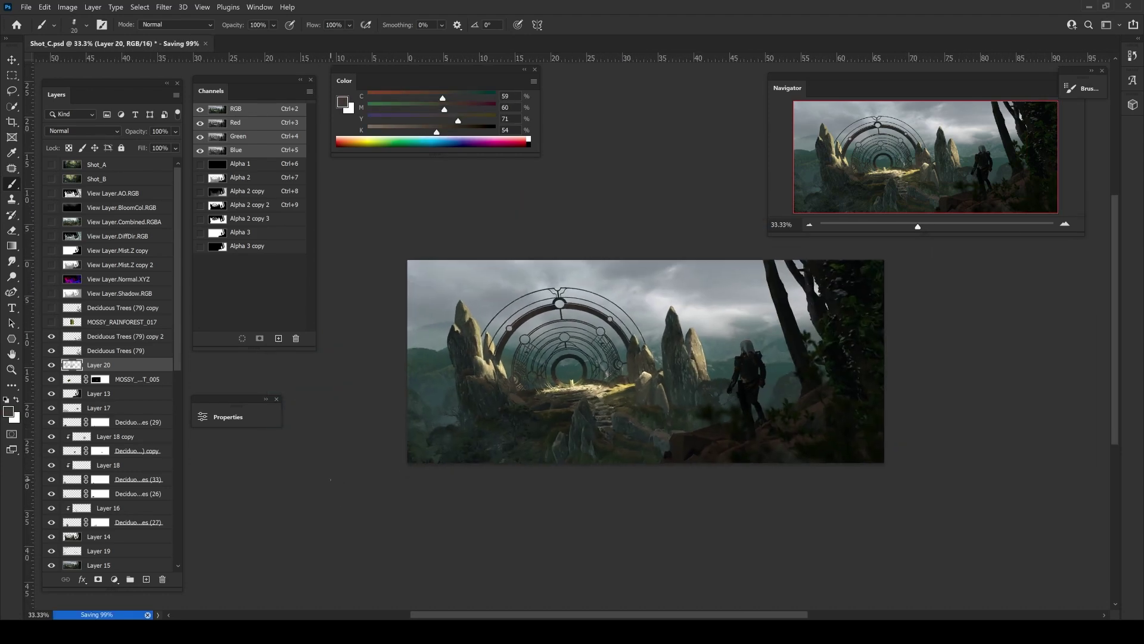
{"action": "key", "text": "ctrl+plus"}
{"action": "key", "text": "bracketright"}
{"action": "key", "text": "bracketright"}
{"action": "key", "text": "bracketright"}
{"action": "left_click", "coordinate": [146, 580]}
{"action": "key", "text": "l"}
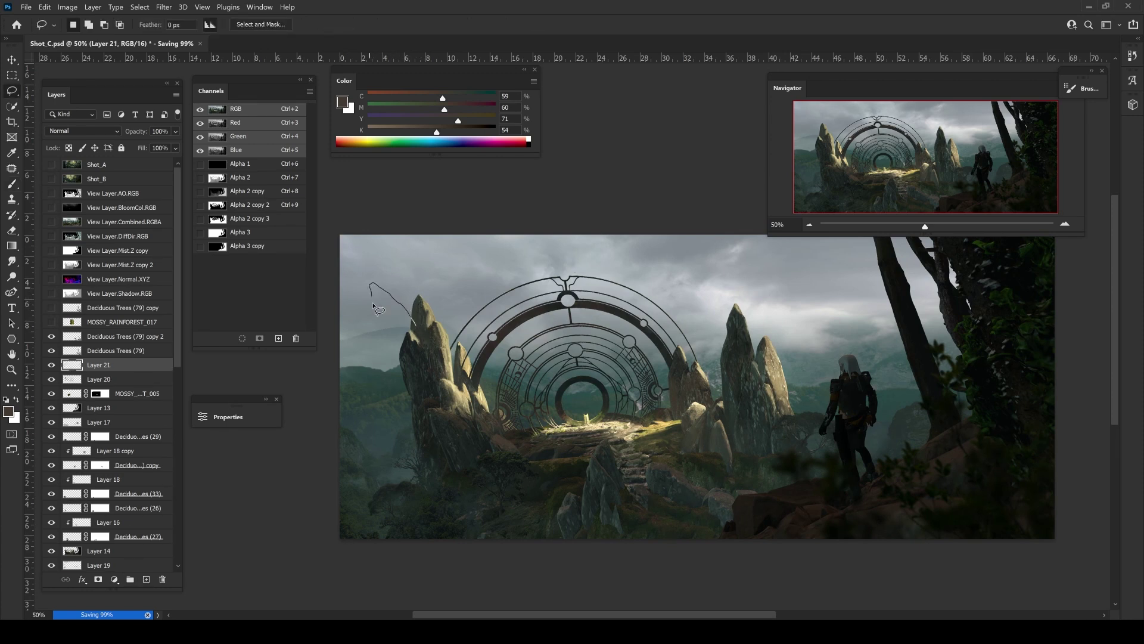
{"action": "key", "text": "b"}
{"action": "left_click_drag", "start_coordinate": [374, 307], "coordinate": [364, 261]}
{"action": "left_click", "coordinate": [387, 358], "text": "alt"}
{"action": "left_click", "coordinate": [399, 334], "text": "alt"}
{"action": "key", "text": "ctrl+t"}
{"action": "key", "text": "Return"}
{"action": "key", "text": "ctrl+d"}
- Copy a patch of rock texture to its own layer, clip it to the spike, and skew it into place
{"action": "key", "text": "4"}
{"action": "key", "text": "bracketleft"}
{"action": "key", "text": "bracketleft"}
{"action": "key", "text": "bracketleft"}
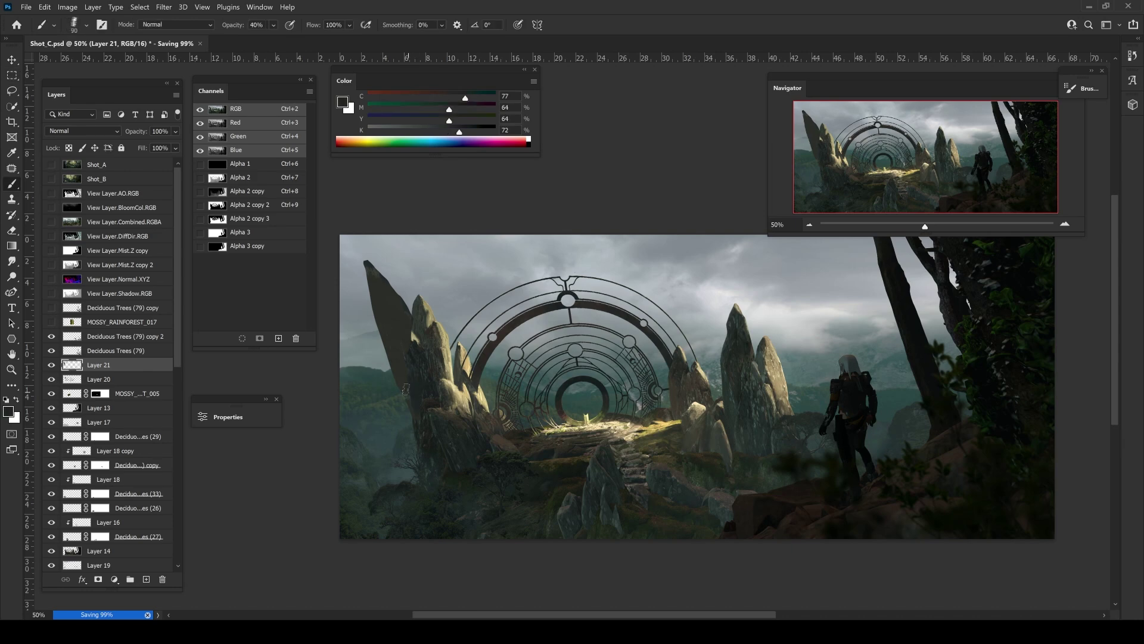
{"action": "left_click_drag", "start_coordinate": [399, 325], "coordinate": [396, 519]}
{"action": "key", "text": "l"}
{"action": "left_click_drag", "start_coordinate": [437, 372], "coordinate": [465, 354]}
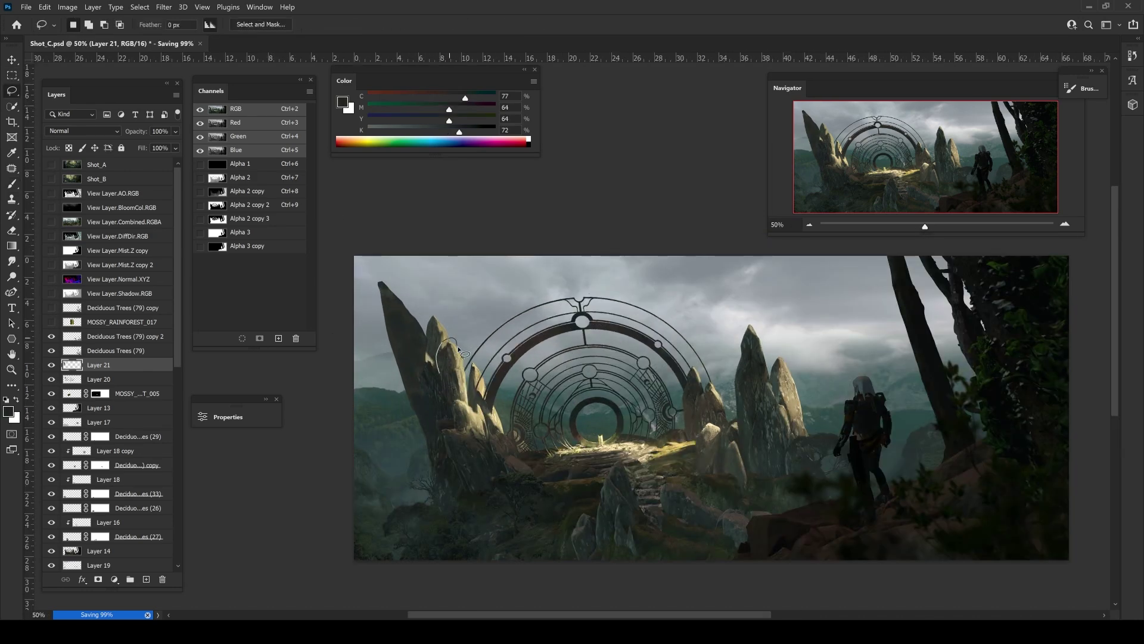
{"action": "key", "text": "v"}
{"action": "key", "text": "ctrl+j"}
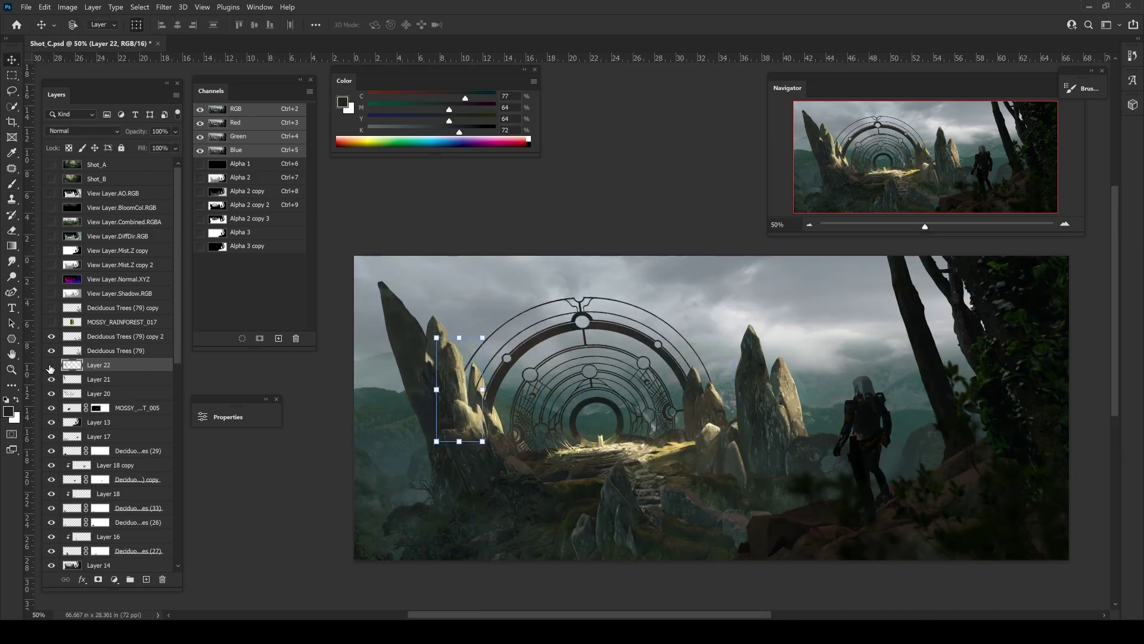
{"action": "left_click", "coordinate": [67, 371], "text": "alt"}
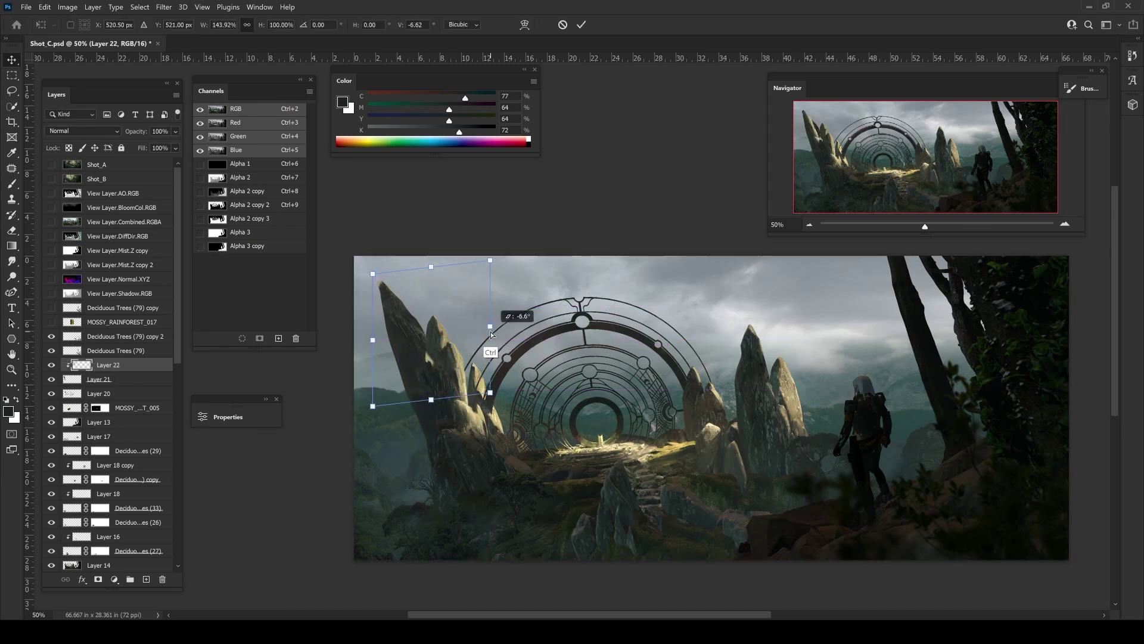
{"action": "left_click_drag", "start_coordinate": [459, 338], "coordinate": [359, 316]}
{"action": "key", "text": "Return"}
- Merge the clipped texture down into the rock spike layer
{"action": "key", "text": "b"}
{"action": "left_click", "coordinate": [412, 352], "text": "alt"}
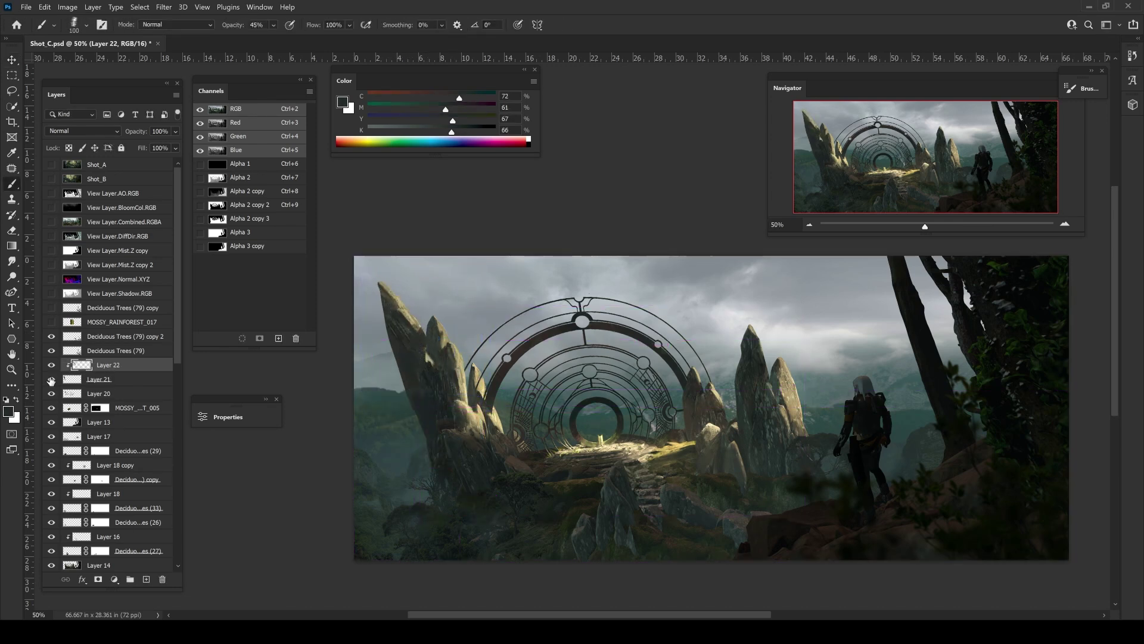
{"action": "left_click", "coordinate": [415, 379], "text": "alt"}
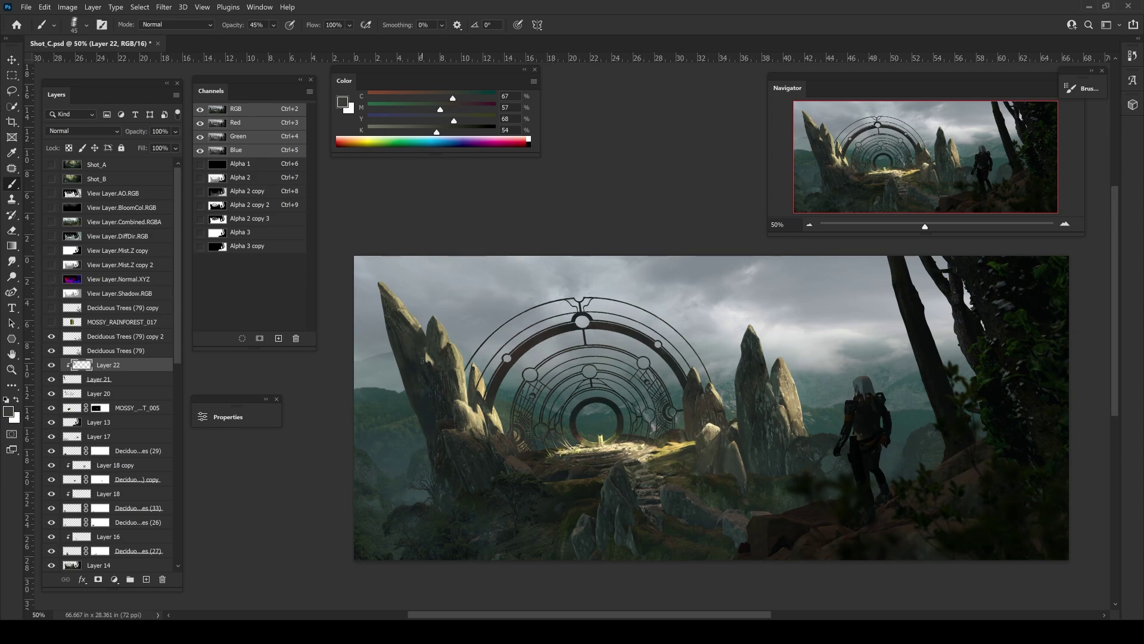
{"action": "key", "text": "alt+bracketleft"}
{"action": "key", "text": "e"}
{"action": "key", "text": "b"}
{"action": "key", "text": "ctrl+e"}
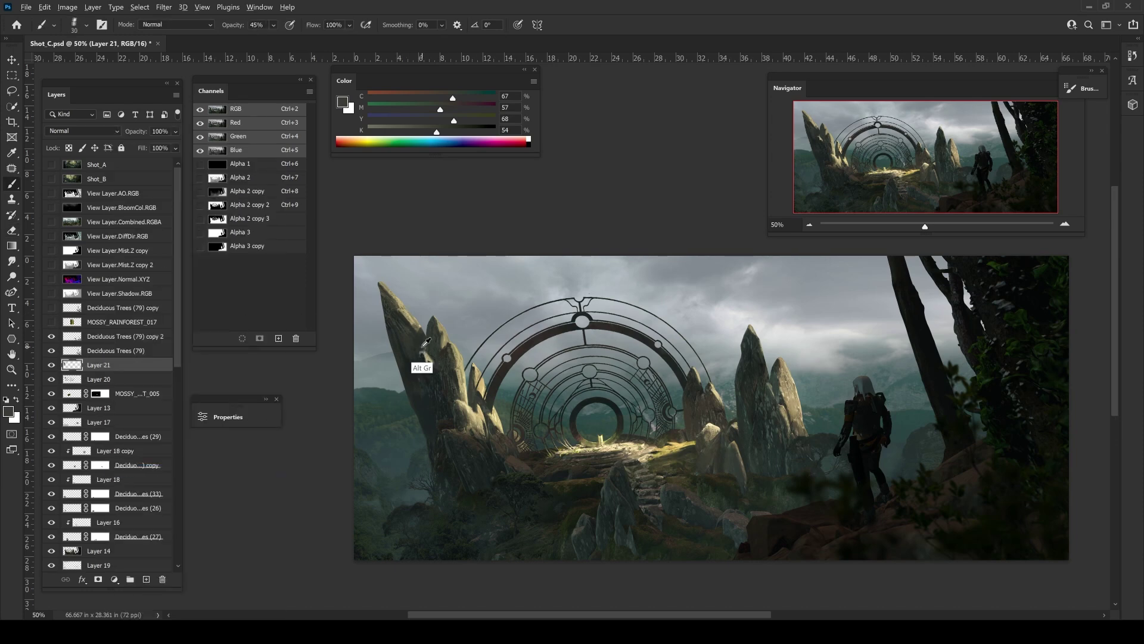
- Shade the new spike with grey-green and warm rock tones, burning its highlights
{"action": "left_click", "coordinate": [421, 362], "text": "alt"}
{"action": "left_click", "coordinate": [437, 414], "text": "alt"}
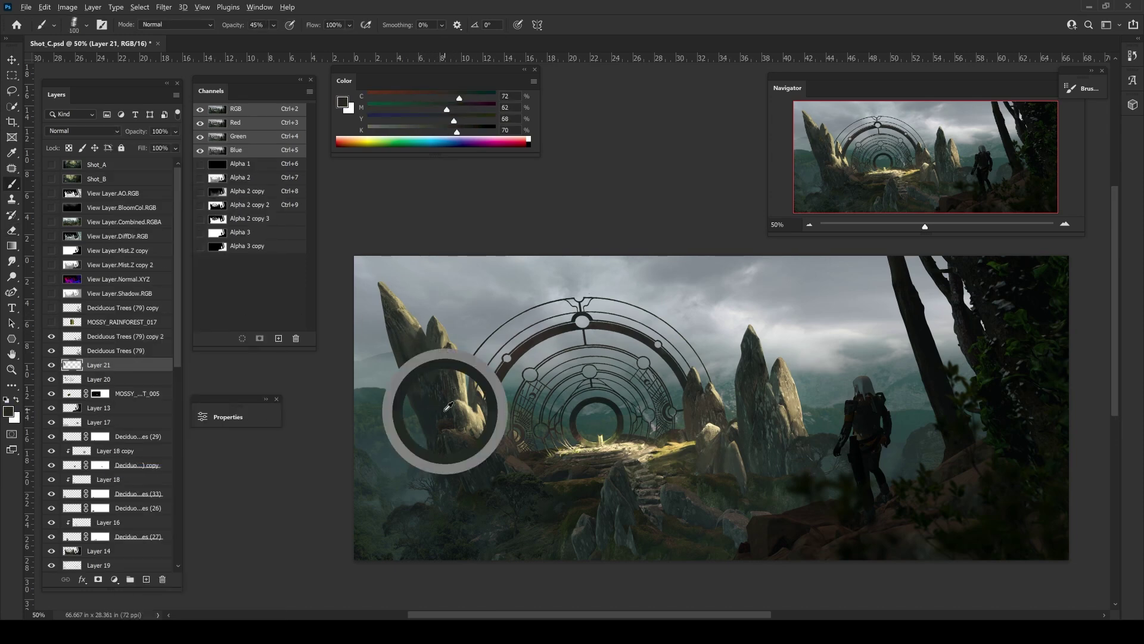
{"action": "key", "text": "bracketleft"}
{"action": "key", "text": "bracketleft"}
{"action": "key", "text": "bracketleft"}
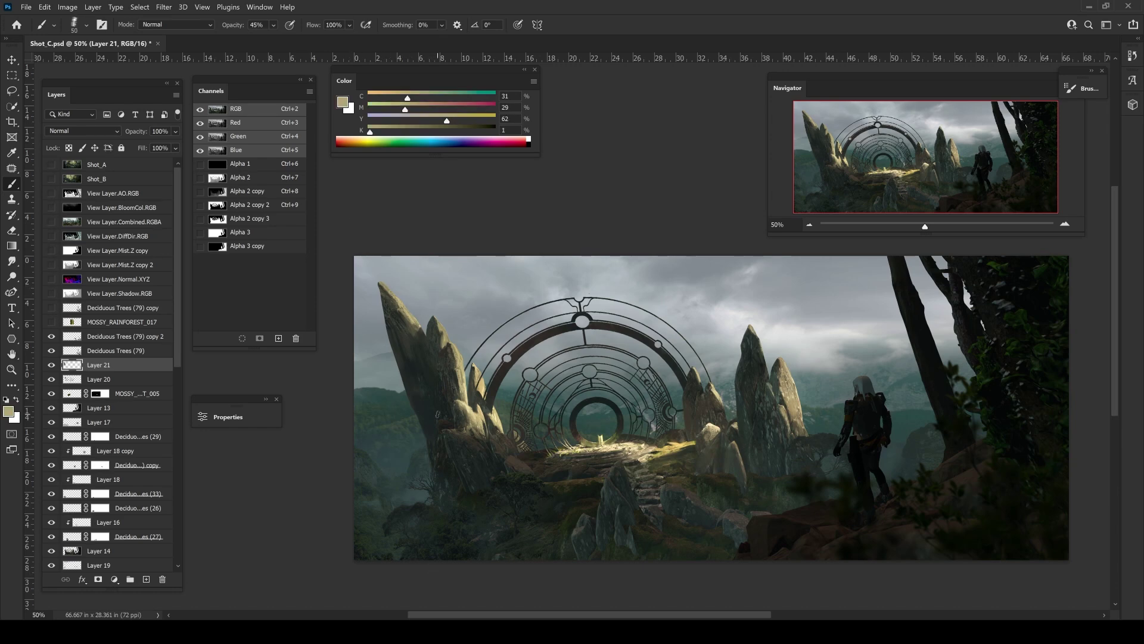
{"action": "left_click", "coordinate": [437, 414], "text": "alt"}
{"action": "key", "text": "0"}
{"action": "mouse_move", "coordinate": [467, 503]}
{"action": "left_mouse_down"}
{"action": "mouse_move", "coordinate": [422, 491]}
{"action": "mouse_move", "coordinate": [343, 506]}
{"action": "mouse_move", "coordinate": [349, 486]}
{"action": "left_mouse_up"}
{"action": "key", "text": "ctrl+minus"}
{"action": "key", "text": "o"}
{"action": "key", "text": "b"}
{"action": "key", "text": "4"}
{"action": "key", "text": "m"}
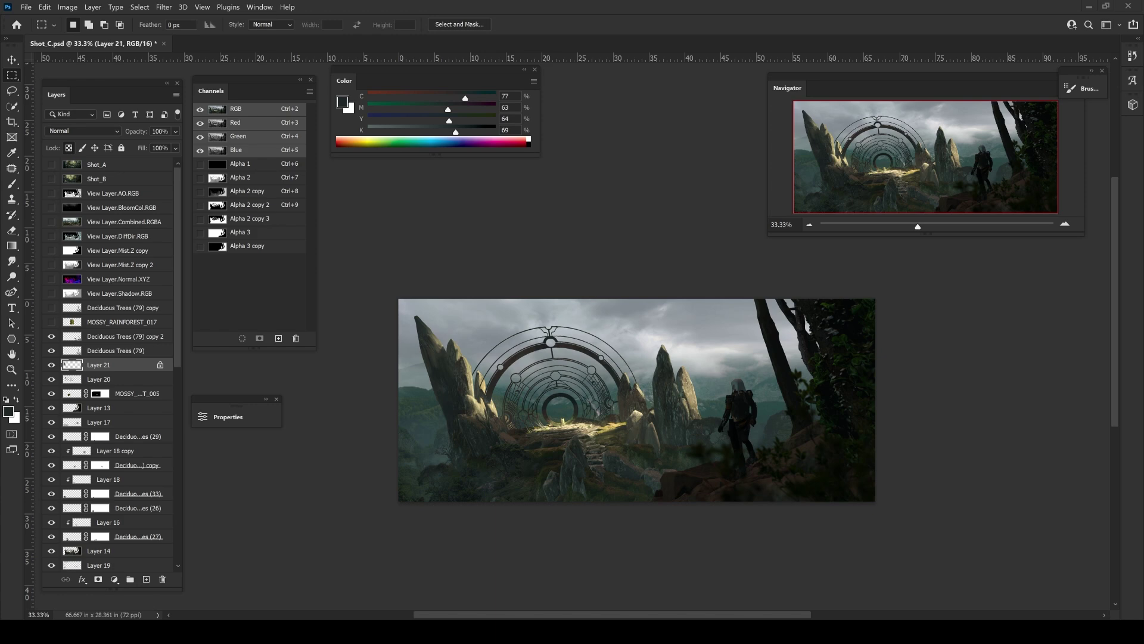
- Place Rocks & Stones (26) over the left spike in Lighten mode, with darker midtones and a black mask
{"action": "key", "text": "ctrl+v"}
{"action": "key", "text": "ctrl+plus"}
{"action": "left_click_drag", "start_coordinate": [453, 357], "coordinate": [260, 433]}
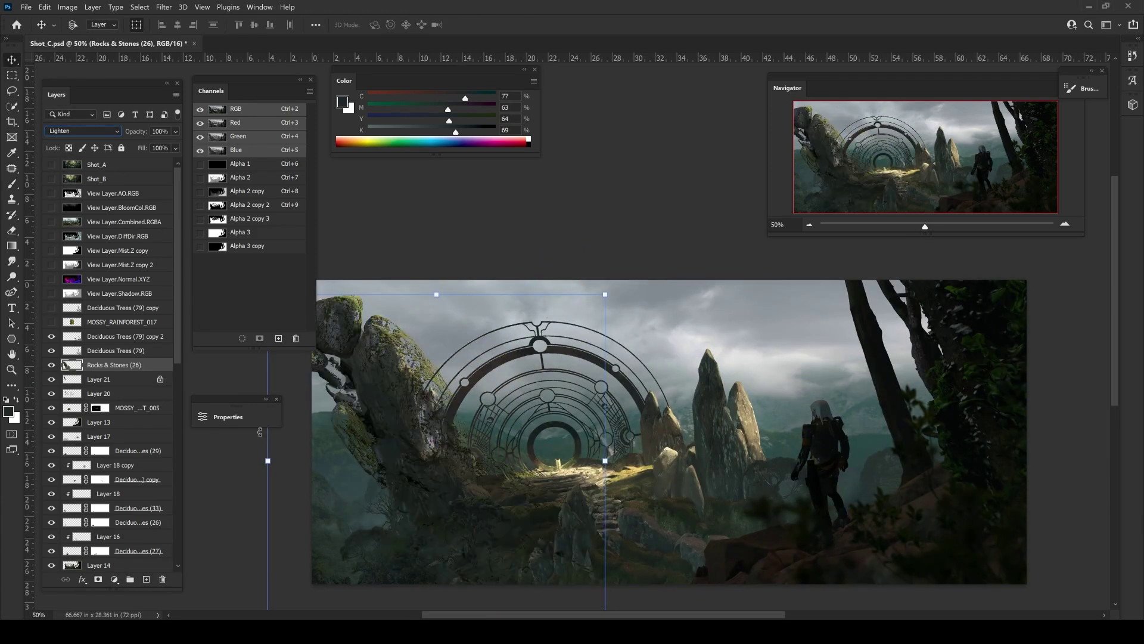
{"action": "scroll", "coordinate": [260, 432], "scroll_direction": "down", "scroll_amount": 3}
{"action": "scroll", "coordinate": [260, 432], "scroll_direction": "left", "scroll_amount": 2}
{"action": "key", "text": "shift+plus"}
{"action": "key", "text": "shift+plus"}
{"action": "key", "text": "shift+plus"}
{"action": "key", "text": "shift+plus"}
{"action": "key", "text": "shift+plus"}
{"action": "key", "text": "shift+plus"}
{"action": "key", "text": "shift+plus"}
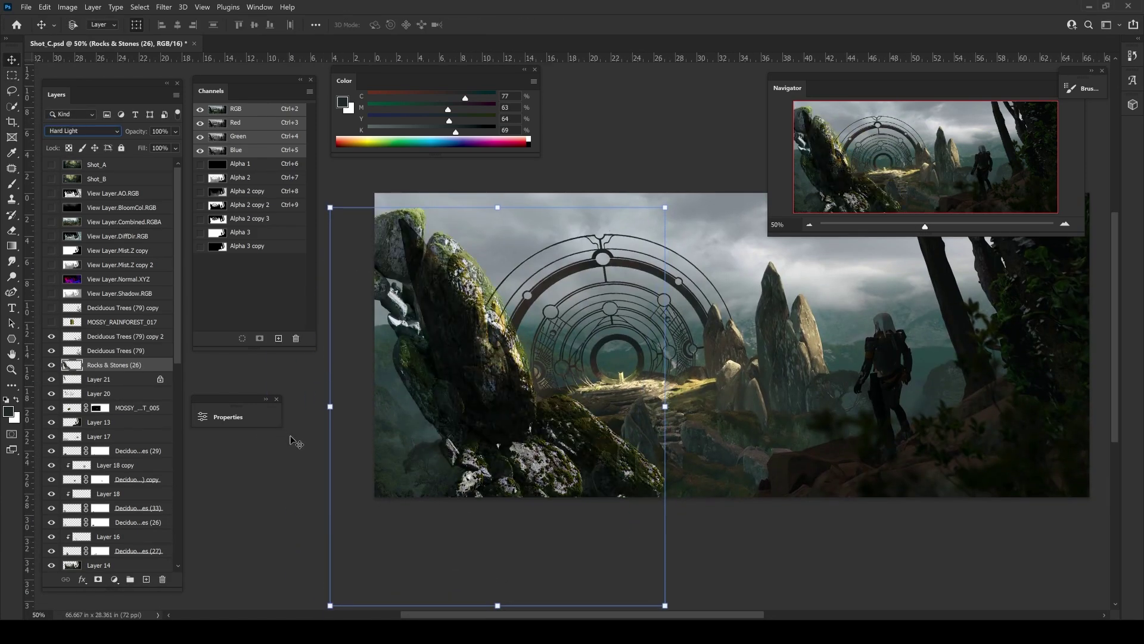
{"action": "key", "text": "shift+minus"}
{"action": "key", "text": "shift+minus"}
{"action": "key", "text": "shift+minus"}
{"action": "key", "text": "shift+minus"}
{"action": "key", "text": "shift+minus"}
{"action": "key", "text": "shift+minus"}
{"action": "key", "text": "shift+minus"}
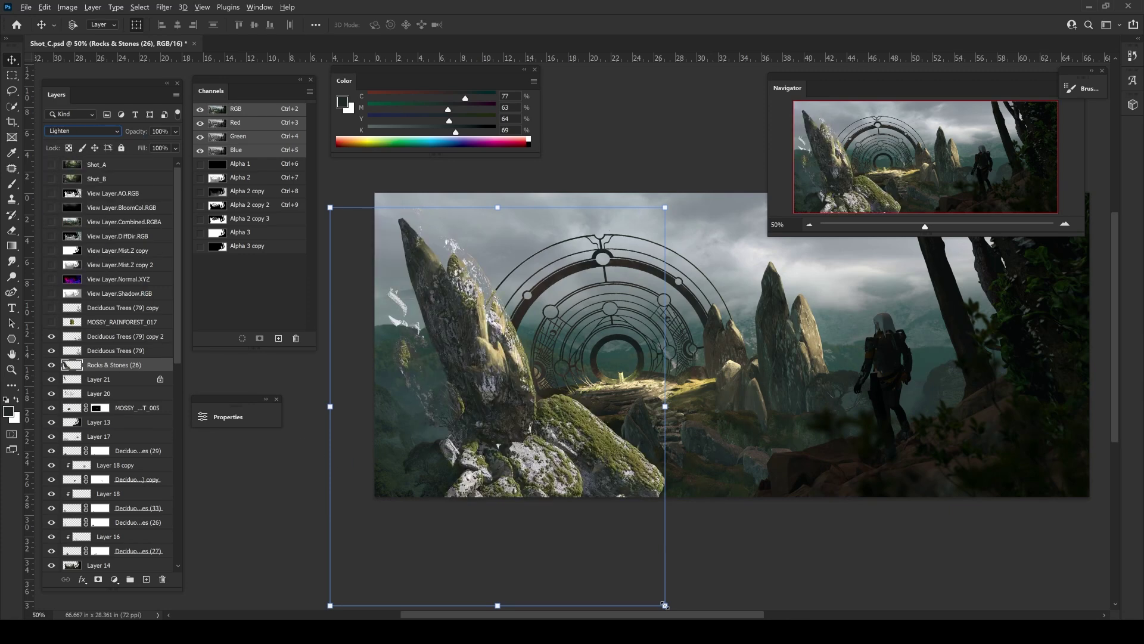
{"action": "key", "text": "ctrl+l"}
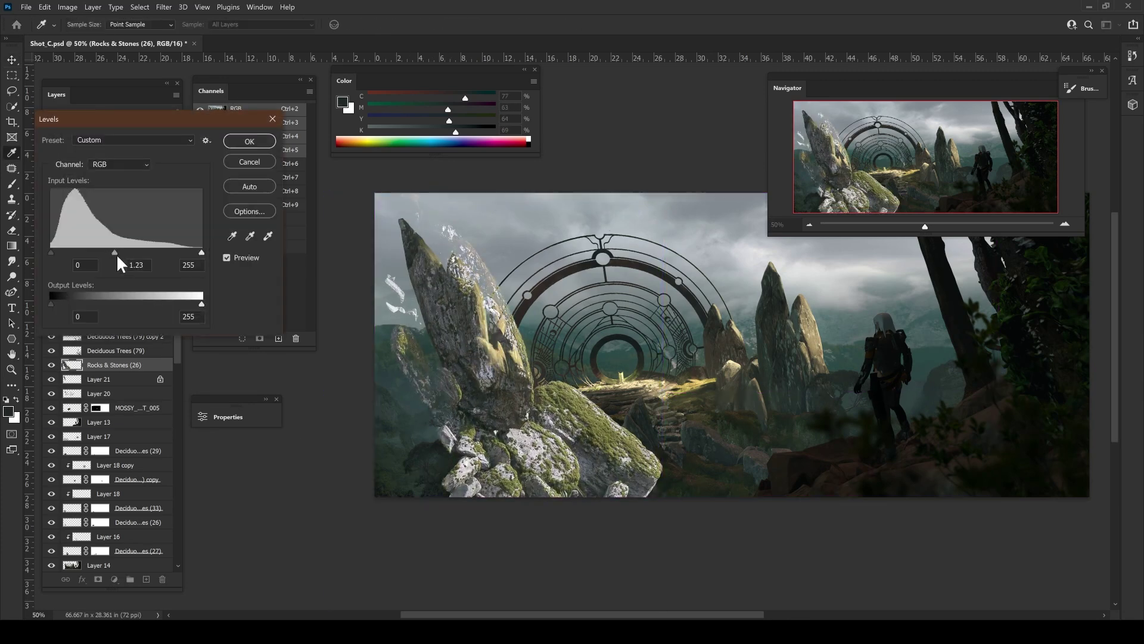
{"action": "left_click_drag", "start_coordinate": [115, 253], "coordinate": [147, 306]}
{"action": "key", "text": "Return"}
{"action": "key", "text": "b"}
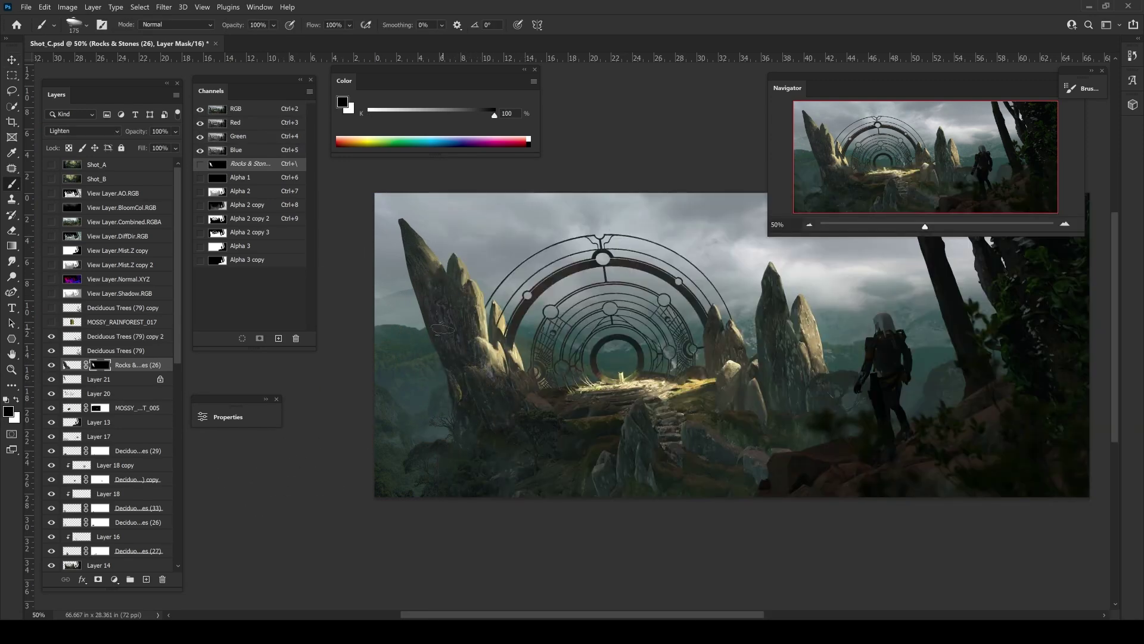
- Duplicate the rock photo, then rotate, shrink and move the copy to the bottom edge
{"action": "scroll", "coordinate": [443, 329], "scroll_direction": "up", "scroll_amount": 2}
{"action": "key", "text": "ctrl+j"}
{"action": "key", "text": "ctrl+t"}
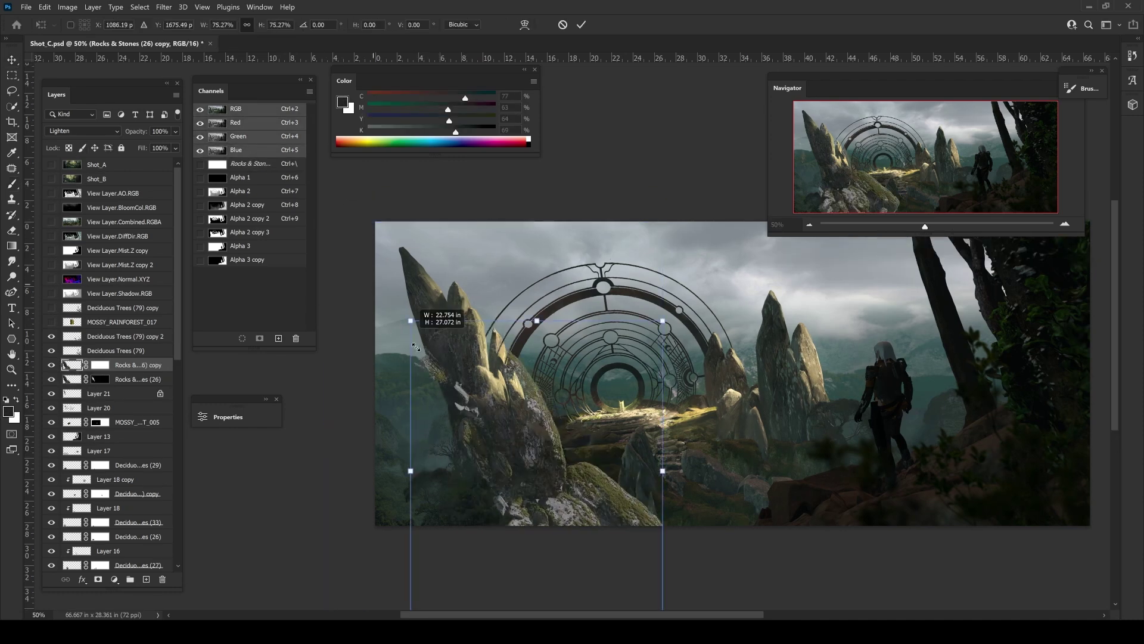
{"action": "left_click_drag", "start_coordinate": [416, 347], "coordinate": [411, 352]}
{"action": "key", "text": "Return"}
{"action": "left_click", "coordinate": [59, 131]}
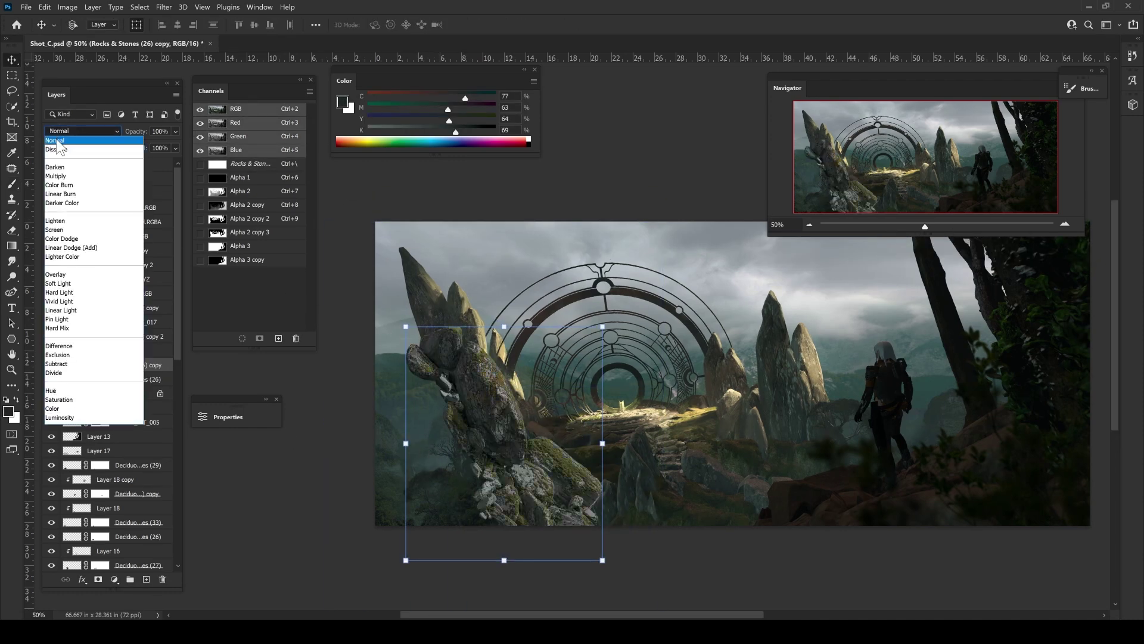
{"action": "left_click_drag", "start_coordinate": [608, 566], "coordinate": [572, 596]}
{"action": "left_click_drag", "start_coordinate": [504, 443], "coordinate": [462, 546]}
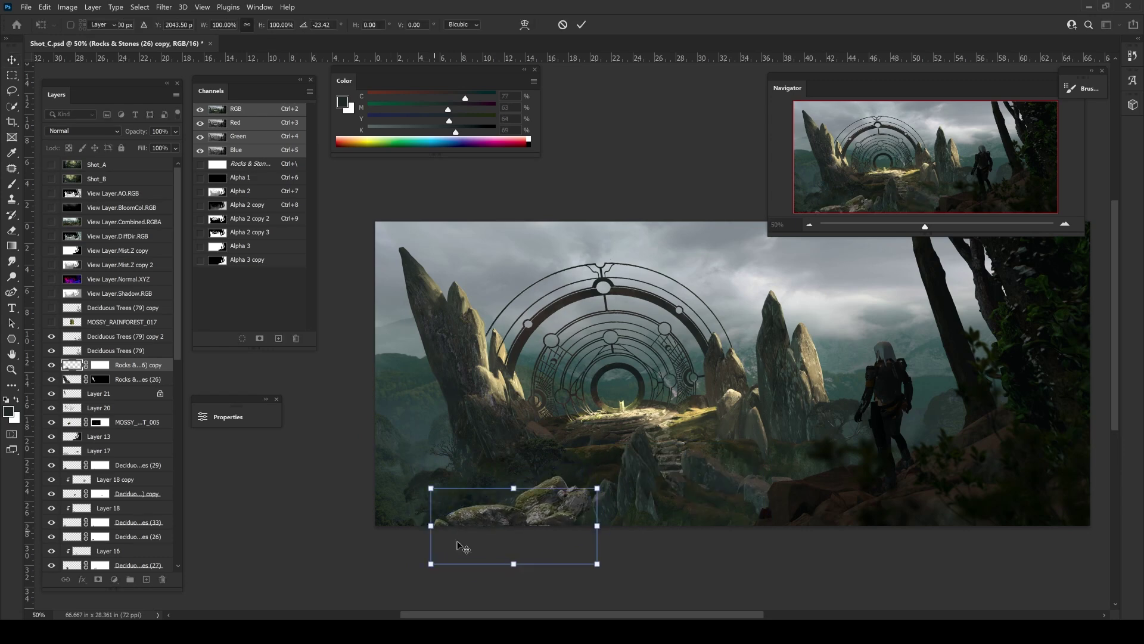
{"action": "key", "text": "Return"}
- Darken the duplicate rocks' highlights with Levels and shift their midtones toward cyan
{"action": "key", "text": "ctrl+l"}
{"action": "left_click_drag", "start_coordinate": [201, 304], "coordinate": [121, 304]}
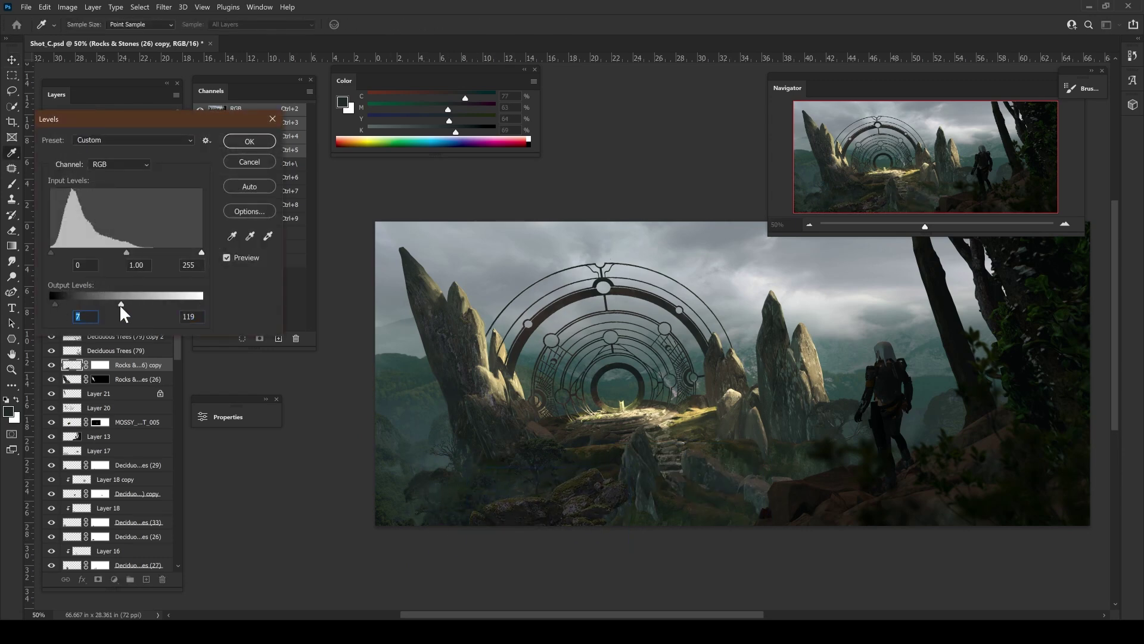
{"action": "key", "text": "Return"}
{"action": "key", "text": "ctrl+b"}
{"action": "left_click_drag", "start_coordinate": [263, 192], "coordinate": [254, 192]}
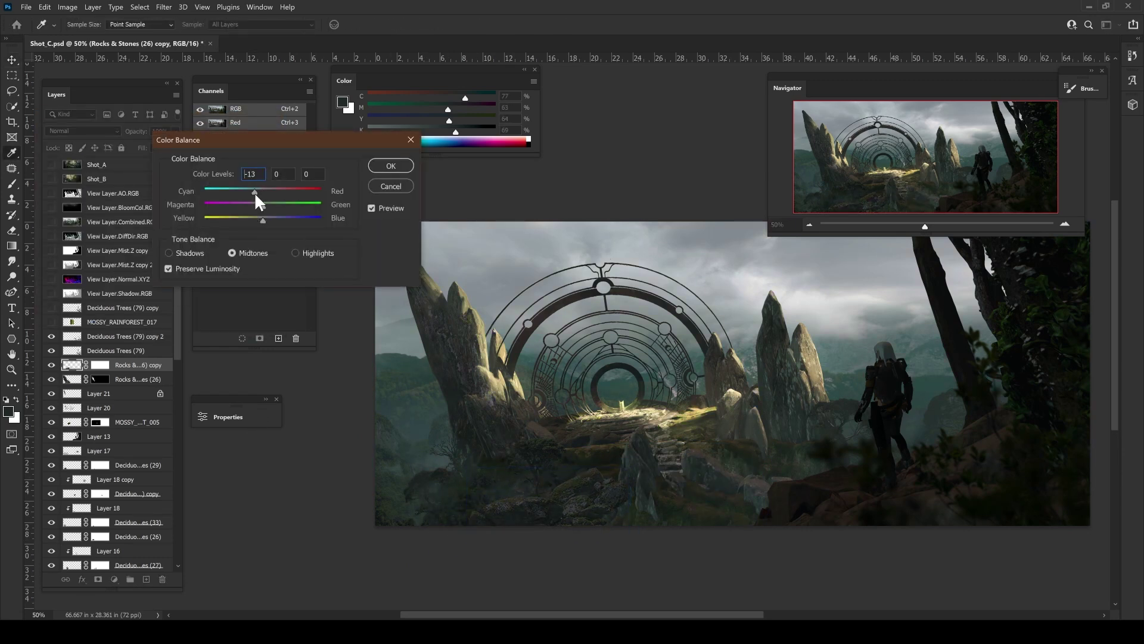
{"action": "key", "text": "Return"}
{"action": "key", "text": "v"}
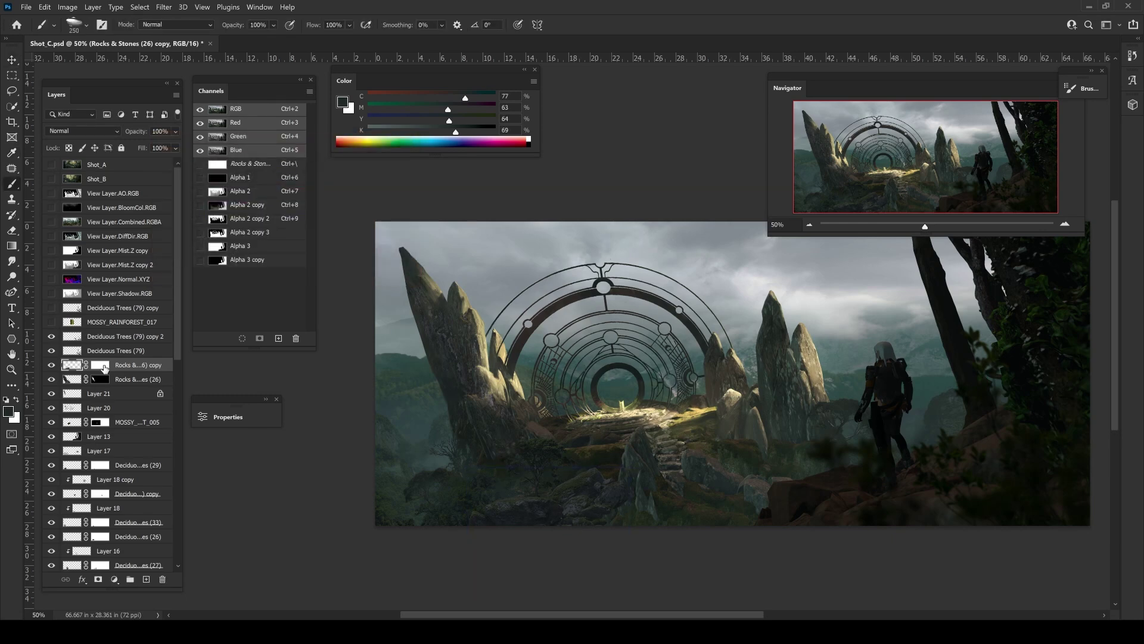
- Tilt the foreground rocks along the ground and tint them toward cyan and green
{"action": "key", "text": "ctrl+backslash"}
{"action": "key", "text": "ctrl+plus"}
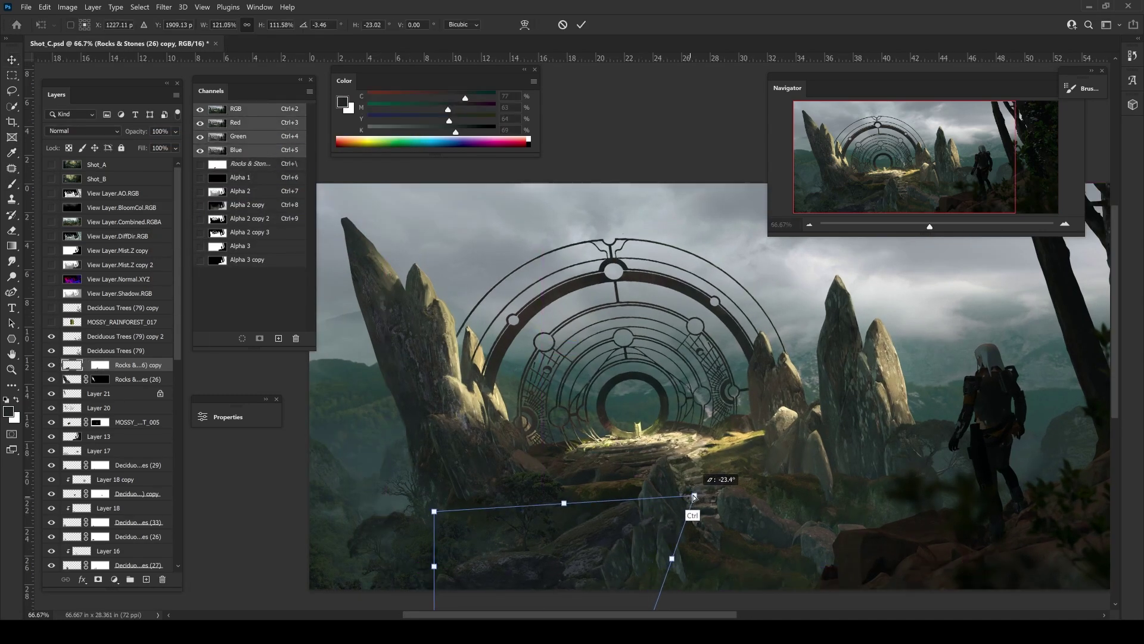
{"action": "left_click_drag", "start_coordinate": [562, 478], "coordinate": [538, 433]}
{"action": "key", "text": "b"}
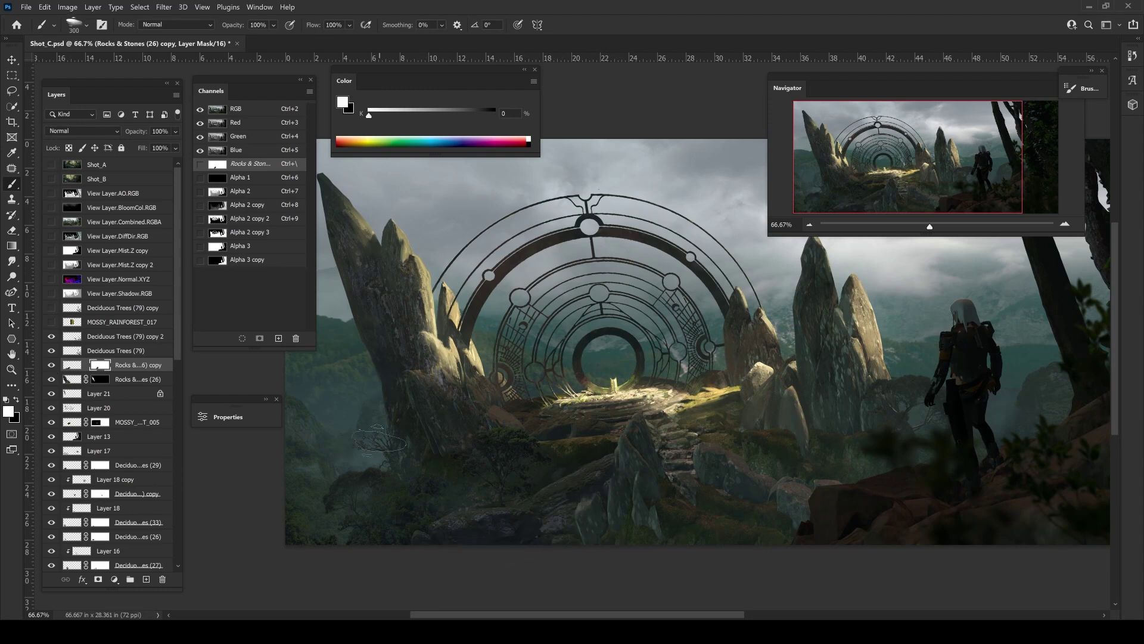
{"action": "key", "text": "ctrl+2"}
{"action": "key", "text": "ctrl+b"}
{"action": "left_click_drag", "start_coordinate": [263, 194], "coordinate": [261, 194]}
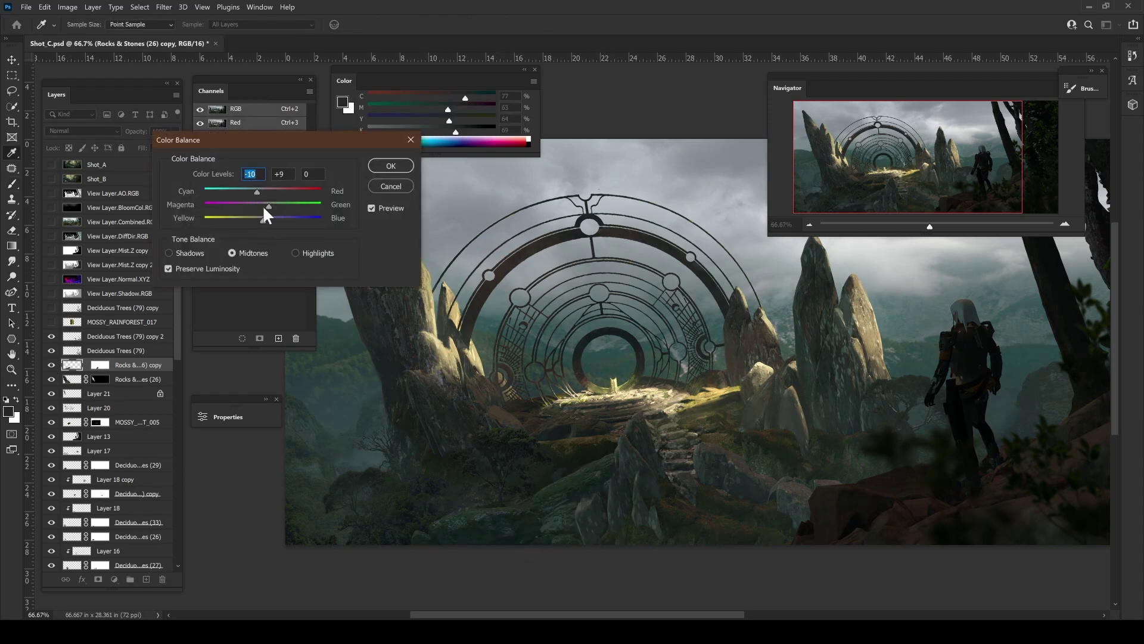
{"action": "key", "text": "Return"}
{"action": "key", "text": "ctrl+l"}
{"action": "key", "text": "Return"}
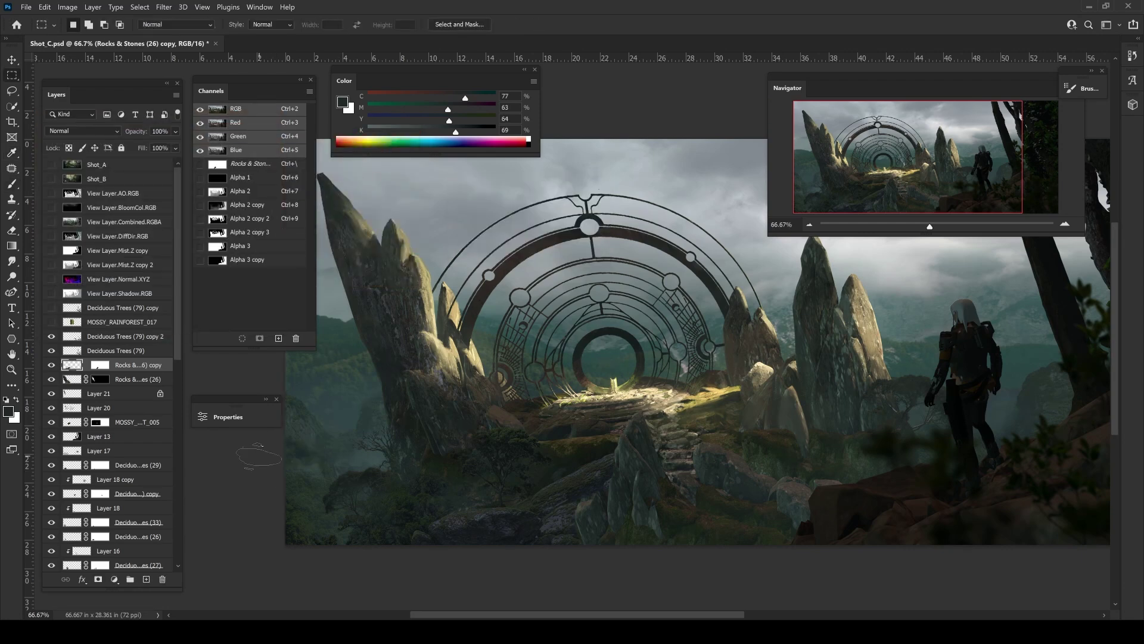
{"action": "key", "text": "b"}
{"action": "key", "text": "ctrl+minus"}
- Try and discard another duplicate of the foreground rocks, then select the rock copy's mask
{"action": "key", "text": "ctrl+j"}
{"action": "key", "text": "v"}
{"action": "mouse_move", "coordinate": [596, 474]}
{"action": "left_mouse_down"}
{"action": "mouse_move", "coordinate": [629, 578]}
{"action": "mouse_move", "coordinate": [729, 429]}
{"action": "left_mouse_up"}
{"action": "key", "text": "Delete"}
{"action": "left_click", "coordinate": [100, 365]}
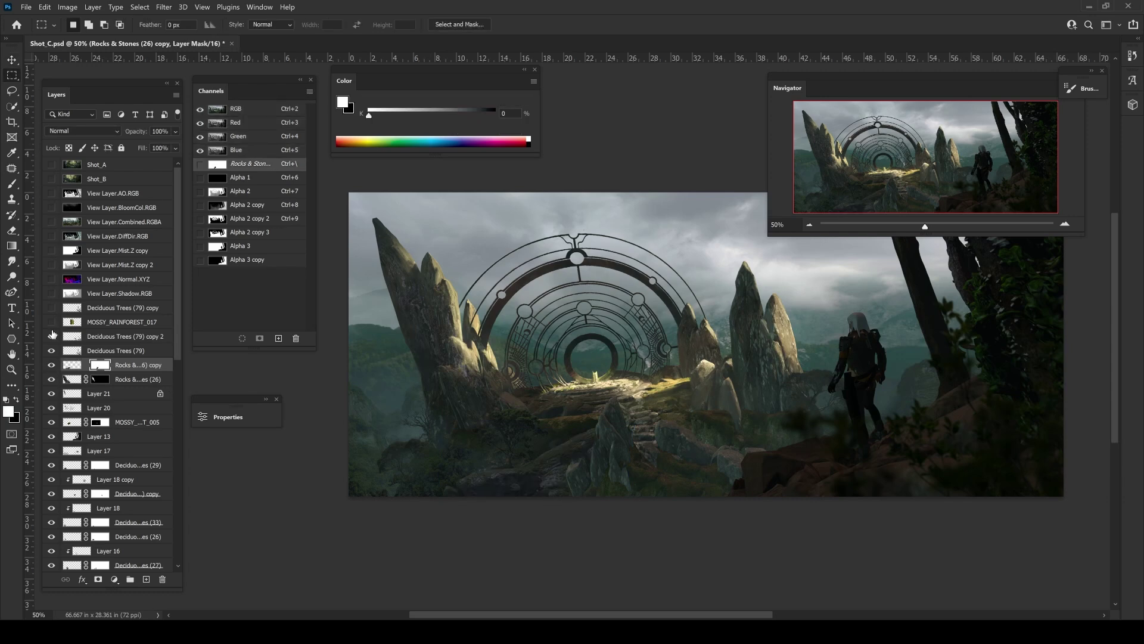
{"action": "key", "text": "b"}
{"action": "key", "text": "m"}
{"action": "key", "text": "ctrl+minus"}
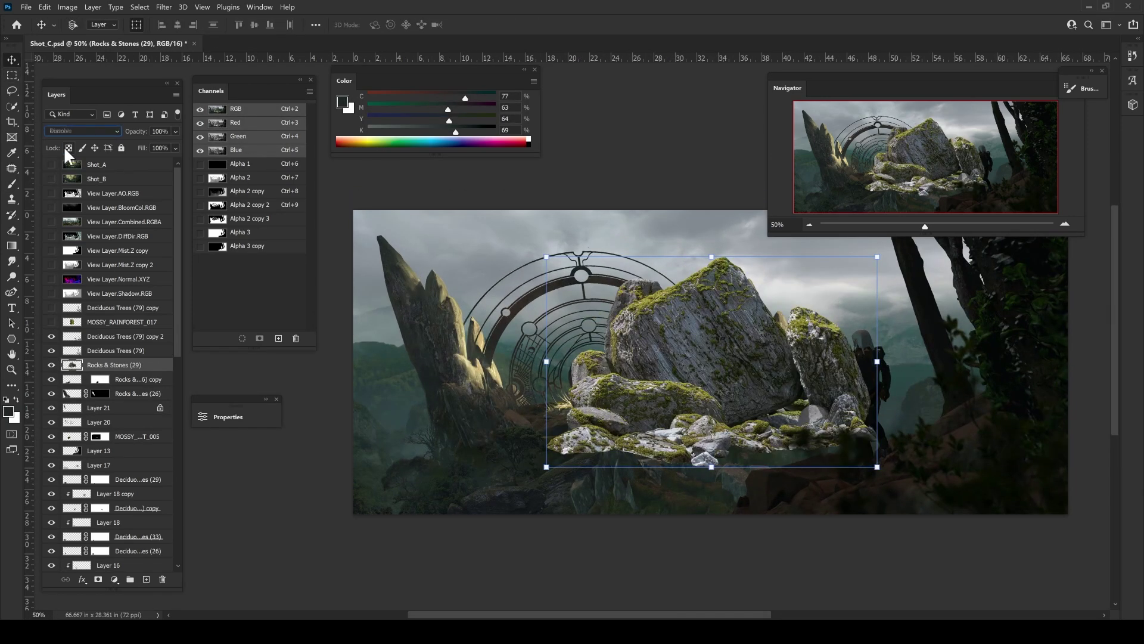
- Set Rocks & Stones (29) to Lighter Color, skew it to lean left, and hide it with a black mask
{"action": "key", "text": "shift+plus"}
{"action": "key", "text": "shift+plus"}
{"action": "key", "text": "shift+plus"}
{"action": "key", "text": "ctrl+j"}
{"action": "left_click", "coordinate": [52, 365]}
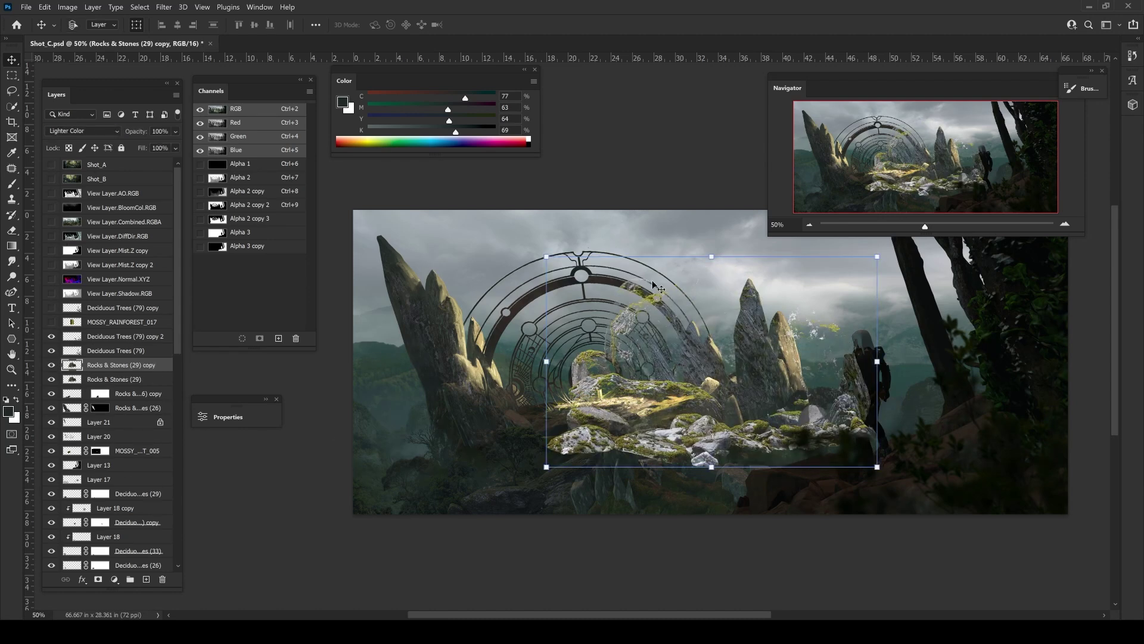
{"action": "left_click", "coordinate": [119, 379]}
{"action": "key", "text": "ctrl+t"}
{"action": "left_click_drag", "start_coordinate": [711, 257], "coordinate": [730, 260]}
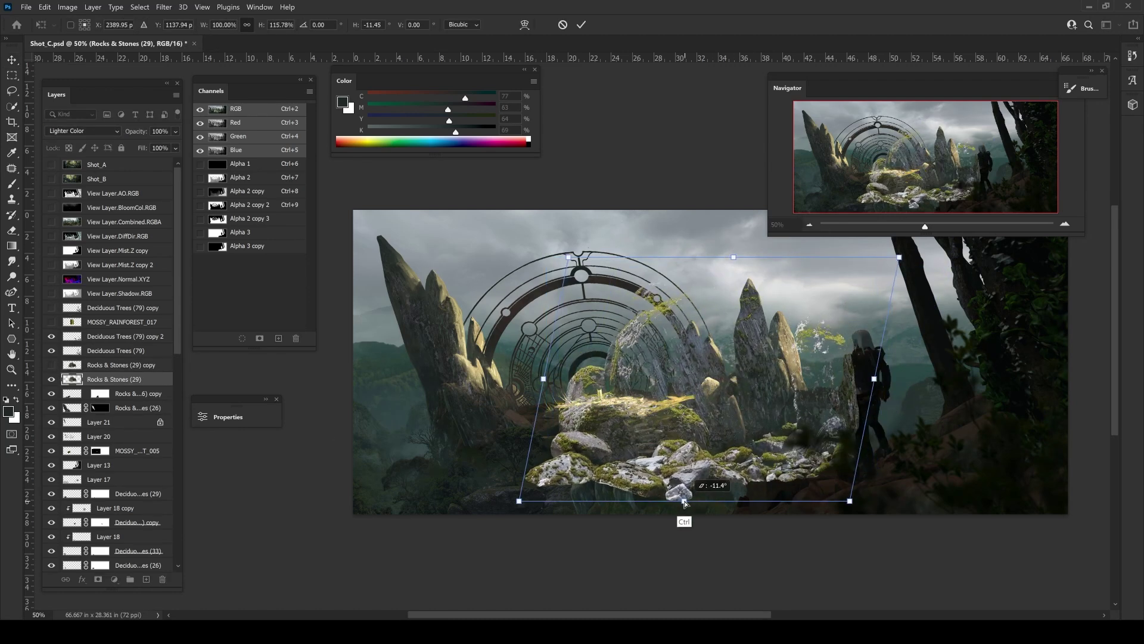
{"action": "key", "text": "Return"}
{"action": "left_click", "coordinate": [98, 579]}
{"action": "key", "text": "ctrl+i"}
{"action": "key", "text": "b"}
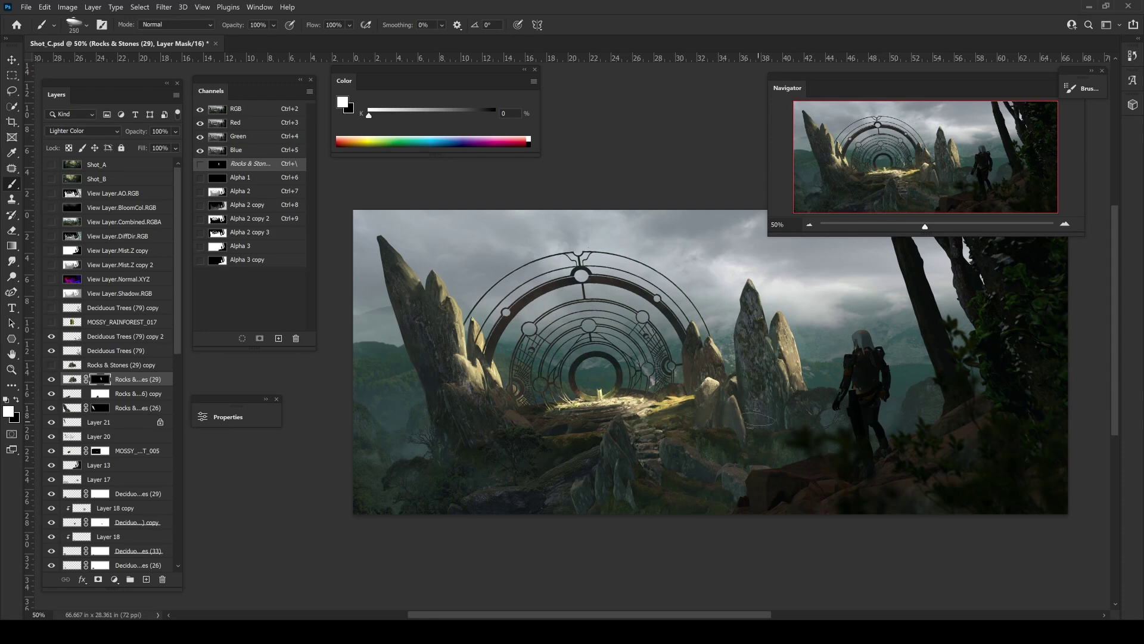
- Make Rocks & Stones (29) copy 2, shift it left, and try Hard Light and Pin Light blending
{"action": "left_click", "coordinate": [72, 379]}
{"action": "key", "text": "ctrl+l"}
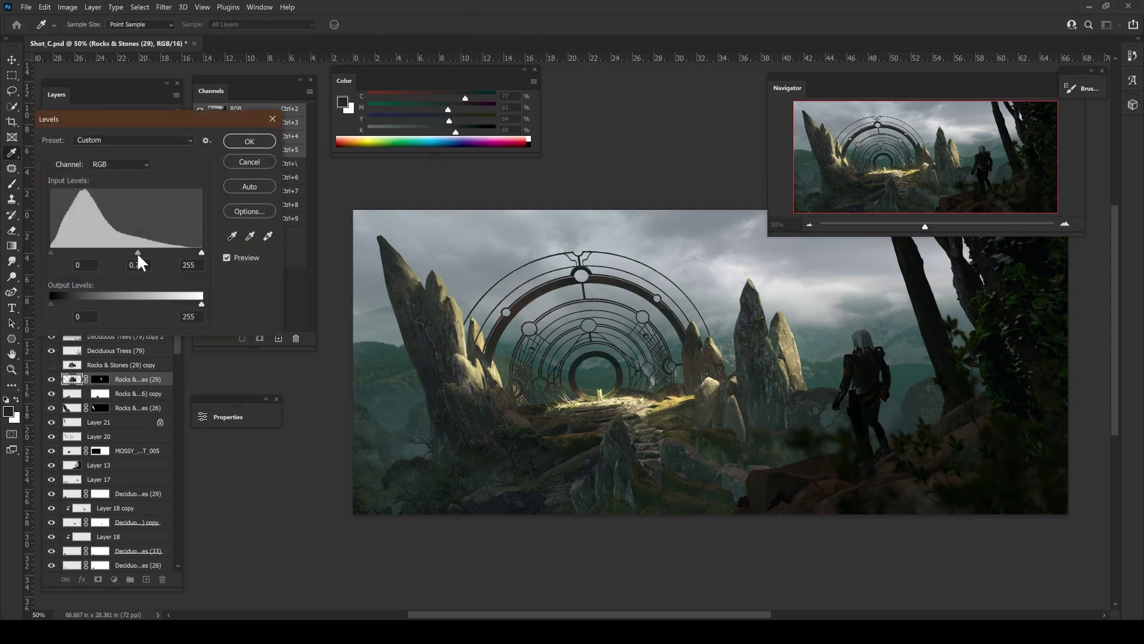
{"action": "key", "text": "Return"}
{"action": "key", "text": "ctrl+j"}
{"action": "key", "text": "v"}
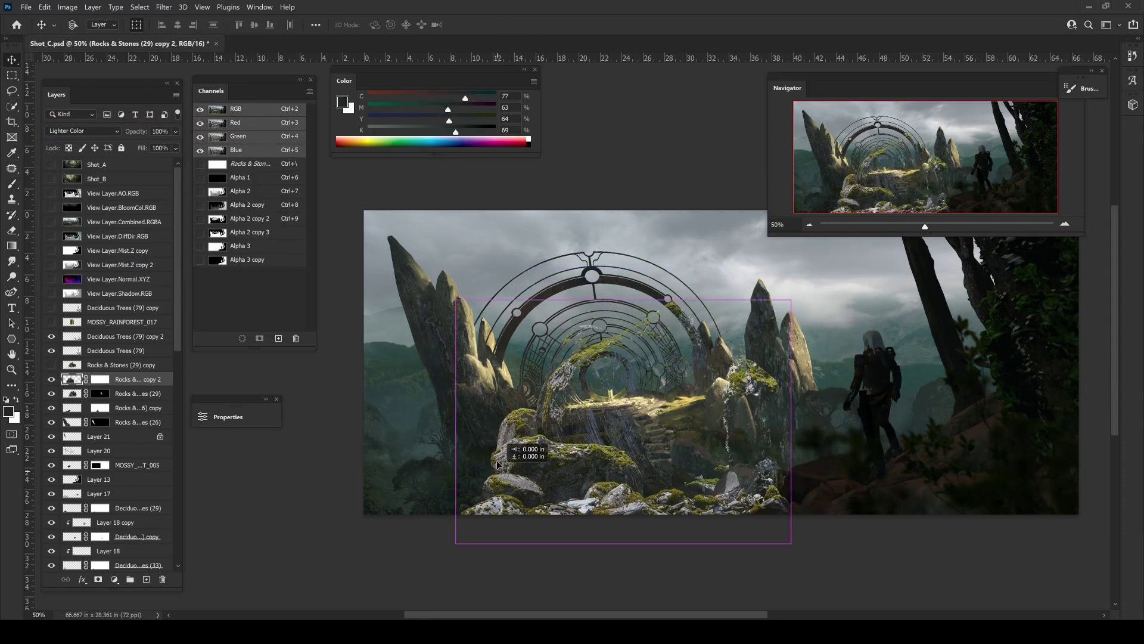
{"action": "left_click_drag", "start_coordinate": [498, 465], "coordinate": [390, 464]}
{"action": "left_click", "coordinate": [83, 131]}
{"action": "left_click", "coordinate": [77, 281]}
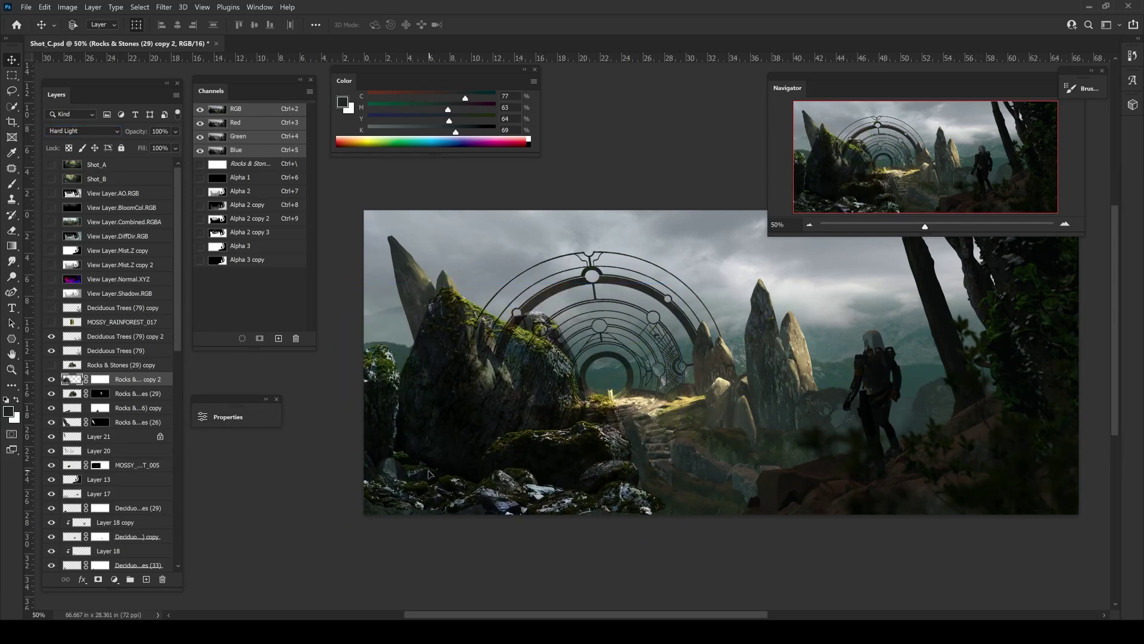
{"action": "key", "text": "shift+plus"}
{"action": "key", "text": "shift+plus"}
{"action": "key", "text": "shift+plus"}
{"action": "left_click_drag", "start_coordinate": [429, 473], "coordinate": [405, 481]}
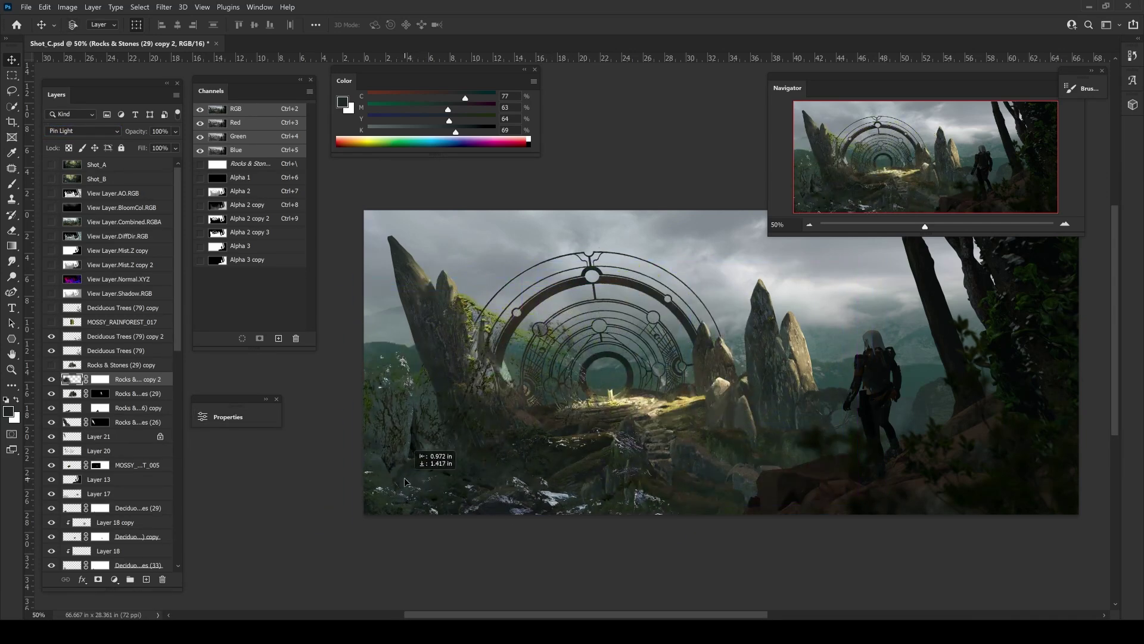
{"action": "key", "text": "shift+plus"}
{"action": "key", "text": "shift+plus"}
- Mask copy 2 and paint out its lower-left rocks on the mask
{"action": "key", "text": "g"}
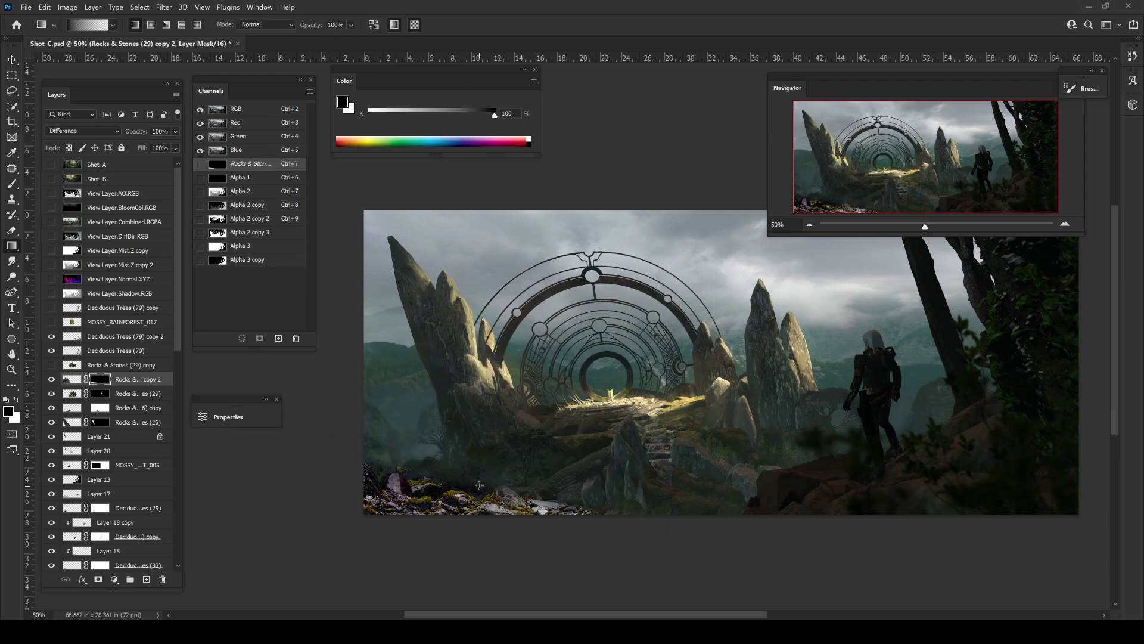
{"action": "left_click", "coordinate": [71, 379]}
{"action": "key", "text": "ctrl+l"}
{"action": "key", "text": "Escape"}
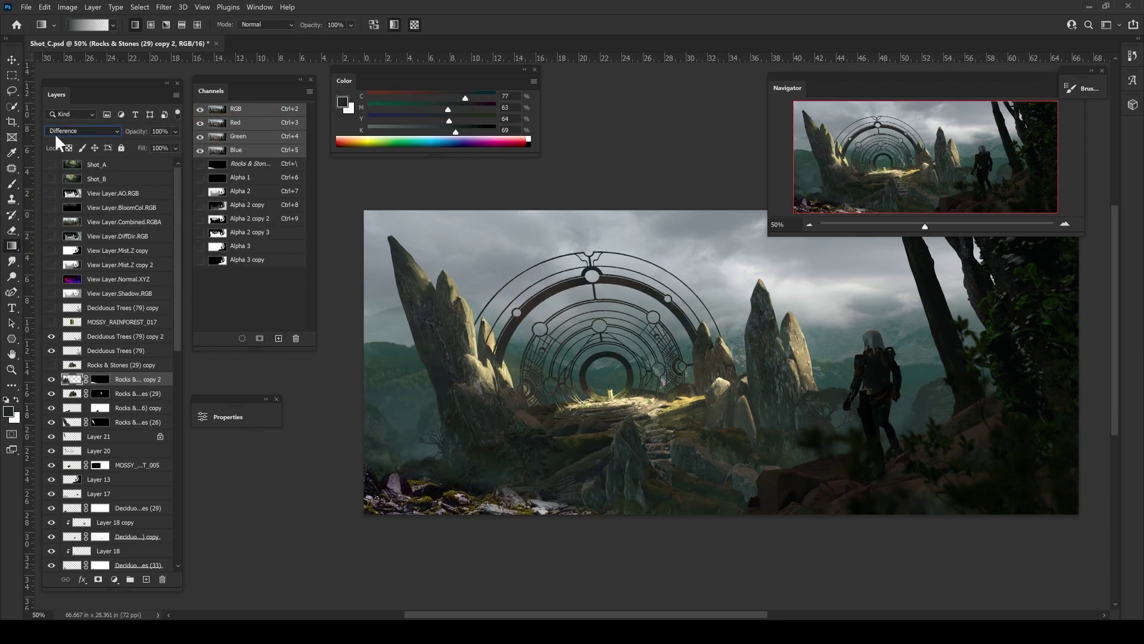
{"action": "key", "text": "ctrl+backslash"}
{"action": "key", "text": "m"}
{"action": "key", "text": "alt+shift+g"}
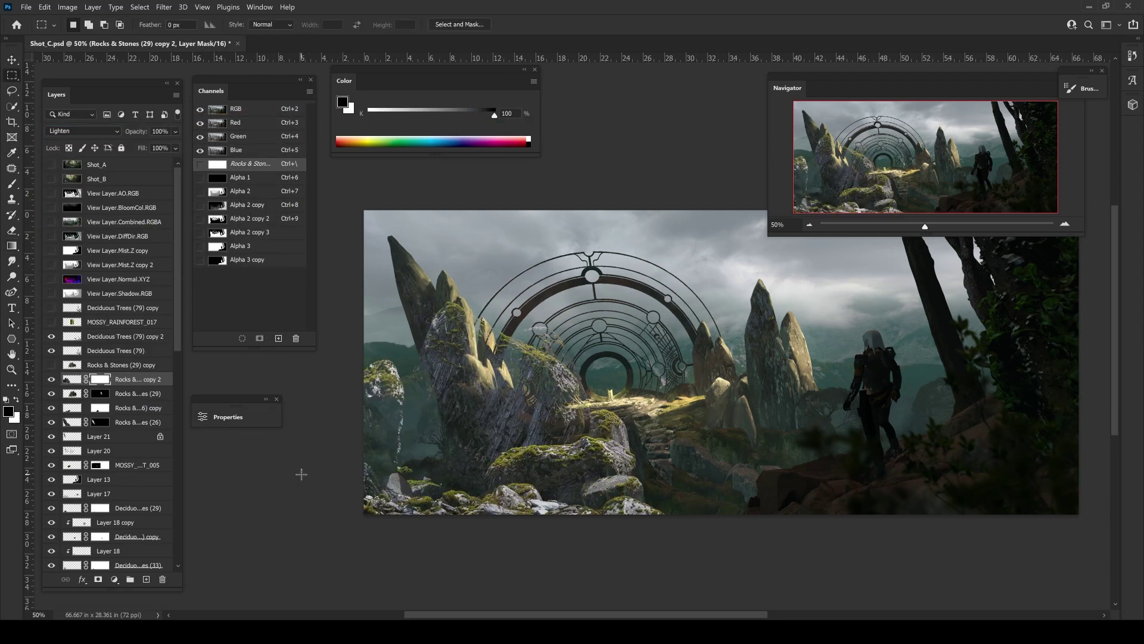
{"action": "key", "text": "b"}
{"action": "mouse_move", "coordinate": [334, 388]}
{"action": "left_mouse_down"}
{"action": "mouse_move", "coordinate": [477, 501]}
{"action": "mouse_move", "coordinate": [608, 441]}
{"action": "left_mouse_up"}
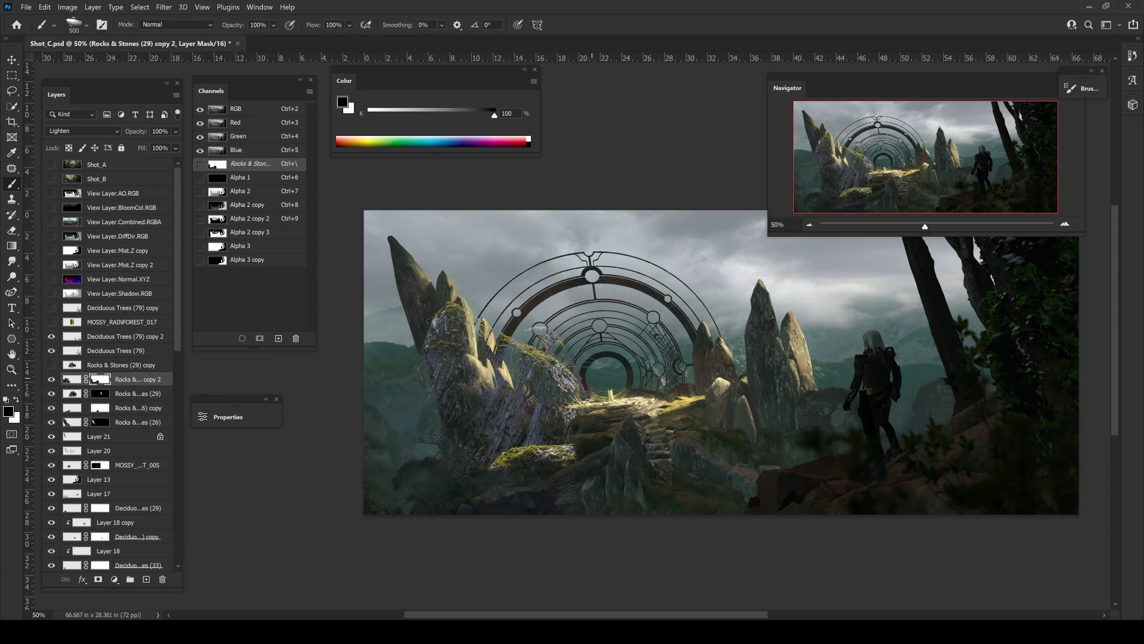
- Duplicate into copy 3 and darken its Levels output to 13–139
{"action": "key", "text": "ctrl+2"}
{"action": "key", "text": "ctrl+j"}
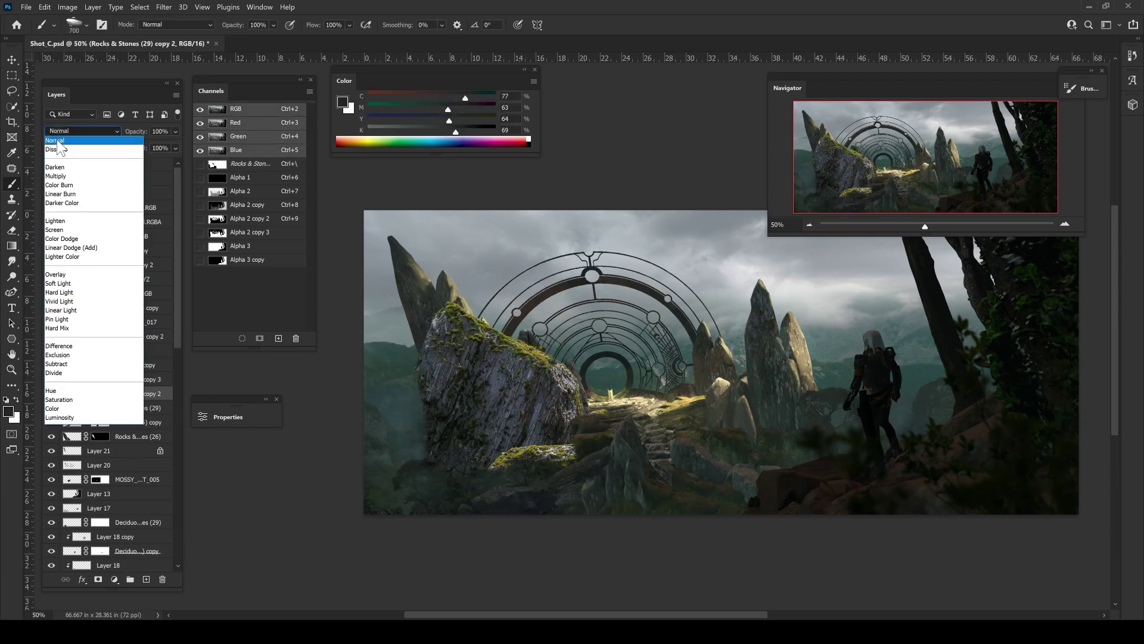
{"action": "key", "text": "ctrl+l"}
{"action": "left_click_drag", "start_coordinate": [192, 303], "coordinate": [144, 303]}
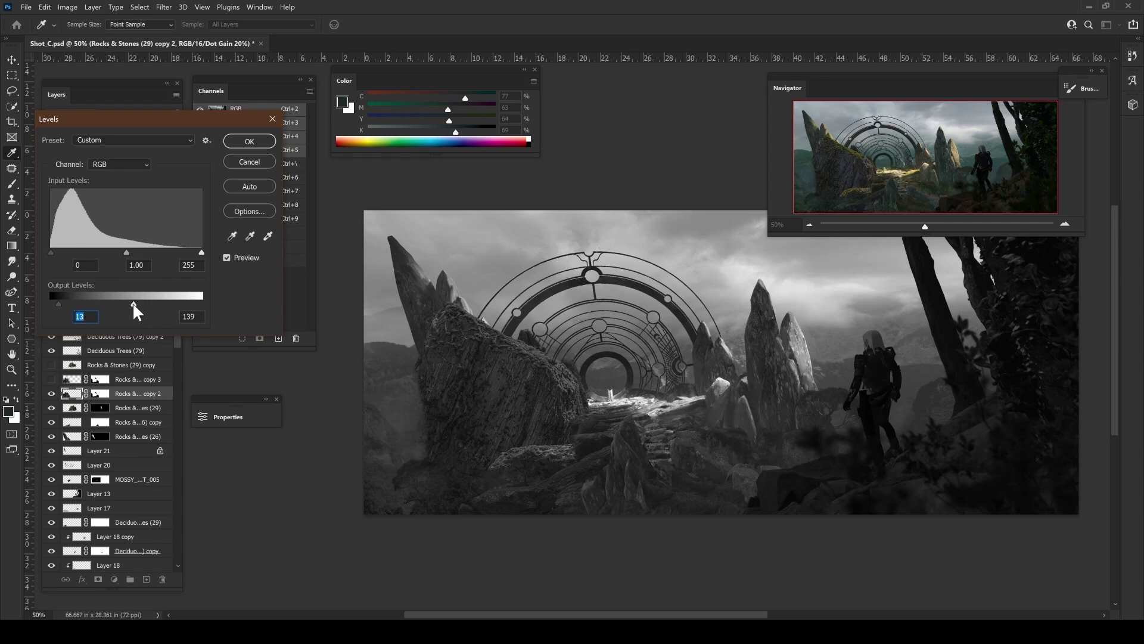
- Commit the darkening Levels and duplicate the boulder into Rocks & Stones (29) copy 4
{"action": "key", "text": "Return"}
{"action": "key", "text": "o"}
{"action": "key", "text": "ctrl+j"}
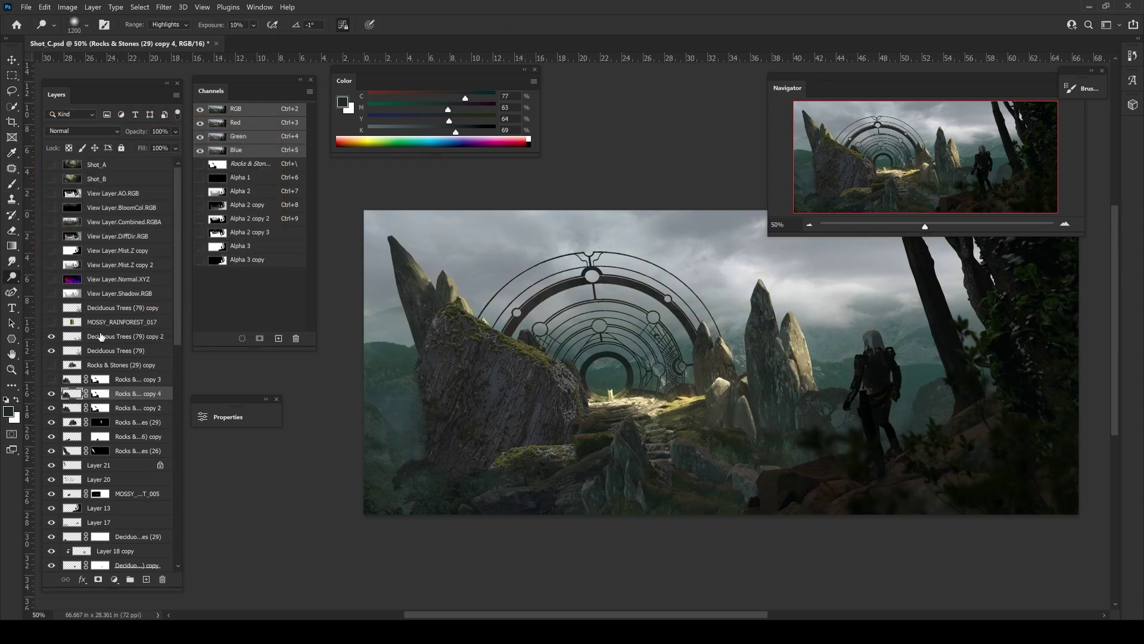
{"action": "key", "text": "m"}
{"action": "left_click", "coordinate": [120, 408]}
{"action": "key", "text": "ctrl+b"}
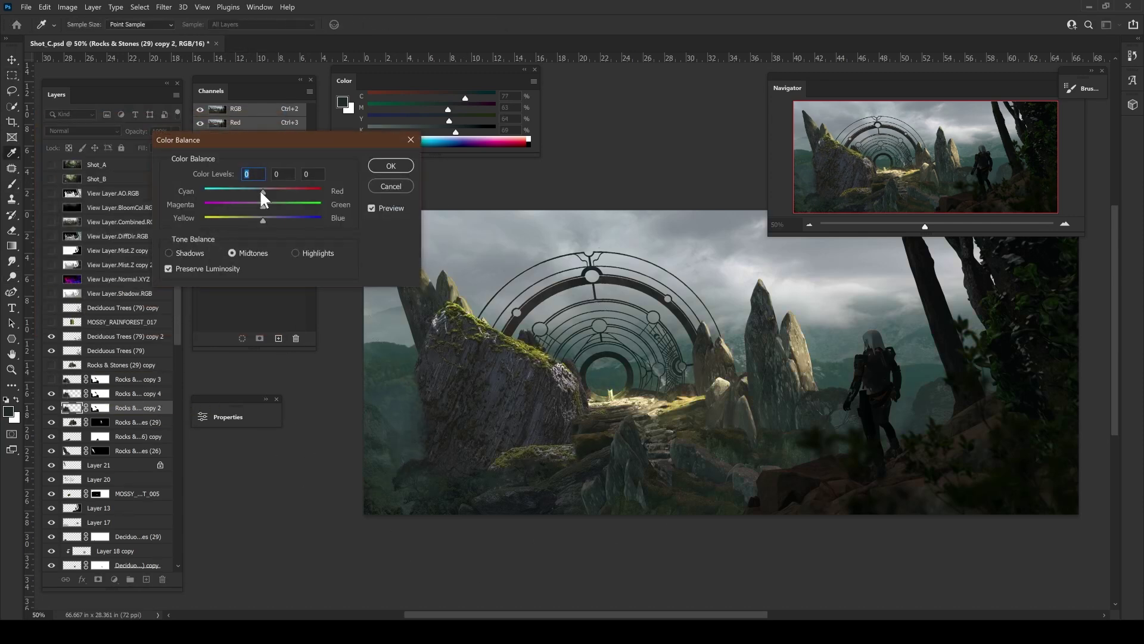
{"action": "key", "text": "Escape"}
{"action": "left_click", "coordinate": [51, 393]}
{"action": "left_click", "coordinate": [119, 394]}
- Shift copy 4's colour balance slightly toward green
{"action": "key", "text": "ctrl+b"}
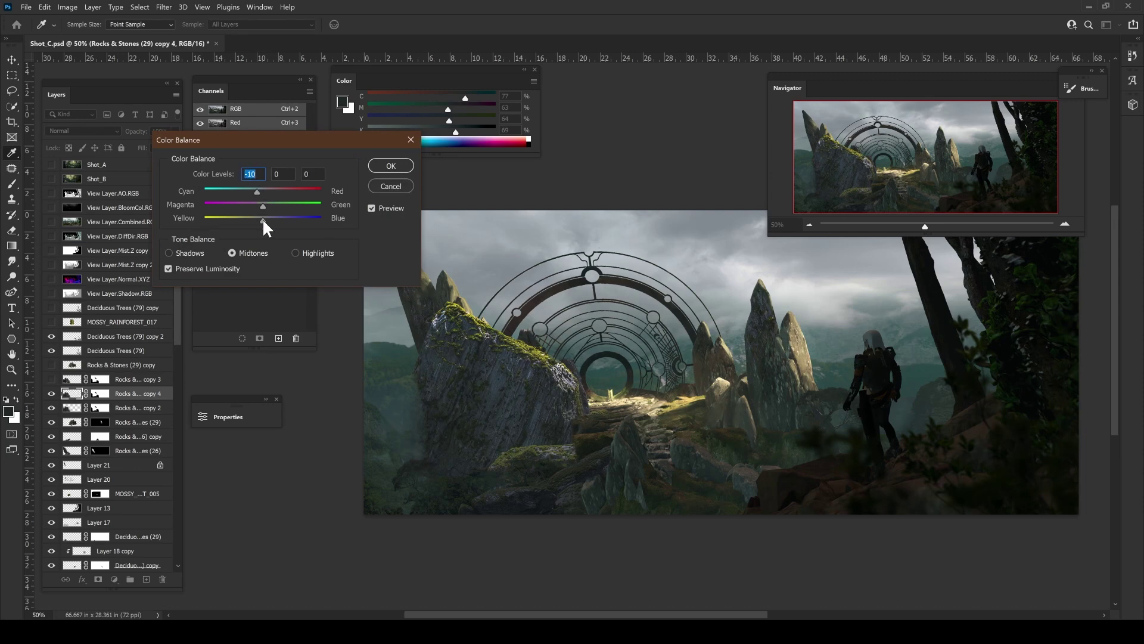
{"action": "key", "text": "Escape"}
{"action": "key", "text": "ctrl+l"}
{"action": "key", "text": "Escape"}
{"action": "key", "text": "ctrl+l"}
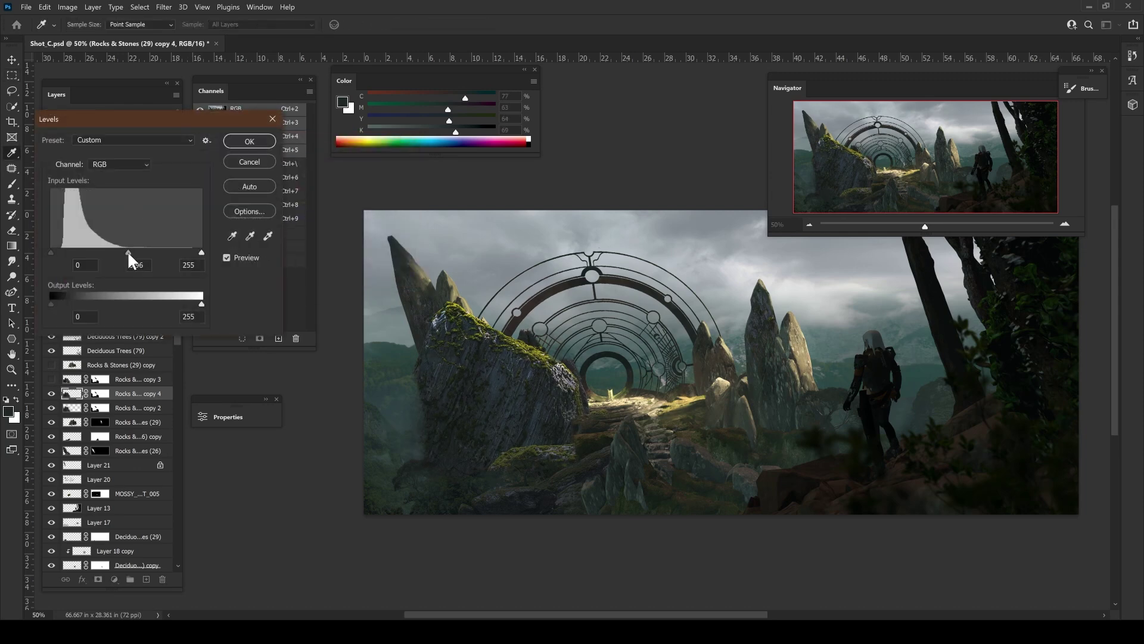
{"action": "key", "text": "Escape"}
{"action": "key", "text": "b"}
{"action": "left_click", "coordinate": [100, 393]}
{"action": "left_click", "coordinate": [51, 408]}
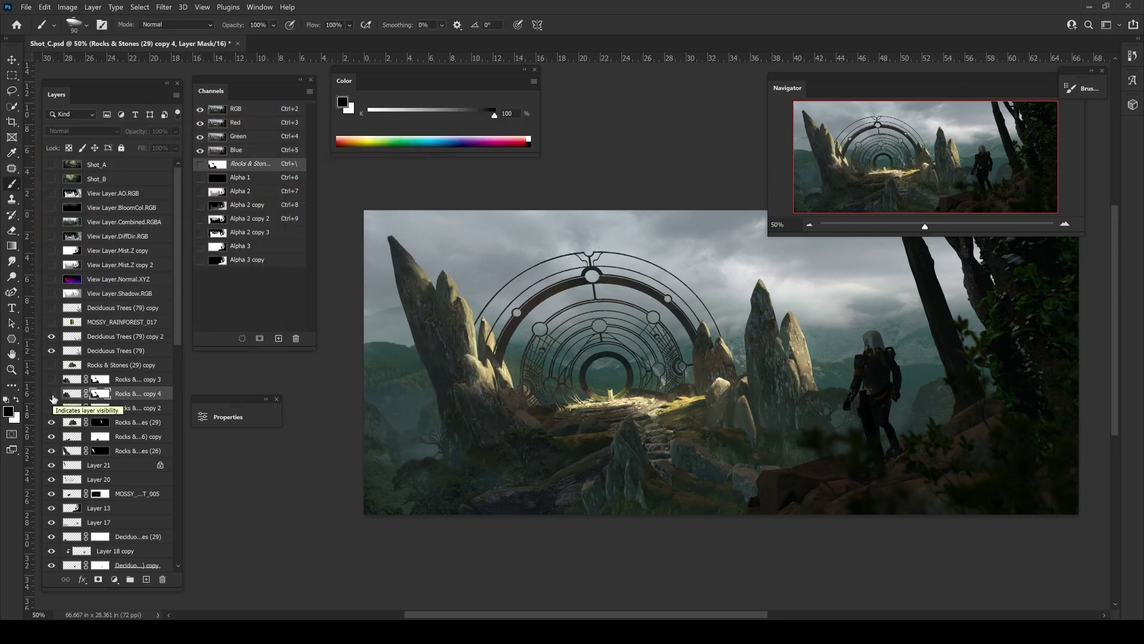
{"action": "left_click", "coordinate": [73, 395]}
{"action": "key", "text": "ctrl+b"}
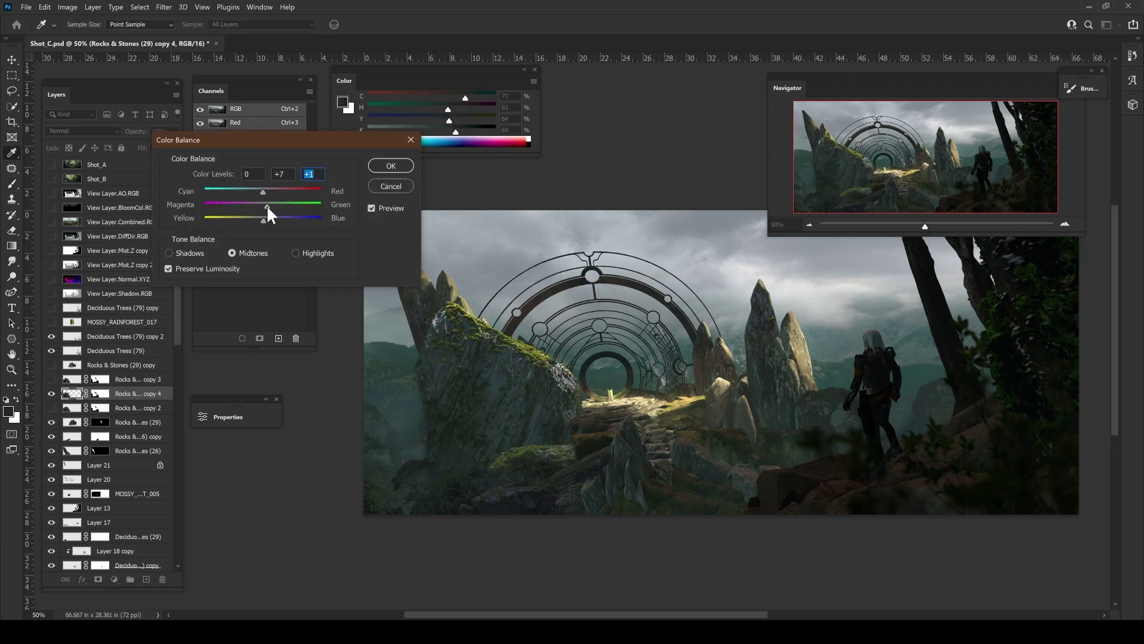
{"action": "key", "text": "Return"}
- Paint copy 4's mask black to hide the rocks at the lower left
{"action": "key", "text": "b"}
{"action": "left_click", "coordinate": [100, 394]}
{"action": "left_click_drag", "start_coordinate": [338, 379], "coordinate": [334, 374]}
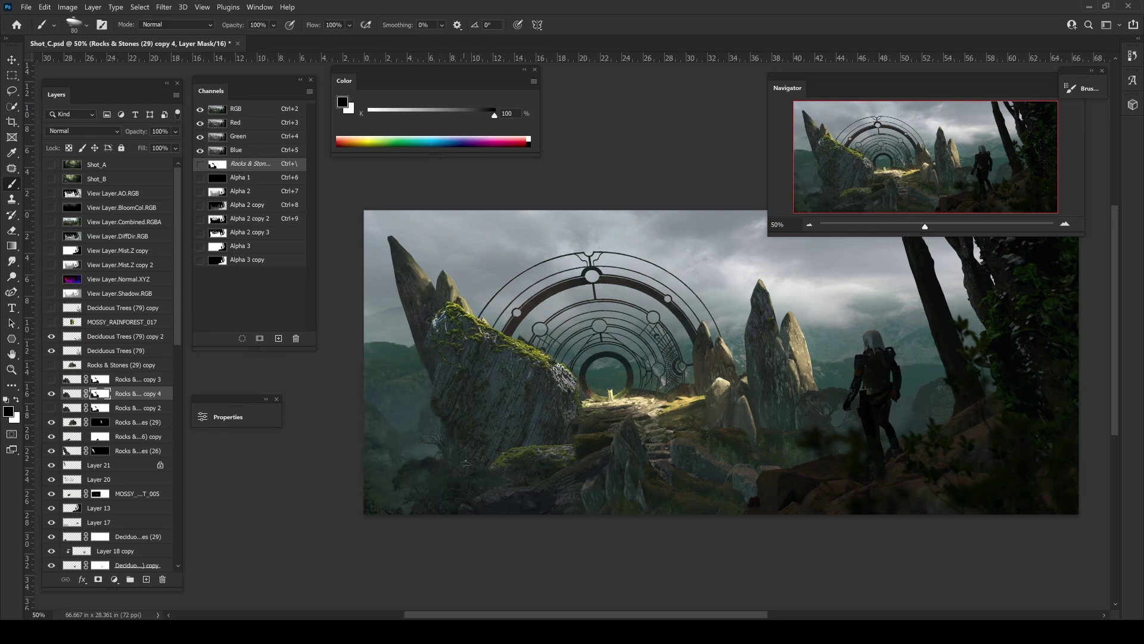
{"action": "key", "text": "bracketright"}
{"action": "key", "text": "bracketright"}
{"action": "key", "text": "bracketright"}
{"action": "left_click", "coordinate": [549, 466]}
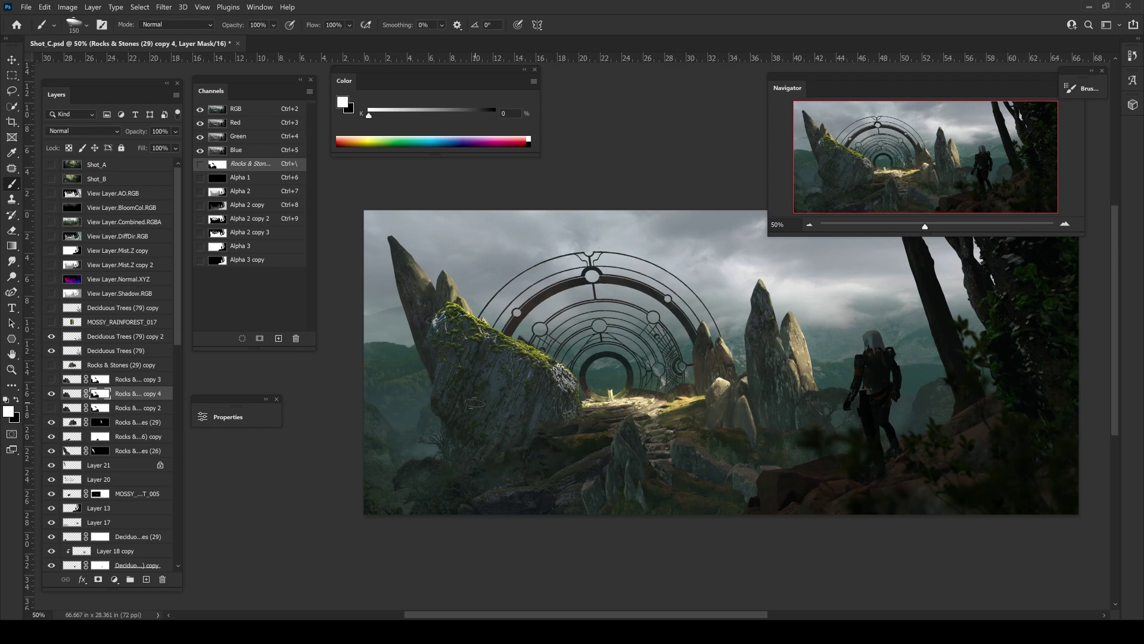
- Duplicate copy 4 into copy 5 and move it up and left
{"action": "left_click", "coordinate": [71, 393]}
{"action": "key", "text": "v"}
{"action": "left_click_drag", "start_coordinate": [566, 483], "coordinate": [451, 440]}
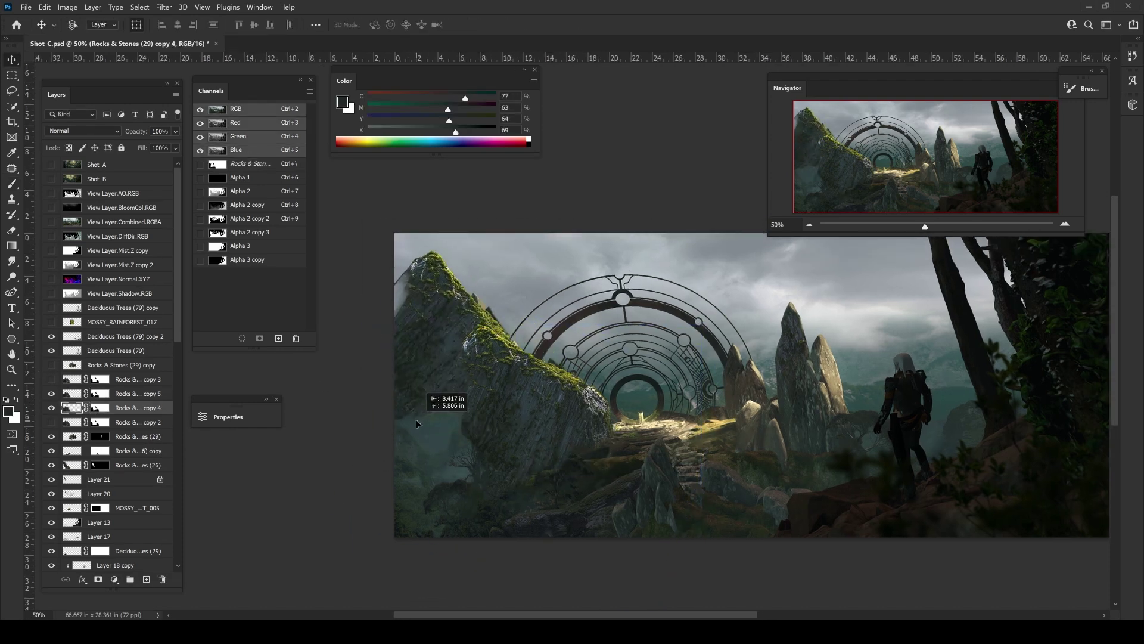
{"action": "left_click", "coordinate": [51, 407]}
{"action": "left_click", "coordinate": [100, 394]}
{"action": "key", "text": "b"}
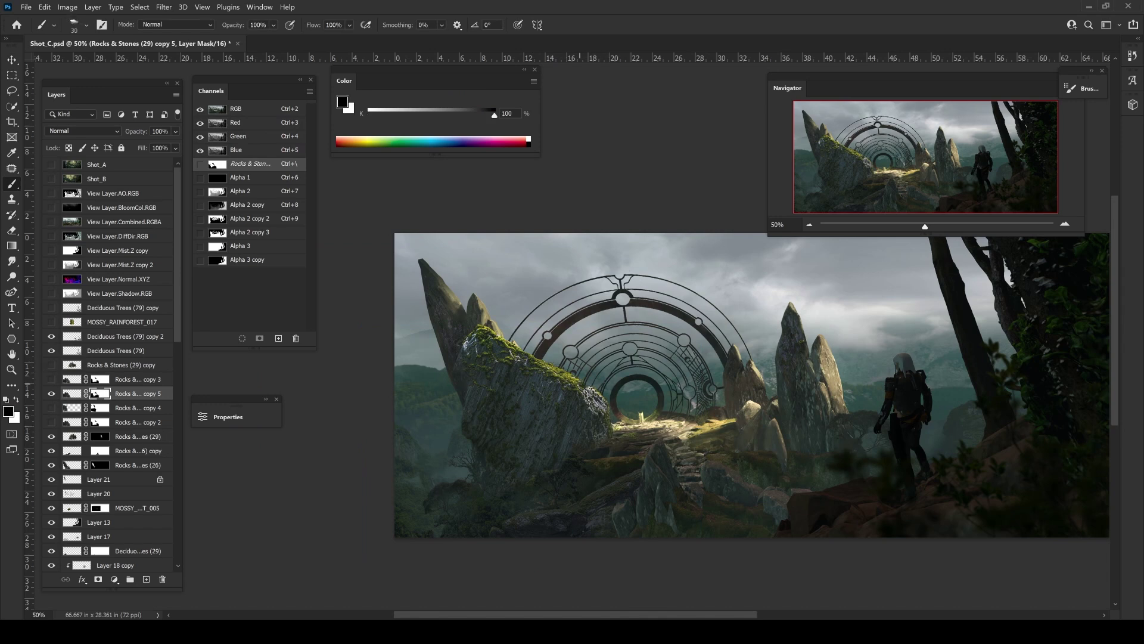
{"action": "left_click", "coordinate": [51, 408]}
{"action": "left_click", "coordinate": [100, 408]}
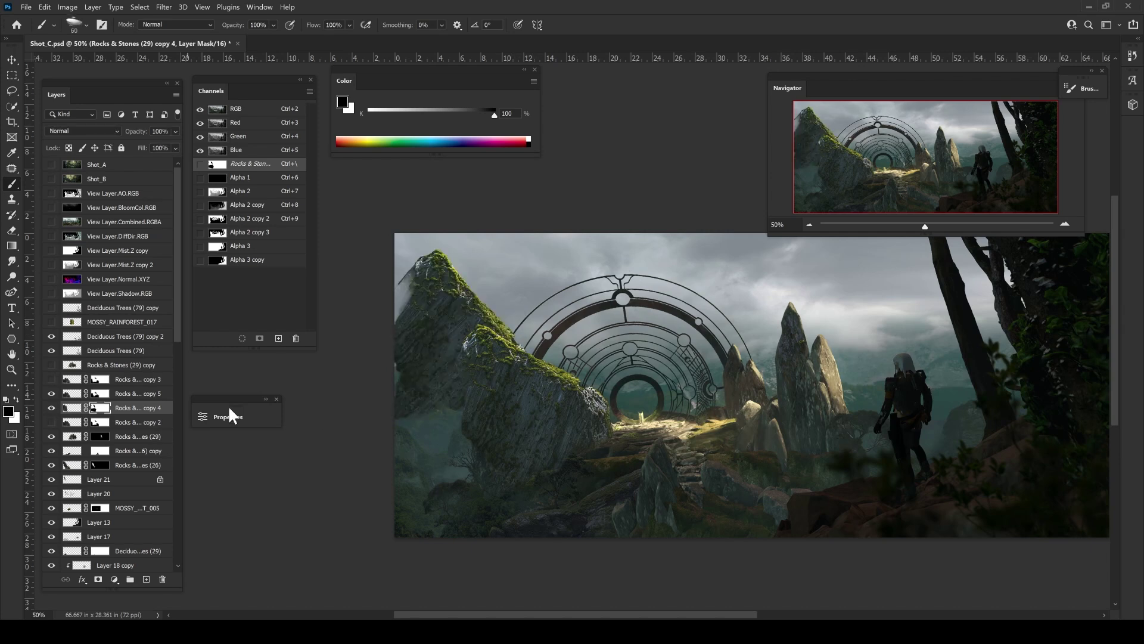
- Trim the spike's left edge by lasso-filling copy 4's mask black, then refine its upper-left edge
{"action": "key", "text": "l"}
{"action": "left_click_drag", "start_coordinate": [390, 232], "coordinate": [306, 437]}
{"action": "key", "text": "alt+BackSpace"}
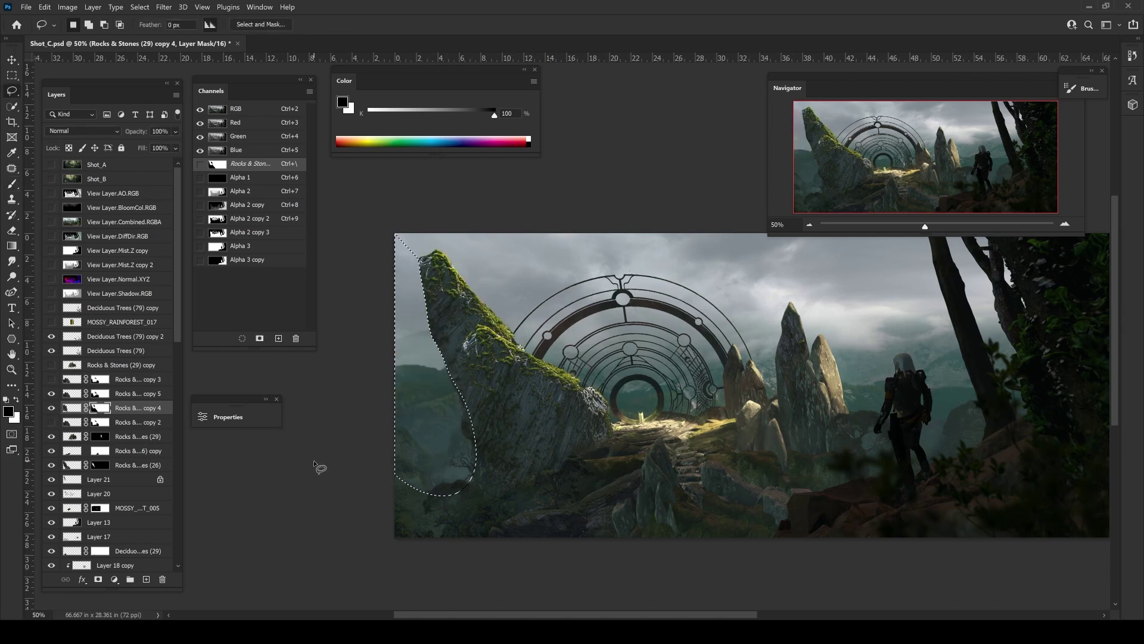
{"action": "key", "text": "ctrl+d"}
{"action": "key", "text": "b"}
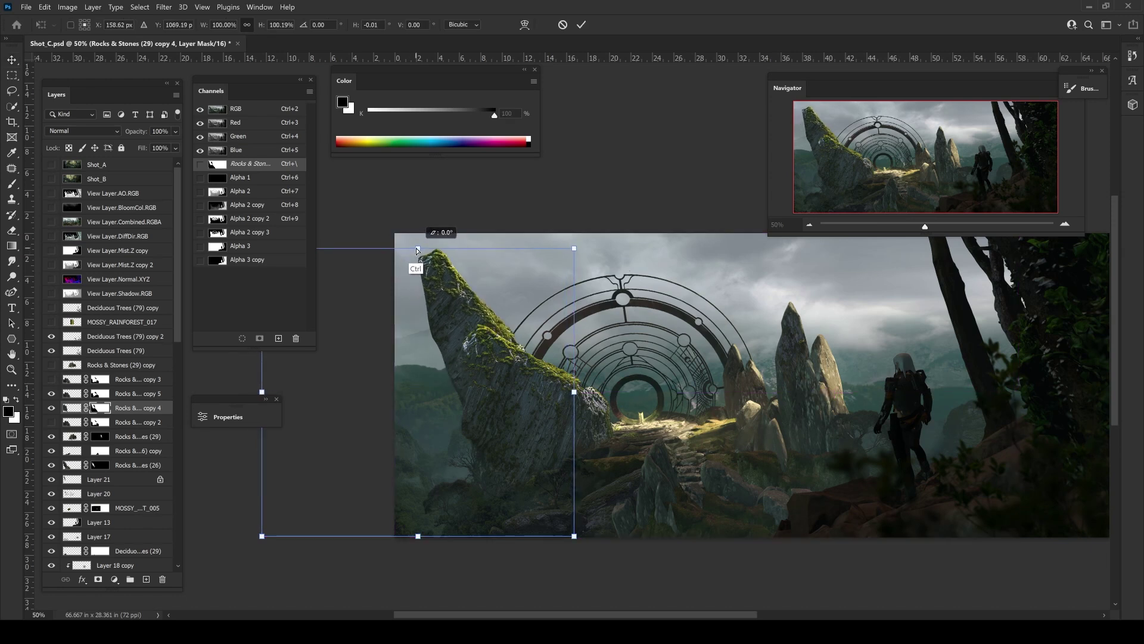
{"action": "left_click_drag", "start_coordinate": [418, 260], "coordinate": [414, 242]}
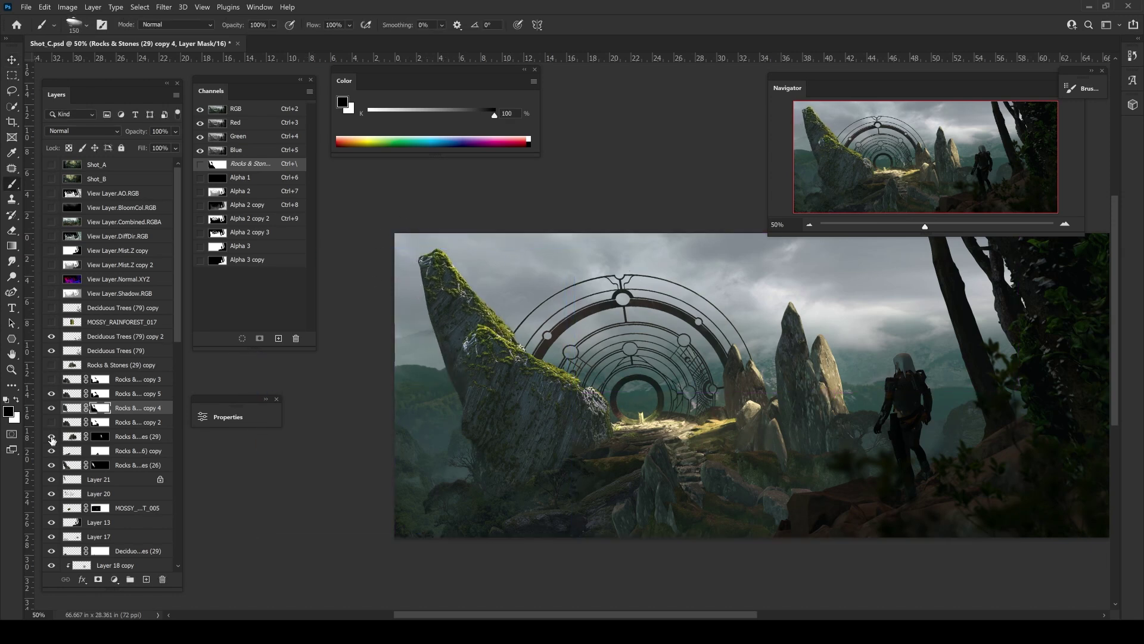
- Add Layer 22 and paint a faint light haze with a small 10% opacity brush
{"action": "left_click", "coordinate": [72, 436]}
{"action": "left_click", "coordinate": [146, 579]}
{"action": "right_click", "coordinate": [453, 179]}
{"action": "key", "text": "Escape"}
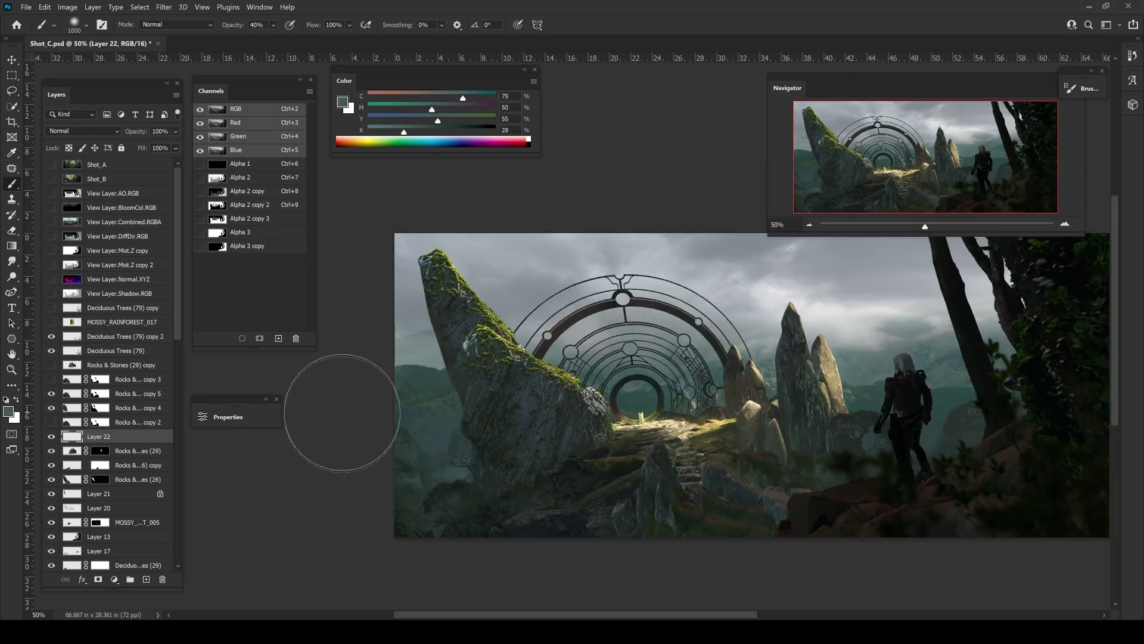
{"action": "key", "text": "4"}
{"action": "key", "text": "bracketleft"}
{"action": "key", "text": "1"}
{"action": "left_click", "coordinate": [429, 358], "text": "alt"}
{"action": "left_click_drag", "start_coordinate": [430, 403], "coordinate": [443, 407]}
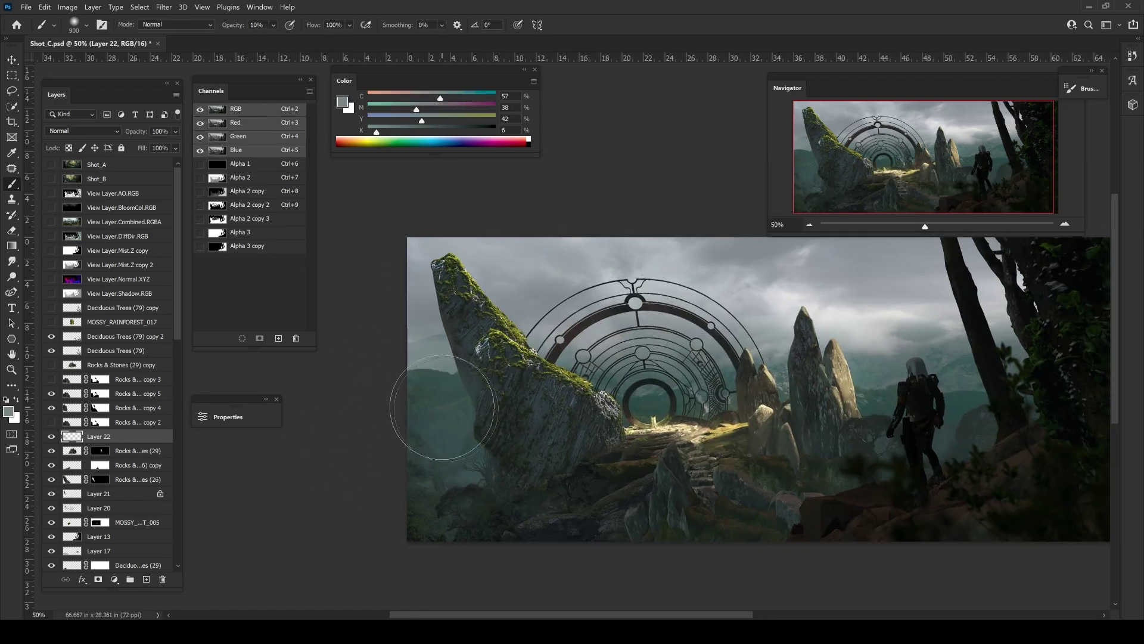
- Add a new layer over the leaning rock and choose a textured moss brush tip
{"action": "left_click", "coordinate": [121, 398]}
{"action": "left_click", "coordinate": [146, 580]}
{"action": "key", "text": "ctrl+plus"}
{"action": "key", "text": "shift+b"}
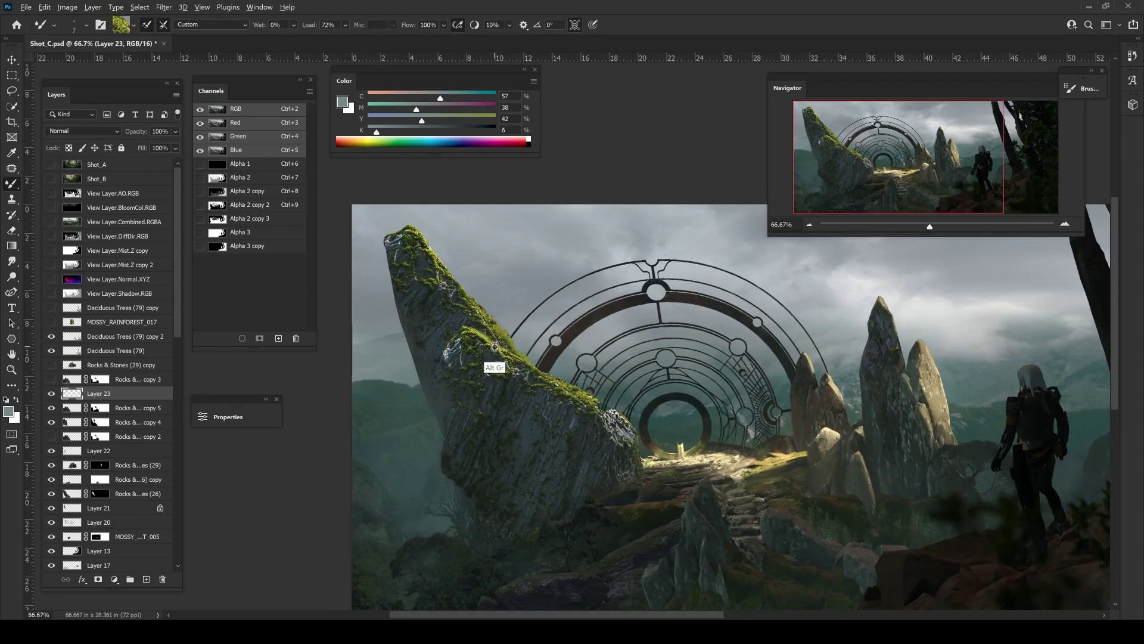
{"action": "key", "text": "shift+b"}
{"action": "right_click", "coordinate": [456, 173]}
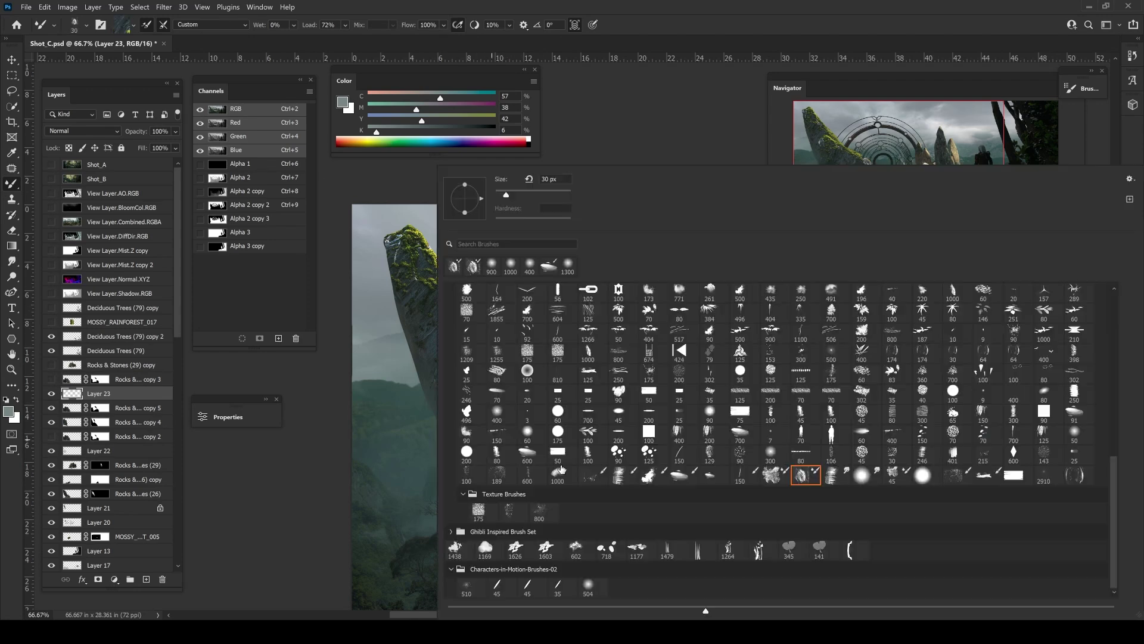
{"action": "double_click", "coordinate": [800, 474]}
- Sample moss greens and rock greys at 40% opacity to build moss along the ridge
{"action": "left_click", "coordinate": [450, 357], "text": "alt"}
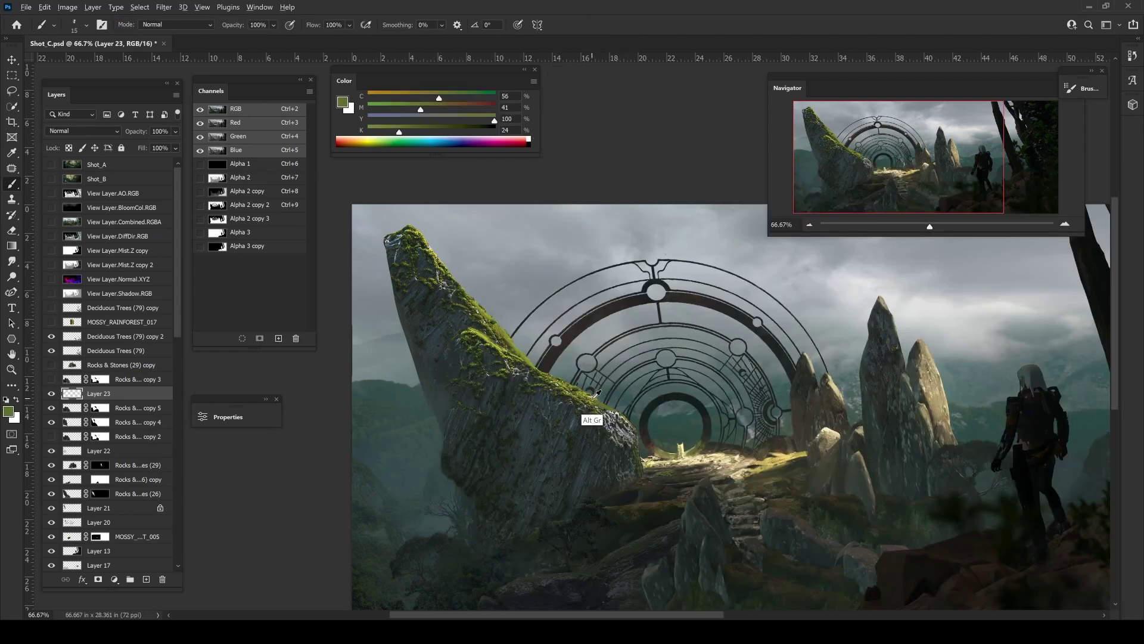
{"action": "left_click", "coordinate": [586, 417], "text": "alt"}
{"action": "key", "text": "bracketright"}
{"action": "key", "text": "4"}
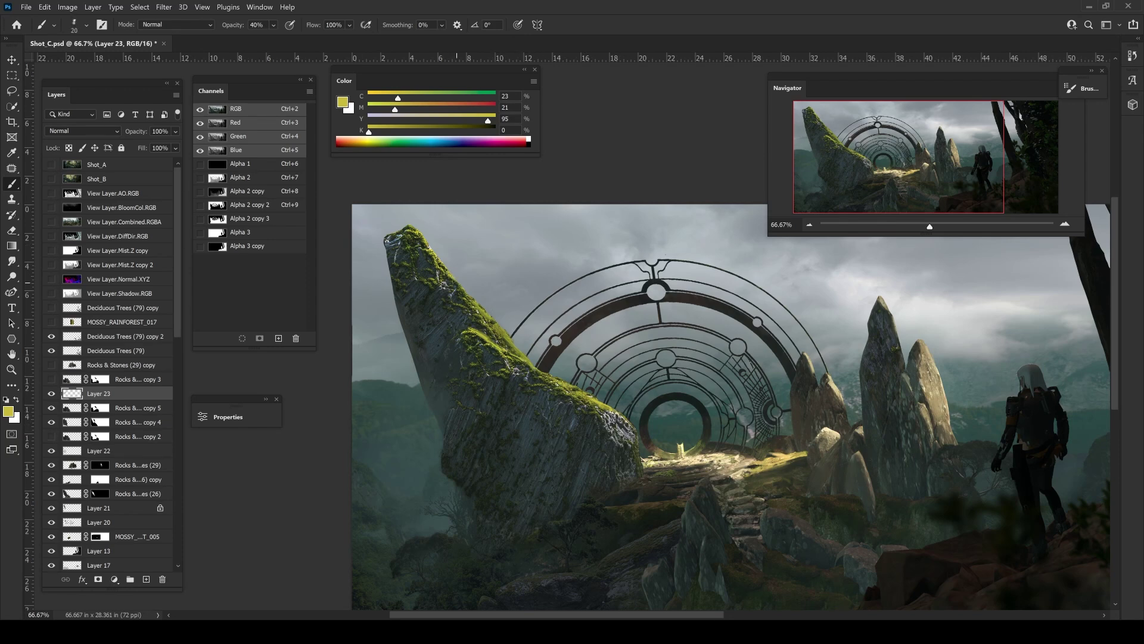
{"action": "left_click", "coordinate": [431, 272], "text": "alt"}
{"action": "key", "text": "bracketright"}
{"action": "key", "text": "bracketright"}
{"action": "key", "text": "bracketright"}
{"action": "left_click", "coordinate": [431, 271], "text": "alt"}
{"action": "left_click", "coordinate": [393, 240], "text": "alt"}
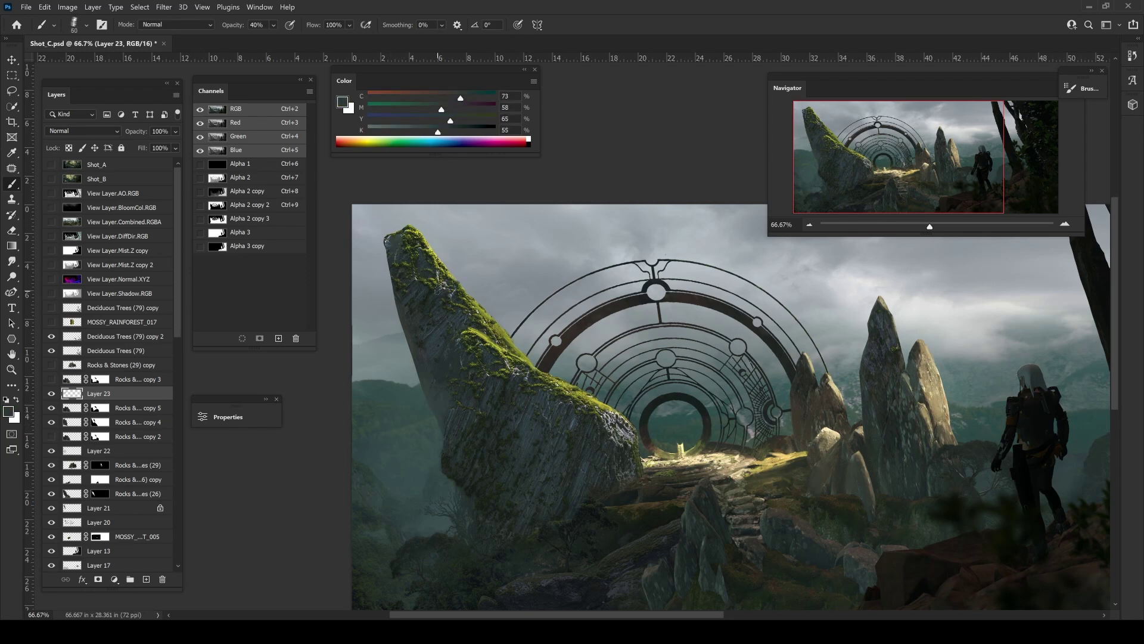
{"action": "key", "text": "ctrl+minus"}
{"action": "key", "text": "0"}
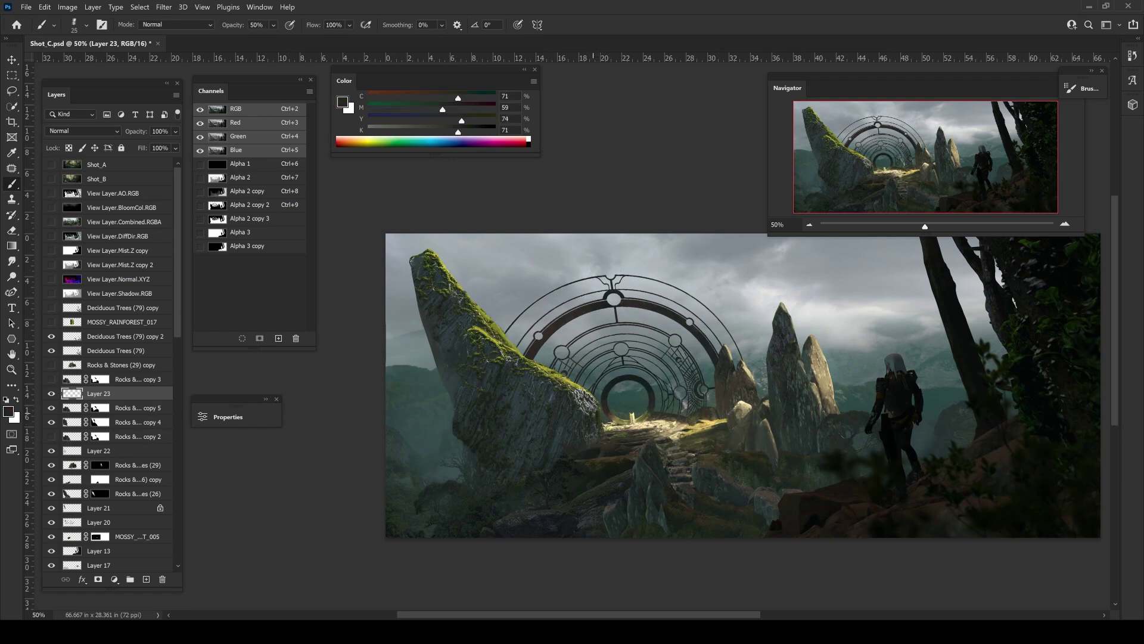
- Add Layer 24 in Lighten mode and load a huge soft grey-green brush
{"action": "left_click", "coordinate": [146, 579]}
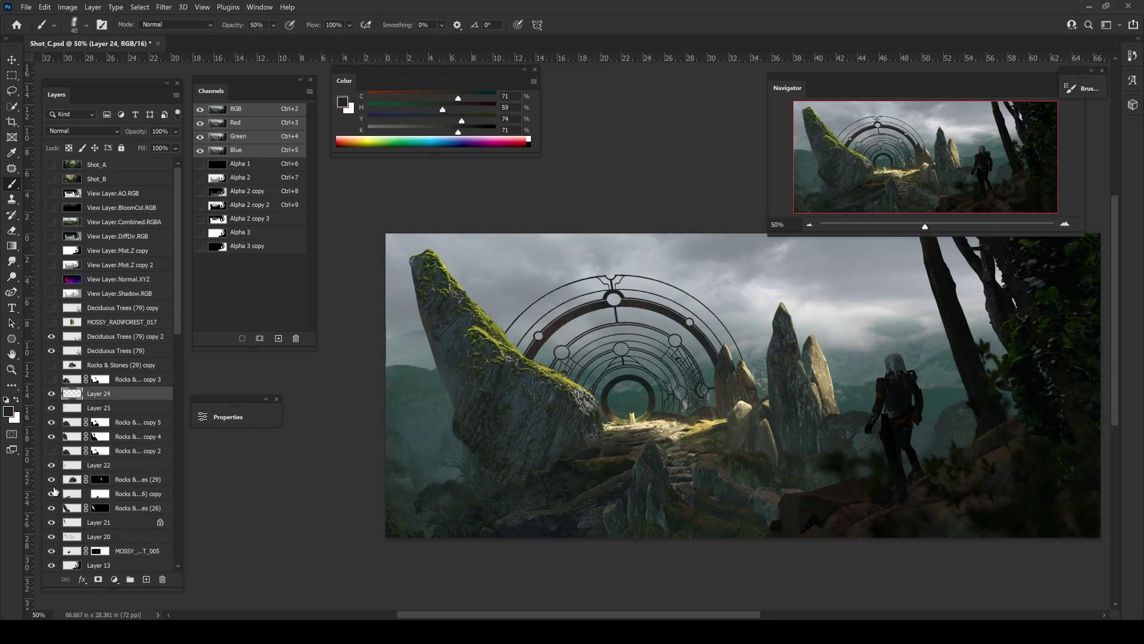
{"action": "left_click_drag", "start_coordinate": [101, 566], "coordinate": [98, 358]}
{"action": "left_click", "coordinate": [84, 131]}
{"action": "left_click", "coordinate": [72, 214]}
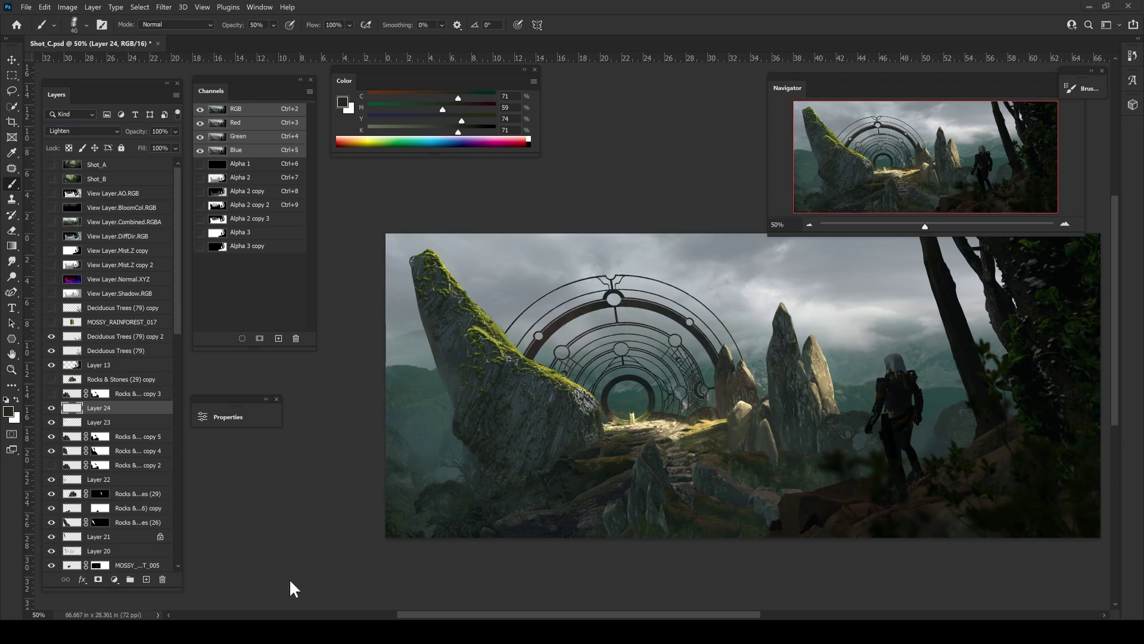
{"action": "key", "text": "4"}
{"action": "left_click", "coordinate": [417, 325], "text": "alt"}
{"action": "key", "text": "1"}
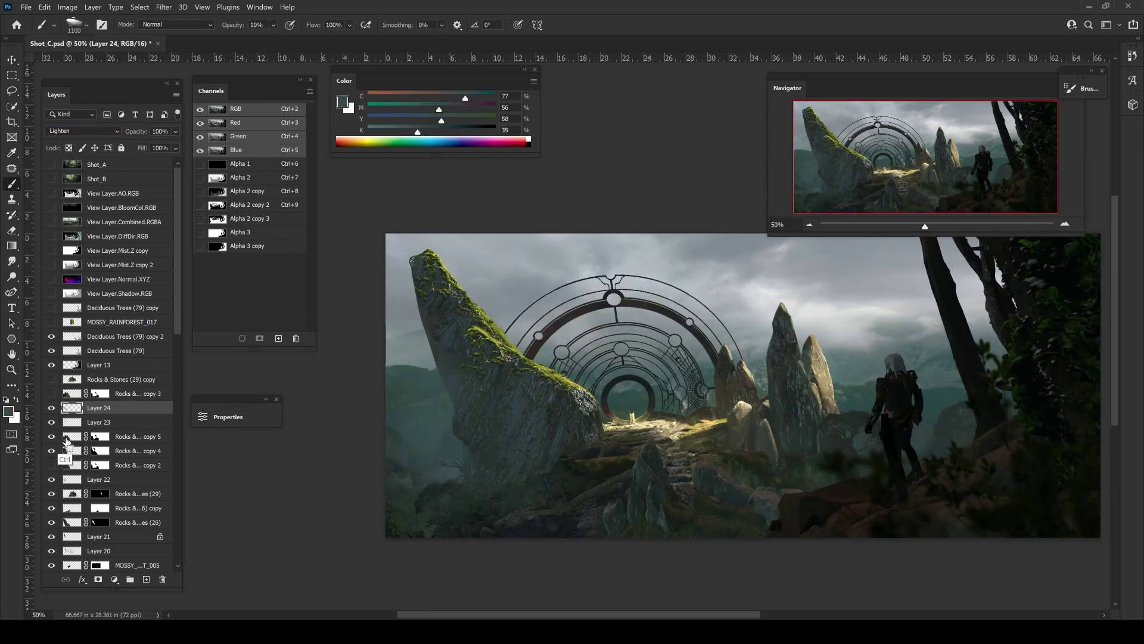
- Duplicate the rocks layer and clip a new Darken-mode Layer 25 to it
{"action": "key", "text": "m"}
{"action": "left_click", "coordinate": [119, 436]}
{"action": "key", "text": "ctrl+j"}
{"action": "right_click", "coordinate": [119, 436]}
{"action": "left_click", "coordinate": [239, 467]}
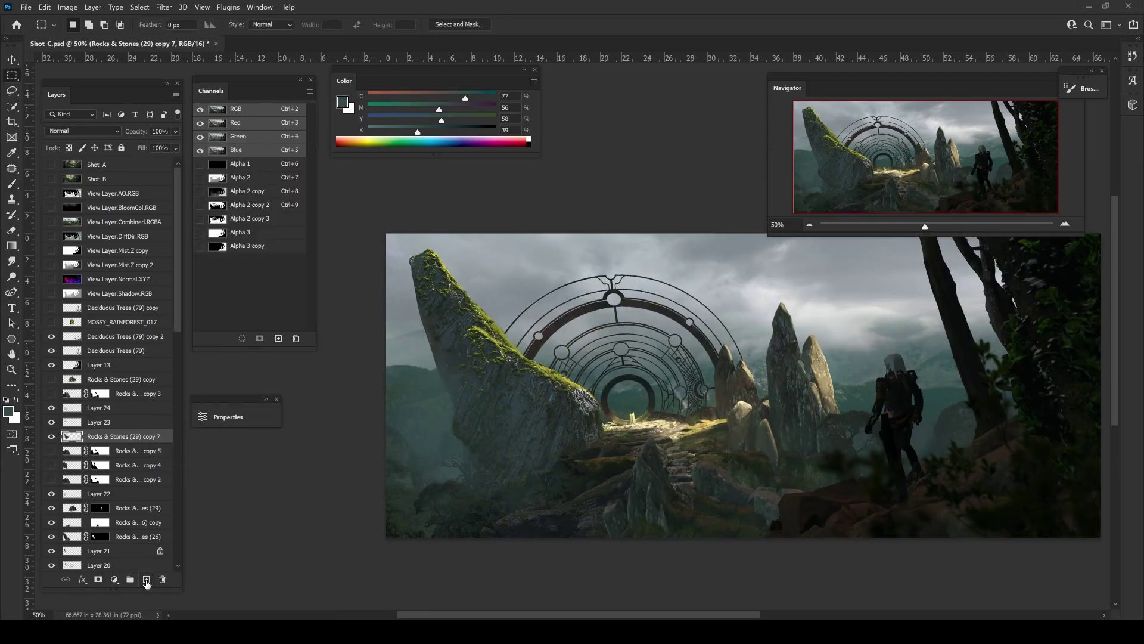
{"action": "left_click", "coordinate": [146, 579]}
{"action": "key", "text": "ctrl+alt+g"}
{"action": "left_click", "coordinate": [83, 131]}
{"action": "left_click", "coordinate": [66, 170]}
{"action": "key", "text": "b"}
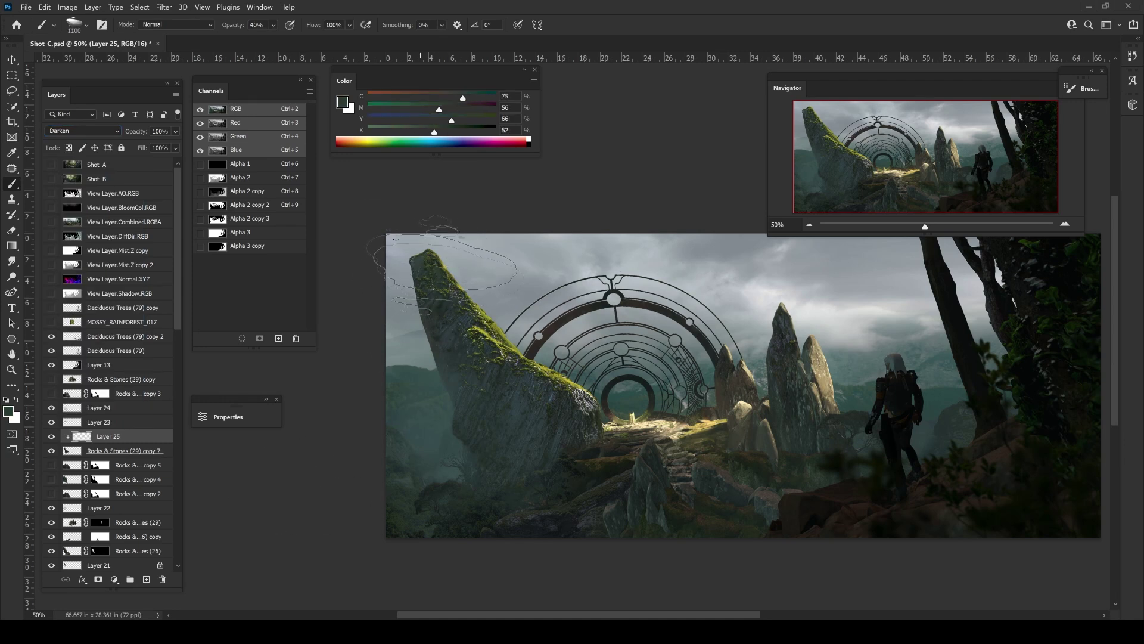
{"action": "key", "text": "bracketleft"}
{"action": "key", "text": "bracketleft"}
{"action": "key", "text": "bracketleft"}
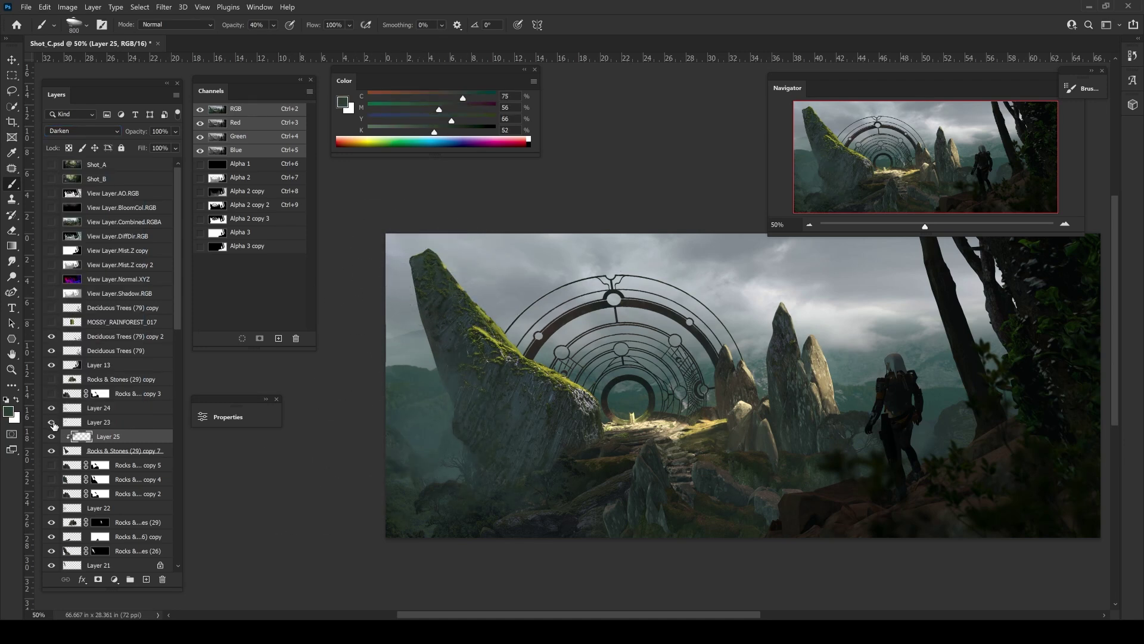
- Erase parts of Layer 23 with a 250 px eraser
{"action": "key", "text": "e"}
{"action": "left_click", "coordinate": [83, 422]}
{"action": "key", "text": "bracketleft"}
{"action": "key", "text": "bracketleft"}
{"action": "key", "text": "bracketleft"}
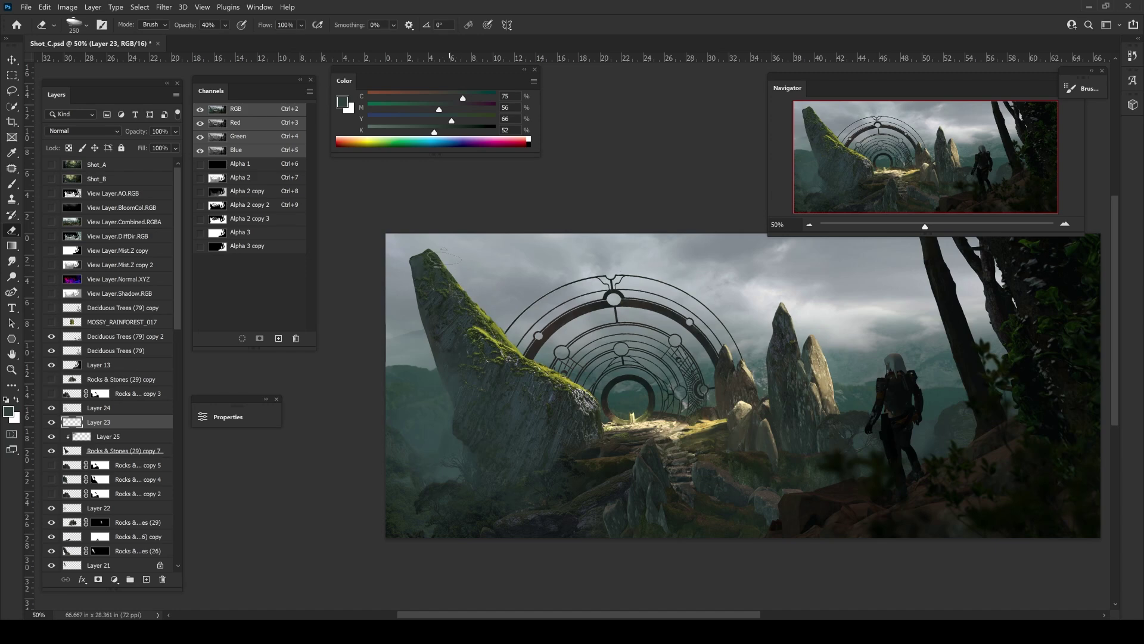
{"action": "key", "text": "b"}
{"action": "key", "text": "alt+bracketright"}
- Sample light grey mist on Layer 24, then begin transforming Rocks & Stones copy 5
{"action": "left_click", "coordinate": [417, 251], "text": "alt"}
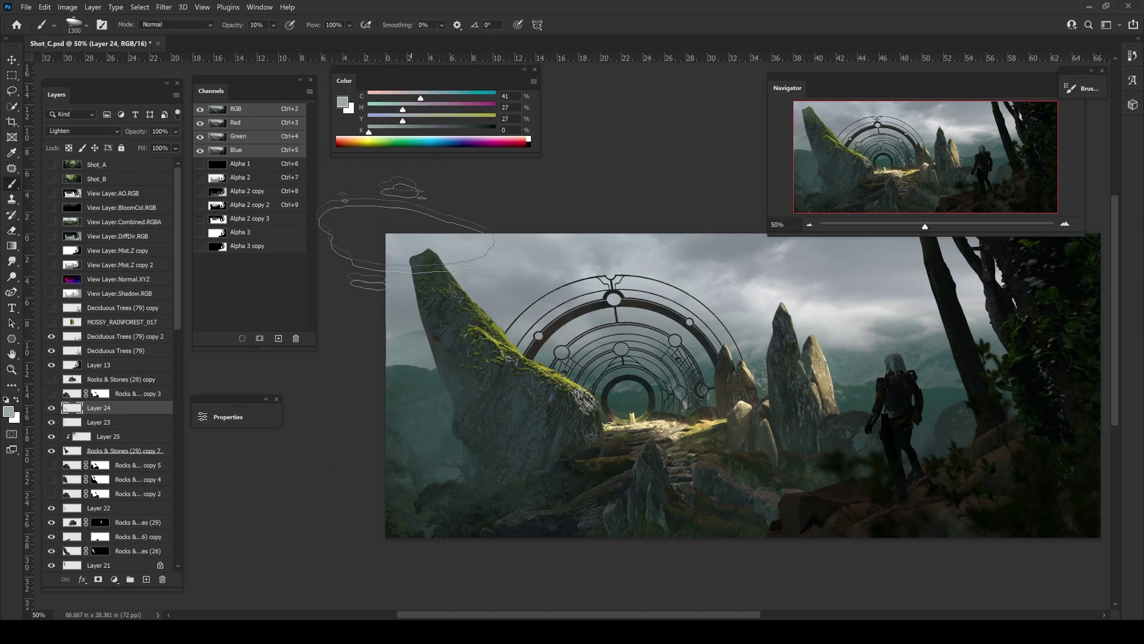
{"action": "key", "text": "ctrl+minus"}
{"action": "key", "text": "ctrl+plus"}
{"action": "key", "text": "m"}
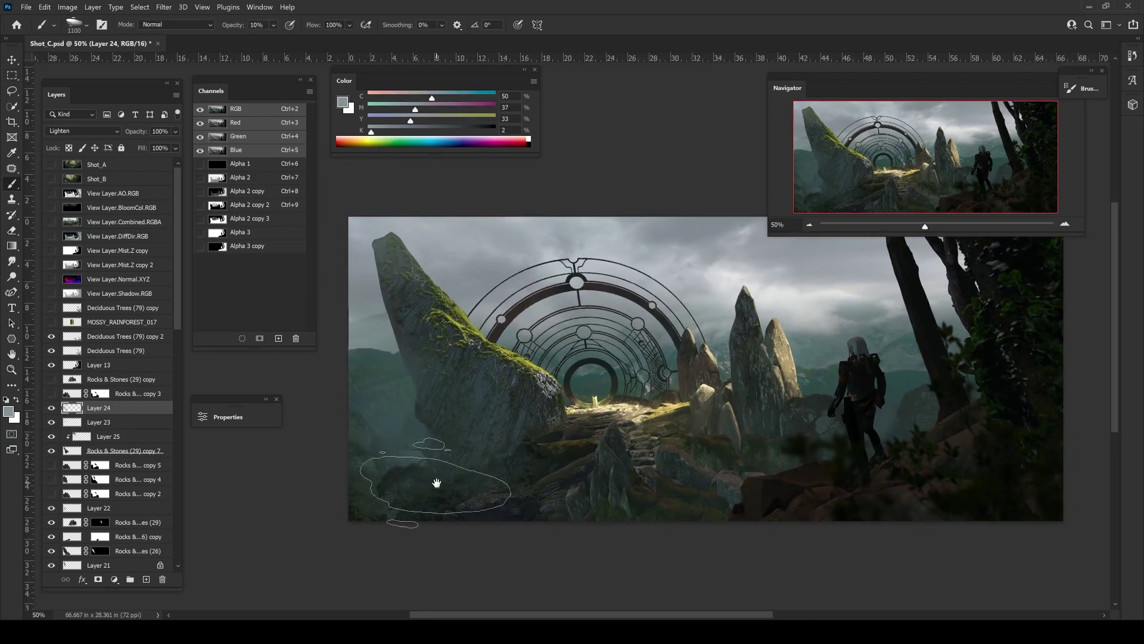
{"action": "left_click", "coordinate": [71, 465]}
{"action": "key", "text": "ctrl+t"}
- Shrink and place Rocks & Stones copy 5 beside the arch, right of the path
{"action": "left_click_drag", "start_coordinate": [727, 506], "coordinate": [686, 429]}
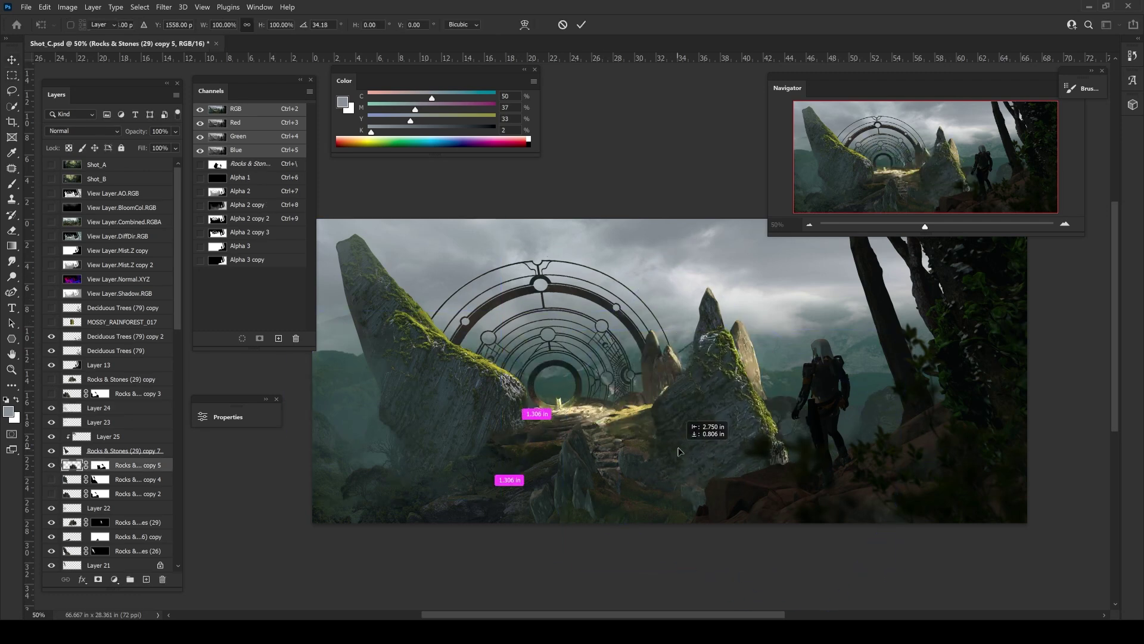
{"action": "mouse_move", "coordinate": [509, 328]}
{"action": "left_mouse_down"}
{"action": "mouse_move", "coordinate": [527, 344]}
{"action": "mouse_move", "coordinate": [512, 337]}
{"action": "left_mouse_up"}
{"action": "key", "text": "Return"}
{"action": "key", "text": "b"}
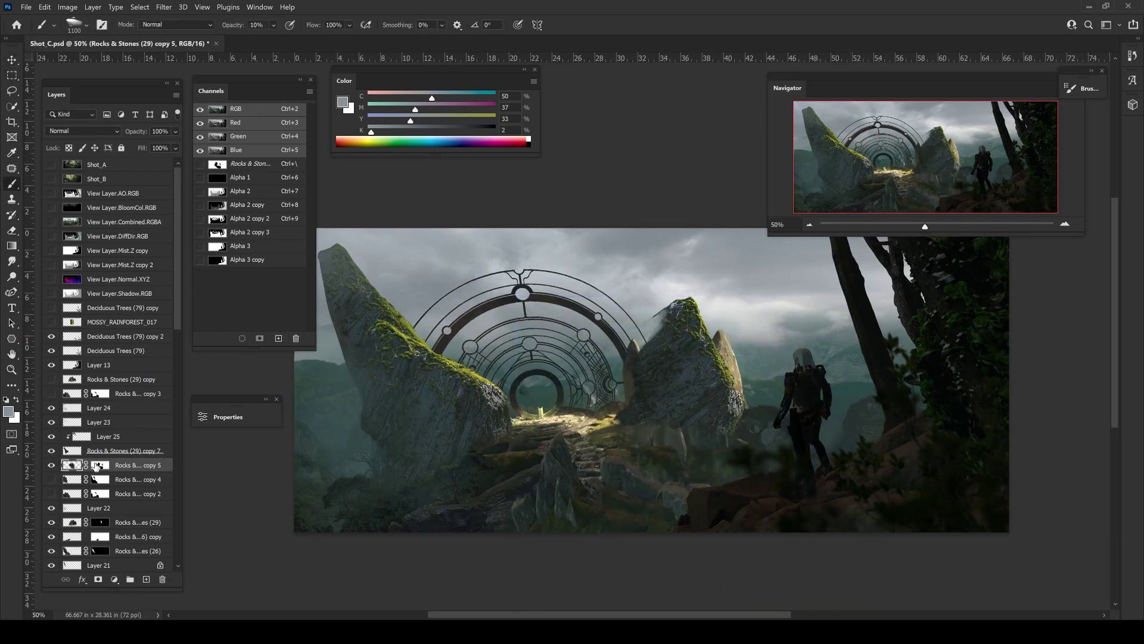
{"action": "key", "text": "ctrl+backslash"}
{"action": "key", "text": "d"}
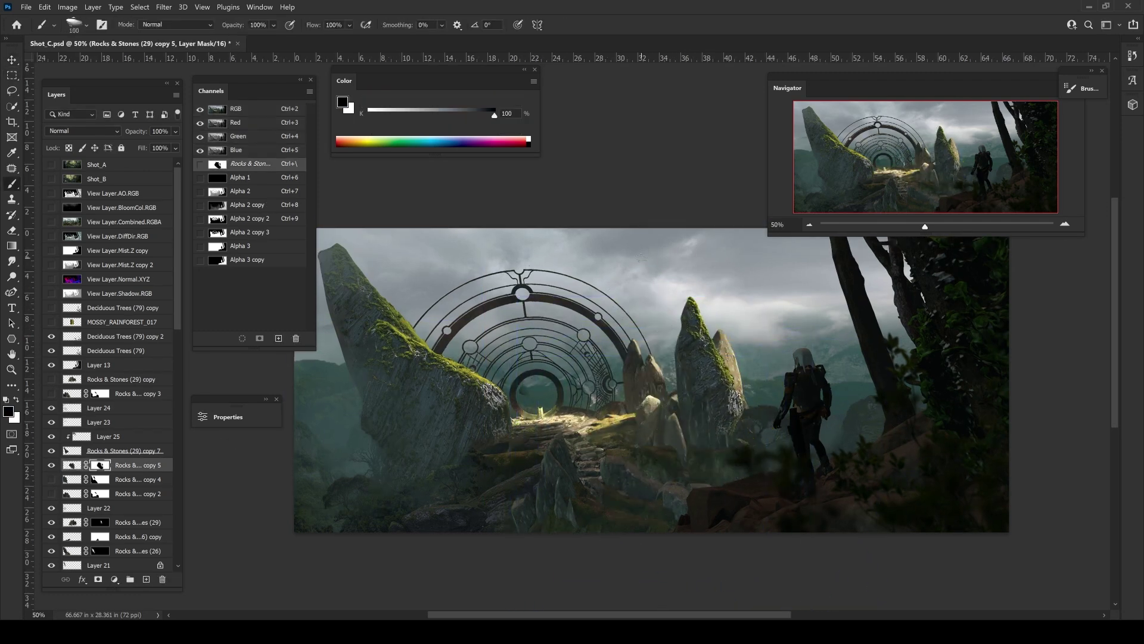
- Apply Levels to the rock, lifting shadows and dimming highlights to match the scene
{"action": "left_click", "coordinate": [72, 465]}
{"action": "key", "text": "ctrl+l"}
{"action": "left_click_drag", "start_coordinate": [50, 303], "coordinate": [61, 307]}
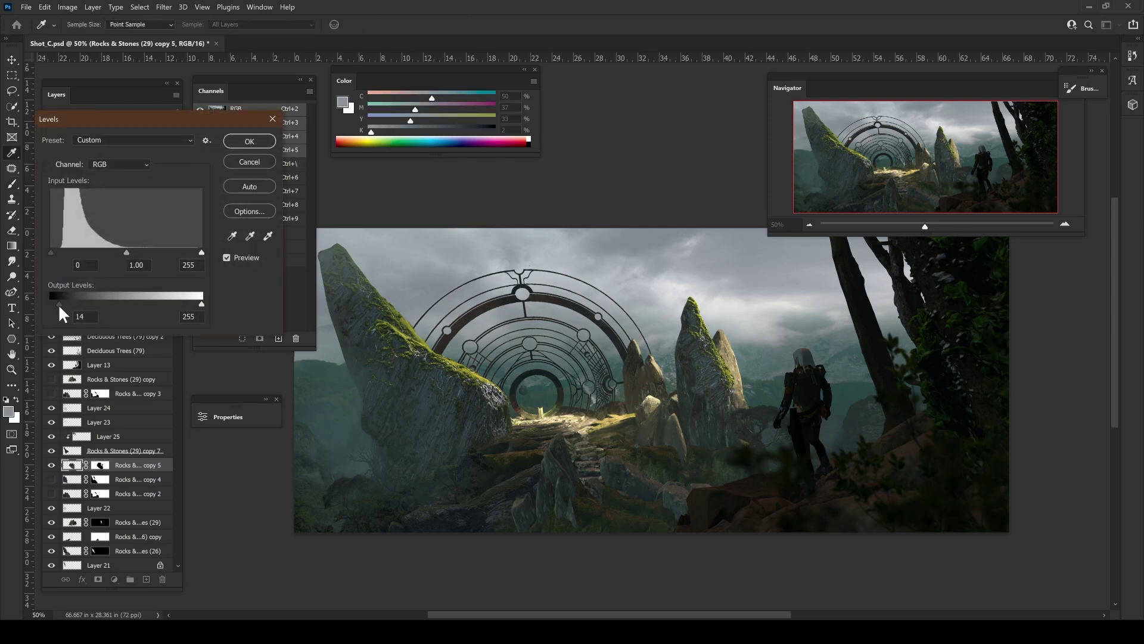
{"action": "left_click_drag", "start_coordinate": [162, 307], "coordinate": [167, 308]}
{"action": "key", "text": "Return"}
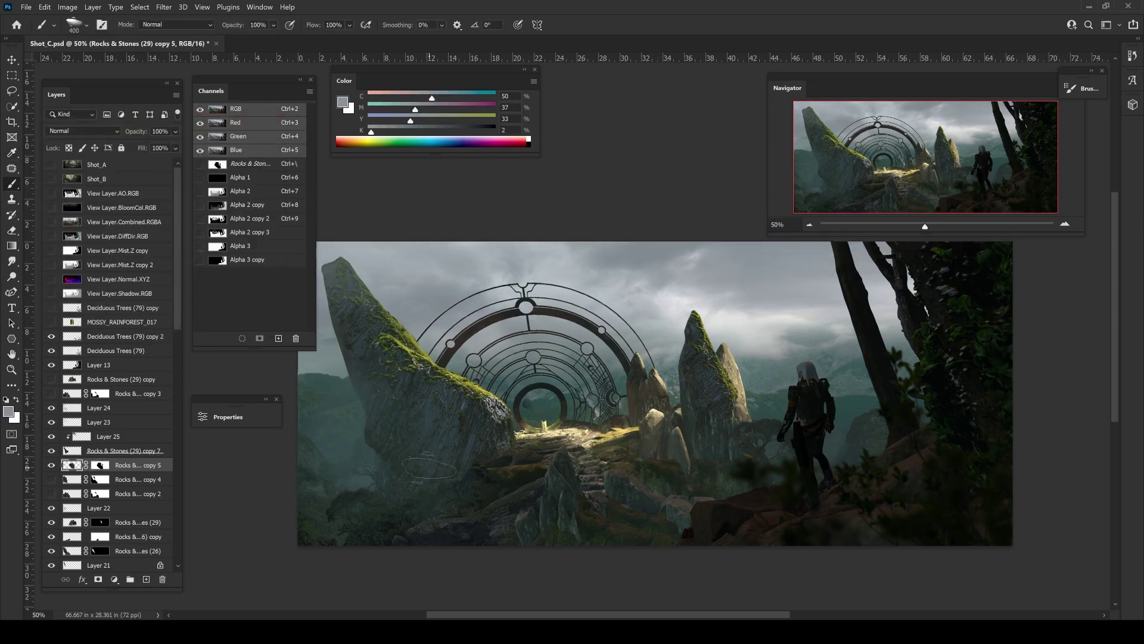
- Duplicate the rock, enlarge the copy, and move it below copy 5
{"action": "key", "text": "ctrl+backslash"}
{"action": "key", "text": "ctrl+alt+t"}
{"action": "left_click_drag", "start_coordinate": [560, 440], "coordinate": [485, 440]}
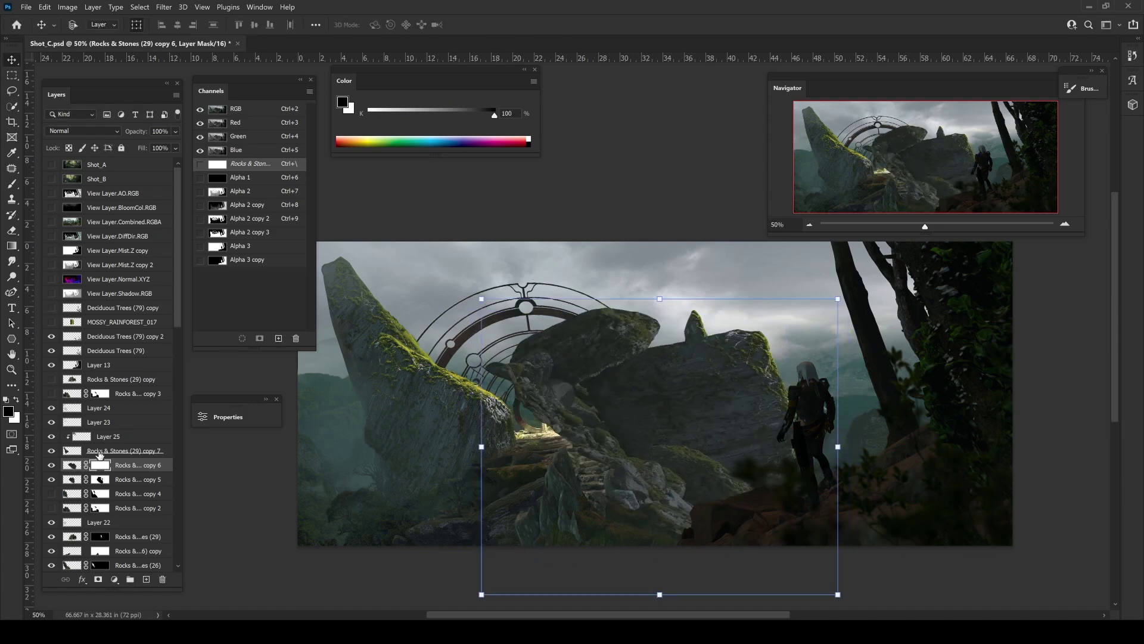
{"action": "key", "text": "Return"}
{"action": "key", "text": "o"}
{"action": "left_click_drag", "start_coordinate": [72, 465], "coordinate": [74, 479]}
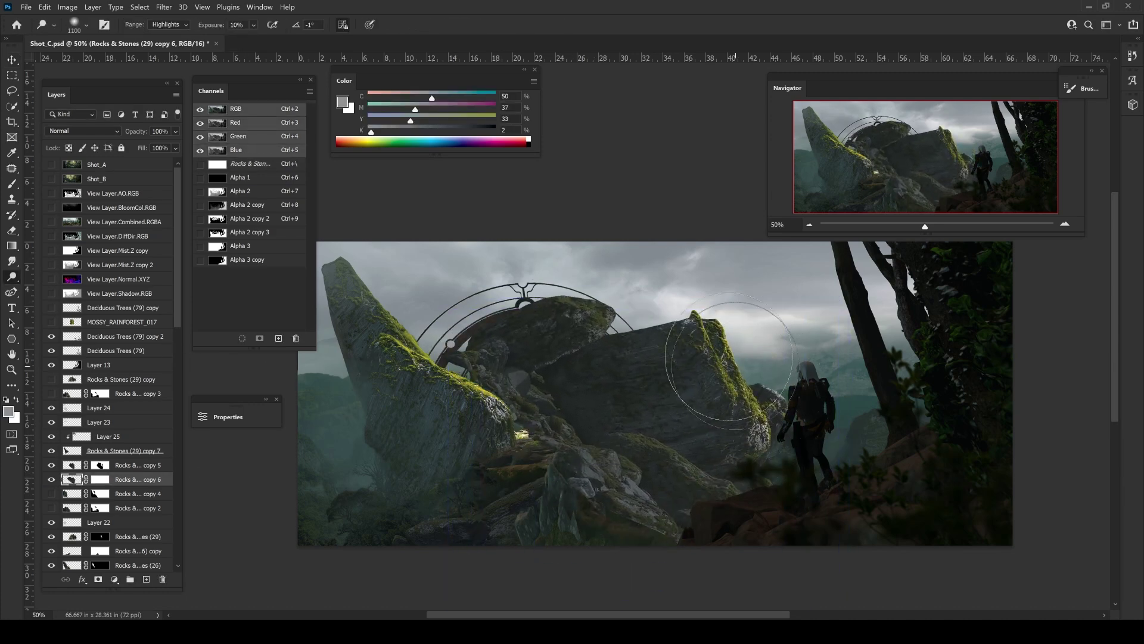
- Hide the duplicate rock with a black mask and lasso the area to reveal
{"action": "key", "text": "ctrl+backslash"}
{"action": "key", "text": "d"}
{"action": "key", "text": "ctrl+BackSpace"}
{"action": "key", "text": "l"}
{"action": "left_click_drag", "start_coordinate": [724, 344], "coordinate": [723, 452]}
{"action": "key", "text": "ctrl+d"}
{"action": "key", "text": "b"}
{"action": "key", "text": "x"}
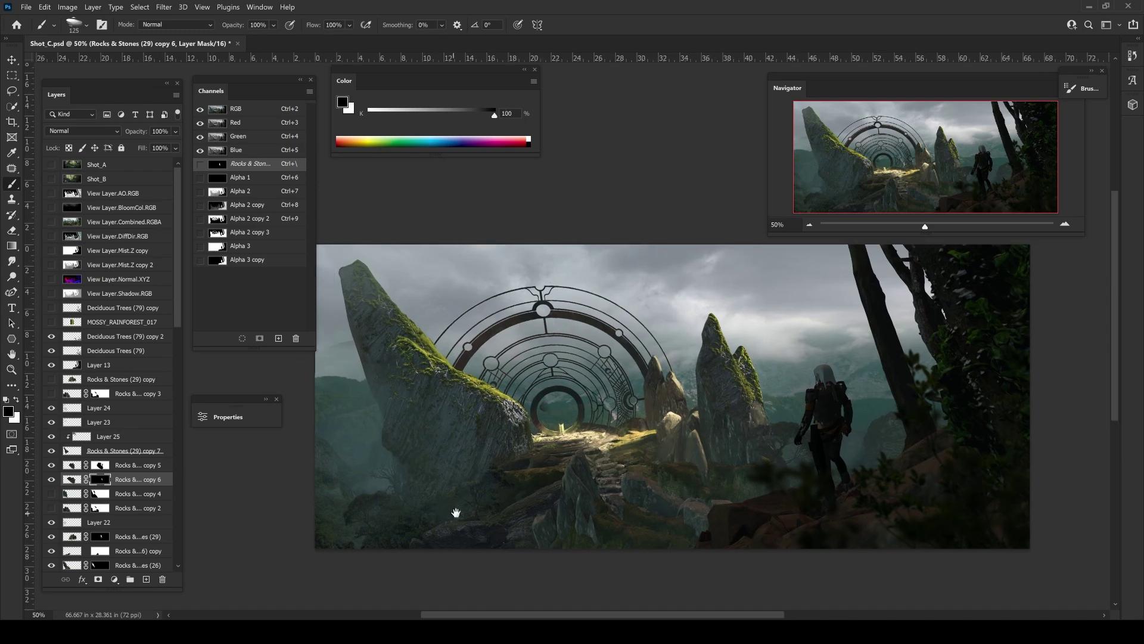
- Add a new layer and set up a grey 800 px brush at 10% opacity
{"action": "key", "text": "ctrl+minus"}
{"action": "key", "text": "ctrl+shift+alt+n"}
{"action": "left_click", "coordinate": [424, 311], "text": "alt"}
{"action": "key", "text": "ctrl+plus"}
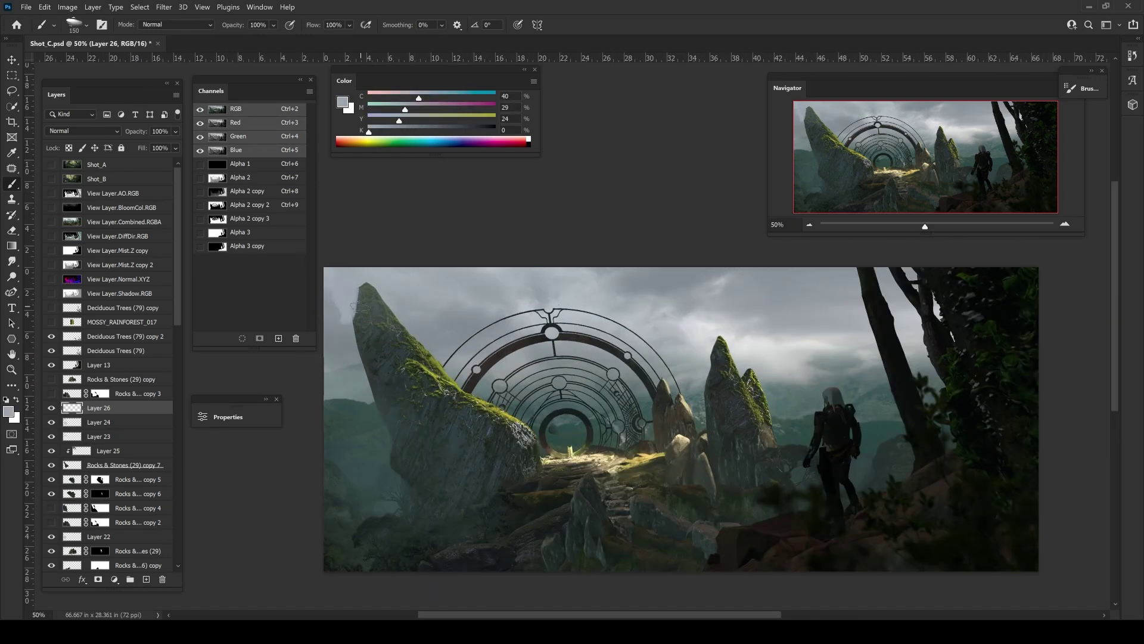
{"action": "key", "text": "bracketright"}
{"action": "key", "text": "bracketright"}
{"action": "key", "text": "bracketright"}
{"action": "key", "text": "1"}
{"action": "key", "text": "ctrl+plus"}
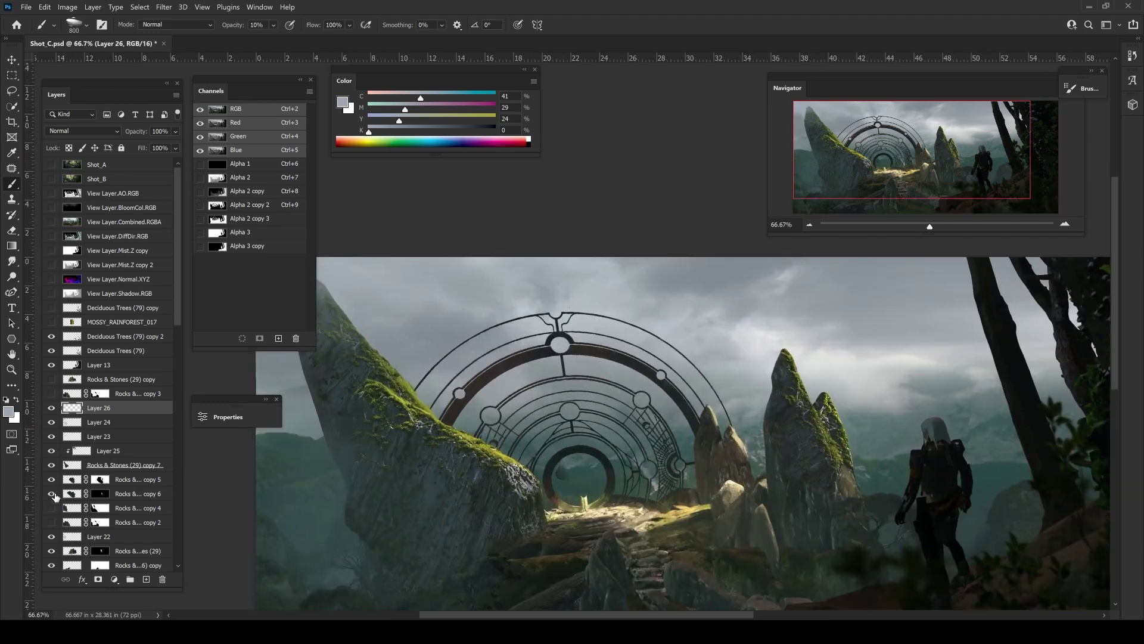
- Duplicate the rock layer and try a 14-degree rotation on the copy, then cancel it
{"action": "left_click", "coordinate": [100, 479]}
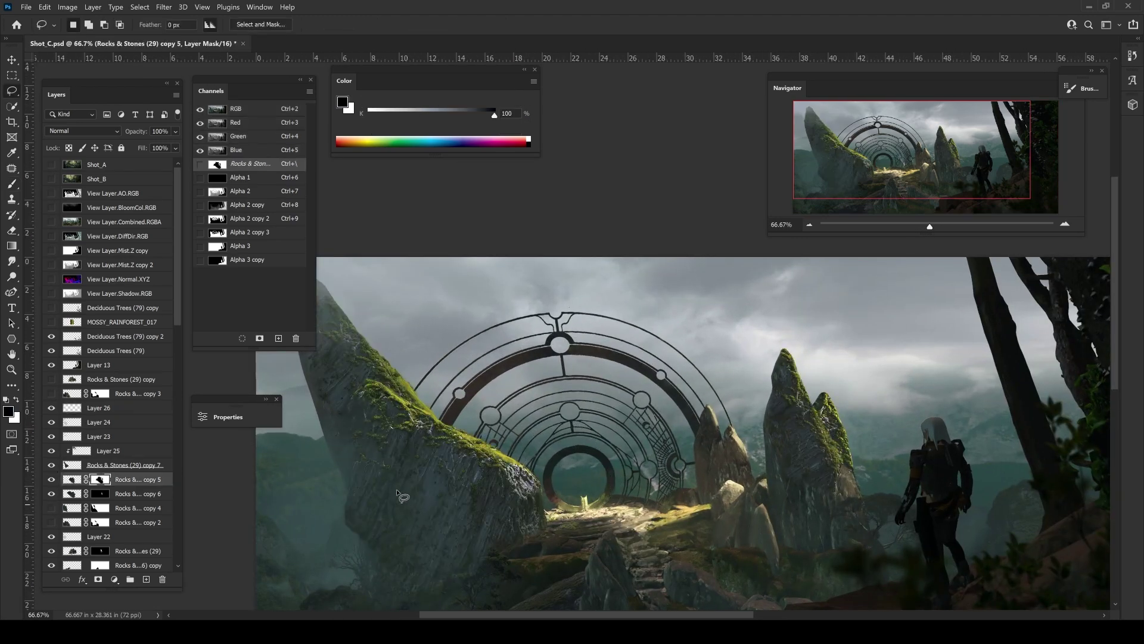
{"action": "key", "text": "ctrl+minus"}
{"action": "key", "text": "ctrl+minus"}
{"action": "key", "text": "ctrl+plus"}
{"action": "key", "text": "v"}
{"action": "key", "text": "ctrl+j"}
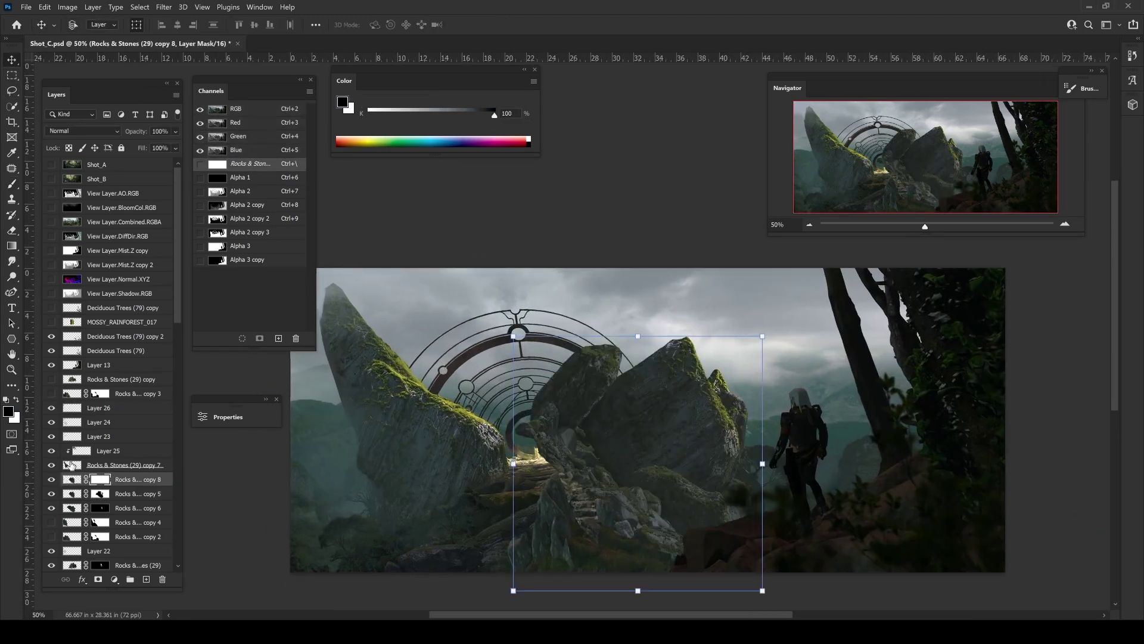
{"action": "key", "text": "ctrl+t"}
{"action": "left_click_drag", "start_coordinate": [457, 388], "coordinate": [433, 419]}
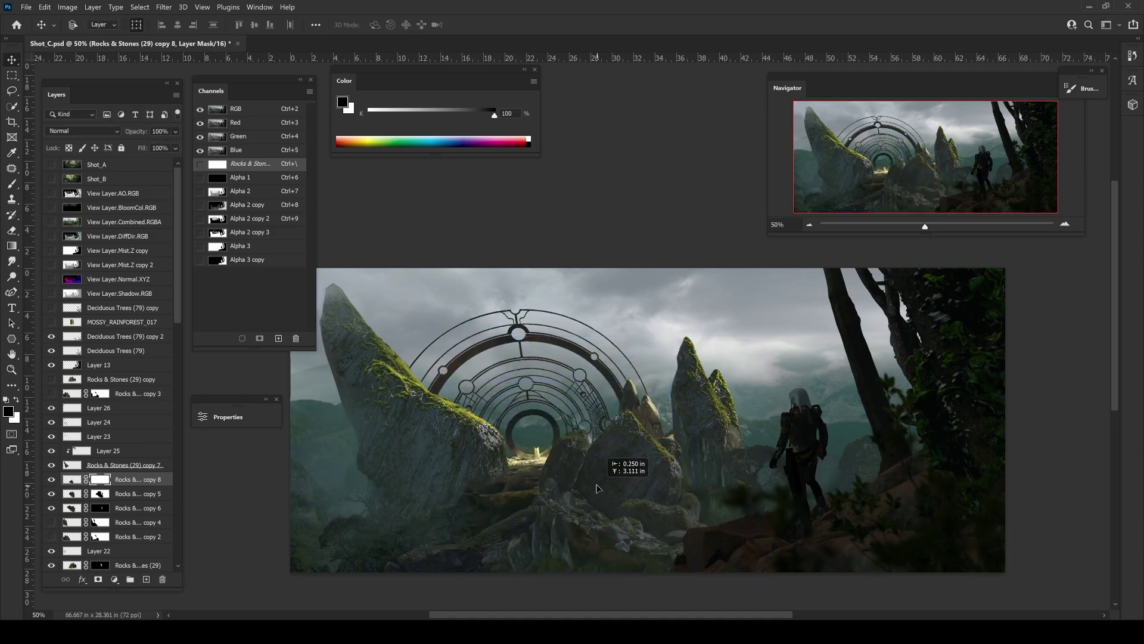
{"action": "key", "text": "Escape"}
{"action": "key", "text": "ctrl+bracketleft"}
{"action": "key", "text": "ctrl+bracketleft"}
{"action": "key", "text": "ctrl+bracketleft"}
- On the copy 8 mask, hide the centre rocks and restore rocks right of the path
{"action": "key", "text": "b"}
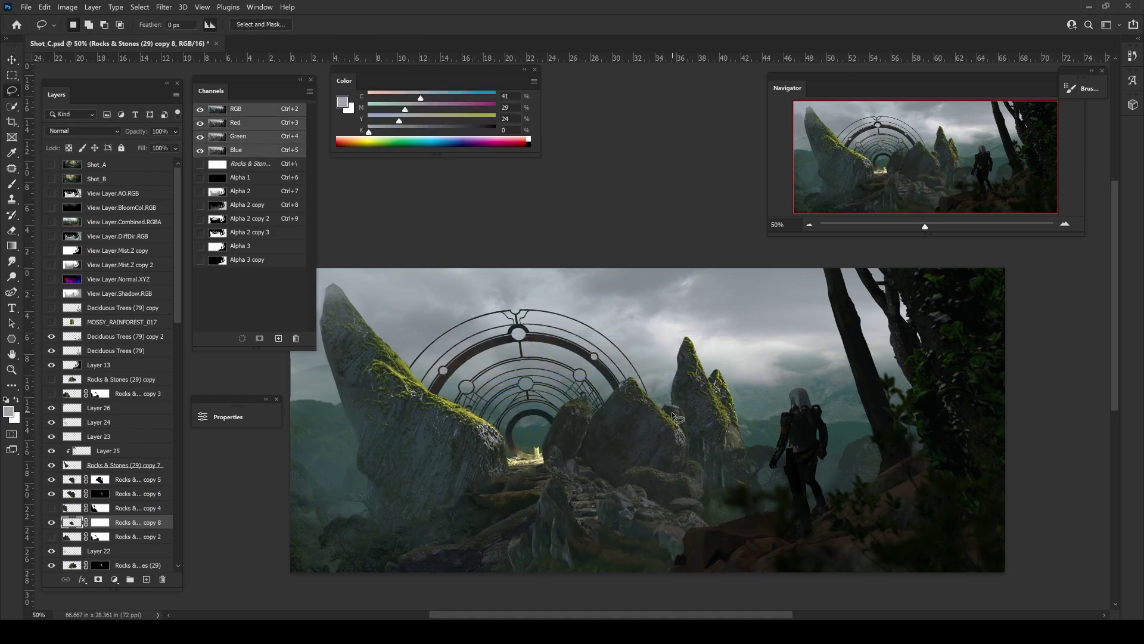
{"action": "key", "text": "ctrl+backslash"}
{"action": "left_click_drag", "start_coordinate": [596, 396], "coordinate": [566, 496]}
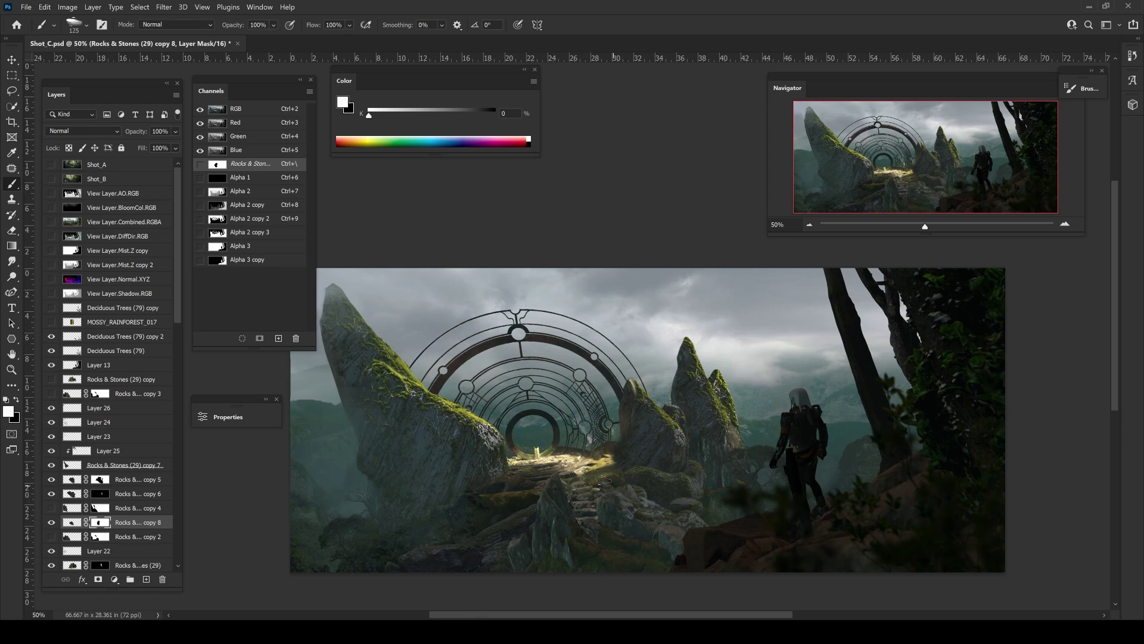
{"action": "key", "text": "x"}
{"action": "left_click", "coordinate": [51, 522]}
{"action": "key", "text": "x"}
{"action": "mouse_move", "coordinate": [622, 426]}
{"action": "left_mouse_down"}
{"action": "mouse_move", "coordinate": [590, 468]}
{"action": "mouse_move", "coordinate": [647, 410]}
{"action": "left_mouse_up"}
{"action": "key", "text": "x"}
{"action": "key", "text": "bracketleft"}
{"action": "key", "text": "bracketleft"}
{"action": "key", "text": "bracketleft"}
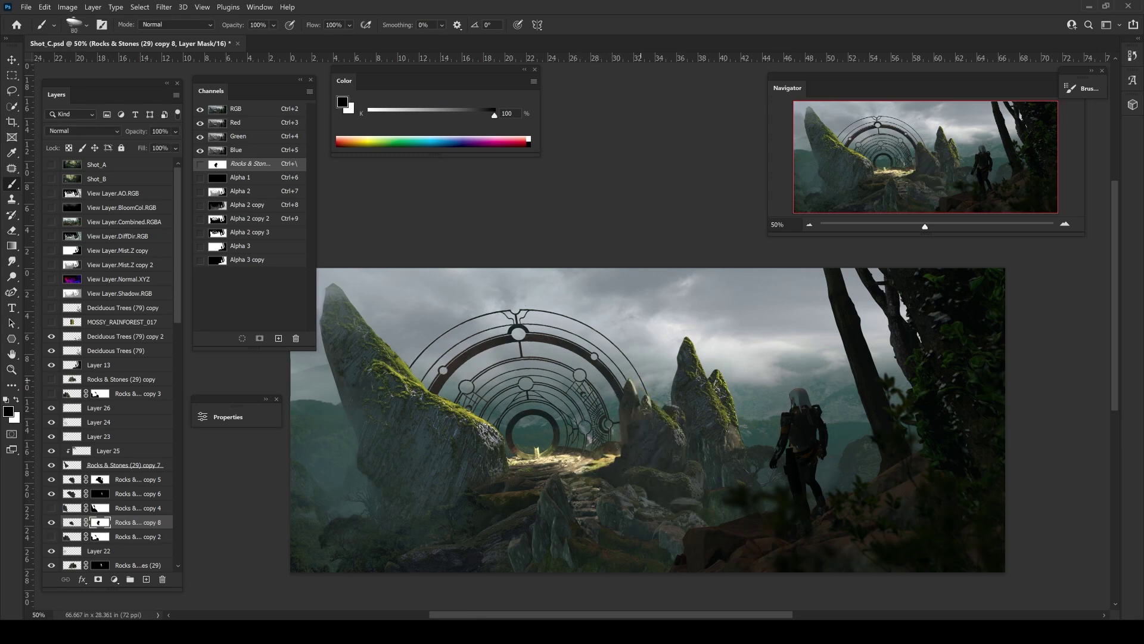
- Try shifting the rock mask lower on the path, then undo the move
{"action": "key", "text": "ctrl+t"}
{"action": "key", "text": "Escape"}
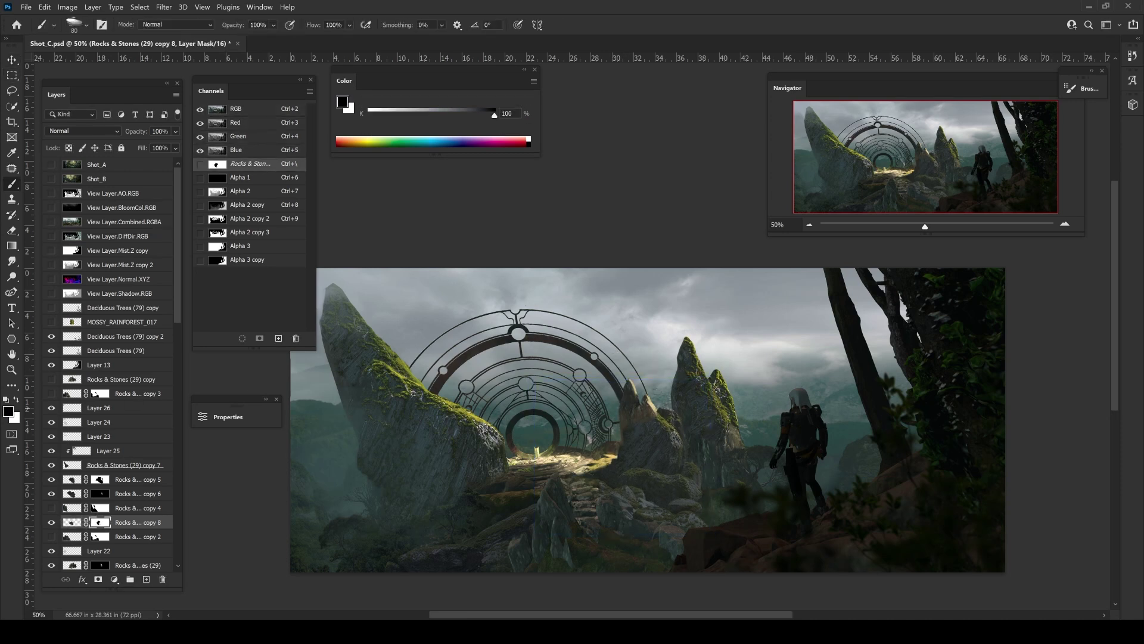
{"action": "key", "text": "x"}
{"action": "key", "text": "bracketleft"}
{"action": "key", "text": "bracketleft"}
{"action": "key", "text": "v"}
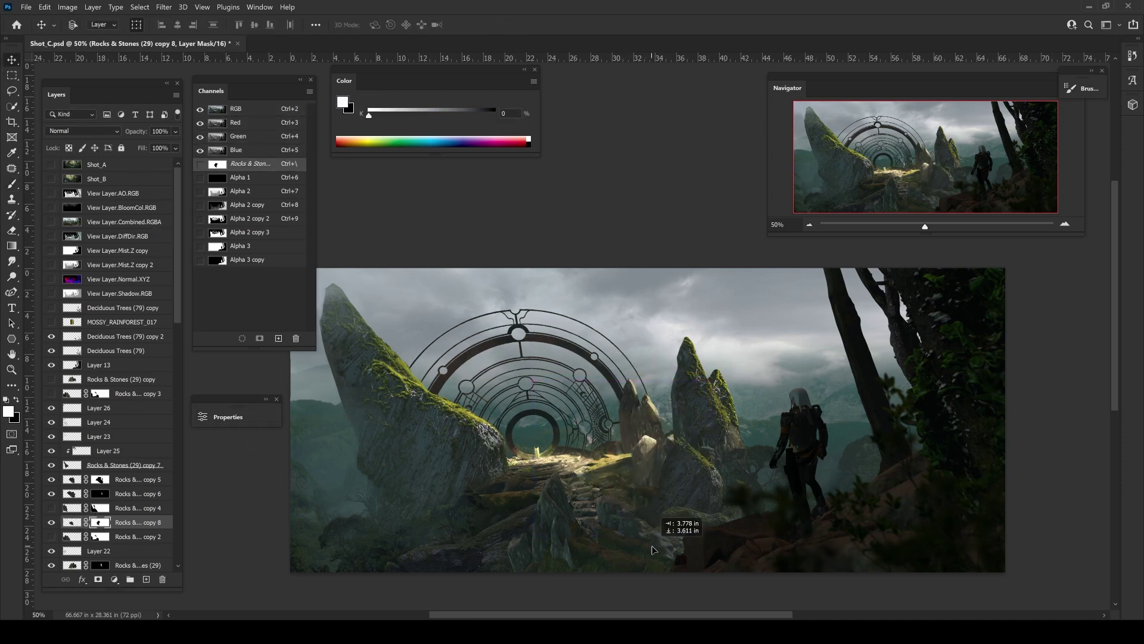
{"action": "left_click_drag", "start_coordinate": [656, 518], "coordinate": [607, 500]}
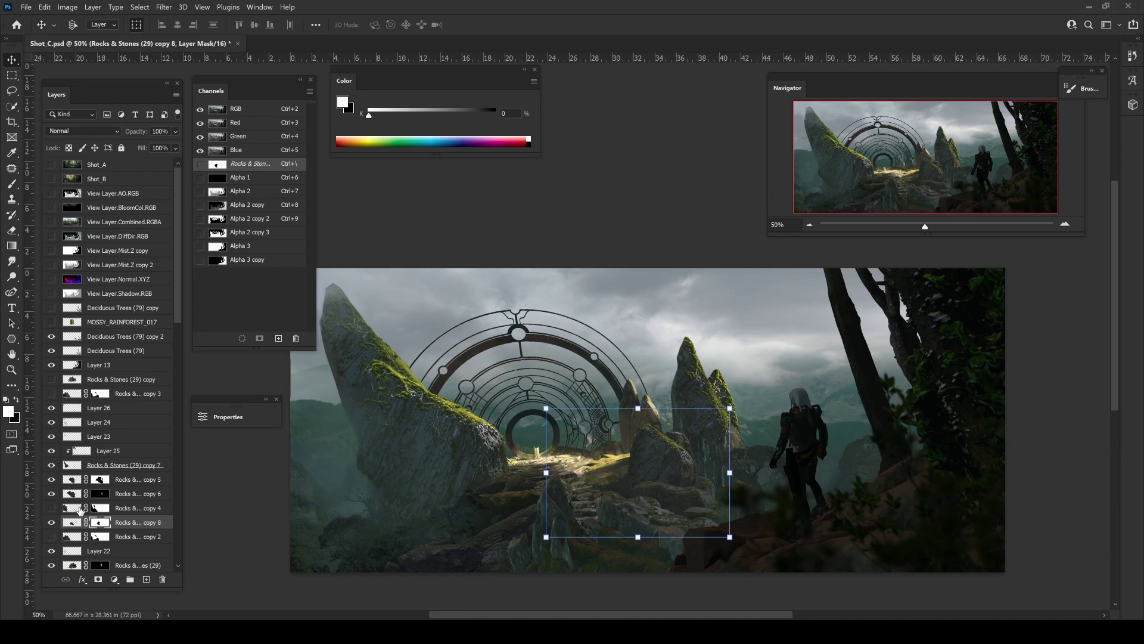
{"action": "key", "text": "ctrl+z"}
{"action": "key", "text": "b"}
{"action": "key", "text": "x"}
{"action": "key", "text": "bracketright"}
{"action": "key", "text": "bracketright"}
{"action": "key", "text": "bracketright"}
- Refine the rock mask with alternating black and white strokes, leaving a slim spire
{"action": "left_click_drag", "start_coordinate": [656, 418], "coordinate": [630, 381]}
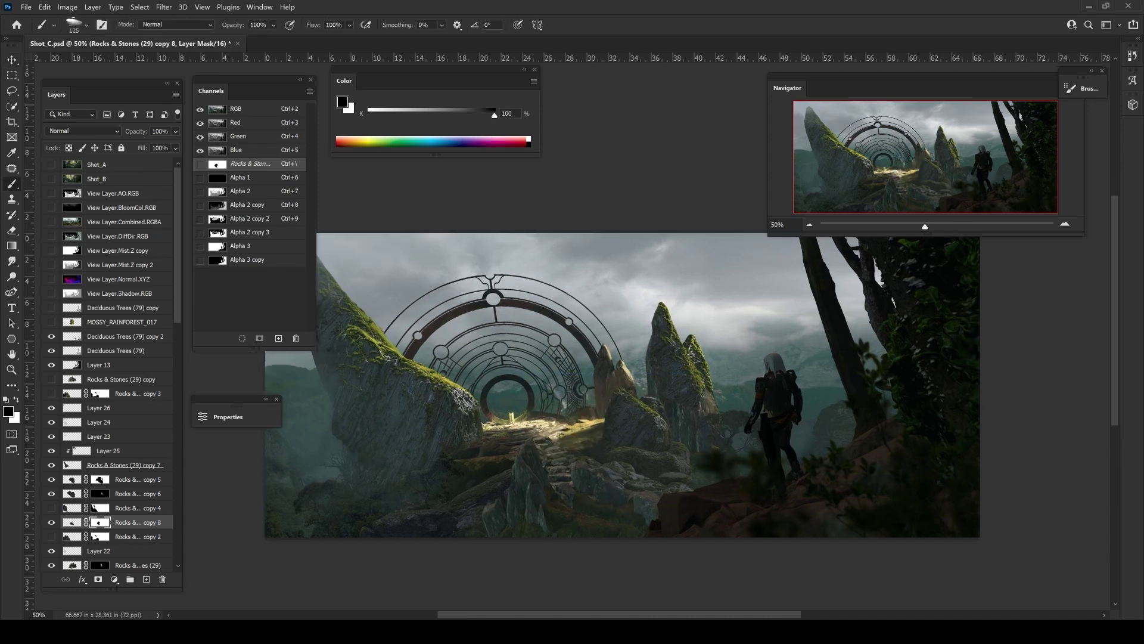
{"action": "key", "text": "bracketright"}
{"action": "key", "text": "bracketright"}
{"action": "key", "text": "bracketright"}
{"action": "key", "text": "x"}
{"action": "key", "text": "bracketleft"}
{"action": "key", "text": "bracketleft"}
{"action": "key", "text": "x"}
{"action": "key", "text": "ctrl+t"}
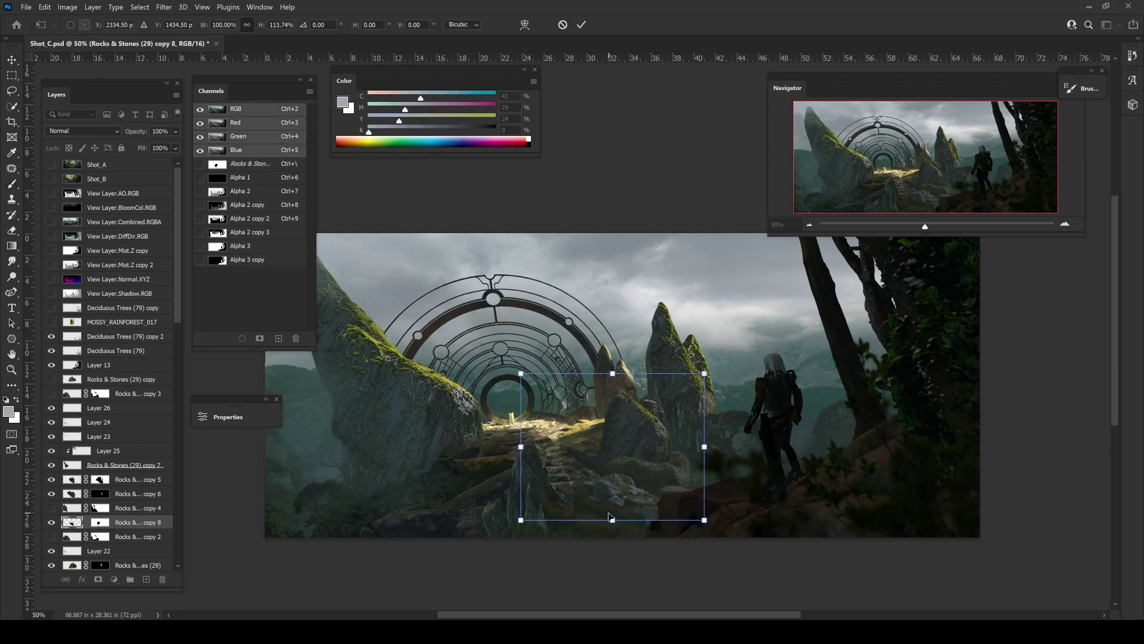
{"action": "key", "text": "Return"}
{"action": "key", "text": "ctrl+backslash"}
{"action": "key", "text": "x"}
{"action": "key", "text": "bracketright"}
{"action": "key", "text": "bracketright"}
{"action": "key", "text": "bracketright"}
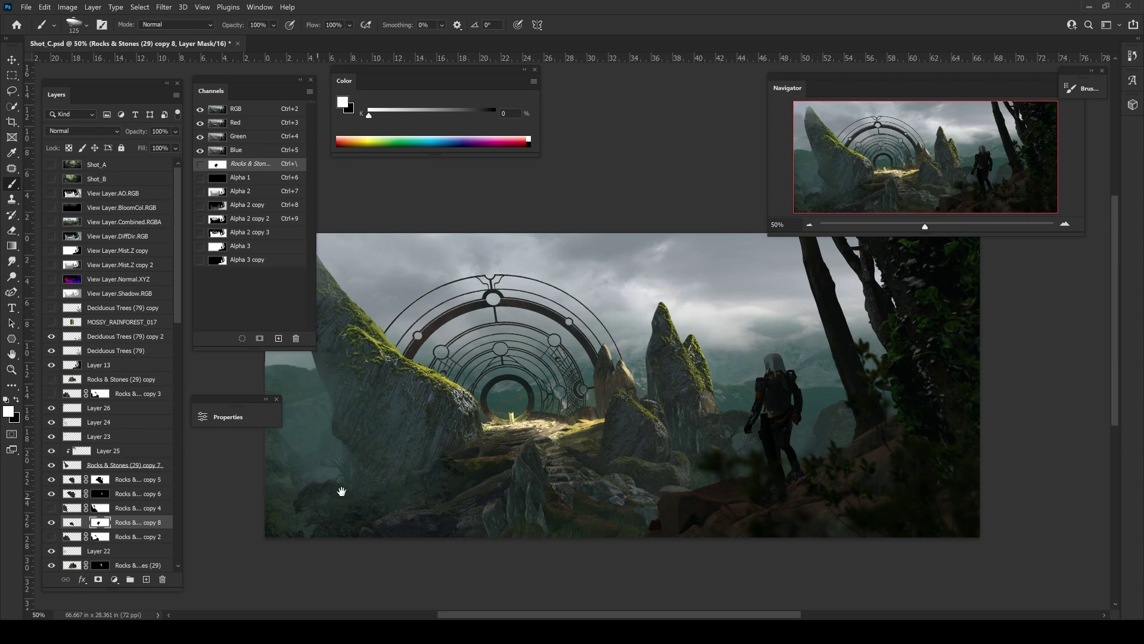
{"action": "left_click_drag", "start_coordinate": [341, 491], "coordinate": [374, 484]}
- On Layer 26, paint sampled dark rock tones around the path at 40–70% opacity
{"action": "left_click", "coordinate": [98, 408]}
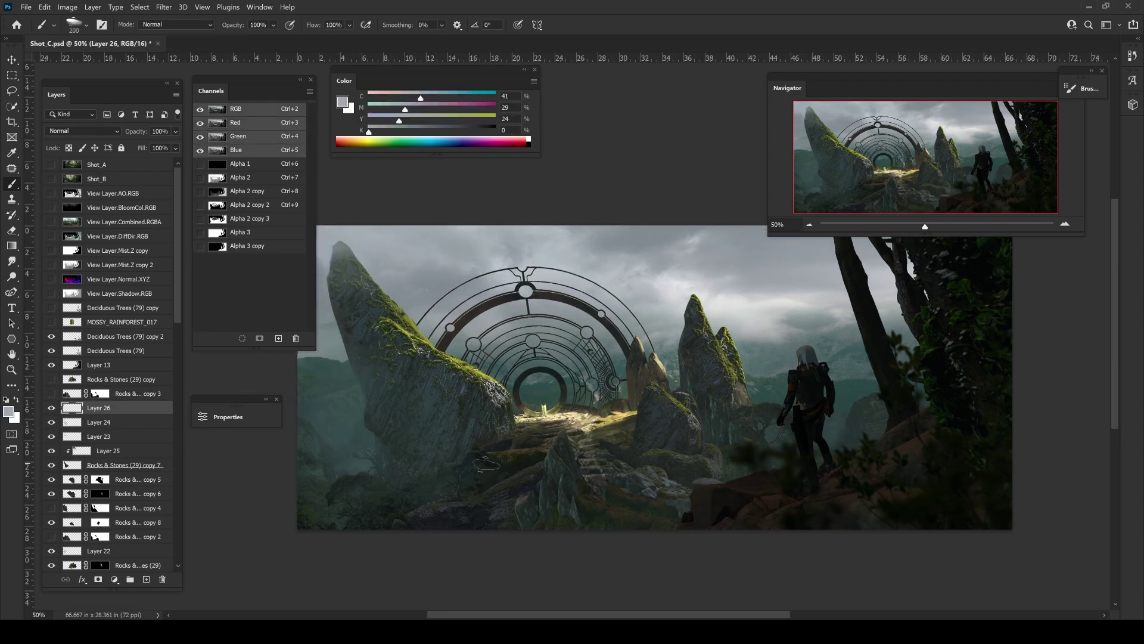
{"action": "left_click", "coordinate": [605, 484], "text": "alt"}
{"action": "left_click", "coordinate": [725, 497], "text": "alt"}
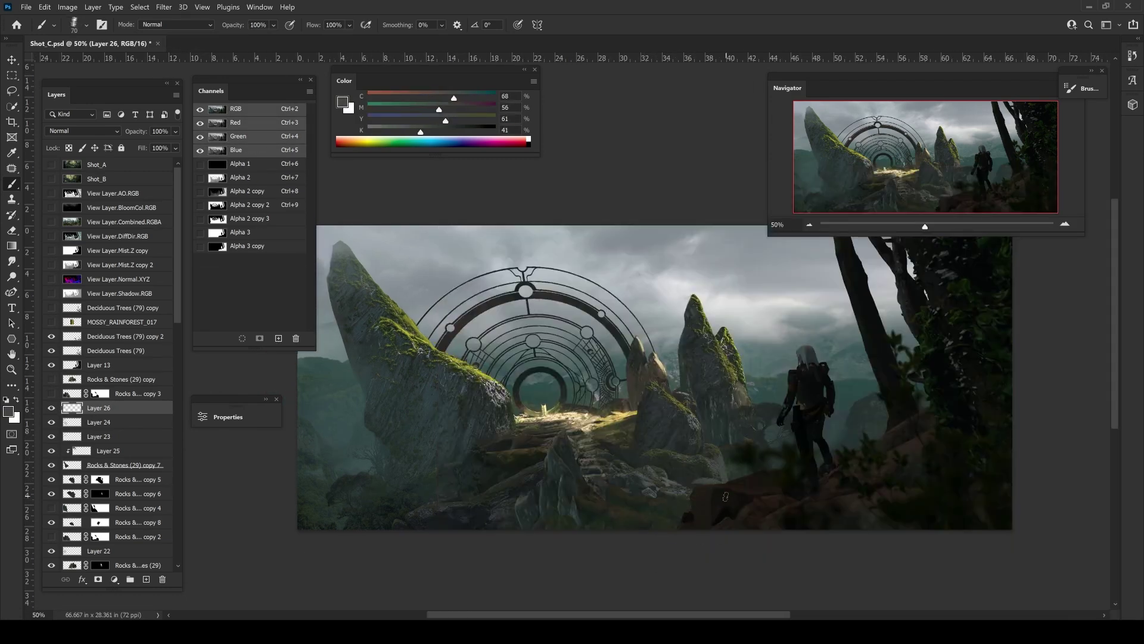
{"action": "left_click", "coordinate": [724, 477], "text": "alt"}
{"action": "key", "text": "4"}
{"action": "left_click", "coordinate": [677, 508], "text": "alt"}
{"action": "key", "text": "bracketleft"}
{"action": "left_click", "coordinate": [641, 492], "text": "alt"}
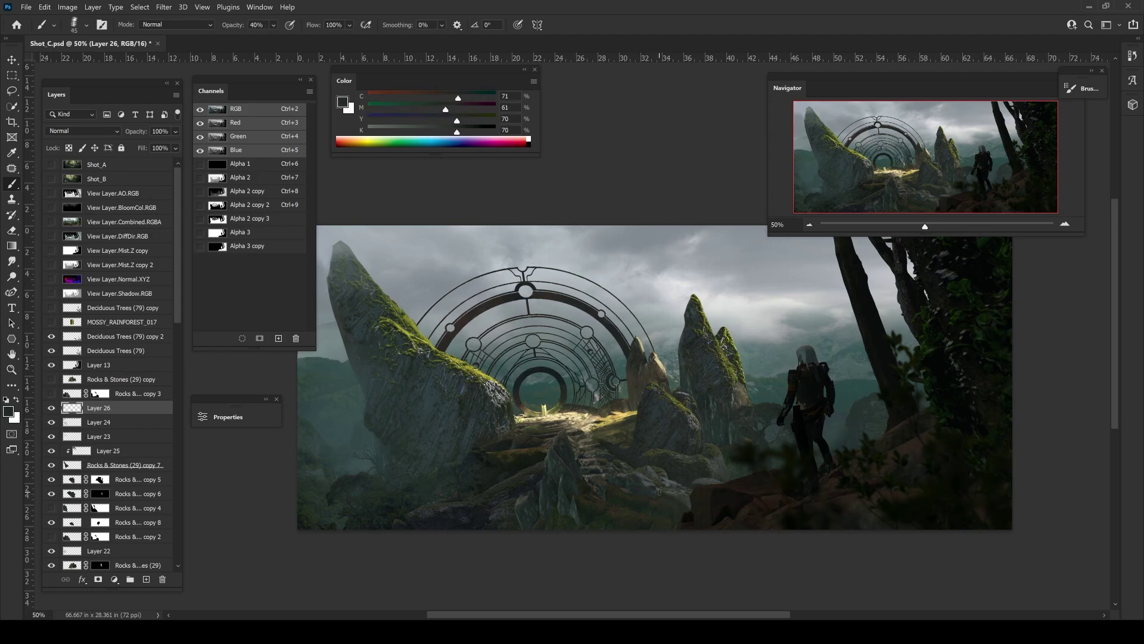
{"action": "key", "text": "ctrl+plus"}
{"action": "key", "text": "7"}
{"action": "key", "text": "bracketleft"}
{"action": "key", "text": "bracketleft"}
{"action": "key", "text": "bracketleft"}
{"action": "left_click", "coordinate": [662, 430], "text": "alt"}
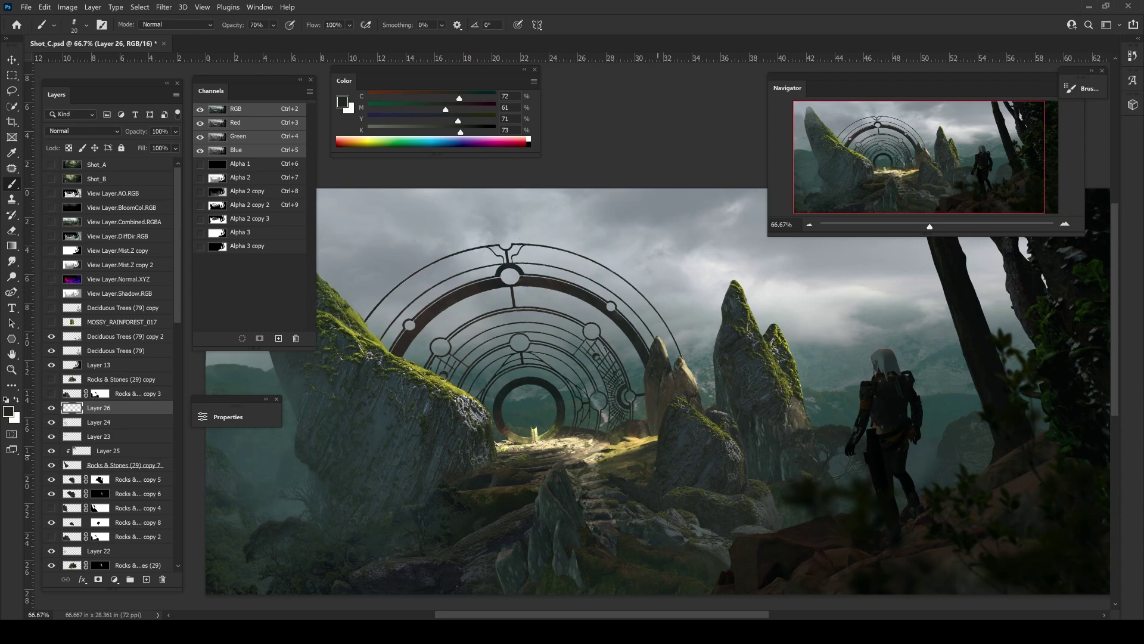
- Blend the rock strokes with the Mixer Brush and pan the scene back into view
{"action": "key", "text": "shift+b"}
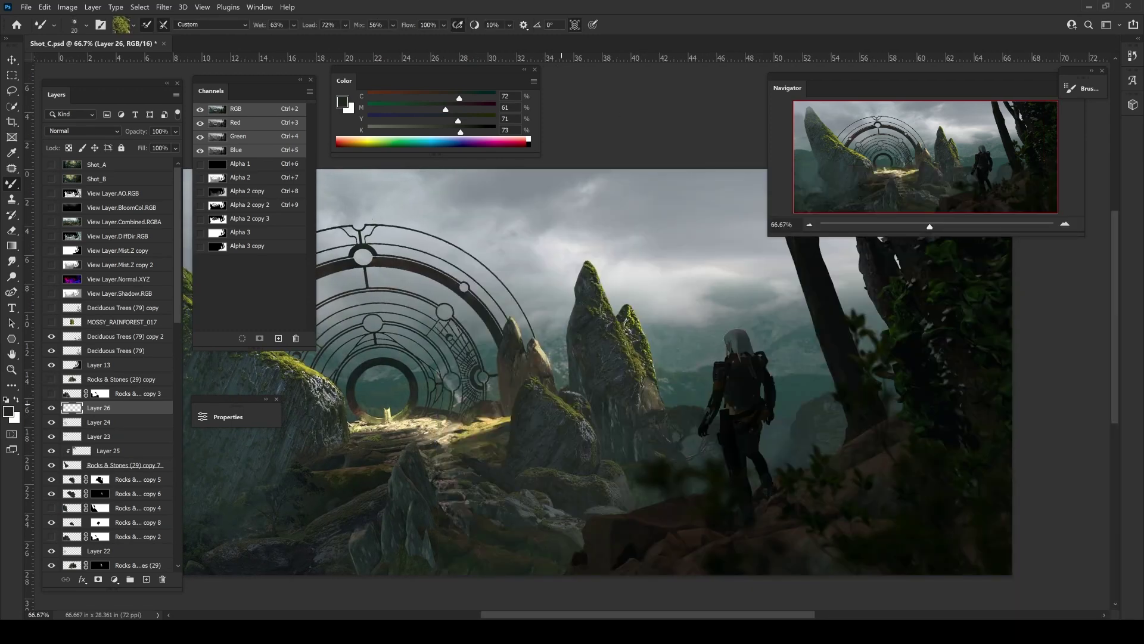
{"action": "key", "text": "m"}
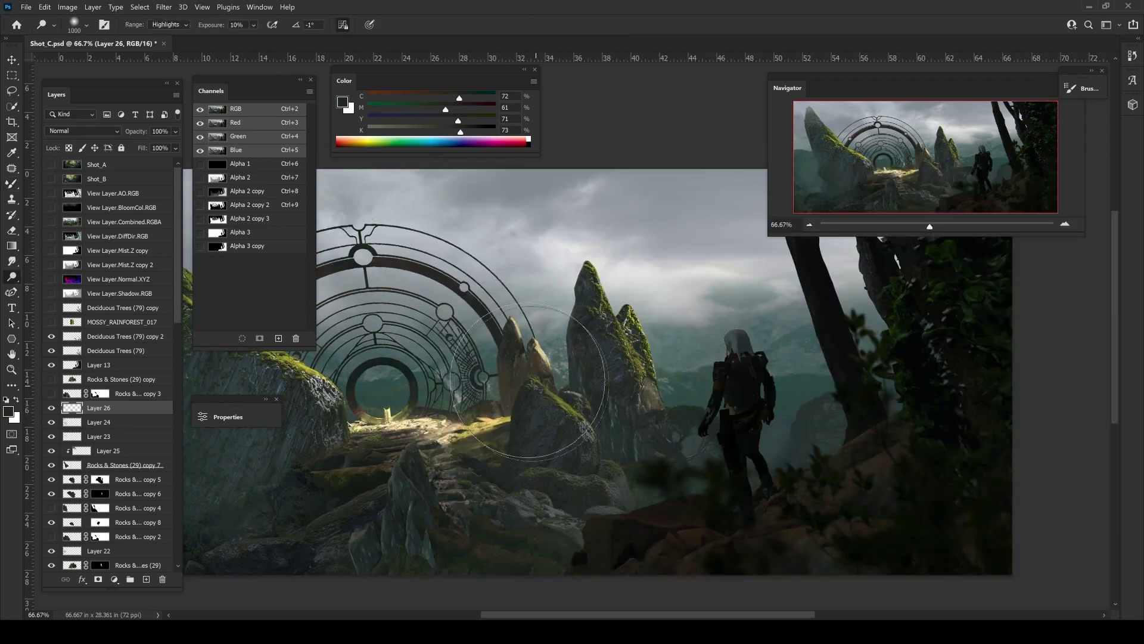
{"action": "key", "text": "ctrl+minus"}
{"action": "mouse_move", "coordinate": [549, 484]}
{"action": "left_mouse_down"}
{"action": "mouse_move", "coordinate": [541, 494]}
{"action": "mouse_move", "coordinate": [491, 486]}
{"action": "left_mouse_up"}
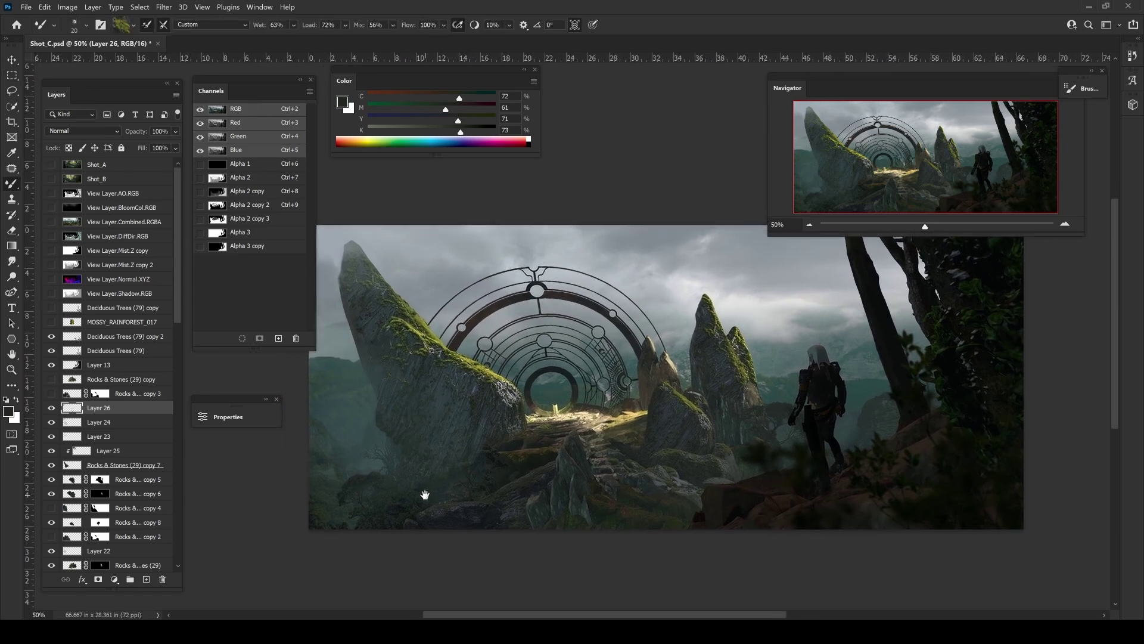
{"action": "scroll", "coordinate": [108, 358], "scroll_direction": "down", "scroll_amount": 5}
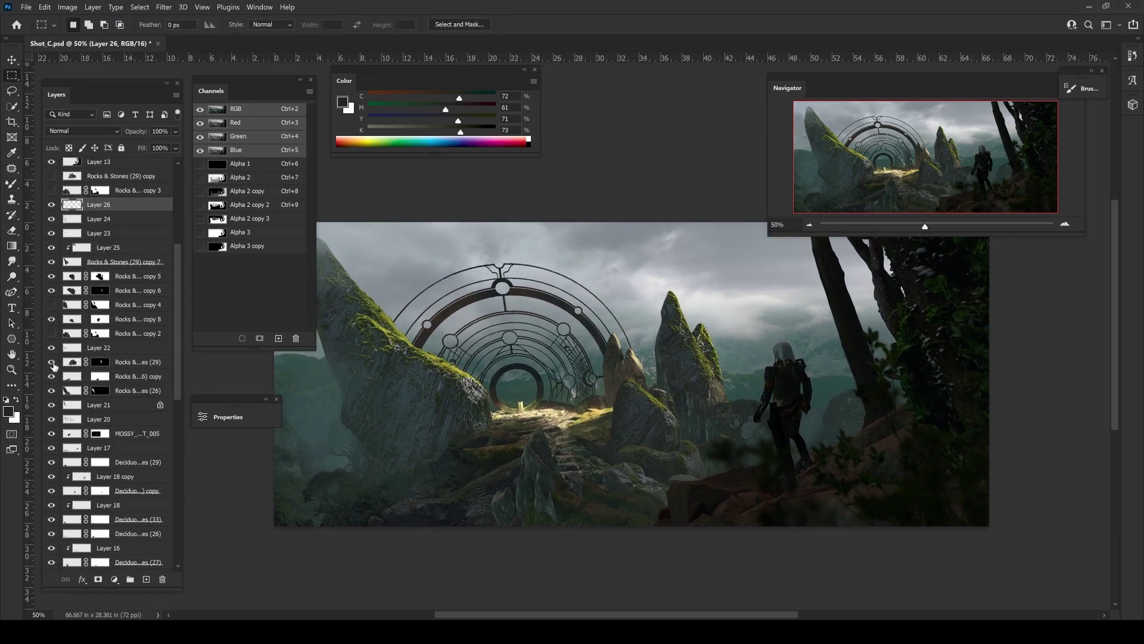
- Show Rocks & Stones (29) copy 2 and move it right and down beside the path
{"action": "left_click", "coordinate": [132, 333]}
{"action": "left_click", "coordinate": [51, 333]}
{"action": "key", "text": "o"}
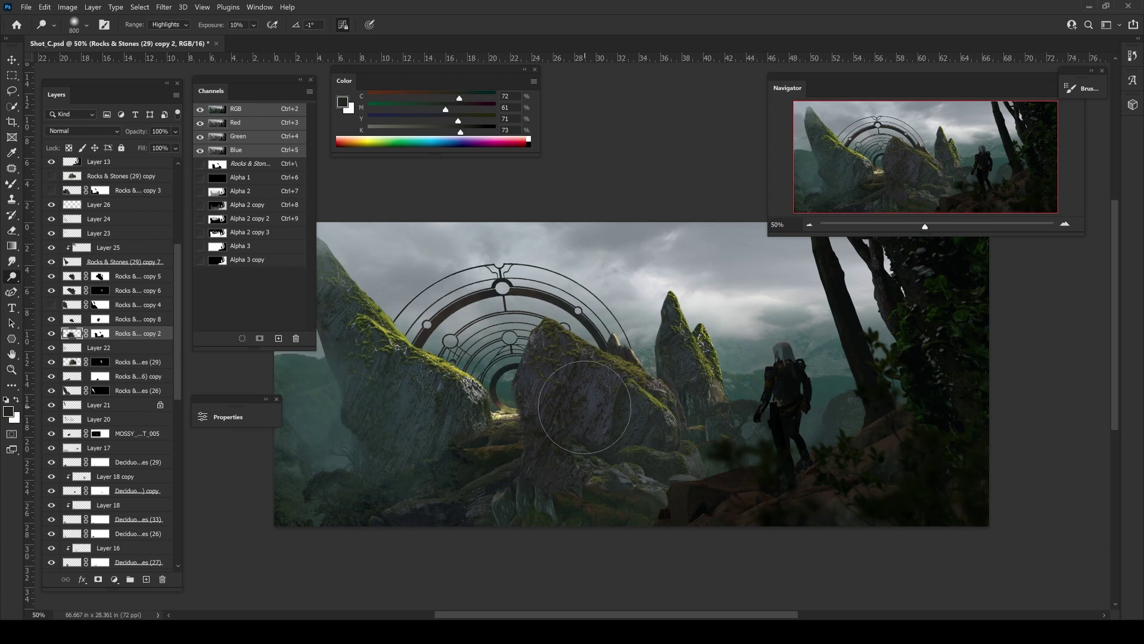
{"action": "key", "text": "v"}
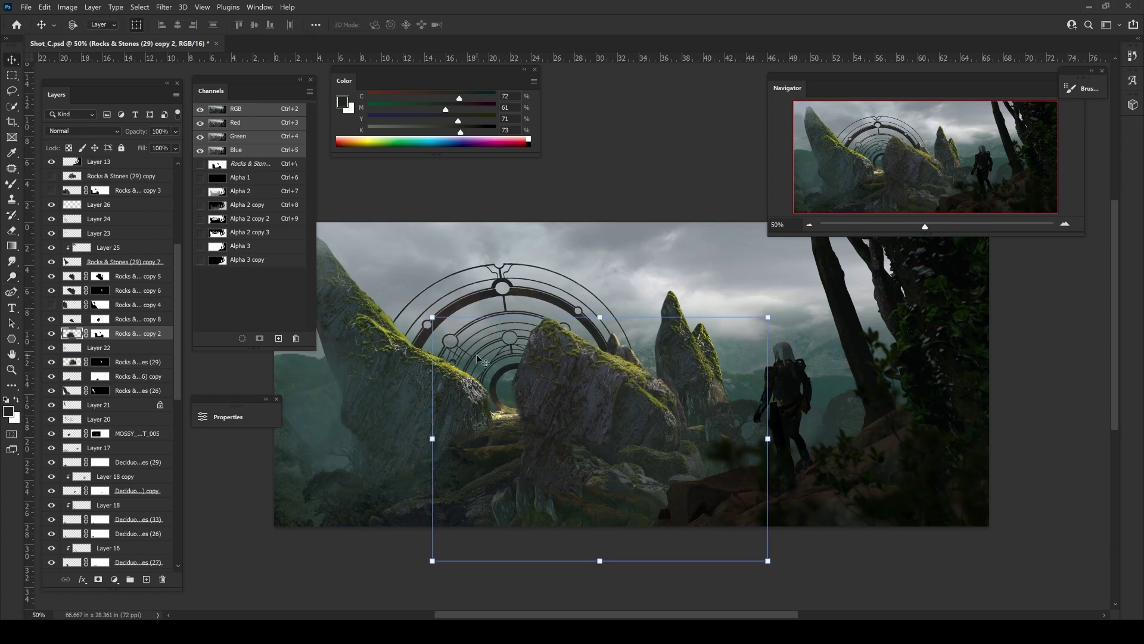
{"action": "left_click_drag", "start_coordinate": [479, 360], "coordinate": [547, 371]}
{"action": "key", "text": "b"}
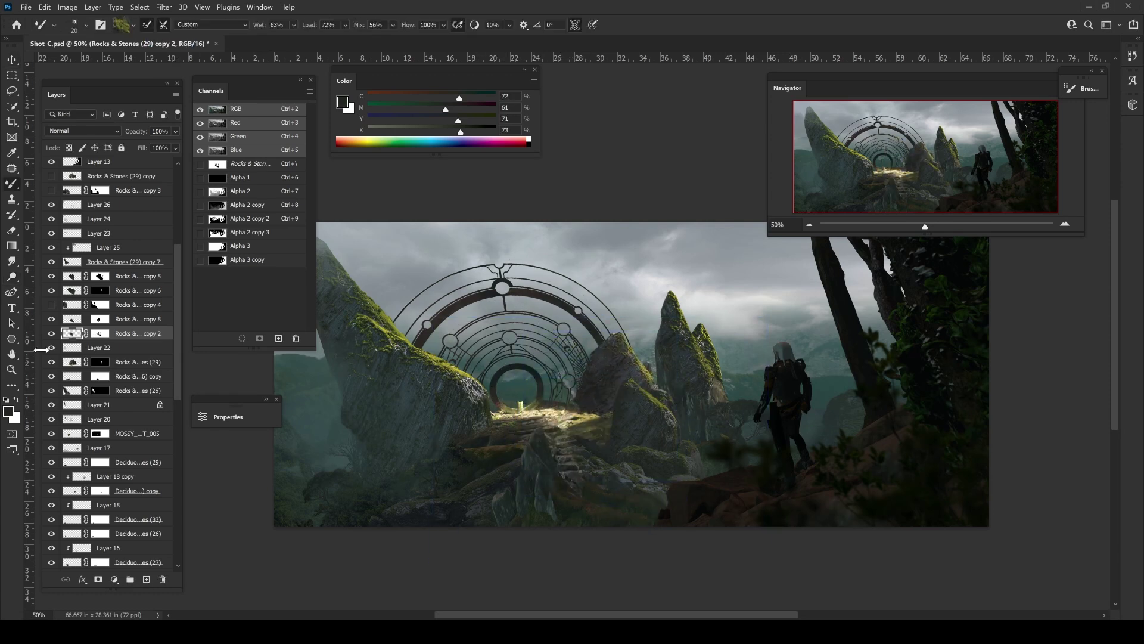
- Apply Levels to the rock layer with output black raised to 13
{"action": "left_click", "coordinate": [100, 333]}
{"action": "key", "text": "l"}
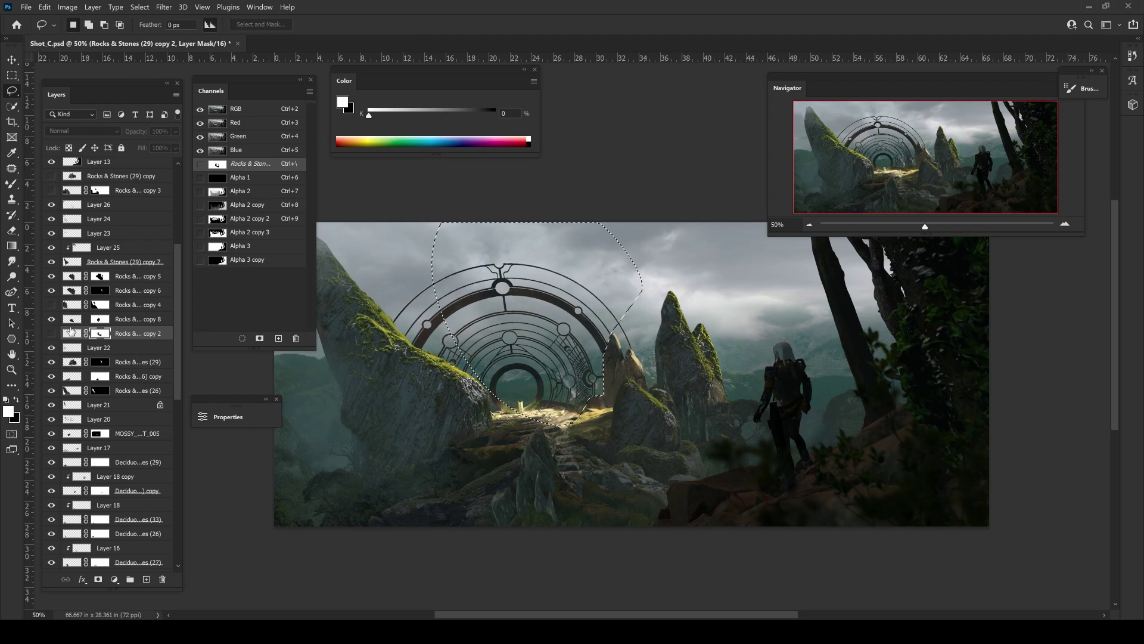
{"action": "key", "text": "ctrl+d"}
{"action": "left_click", "coordinate": [72, 333]}
{"action": "key", "text": "ctrl+l"}
{"action": "left_click_drag", "start_coordinate": [52, 303], "coordinate": [59, 304]}
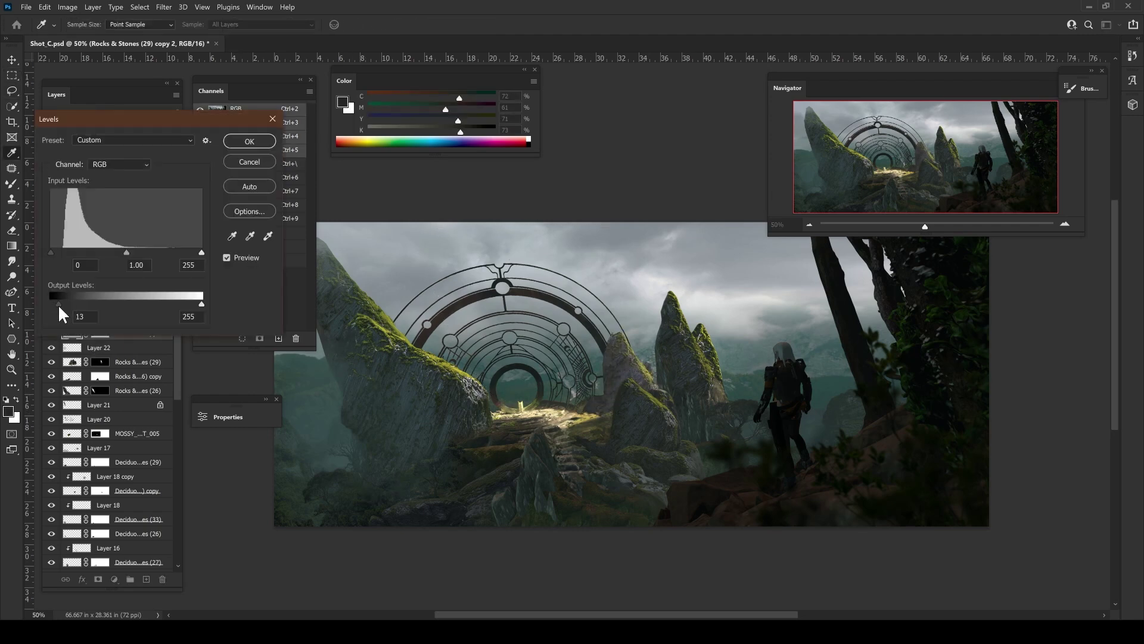
{"action": "key", "text": "Return"}
- Paint the rock layer's mask at 50% opacity to hide and reveal its edges
{"action": "left_click", "coordinate": [100, 333]}
{"action": "key", "text": "b"}
{"action": "key", "text": "x"}
{"action": "right_click", "coordinate": [444, 170]}
{"action": "key", "text": "Escape"}
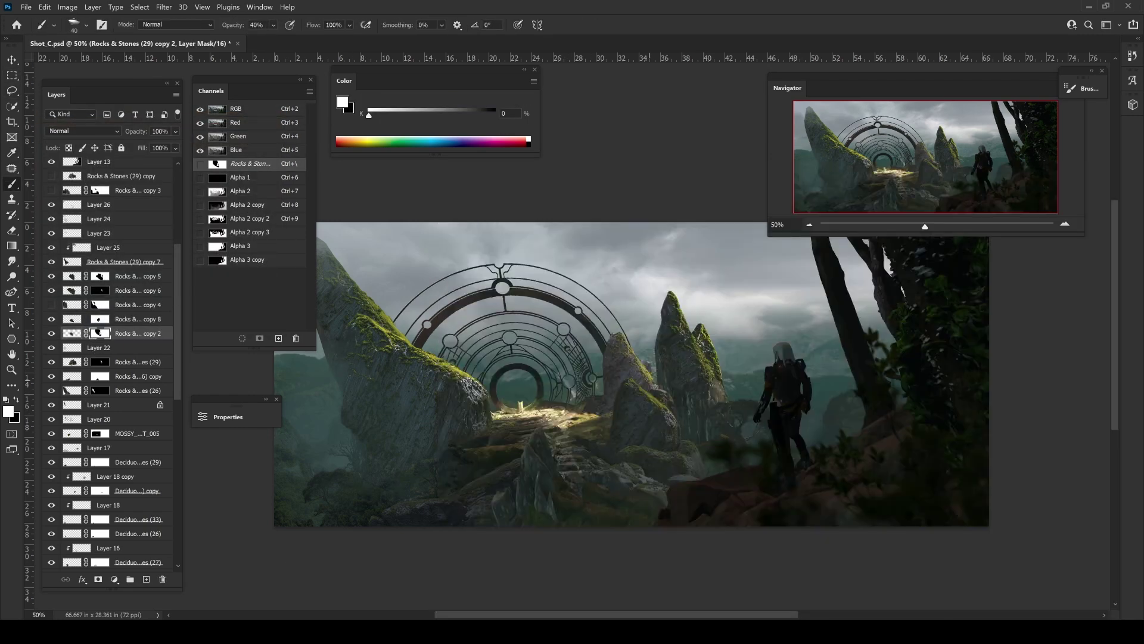
{"action": "key", "text": "x"}
{"action": "left_click_drag", "start_coordinate": [297, 303], "coordinate": [175, 320]}
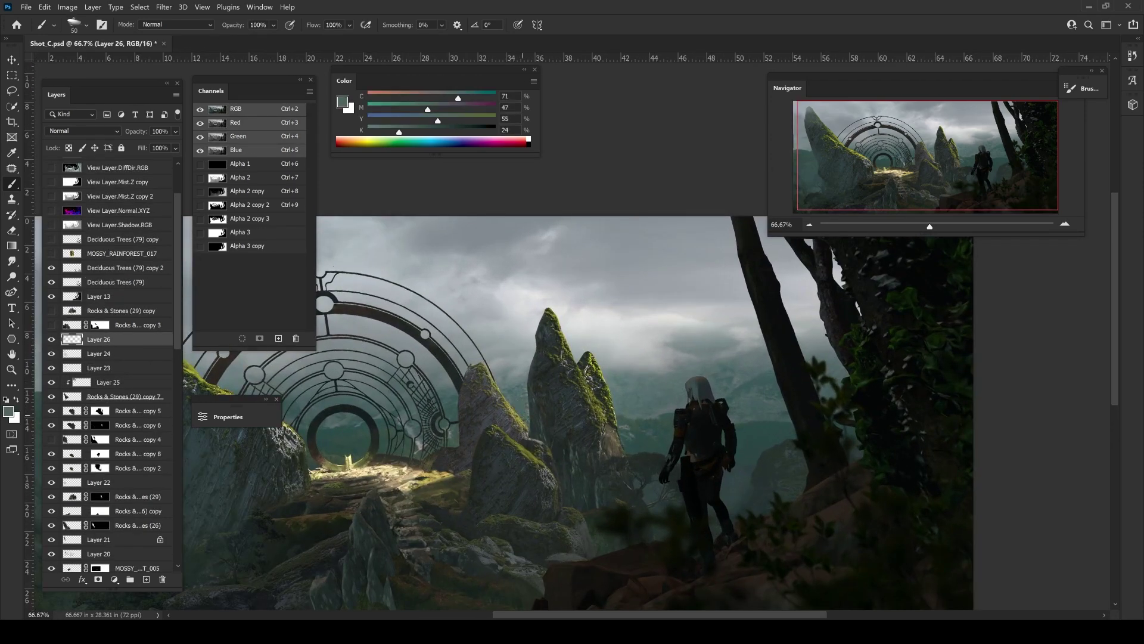
{"action": "key", "text": "5"}
{"action": "left_click", "coordinate": [517, 444], "text": "alt"}
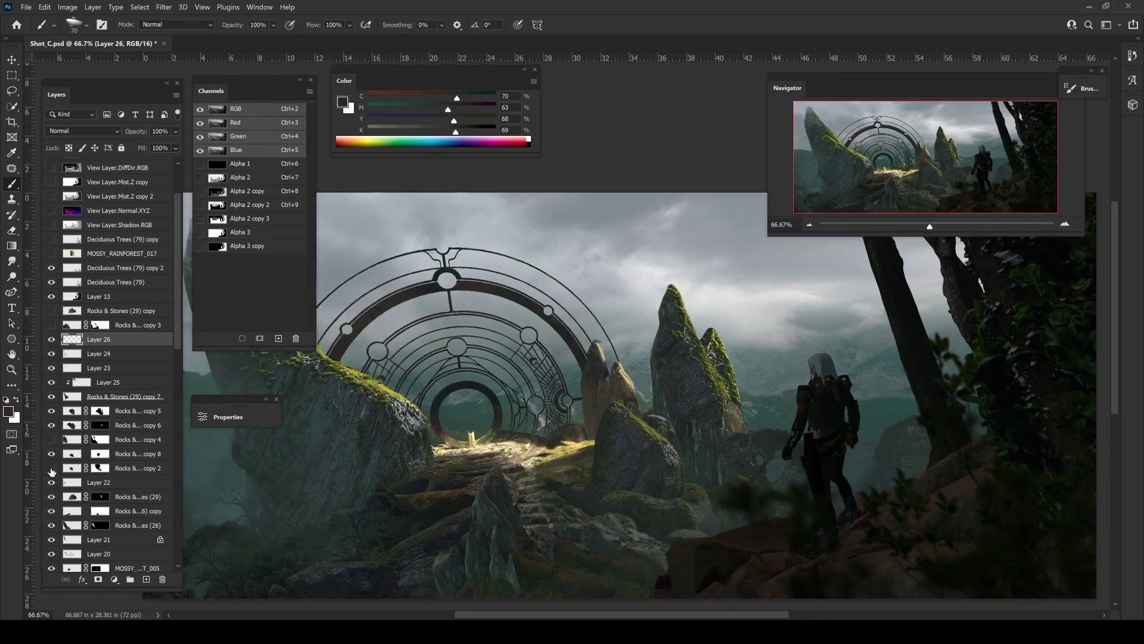
{"action": "left_click", "coordinate": [100, 467]}
{"action": "key", "text": "x"}
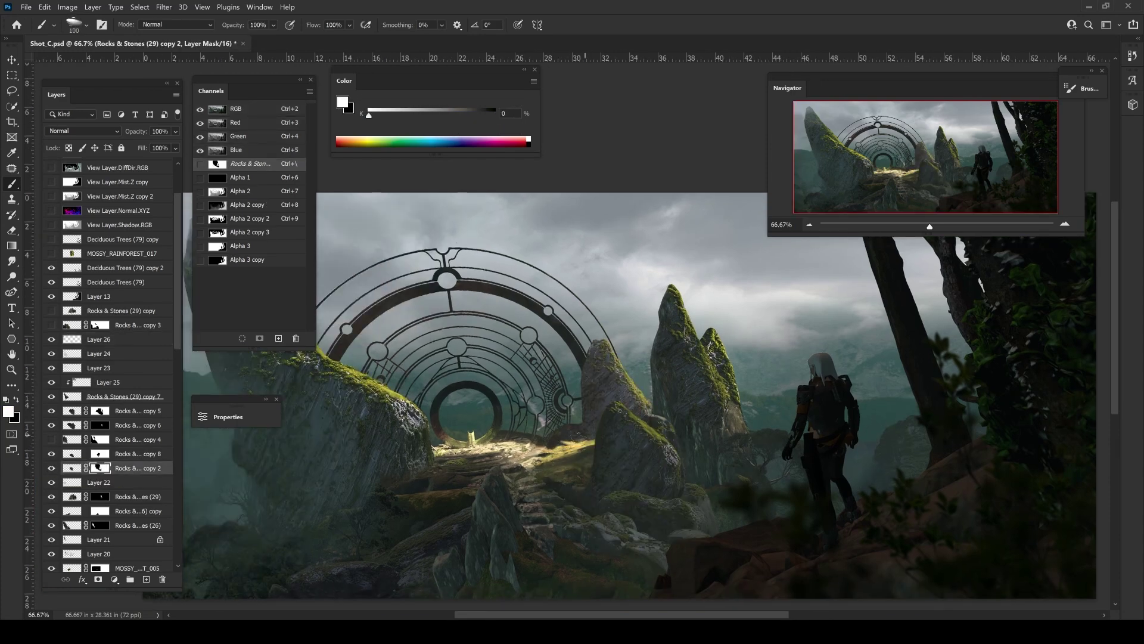
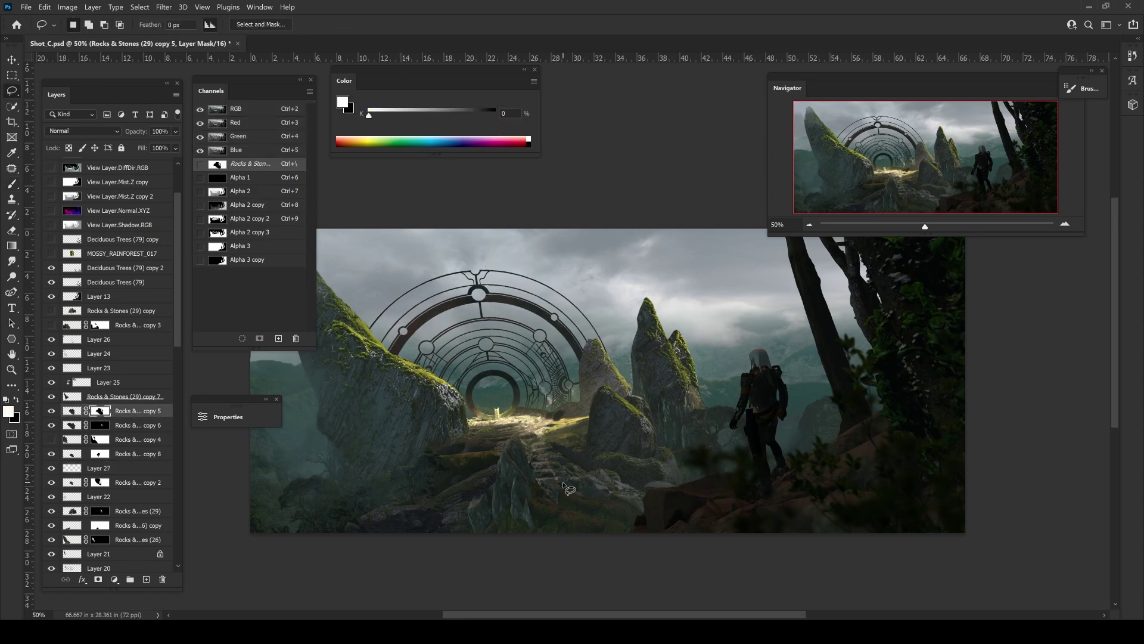
- Blend the mossy spires right of the arch with the Mixer Brush, loaded with sampled dark rock colour
{"action": "key", "text": "ctrl+minus"}
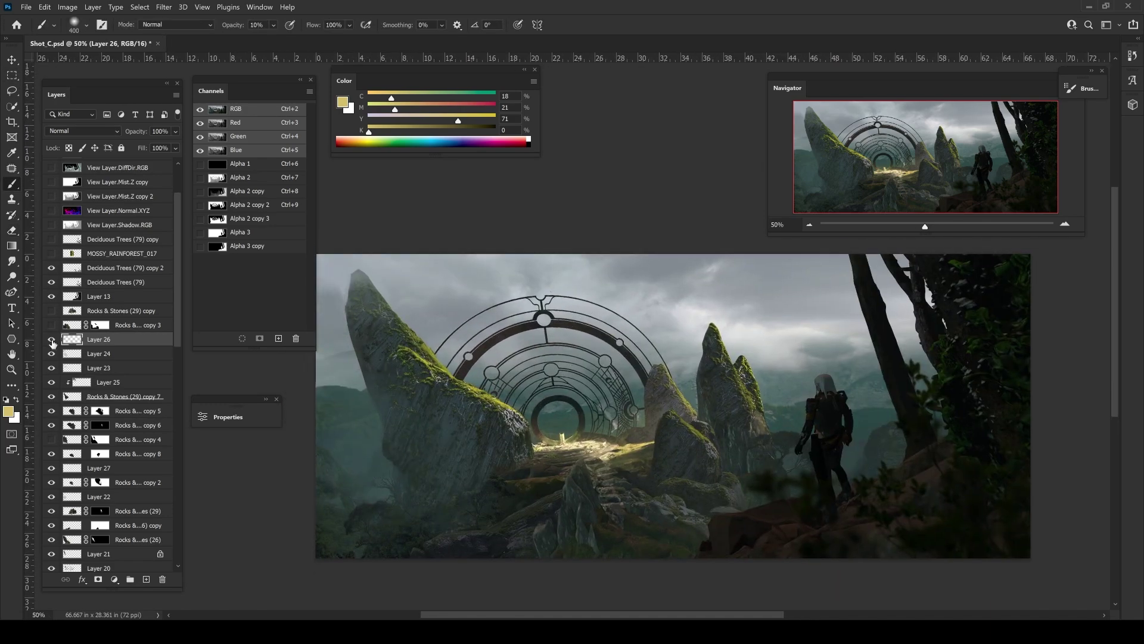
{"action": "key", "text": "shift+b"}
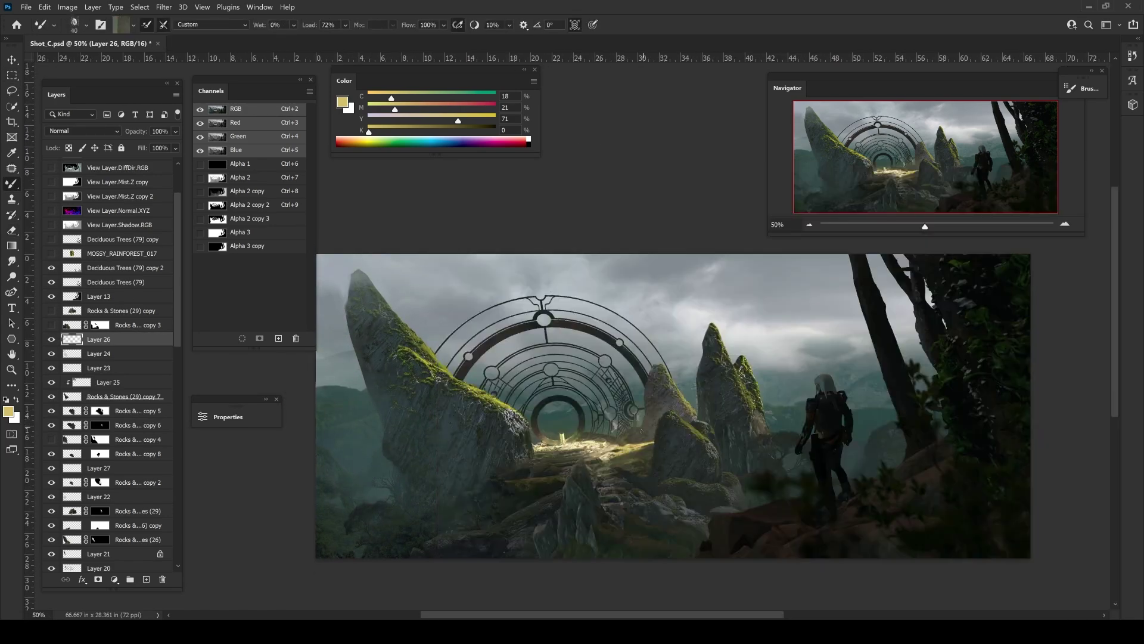
{"action": "left_click", "coordinate": [643, 417], "text": "alt"}
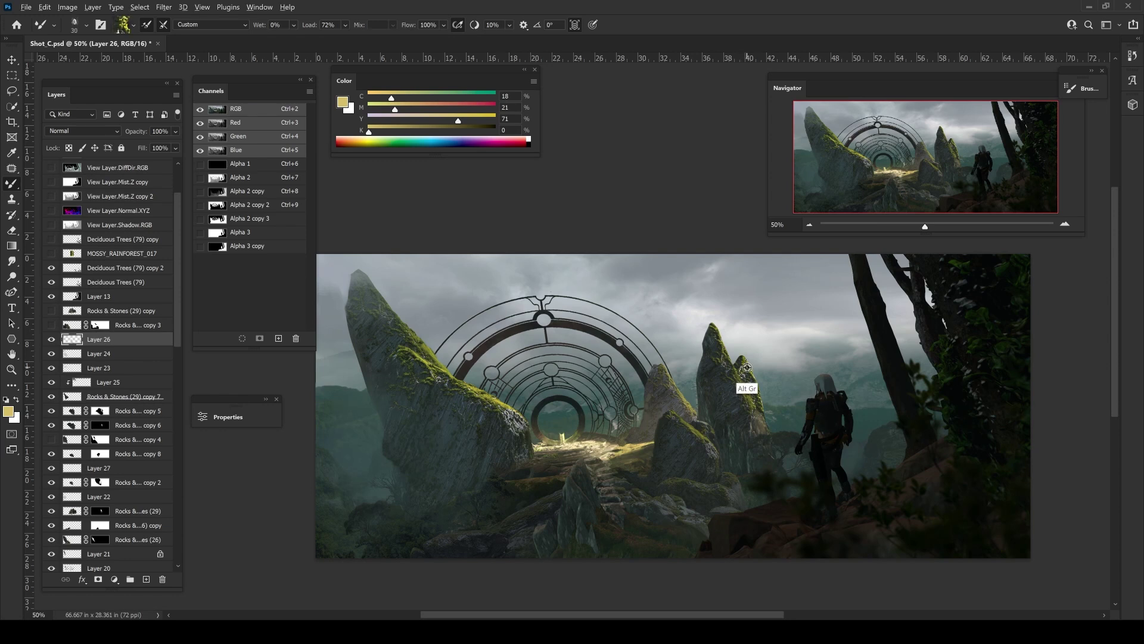
{"action": "key", "text": "bracketleft"}
{"action": "key", "text": "bracketleft"}
{"action": "key", "text": "bracketleft"}
{"action": "key", "text": "bracketleft"}
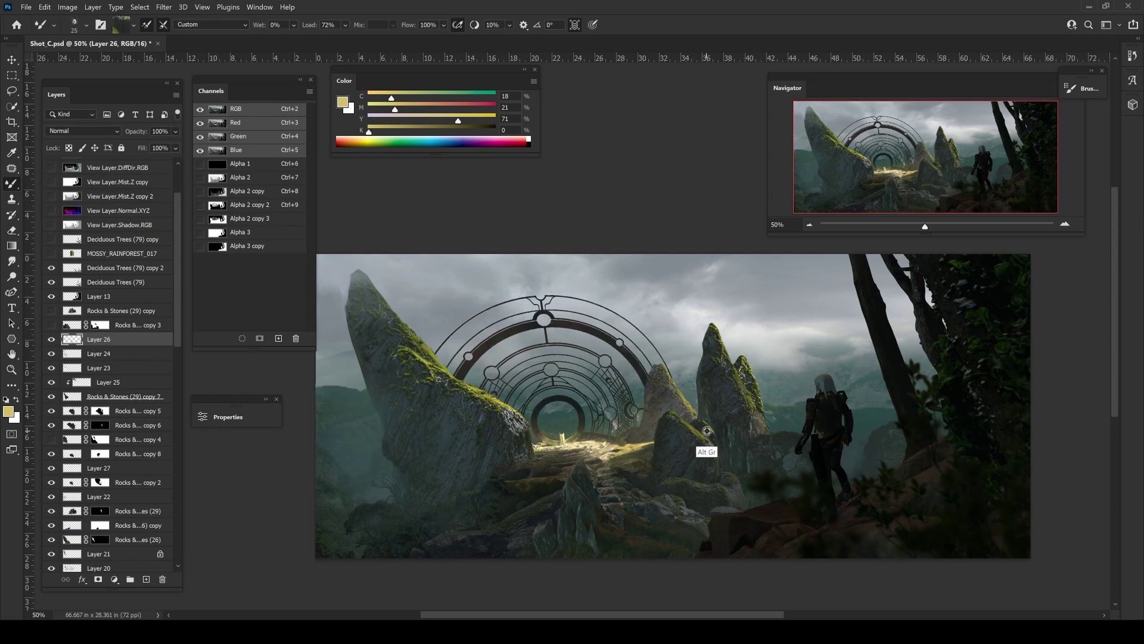
{"action": "key", "text": "bracketright"}
{"action": "key", "text": "bracketright"}
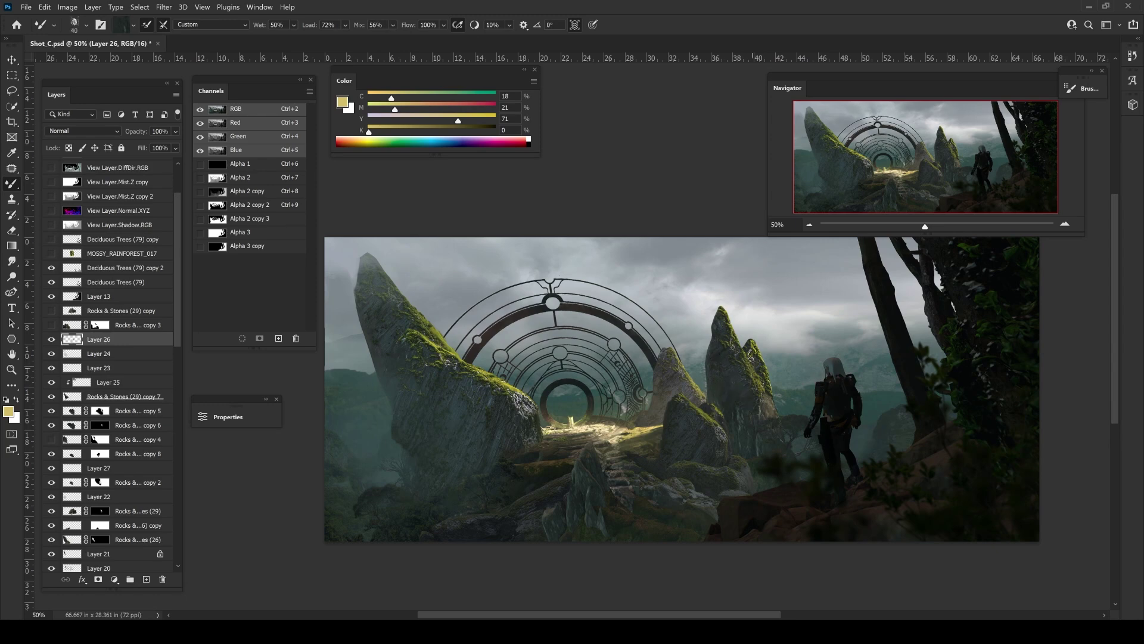
- Review the whole composition and target the Rocks & Stones copy 3 layer mask
{"action": "key", "text": "ctrl+minus"}
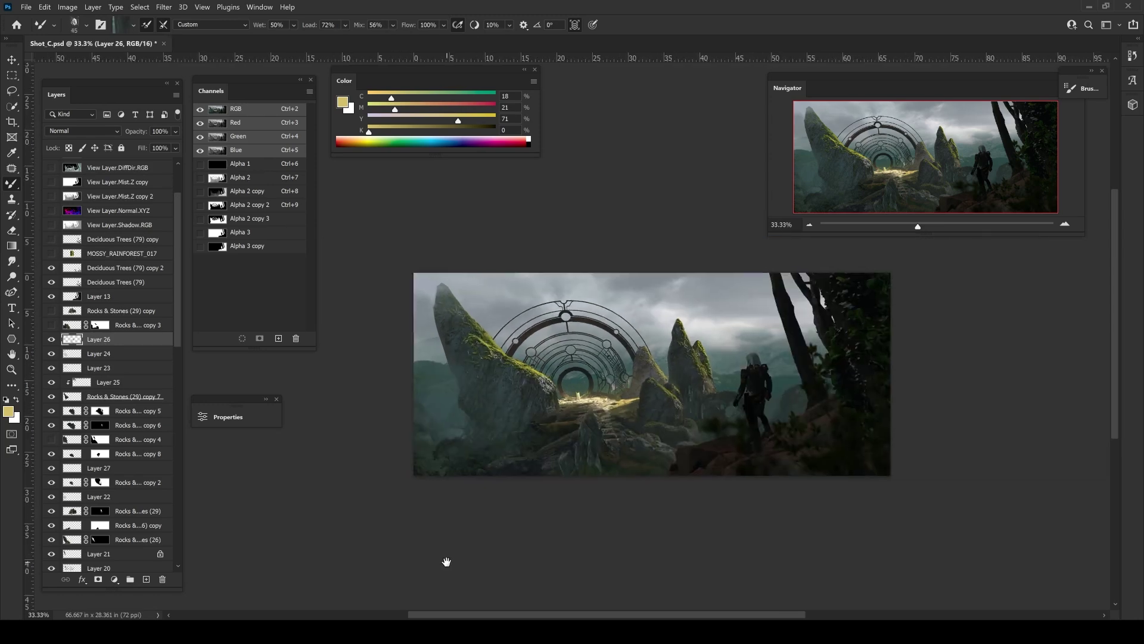
{"action": "key", "text": "ctrl+plus"}
{"action": "key", "text": "m"}
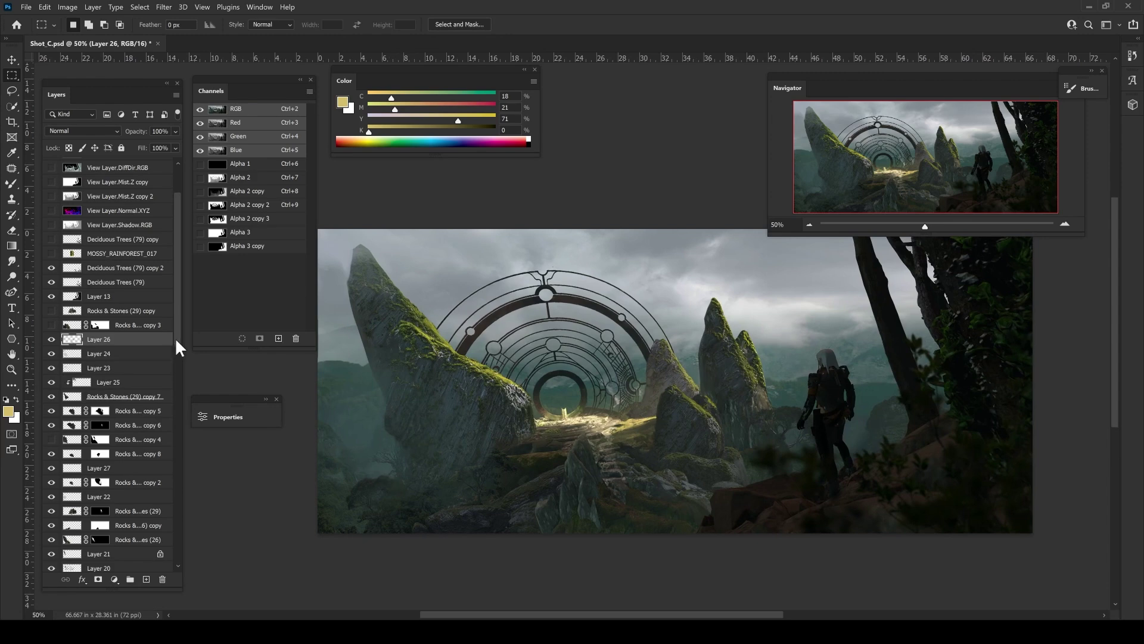
{"action": "left_click", "coordinate": [100, 325]}
- Reveal more rock on the copy 3 mask in white, then lock the layer's transparent pixels
{"action": "key", "text": "b"}
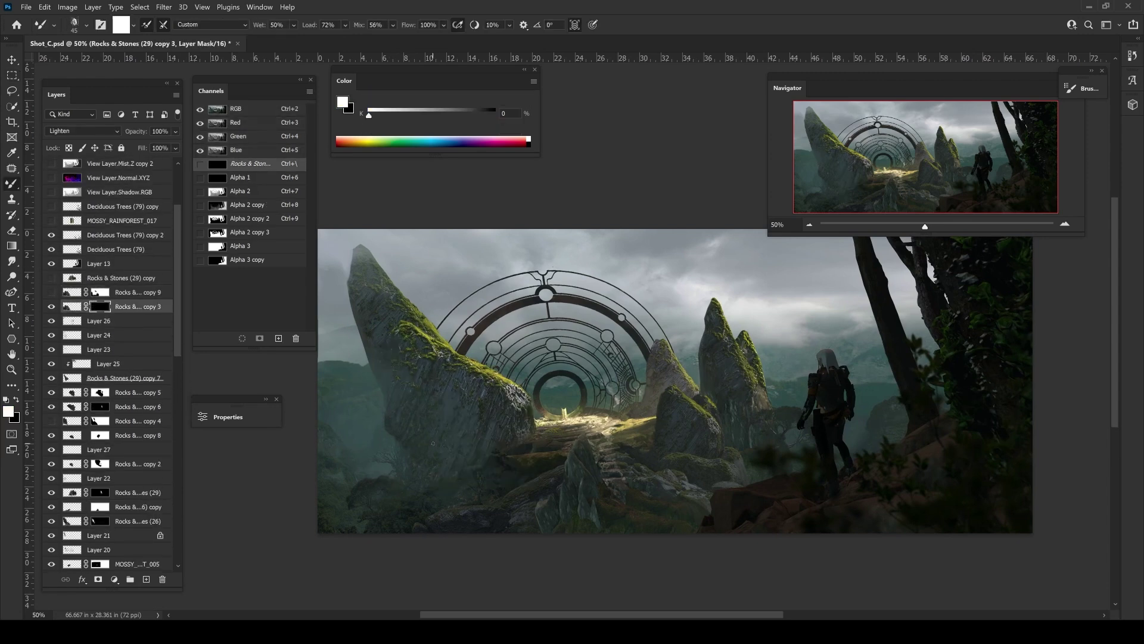
{"action": "key", "text": "shift+b"}
{"action": "left_click_drag", "start_coordinate": [418, 388], "coordinate": [453, 375]}
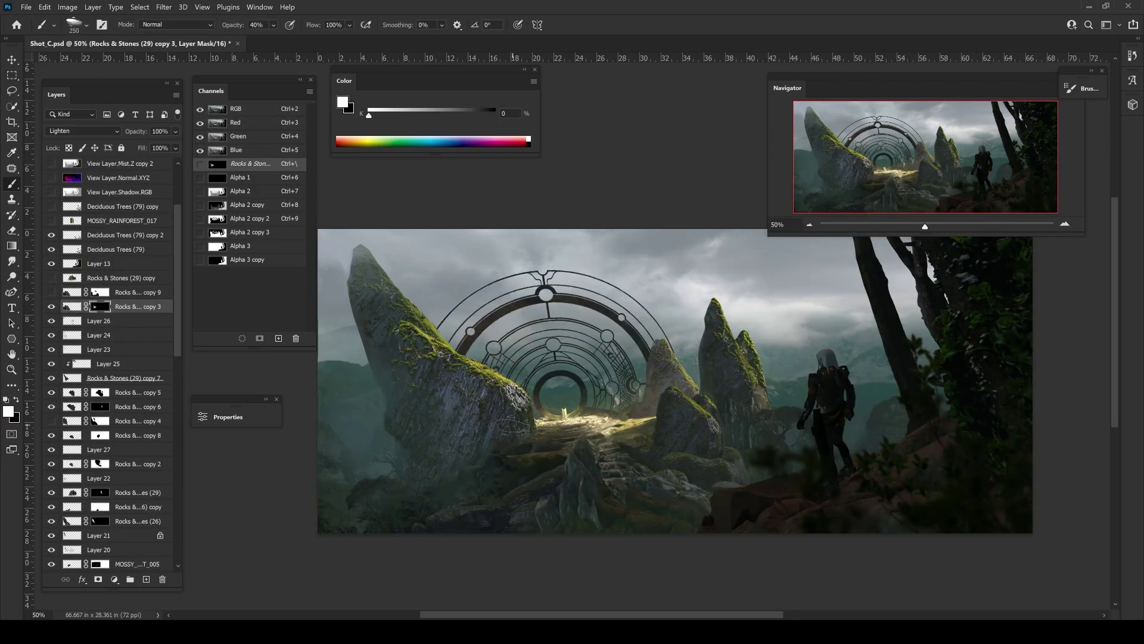
{"action": "key", "text": "0"}
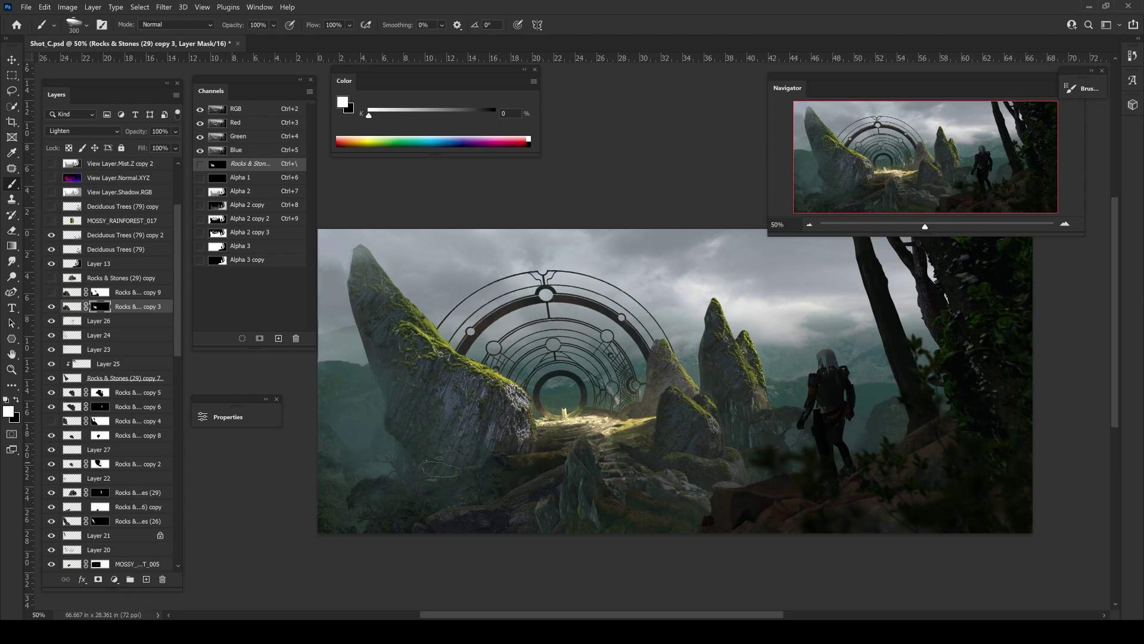
{"action": "left_click", "coordinate": [72, 306]}
{"action": "key", "text": "slash"}
- Save the document, shrink the brush and target the copy 9 layer's pixels
{"action": "key", "text": "m"}
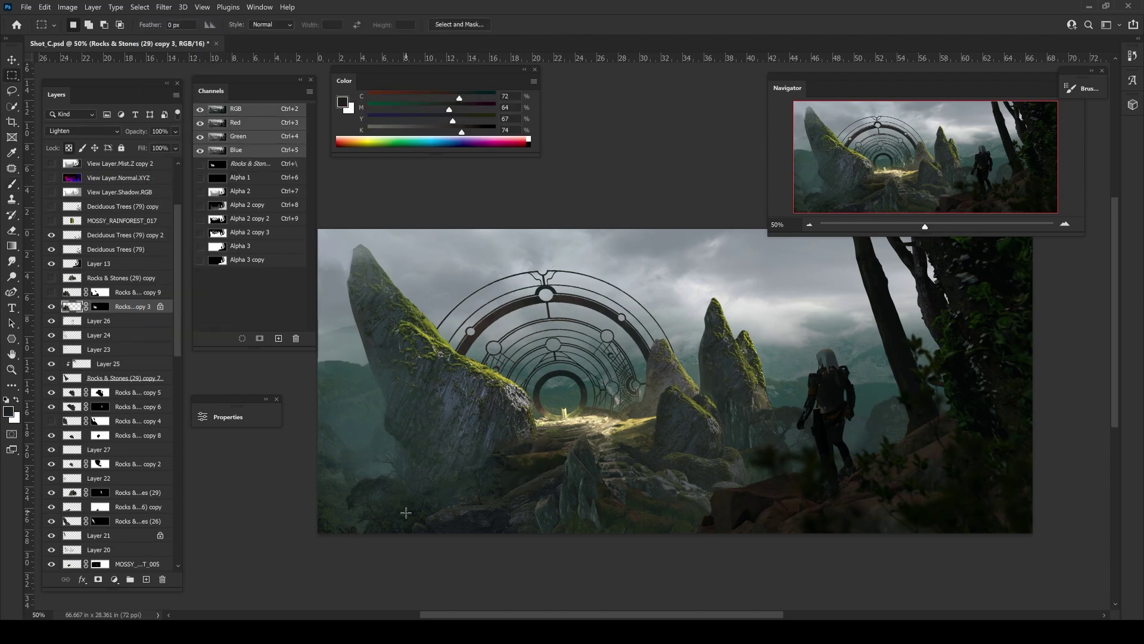
{"action": "left_click_drag", "start_coordinate": [405, 513], "coordinate": [462, 427]}
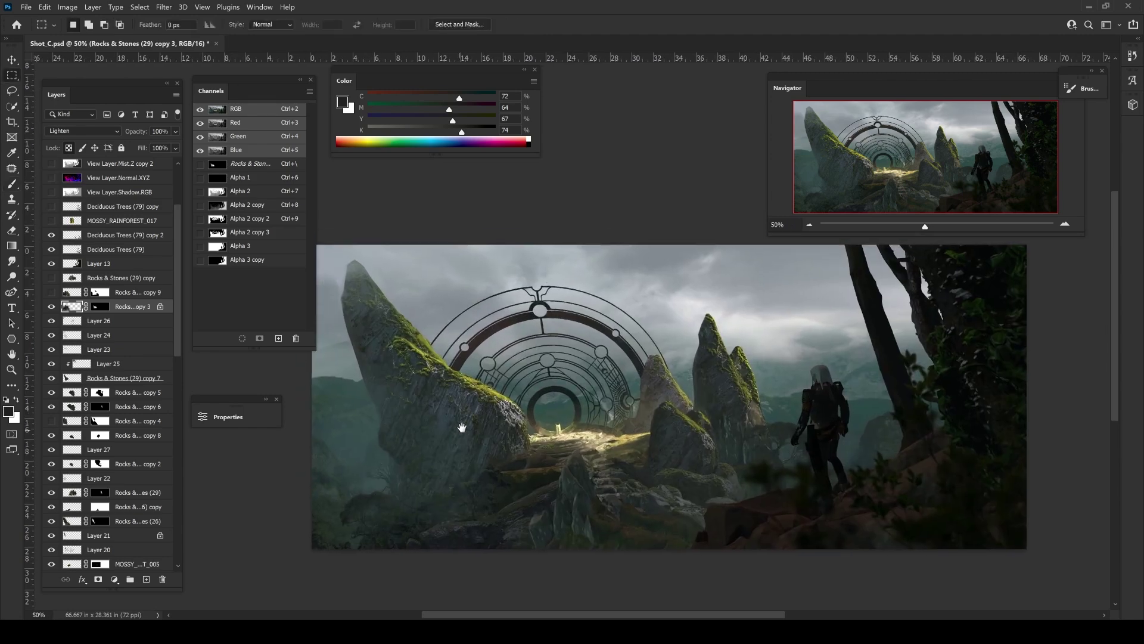
{"action": "key", "text": "ctrl+s"}
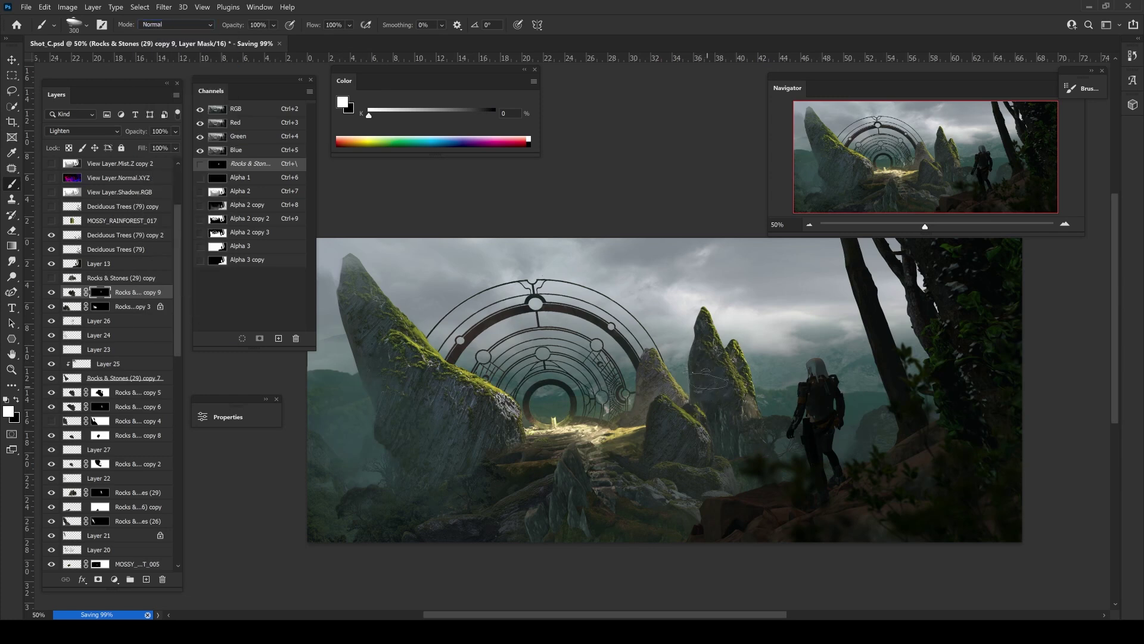
{"action": "key", "text": "bracketleft"}
{"action": "key", "text": "bracketleft"}
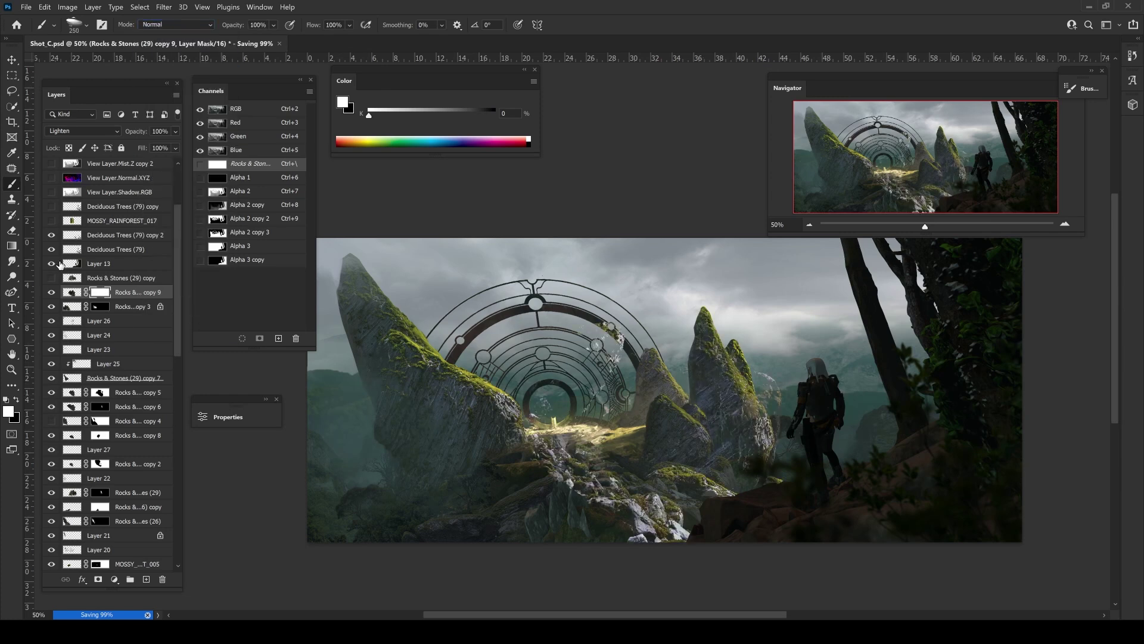
{"action": "key", "text": "bracketleft"}
{"action": "key", "text": "bracketleft"}
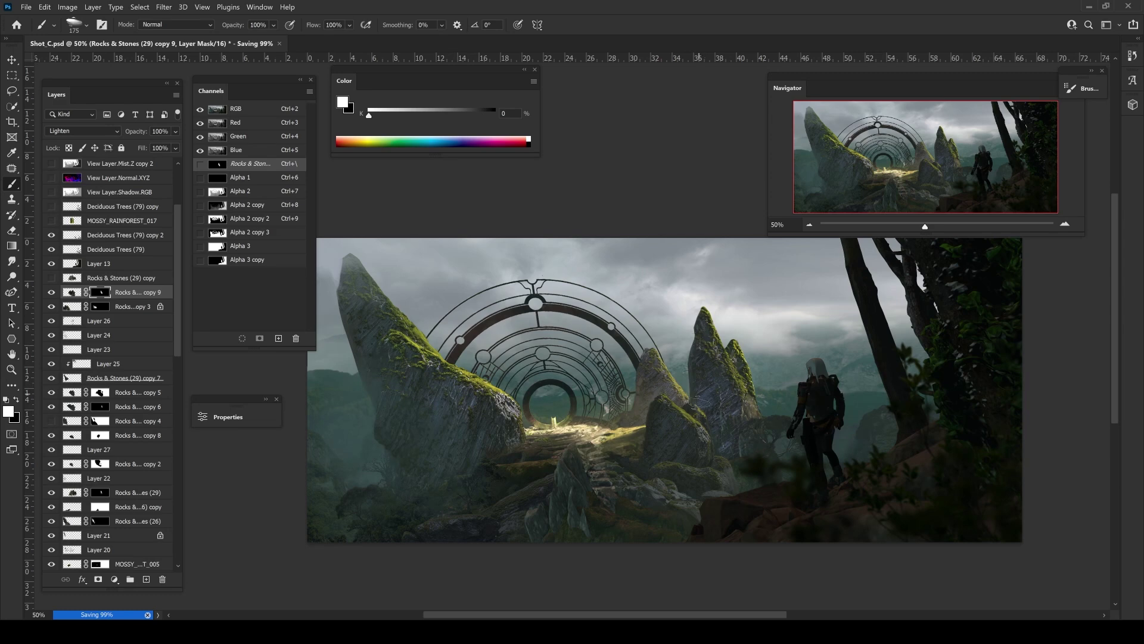
{"action": "left_click", "coordinate": [72, 292]}
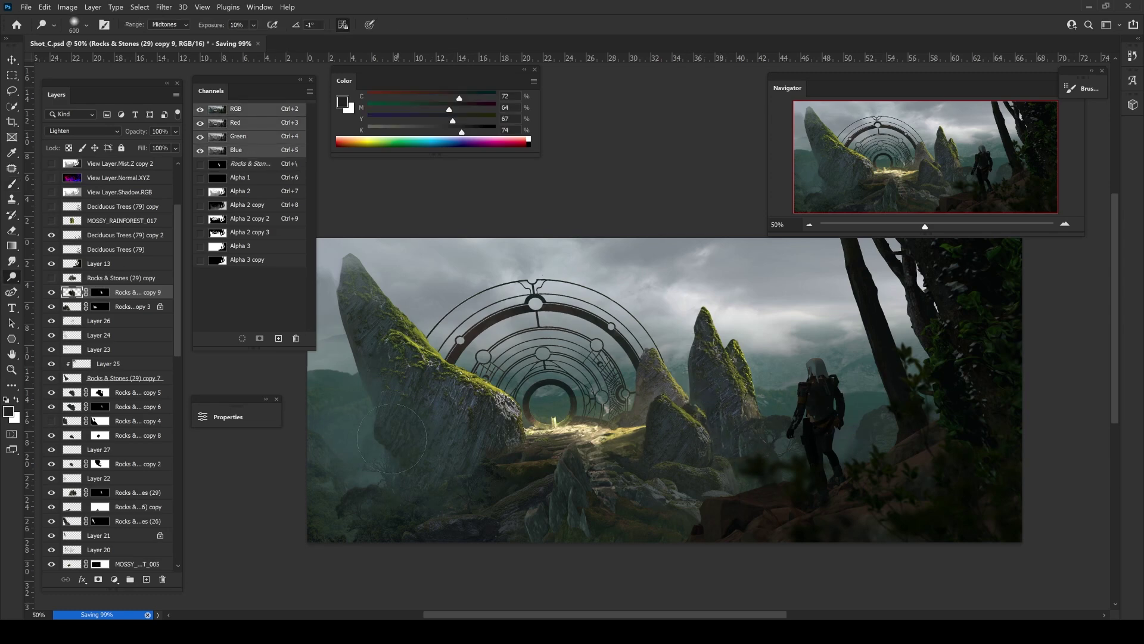
{"action": "key", "text": "m"}
- Show Rocks & Stones (29) copy, shrink it to the path's base, and darken it with Levels output white 131
{"action": "left_click", "coordinate": [51, 277]}
{"action": "left_click", "coordinate": [119, 277]}
{"action": "key", "text": "v"}
{"action": "left_click_drag", "start_coordinate": [357, 310], "coordinate": [468, 428]}
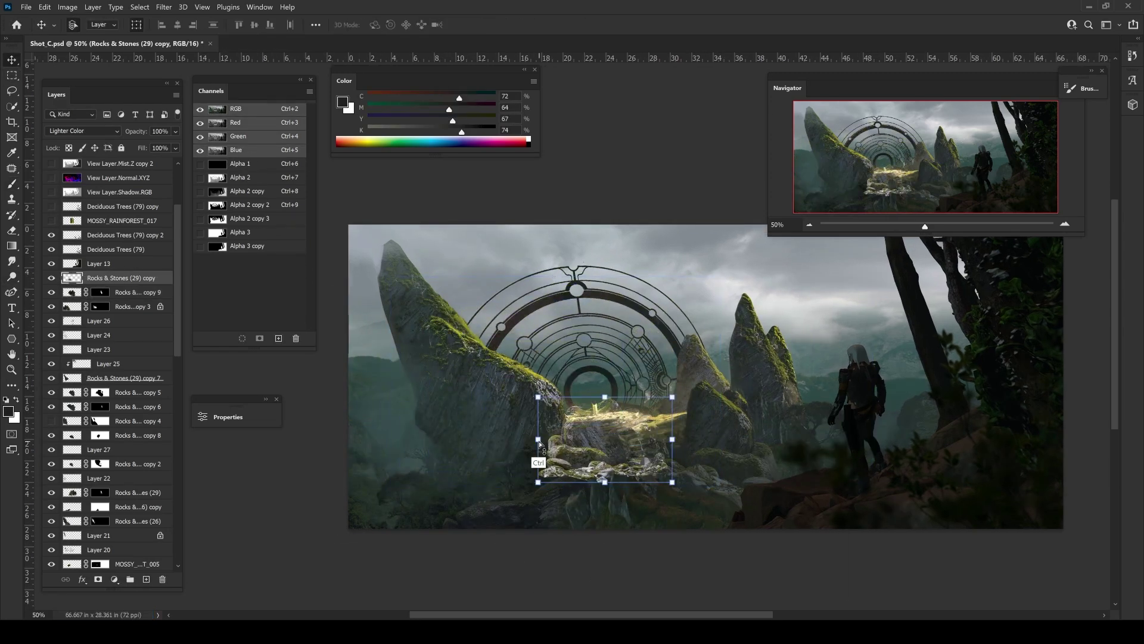
{"action": "key", "text": "ctrl+l"}
{"action": "left_click_drag", "start_coordinate": [202, 304], "coordinate": [128, 306]}
{"action": "key", "text": "Return"}
- Hide parts of the rocks copy by painting black on its mask at 40% opacity
{"action": "key", "text": "b"}
{"action": "left_click", "coordinate": [100, 292]}
{"action": "mouse_move", "coordinate": [494, 501]}
{"action": "left_mouse_down"}
{"action": "mouse_move", "coordinate": [596, 507]}
{"action": "mouse_move", "coordinate": [545, 471]}
{"action": "left_mouse_up"}
{"action": "key", "text": "bracketleft"}
{"action": "key", "text": "4"}
- Duplicate the rocks as copy 11 and select a rectangle around the foreground rocks
{"action": "key", "text": "ctrl+j"}
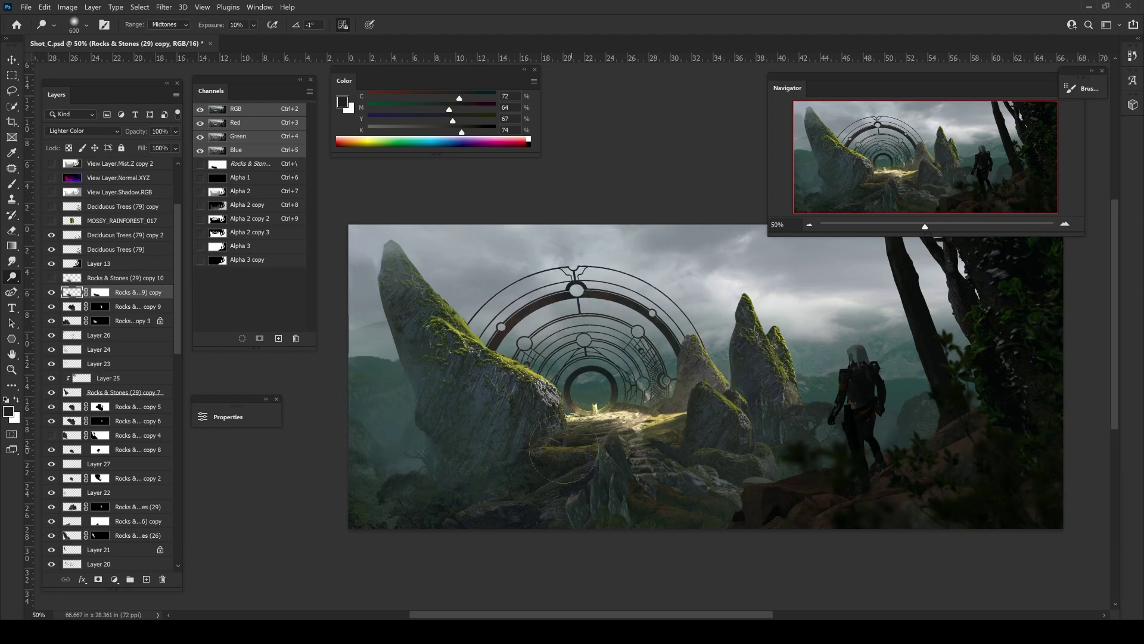
{"action": "key", "text": "v"}
{"action": "key", "text": "b"}
{"action": "key", "text": "ctrl+backslash"}
{"action": "key", "text": "ctrl+plus"}
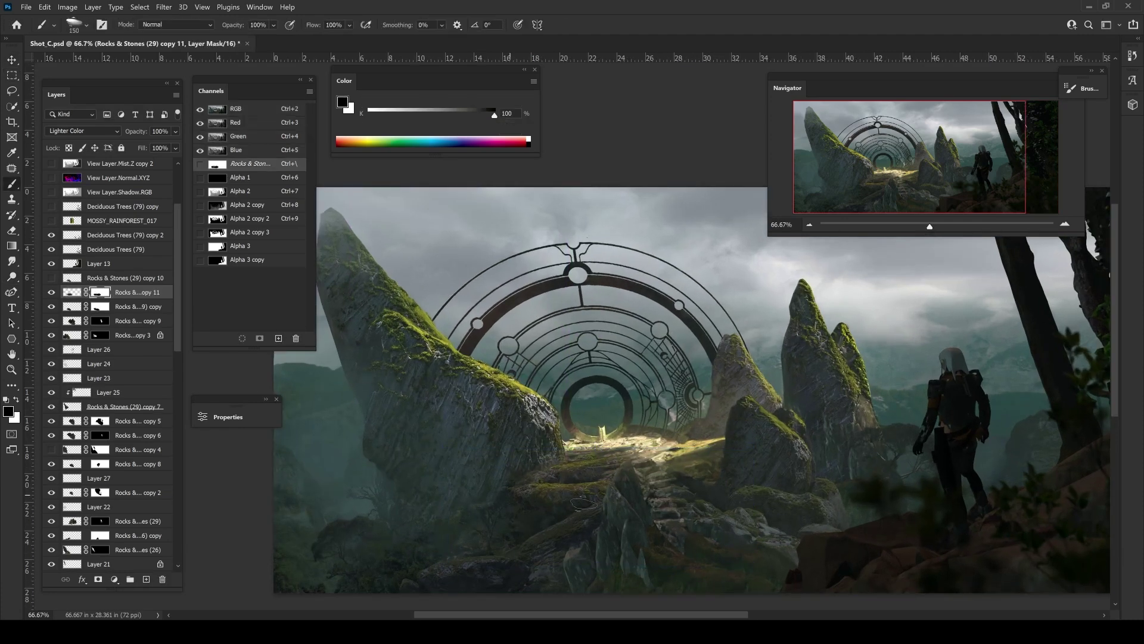
{"action": "key", "text": "ctrl+minus"}
{"action": "key", "text": "m"}
{"action": "left_click_drag", "start_coordinate": [457, 420], "coordinate": [687, 509]}
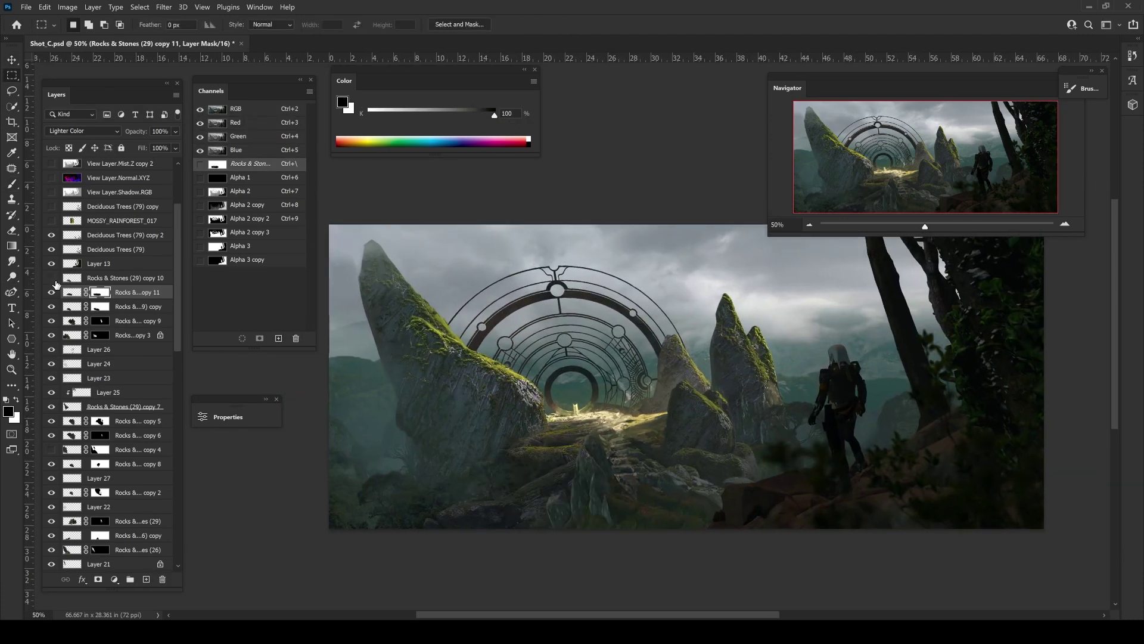
- Duplicate the selection as copy 12, move it lower, and mask it to show only some bottom rocks
{"action": "key", "text": "ctrl+j"}
{"action": "key", "text": "v"}
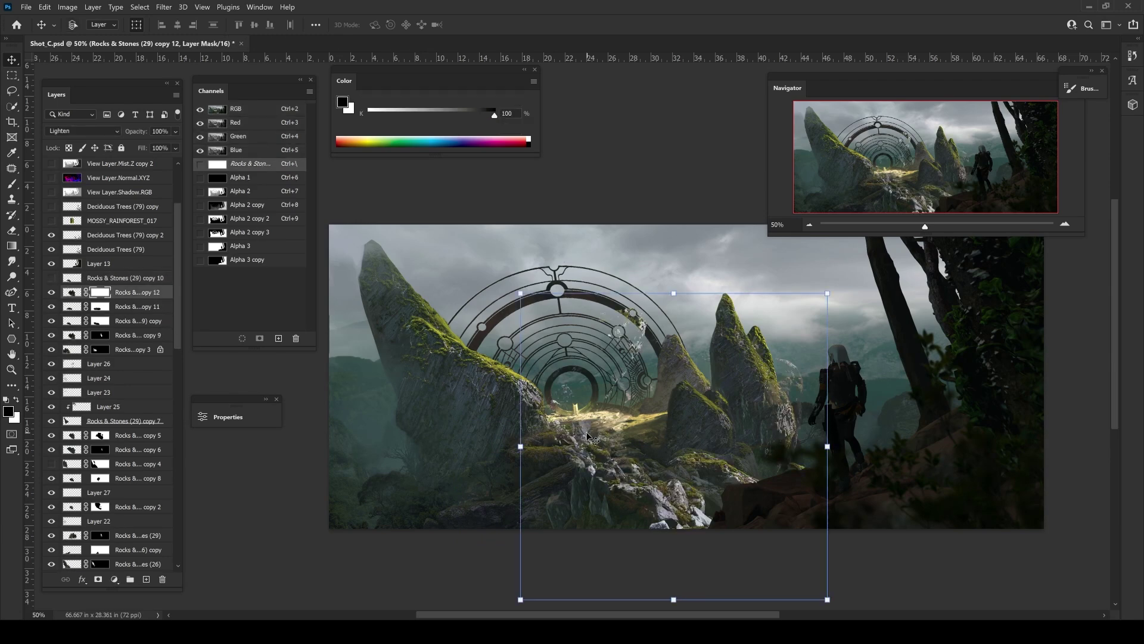
{"action": "left_click_drag", "start_coordinate": [590, 441], "coordinate": [451, 525]}
{"action": "key", "text": "ctrl+i"}
{"action": "key", "text": "x"}
{"action": "key", "text": "b"}
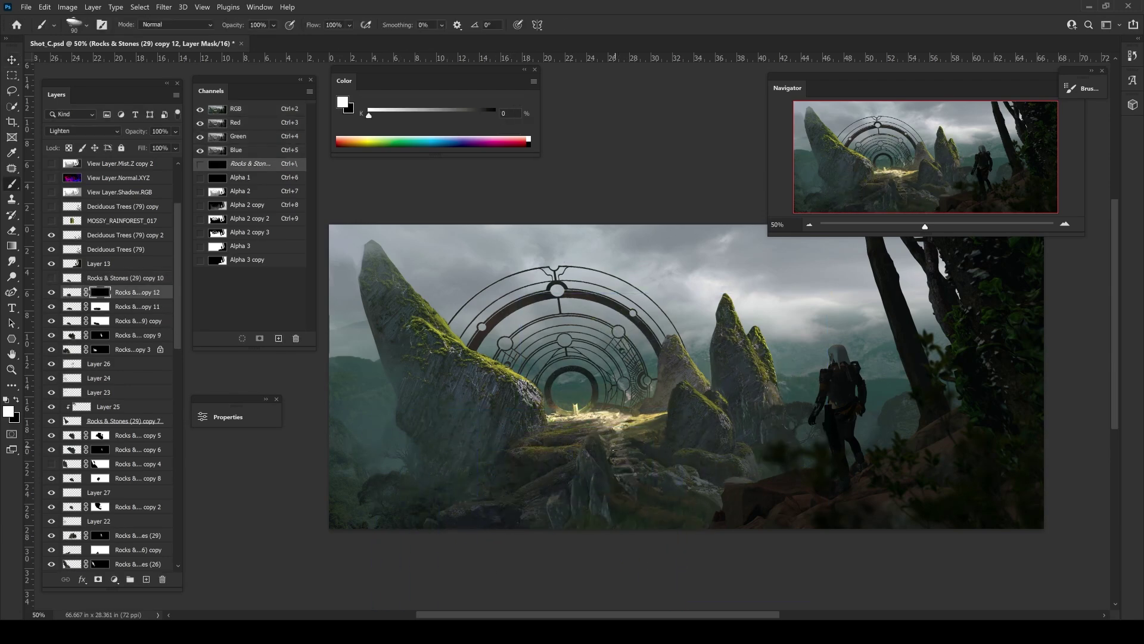
{"action": "key", "text": "bracketright"}
{"action": "key", "text": "bracketright"}
{"action": "key", "text": "bracketright"}
{"action": "left_click_drag", "start_coordinate": [617, 492], "coordinate": [602, 471]}
{"action": "key", "text": "x"}
{"action": "key", "text": "bracketright"}
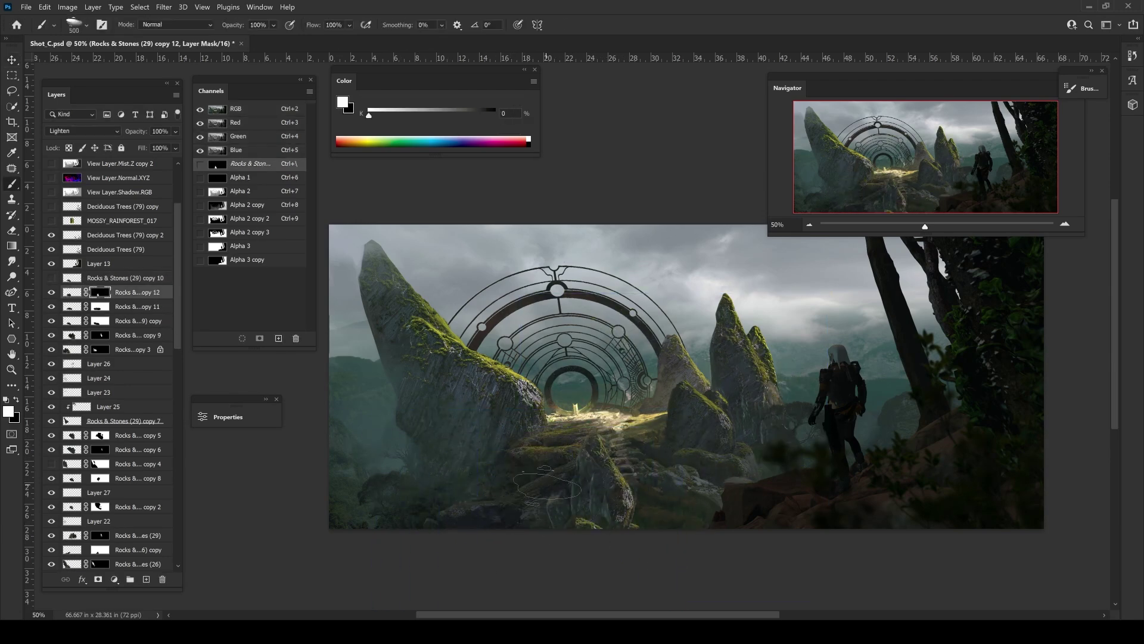
{"action": "left_click_drag", "start_coordinate": [609, 516], "coordinate": [554, 486]}
{"action": "key", "text": "bracketright"}
{"action": "key", "text": "bracketright"}
{"action": "key", "text": "bracketright"}
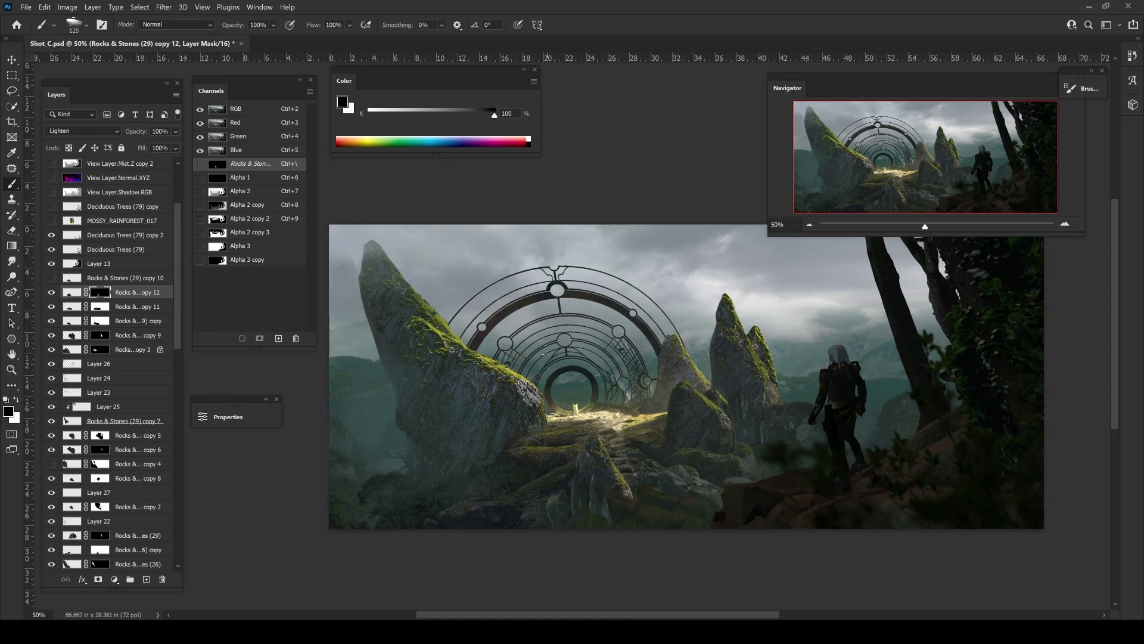
- Darken the copy 12 rocks with a Levels adjustment
{"action": "left_click", "coordinate": [71, 292]}
{"action": "key", "text": "ctrl+l"}
{"action": "left_click_drag", "start_coordinate": [198, 255], "coordinate": [152, 295]}
{"action": "key", "text": "Return"}
{"action": "key", "text": "v"}
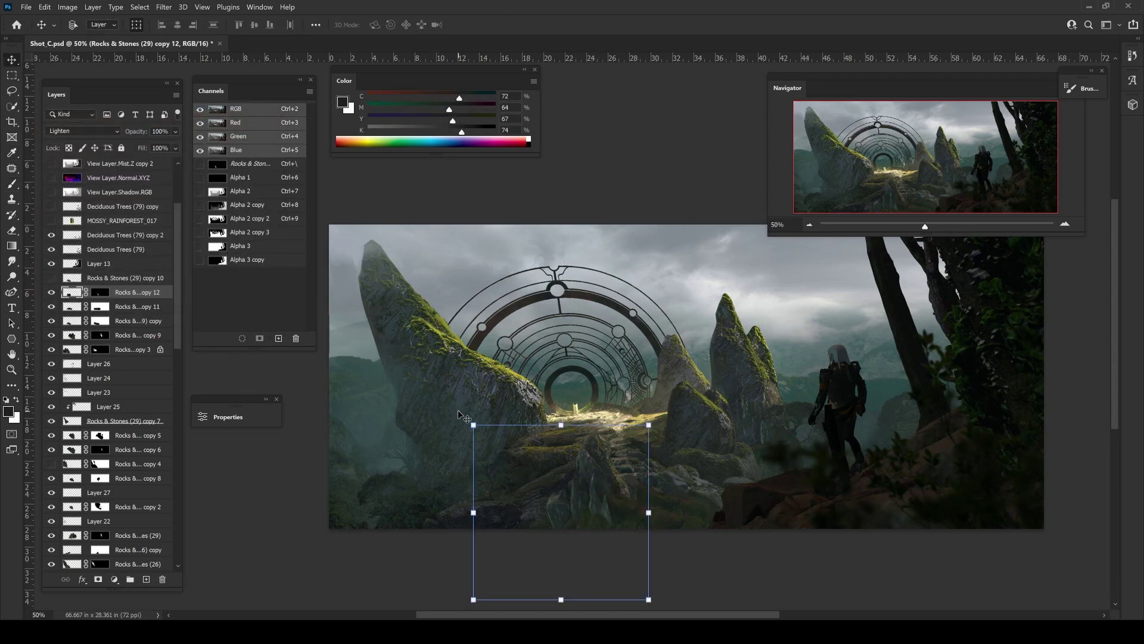
{"action": "key", "text": "m"}
{"action": "left_click_drag", "start_coordinate": [407, 477], "coordinate": [394, 473]}
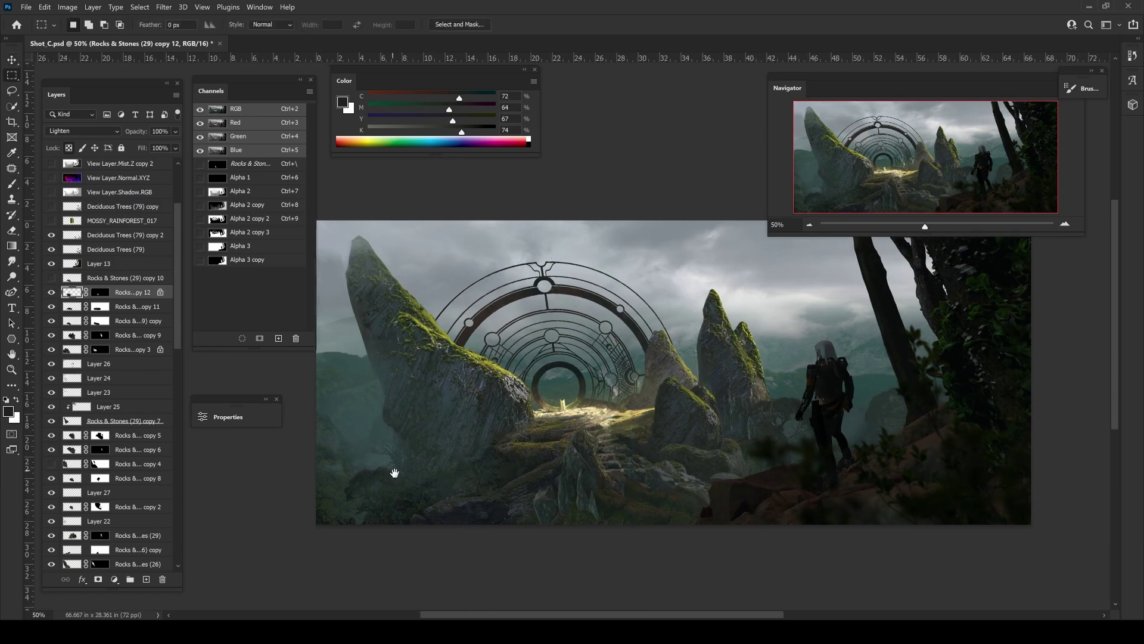
{"action": "key", "text": "v"}
- Move copy 10's rock pile to the lower-left foreground, darken it to output white 107, and add Layer 28
{"action": "left_click", "coordinate": [51, 278]}
{"action": "left_click", "coordinate": [125, 278]}
{"action": "left_click_drag", "start_coordinate": [537, 476], "coordinate": [451, 544]}
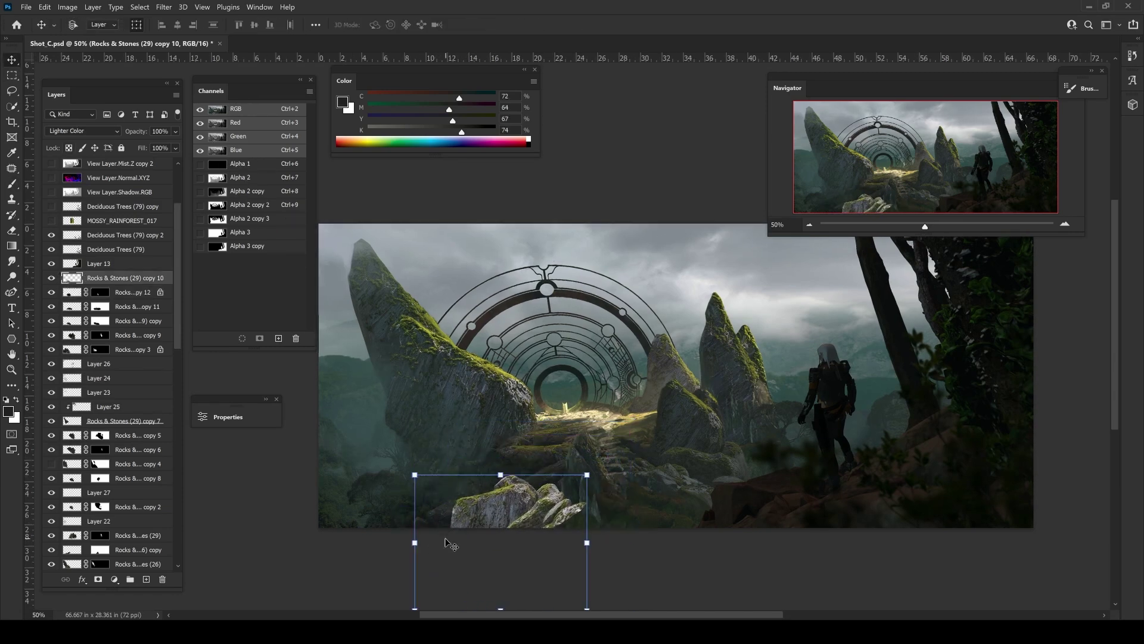
{"action": "key", "text": "ctrl+l"}
{"action": "left_click_drag", "start_coordinate": [202, 304], "coordinate": [114, 303]}
{"action": "key", "text": "Return"}
{"action": "key", "text": "b"}
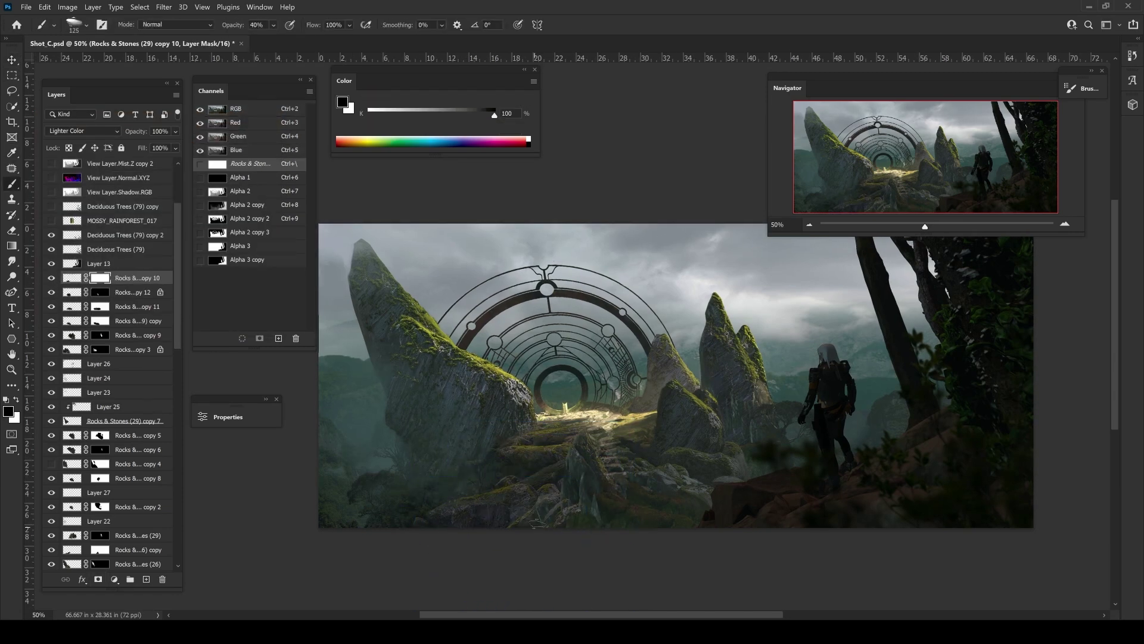
{"action": "key", "text": "ctrl+alt+shift+n"}
- Set the brush to 50% opacity and sample dark rock colours from the foreground
{"action": "left_click", "coordinate": [568, 488], "text": "alt"}
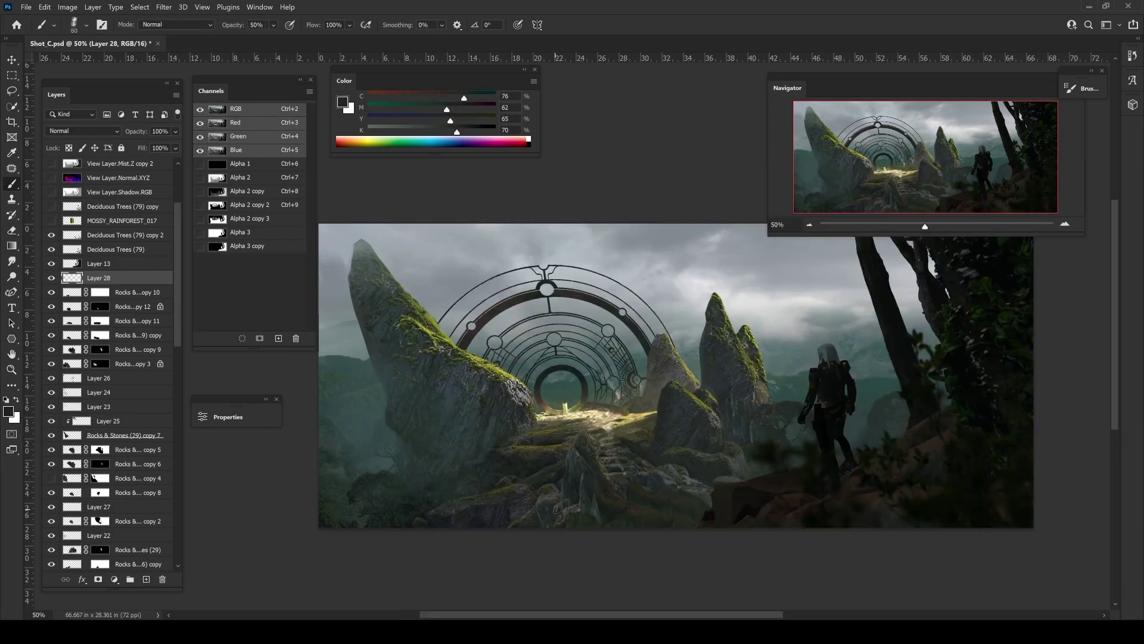
{"action": "key", "text": "5"}
{"action": "key", "text": "bracketleft"}
{"action": "key", "text": "bracketleft"}
{"action": "key", "text": "bracketleft"}
{"action": "key", "text": "bracketright"}
{"action": "key", "text": "bracketright"}
{"action": "key", "text": "bracketright"}
{"action": "left_click", "coordinate": [596, 512], "text": "alt"}
{"action": "key", "text": "ctrl+minus"}
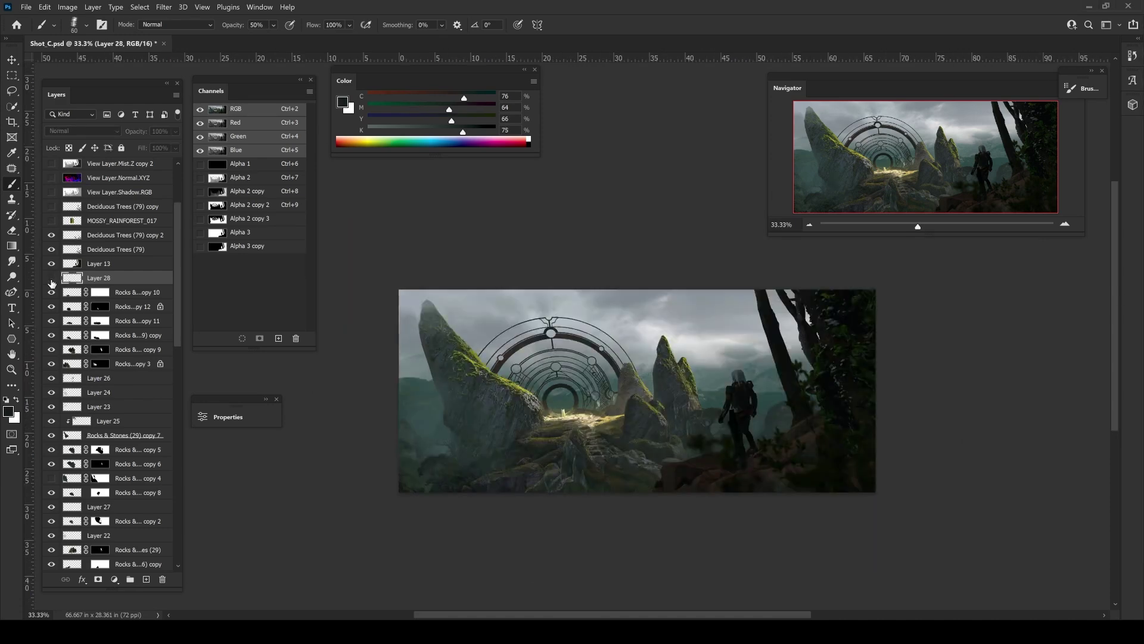
{"action": "scroll", "coordinate": [537, 465], "scroll_direction": "up", "scroll_amount": 1}
{"action": "scroll", "coordinate": [616, 482], "scroll_direction": "up", "scroll_amount": 1}
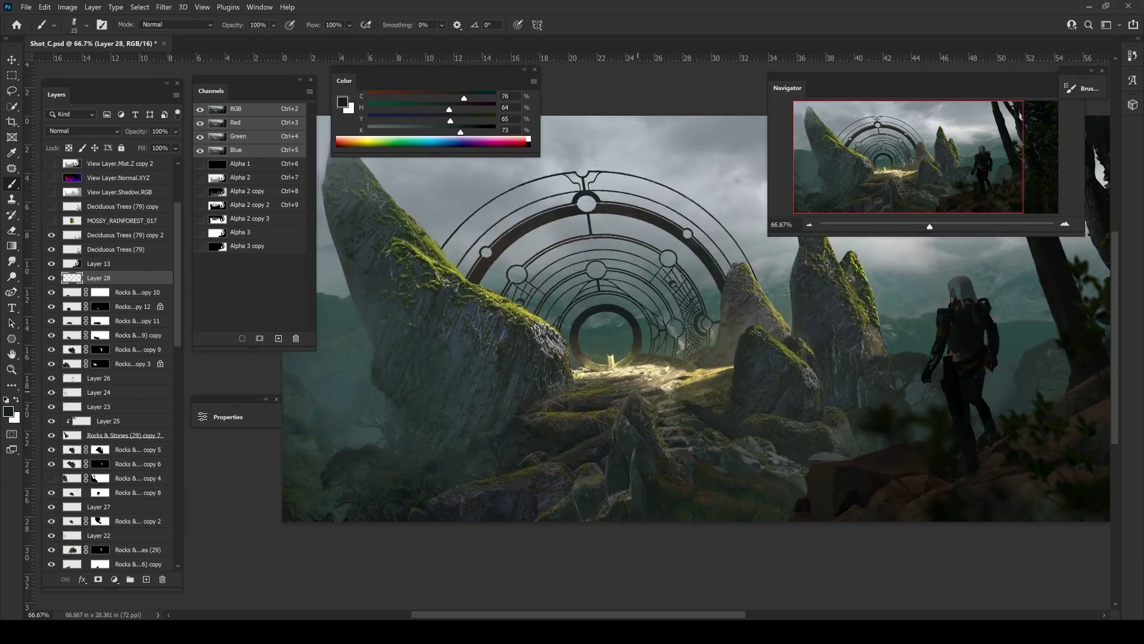
- Sample colours around the spires, enlarge the brush, and recentre the painting
{"action": "left_click", "coordinate": [619, 411], "text": "alt"}
{"action": "left_click", "coordinate": [633, 397], "text": "alt"}
{"action": "left_click", "coordinate": [664, 431], "text": "alt"}
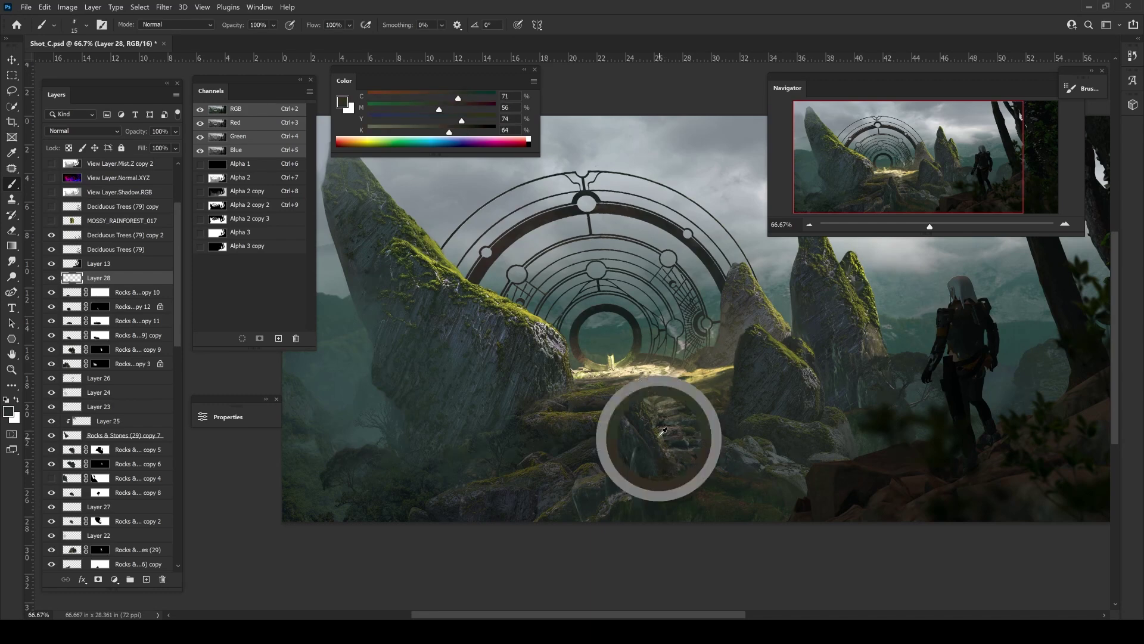
{"action": "key", "text": "bracketright"}
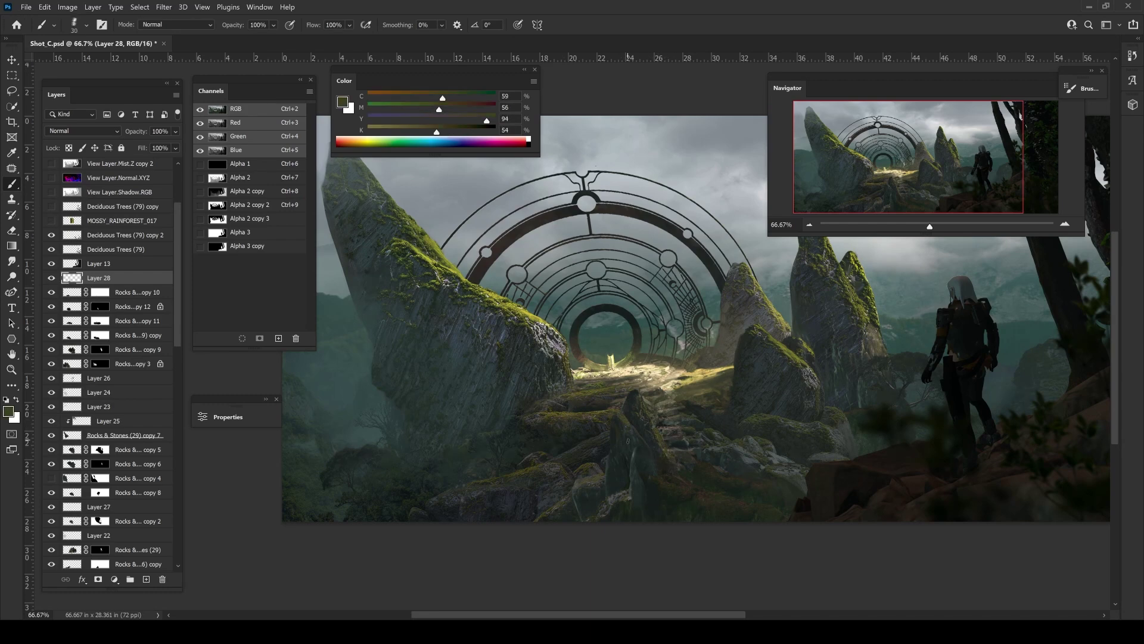
{"action": "key", "text": "bracketright"}
{"action": "key", "text": "ctrl+minus"}
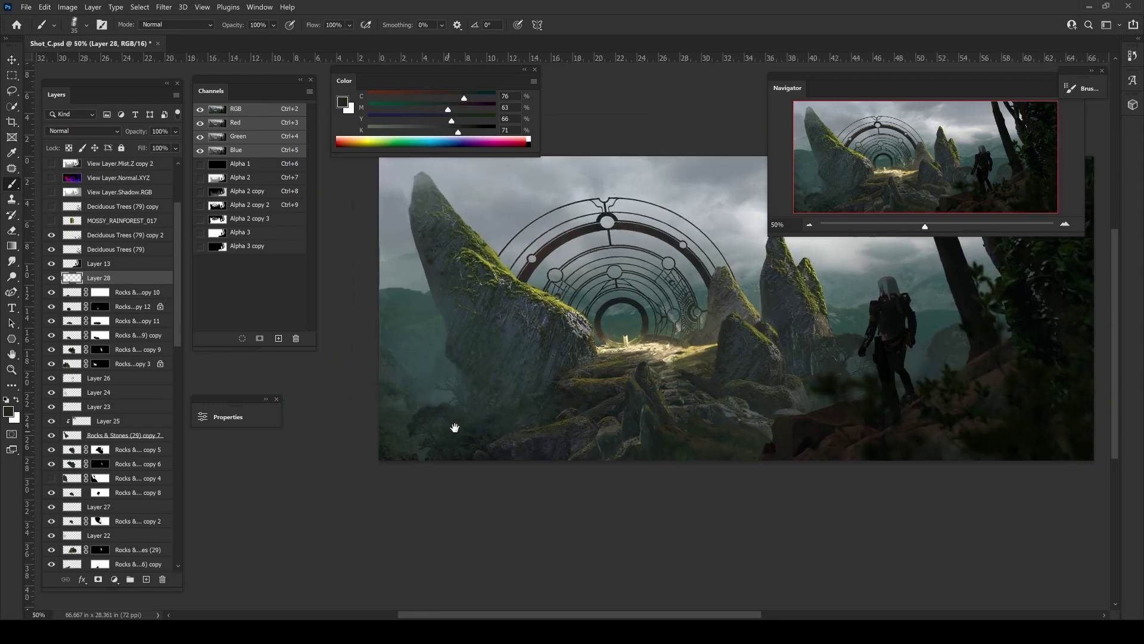
{"action": "mouse_move", "coordinate": [455, 427]}
{"action": "left_mouse_down"}
{"action": "mouse_move", "coordinate": [492, 455]}
{"action": "mouse_move", "coordinate": [492, 515]}
{"action": "left_mouse_up"}
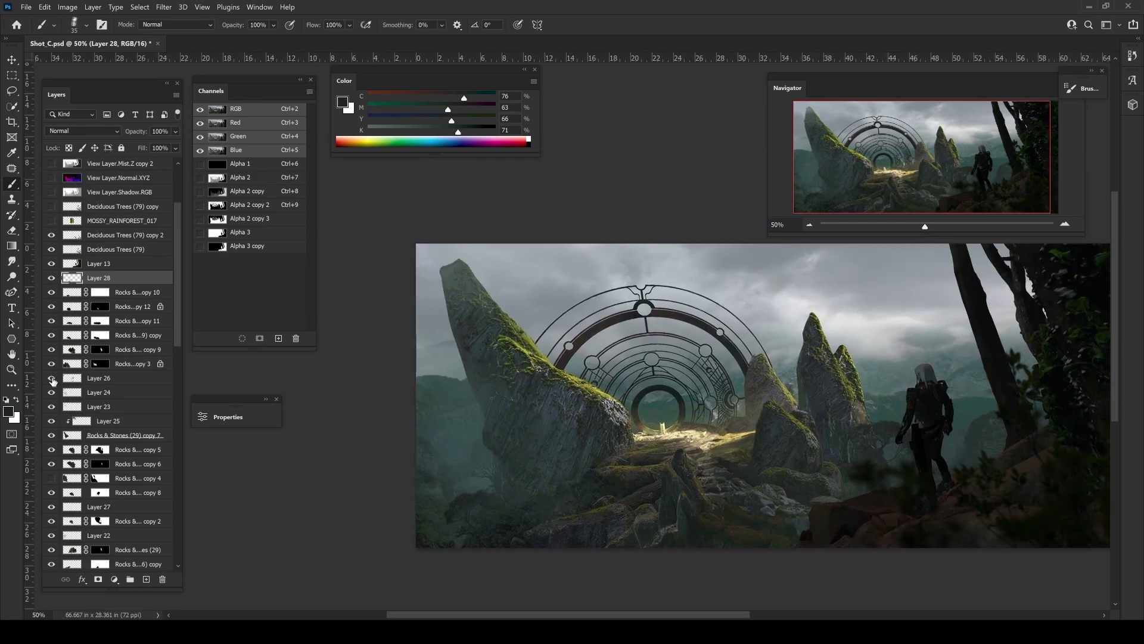
- Choose a large soft brush and add Layer 29 above Layer 28 in Lighten mode
{"action": "left_click", "coordinate": [99, 507]}
{"action": "right_click", "coordinate": [441, 170]}
{"action": "left_click", "coordinate": [568, 358]}
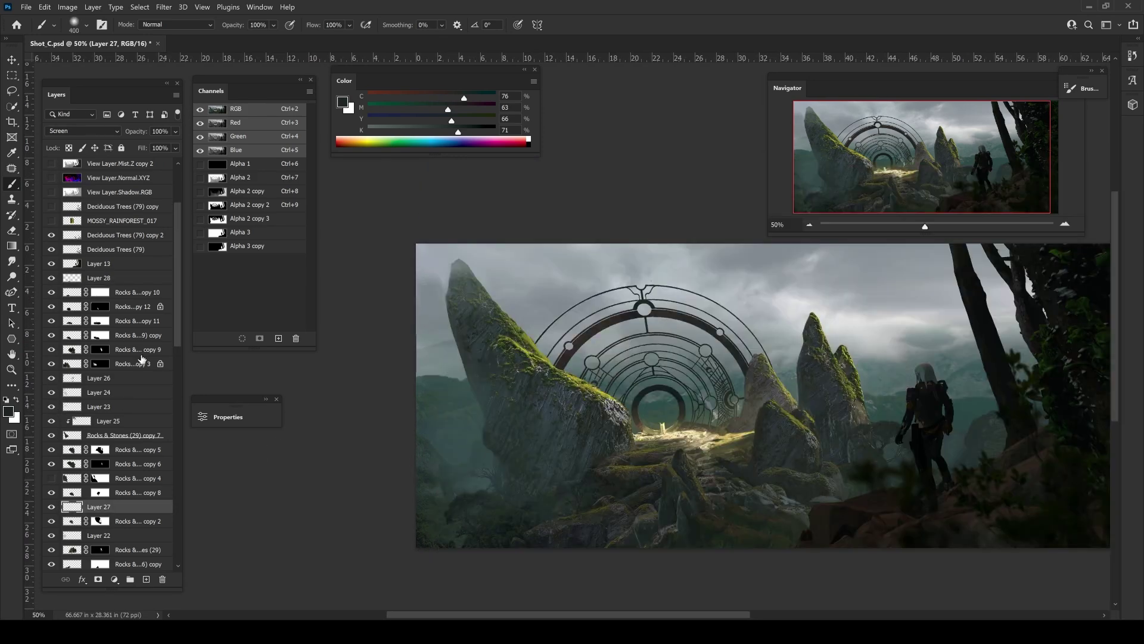
{"action": "left_click", "coordinate": [98, 278]}
{"action": "left_click", "coordinate": [146, 579]}
{"action": "left_click", "coordinate": [84, 130]}
{"action": "left_click", "coordinate": [60, 190]}
- Paint a faint haze at 10% opacity with colours sampled from the misty sky
{"action": "left_click", "coordinate": [750, 369], "text": "alt"}
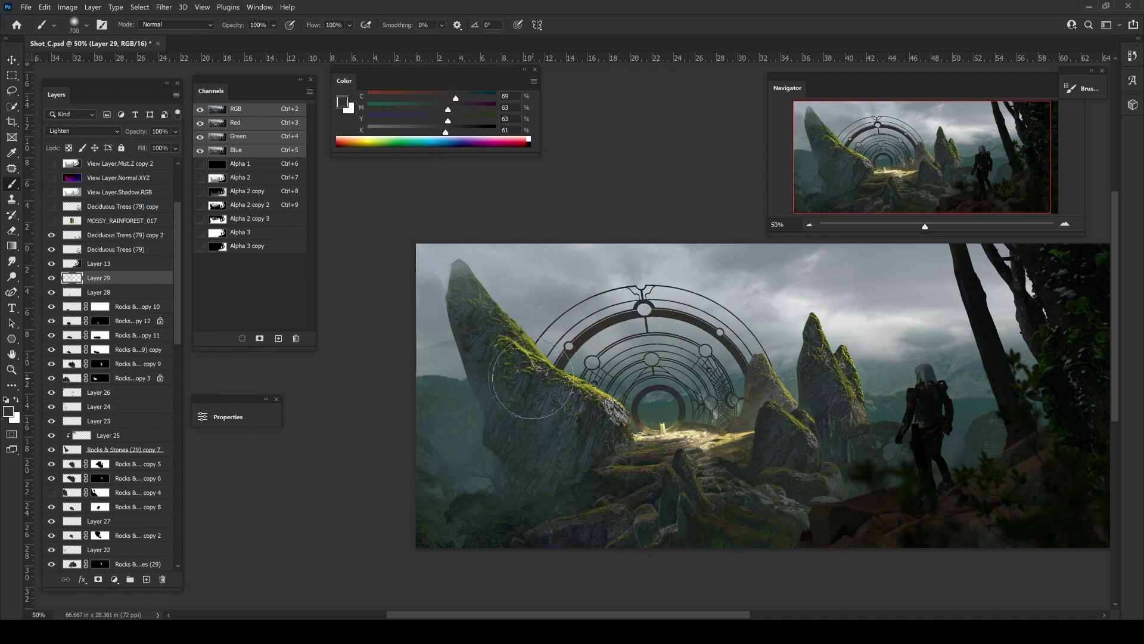
{"action": "key", "text": "1"}
{"action": "left_click", "coordinate": [742, 365], "text": "alt"}
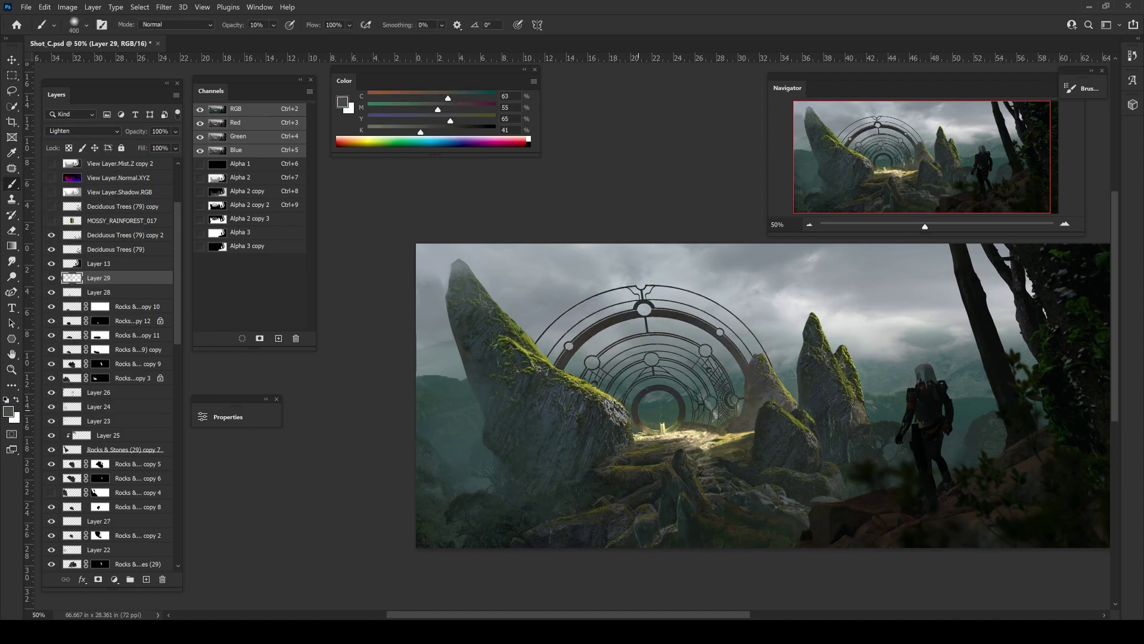
{"action": "key", "text": "e"}
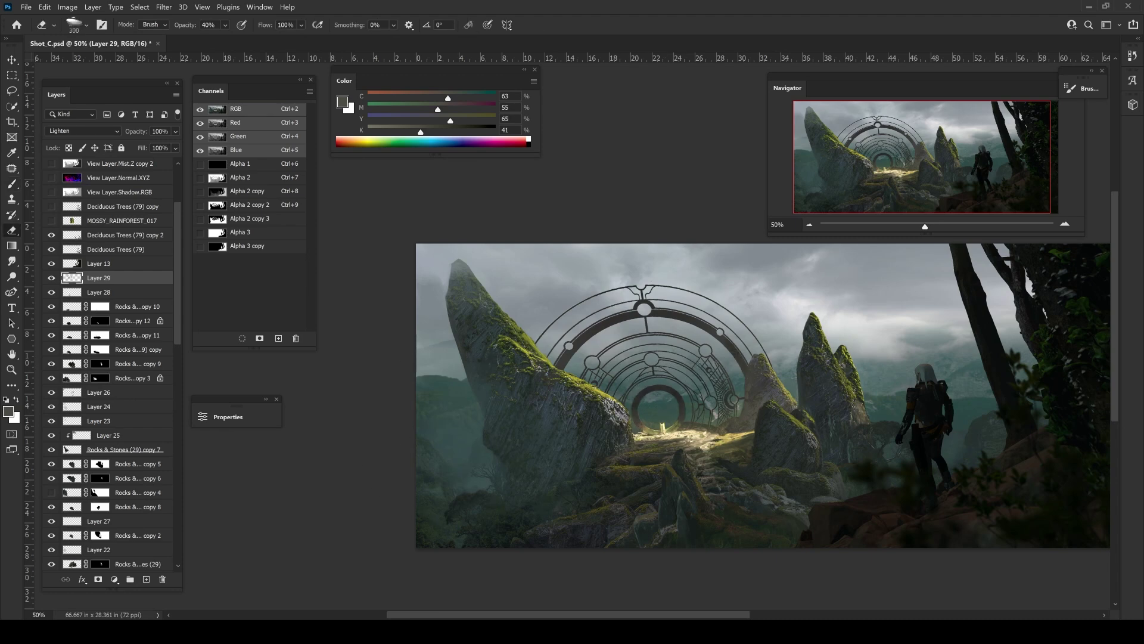
{"action": "key", "text": "b"}
{"action": "key", "text": "ctrl+plus"}
{"action": "right_click", "coordinate": [462, 176]}
{"action": "key", "text": "Escape"}
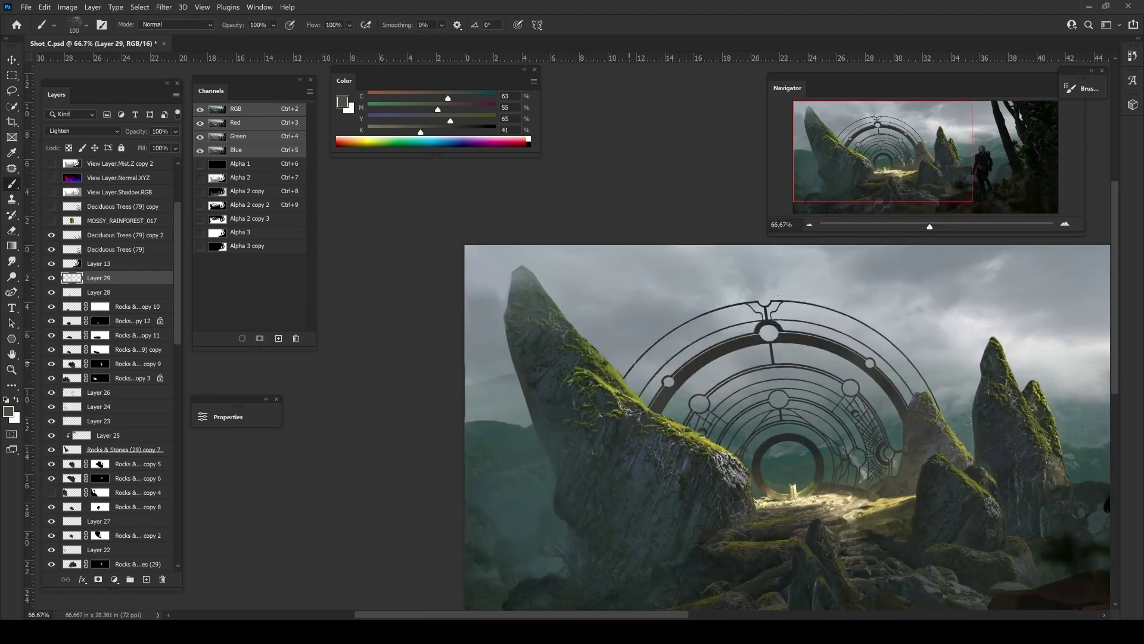
- Add Layer 30 and paint moss highlights in sampled bright and pale moss tones, erasing overflow
{"action": "left_click", "coordinate": [602, 381], "text": "alt"}
{"action": "left_click", "coordinate": [146, 579]}
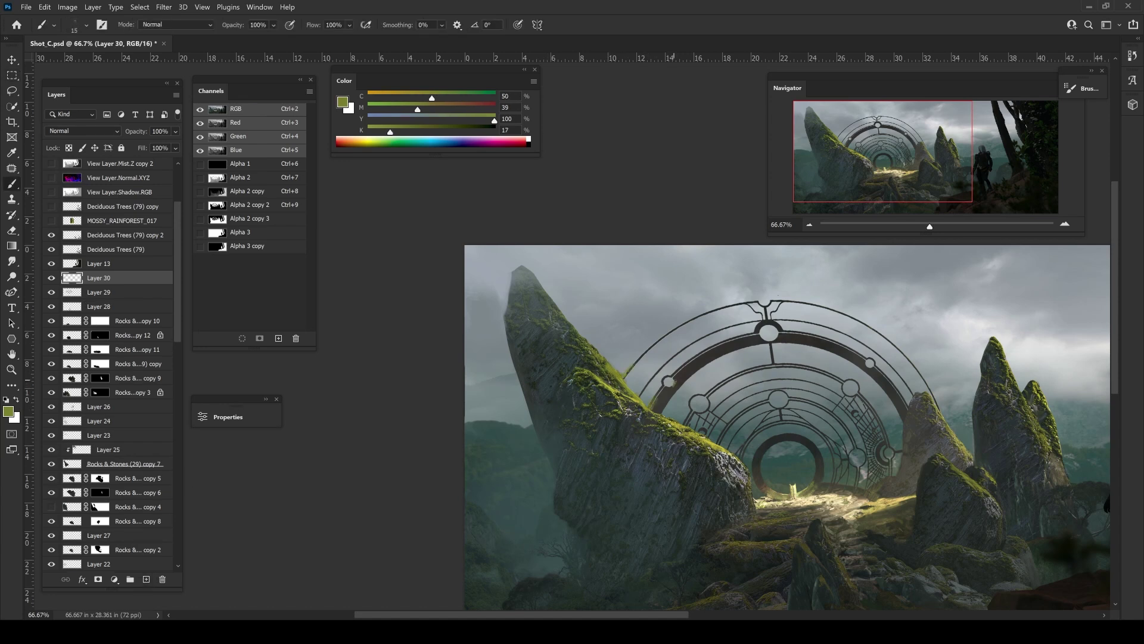
{"action": "left_click", "coordinate": [656, 390], "text": "alt"}
{"action": "left_click", "coordinate": [634, 422], "text": "alt"}
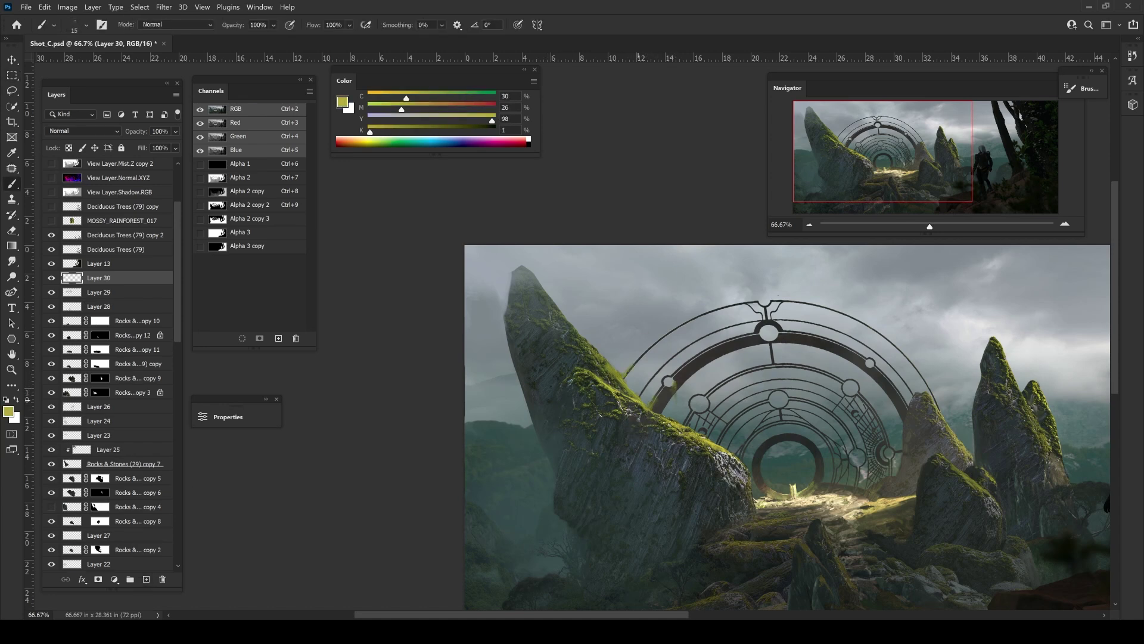
{"action": "left_click", "coordinate": [933, 399], "text": "alt"}
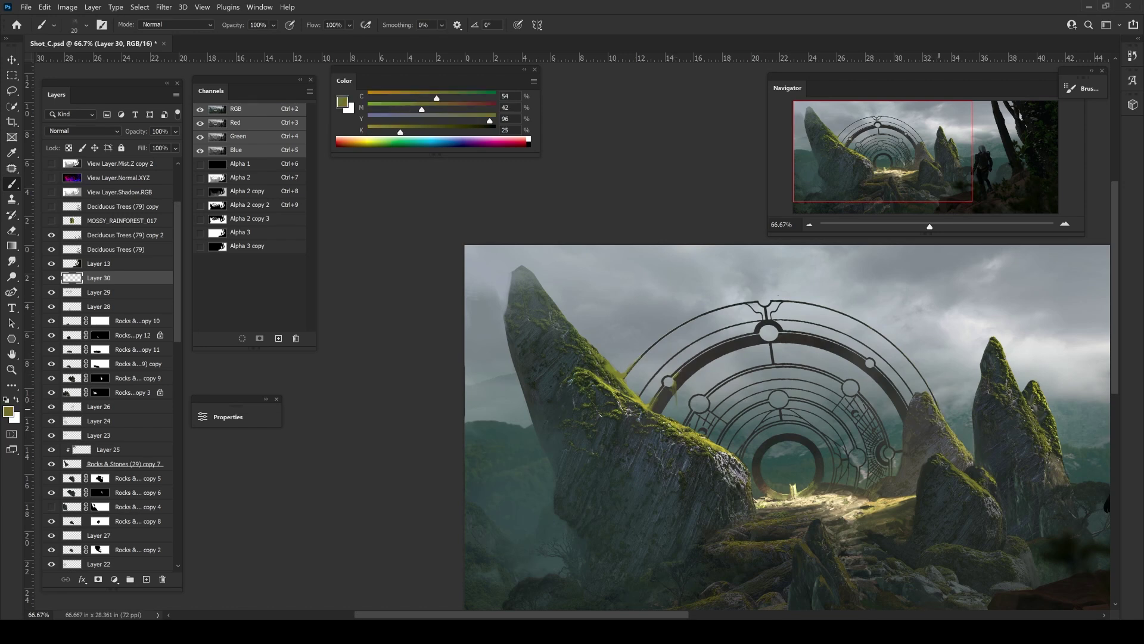
{"action": "key", "text": "e"}
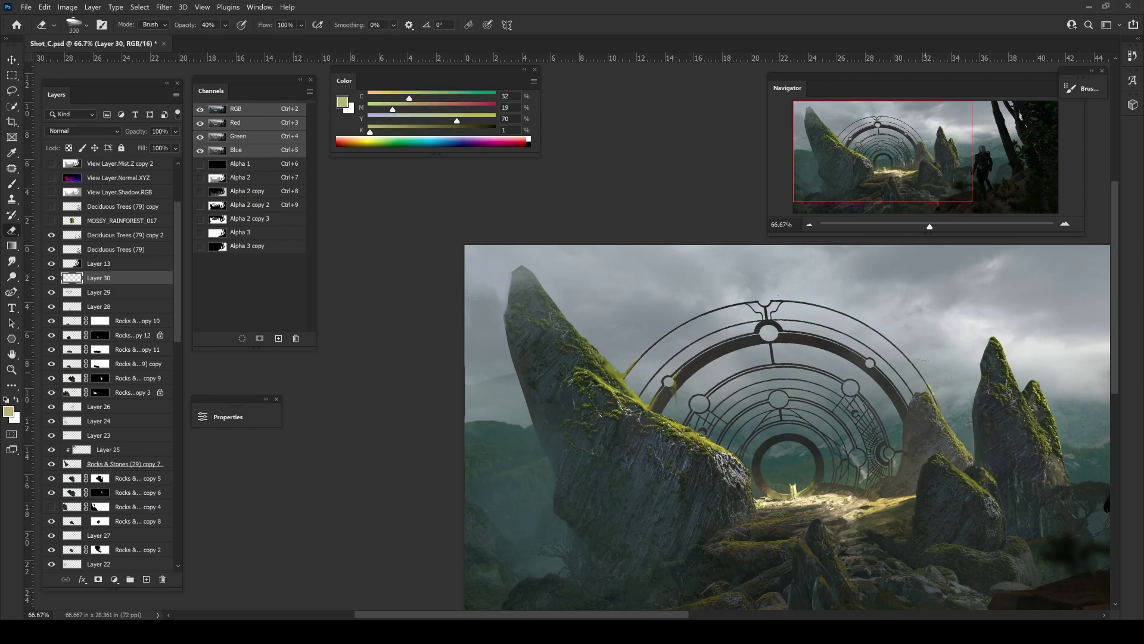
{"action": "key", "text": "b"}
- Paint deeper olive moss on the right side of the scene, erasing as needed
{"action": "left_click", "coordinate": [951, 455], "text": "alt"}
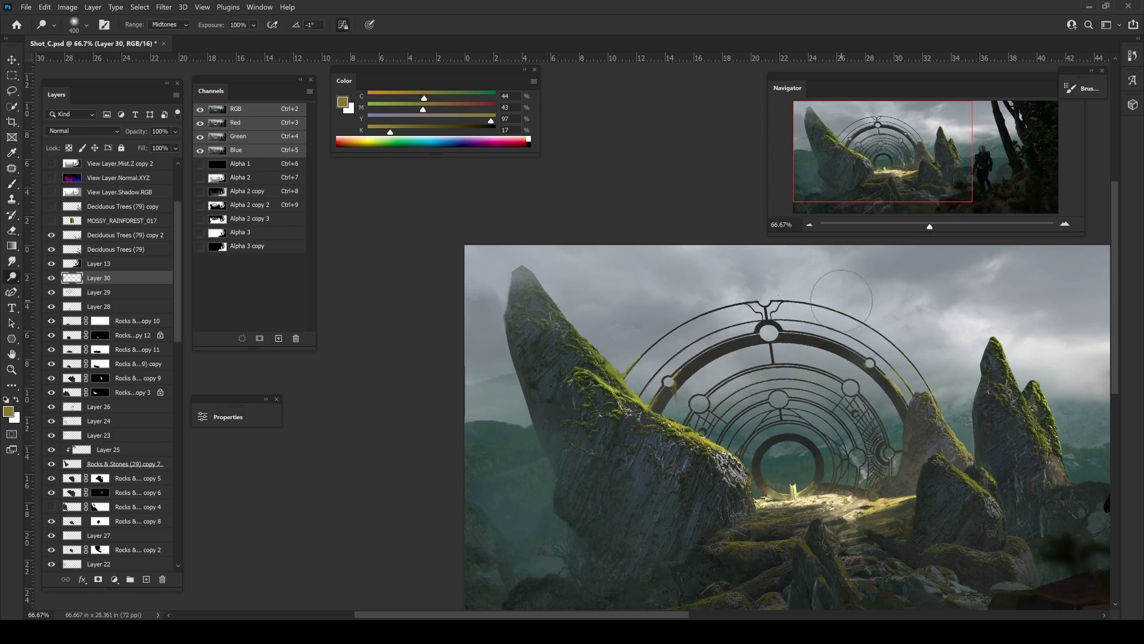
{"action": "key", "text": "e"}
{"action": "left_click_drag", "start_coordinate": [880, 505], "coordinate": [781, 484]}
{"action": "key", "text": "b"}
{"action": "left_click", "coordinate": [781, 485], "text": "alt"}
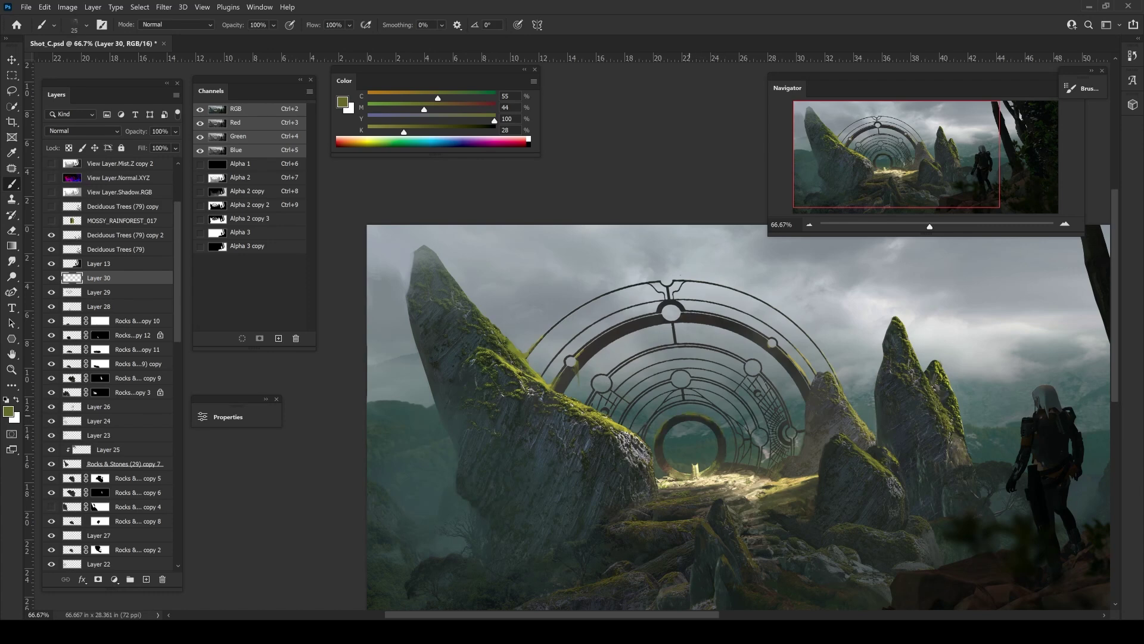
- Add bright yellow-green moss highlights and dark rock accents across the spires
{"action": "key", "text": "bracketright"}
{"action": "left_click", "coordinate": [677, 289], "text": "alt"}
{"action": "key", "text": "bracketleft"}
{"action": "left_click", "coordinate": [709, 441], "text": "alt"}
{"action": "left_click", "coordinate": [637, 456], "text": "alt"}
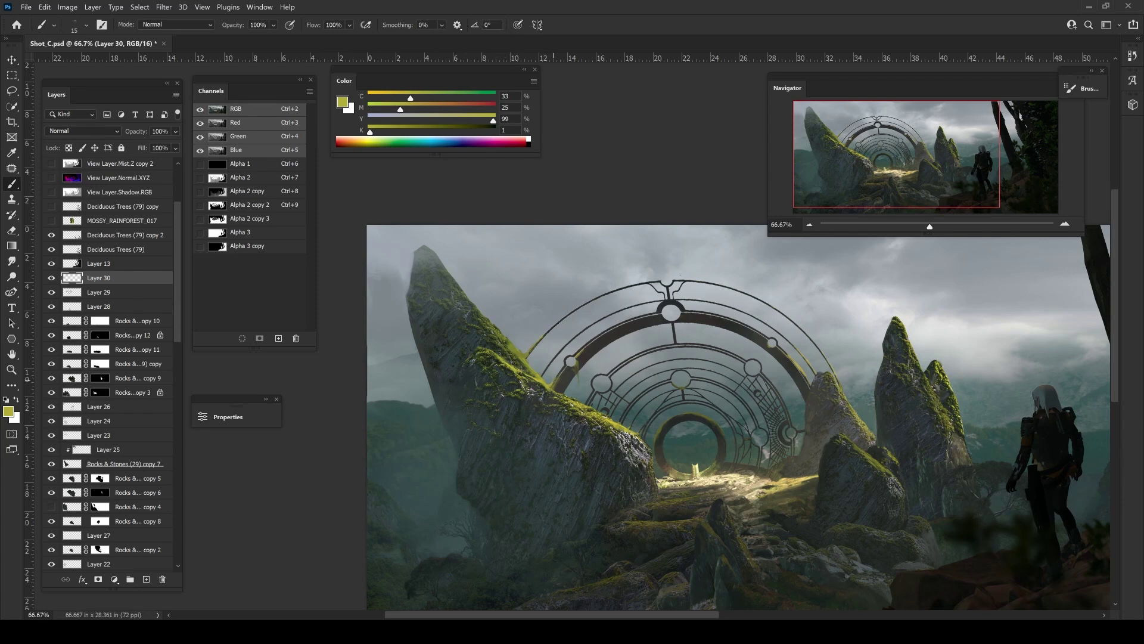
{"action": "key", "text": "bracketright"}
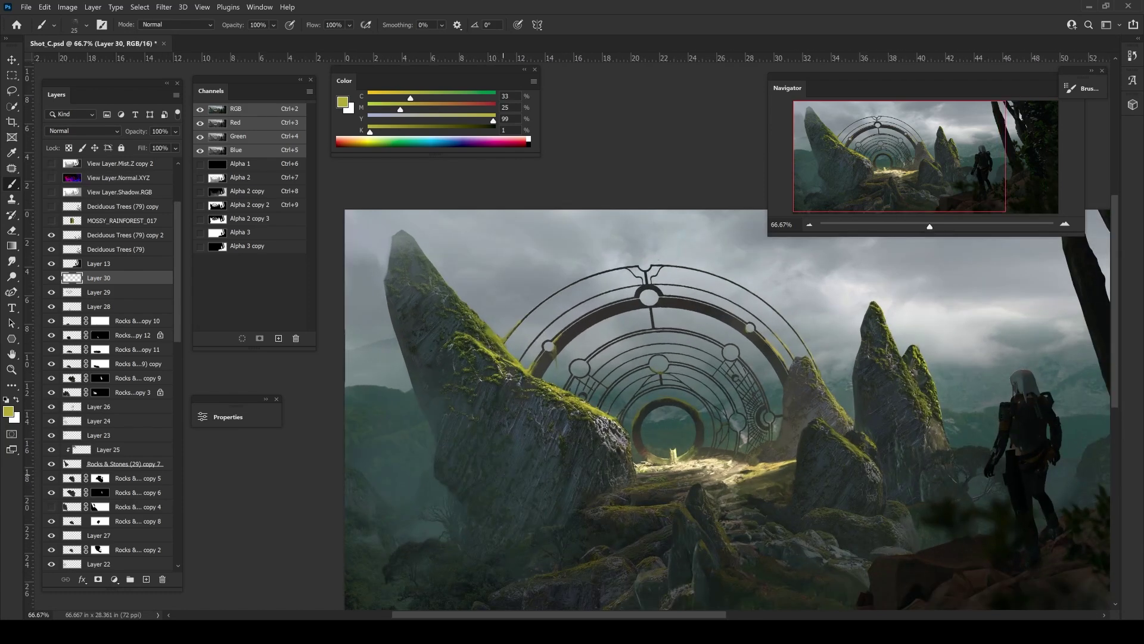
- On a new Layer 31, paint sampled sky greys across the arch's upper rings
{"action": "key", "text": "ctrl+shift+alt+n"}
{"action": "left_click", "coordinate": [650, 257], "text": "alt"}
{"action": "key", "text": "bracketright"}
{"action": "key", "text": "bracketright"}
{"action": "mouse_move", "coordinate": [679, 265]}
{"action": "left_mouse_down"}
{"action": "mouse_move", "coordinate": [637, 280]}
{"action": "mouse_move", "coordinate": [668, 298]}
{"action": "left_mouse_up"}
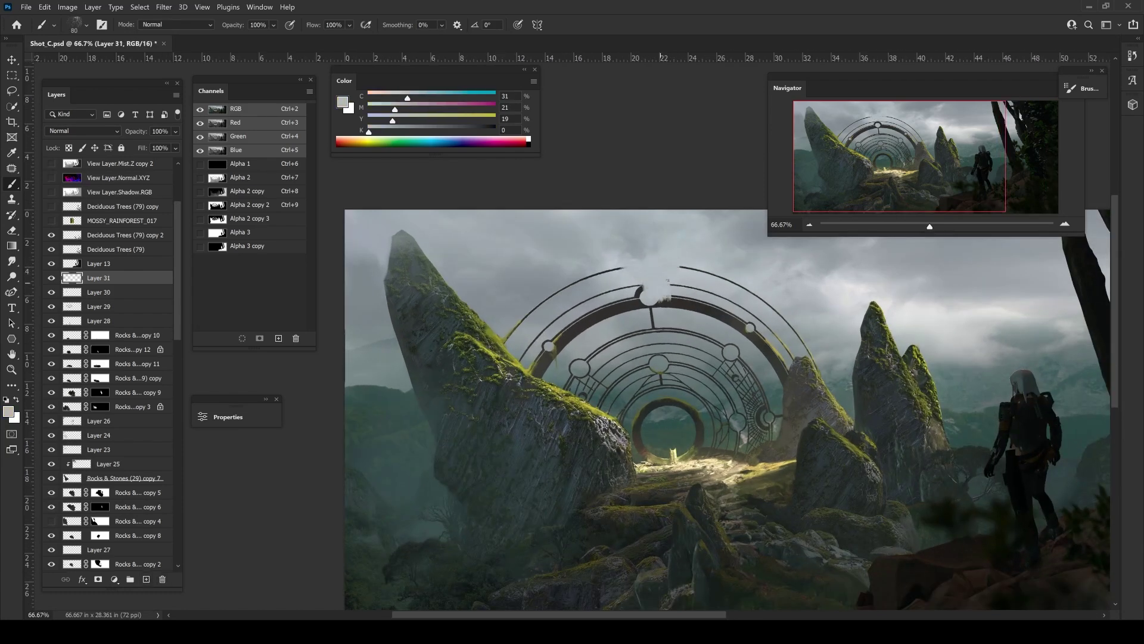
{"action": "left_click", "coordinate": [620, 281], "text": "alt"}
{"action": "key", "text": "bracketright"}
{"action": "key", "text": "bracketright"}
{"action": "key", "text": "bracketright"}
{"action": "left_click_drag", "start_coordinate": [594, 277], "coordinate": [720, 278]}
- Cover the dark notch at the arch crown with lighter sky grey
{"action": "left_click", "coordinate": [703, 289], "text": "alt"}
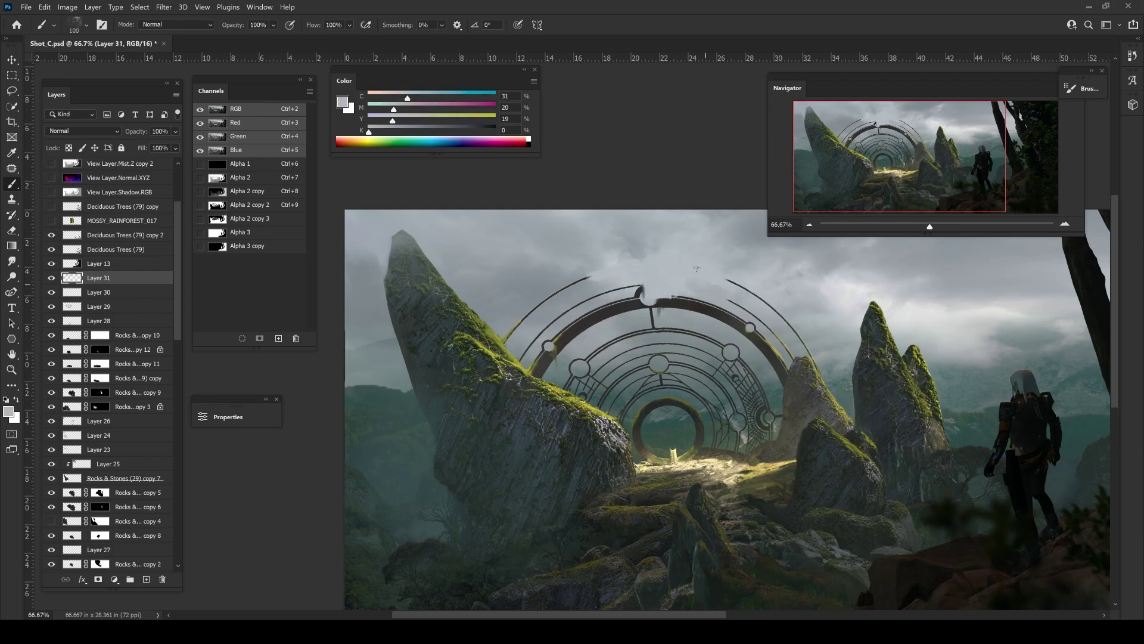
{"action": "key", "text": "bracketright"}
{"action": "key", "text": "bracketright"}
{"action": "key", "text": "bracketright"}
{"action": "key", "text": "bracketleft"}
{"action": "key", "text": "bracketleft"}
{"action": "key", "text": "bracketleft"}
{"action": "left_click", "coordinate": [620, 274], "text": "alt"}
{"action": "left_click_drag", "start_coordinate": [638, 286], "coordinate": [643, 296]}
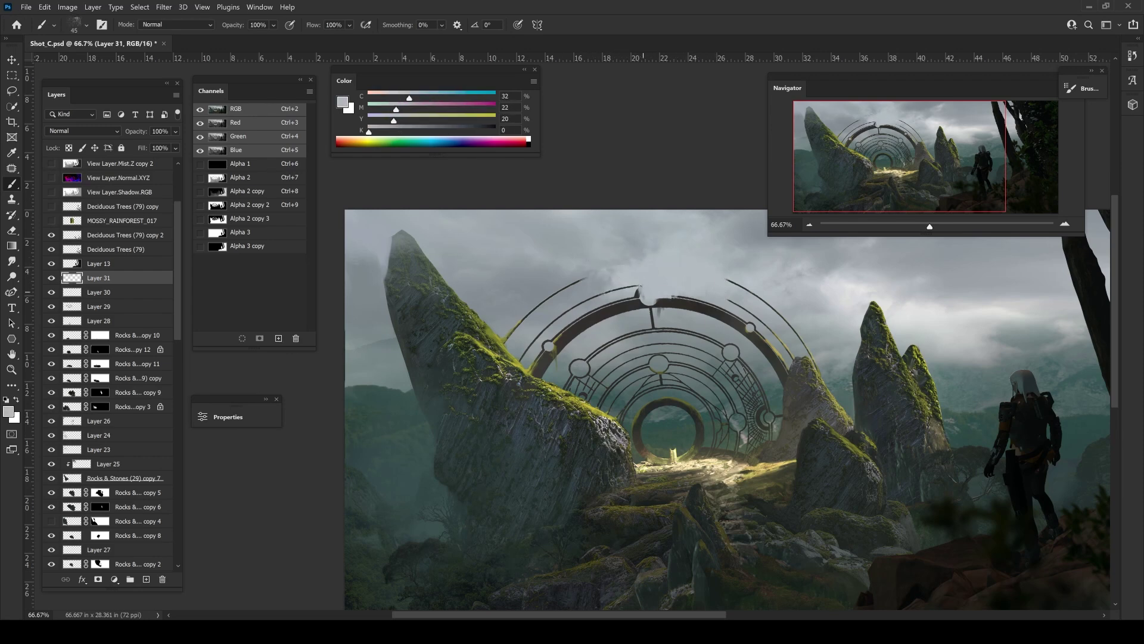
{"action": "left_click", "coordinate": [652, 296], "text": "alt"}
- Paint soft cloud over the arch top with a textured cloud brush at 40% opacity
{"action": "right_click", "coordinate": [638, 297]}
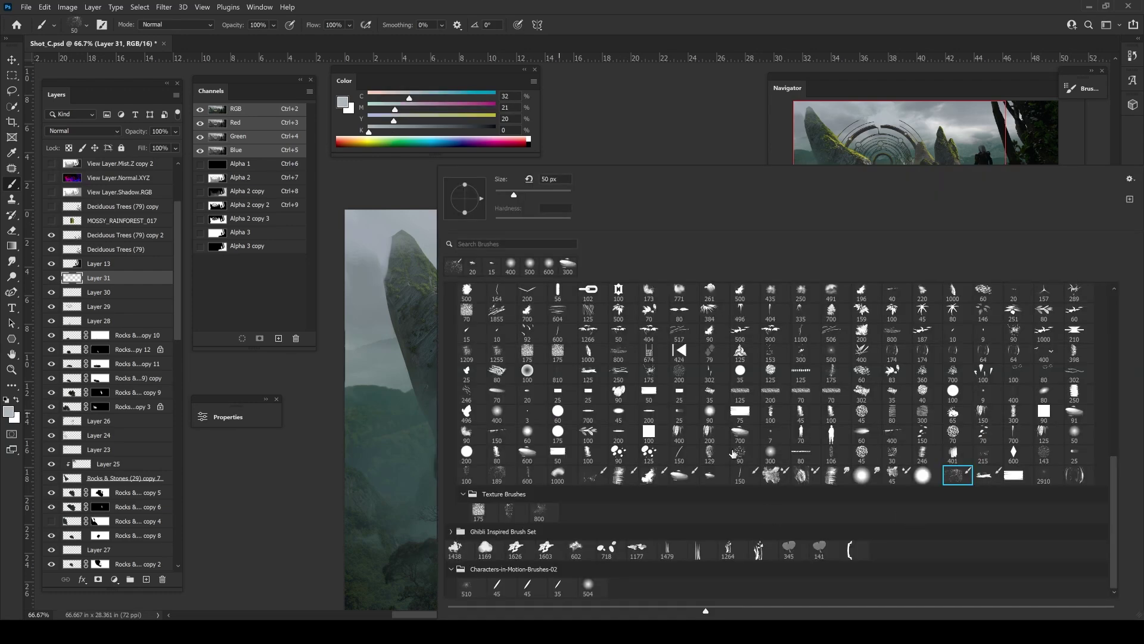
{"action": "double_click", "coordinate": [956, 472]}
{"action": "left_click", "coordinate": [617, 275], "text": "alt"}
{"action": "key", "text": "bracketright"}
{"action": "key", "text": "bracketright"}
{"action": "key", "text": "bracketright"}
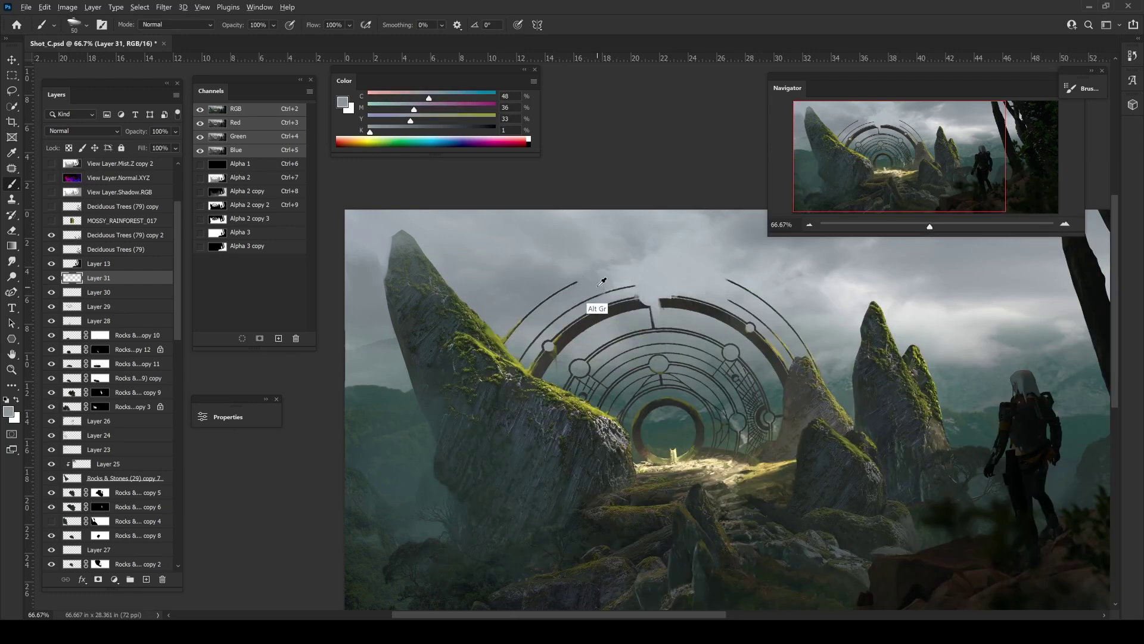
{"action": "left_click", "coordinate": [612, 271], "text": "alt"}
{"action": "key", "text": "bracketleft"}
{"action": "key", "text": "4"}
{"action": "left_click", "coordinate": [614, 274], "text": "alt"}
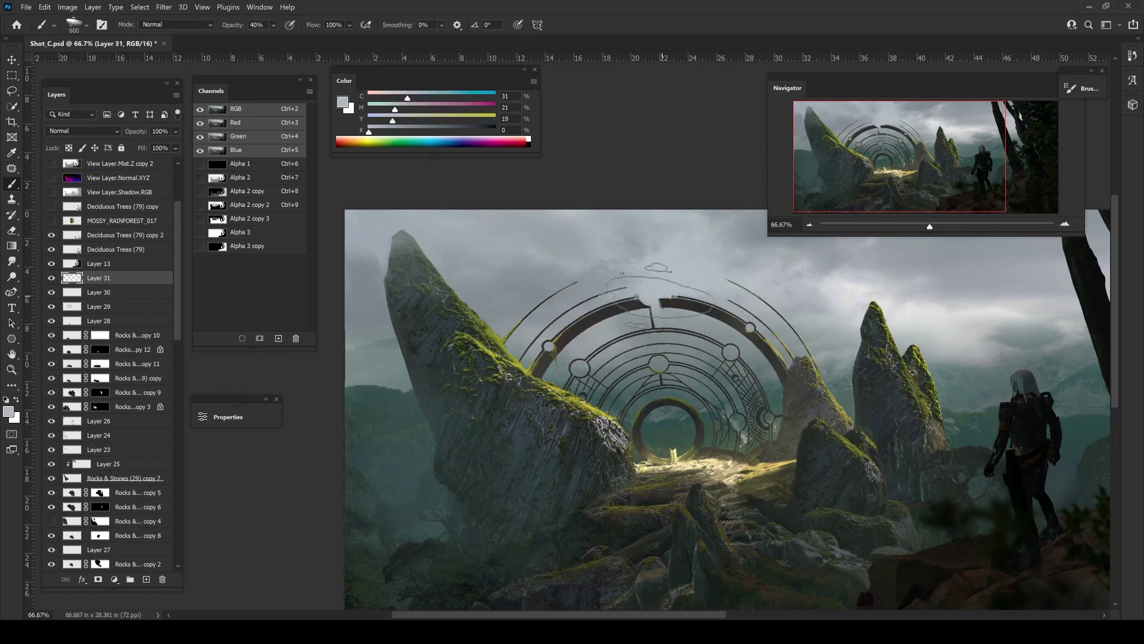
{"action": "left_click_drag", "start_coordinate": [620, 280], "coordinate": [656, 304]}
- Add a thin dark stroke under the right arch segment using the sampled arch colour
{"action": "left_click", "coordinate": [650, 309], "text": "alt"}
{"action": "key", "text": "bracketright"}
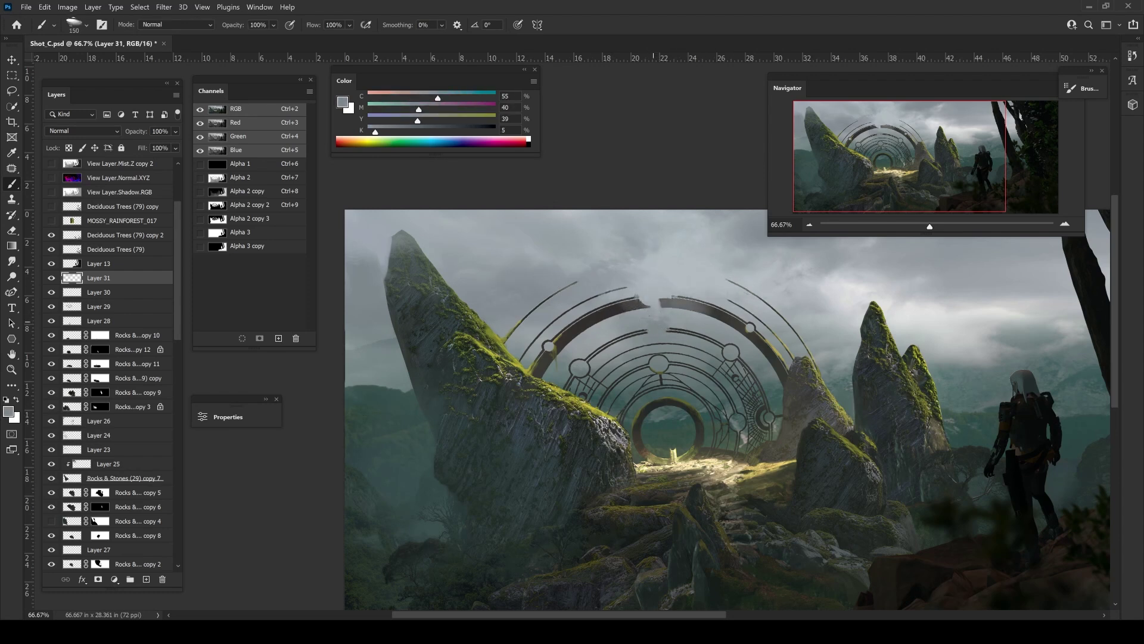
{"action": "left_click", "coordinate": [669, 296], "text": "alt"}
{"action": "key", "text": "bracketleft"}
{"action": "left_click_drag", "start_coordinate": [668, 307], "coordinate": [668, 325]}
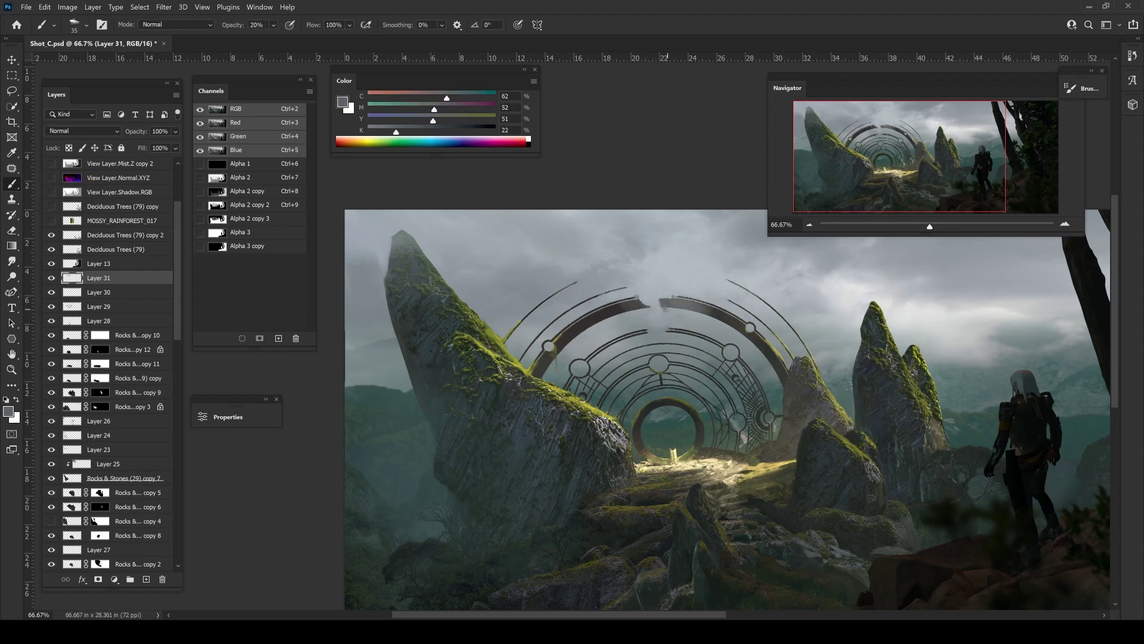
- Check the whole painting, then resample light sky greys near the arch
{"action": "key", "text": "ctrl+minus"}
{"action": "key", "text": "bracketright"}
{"action": "left_click", "coordinate": [642, 344], "text": "alt"}
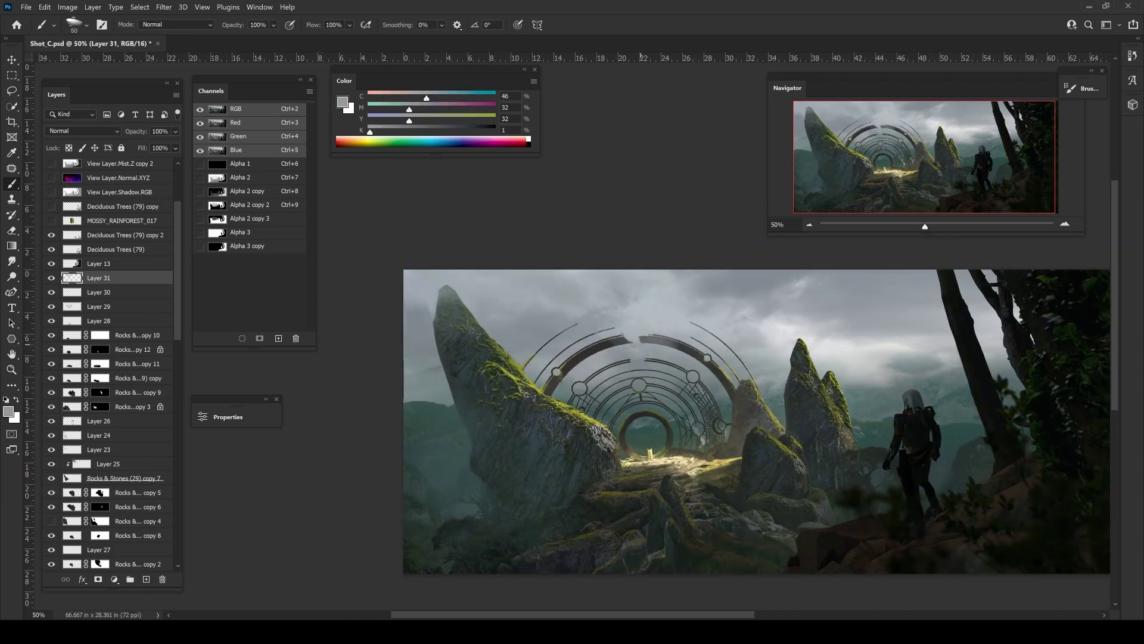
{"action": "key", "text": "bracketright"}
{"action": "key", "text": "bracketright"}
{"action": "key", "text": "bracketright"}
{"action": "key", "text": "ctrl+plus"}
{"action": "left_click", "coordinate": [665, 393], "text": "alt"}
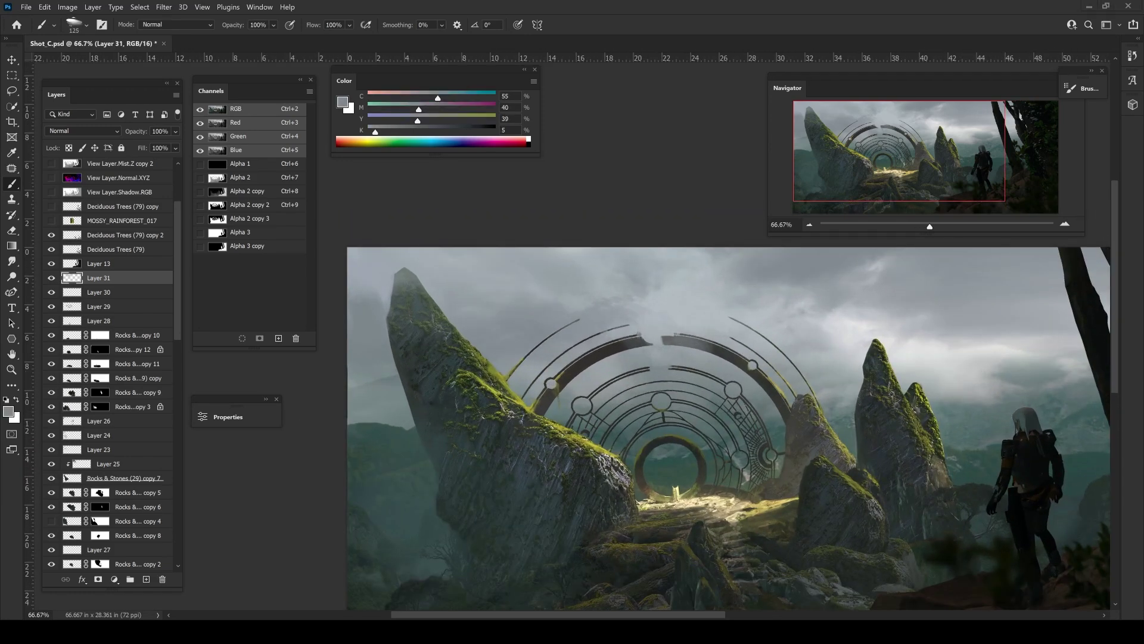
- Move the cloud image over the arch top, darken it with Levels, and blend cloud_PNG5 into the sky
{"action": "left_click_drag", "start_coordinate": [556, 396], "coordinate": [599, 337]}
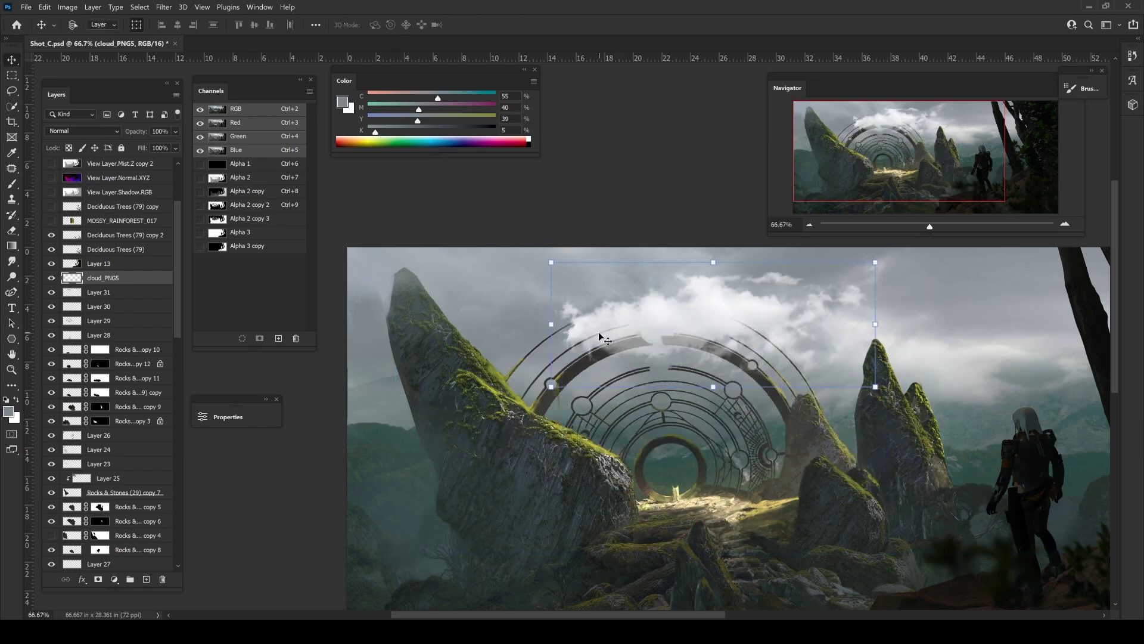
{"action": "key", "text": "ctrl+l"}
{"action": "left_click_drag", "start_coordinate": [201, 304], "coordinate": [137, 304]}
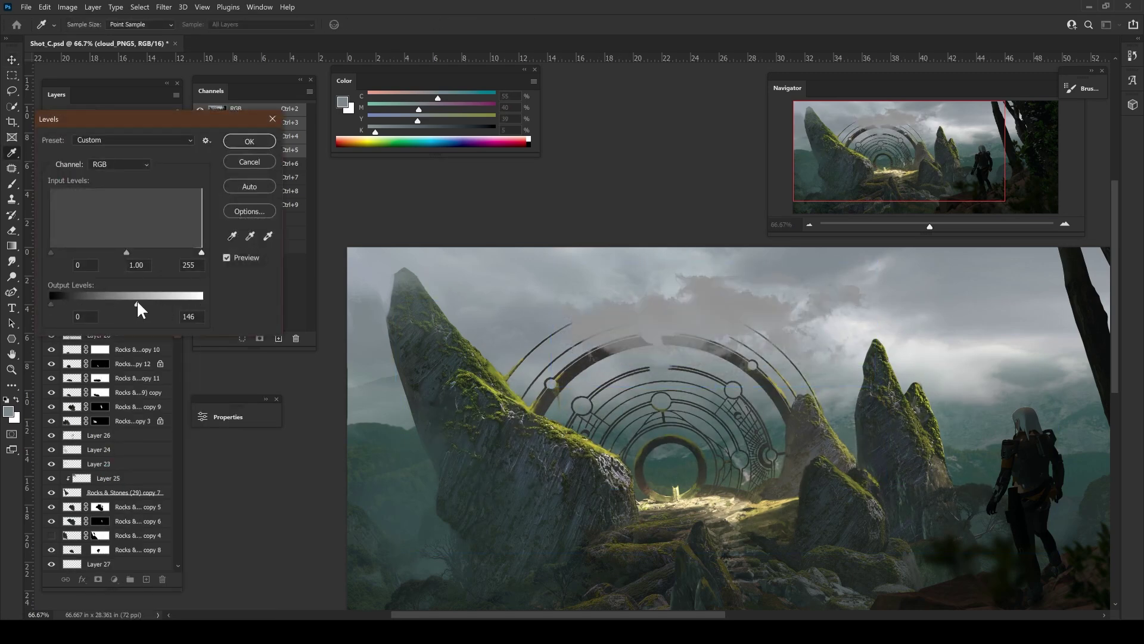
{"action": "key", "text": "Return"}
{"action": "key", "text": "m"}
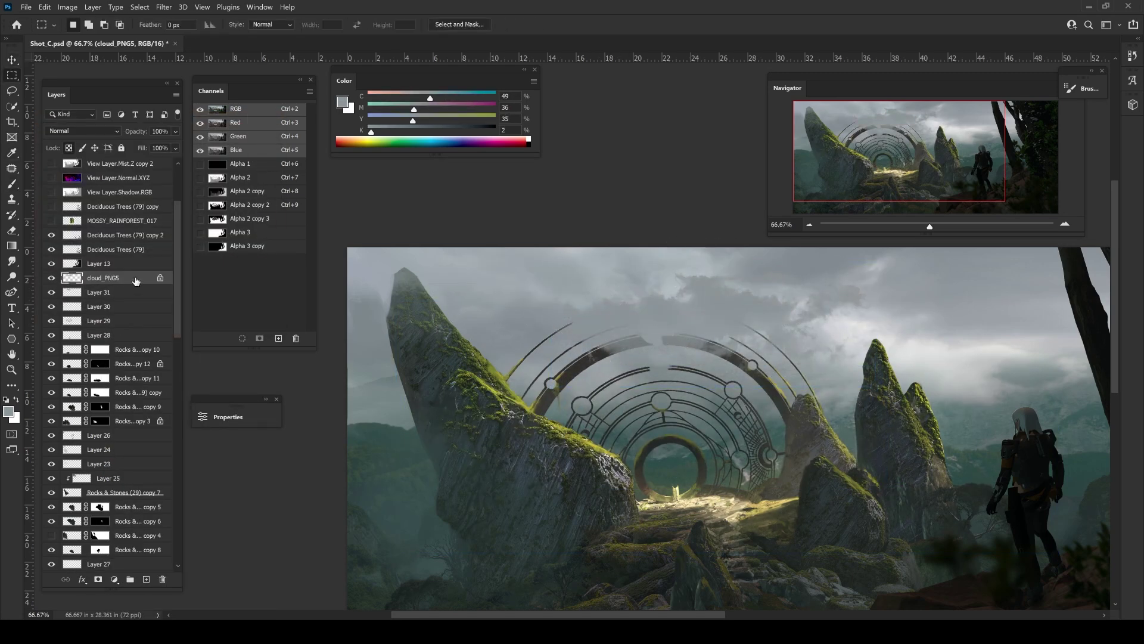
{"action": "double_click", "coordinate": [136, 278]}
{"action": "left_click_drag", "start_coordinate": [203, 441], "coordinate": [235, 441]}
{"action": "key", "text": "Return"}
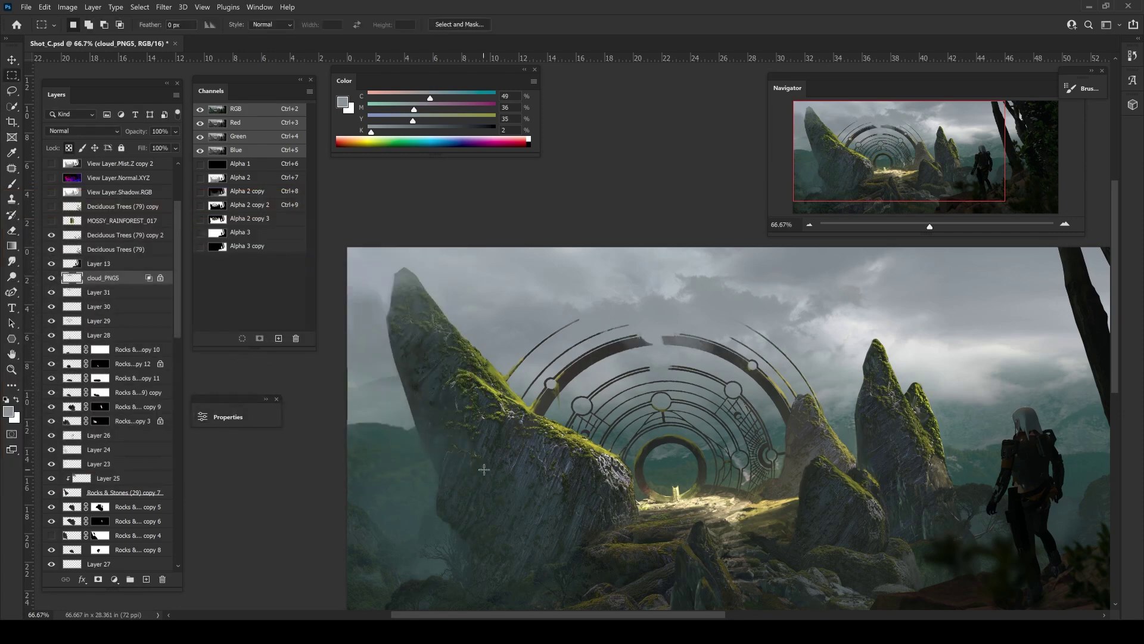
- Nudge the cloud into place, duplicate the layer, and shift the copy right and down
{"action": "key", "text": "v"}
{"action": "mouse_move", "coordinate": [638, 485]}
{"action": "left_mouse_down"}
{"action": "mouse_move", "coordinate": [619, 513]}
{"action": "mouse_move", "coordinate": [431, 527]}
{"action": "left_mouse_up"}
{"action": "key", "text": "ctrl+j"}
{"action": "key", "text": "b"}
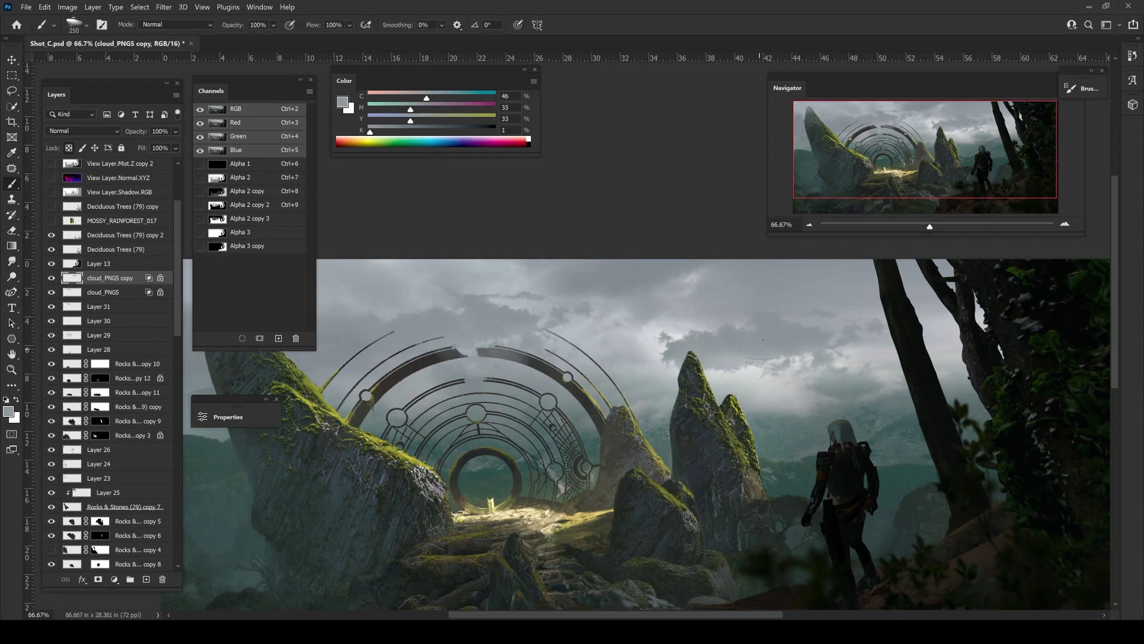
{"action": "key", "text": "4"}
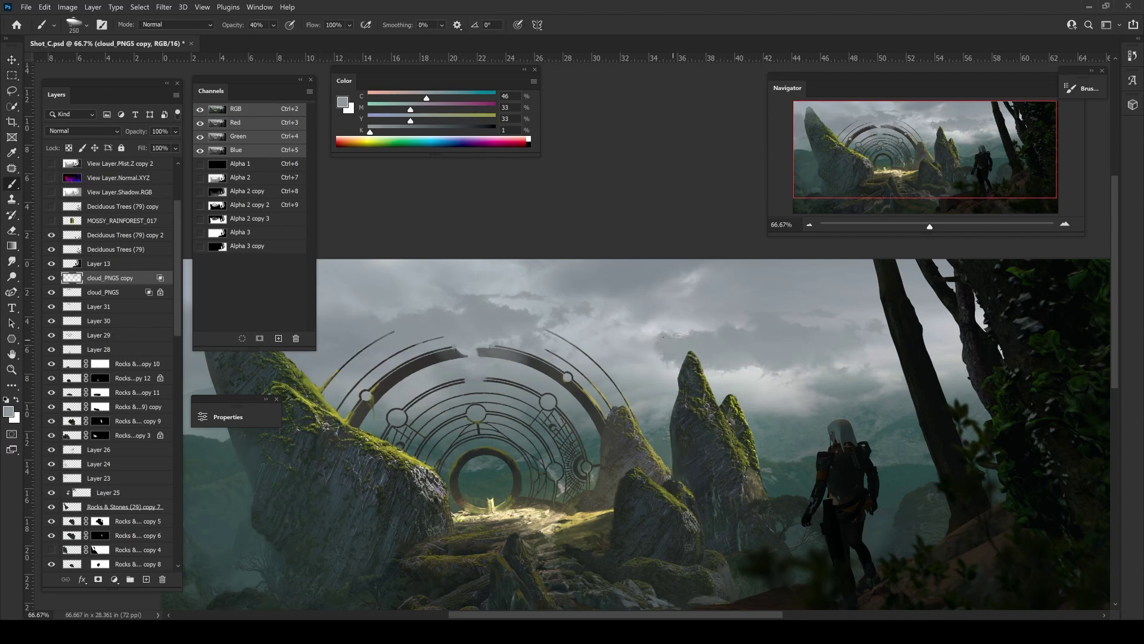
{"action": "key", "text": "e"}
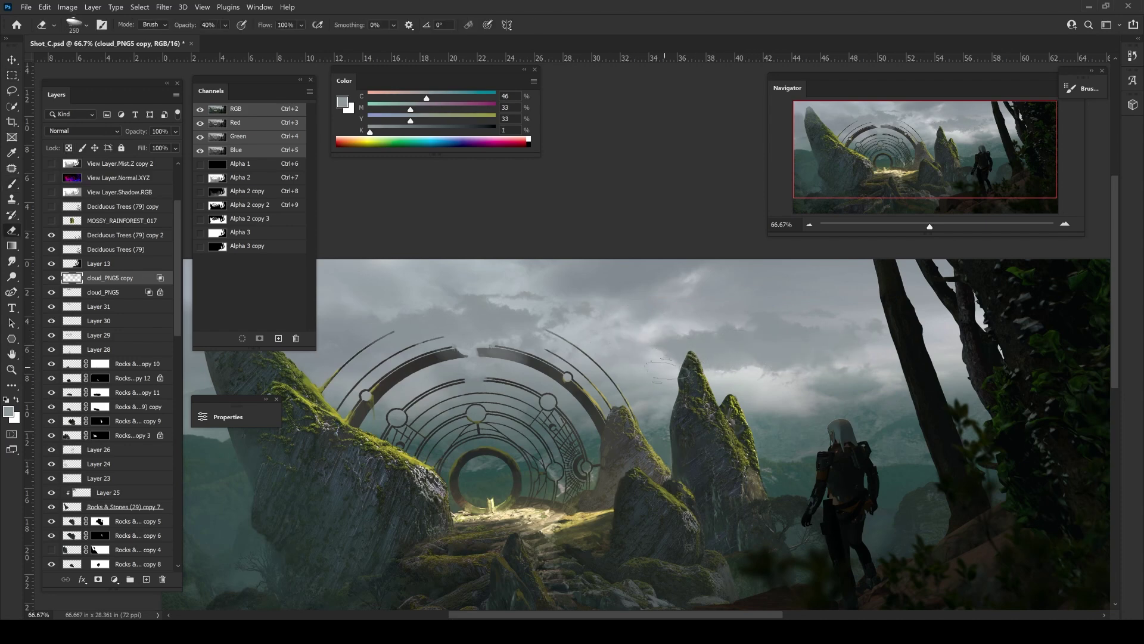
{"action": "key", "text": "v"}
{"action": "left_click_drag", "start_coordinate": [529, 507], "coordinate": [608, 530]}
- On cloud_PNG5, sample sky greys with a 400-size brush and recenter the whole painting
{"action": "key", "text": "b"}
{"action": "left_click", "coordinate": [89, 292]}
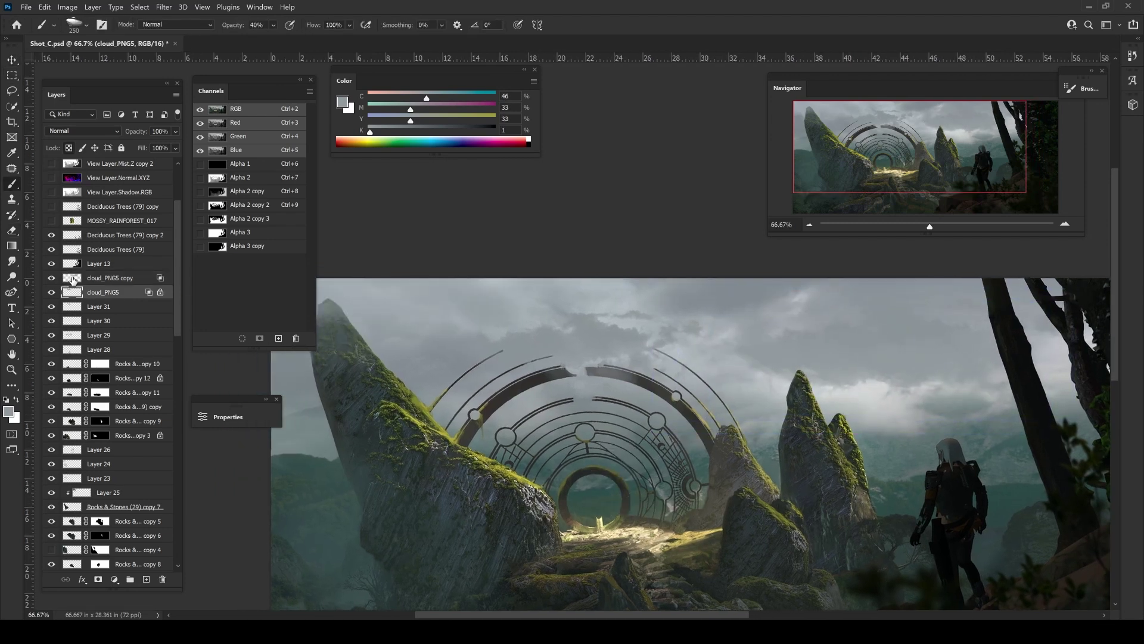
{"action": "key", "text": "bracketright"}
{"action": "key", "text": "bracketright"}
{"action": "key", "text": "bracketright"}
{"action": "left_click", "coordinate": [572, 355], "text": "alt"}
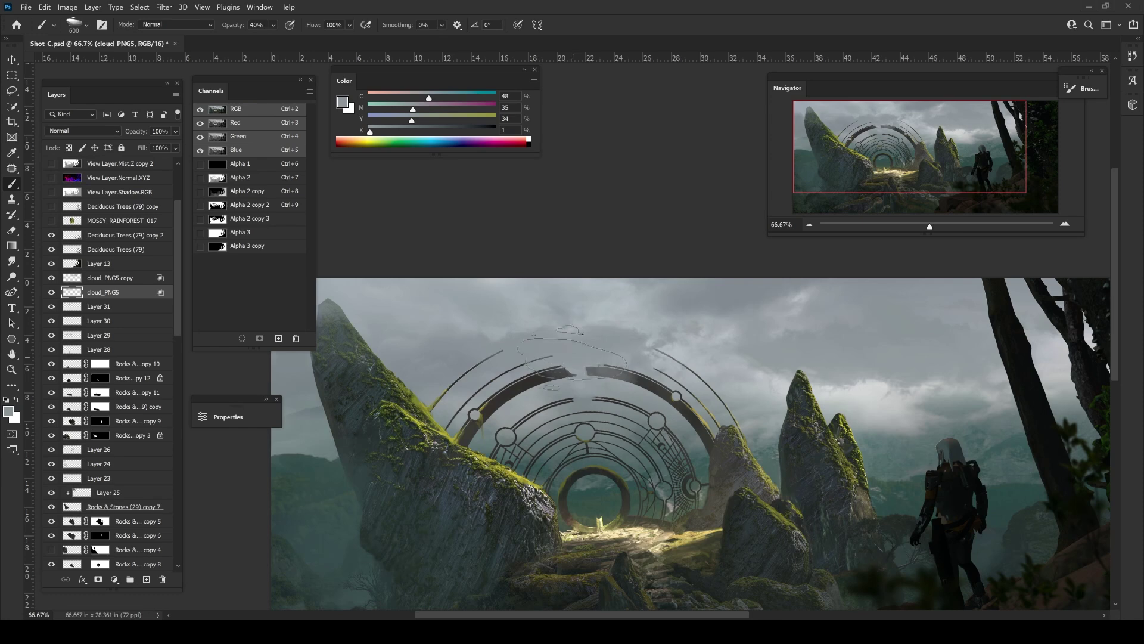
{"action": "key", "text": "bracketleft"}
{"action": "key", "text": "bracketleft"}
{"action": "left_click", "coordinate": [506, 369], "text": "alt"}
{"action": "key", "text": "m"}
{"action": "key", "text": "ctrl+minus"}
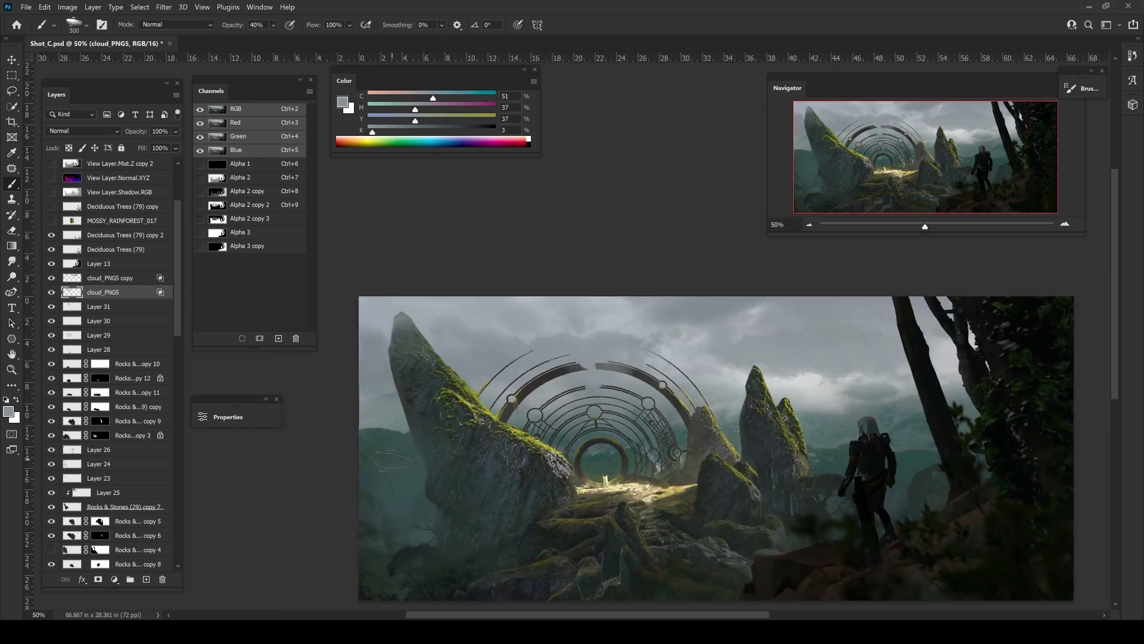
{"action": "left_click_drag", "start_coordinate": [493, 519], "coordinate": [511, 517]}
- Add Layer 32 at 66.67% zoom and sample the sky grey and pale portal glow
{"action": "key", "text": "b"}
{"action": "key", "text": "ctrl+shift+alt+n"}
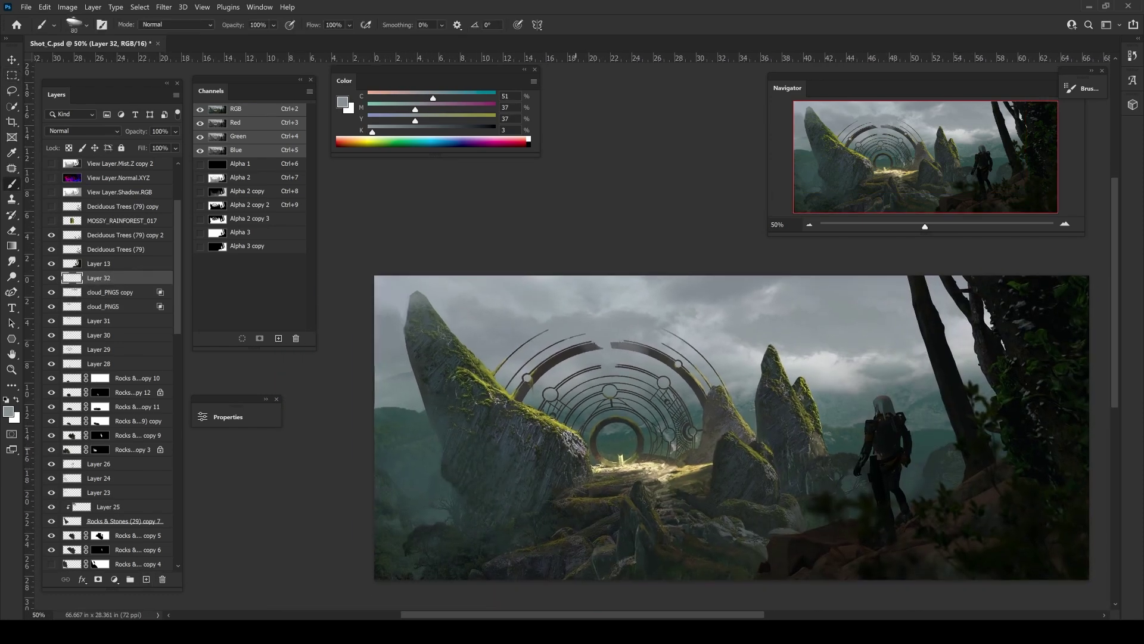
{"action": "key", "text": "ctrl+plus"}
{"action": "left_click", "coordinate": [660, 376], "text": "alt"}
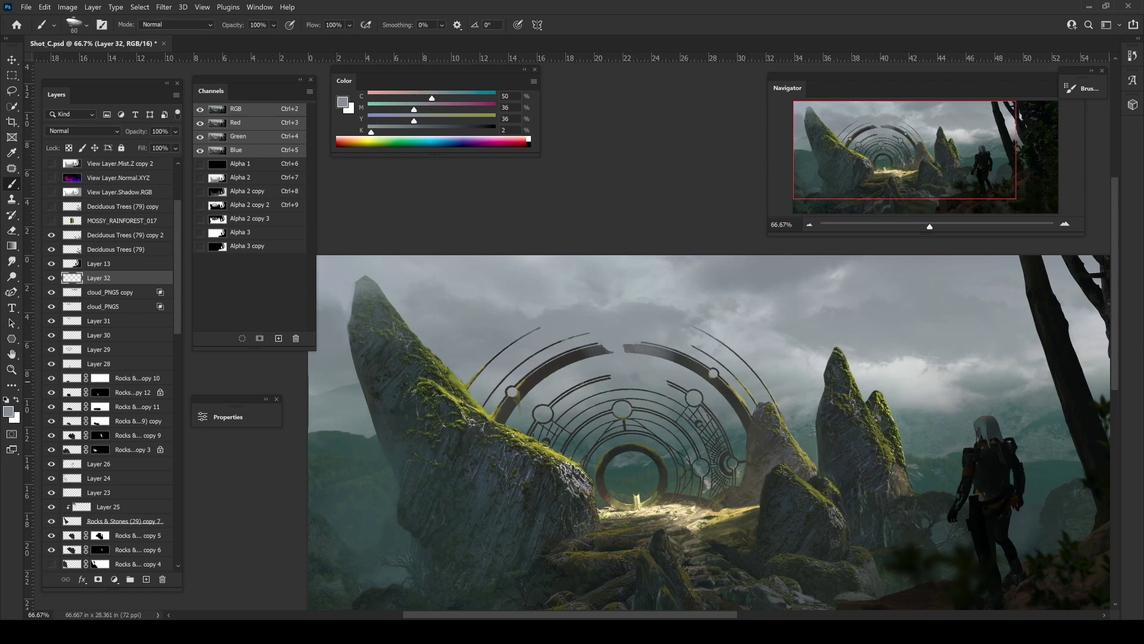
{"action": "key", "text": "bracketleft"}
{"action": "key", "text": "bracketleft"}
{"action": "key", "text": "bracketleft"}
{"action": "key", "text": "bracketleft"}
{"action": "key", "text": "bracketleft"}
{"action": "key", "text": "bracketleft"}
{"action": "left_click", "coordinate": [635, 493], "text": "alt"}
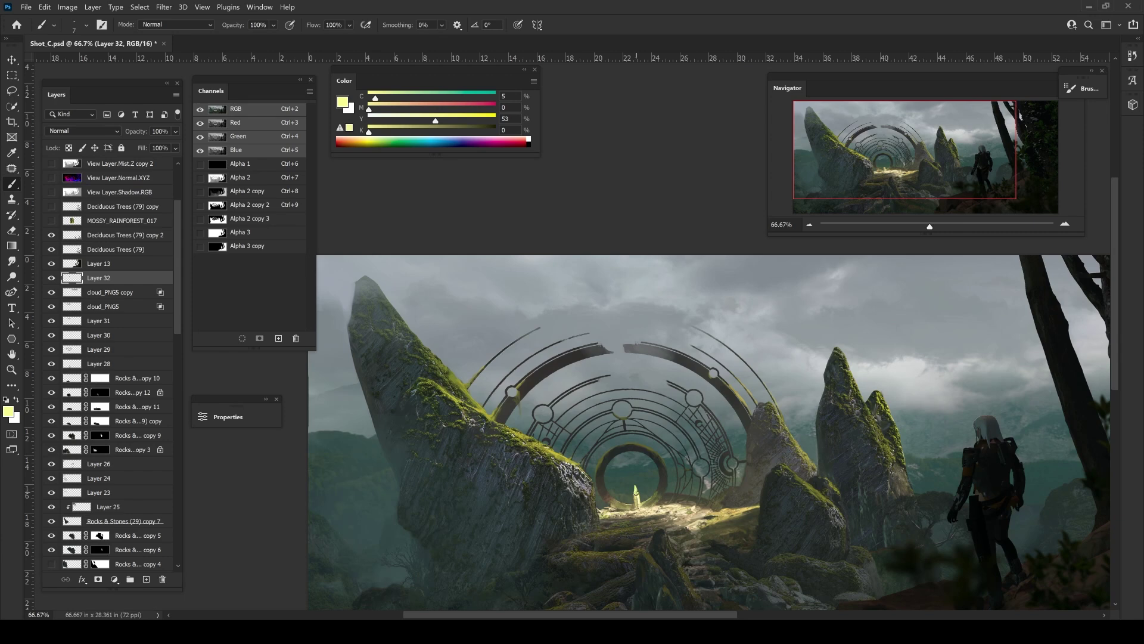
- Sample warm portal light, dark rock and light cloud tones while reframing the view
{"action": "scroll", "coordinate": [666, 575], "scroll_direction": "up", "scroll_amount": 1}
{"action": "left_click", "coordinate": [623, 452], "text": "alt"}
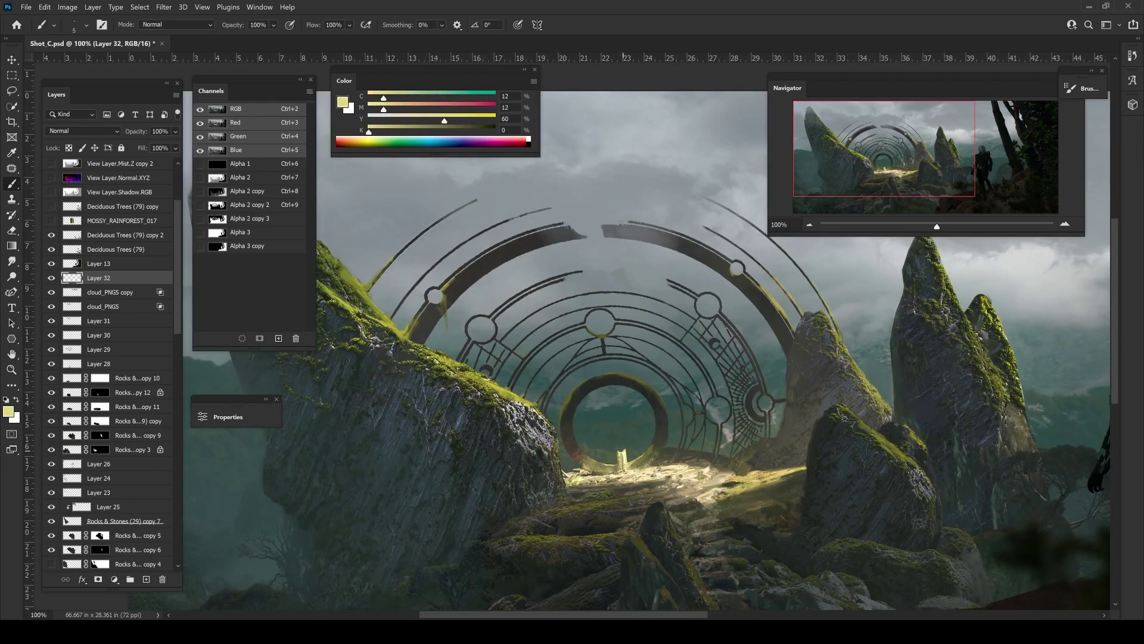
{"action": "left_click", "coordinate": [894, 587], "text": "alt"}
{"action": "scroll", "coordinate": [899, 590], "scroll_direction": "down", "scroll_amount": 1}
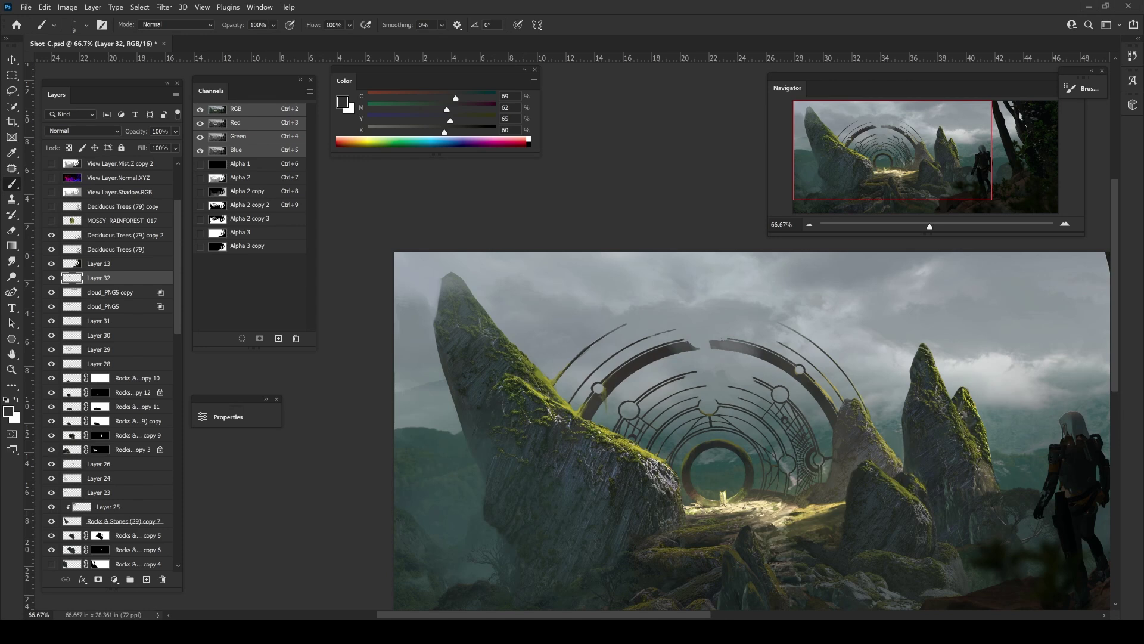
{"action": "left_click_drag", "start_coordinate": [686, 259], "coordinate": [661, 253]}
{"action": "left_click", "coordinate": [661, 254], "text": "alt"}
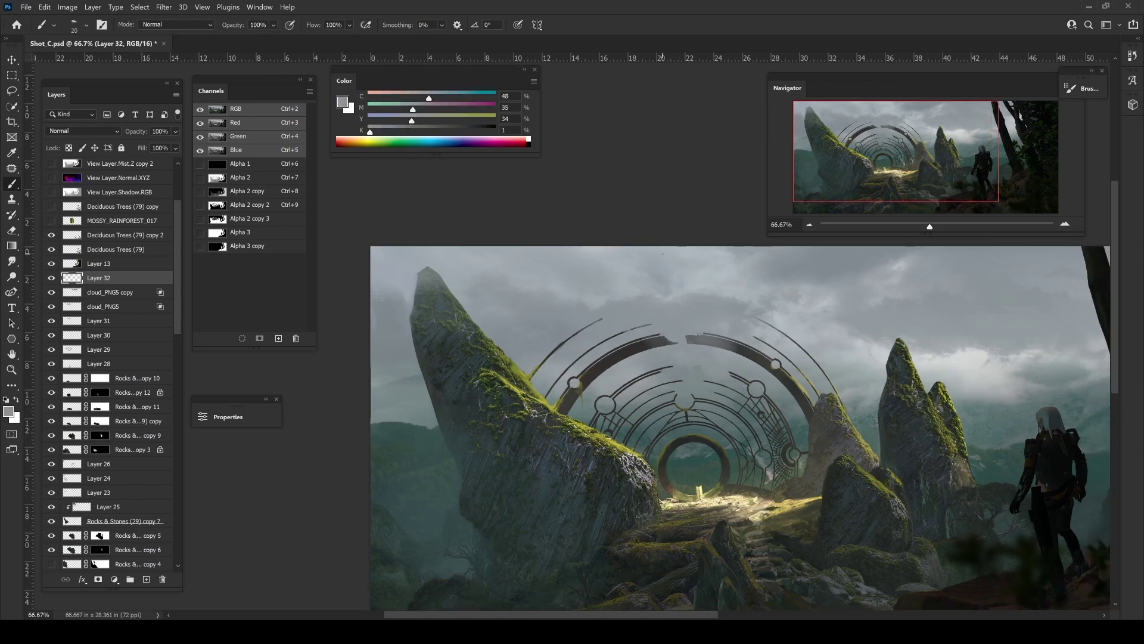
{"action": "left_click_drag", "start_coordinate": [739, 417], "coordinate": [714, 419]}
- Pick moss green and olive tones with a smaller brush at 40% opacity
{"action": "left_click", "coordinate": [499, 397], "text": "alt"}
{"action": "key", "text": "bracketleft"}
{"action": "key", "text": "bracketleft"}
{"action": "key", "text": "bracketleft"}
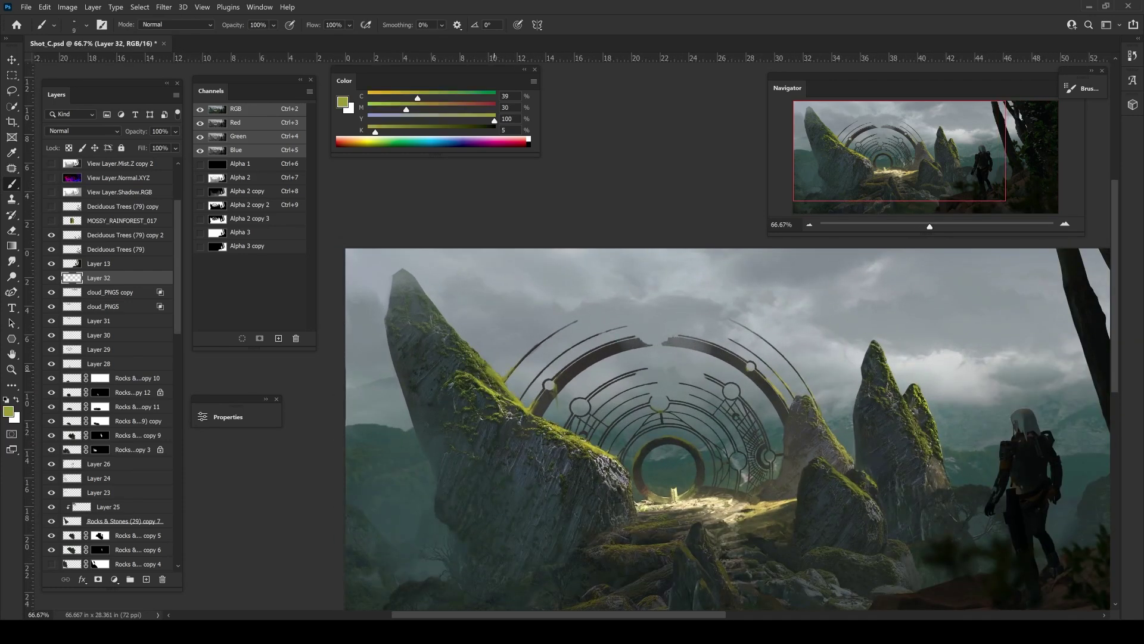
{"action": "left_click", "coordinate": [510, 465], "text": "alt"}
{"action": "left_click_drag", "start_coordinate": [511, 465], "coordinate": [564, 417]}
{"action": "right_click", "coordinate": [564, 417]}
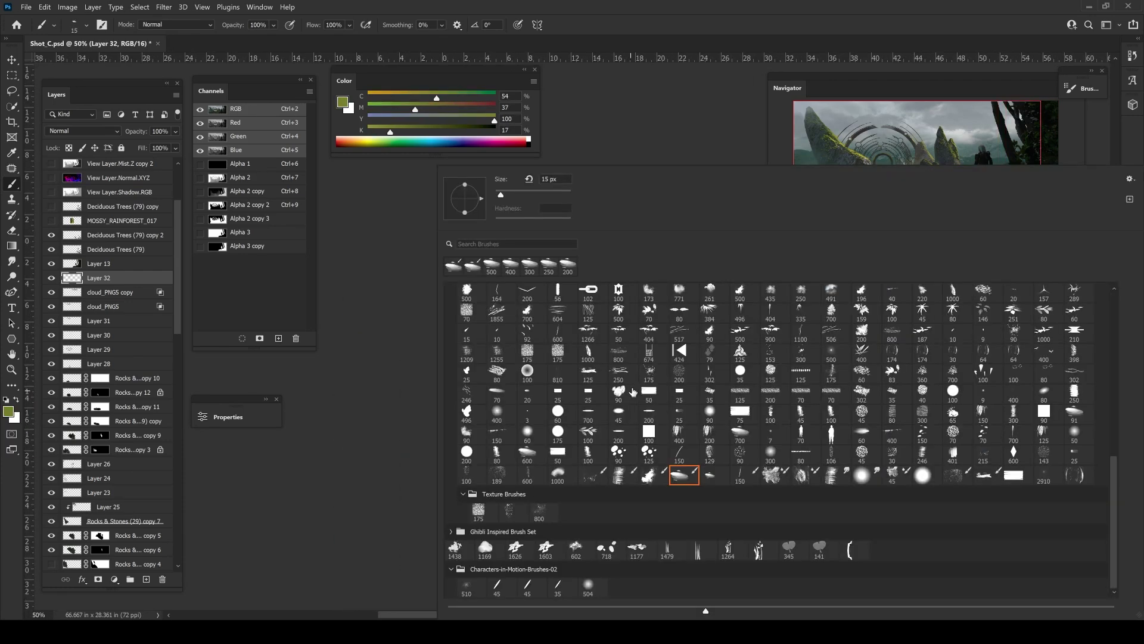
{"action": "key", "text": "Escape"}
{"action": "key", "text": "4"}
- Choose a rusty reddish-brown foreground colour for the arches, with a full-opacity size-60 brush
{"action": "left_click", "coordinate": [699, 465], "text": "alt"}
{"action": "key", "text": "0"}
{"action": "key", "text": "bracketright"}
{"action": "key", "text": "bracketright"}
{"action": "key", "text": "bracketright"}
{"action": "left_click", "coordinate": [755, 420], "text": "alt"}
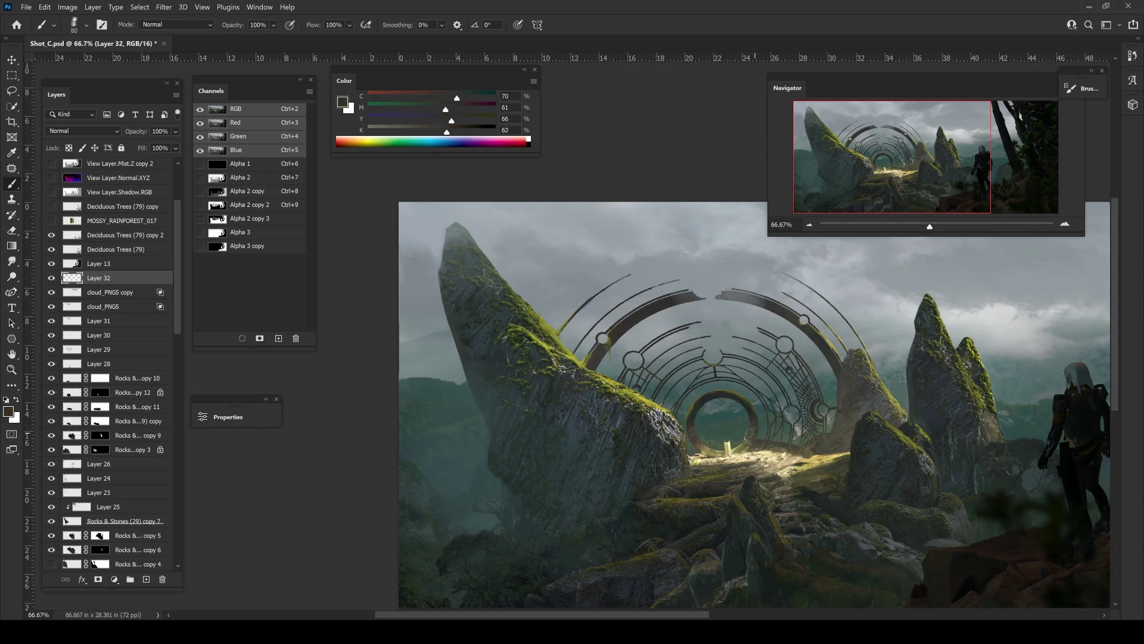
{"action": "left_click", "coordinate": [754, 447], "text": "alt"}
{"action": "left_click", "coordinate": [344, 102]}
{"action": "key", "text": "Return"}
- Paint the left arc at 50% opacity, mixing in dark greys sampled from the arch
{"action": "key", "text": "b"}
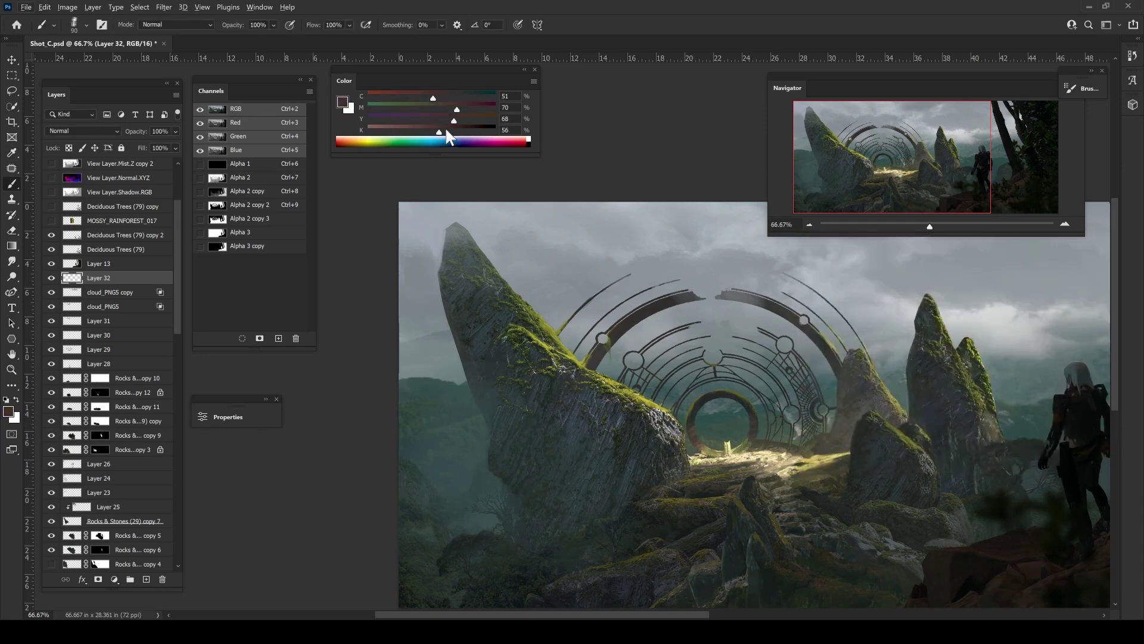
{"action": "key", "text": "5"}
{"action": "key", "text": "bracketleft"}
{"action": "key", "text": "bracketleft"}
{"action": "key", "text": "bracketleft"}
{"action": "left_click", "coordinate": [739, 431], "text": "alt"}
{"action": "key", "text": "0"}
{"action": "key", "text": "bracketright"}
{"action": "key", "text": "5"}
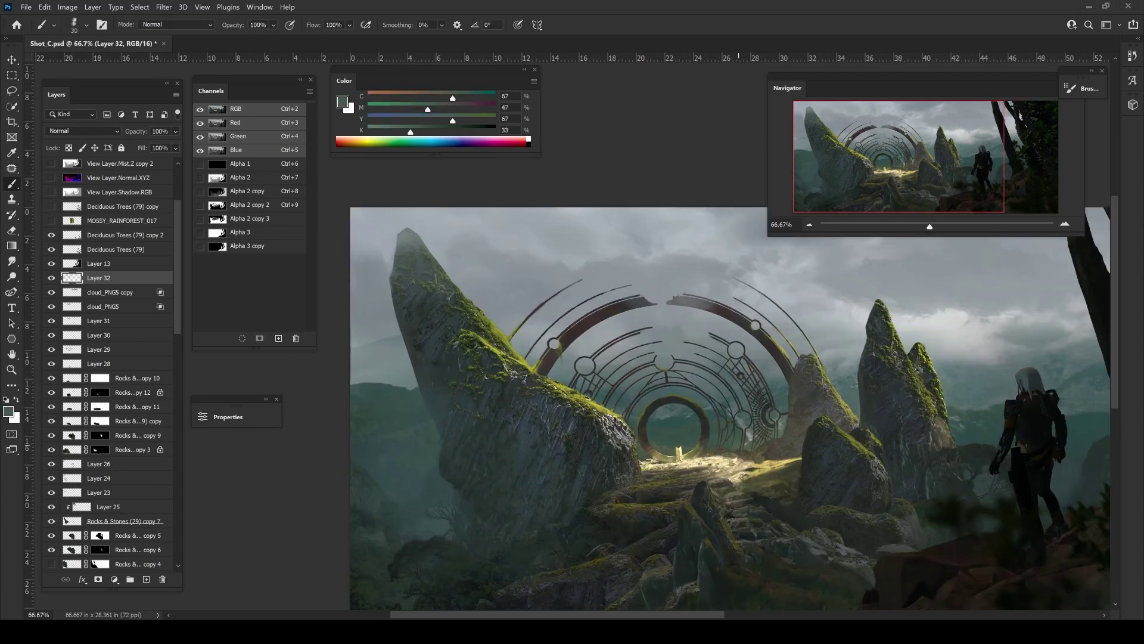
{"action": "left_click", "coordinate": [742, 460], "text": "alt"}
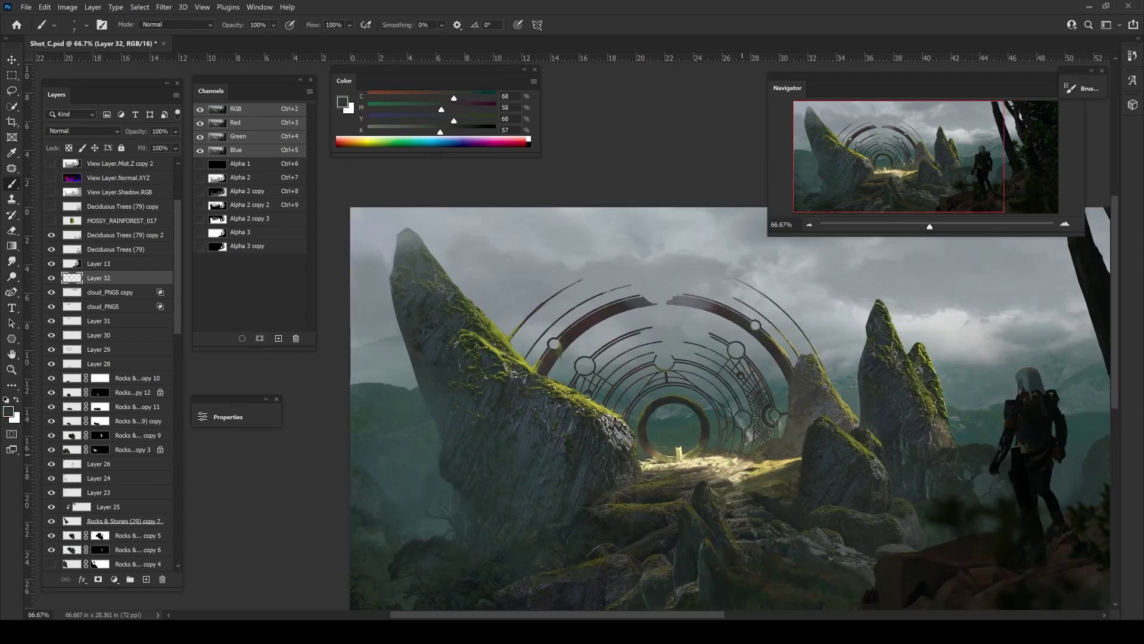
- Brighten the glowing path with pale yellows at 40% opacity and touch rocks with sampled greys
{"action": "left_click", "coordinate": [691, 477], "text": "alt"}
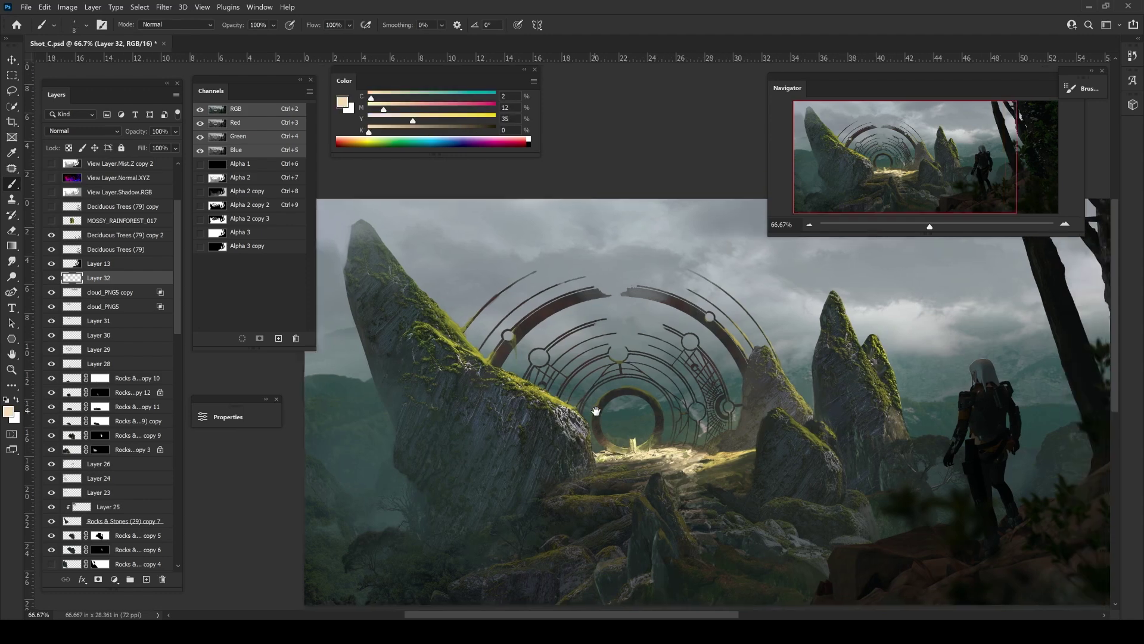
{"action": "left_click", "coordinate": [698, 481], "text": "alt"}
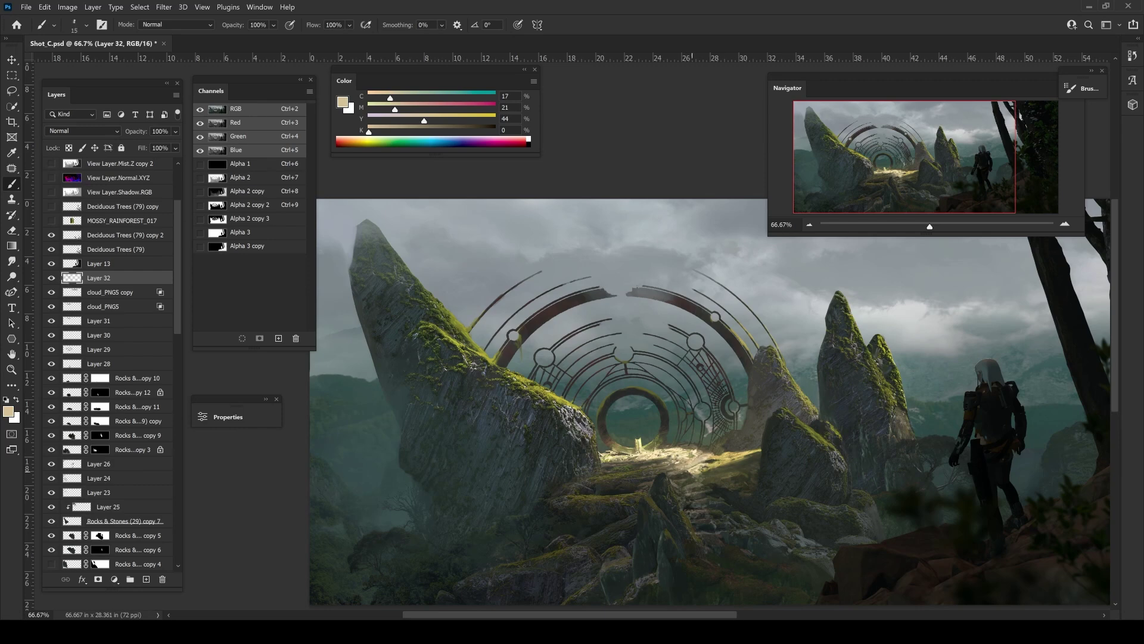
{"action": "key", "text": "4"}
{"action": "left_click", "coordinate": [709, 460], "text": "alt"}
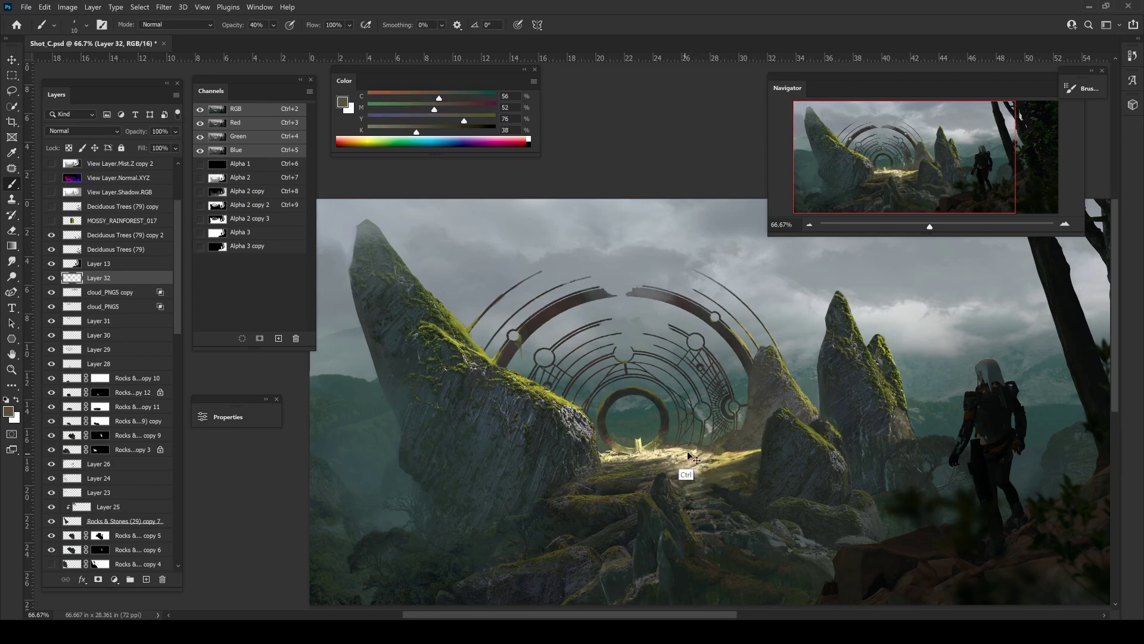
{"action": "mouse_move", "coordinate": [501, 515]}
{"action": "left_mouse_down"}
{"action": "mouse_move", "coordinate": [514, 486]}
{"action": "mouse_move", "coordinate": [566, 472]}
{"action": "left_mouse_up"}
{"action": "left_click", "coordinate": [775, 401], "text": "alt"}
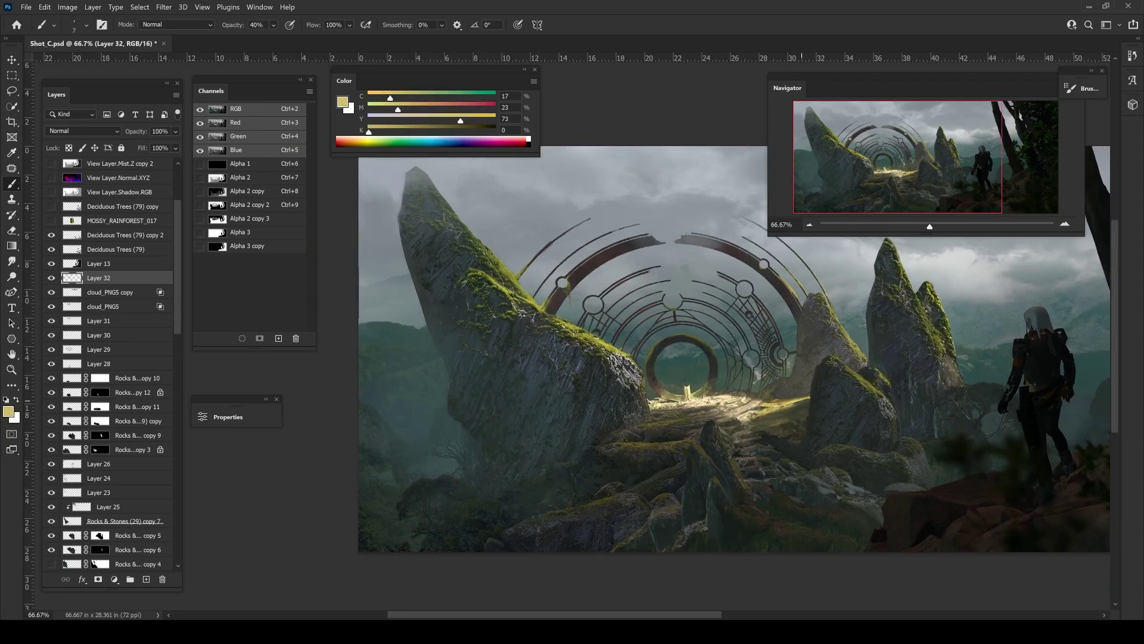
{"action": "left_click", "coordinate": [810, 404], "text": "alt"}
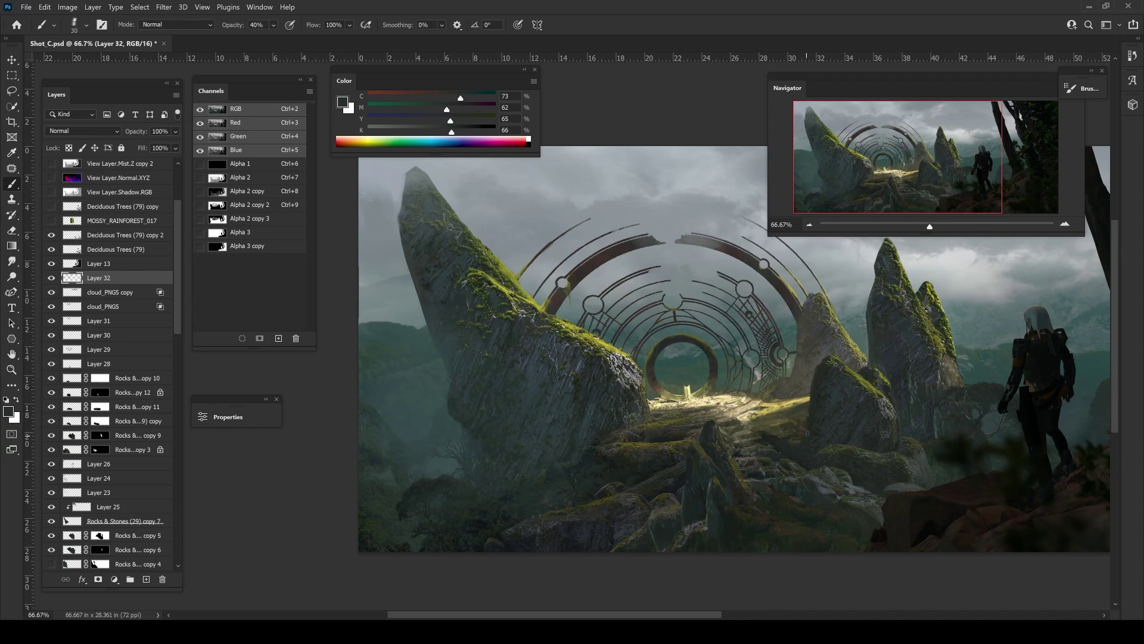
{"action": "left_click", "coordinate": [812, 409], "text": "alt"}
- Save the painting and paste in a tree image
{"action": "left_click_drag", "start_coordinate": [812, 411], "coordinate": [817, 441]}
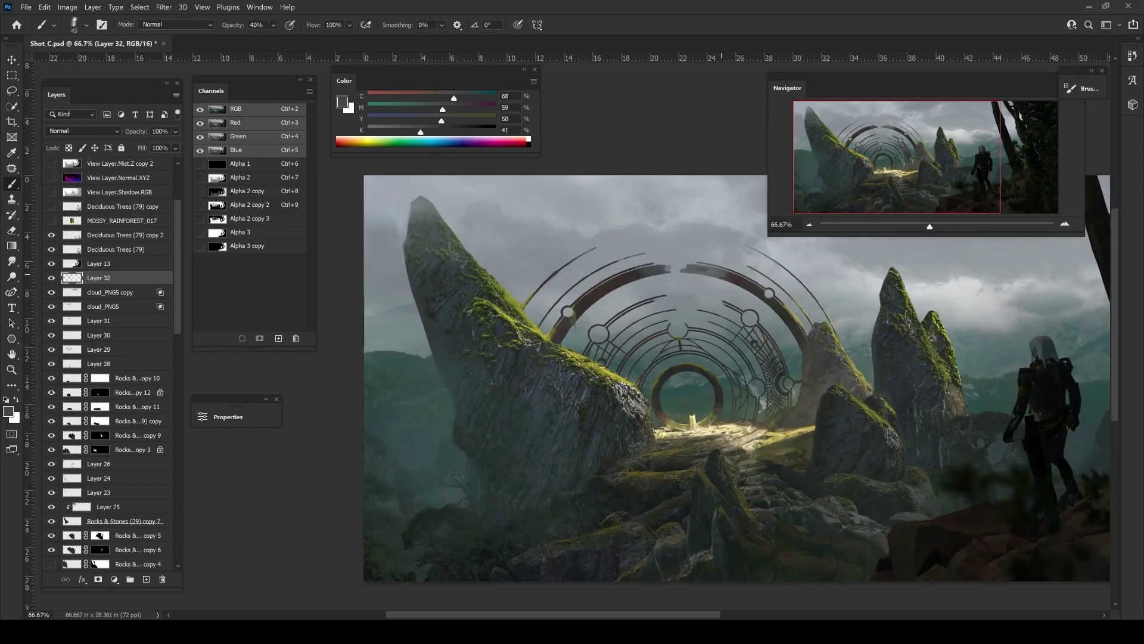
{"action": "left_click", "coordinate": [438, 429], "text": "alt"}
{"action": "key", "text": "ctrl+minus"}
{"action": "key", "text": "ctrl+s"}
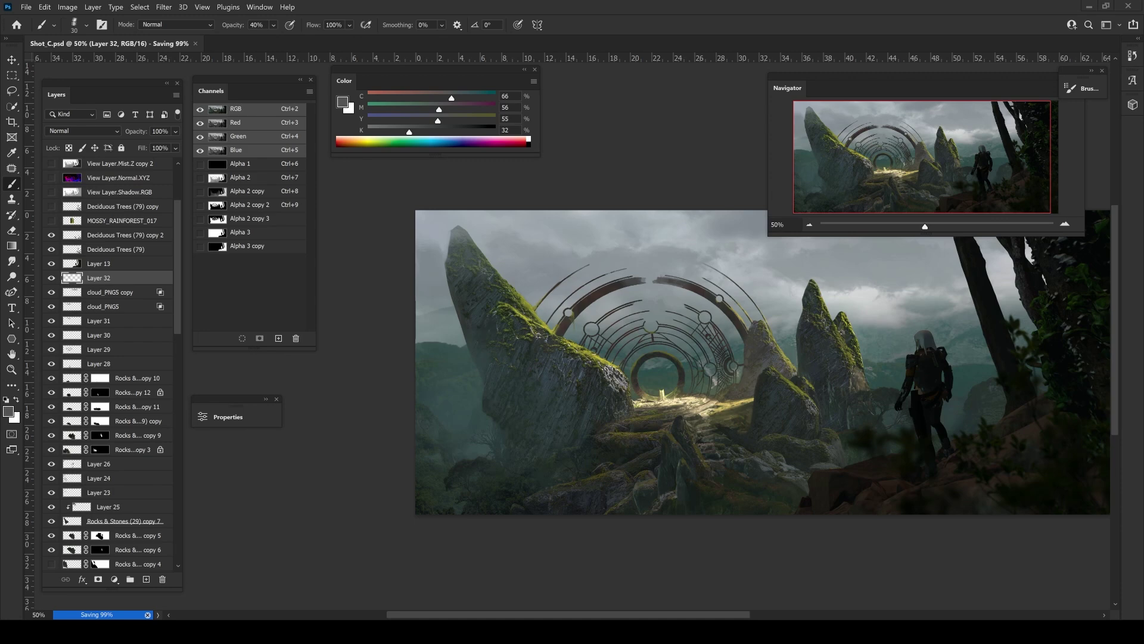
{"action": "key", "text": "ctrl+v"}
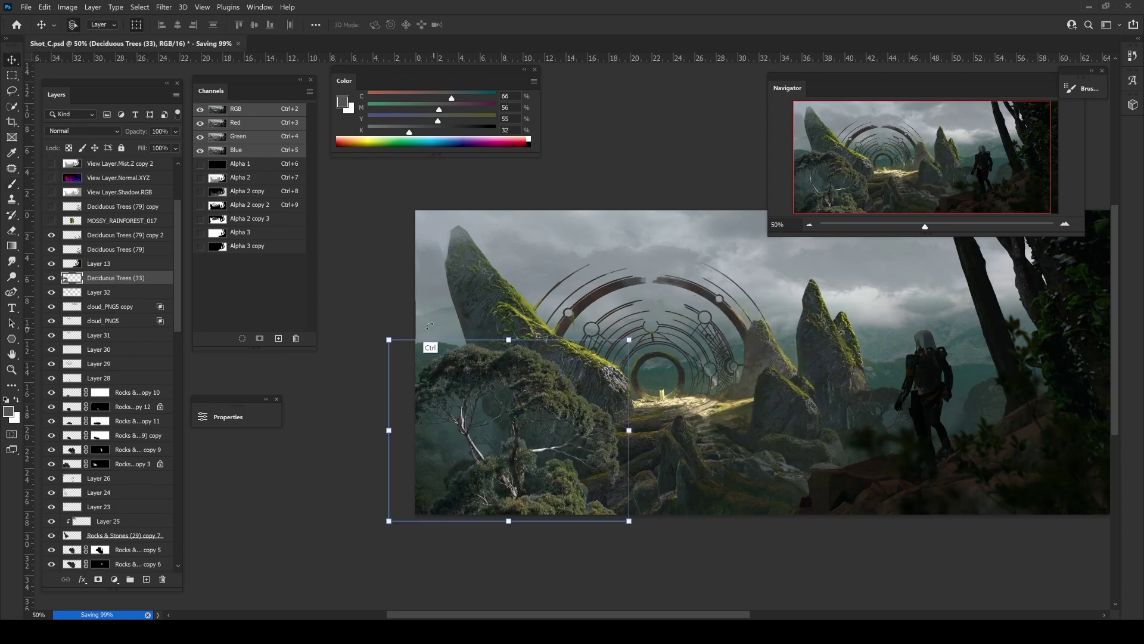
- Place the tree lower-left and darken it with Levels and Color Balance adjustments
{"action": "mouse_move", "coordinate": [573, 418]}
{"action": "left_mouse_down"}
{"action": "mouse_move", "coordinate": [490, 464]}
{"action": "mouse_move", "coordinate": [467, 441]}
{"action": "left_mouse_up"}
{"action": "key", "text": "ctrl+alt+l"}
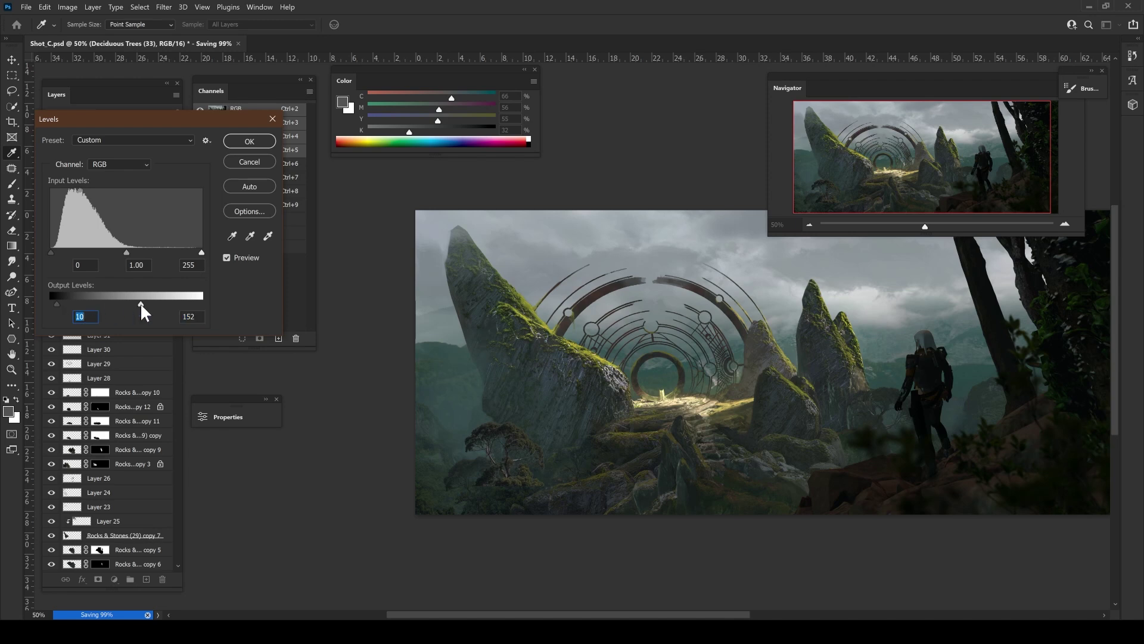
{"action": "key", "text": "Return"}
{"action": "key", "text": "ctrl+b"}
{"action": "key", "text": "Return"}
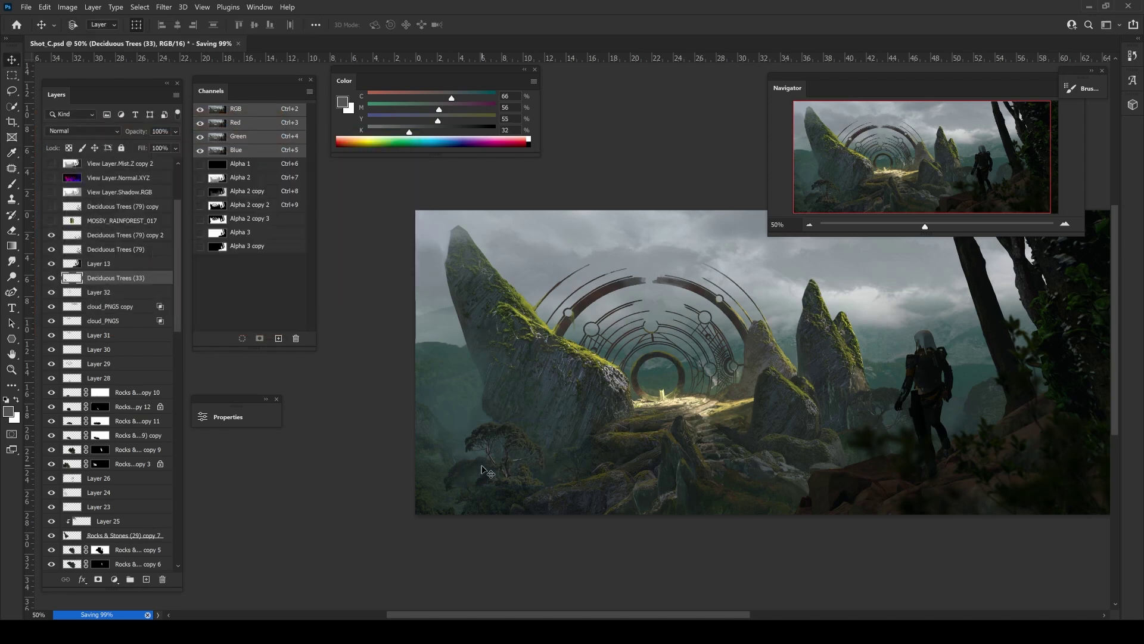
- Add a mask to Deciduous Trees (33) and paint it to blend the tree into the rocks
{"action": "key", "text": "b"}
{"action": "left_click", "coordinate": [97, 579]}
{"action": "key", "text": "0"}
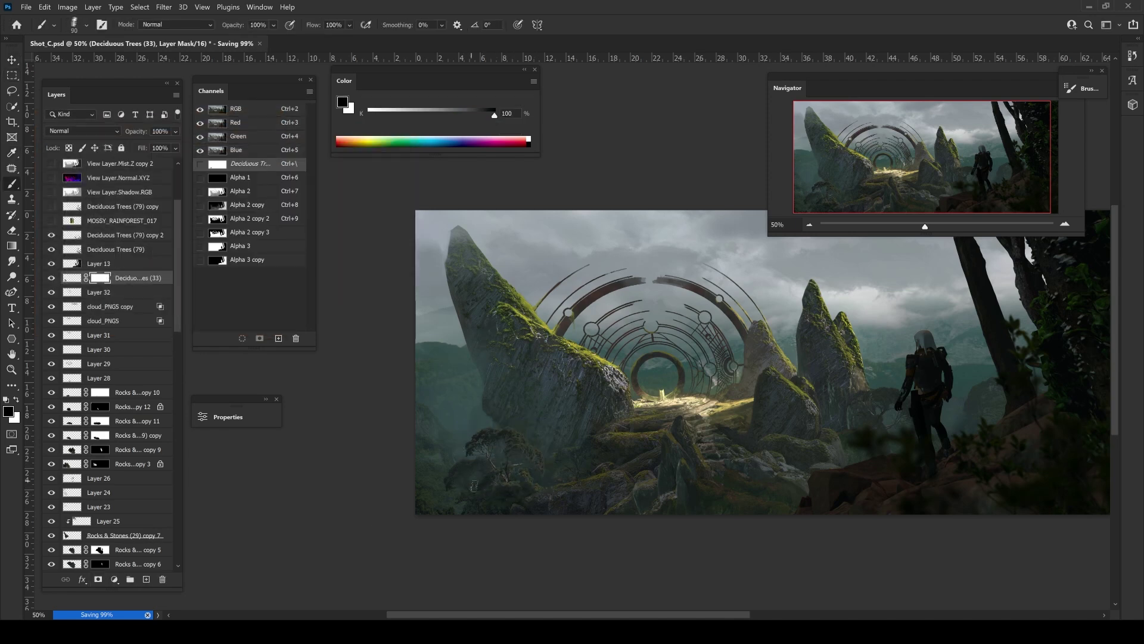
{"action": "key", "text": "m"}
{"action": "key", "text": "ctrl+plus"}
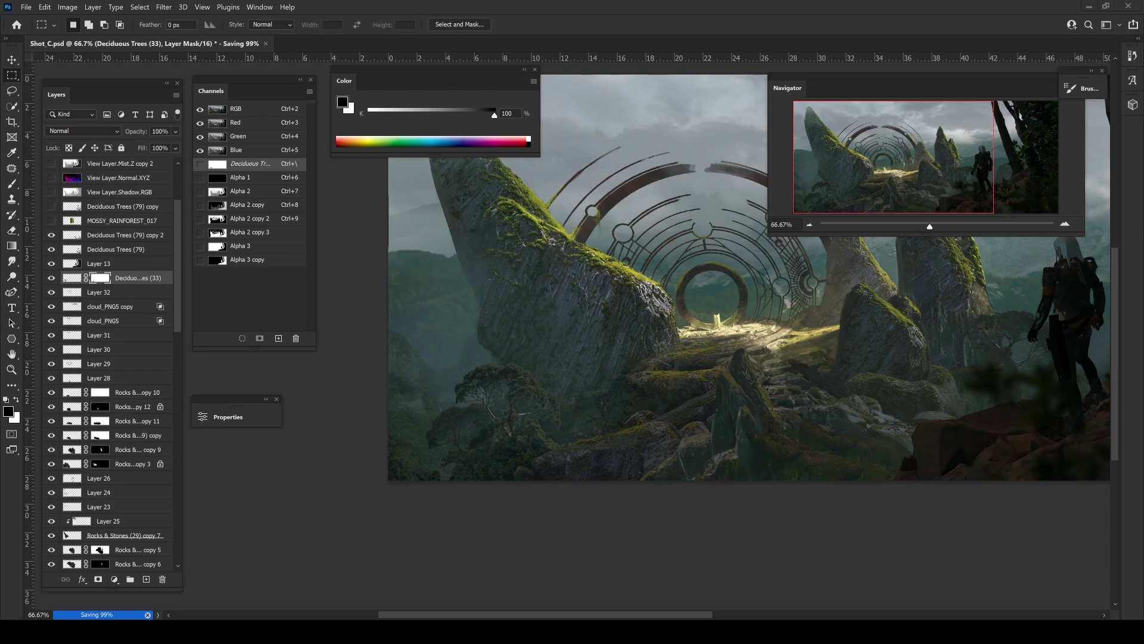
{"action": "key", "text": "b"}
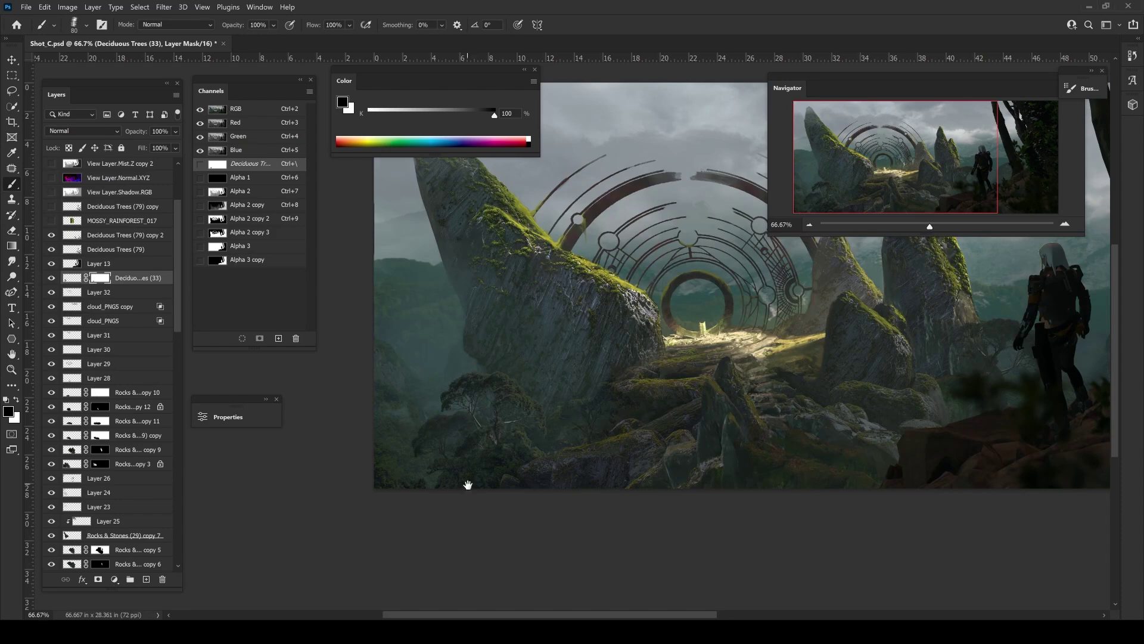
{"action": "scroll", "coordinate": [471, 477], "scroll_direction": "up", "scroll_amount": 1}
{"action": "key", "text": "ctrl+2"}
- Set up a cloud-shaped brush tip at 40% opacity, size 300
{"action": "key", "text": "4"}
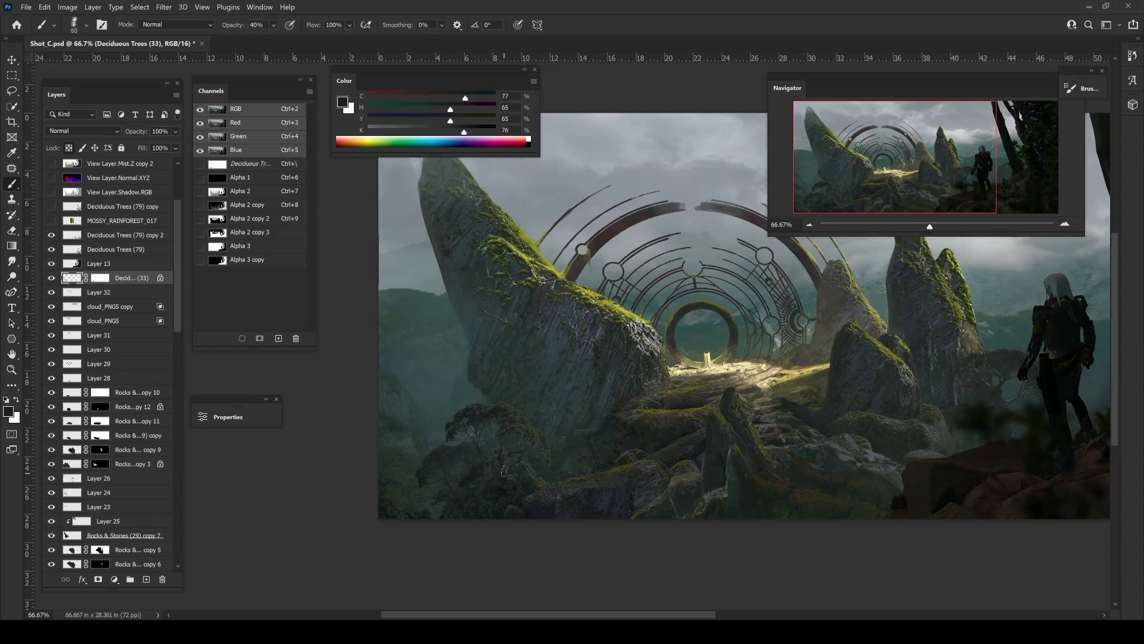
{"action": "key", "text": "ctrl+minus"}
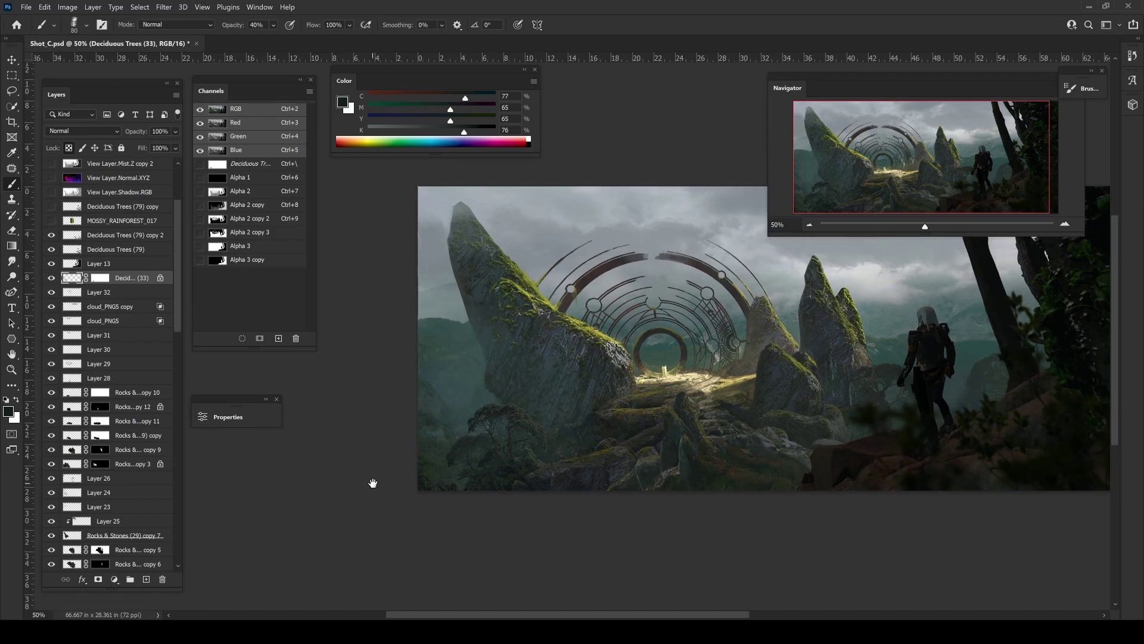
{"action": "key", "text": "m"}
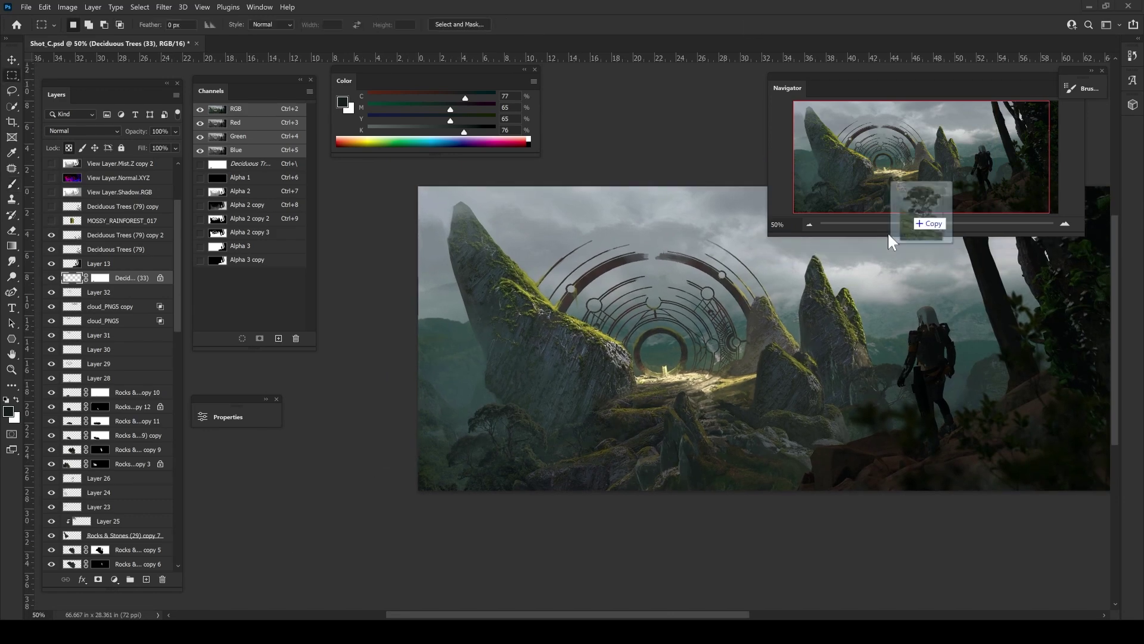
{"action": "key", "text": "b"}
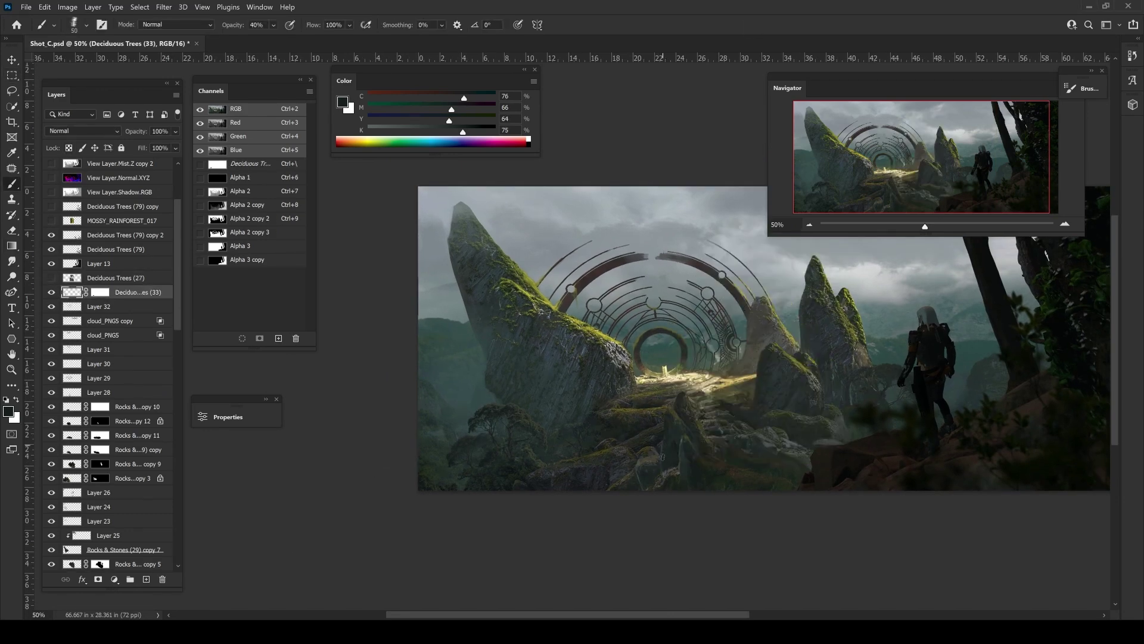
{"action": "key", "text": "bracketright"}
{"action": "scroll", "coordinate": [739, 345], "scroll_direction": "down", "scroll_amount": 1}
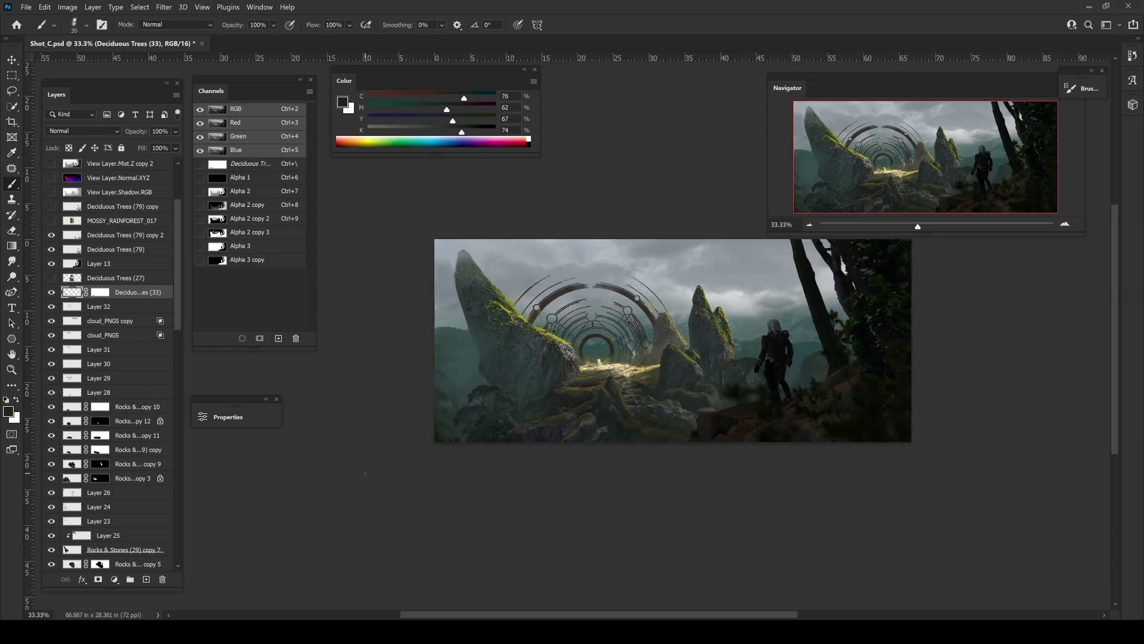
{"action": "scroll", "coordinate": [739, 345], "scroll_direction": "up", "scroll_amount": 1}
{"action": "right_click", "coordinate": [427, 157]}
{"action": "double_click", "coordinate": [580, 436]}
{"action": "key", "text": "4"}
{"action": "left_click", "coordinate": [652, 334], "text": "alt"}
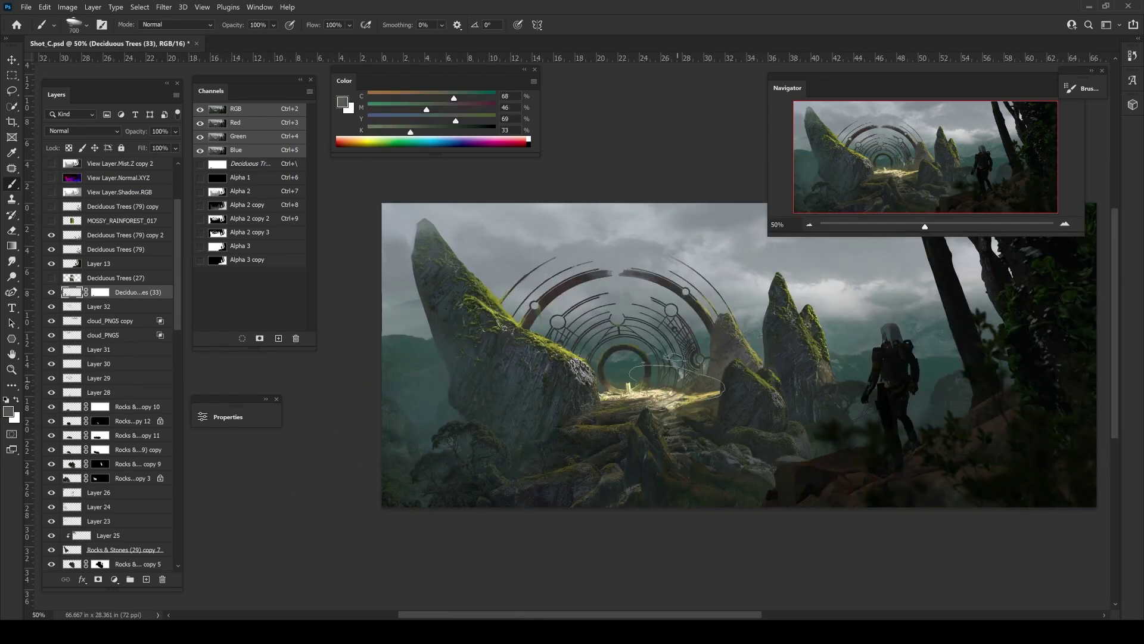
{"action": "key", "text": "bracketleft"}
{"action": "key", "text": "bracketleft"}
{"action": "key", "text": "bracketleft"}
- Sample dark and grey-green scene colours, then add an empty Layer 33
{"action": "left_click", "coordinate": [662, 334], "text": "alt"}
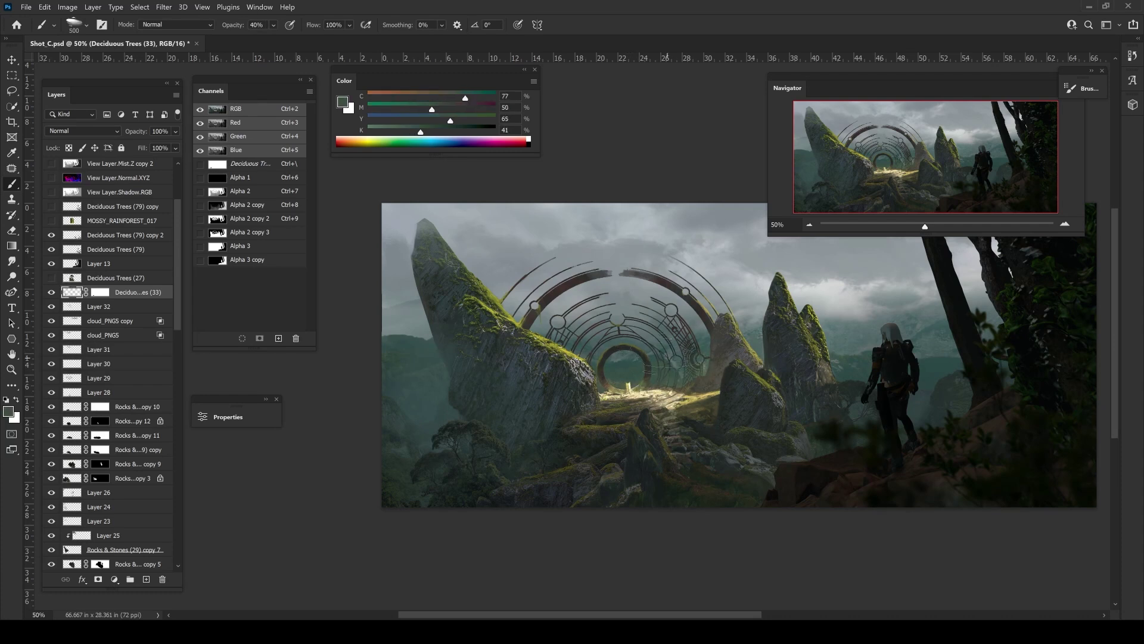
{"action": "left_click", "coordinate": [649, 358], "text": "alt"}
{"action": "key", "text": "bracketright"}
{"action": "key", "text": "bracketright"}
{"action": "key", "text": "bracketright"}
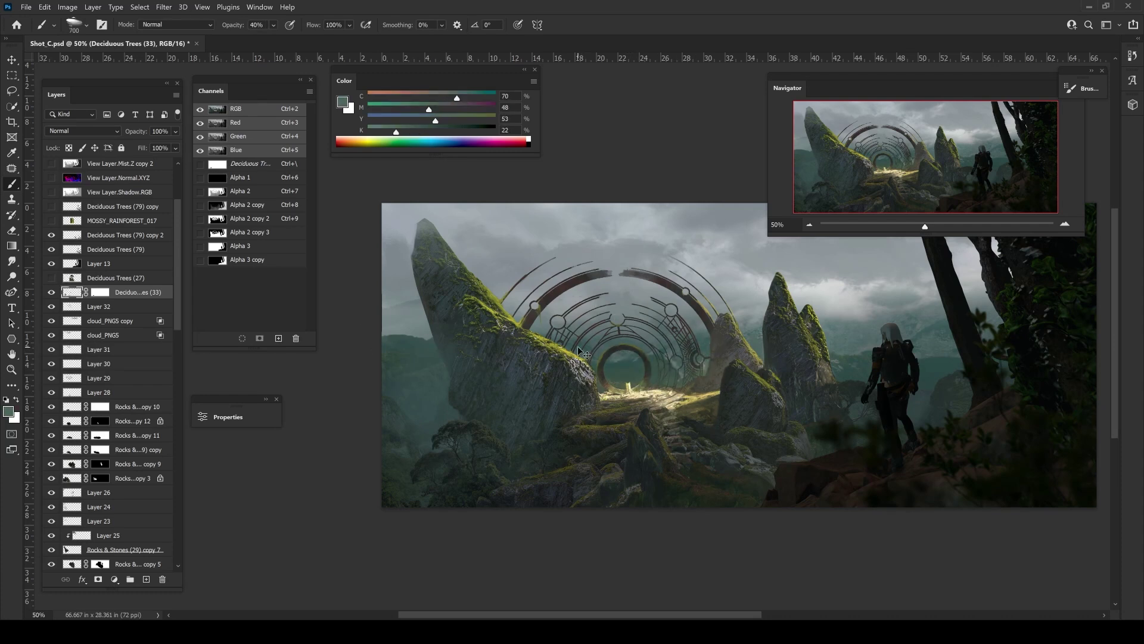
{"action": "left_click", "coordinate": [590, 370], "text": "alt"}
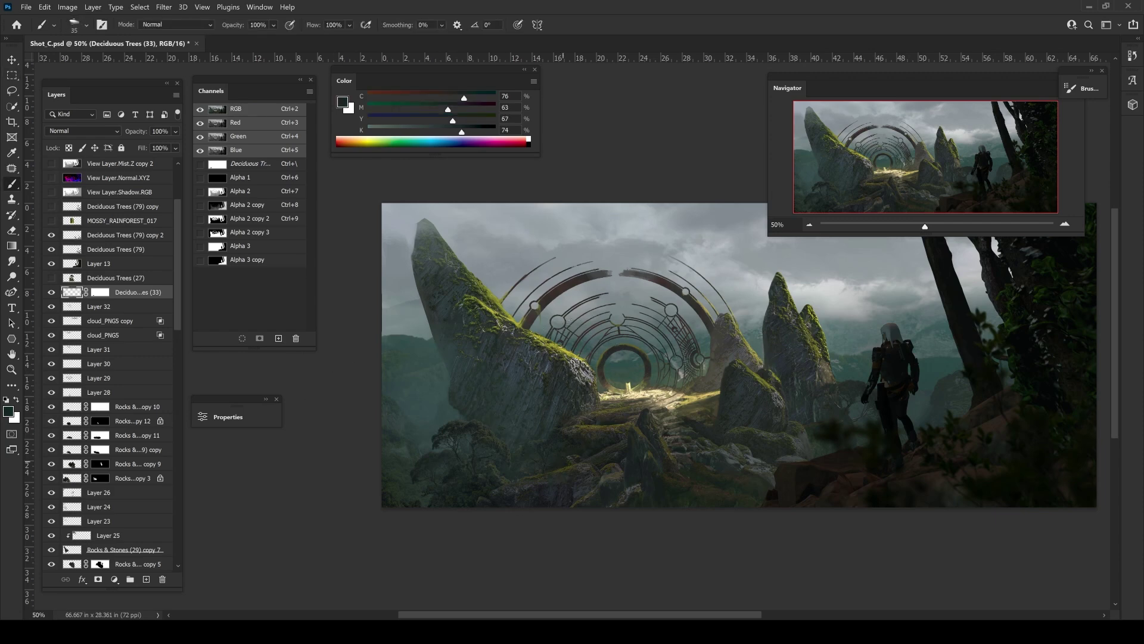
{"action": "key", "text": "ctrl+shift+alt+n"}
{"action": "key", "text": "0"}
{"action": "left_click", "coordinate": [647, 358], "text": "alt"}
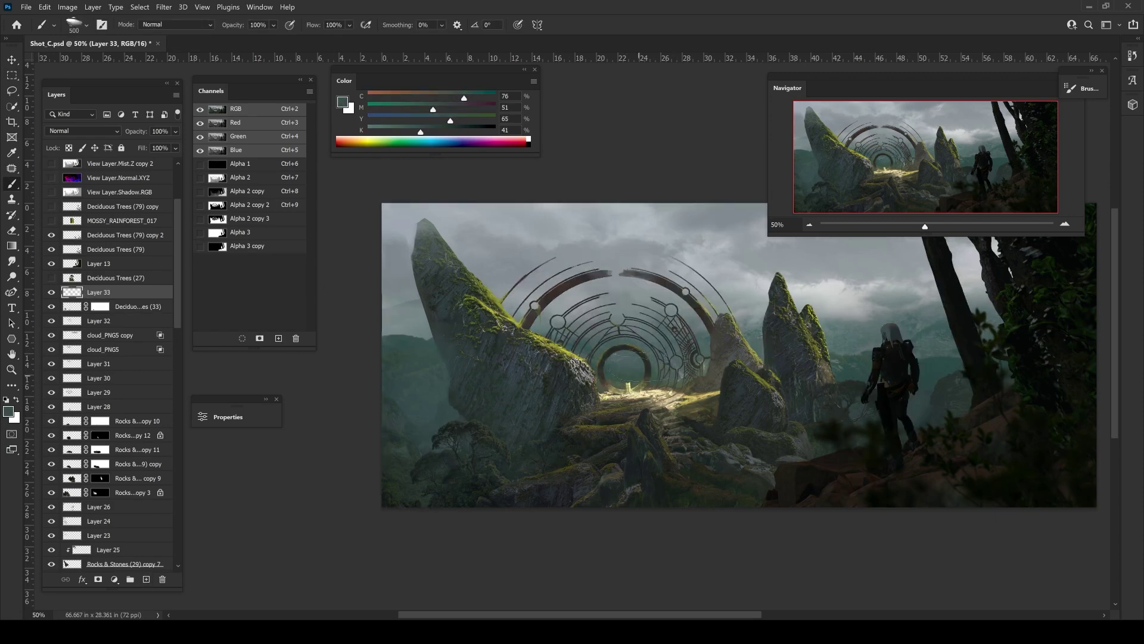
- Mirror and zoom the canvas view to check the overall composition
{"action": "key", "text": "m"}
{"action": "key", "text": "ctrl+minus"}
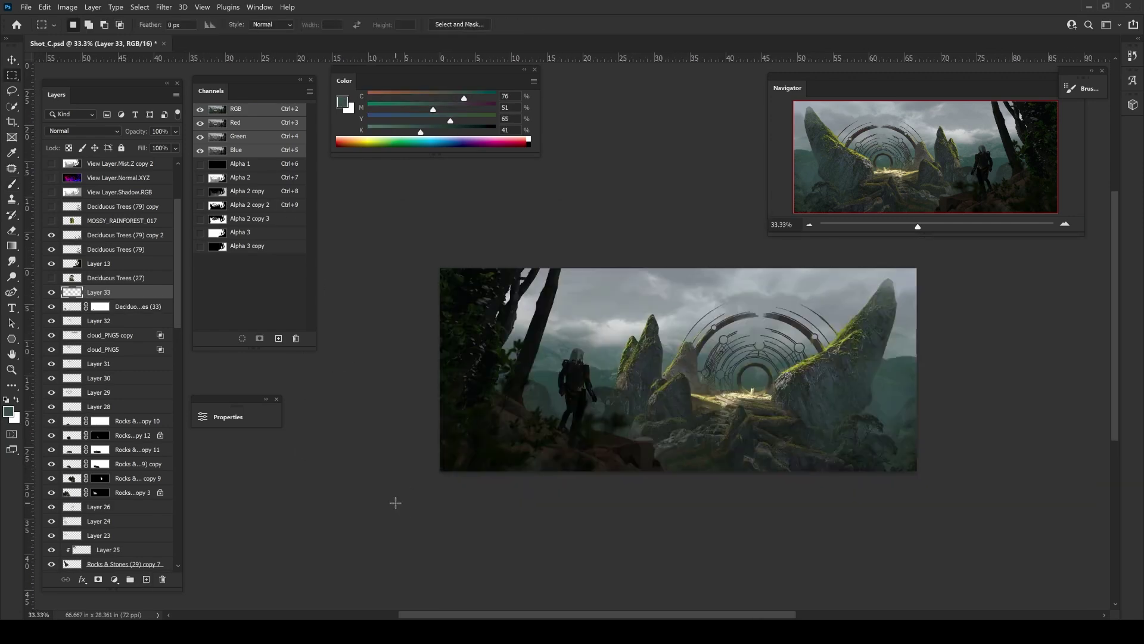
{"action": "key", "text": "b"}
{"action": "key", "text": "ctrl+plus"}
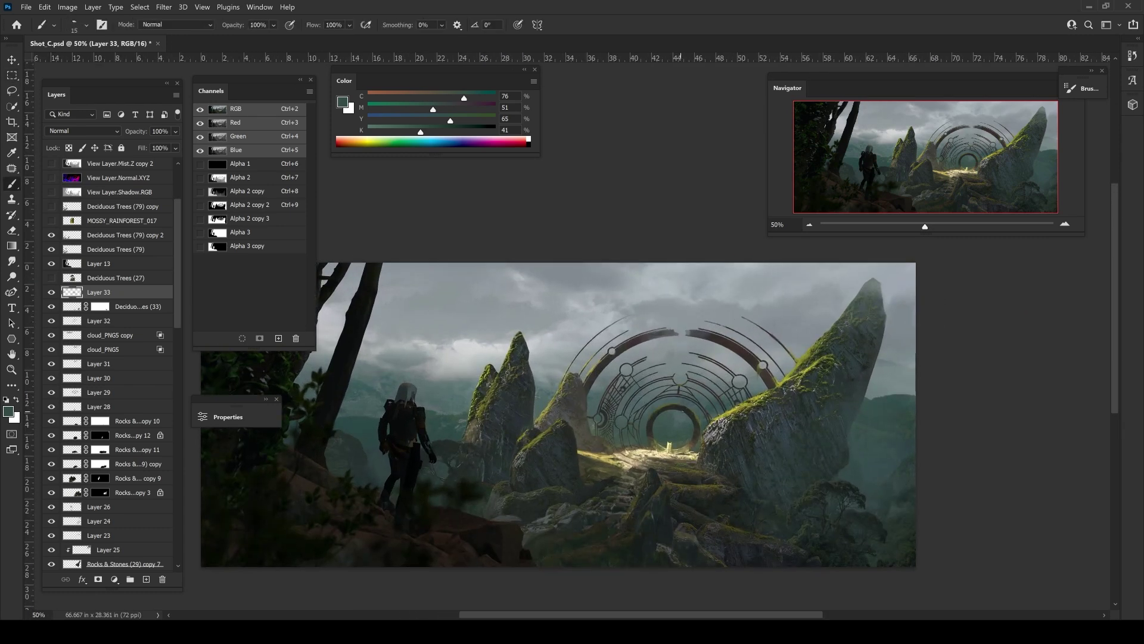
- Touch up Layer 33 with sampled grey-green and light grey tones, then save Shot C.psd
{"action": "left_click", "coordinate": [680, 381], "text": "alt"}
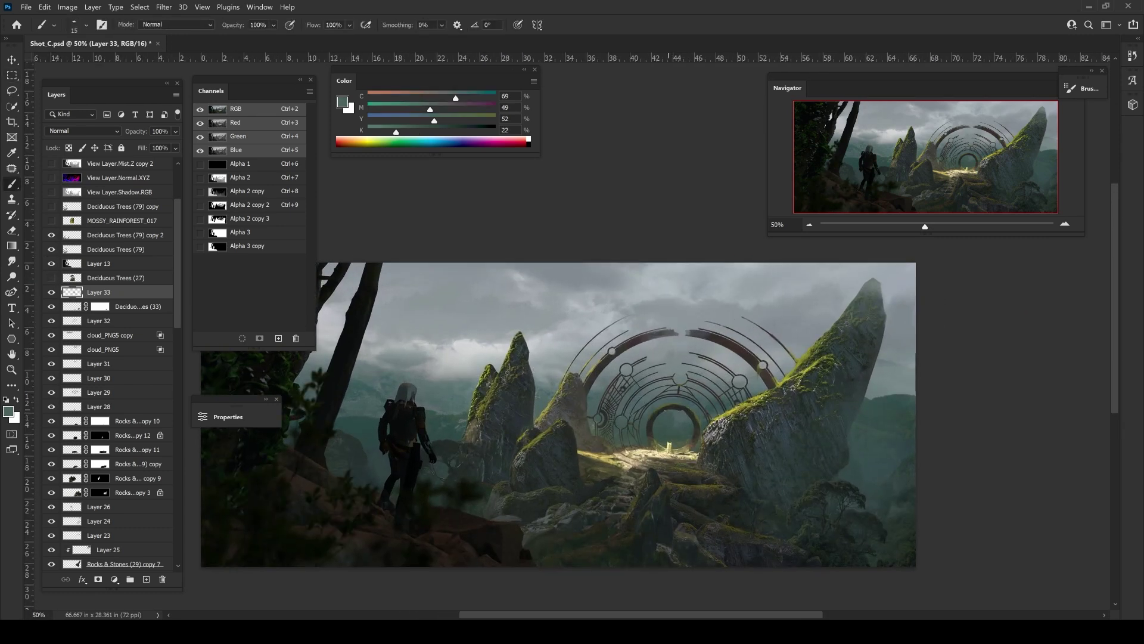
{"action": "key", "text": "bracketright"}
{"action": "left_click", "coordinate": [596, 298], "text": "alt"}
{"action": "key", "text": "bracketleft"}
{"action": "key", "text": "bracketleft"}
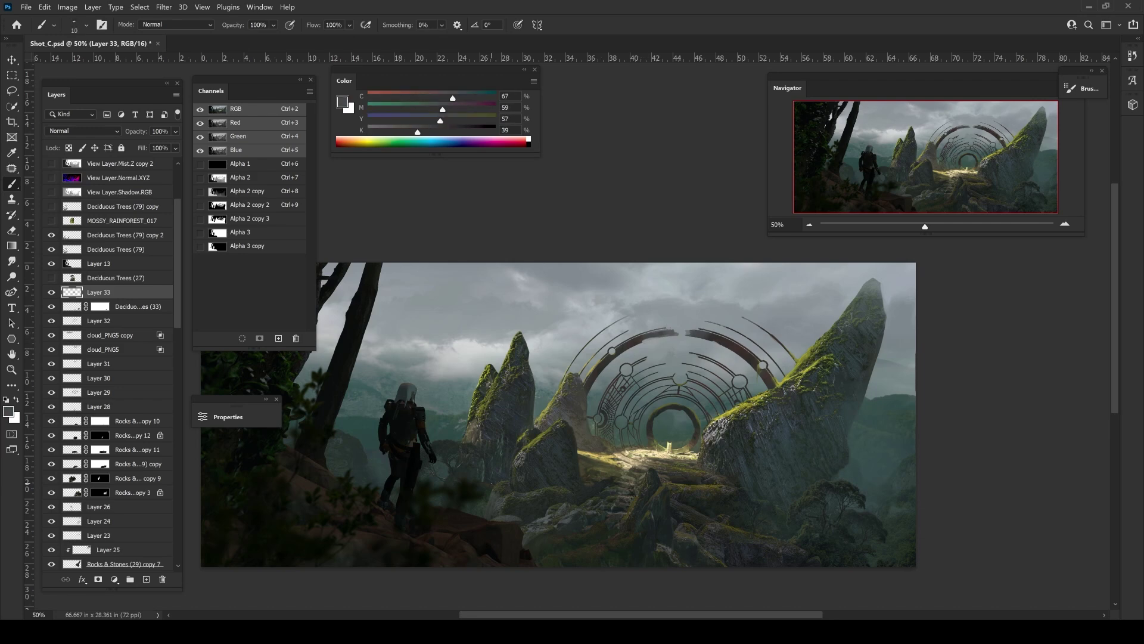
{"action": "key", "text": "ctrl+minus"}
{"action": "key", "text": "m"}
{"action": "key", "text": "ctrl+s"}
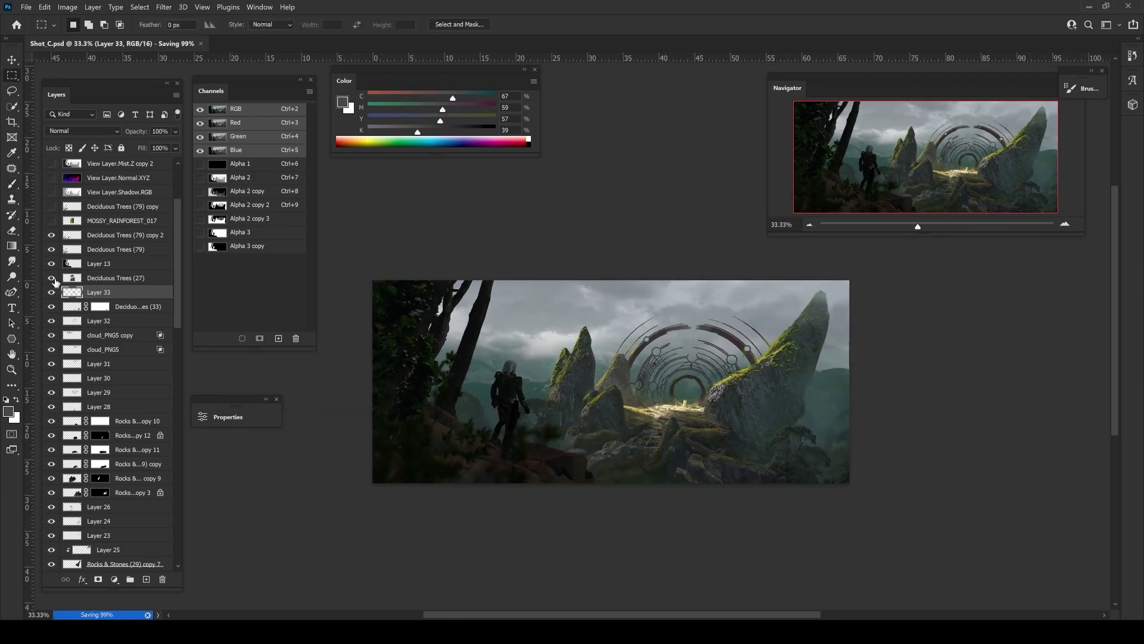
- Show Deciduous Trees (27) and darken it with Levels output 7–129
{"action": "left_click", "coordinate": [56, 281]}
{"action": "key", "text": "ctrl+plus"}
{"action": "key", "text": "ctrl+l"}
{"action": "left_click_drag", "start_coordinate": [51, 304], "coordinate": [54, 305]}
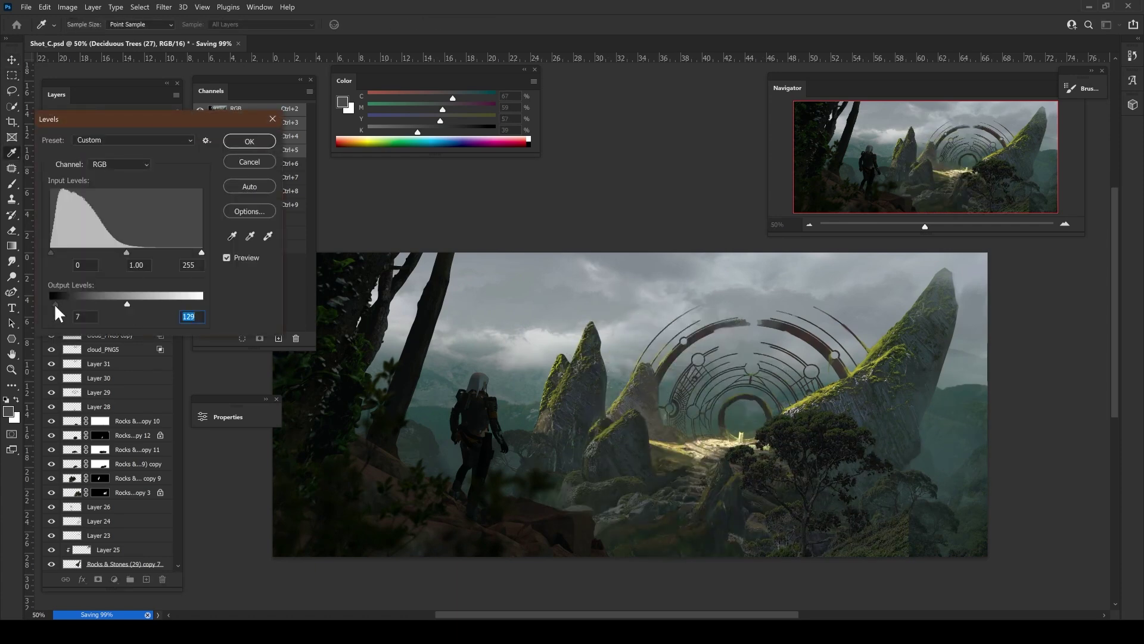
{"action": "key", "text": "Return"}
{"action": "key", "text": "v"}
- Cool the tree with Color Balance Cyan -11, then marquee-select an area near the path
{"action": "scroll", "coordinate": [459, 399], "scroll_direction": "down", "scroll_amount": 1}
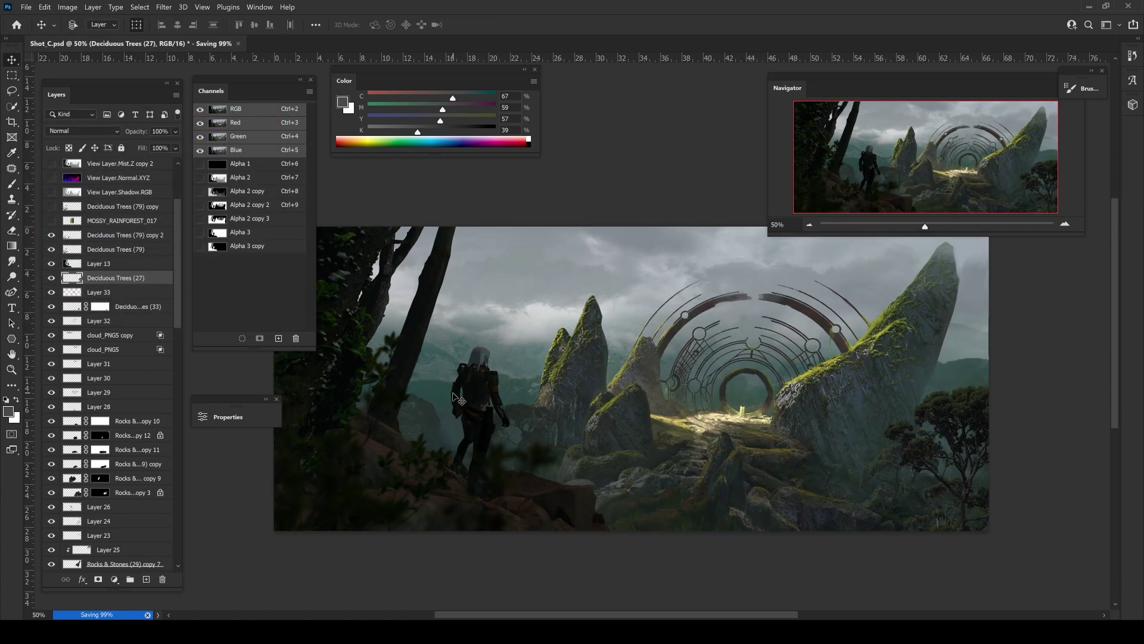
{"action": "key", "text": "ctrl+l"}
{"action": "key", "text": "Return"}
{"action": "key", "text": "ctrl+b"}
{"action": "left_click_drag", "start_coordinate": [263, 190], "coordinate": [256, 192]}
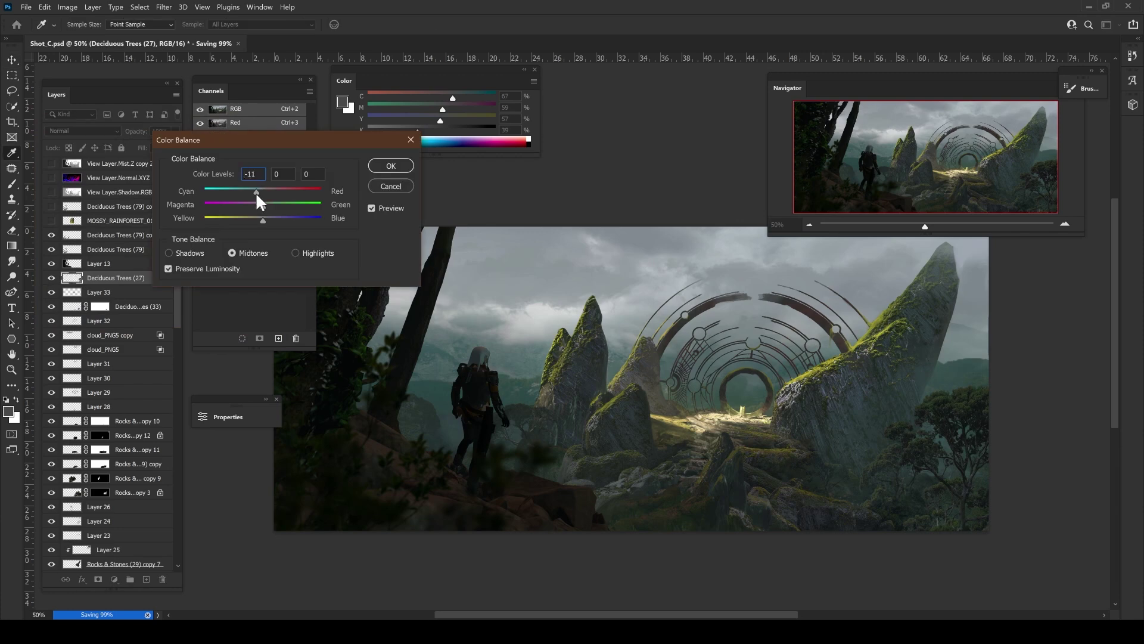
{"action": "key", "text": "Return"}
{"action": "key", "text": "m"}
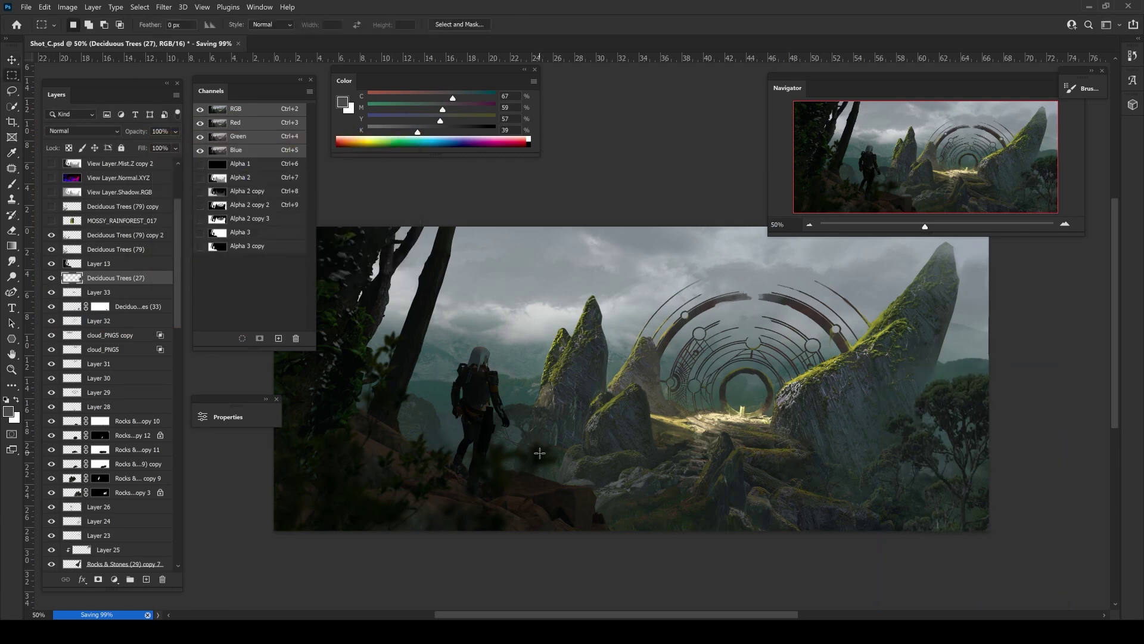
{"action": "left_click_drag", "start_coordinate": [539, 453], "coordinate": [561, 449]}
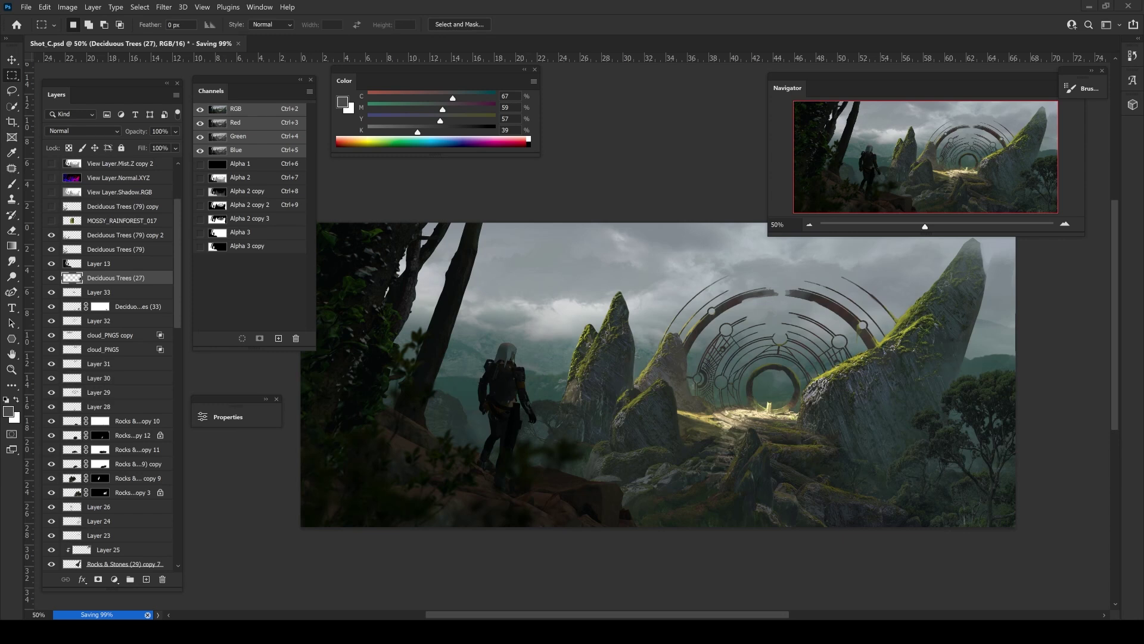
- Paste a new tree, duplicate it, and place the copy on the path at 118%
{"action": "key", "text": "ctrl+v"}
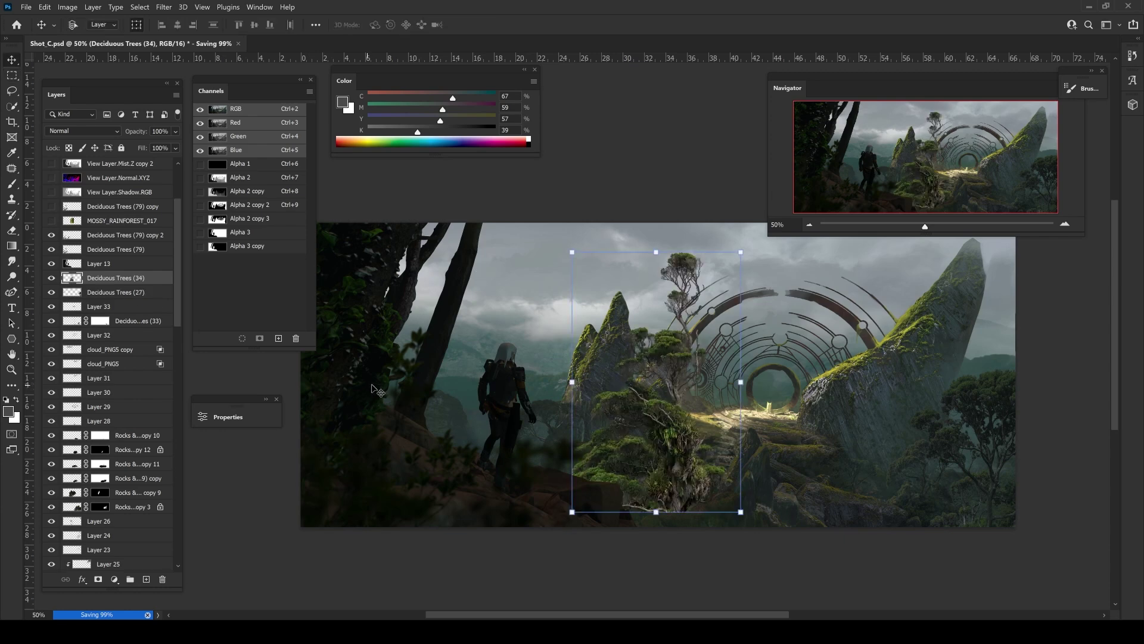
{"action": "key", "text": "v"}
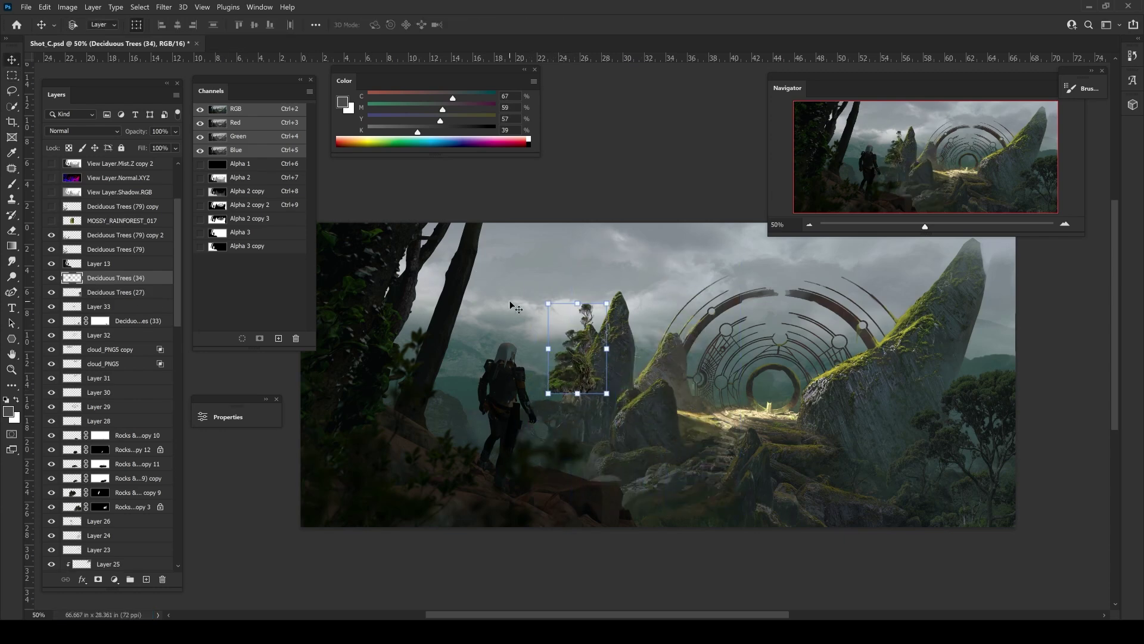
{"action": "key", "text": "ctrl+j"}
{"action": "key", "text": "ctrl+t"}
{"action": "left_click_drag", "start_coordinate": [575, 370], "coordinate": [791, 476]}
{"action": "left_click_drag", "start_coordinate": [764, 408], "coordinate": [745, 390]}
{"action": "key", "text": "Return"}
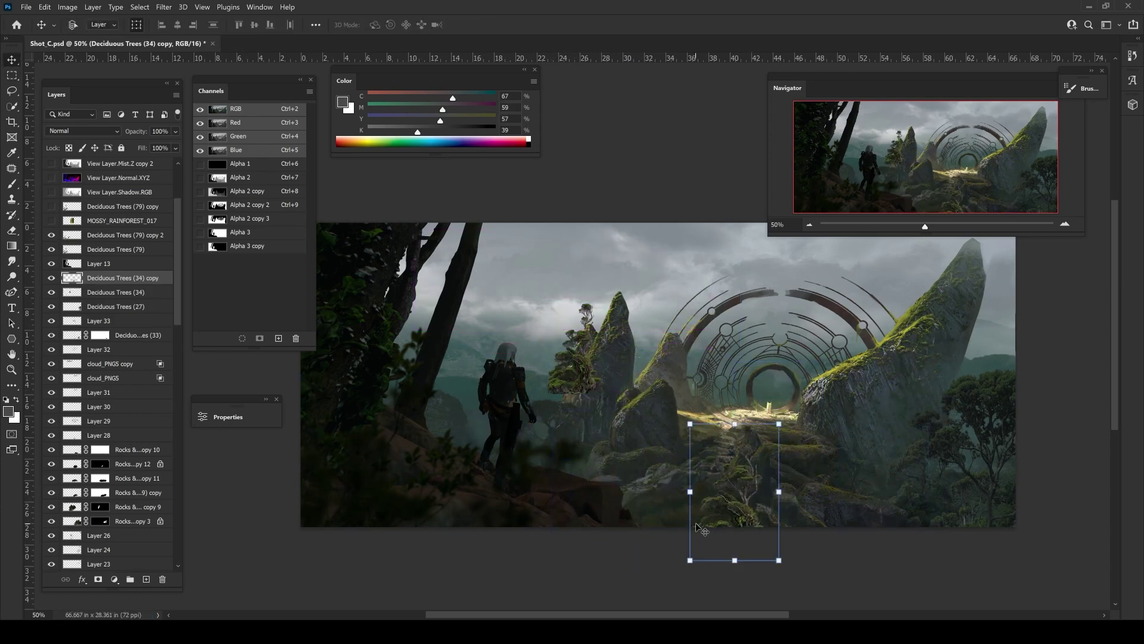
- Hide the copy, mask out excess foliage on Deciduous Trees (34), and darken it with Levels
{"action": "left_click", "coordinate": [117, 292]}
{"action": "left_click", "coordinate": [51, 278]}
{"action": "left_click", "coordinate": [98, 579]}
{"action": "key", "text": "b"}
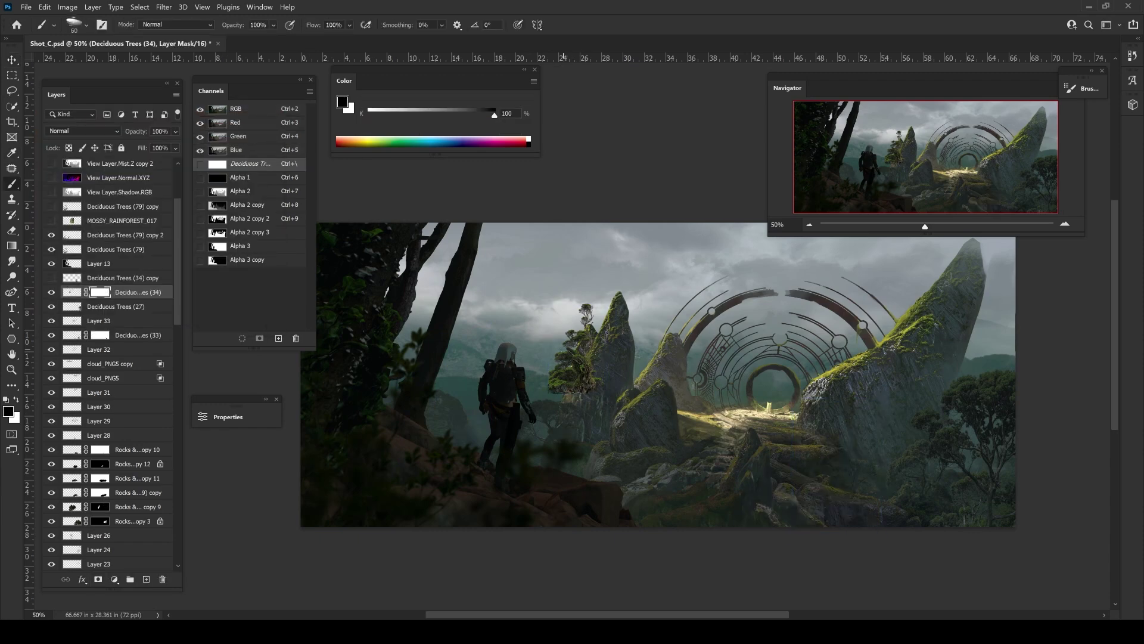
{"action": "mouse_move", "coordinate": [575, 351]}
{"action": "left_mouse_down"}
{"action": "mouse_move", "coordinate": [557, 363]}
{"action": "mouse_move", "coordinate": [554, 391]}
{"action": "left_mouse_up"}
{"action": "key", "text": "ctrl+plus"}
{"action": "key", "text": "ctrl+2"}
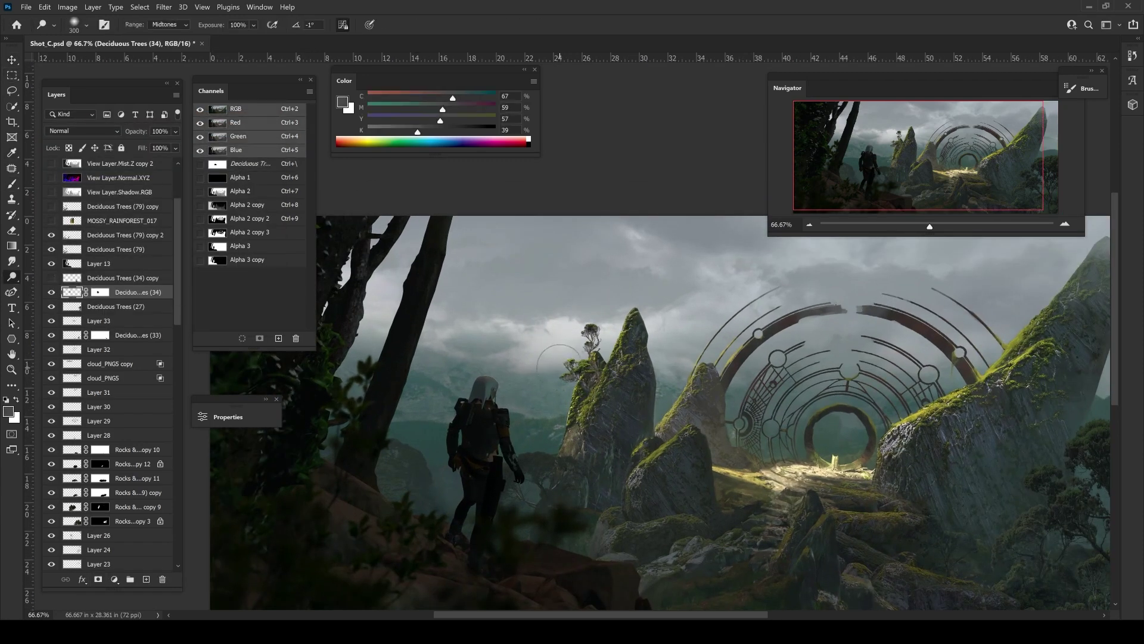
{"action": "key", "text": "ctrl+l"}
{"action": "left_click_drag", "start_coordinate": [202, 304], "coordinate": [162, 304]}
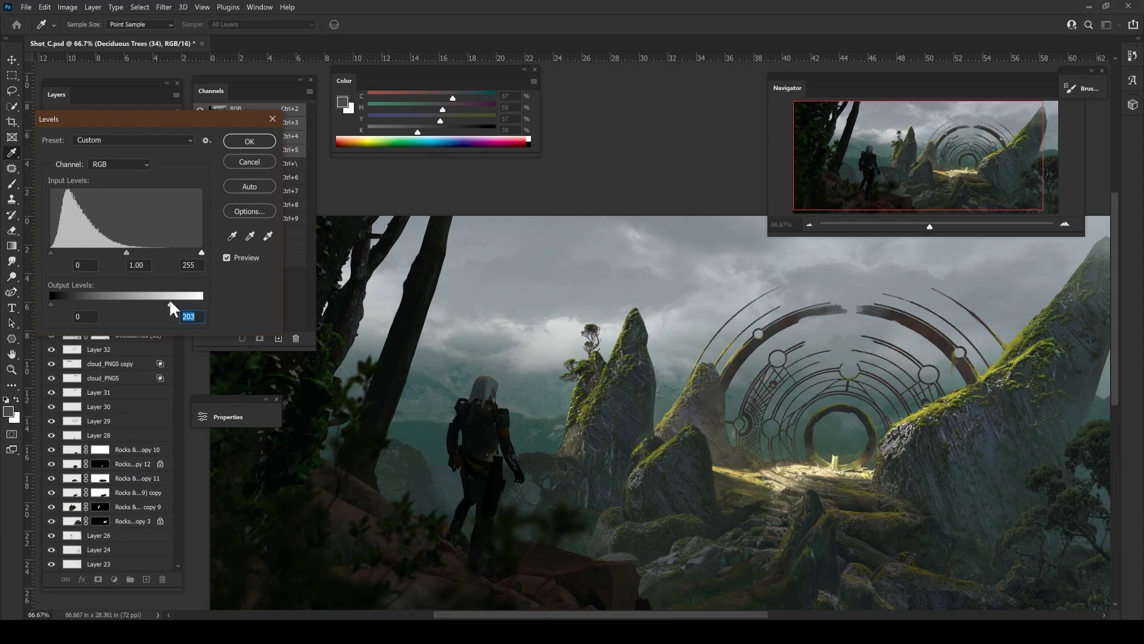
{"action": "left_click", "coordinate": [249, 142]}
{"action": "key", "text": "ctrl+backslash"}
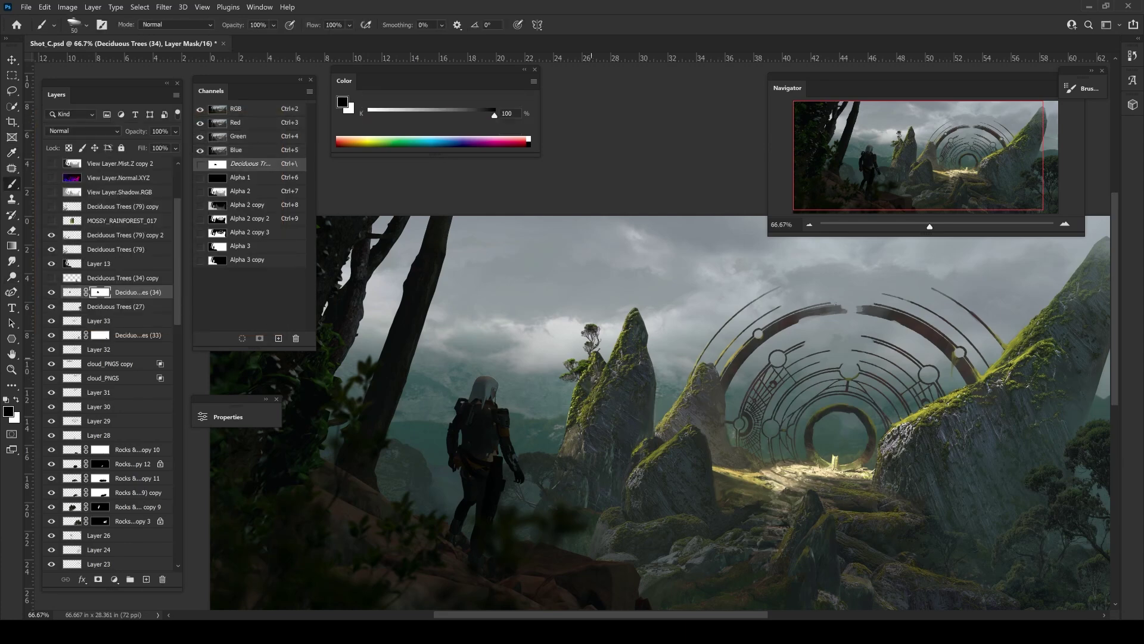
- Burn the Deciduous Trees (34) midtones and adjust its Color Balance
{"action": "key", "text": "o"}
{"action": "key", "text": "ctrl+2"}
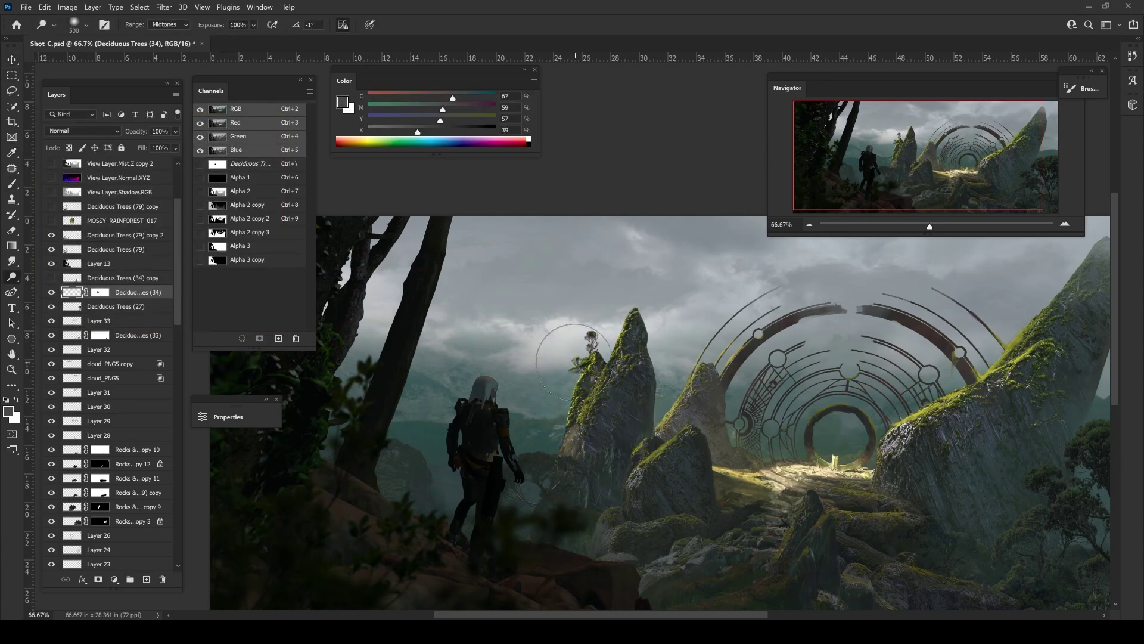
{"action": "key", "text": "ctrl+b"}
{"action": "key", "text": "Return"}
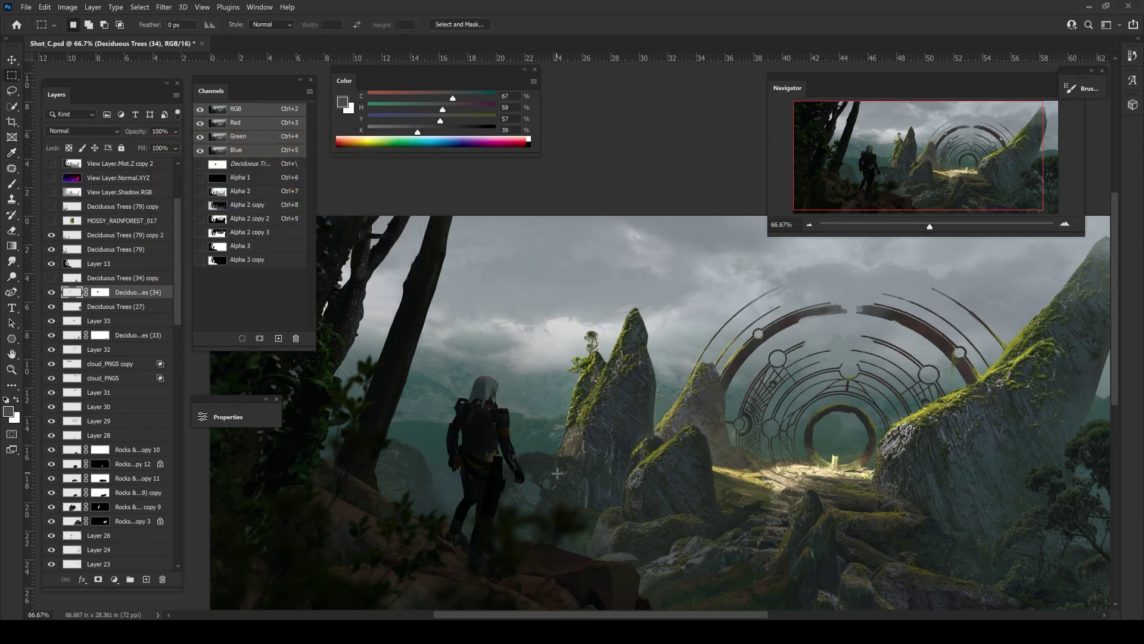
{"action": "key", "text": "ctrl+minus"}
{"action": "key", "text": "v"}
- Duplicate the tree, shrink it to about 88% and tilt it about -22.9° onto the rock
{"action": "key", "text": "ctrl+j"}
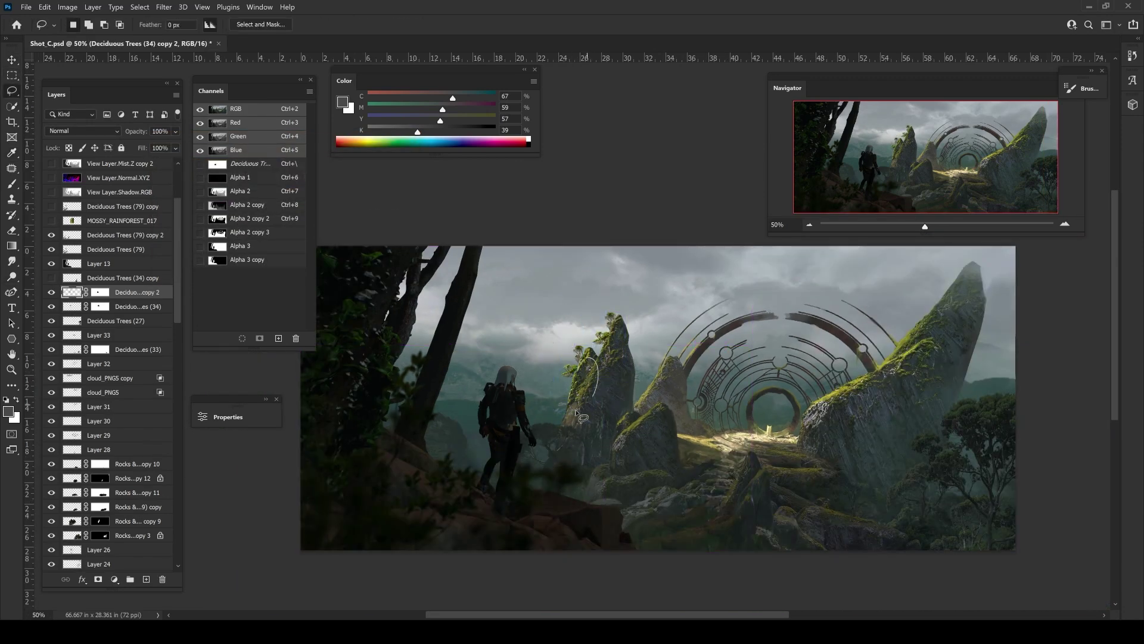
{"action": "key", "text": "ctrl+backslash"}
{"action": "key", "text": "ctrl+plus"}
{"action": "mouse_move", "coordinate": [533, 329]}
{"action": "left_mouse_down"}
{"action": "mouse_move", "coordinate": [511, 334]}
{"action": "mouse_move", "coordinate": [528, 322]}
{"action": "left_mouse_up"}
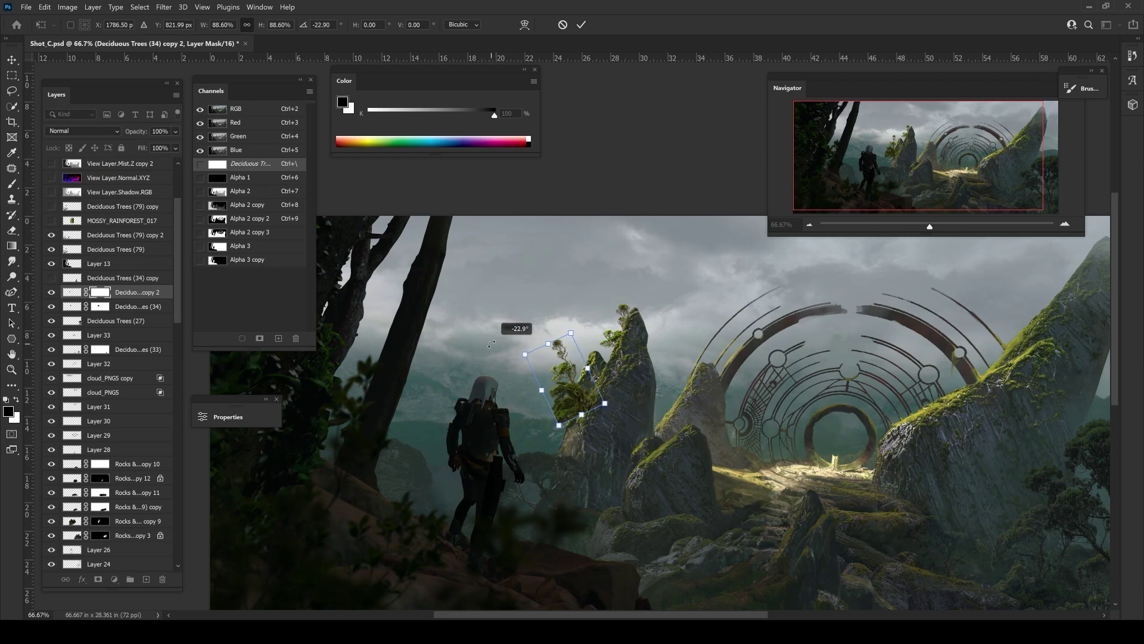
{"action": "right_click", "coordinate": [545, 336]}
{"action": "left_click", "coordinate": [572, 417]}
{"action": "key", "text": "Return"}
- Lasso around the small tree, set a 200px Lighten brush with grey, and add a new layer
{"action": "key", "text": "l"}
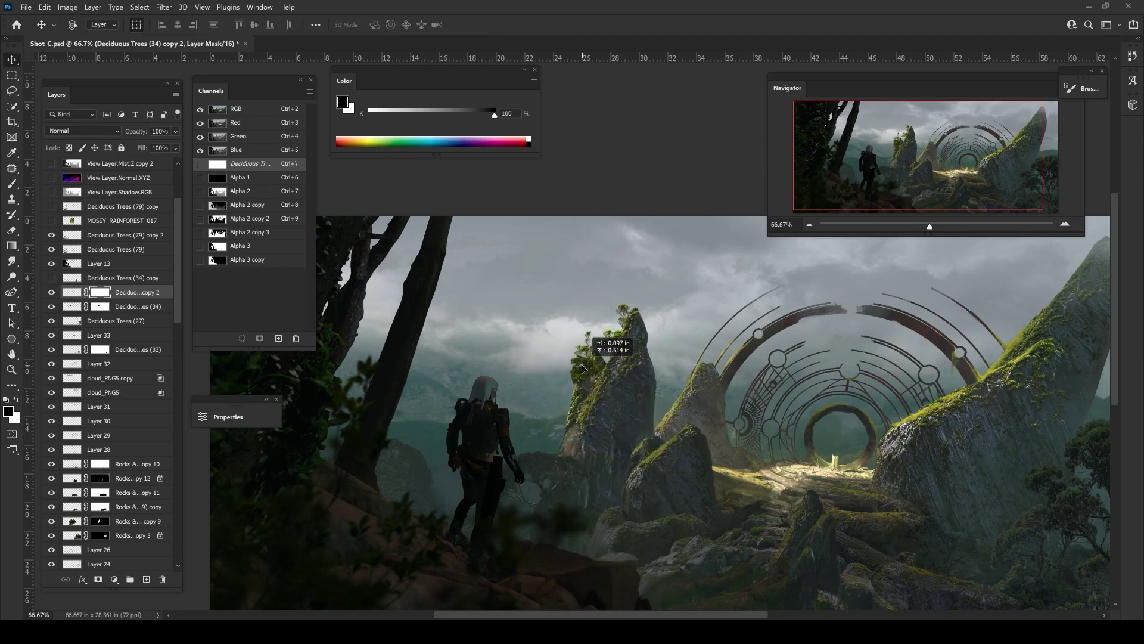
{"action": "left_click_drag", "start_coordinate": [572, 356], "coordinate": [556, 355]}
{"action": "key", "text": "ctrl+plus"}
{"action": "key", "text": "b"}
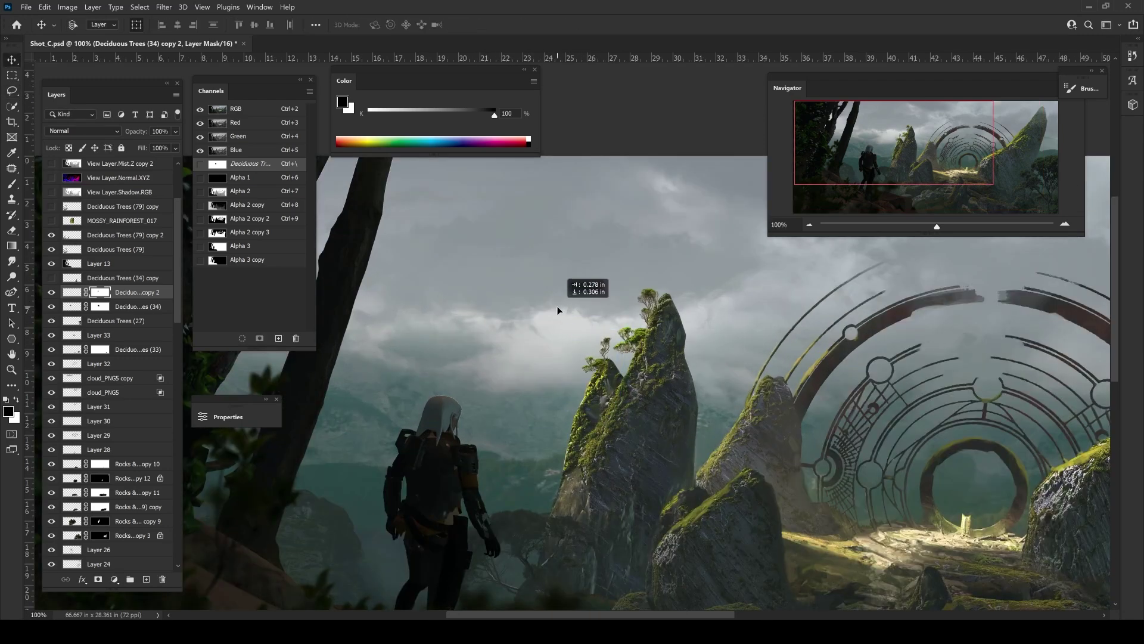
{"action": "left_click", "coordinate": [72, 292]}
{"action": "left_click", "coordinate": [176, 25]}
{"action": "left_click", "coordinate": [156, 126]}
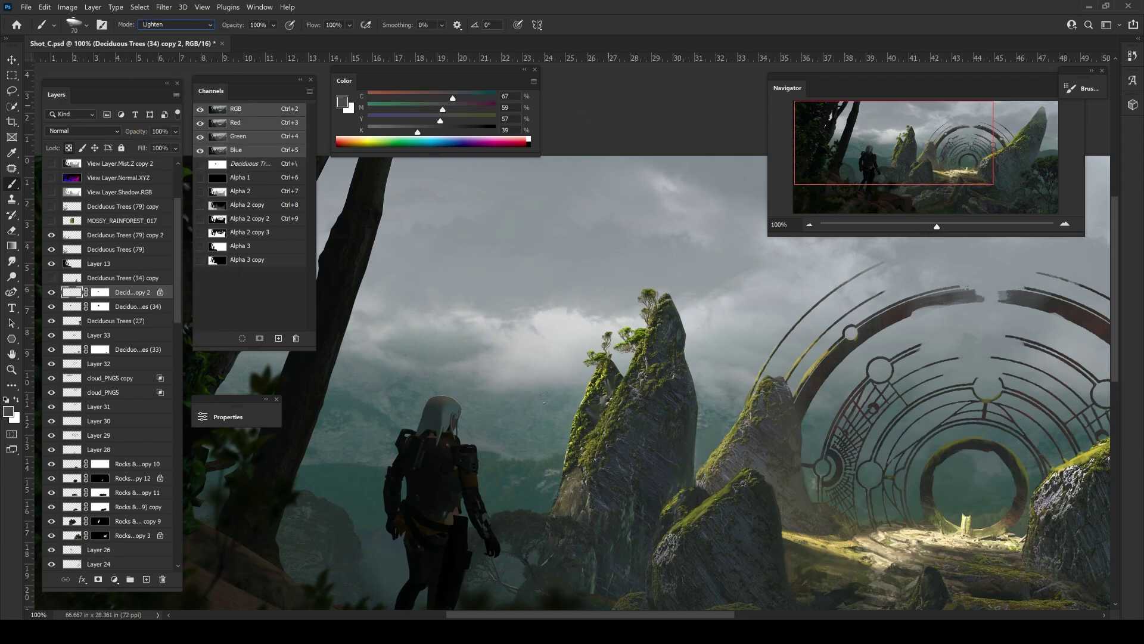
{"action": "left_click", "coordinate": [566, 296], "text": "alt"}
{"action": "key", "text": "ctrl+shift+alt+n"}
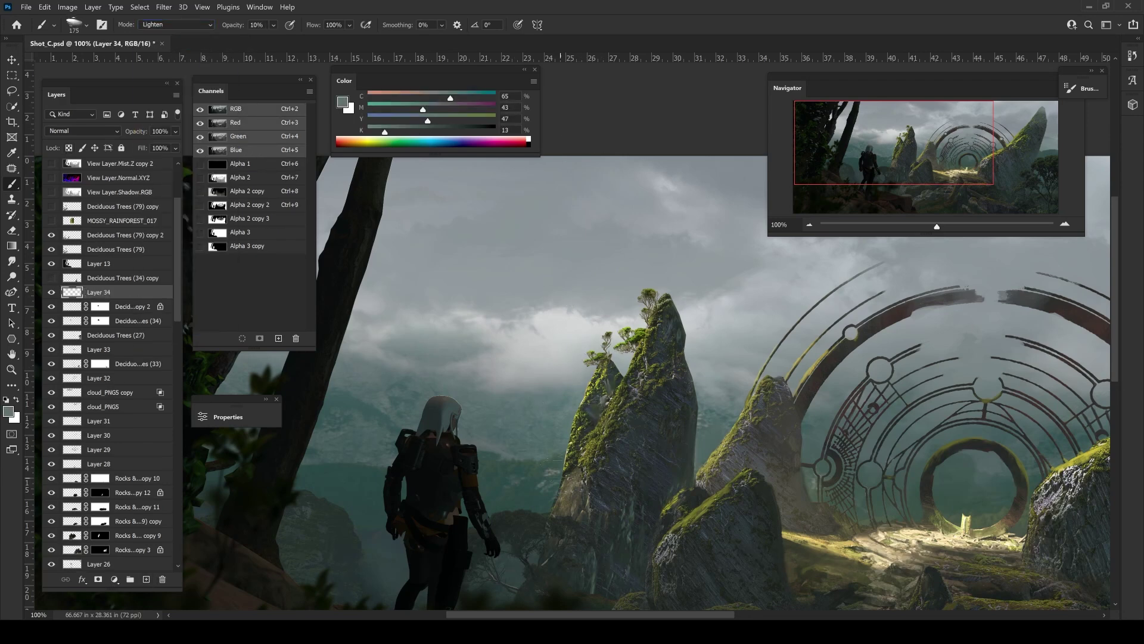
{"action": "key", "text": "ctrl+minus"}
{"action": "key", "text": "ctrl+minus"}
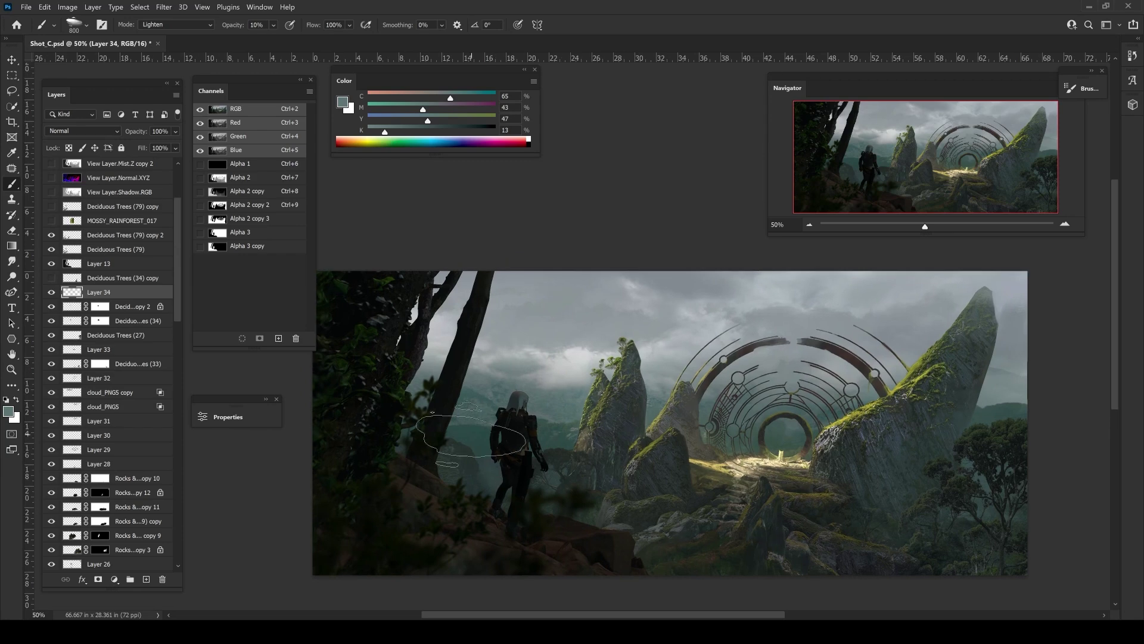
{"action": "key", "text": "ctrl+plus"}
- Duplicate the tree clump layer and scale the copy smaller
{"action": "key", "text": "ctrl+j"}
{"action": "key", "text": "ctrl+t"}
{"action": "mouse_move", "coordinate": [668, 369]}
{"action": "left_mouse_down"}
{"action": "mouse_move", "coordinate": [732, 439]}
{"action": "mouse_move", "coordinate": [699, 505]}
{"action": "left_mouse_up"}
{"action": "key", "text": "Return"}
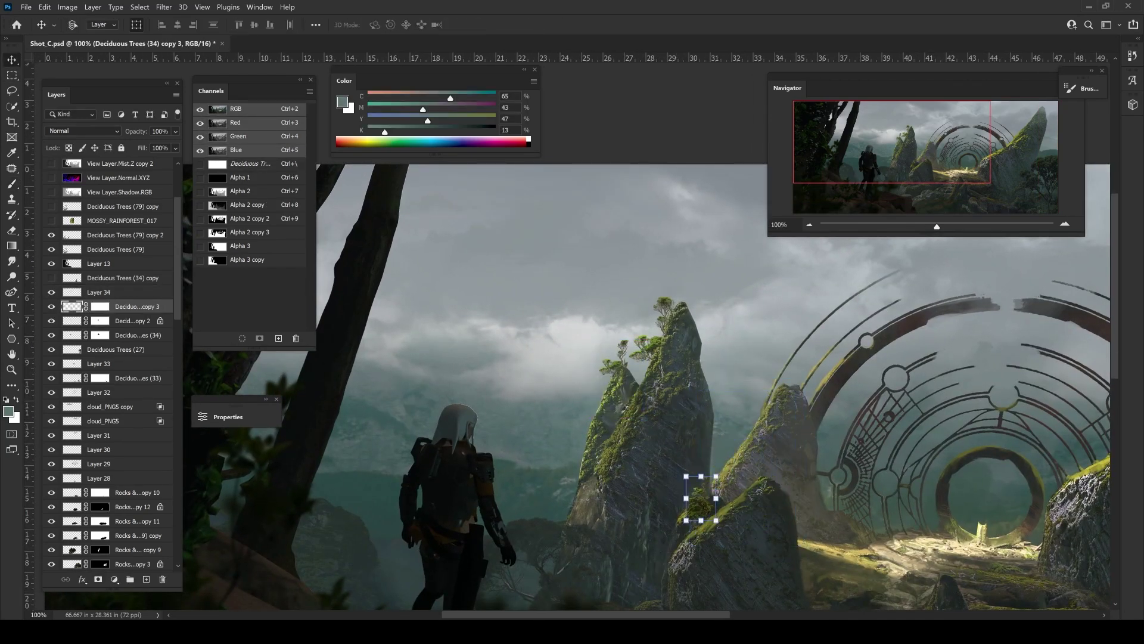
- Paste Deciduous Trees (37), scale it down beside the central spire, and duplicate it
{"action": "key", "text": "ctrl+v"}
{"action": "key", "text": "ctrl+t"}
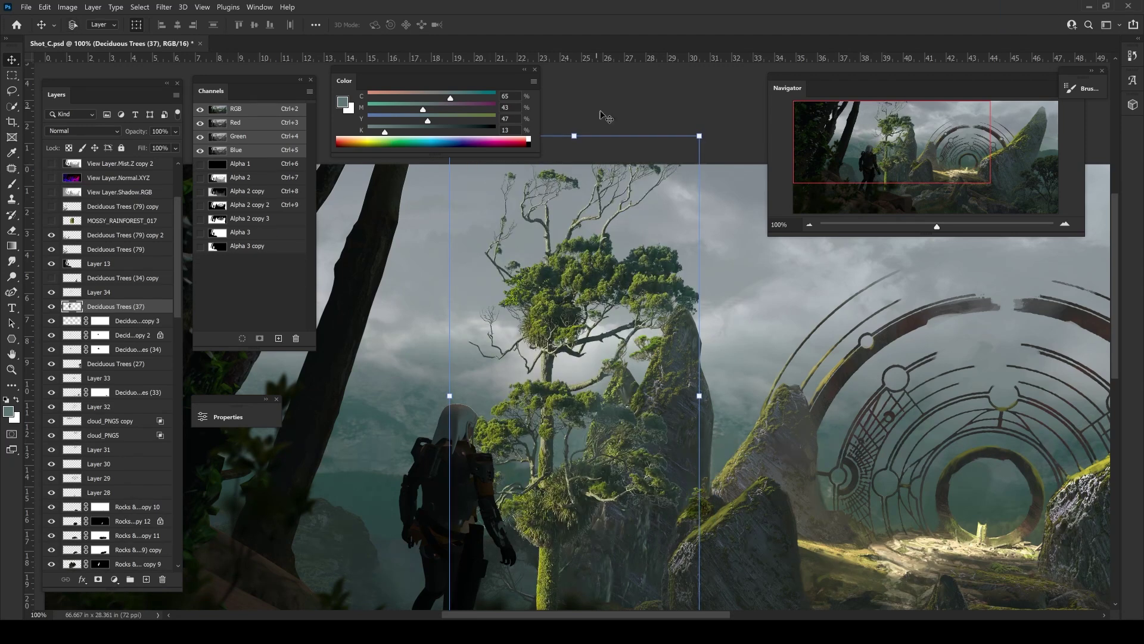
{"action": "left_click_drag", "start_coordinate": [584, 457], "coordinate": [575, 334]}
{"action": "key", "text": "Return"}
{"action": "left_click_drag", "start_coordinate": [478, 450], "coordinate": [543, 456]}
{"action": "key", "text": "ctrl+j"}
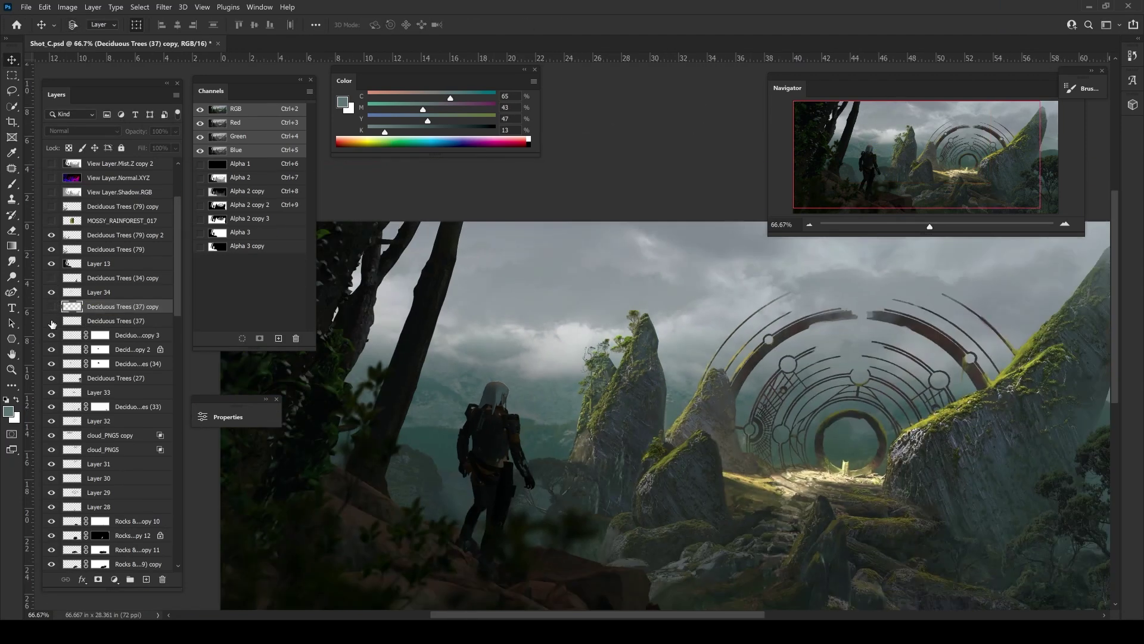
- Darken the original Deciduous Trees (37) with Levels, reposition it, then delete it
{"action": "left_click", "coordinate": [113, 321]}
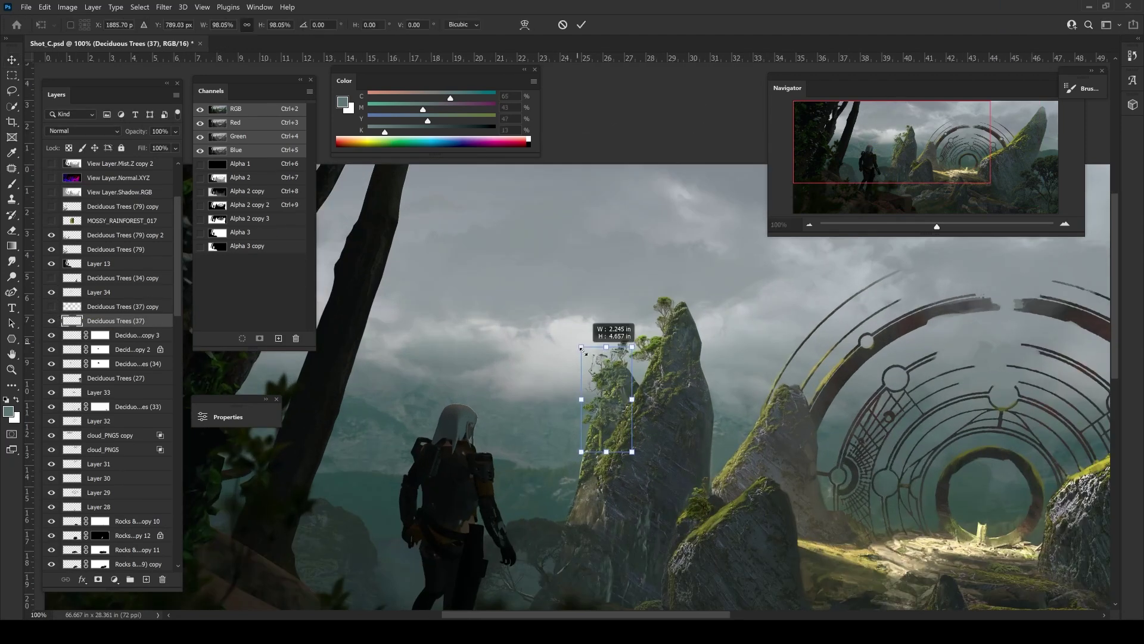
{"action": "key", "text": "ctrl+l"}
{"action": "key", "text": "Return"}
{"action": "key", "text": "v"}
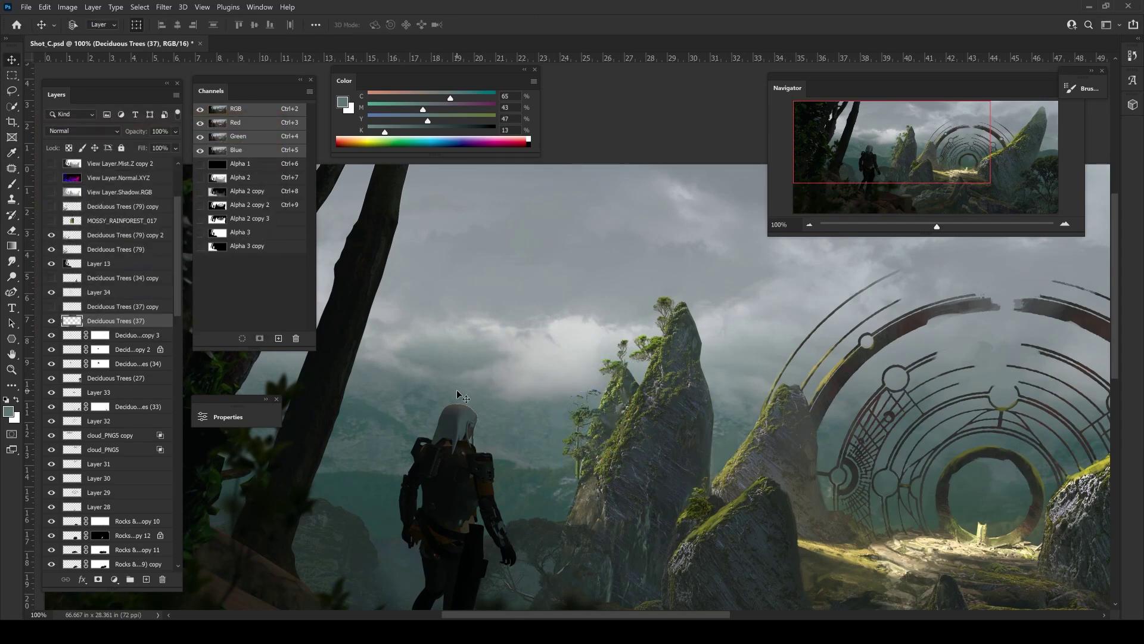
{"action": "mouse_move", "coordinate": [532, 396]}
{"action": "left_mouse_down"}
{"action": "mouse_move", "coordinate": [648, 469]}
{"action": "mouse_move", "coordinate": [620, 434]}
{"action": "mouse_move", "coordinate": [675, 446]}
{"action": "mouse_move", "coordinate": [796, 356]}
{"action": "left_mouse_up"}
{"action": "key", "text": "Delete"}
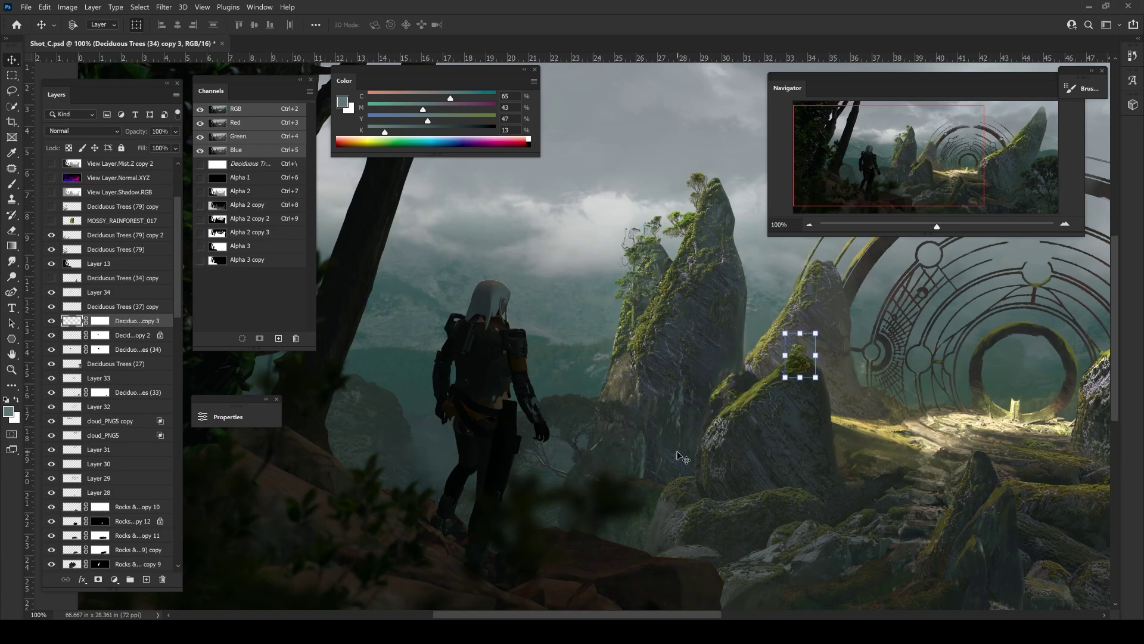
- Rotate the Deciduous Trees (37) copy about 11° and settle it onto the tall right spire
{"action": "key", "text": "o"}
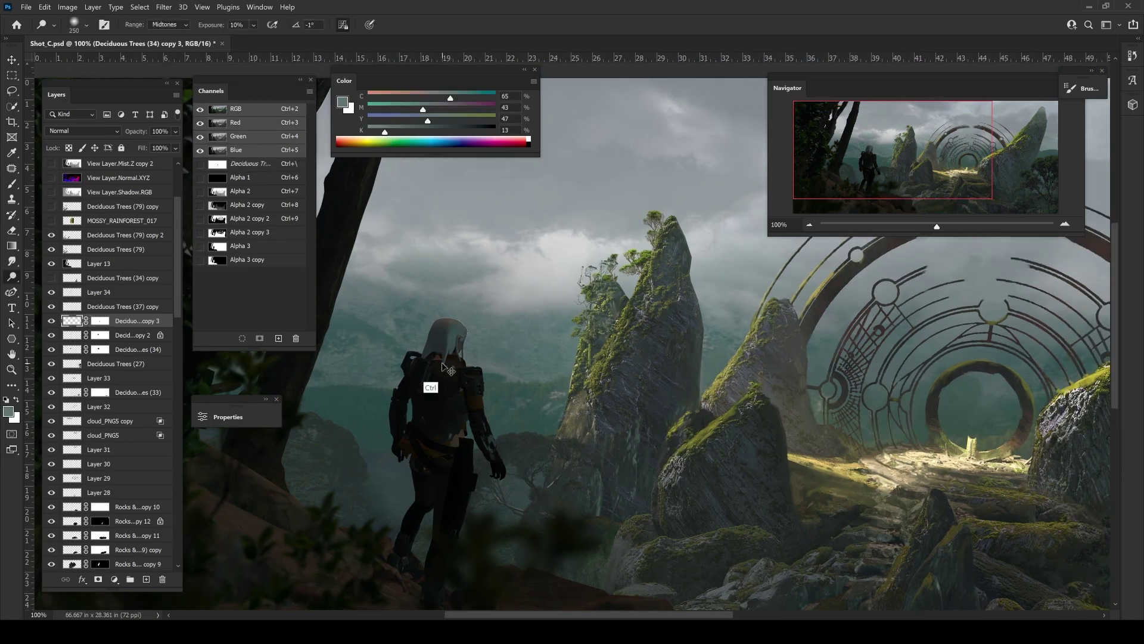
{"action": "key", "text": "ctrl+minus"}
{"action": "key", "text": "m"}
{"action": "left_click", "coordinate": [52, 307]}
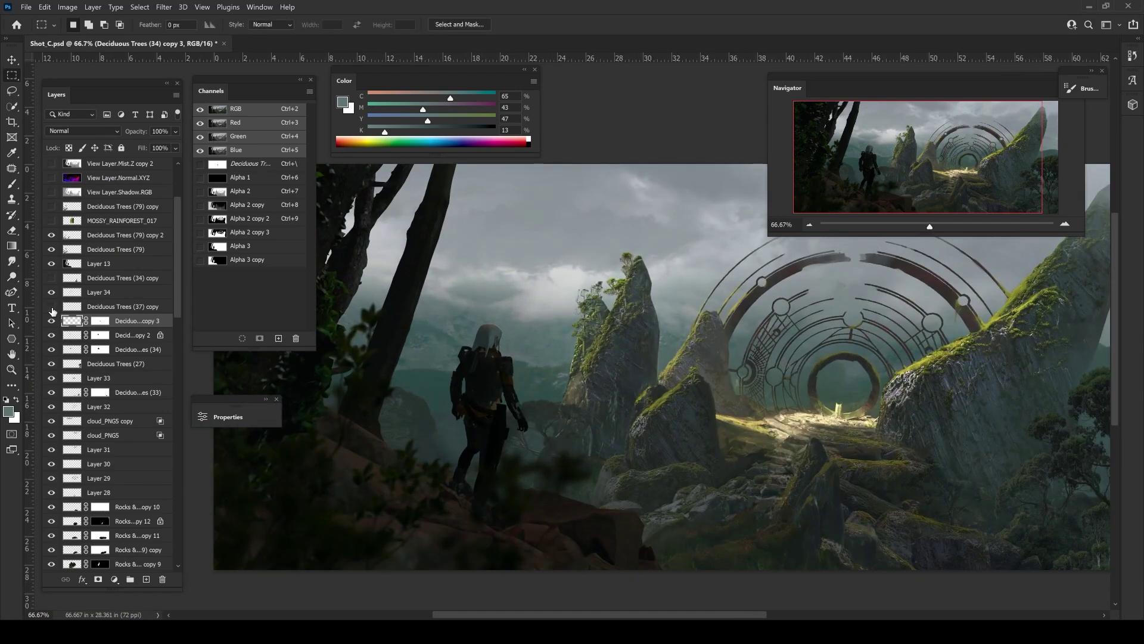
{"action": "left_click", "coordinate": [119, 307]}
{"action": "key", "text": "ctrl+minus"}
{"action": "key", "text": "ctrl+t"}
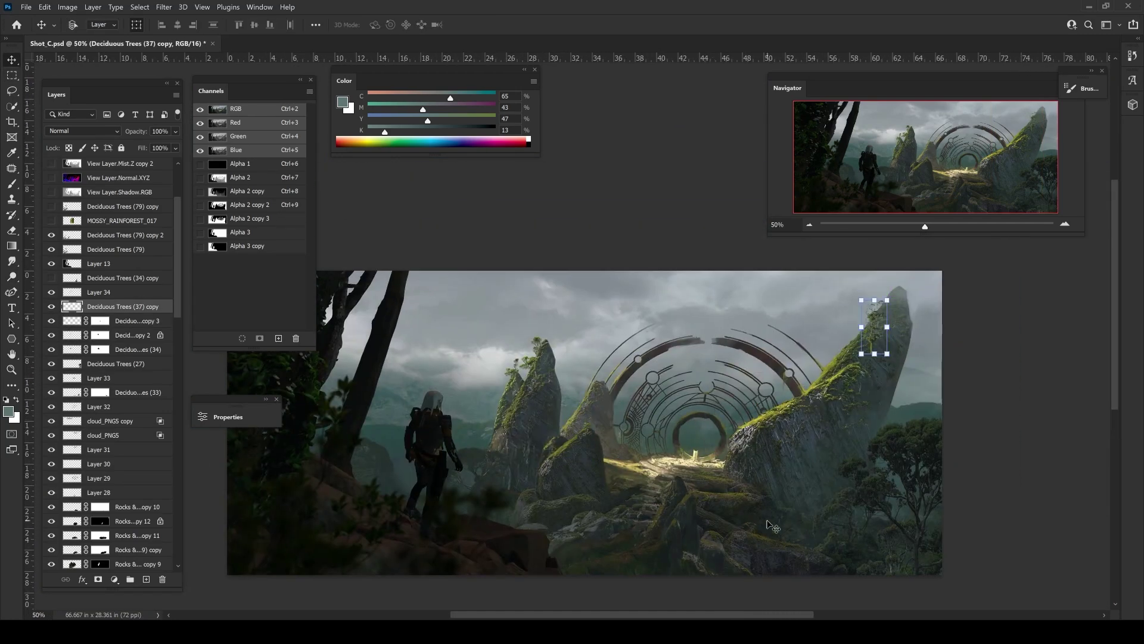
{"action": "left_click_drag", "start_coordinate": [825, 313], "coordinate": [833, 309]}
{"action": "key", "text": "Escape"}
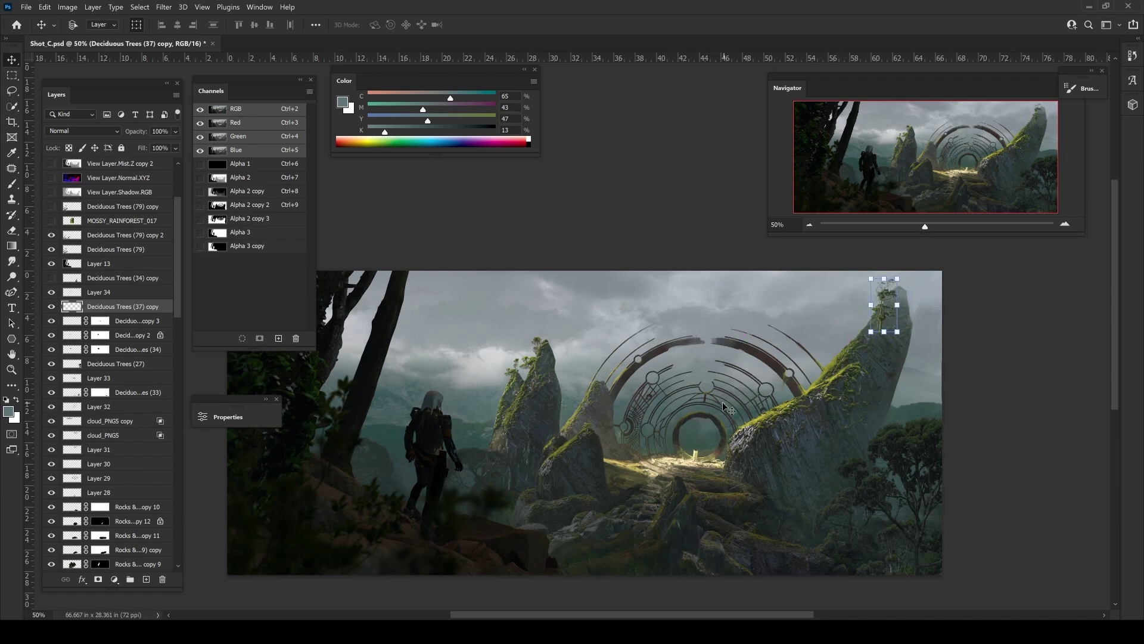
{"action": "left_click_drag", "start_coordinate": [714, 409], "coordinate": [717, 404]}
- Add a layer mask to the Deciduous Trees (37) copy and set a 10% Normal brush
{"action": "key", "text": "b"}
{"action": "key", "text": "alt+bracketright"}
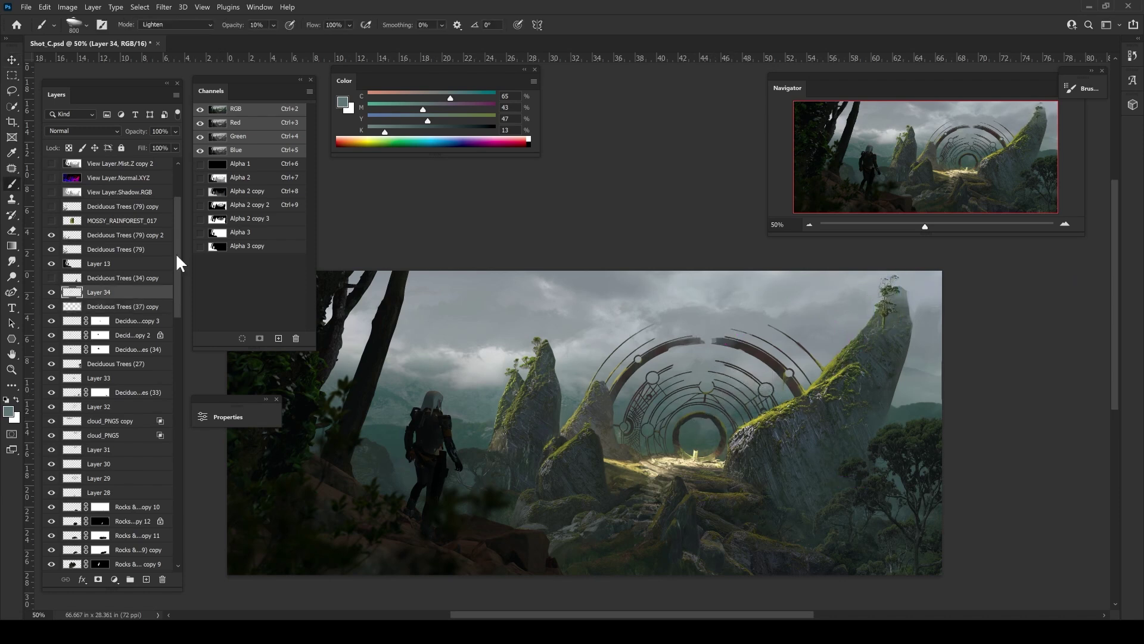
{"action": "left_click", "coordinate": [876, 325], "text": "alt"}
{"action": "key", "text": "alt+bracketleft"}
{"action": "key", "text": "1"}
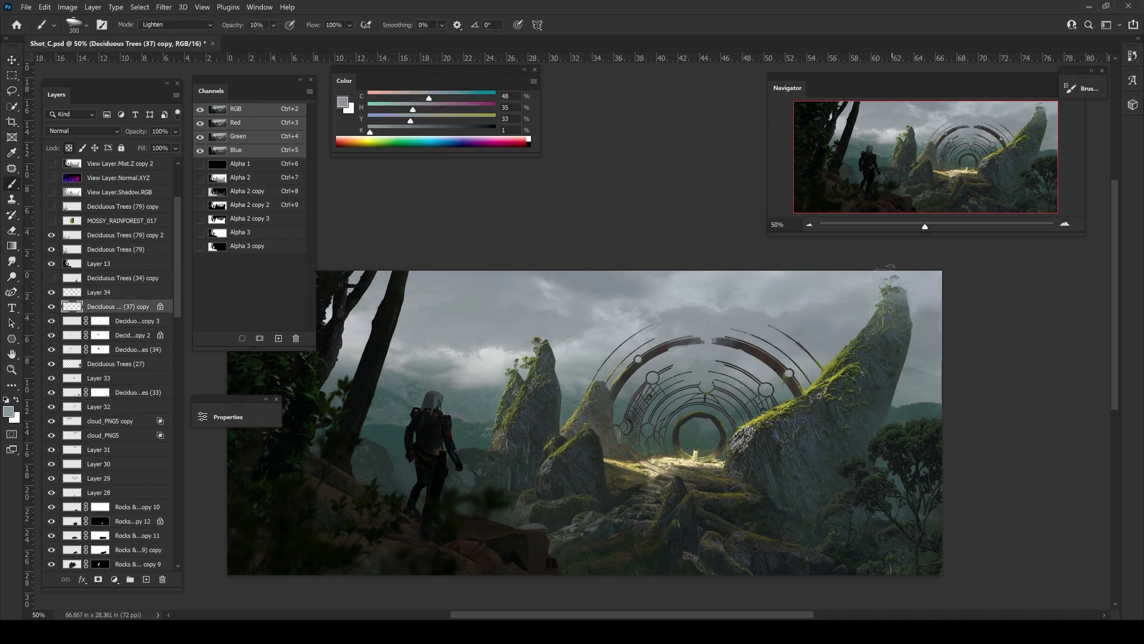
{"action": "left_click", "coordinate": [98, 579]}
{"action": "left_click", "coordinate": [178, 25]}
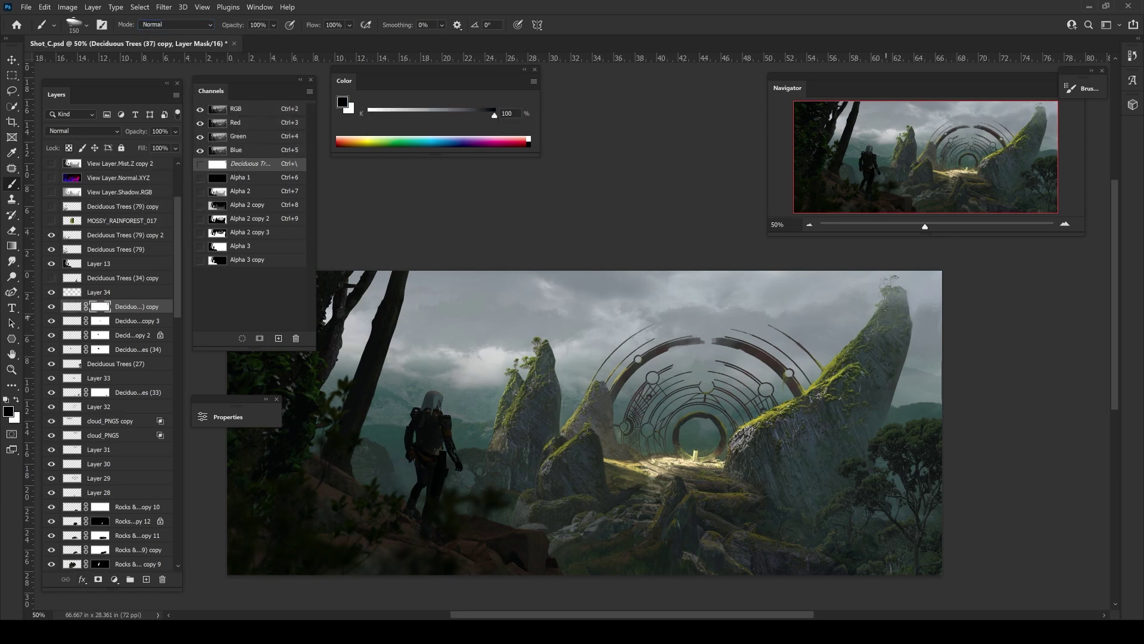
- Nudge the spire-top foliage slightly downward and return to Layer 34
{"action": "key", "text": "v"}
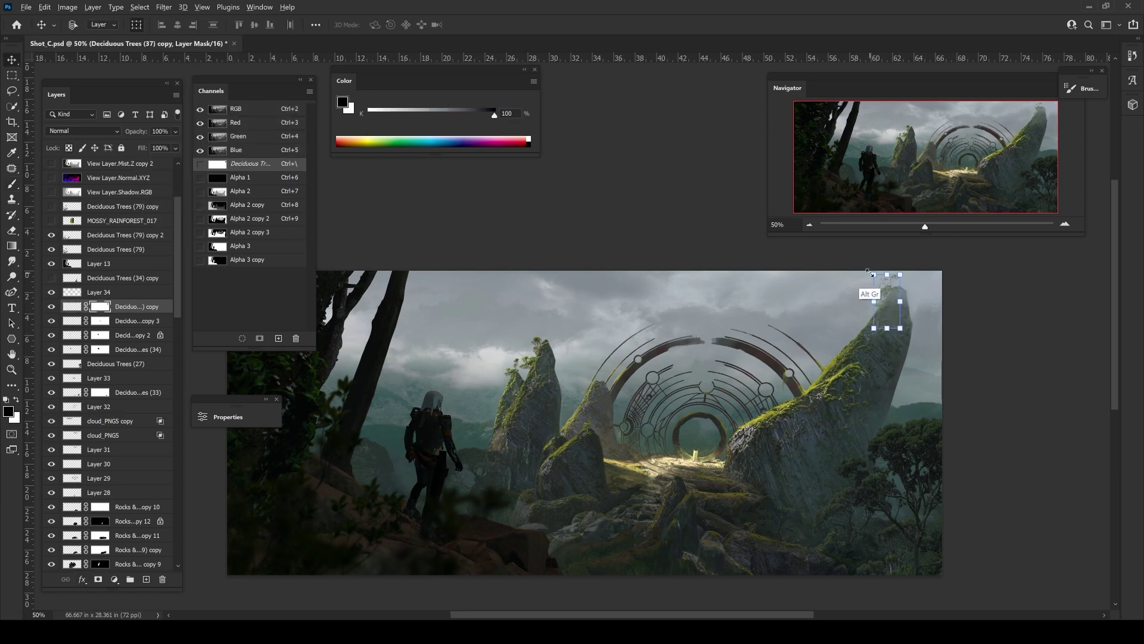
{"action": "left_click_drag", "start_coordinate": [790, 444], "coordinate": [792, 464]}
{"action": "key", "text": "b"}
{"action": "key", "text": "alt+bracketright"}
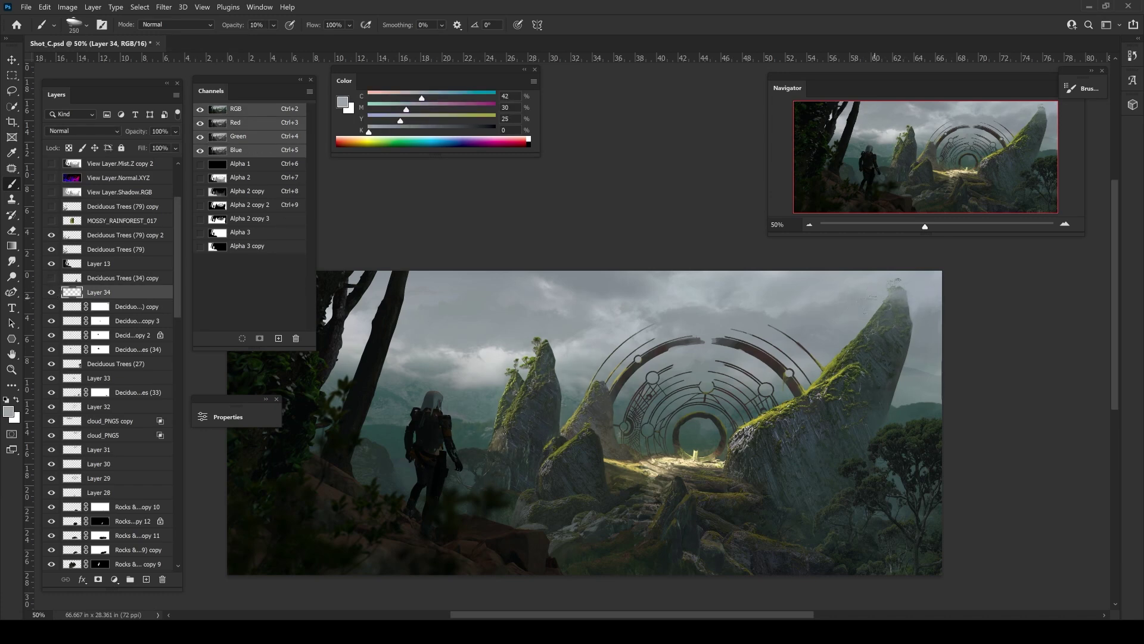
{"action": "key", "text": "ctrl+minus"}
{"action": "scroll", "coordinate": [437, 486], "scroll_direction": "down", "scroll_amount": 1}
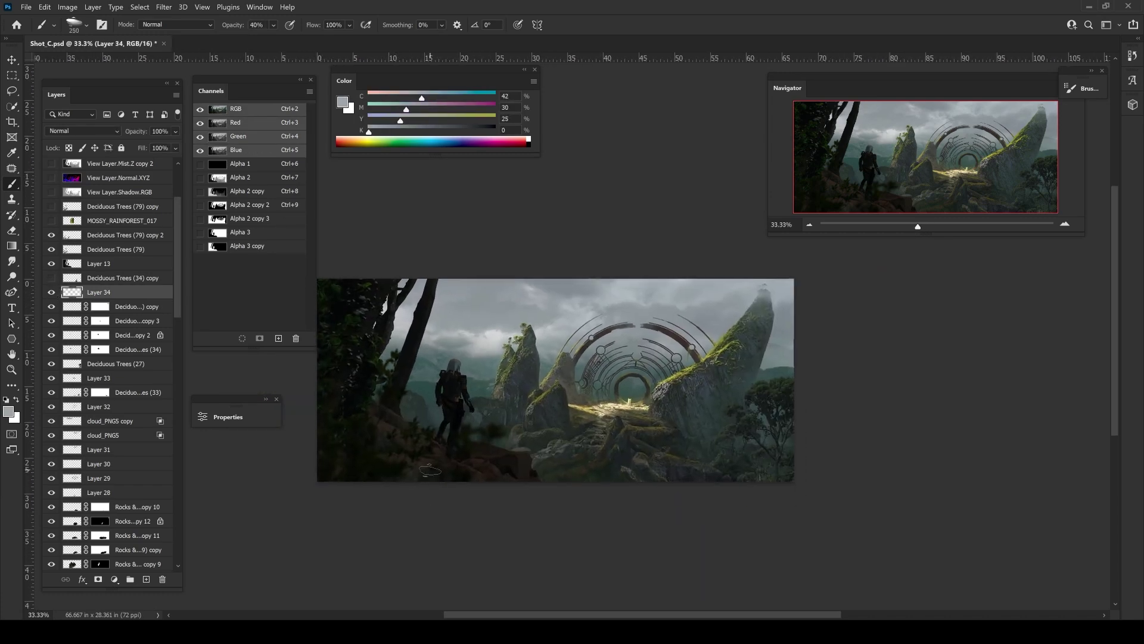
{"action": "key", "text": "m"}
- Paste and resize a large tree, then darken it with Levels
{"action": "key", "text": "ctrl+z"}
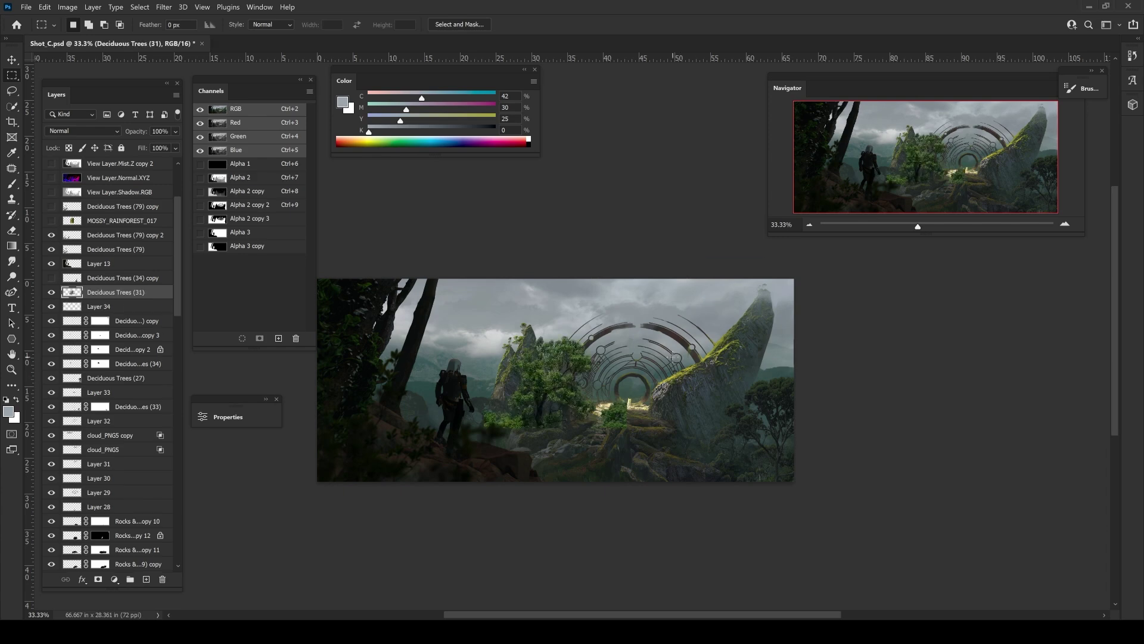
{"action": "key", "text": "ctrl+plus"}
{"action": "key", "text": "ctrl+t"}
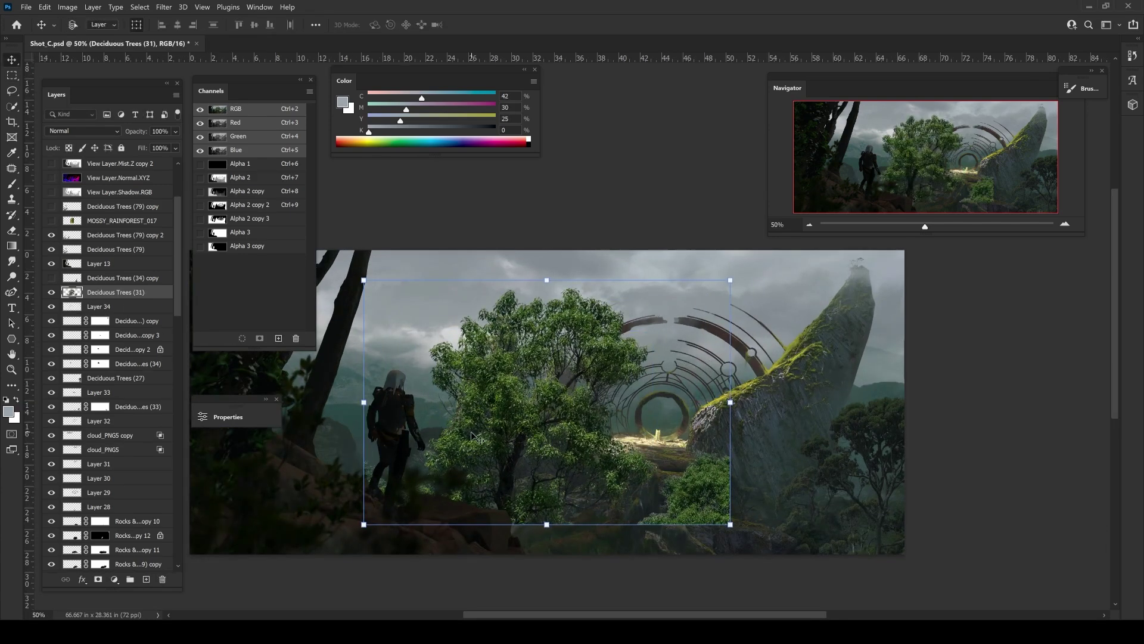
{"action": "left_click_drag", "start_coordinate": [545, 403], "coordinate": [798, 543]}
{"action": "key", "text": "Return"}
{"action": "key", "text": "ctrl+l"}
{"action": "left_click_drag", "start_coordinate": [201, 304], "coordinate": [111, 304]}
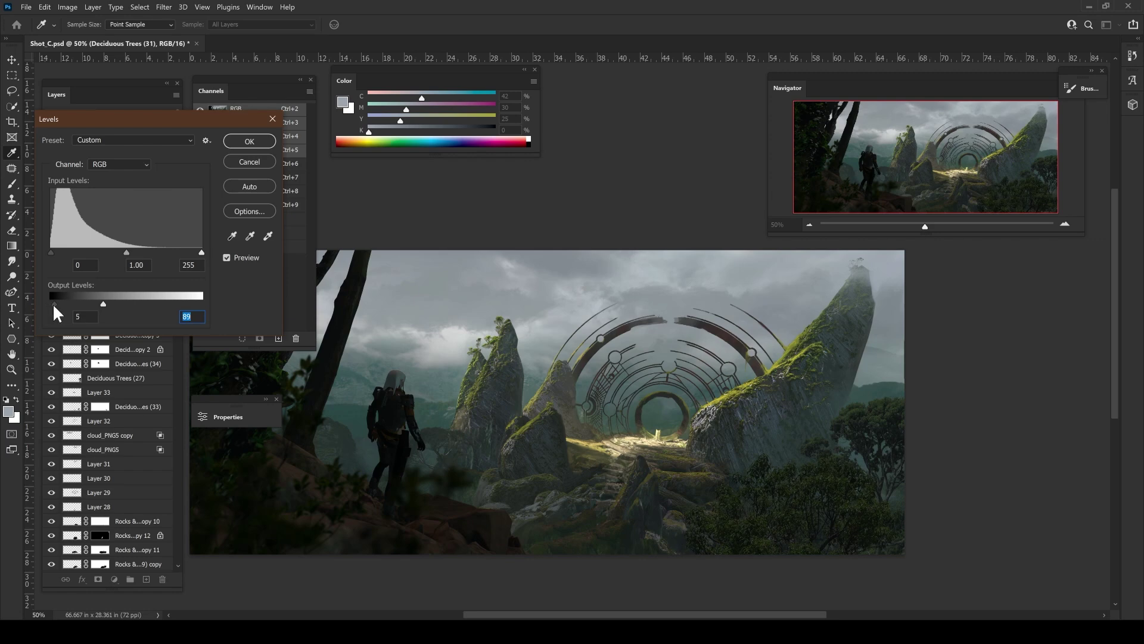
{"action": "key", "text": "Return"}
{"action": "key", "text": "ctrl+minus"}
{"action": "key", "text": "ctrl+plus"}
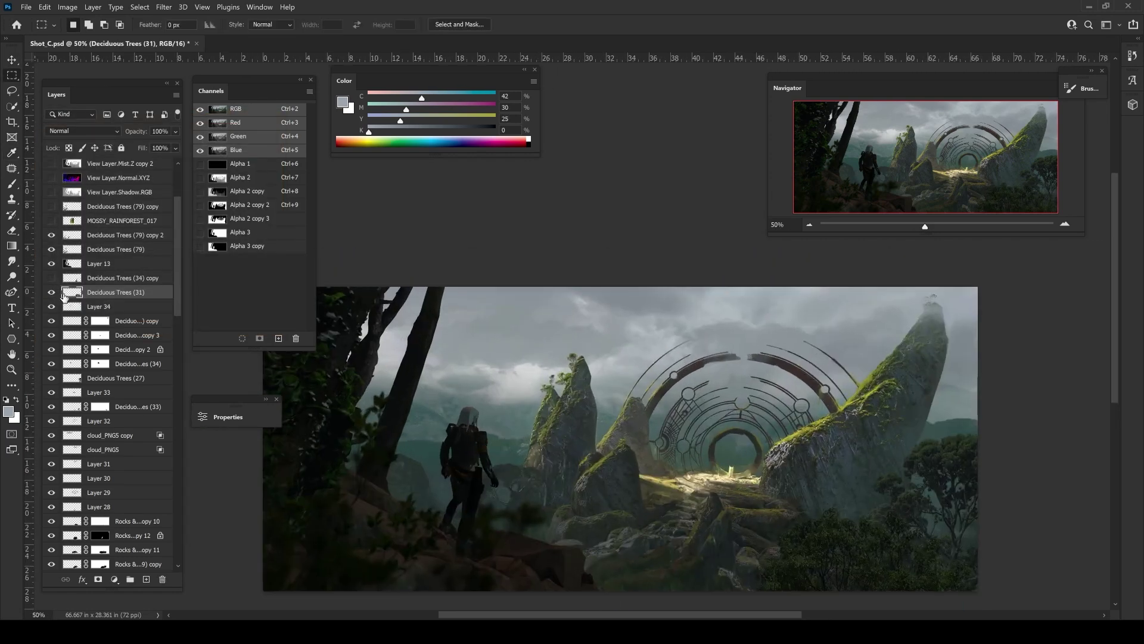
- Rotate the central spire's tree clump about 16° and reset colours to black and white
{"action": "left_click", "coordinate": [72, 364]}
{"action": "key", "text": "ctrl+plus"}
{"action": "key", "text": "ctrl+plus"}
{"action": "key", "text": "ctrl+t"}
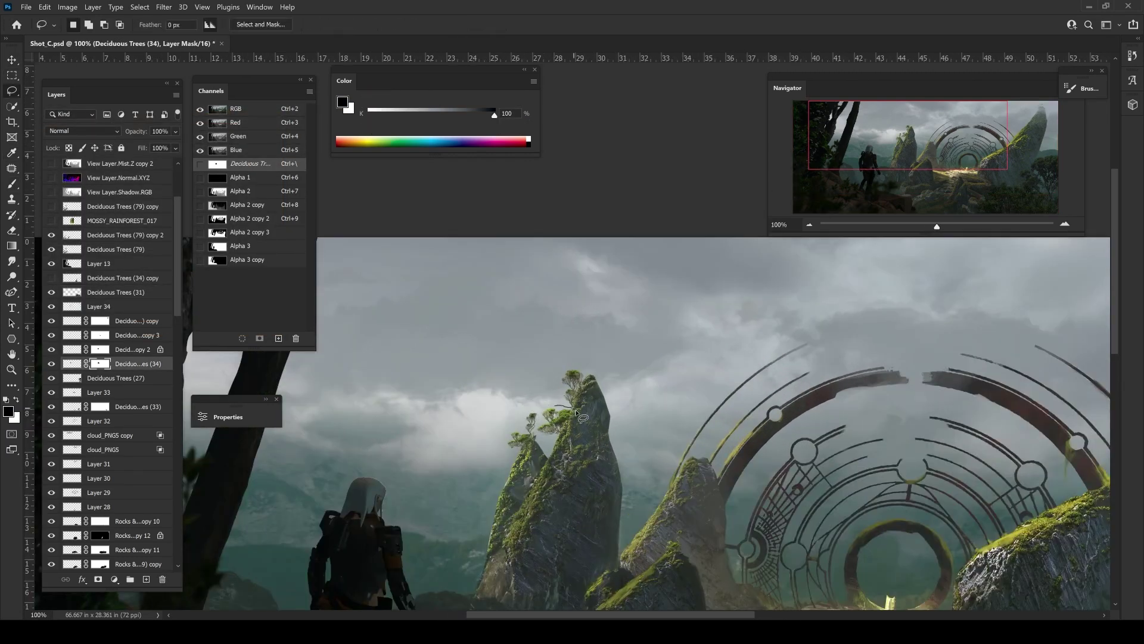
{"action": "mouse_move", "coordinate": [523, 388]}
{"action": "left_mouse_down"}
{"action": "mouse_move", "coordinate": [534, 381]}
{"action": "mouse_move", "coordinate": [600, 491]}
{"action": "left_mouse_up"}
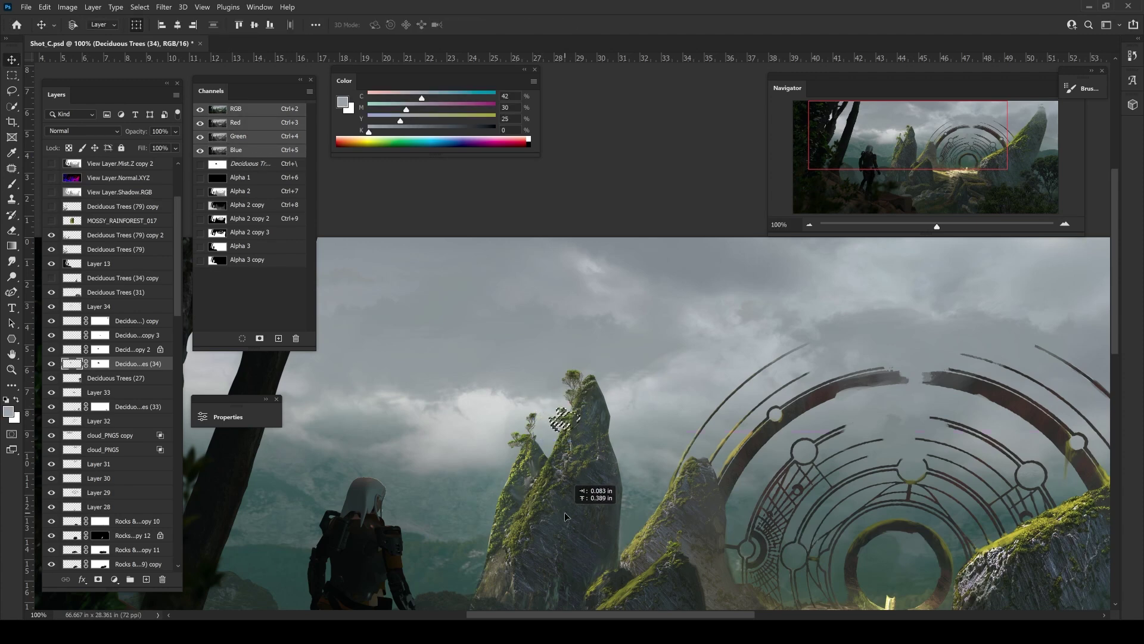
{"action": "key", "text": "Return"}
{"action": "key", "text": "b"}
{"action": "key", "text": "ctrl+backslash"}
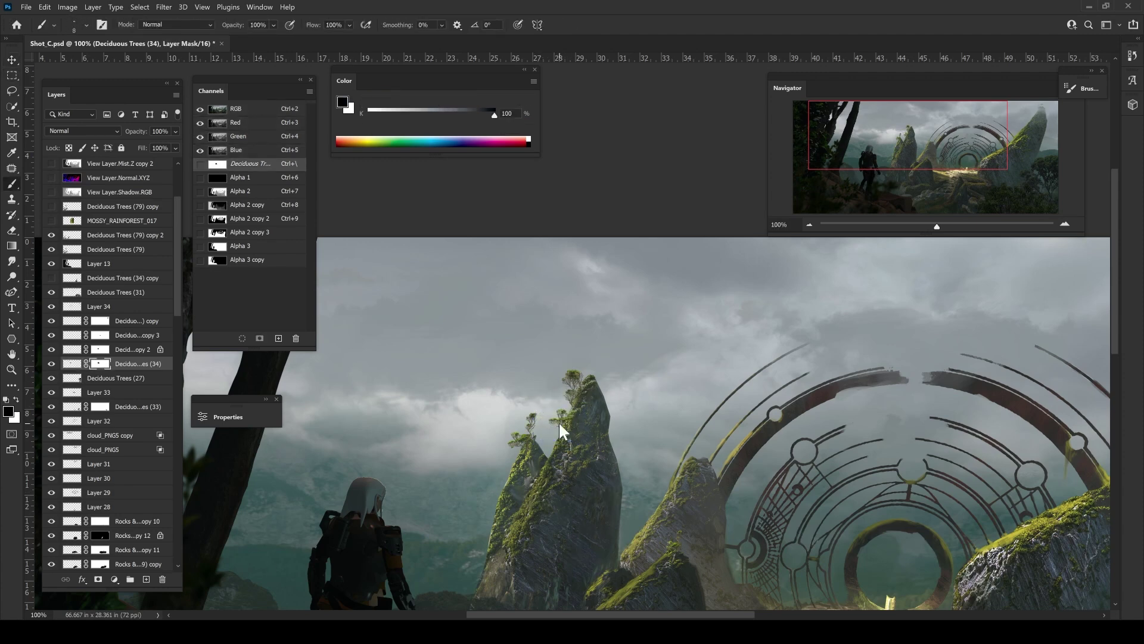
- Move the large Deciduous Trees (31) tree lower, hide it, and select Deciduous Trees (79) copy 2
{"action": "key", "text": "ctrl+minus"}
{"action": "key", "text": "ctrl+minus"}
{"action": "key", "text": "ctrl+plus"}
{"action": "key", "text": "v"}
{"action": "left_click", "coordinate": [718, 565], "text": "ctrl"}
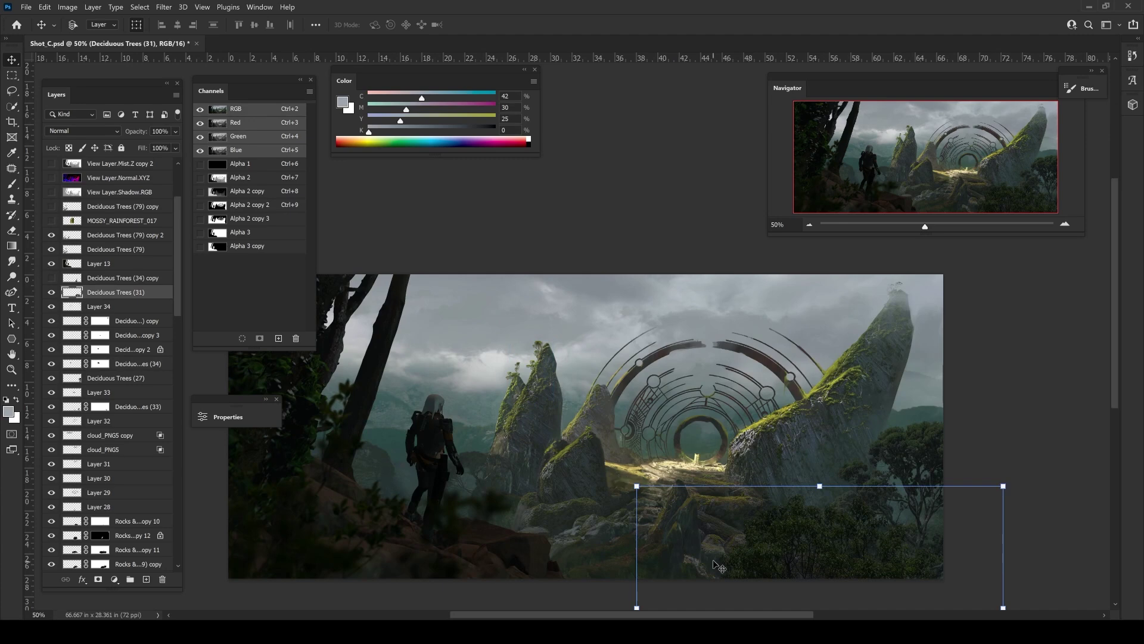
{"action": "left_click_drag", "start_coordinate": [718, 565], "coordinate": [787, 459]}
{"action": "key", "text": "ctrl+minus"}
{"action": "left_click", "coordinate": [51, 292]}
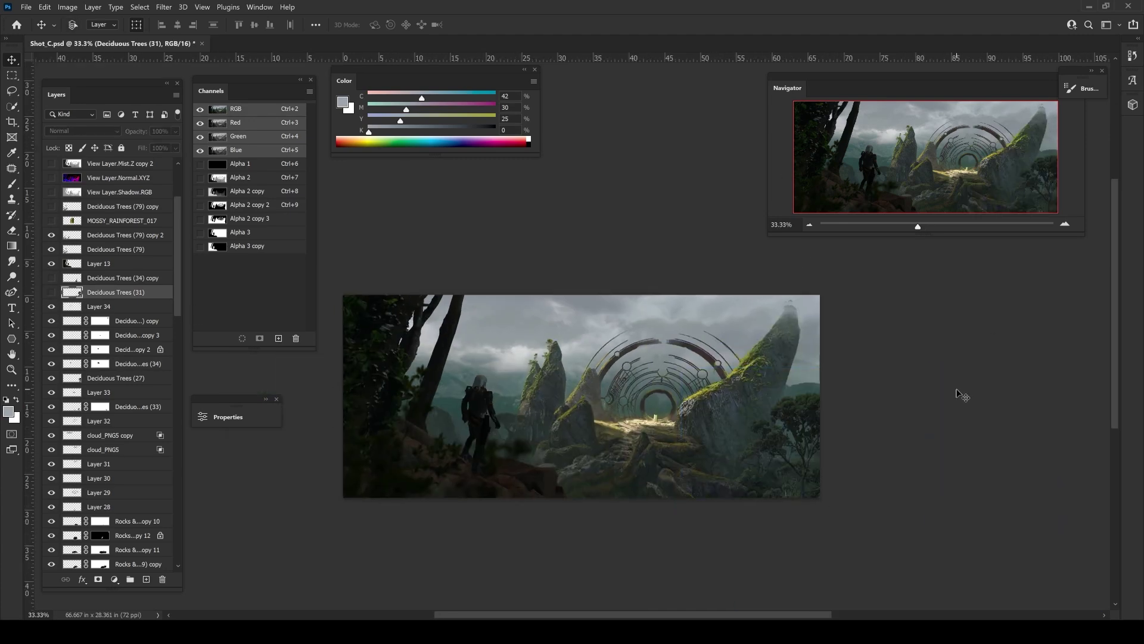
{"action": "left_click", "coordinate": [450, 441], "text": "ctrl"}
{"action": "key", "text": "m"}
{"action": "left_click_drag", "start_coordinate": [369, 315], "coordinate": [471, 316]}
- On new Layer 35, paint faint light beams across the sky with a soft 10%, size-300 brush
{"action": "left_click", "coordinate": [51, 178]}
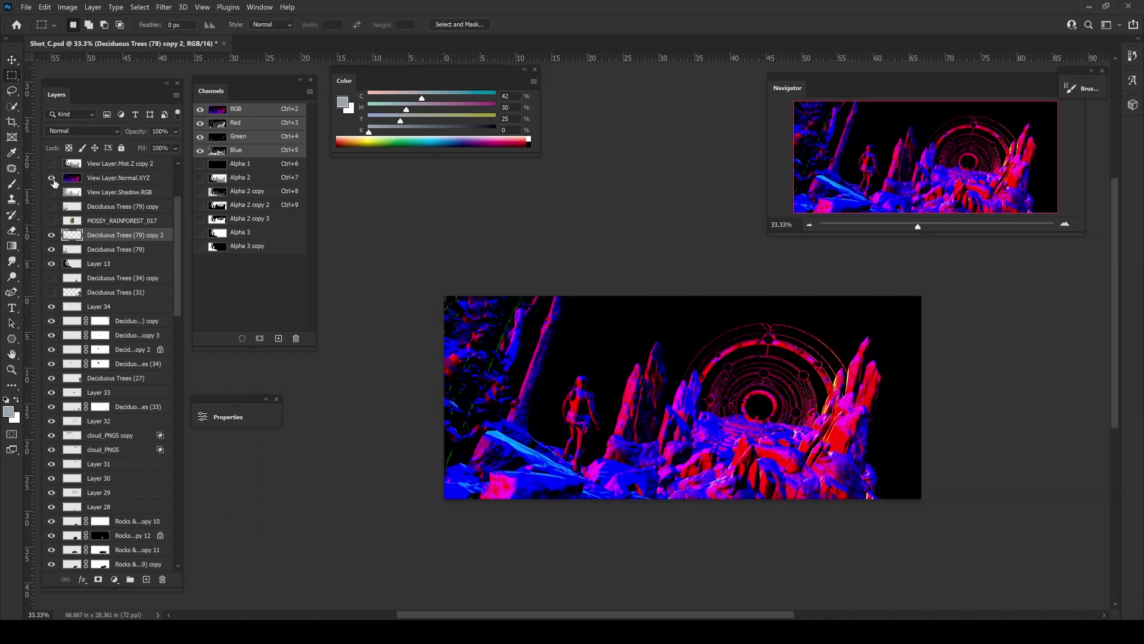
{"action": "key", "text": "b"}
{"action": "key", "text": "ctrl+shift+alt+n"}
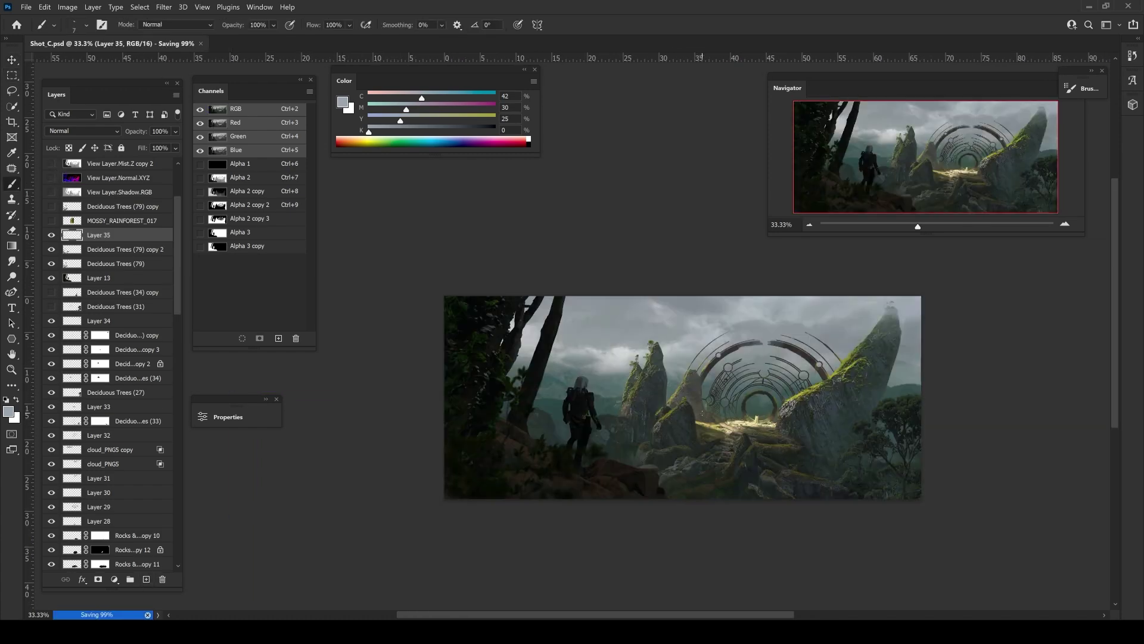
{"action": "right_click", "coordinate": [702, 412]}
{"action": "double_click", "coordinate": [678, 473]}
{"action": "key", "text": "ctrl+plus"}
{"action": "key", "text": "1"}
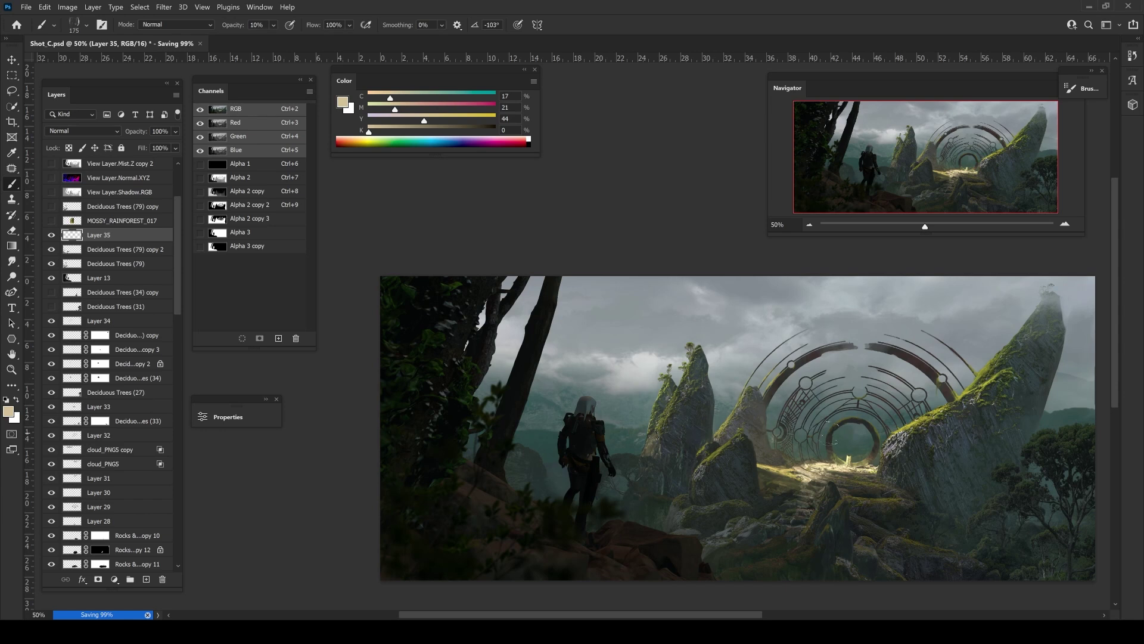
{"action": "key", "text": "bracketright"}
{"action": "left_click_drag", "start_coordinate": [534, 334], "coordinate": [501, 295]}
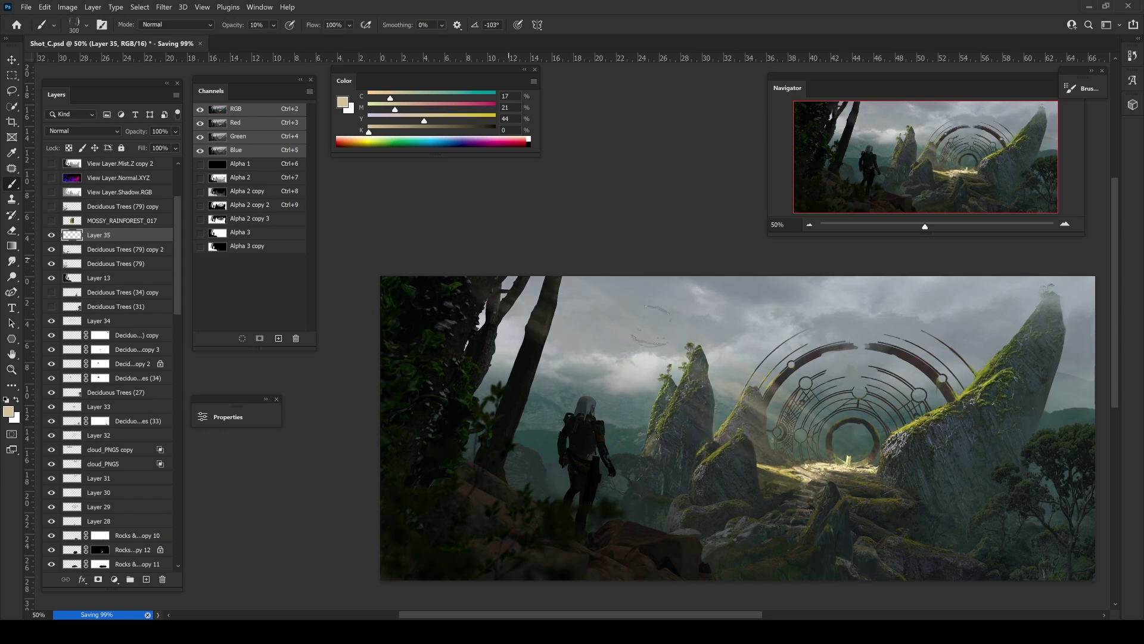
- Erase parts of the beams with an 800-size eraser at 40%, briefly trying Burn
{"action": "key", "text": "e"}
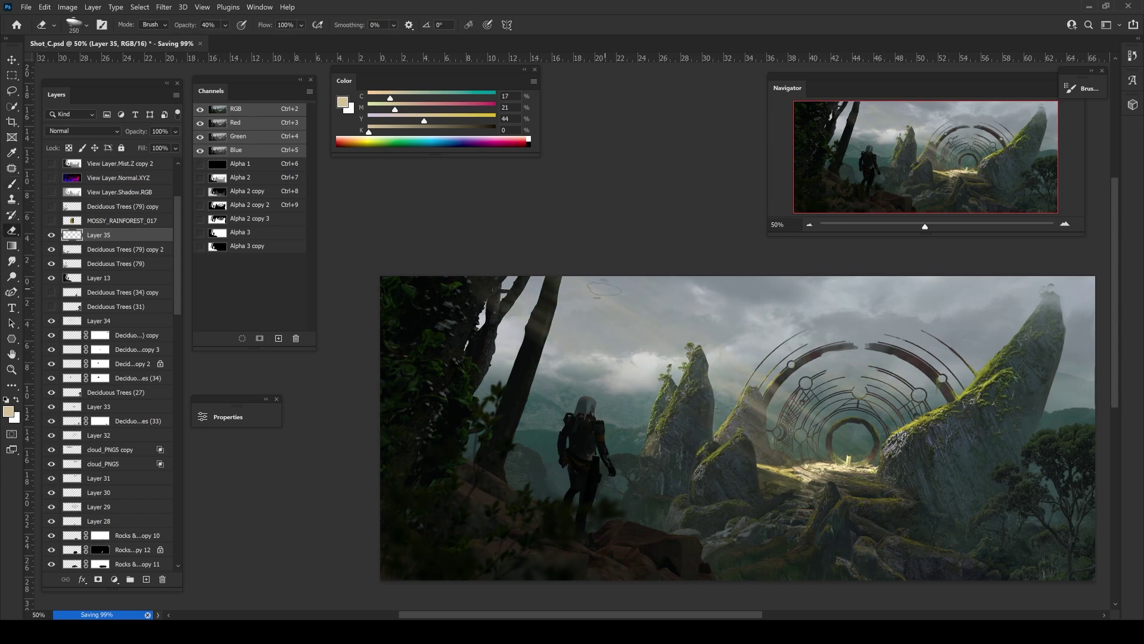
{"action": "key", "text": "bracketright"}
{"action": "key", "text": "bracketright"}
{"action": "key", "text": "bracketright"}
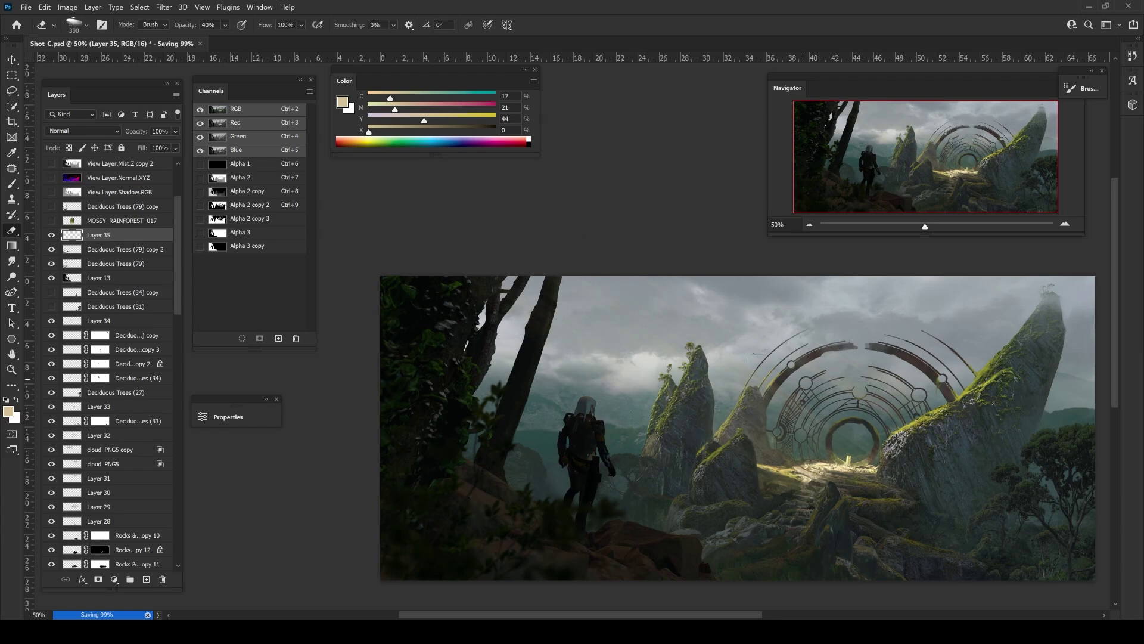
{"action": "key", "text": "ctrl+minus"}
{"action": "key", "text": "o"}
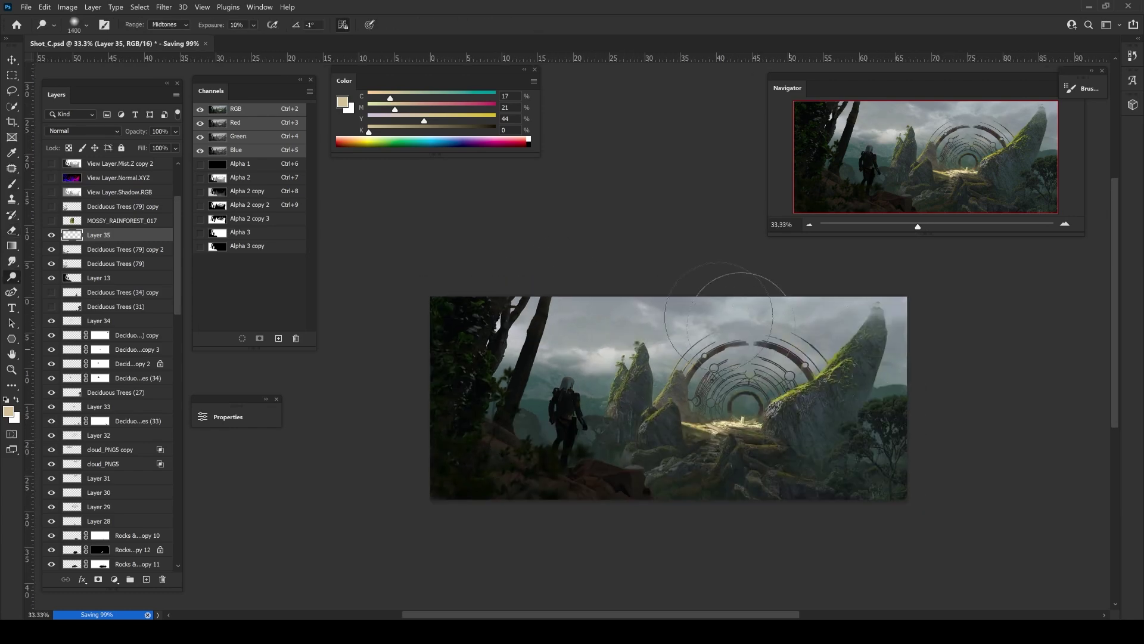
{"action": "key", "text": "e"}
{"action": "left_click_drag", "start_coordinate": [724, 406], "coordinate": [739, 401]}
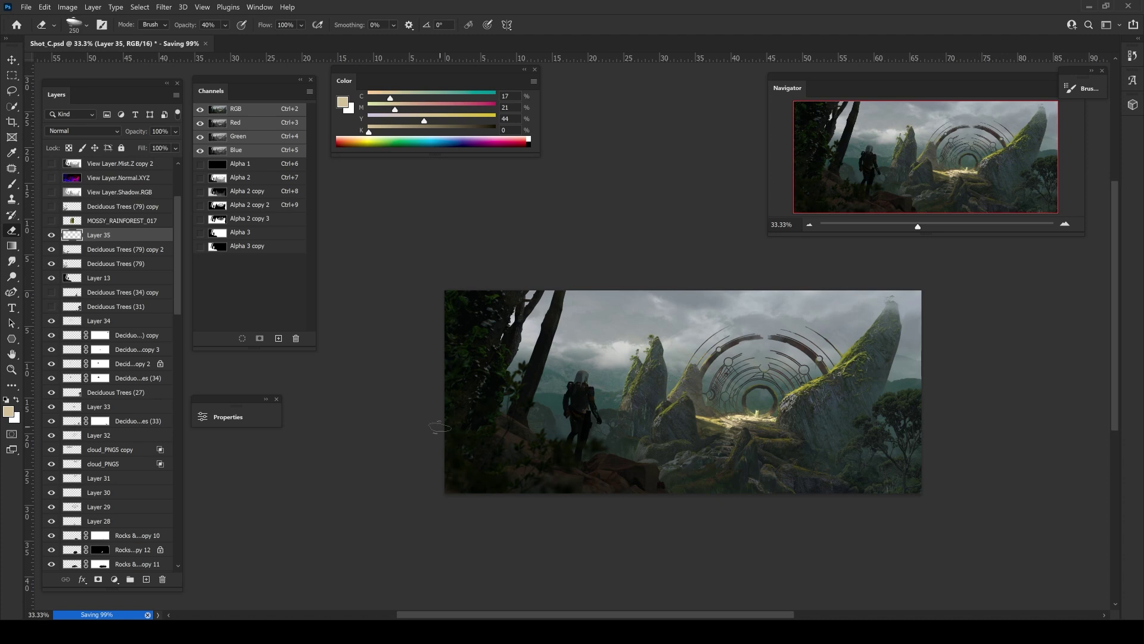
{"action": "mouse_move", "coordinate": [440, 427]}
{"action": "left_mouse_down"}
{"action": "mouse_move", "coordinate": [508, 429]}
{"action": "mouse_move", "coordinate": [493, 429]}
{"action": "left_mouse_up"}
- Duplicate Layer 13 and apply a Color Balance adjustment to the copy
{"action": "left_click", "coordinate": [98, 277]}
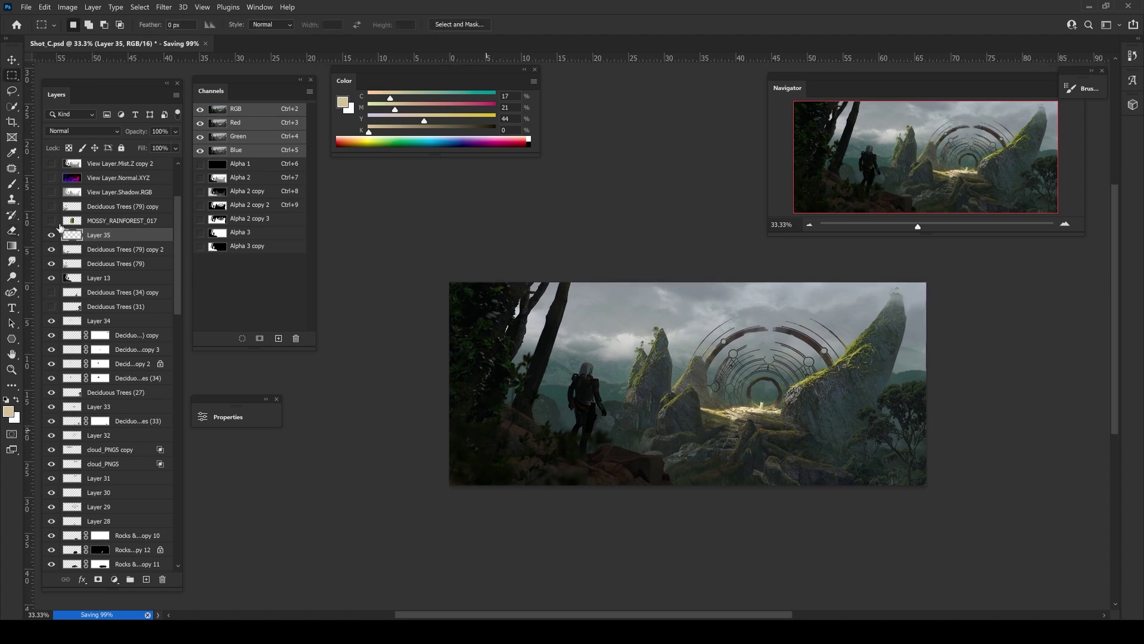
{"action": "key", "text": "ctrl+j"}
{"action": "key", "text": "ctrl+b"}
{"action": "key", "text": "Return"}
- Flip the whole canvas horizontally so the figure sits at right
{"action": "key", "text": "alt+bracketleft"}
{"action": "key", "text": "Delete"}
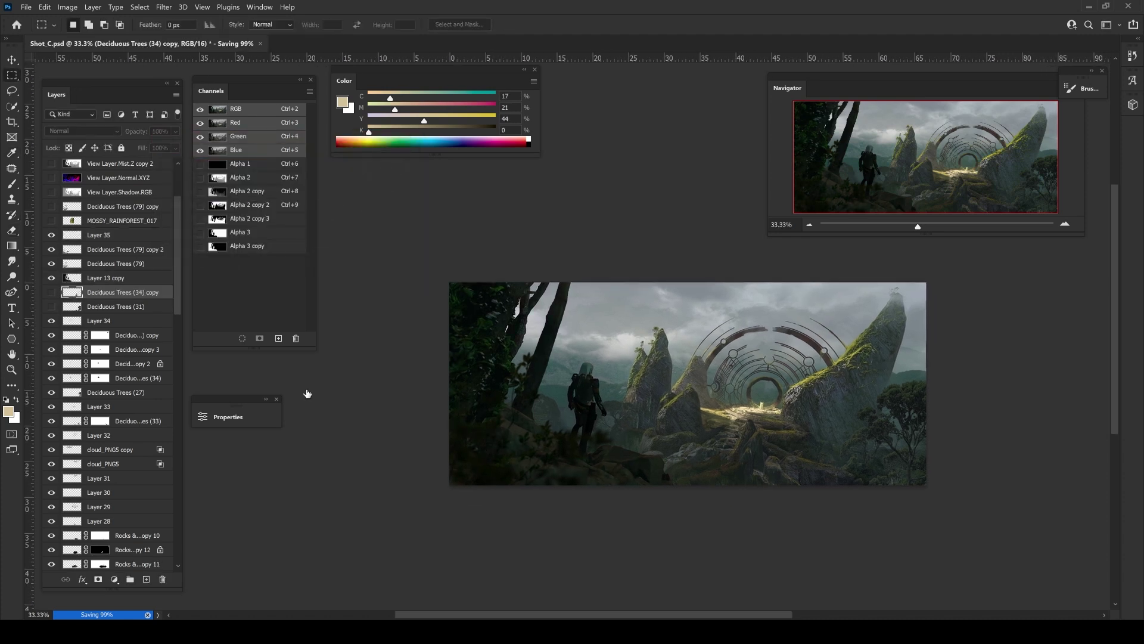
{"action": "key", "text": "m"}
{"action": "key", "text": "ctrl+shift+h"}
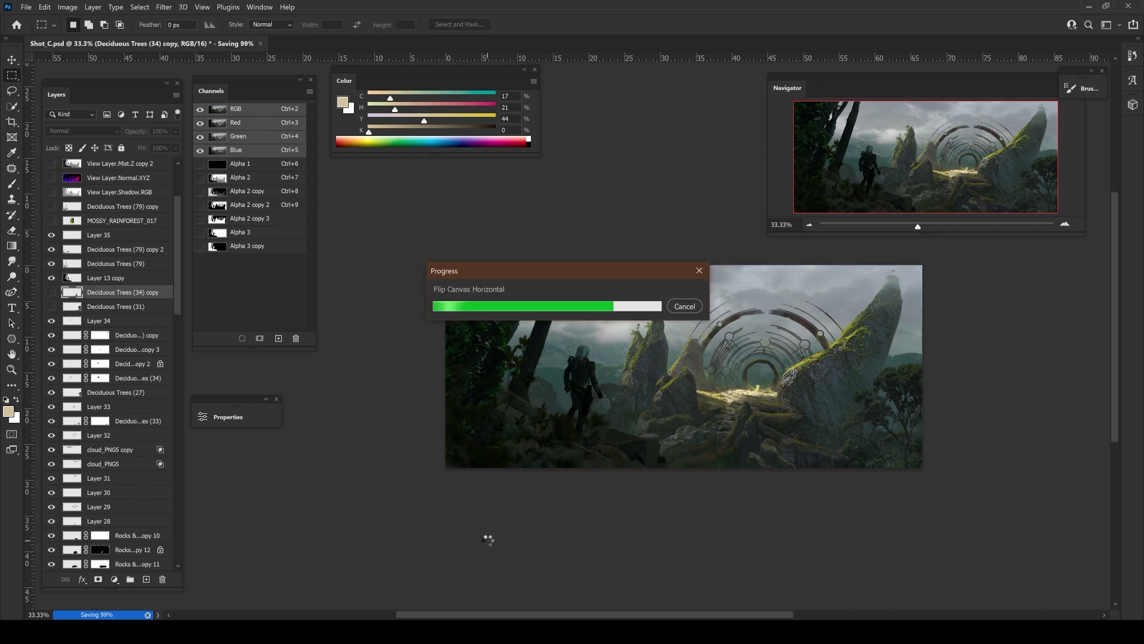
{"action": "key", "text": "b"}
{"action": "key", "text": "ctrl+plus"}
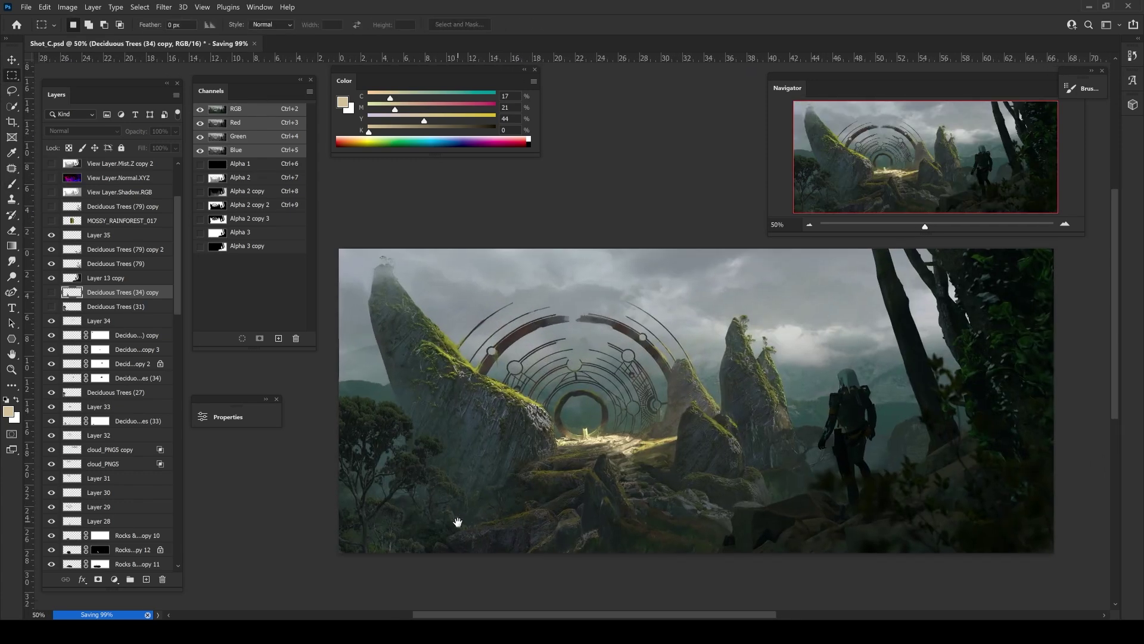
{"action": "key", "text": "Return"}
{"action": "key", "text": "m"}
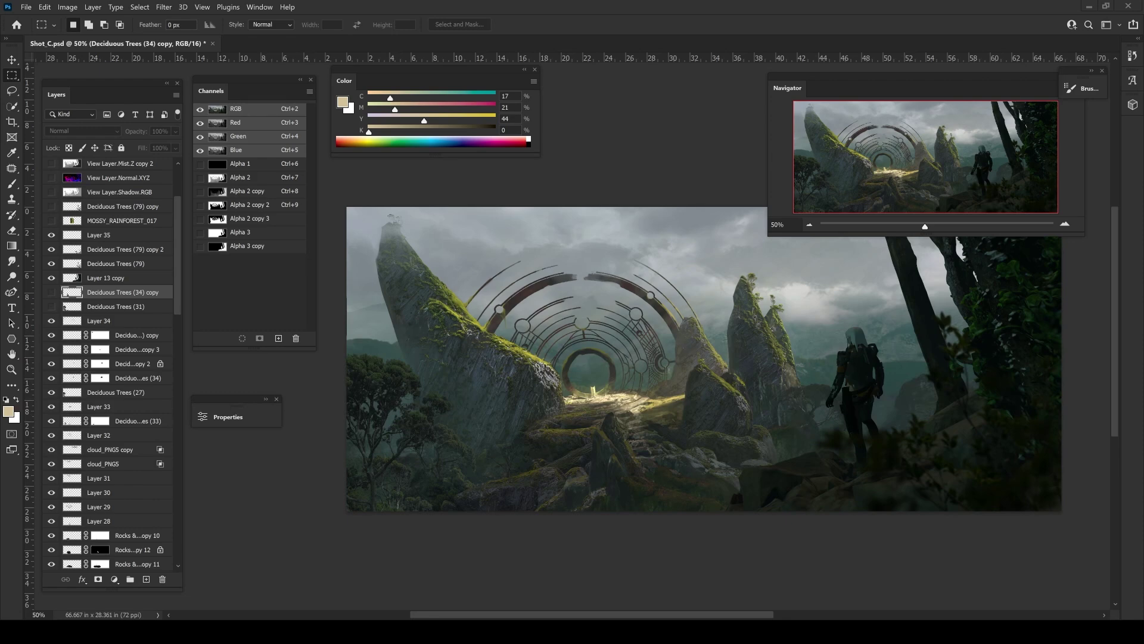
- Paste Rocks & Stones (30), darken it with Levels, and move it above Layer 13 copy toward the lower right
{"action": "key", "text": "v"}
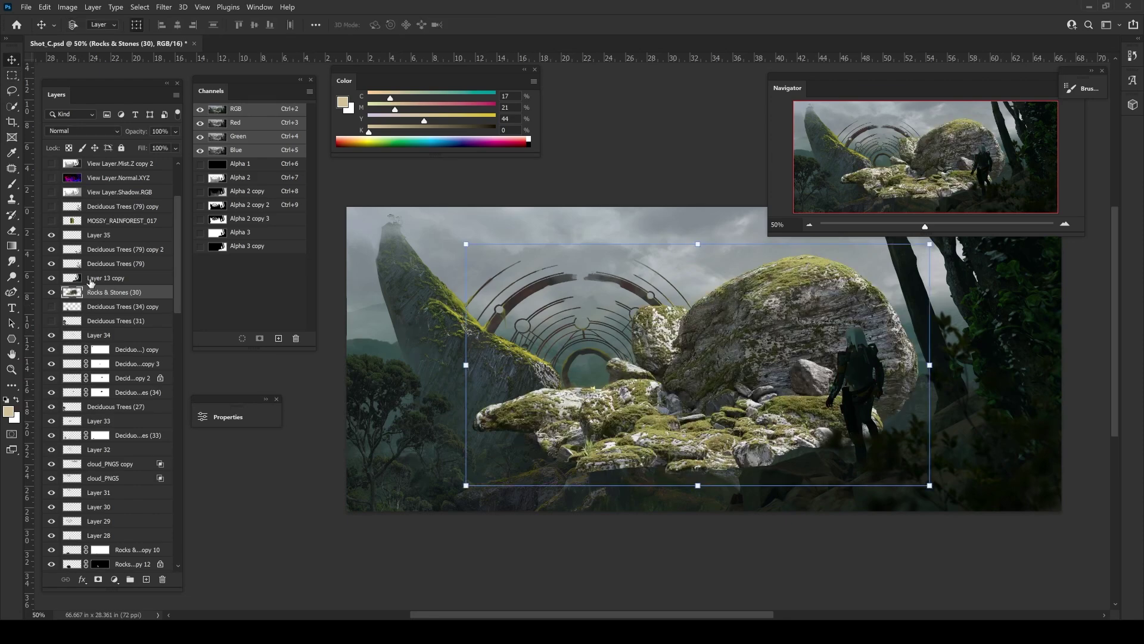
{"action": "key", "text": "ctrl+l"}
{"action": "mouse_move", "coordinate": [115, 306]}
{"action": "left_mouse_down"}
{"action": "mouse_move", "coordinate": [95, 312]}
{"action": "mouse_move", "coordinate": [113, 275]}
{"action": "left_mouse_up"}
{"action": "key", "text": "ctrl+y"}
{"action": "key", "text": "Return"}
{"action": "key", "text": "ctrl+y"}
{"action": "mouse_move", "coordinate": [596, 357]}
{"action": "left_mouse_down"}
{"action": "mouse_move", "coordinate": [673, 338]}
{"action": "mouse_move", "coordinate": [596, 267]}
{"action": "left_mouse_up"}
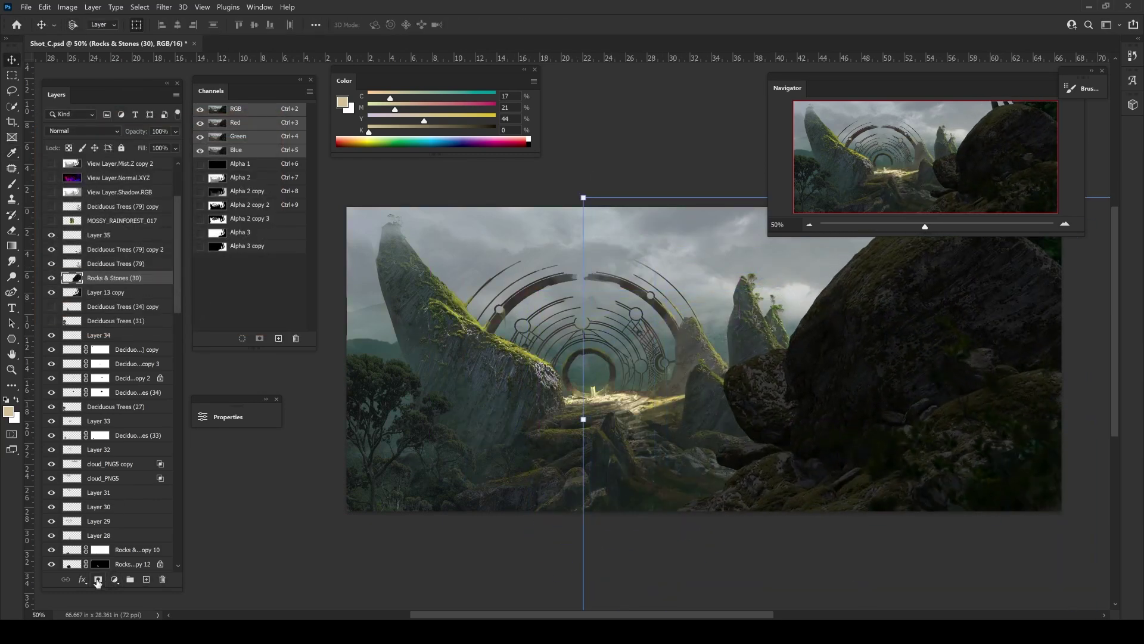
- Mask the rocks, hide the unwanted part with a lasso fill, and paint the mask with a size-175 brush
{"action": "left_click", "coordinate": [98, 583]}
{"action": "key", "text": "l"}
{"action": "left_click_drag", "start_coordinate": [765, 457], "coordinate": [841, 467]}
{"action": "left_click_drag", "start_coordinate": [1049, 381], "coordinate": [1061, 238]}
{"action": "key", "text": "alt+BackSpace"}
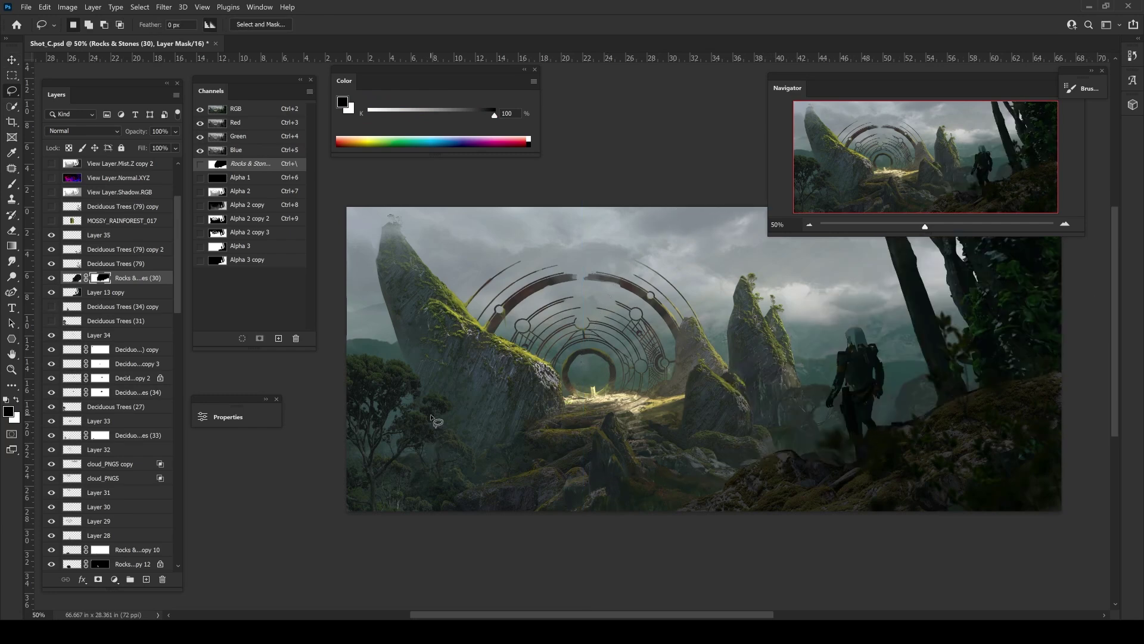
{"action": "key", "text": "b"}
{"action": "right_click", "coordinate": [748, 453]}
{"action": "double_click", "coordinate": [684, 475]}
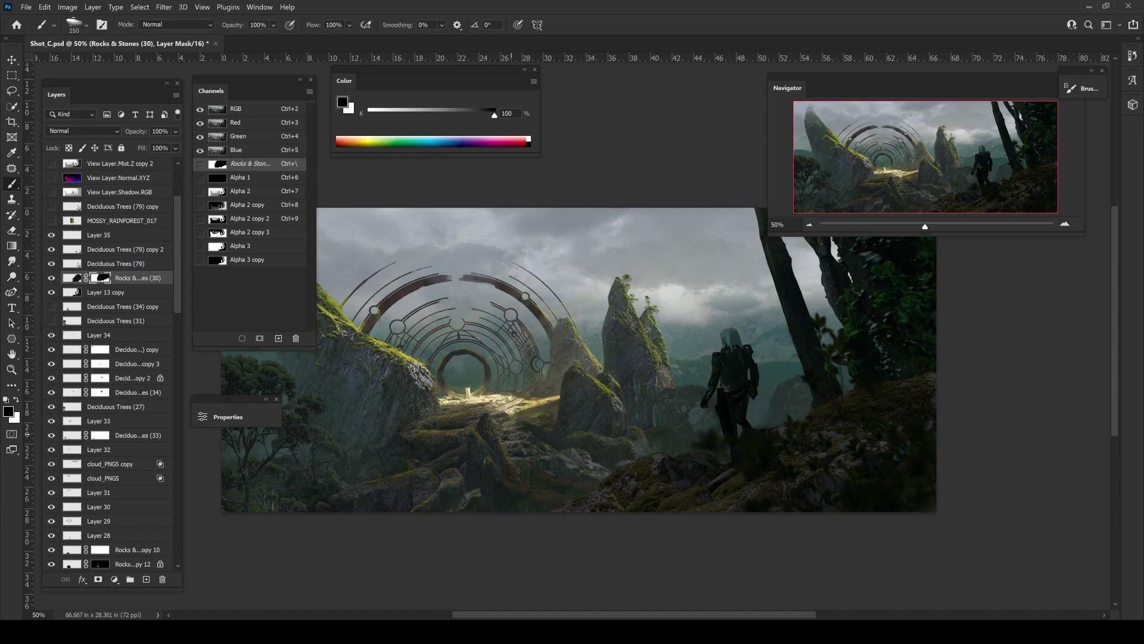
{"action": "key", "text": "bracketleft"}
{"action": "left_click_drag", "start_coordinate": [912, 498], "coordinate": [859, 429]}
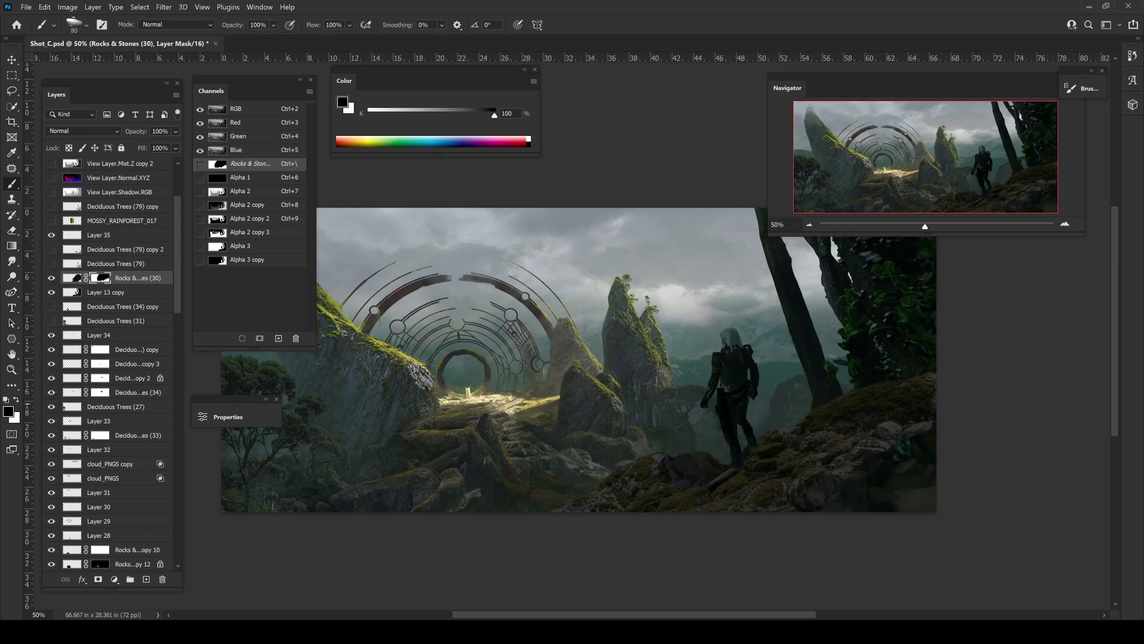
- Duplicate the rocks layer and rotate the copy into place at upper right
{"action": "key", "text": "ctrl+j"}
{"action": "key", "text": "v"}
{"action": "key", "text": "ctrl+minus"}
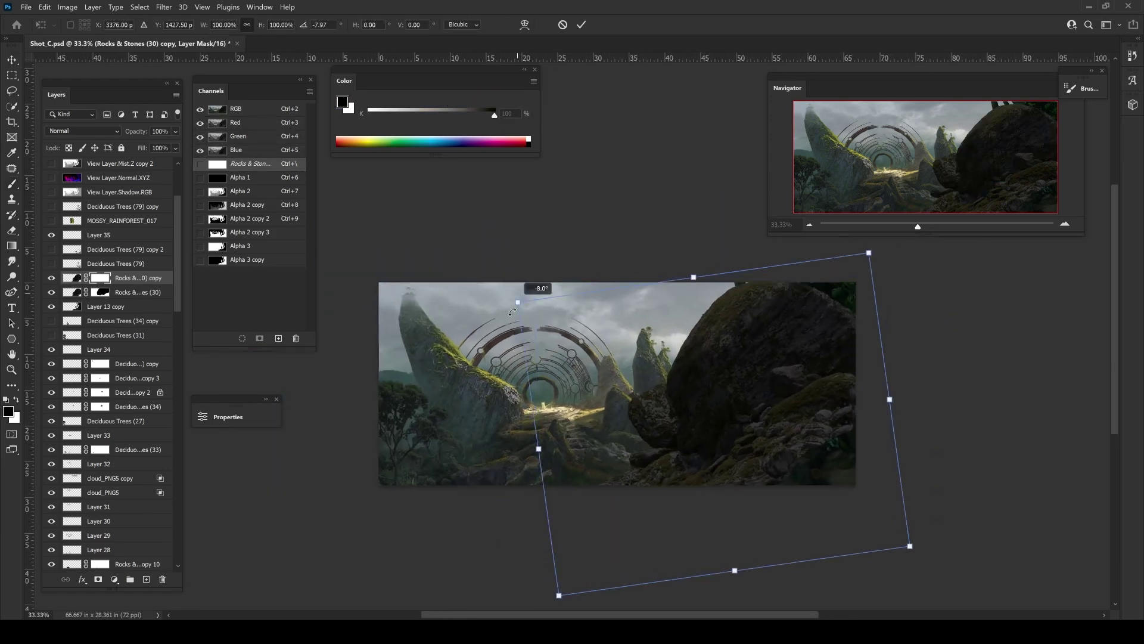
{"action": "left_click_drag", "start_coordinate": [577, 429], "coordinate": [729, 466]}
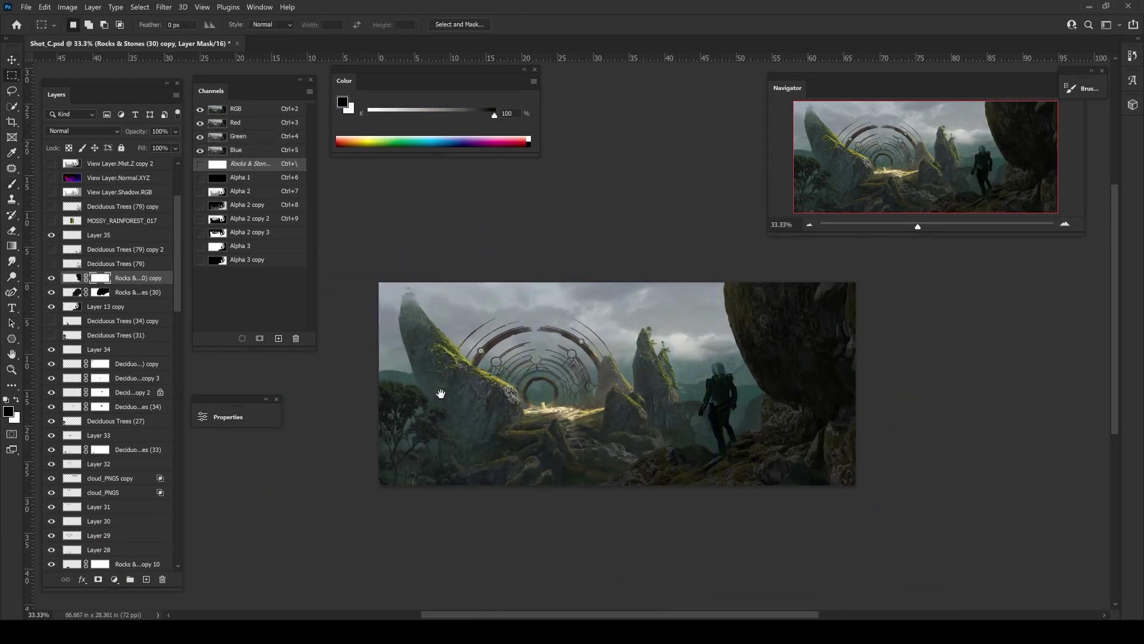
- Make a second rock copy tilted about 8 degrees, white output 244, shifted toward the lower right
{"action": "key", "text": "ctrl+j"}
{"action": "key", "text": "ctrl+t"}
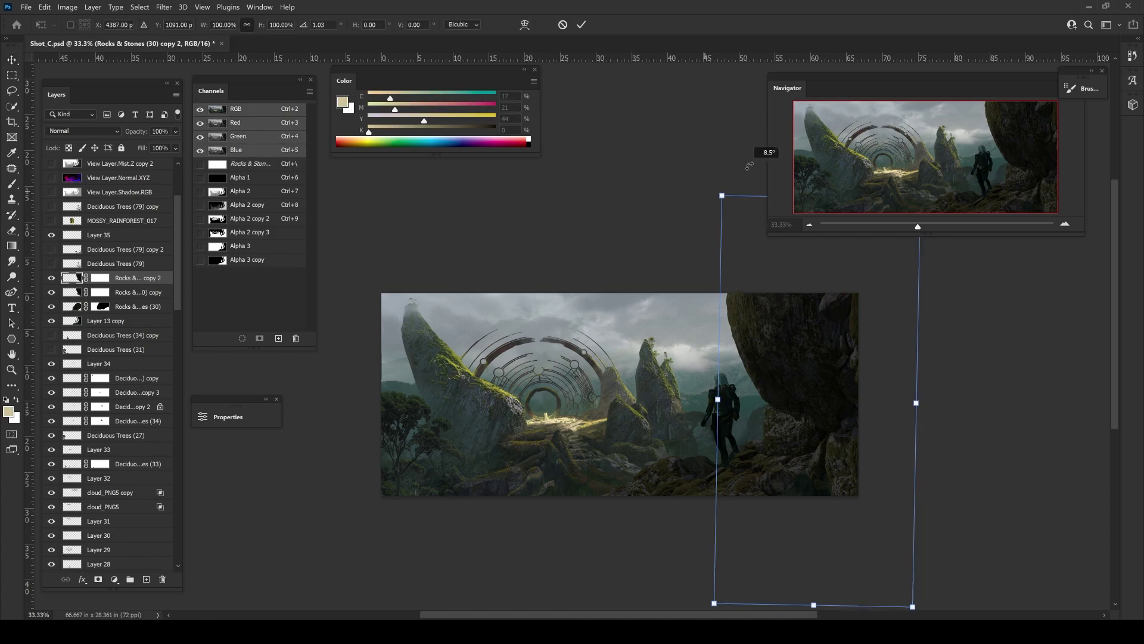
{"action": "left_click_drag", "start_coordinate": [762, 152], "coordinate": [790, 308]}
{"action": "key", "text": "Return"}
{"action": "key", "text": "ctrl+l"}
{"action": "left_click_drag", "start_coordinate": [201, 304], "coordinate": [197, 305]}
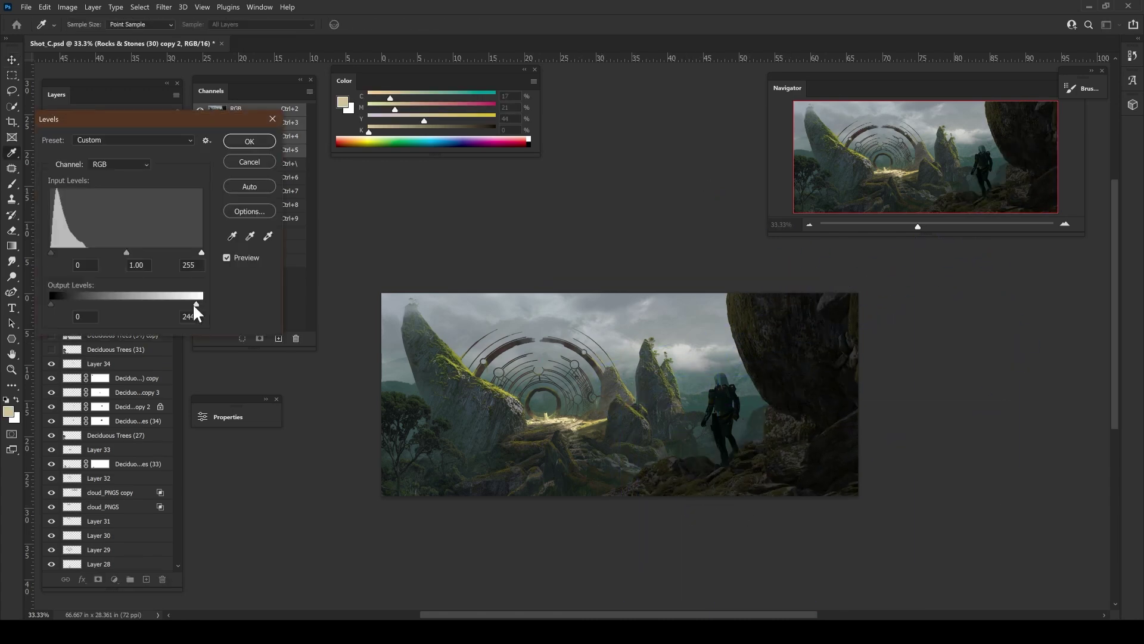
{"action": "key", "text": "Return"}
{"action": "key", "text": "v"}
{"action": "left_click_drag", "start_coordinate": [698, 572], "coordinate": [644, 510]}
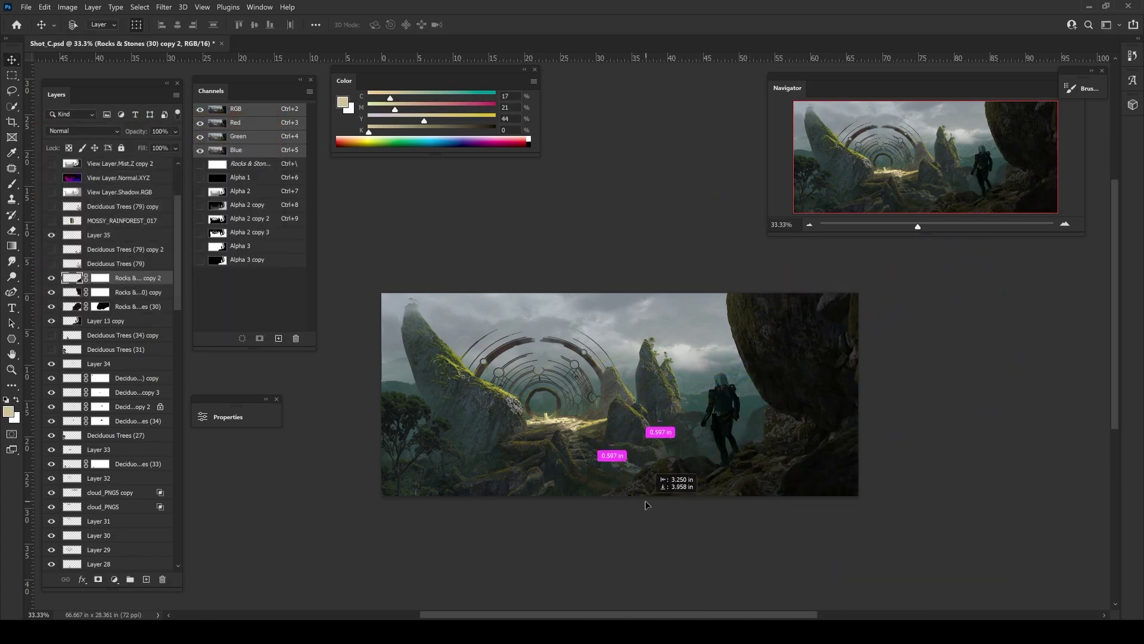
- Add Layer 36 with a 40%, size-400 near-black brush, then paste Rocks & Stones (29)
{"action": "key", "text": "b"}
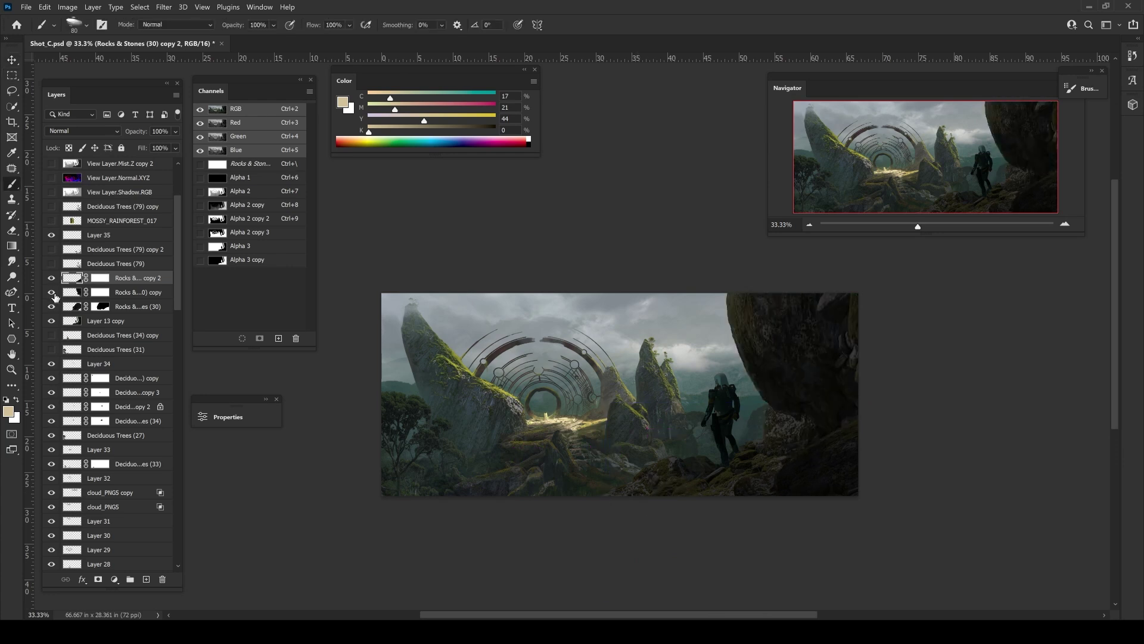
{"action": "left_click", "coordinate": [100, 292]}
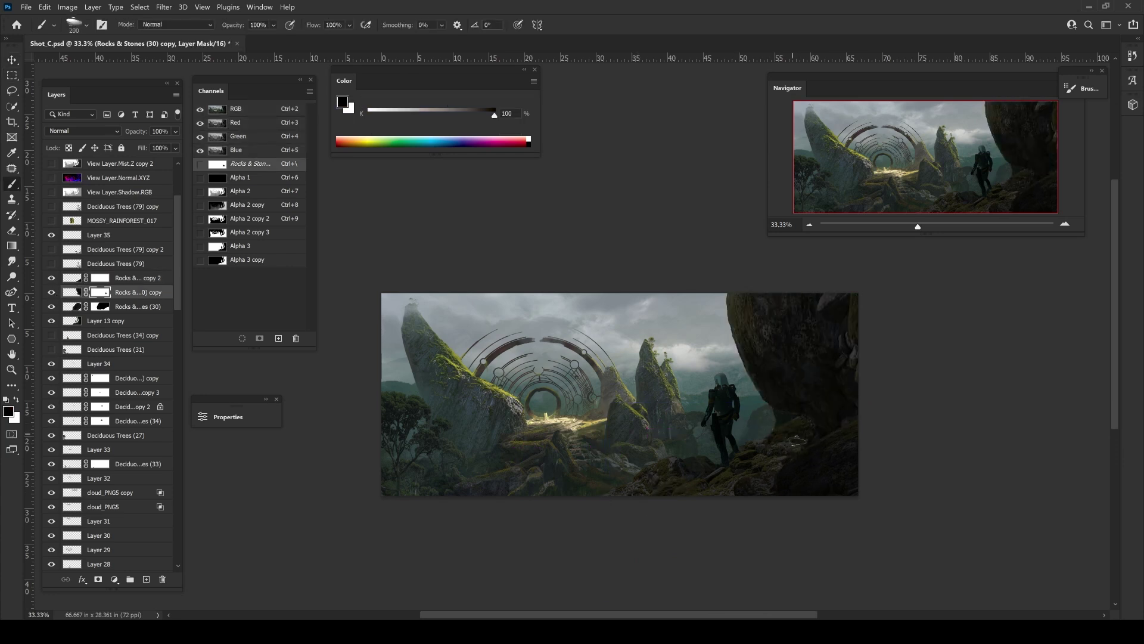
{"action": "key", "text": "ctrl+shift+alt+n"}
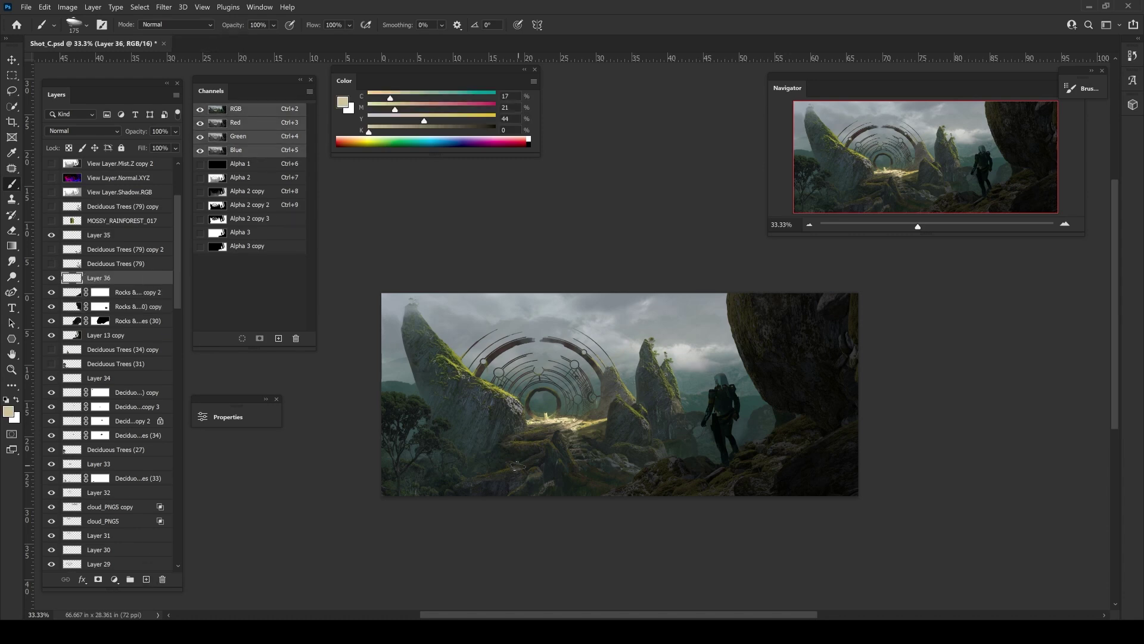
{"action": "key", "text": "4"}
{"action": "key", "text": "bracketright"}
{"action": "key", "text": "bracketright"}
{"action": "key", "text": "bracketright"}
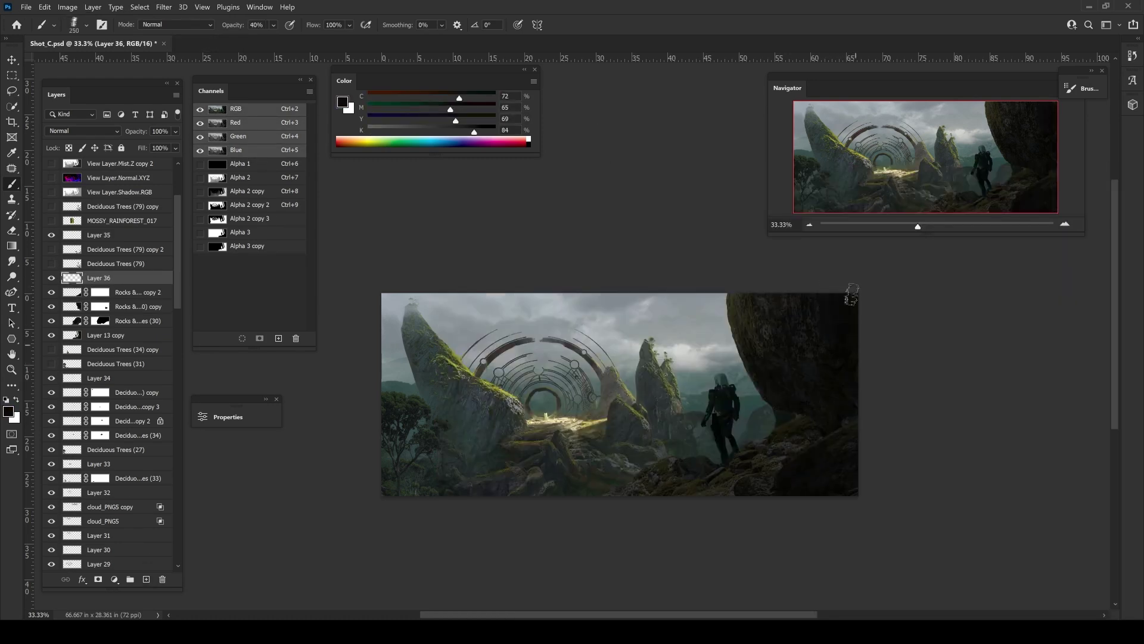
{"action": "left_click", "coordinate": [790, 307], "text": "alt"}
{"action": "key", "text": "bracketright"}
{"action": "key", "text": "bracketright"}
{"action": "key", "text": "ctrl+v"}
- Stretch Rocks & Stones (29) to the right edge, darken it with Levels, and mask it to reveal the figure
{"action": "left_click_drag", "start_coordinate": [620, 382], "coordinate": [763, 365]}
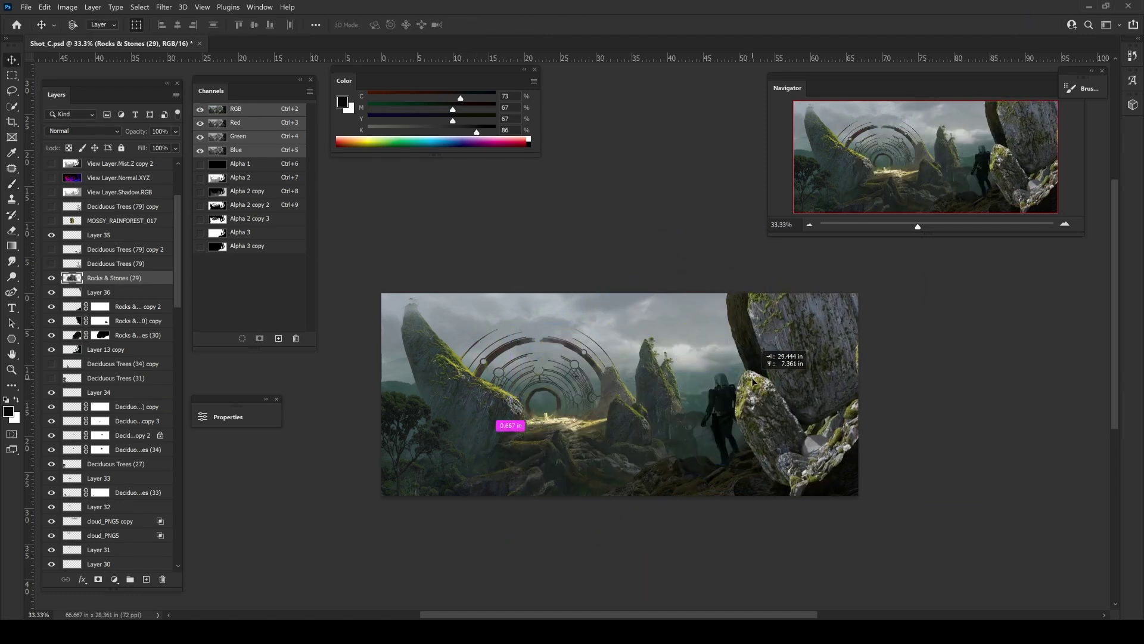
{"action": "key", "text": "Return"}
{"action": "key", "text": "ctrl+l"}
{"action": "left_click_drag", "start_coordinate": [199, 306], "coordinate": [107, 306]}
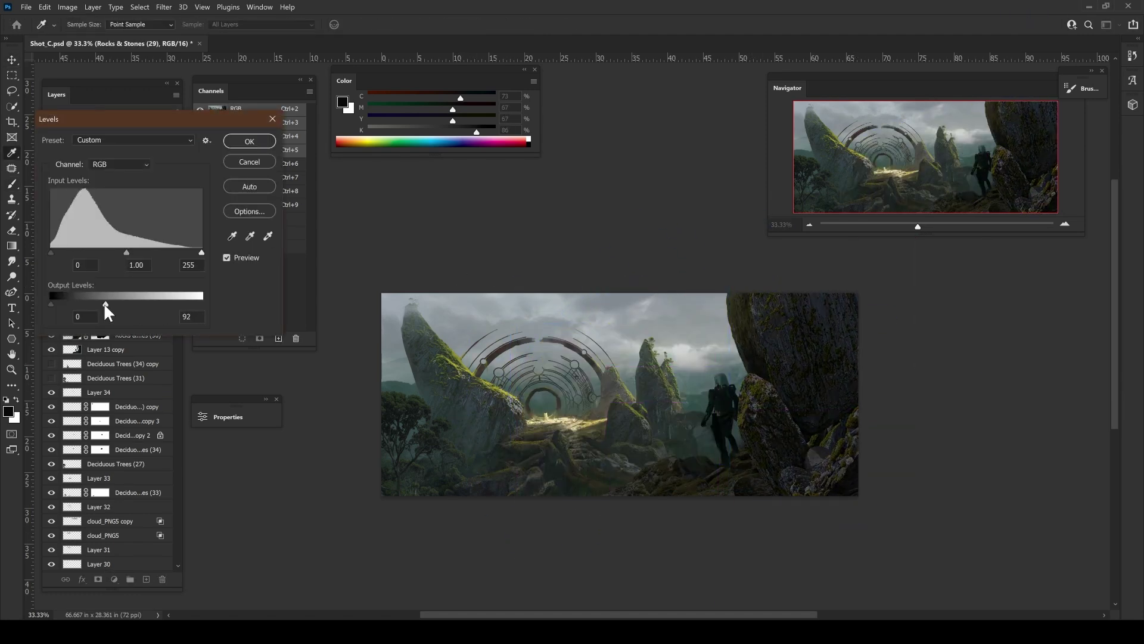
{"action": "key", "text": "Return"}
{"action": "left_click", "coordinate": [97, 579]}
{"action": "key", "text": "b"}
{"action": "mouse_move", "coordinate": [727, 381]}
{"action": "left_mouse_down"}
{"action": "mouse_move", "coordinate": [828, 477]}
{"action": "mouse_move", "coordinate": [787, 361]}
{"action": "left_mouse_up"}
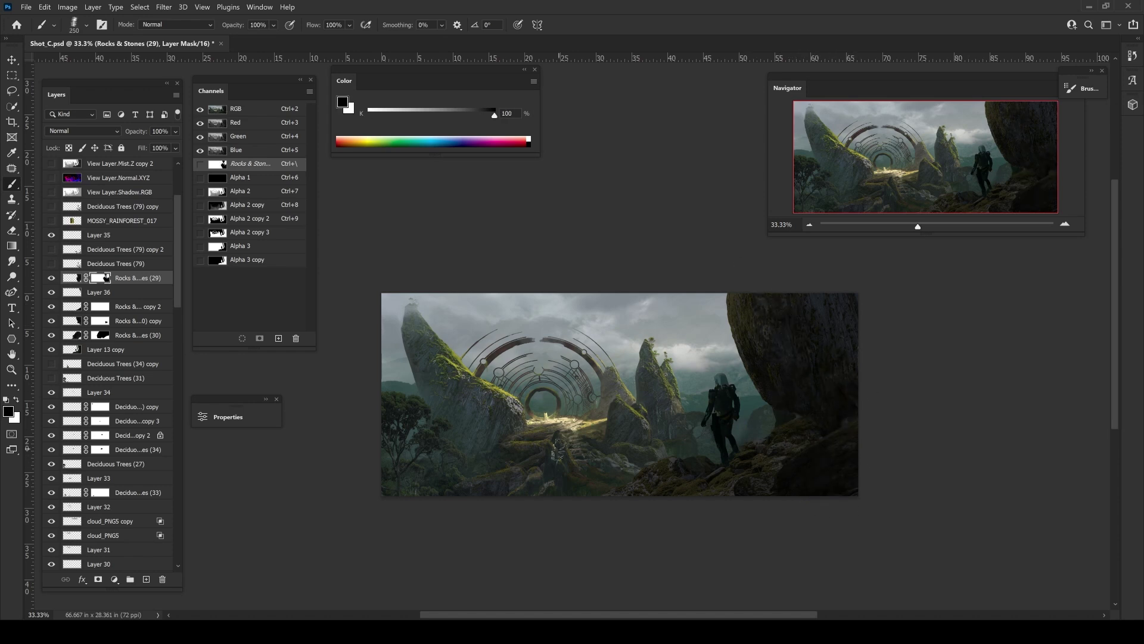
- Mask Layer 13 copy, then stretch it taller with the Rocks & Stones (30) copy, adding a slight skew
{"action": "left_click", "coordinate": [119, 349]}
{"action": "left_click", "coordinate": [98, 579]}
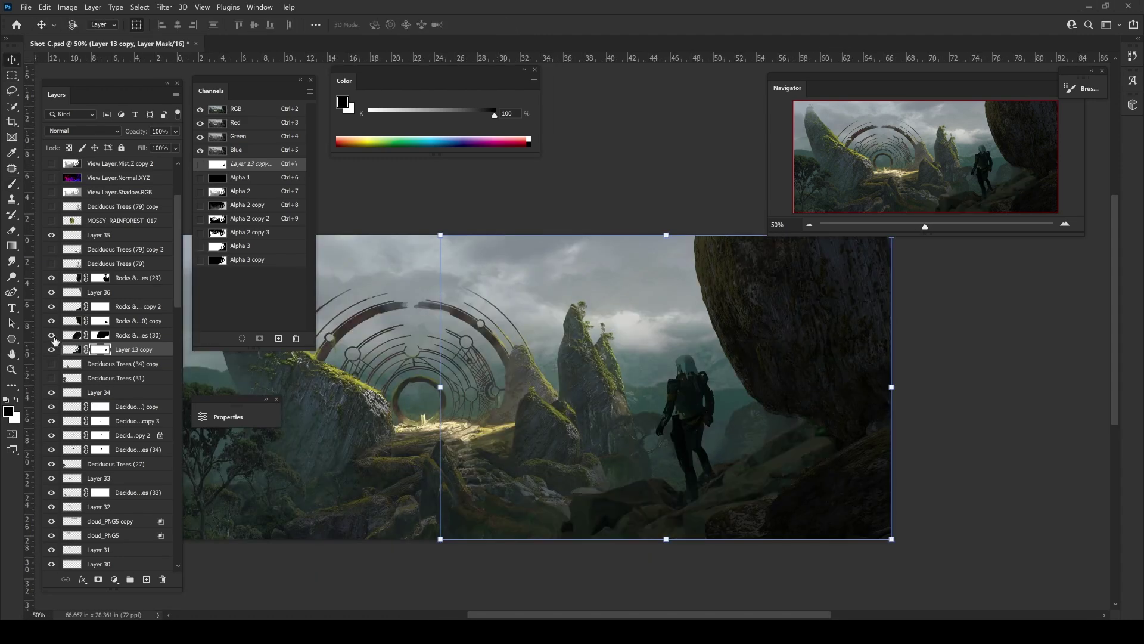
{"action": "key", "text": "v"}
{"action": "key", "text": "ctrl+minus"}
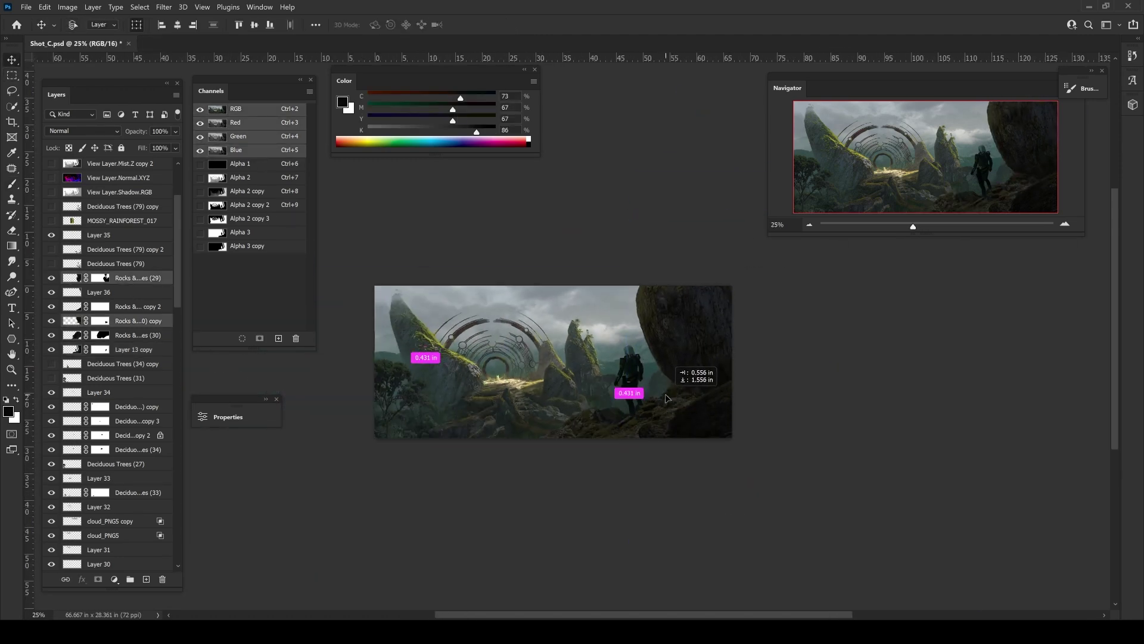
{"action": "left_click_drag", "start_coordinate": [686, 387], "coordinate": [676, 405]}
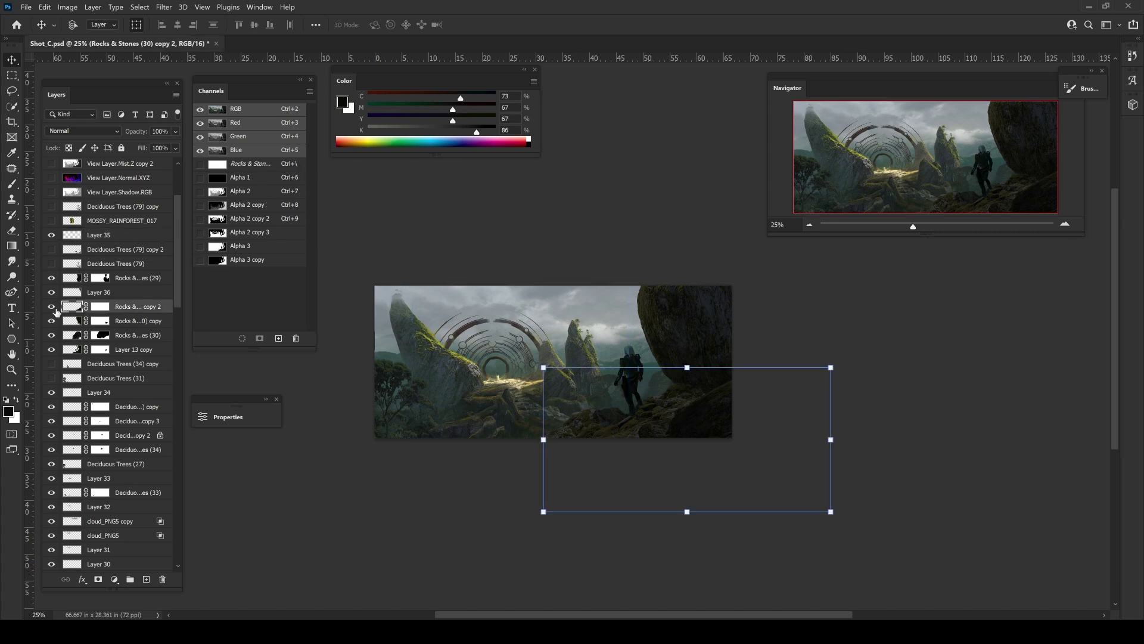
{"action": "left_click", "coordinate": [101, 321]}
{"action": "left_click", "coordinate": [134, 349], "text": "shift"}
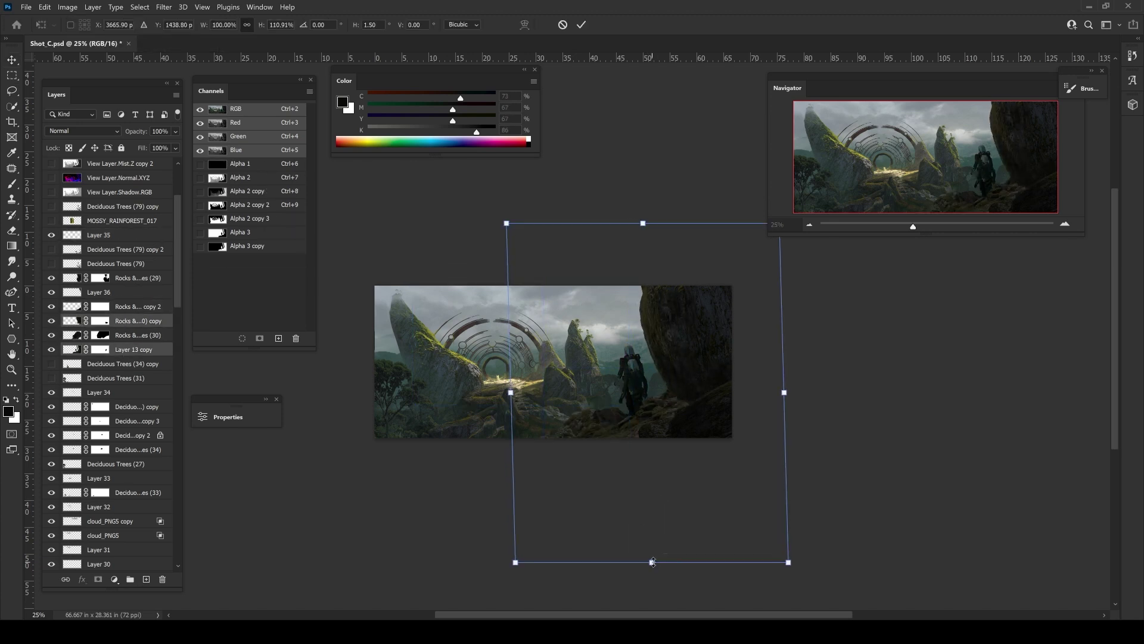
{"action": "left_click_drag", "start_coordinate": [628, 378], "coordinate": [723, 179]}
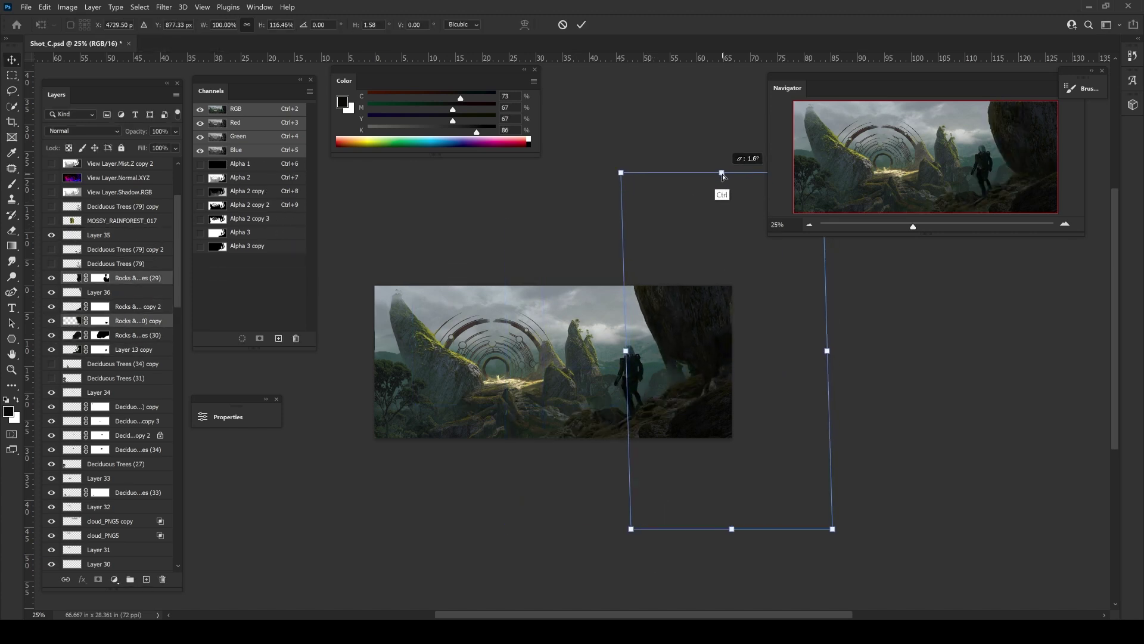
{"action": "left_click_drag", "start_coordinate": [733, 562], "coordinate": [734, 562]}
{"action": "key", "text": "Return"}
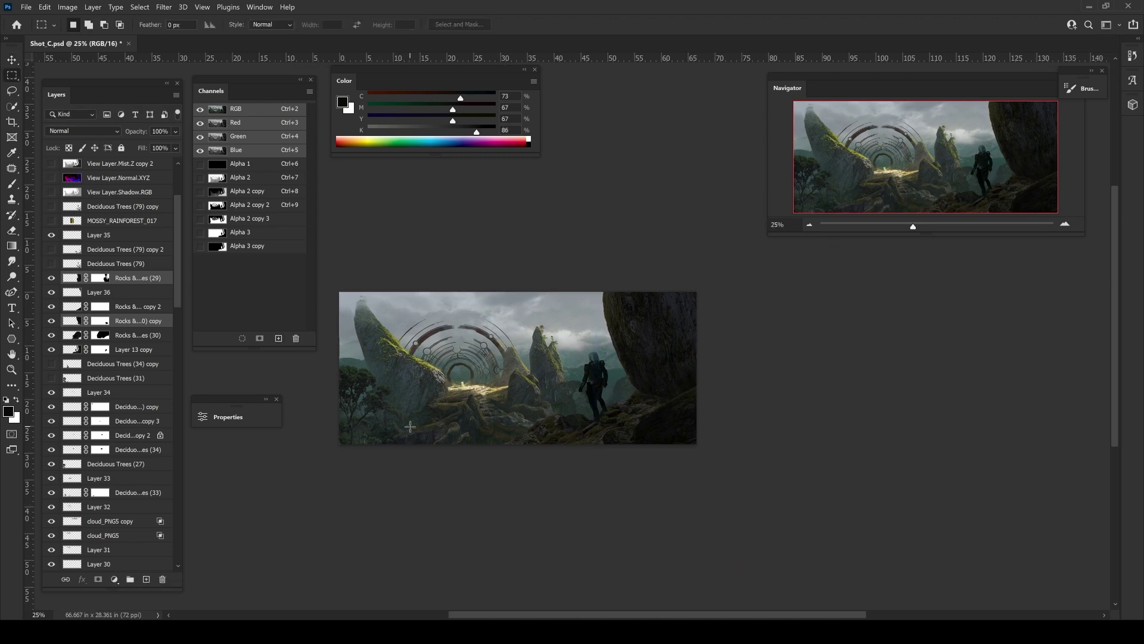
- Target the Rocks & Stones (30) copy mask, then select the new rock copy 3 layer
{"action": "key", "text": "ctrl+plus"}
{"action": "key", "text": "b"}
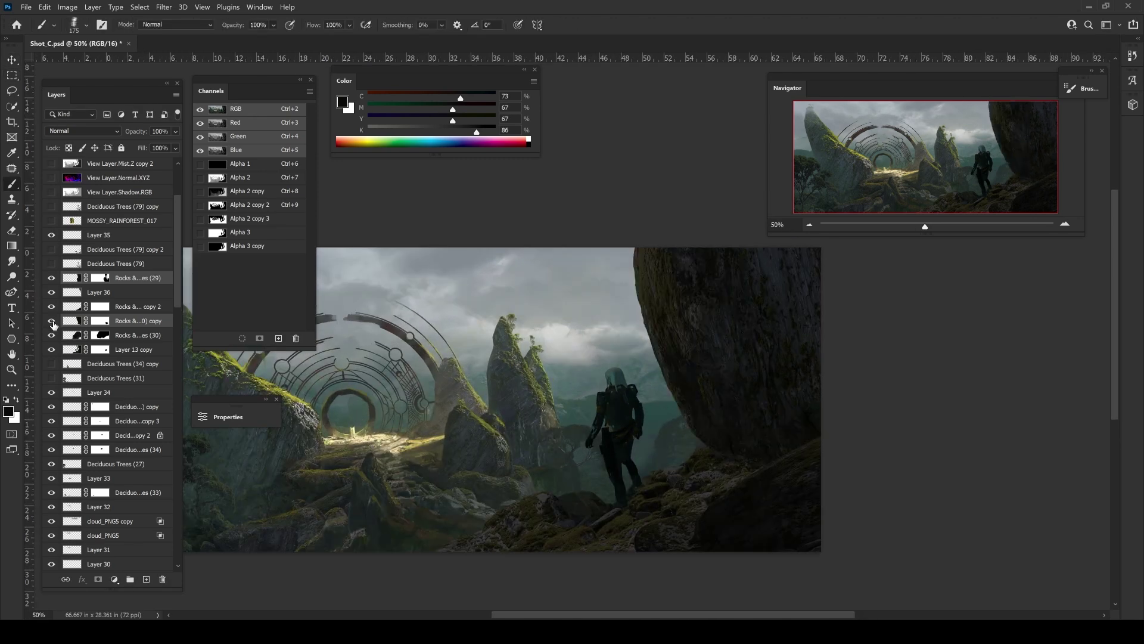
{"action": "left_click", "coordinate": [100, 321]}
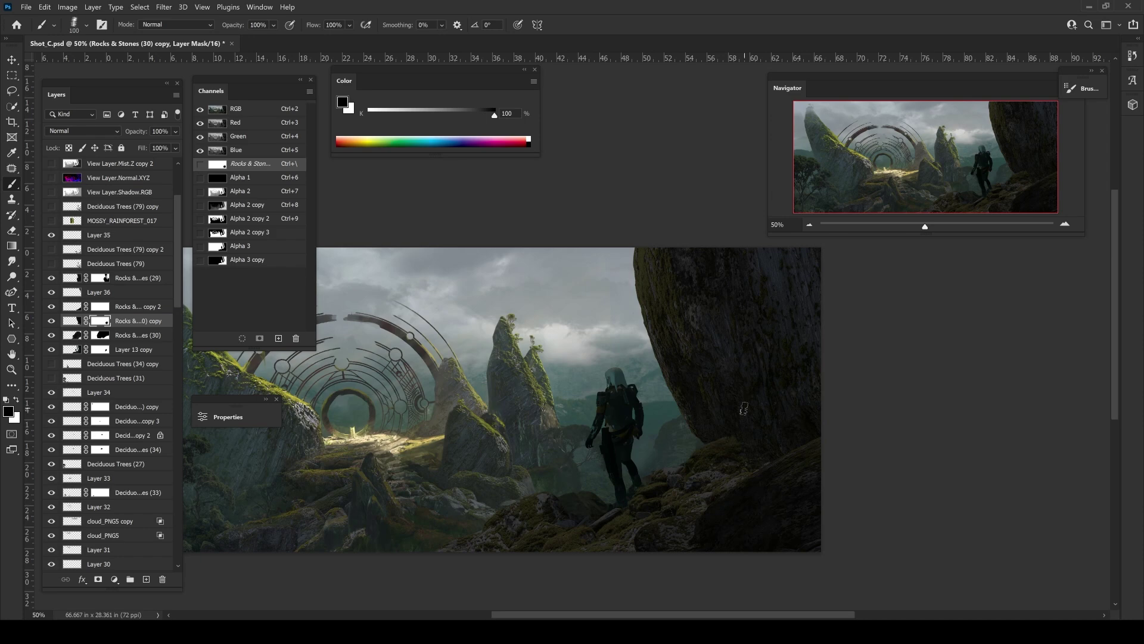
{"action": "key", "text": "m"}
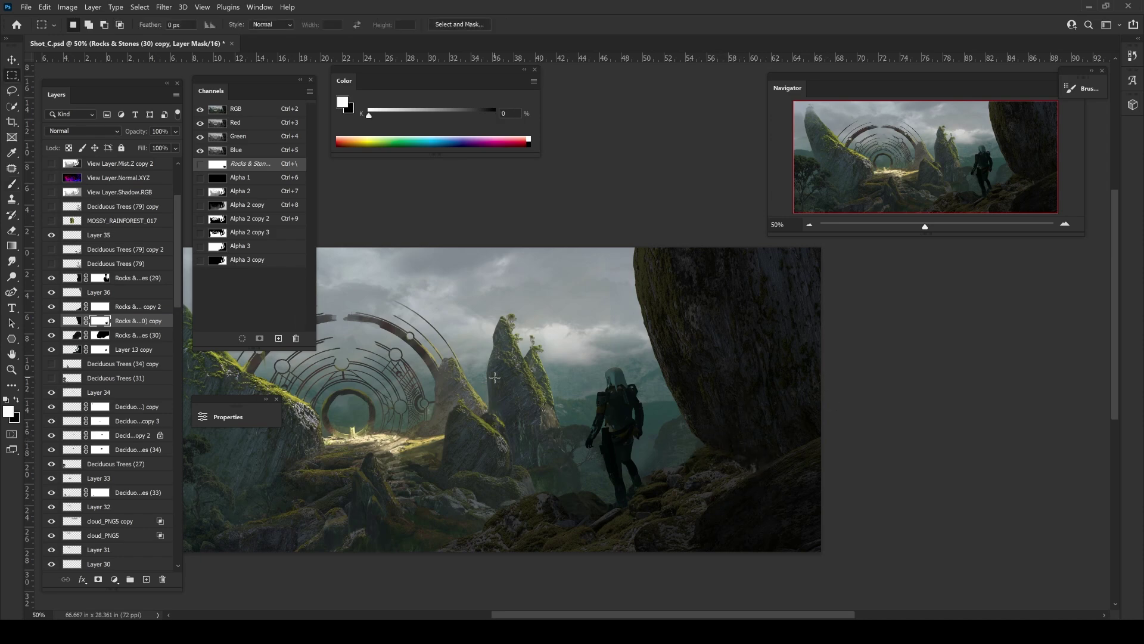
{"action": "key", "text": "ctrl+minus"}
{"action": "left_click", "coordinate": [128, 335]}
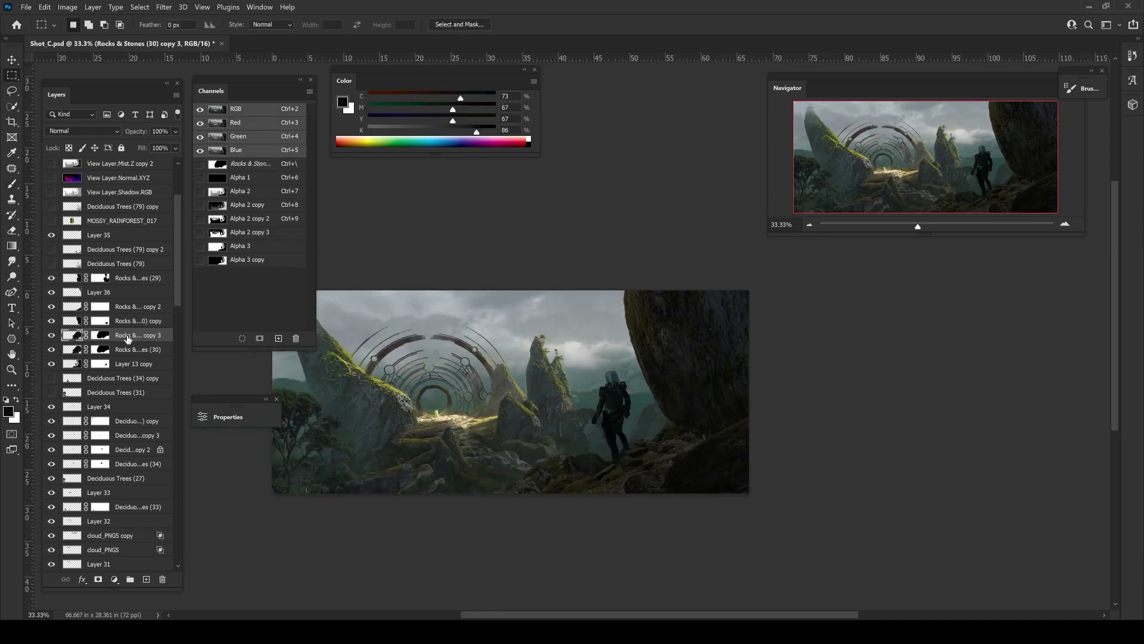
- Move rock copy 3 above the other rocks and lasso around the figure's legs on its mask
{"action": "left_click_drag", "start_coordinate": [128, 334], "coordinate": [128, 277]}
{"action": "key", "text": "ctrl+plus"}
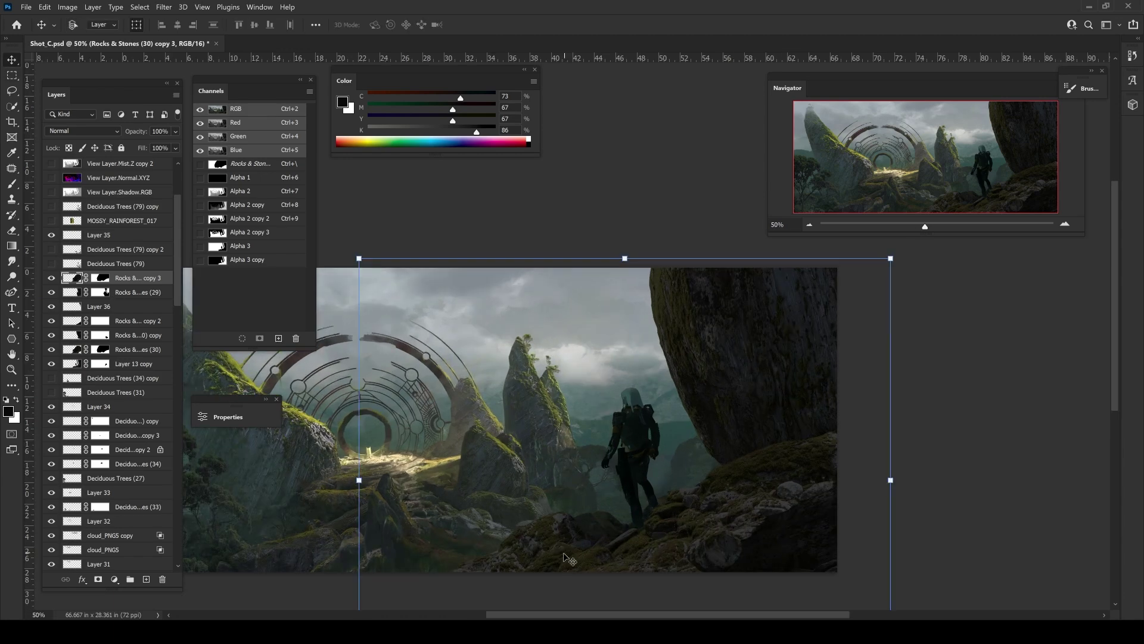
{"action": "key", "text": "l"}
{"action": "left_click_drag", "start_coordinate": [605, 439], "coordinate": [645, 442]}
{"action": "key", "text": "ctrl+backslash"}
{"action": "key", "text": "x"}
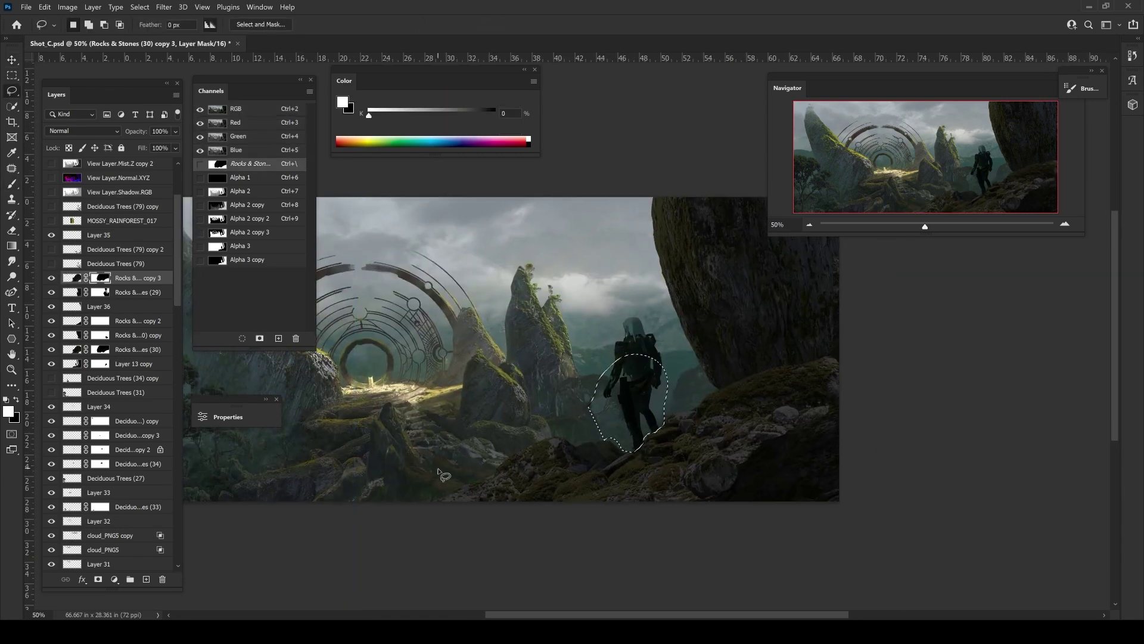
{"action": "key", "text": "b"}
{"action": "key", "text": "ctrl+minus"}
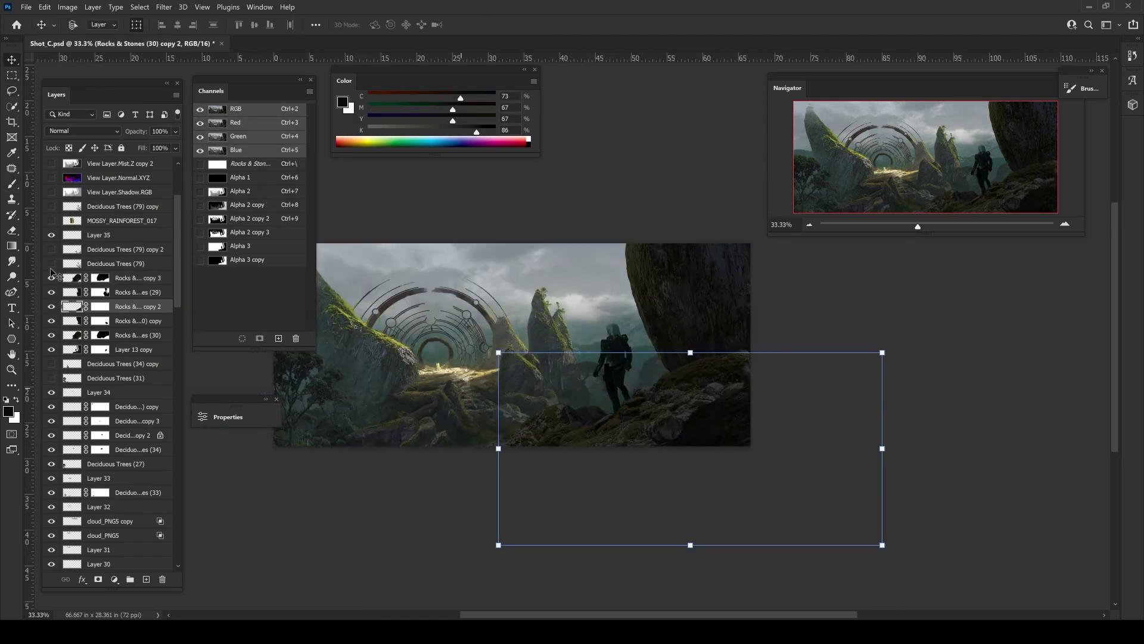
{"action": "key", "text": "m"}
- Duplicate a rock layer as copy 4, stack it above copy 3, and place it right of the figure
{"action": "left_click", "coordinate": [51, 306]}
{"action": "left_click", "coordinate": [72, 321]}
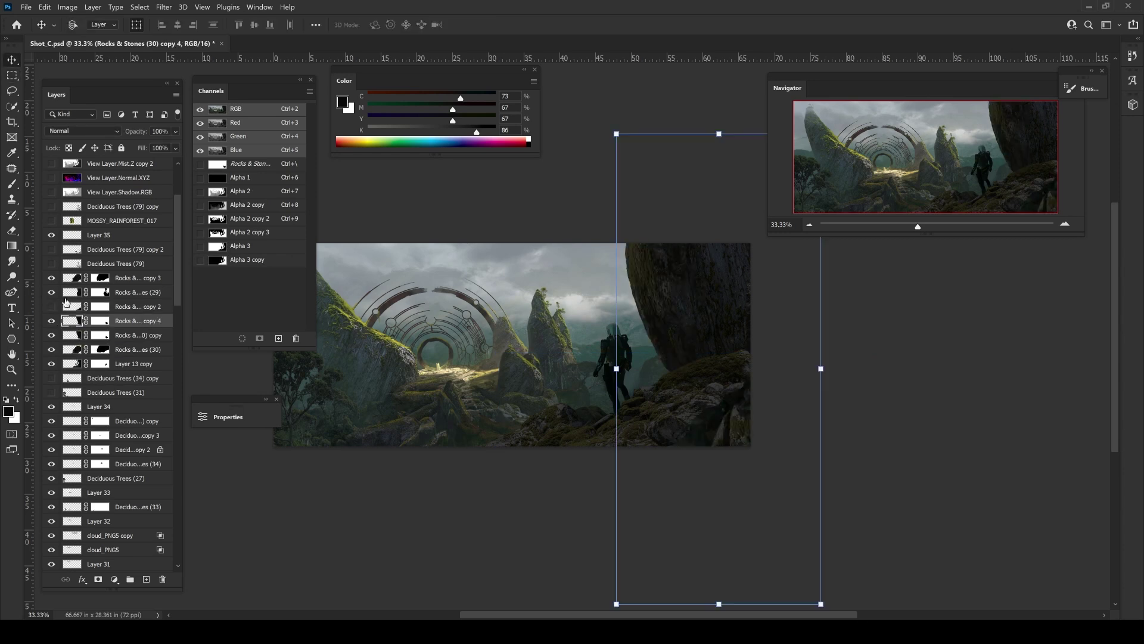
{"action": "key", "text": "ctrl+j"}
{"action": "key", "text": "v"}
{"action": "left_click_drag", "start_coordinate": [664, 529], "coordinate": [639, 499]}
{"action": "left_click_drag", "start_coordinate": [123, 321], "coordinate": [124, 273]}
{"action": "left_click_drag", "start_coordinate": [563, 447], "coordinate": [620, 489]}
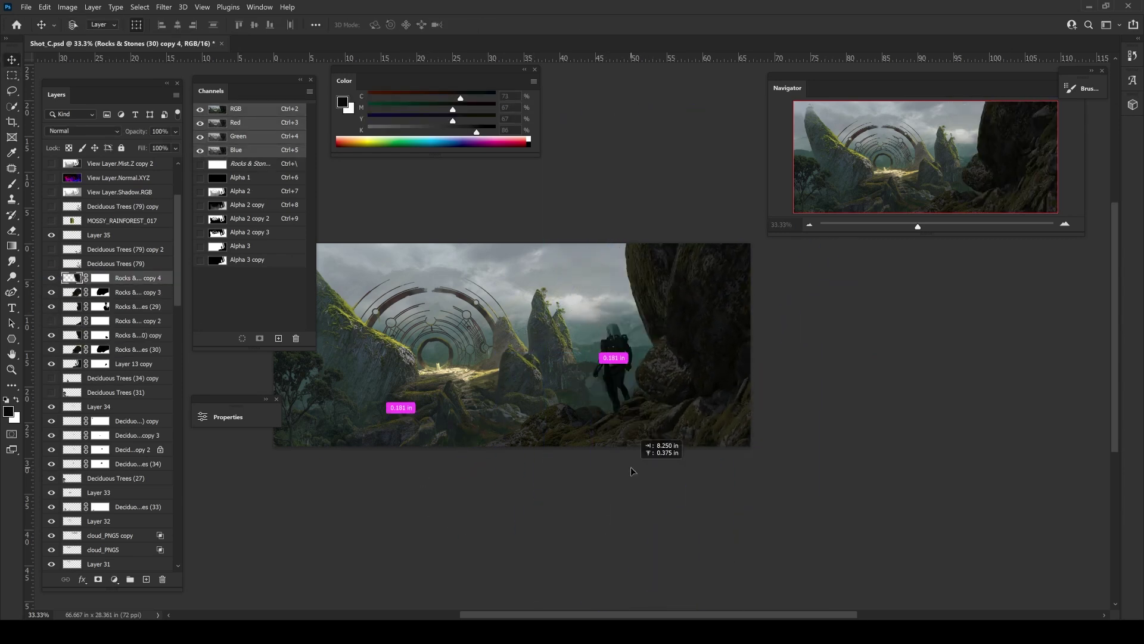
- Paint the copy 4 and copy 3 masks in black and white, with brush sizes 600 then 200
{"action": "key", "text": "ctrl+backslash"}
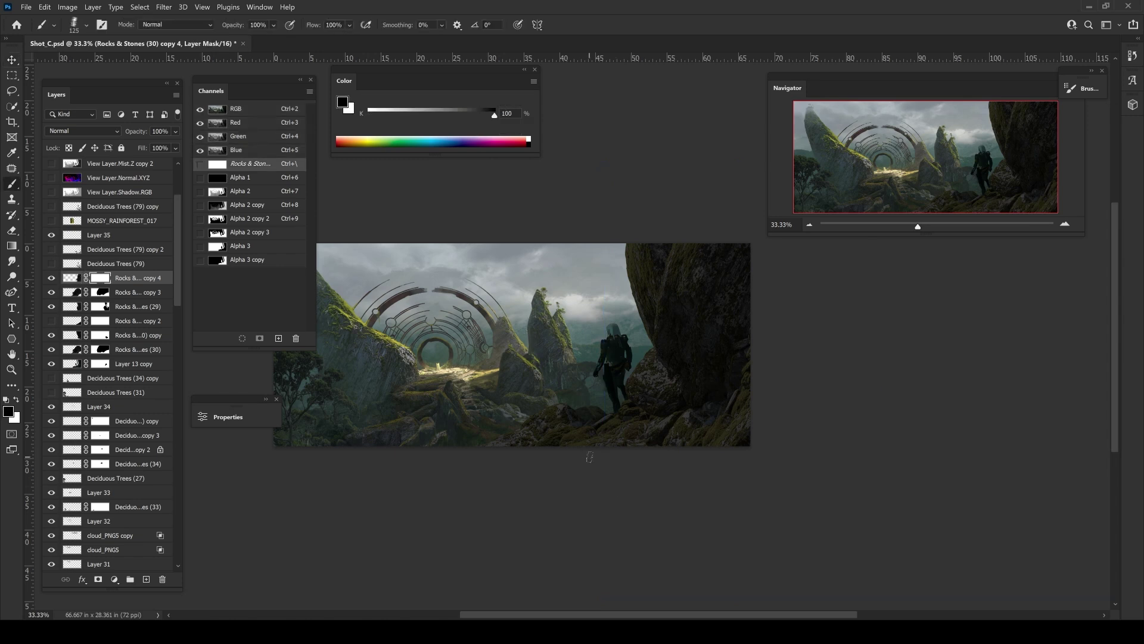
{"action": "key", "text": "b"}
{"action": "key", "text": "x"}
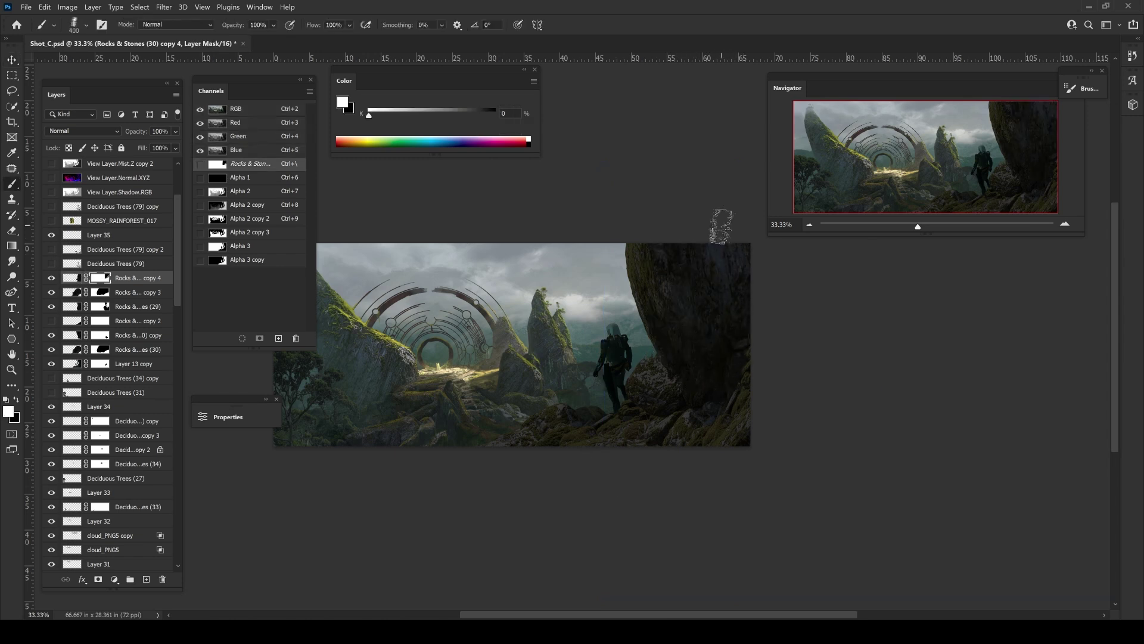
{"action": "key", "text": "x"}
{"action": "key", "text": "bracketright"}
{"action": "key", "text": "bracketright"}
{"action": "key", "text": "alt+bracketleft"}
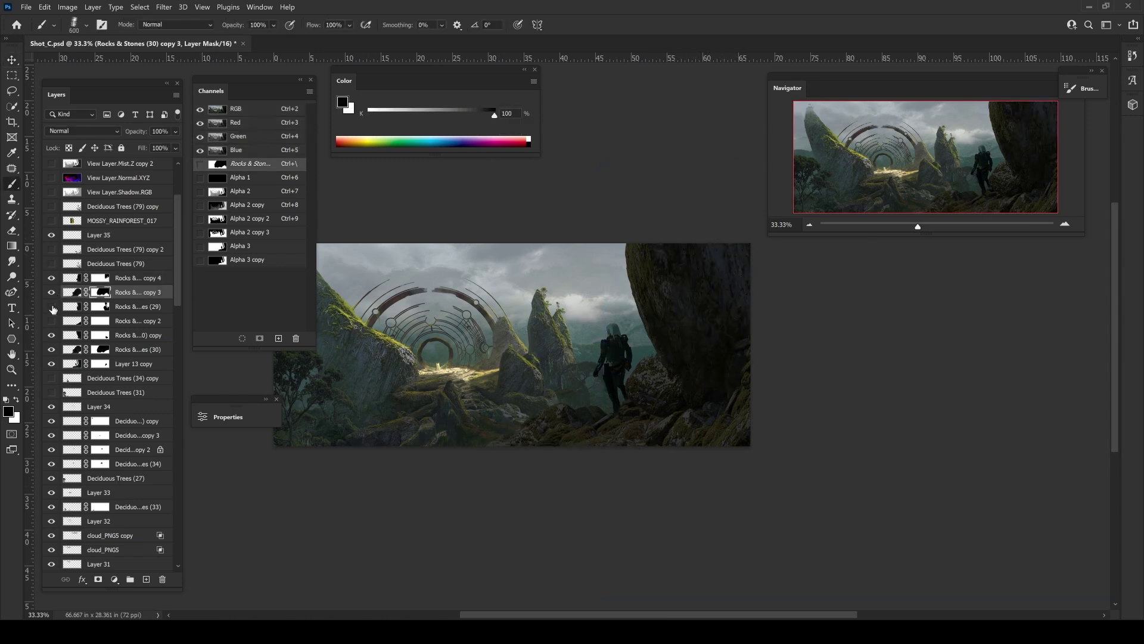
{"action": "left_click", "coordinate": [52, 306]}
{"action": "key", "text": "alt+bracketright"}
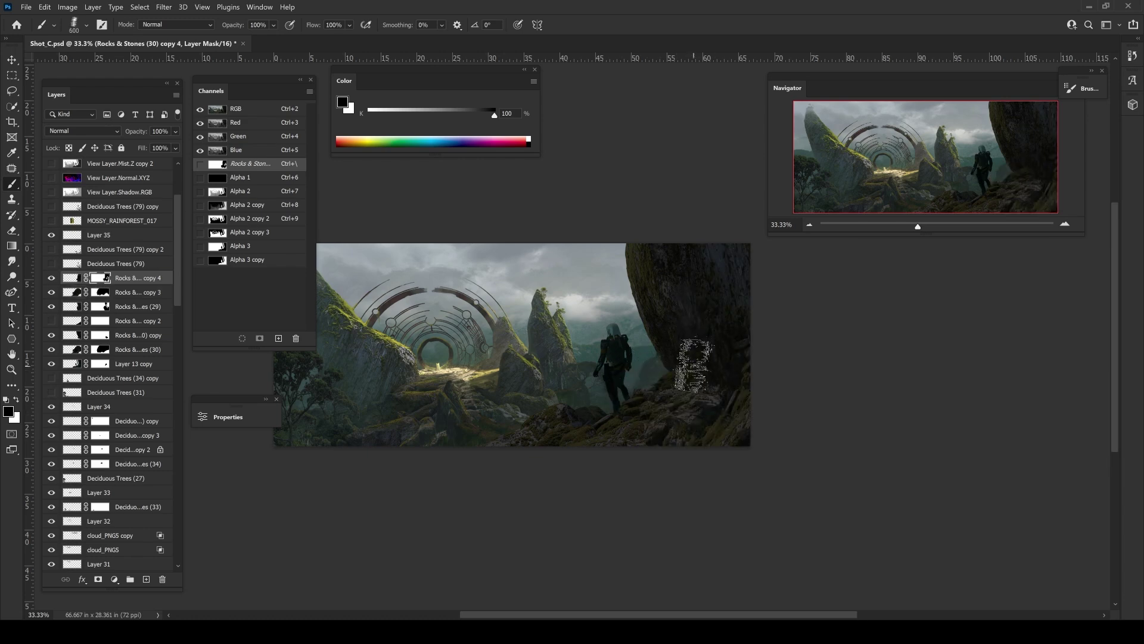
{"action": "key", "text": "x"}
{"action": "key", "text": "bracketleft"}
{"action": "key", "text": "bracketleft"}
{"action": "key", "text": "bracketleft"}
- Add a new empty layer and set up a large soft round brush at 40% opacity
{"action": "left_click", "coordinate": [146, 579]}
{"action": "right_click", "coordinate": [444, 242]}
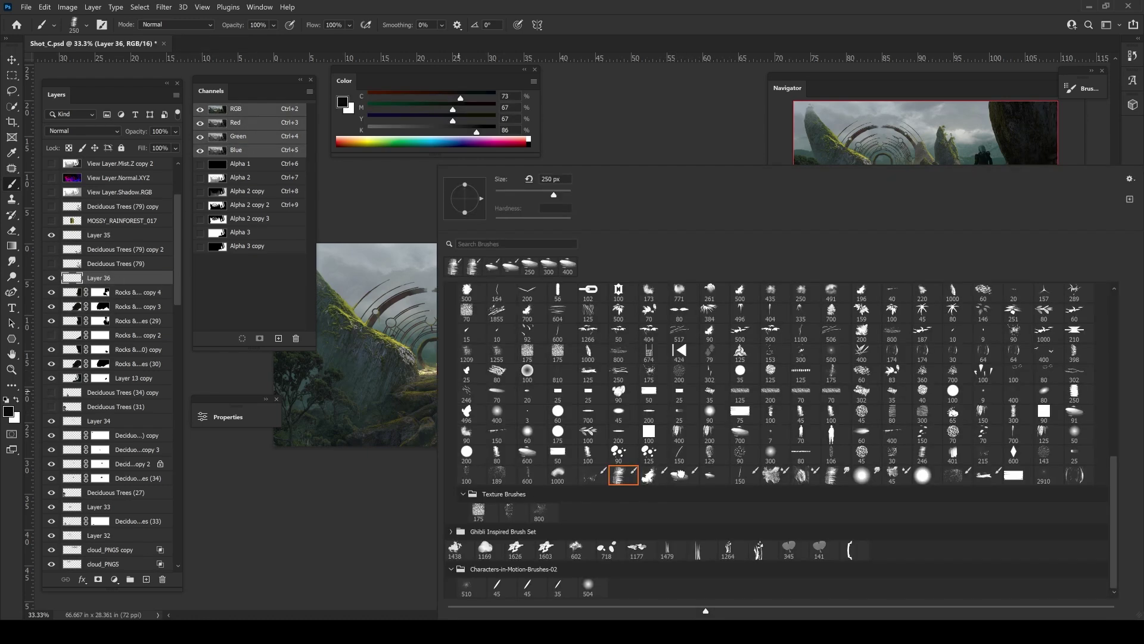
{"action": "double_click", "coordinate": [620, 475]}
{"action": "key", "text": "x"}
{"action": "key", "text": "4"}
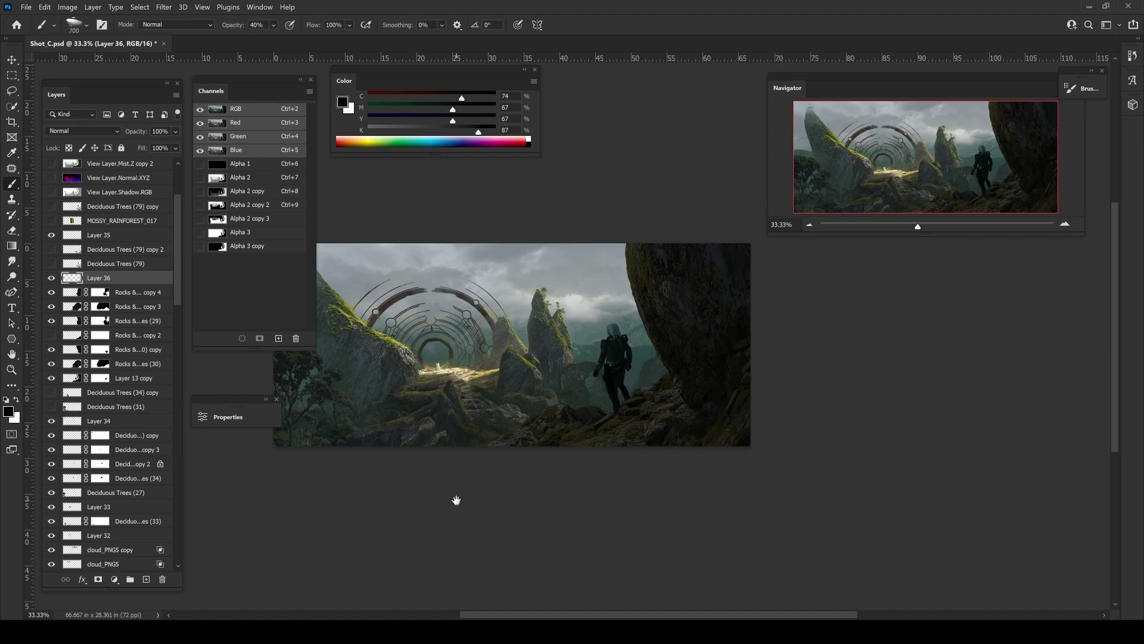
- Merge the rock layers into Layer 36 and zoom in to 50%
{"action": "left_click", "coordinate": [131, 364], "text": "shift"}
{"action": "right_click", "coordinate": [131, 363]}
{"action": "left_click", "coordinate": [190, 465]}
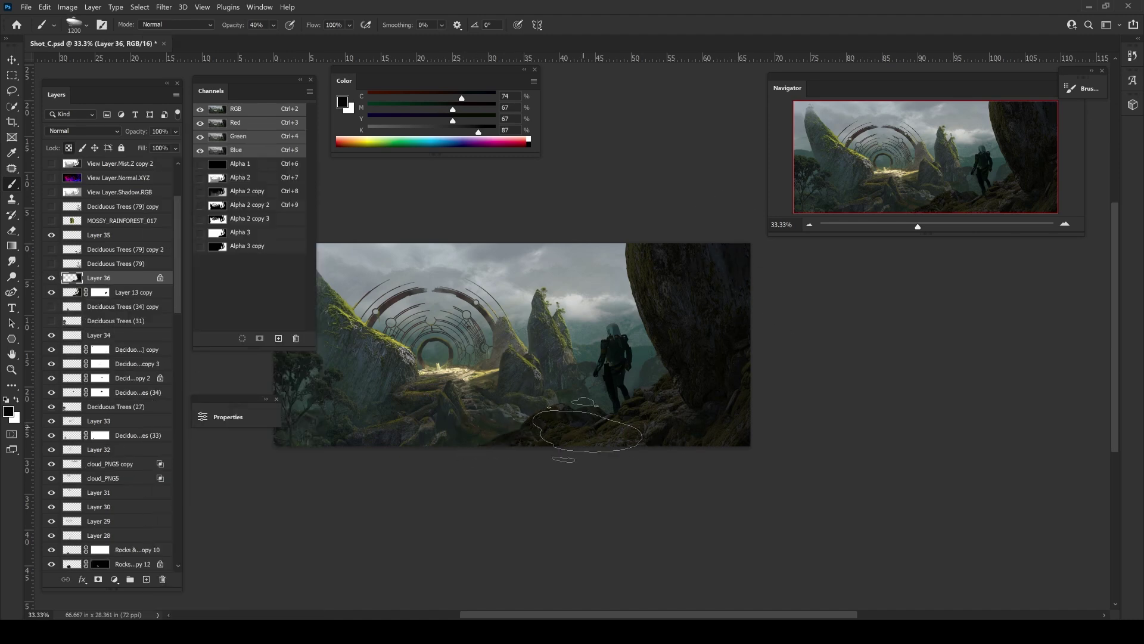
{"action": "key", "text": "bracketright"}
{"action": "key", "text": "bracketright"}
{"action": "key", "text": "bracketright"}
{"action": "key", "text": "m"}
{"action": "key", "text": "ctrl+plus"}
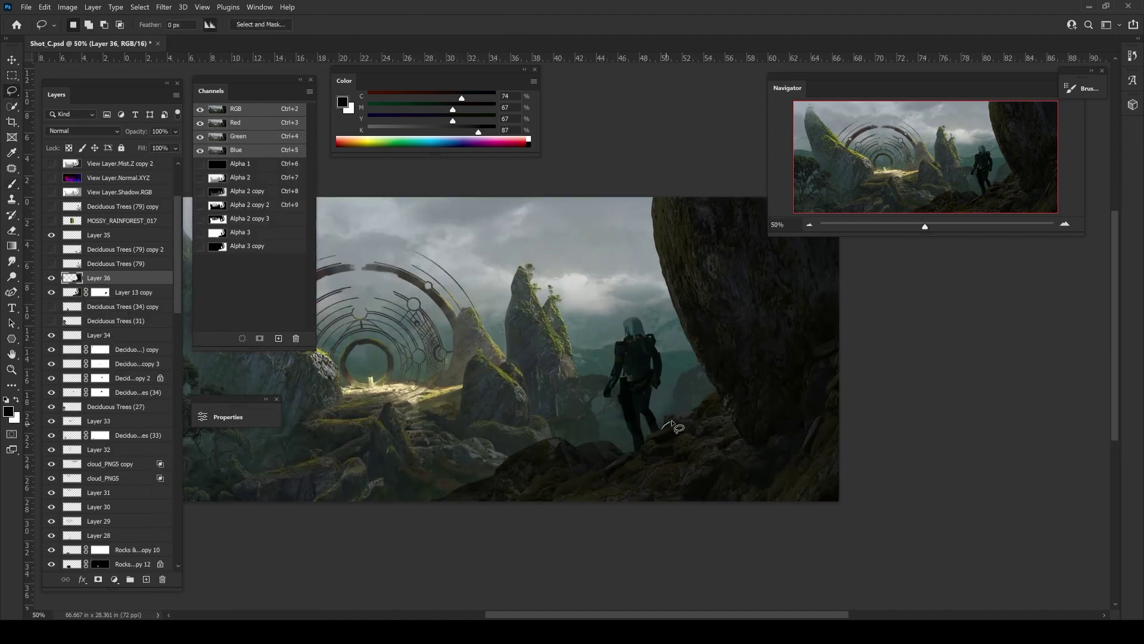
- Repaint the ground near the figure with sampled rock and ground colours, brush 70–100
{"action": "key", "text": "b"}
{"action": "left_click", "coordinate": [676, 421], "text": "alt"}
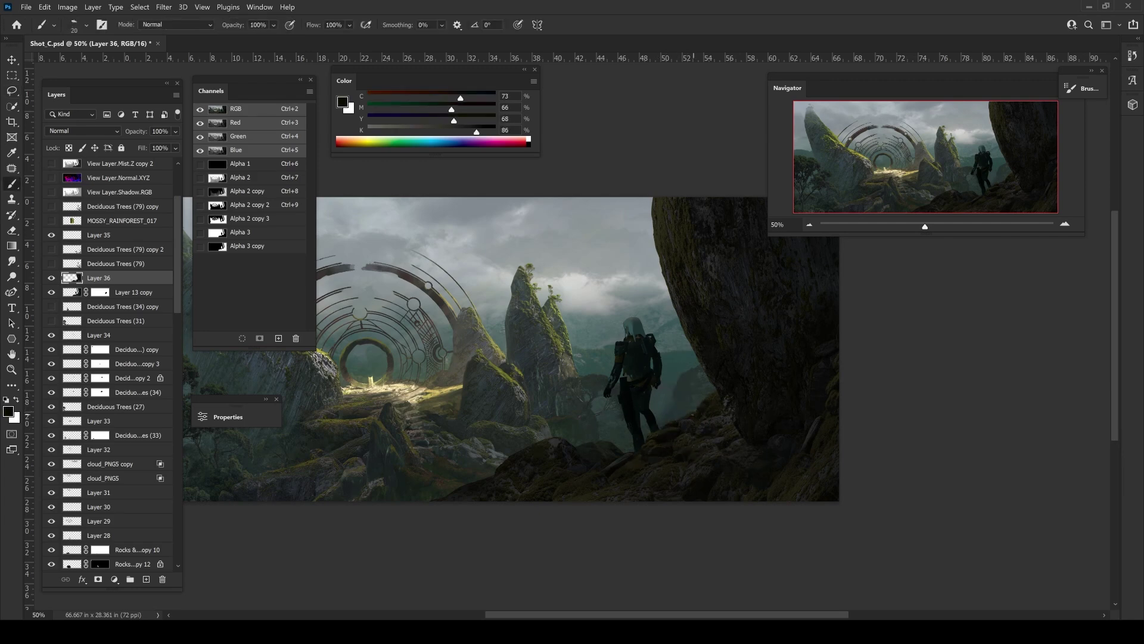
{"action": "left_click", "coordinate": [628, 464], "text": "alt"}
{"action": "key", "text": "bracketright"}
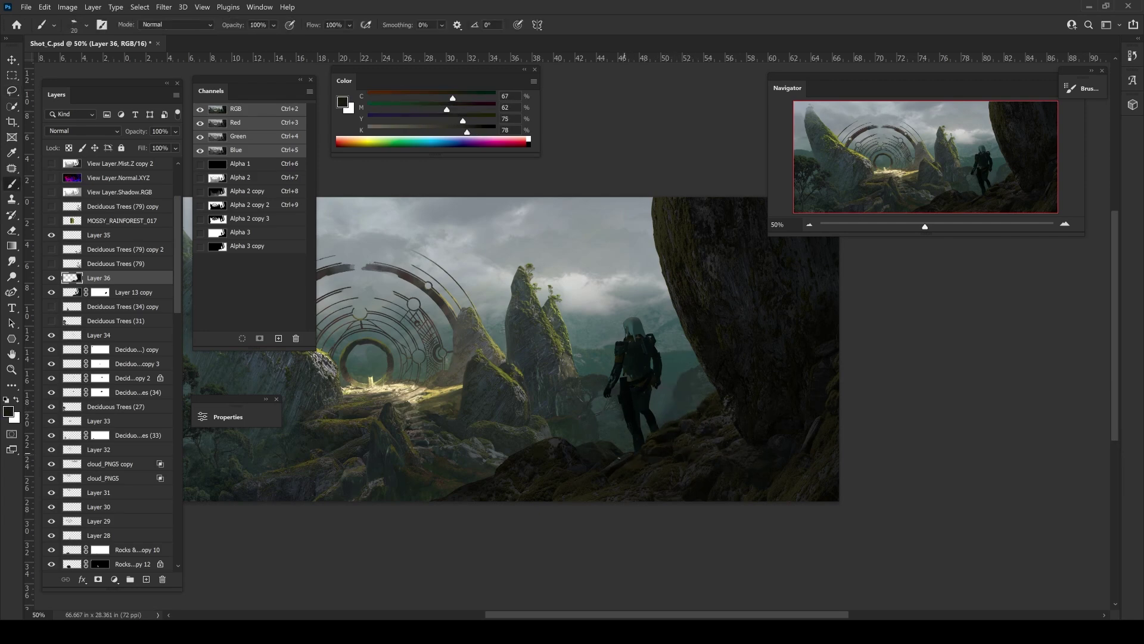
{"action": "key", "text": "ctrl+minus"}
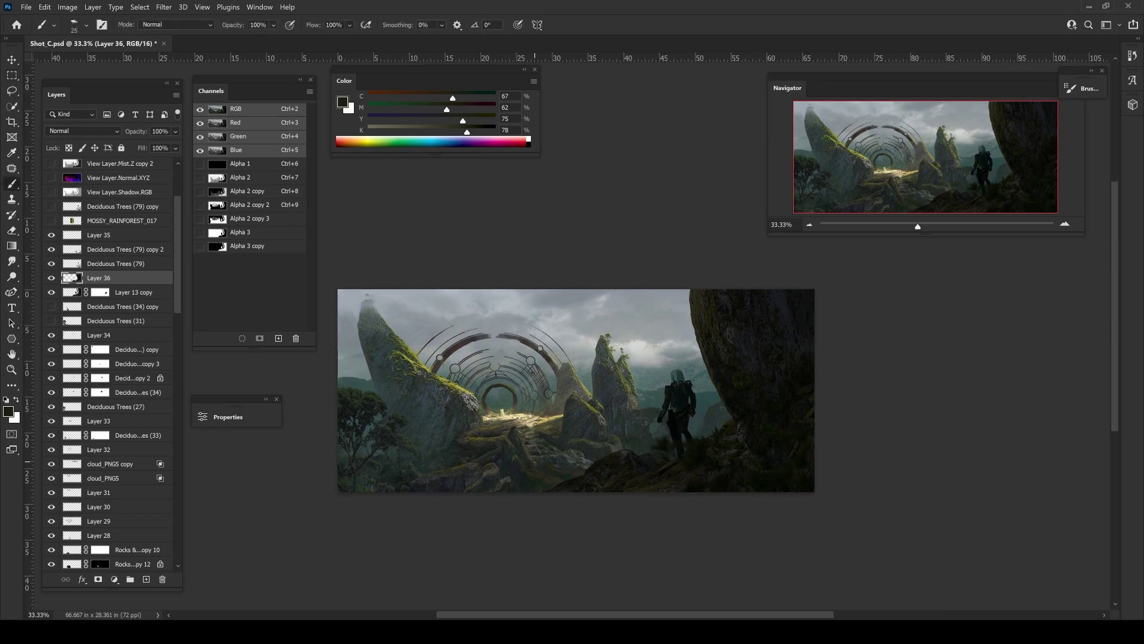
{"action": "key", "text": "ctrl+plus"}
{"action": "key", "text": "bracketright"}
{"action": "key", "text": "bracketright"}
{"action": "key", "text": "bracketright"}
{"action": "left_click", "coordinate": [779, 400], "text": "alt"}
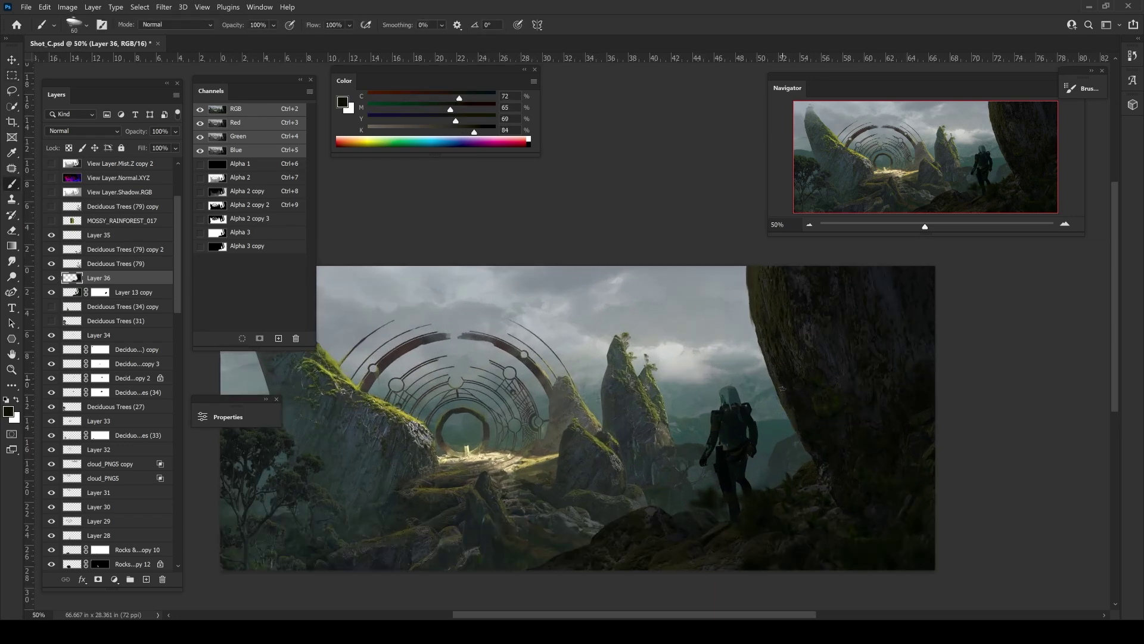
{"action": "left_click", "coordinate": [808, 465], "text": "alt"}
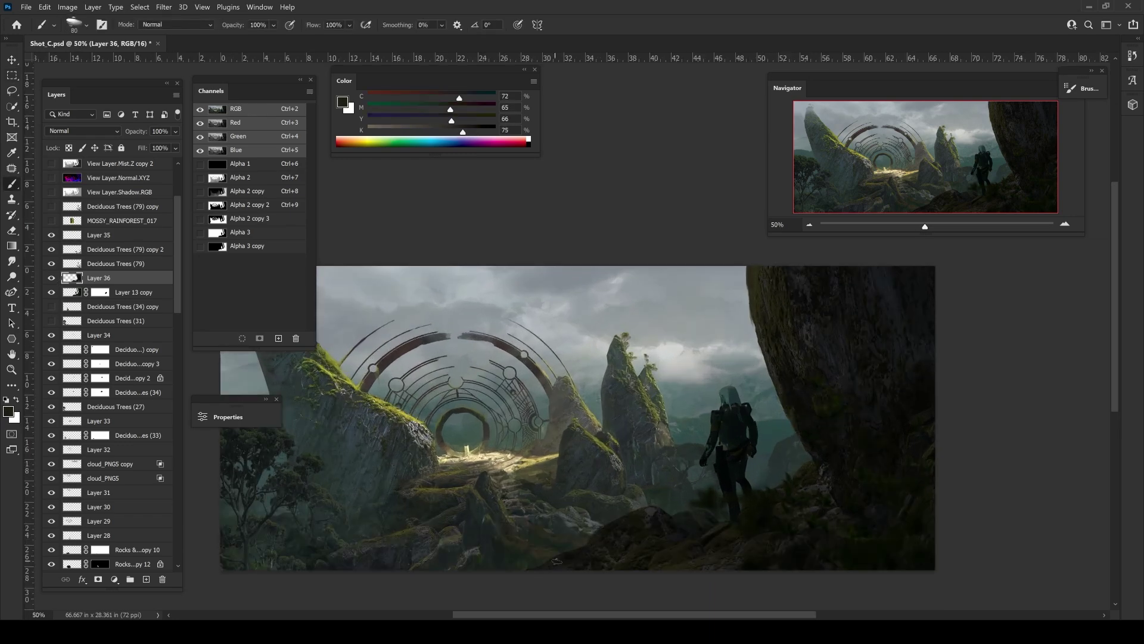
{"action": "key", "text": "bracketright"}
{"action": "key", "text": "bracketright"}
{"action": "left_click", "coordinate": [670, 524], "text": "alt"}
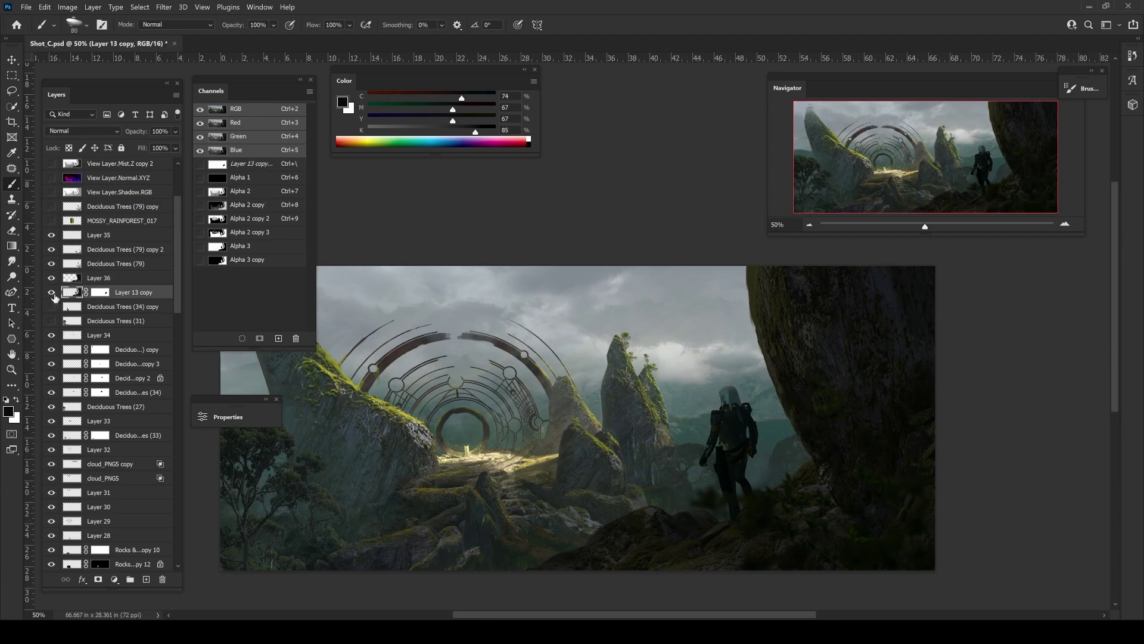
- Hide the Layer 13 copy and add new Layer 37 above Layer 34
{"action": "left_click", "coordinate": [51, 292]}
{"action": "key", "text": "l"}
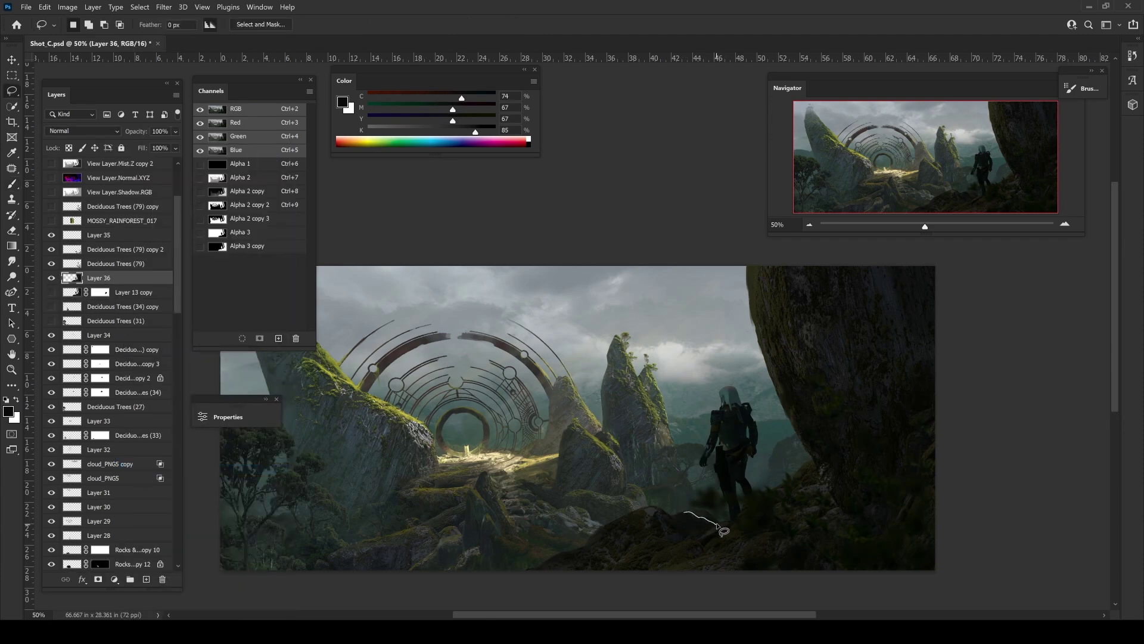
{"action": "key", "text": "alt+bracketleft"}
{"action": "key", "text": "b"}
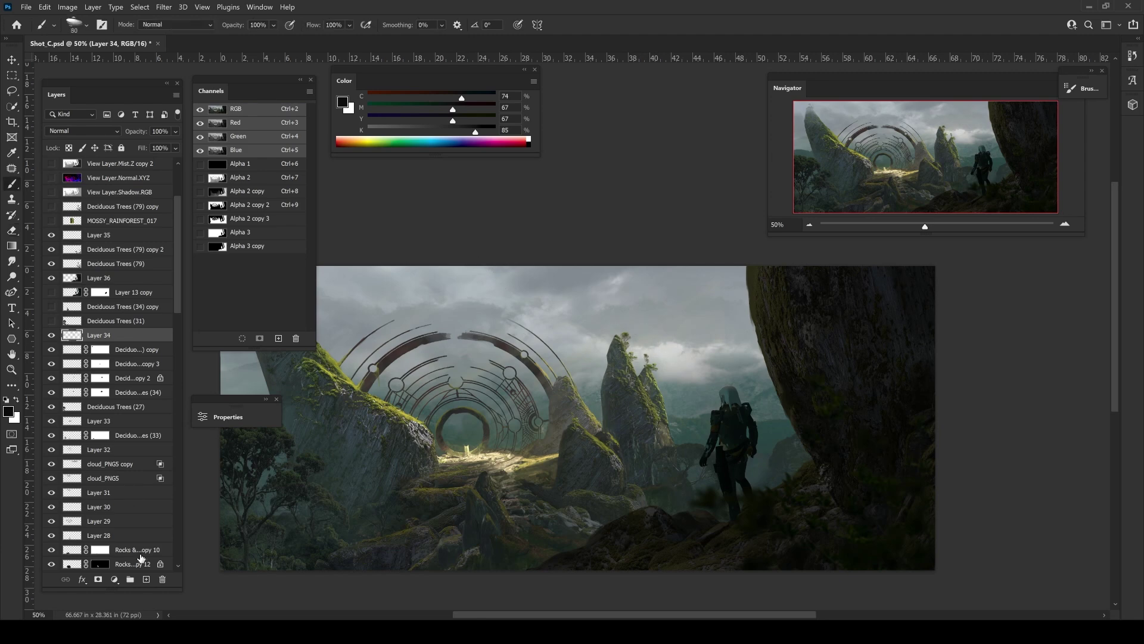
{"action": "key", "text": "ctrl+shift+alt+n"}
- Paint with sampled mossy greens from the rocks at brush size 175
{"action": "left_click", "coordinate": [667, 492], "text": "alt"}
{"action": "key", "text": "bracketright"}
{"action": "key", "text": "bracketright"}
{"action": "key", "text": "bracketright"}
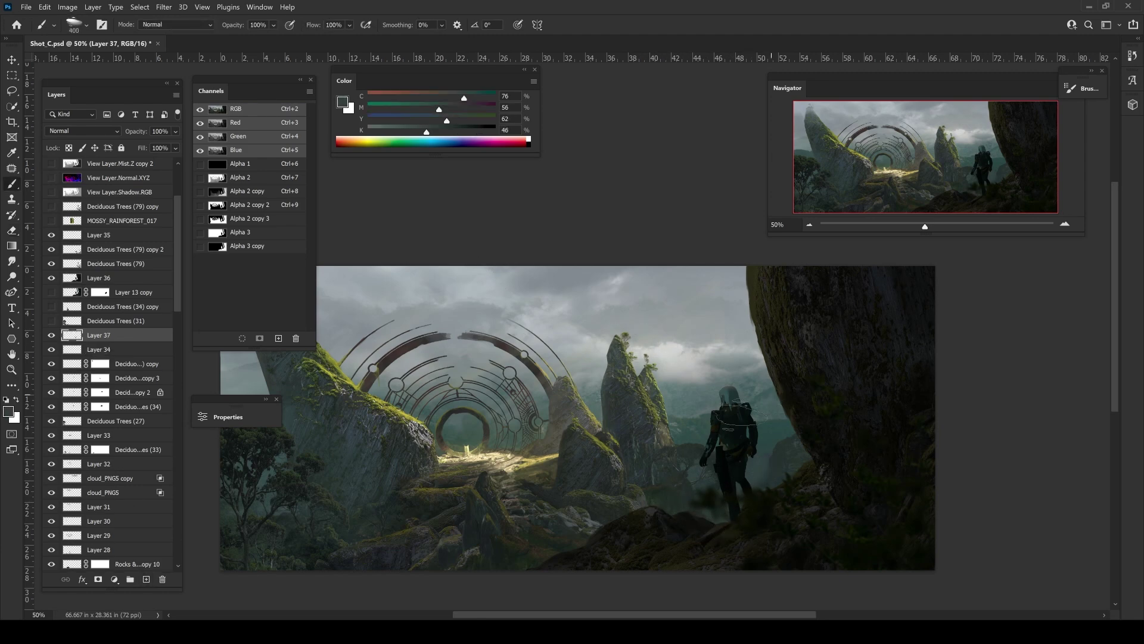
{"action": "key", "text": "bracketleft"}
{"action": "key", "text": "bracketleft"}
{"action": "key", "text": "bracketleft"}
{"action": "left_click", "coordinate": [758, 496], "text": "alt"}
{"action": "left_click_drag", "start_coordinate": [728, 468], "coordinate": [904, 440]}
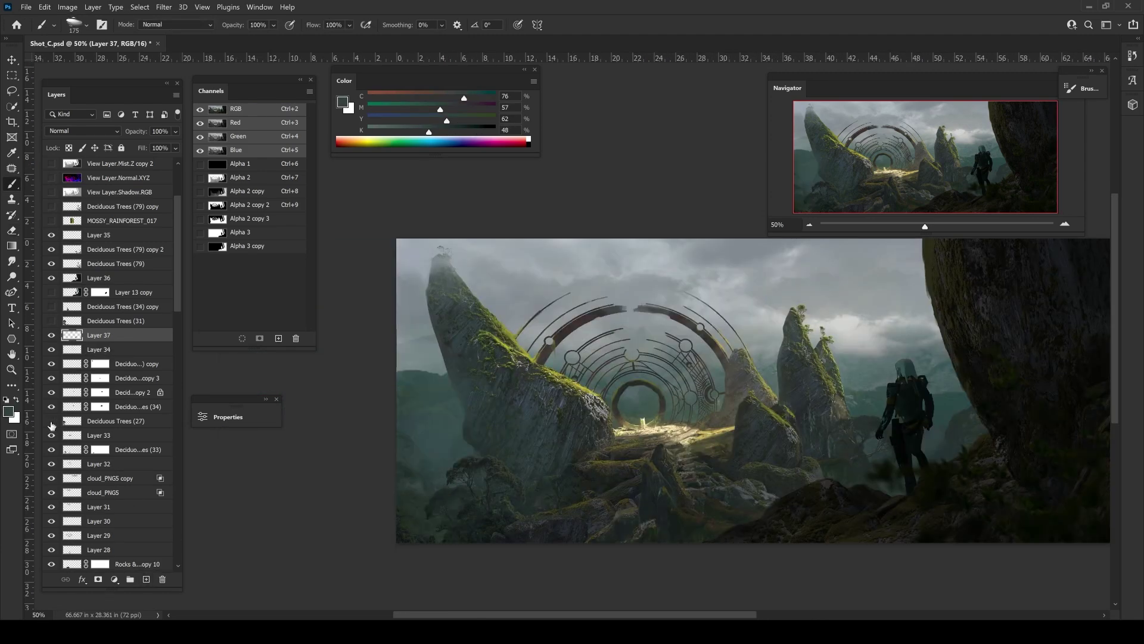
- Show and select Deciduous Trees (27), sampling dark foliage at brush 150, 40% opacity
{"action": "left_click", "coordinate": [52, 421]}
{"action": "left_click", "coordinate": [119, 421]}
{"action": "key", "text": "bracketright"}
{"action": "key", "text": "bracketright"}
{"action": "key", "text": "bracketright"}
{"action": "left_click", "coordinate": [426, 521], "text": "alt"}
{"action": "left_click", "coordinate": [415, 434], "text": "alt"}
{"action": "key", "text": "bracketleft"}
{"action": "key", "text": "bracketleft"}
{"action": "key", "text": "bracketleft"}
{"action": "key", "text": "4"}
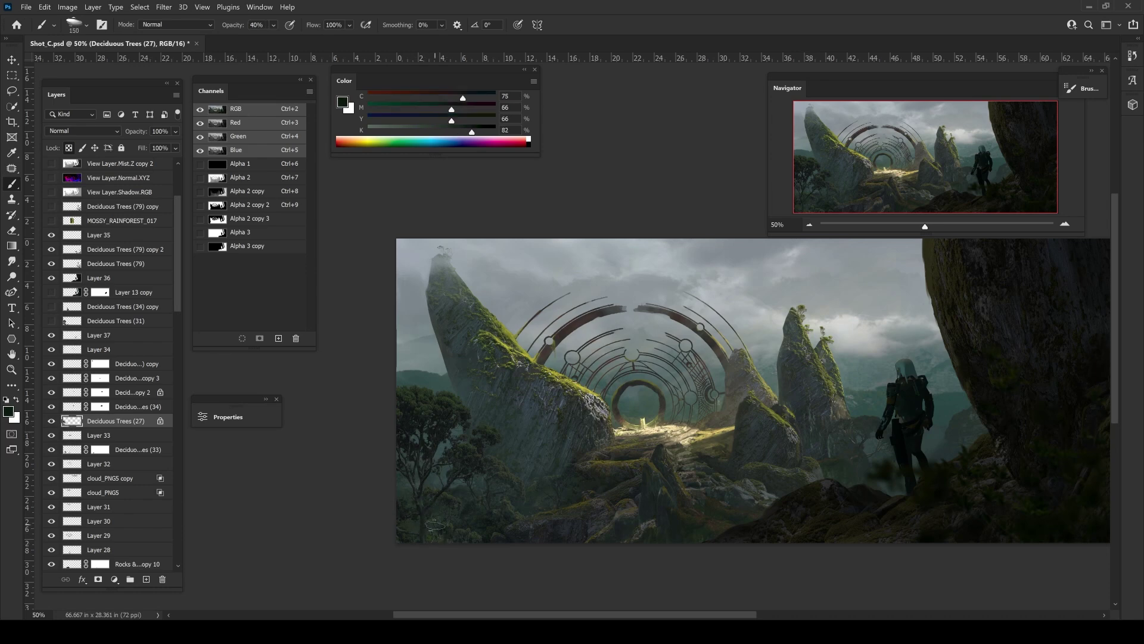
- Duplicate Deciduous Trees (27) and shift the copy to the right
{"action": "key", "text": "ctrl+j"}
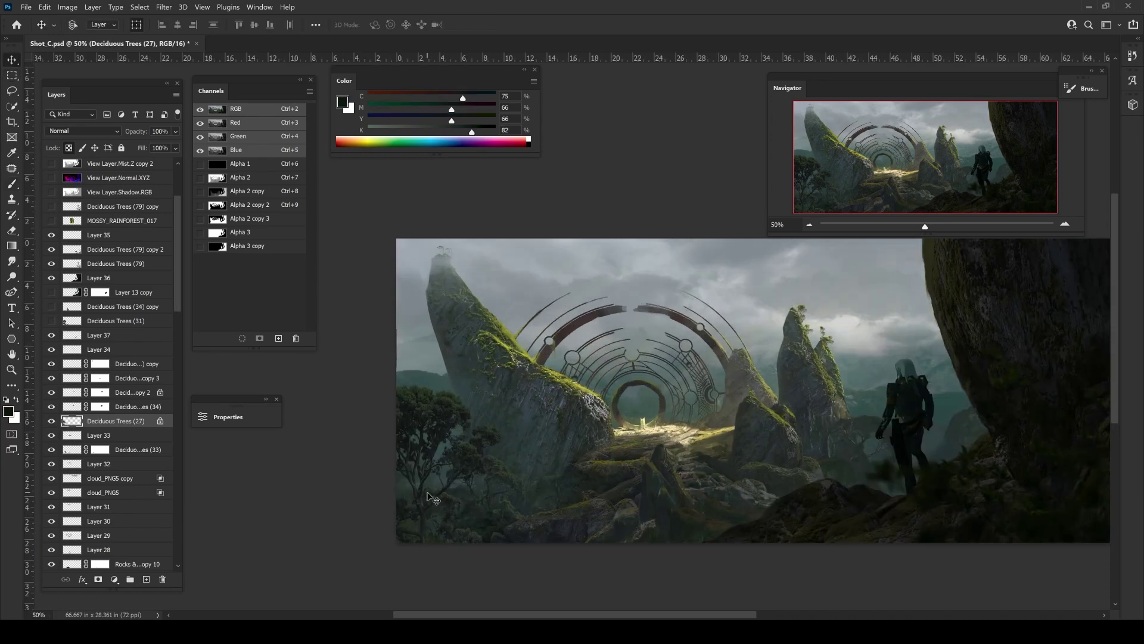
{"action": "key", "text": "v"}
{"action": "key", "text": "ctrl+minus"}
{"action": "left_click_drag", "start_coordinate": [567, 460], "coordinate": [640, 460]}
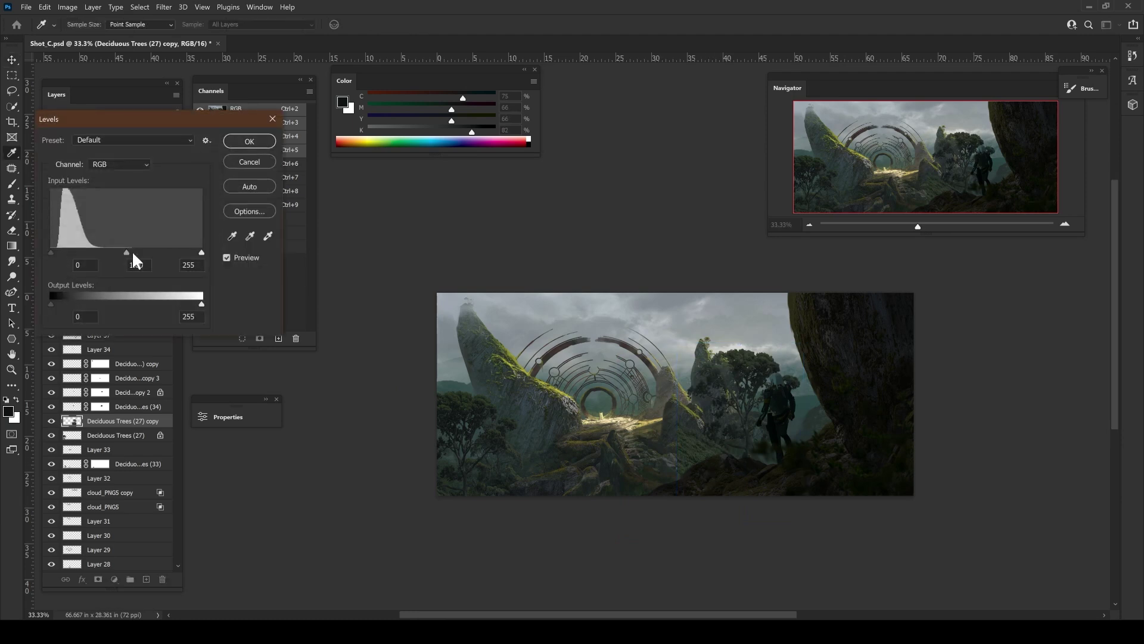
- Move the tree copy up the layer stack and slide it over the right side
{"action": "mouse_move", "coordinate": [119, 421]}
{"action": "left_mouse_down"}
{"action": "mouse_move", "coordinate": [88, 351]}
{"action": "mouse_move", "coordinate": [88, 278]}
{"action": "left_mouse_up"}
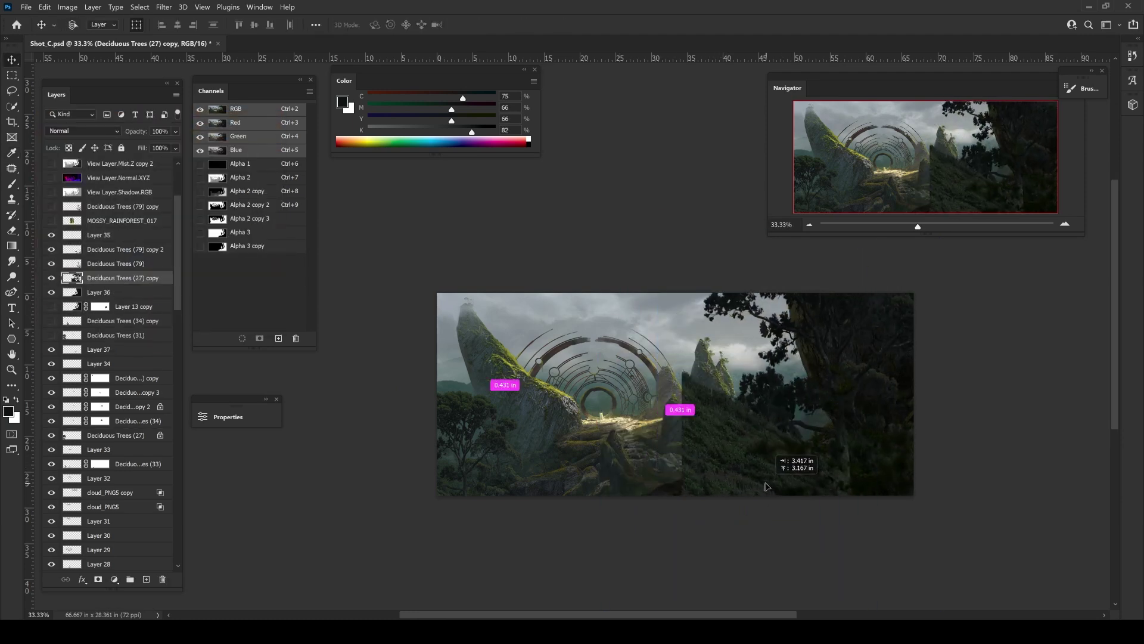
{"action": "key", "text": "e"}
{"action": "key", "text": "v"}
{"action": "mouse_move", "coordinate": [733, 516]}
{"action": "left_mouse_down"}
{"action": "mouse_move", "coordinate": [790, 539]}
{"action": "mouse_move", "coordinate": [780, 507]}
{"action": "left_mouse_up"}
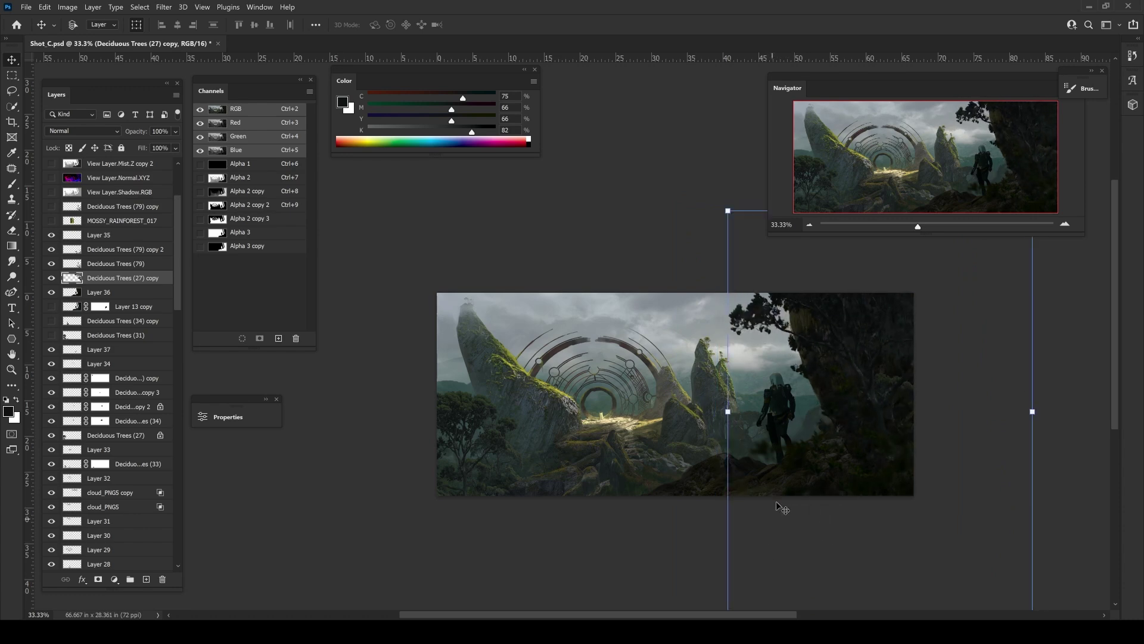
{"action": "key", "text": "l"}
{"action": "left_click_drag", "start_coordinate": [815, 394], "coordinate": [793, 406]}
- Free-transform the tree copy to about 122%, rotating and skewing its bottom edge
{"action": "key", "text": "ctrl+t"}
{"action": "key", "text": "ctrl+minus"}
{"action": "left_click_drag", "start_coordinate": [631, 251], "coordinate": [618, 235]}
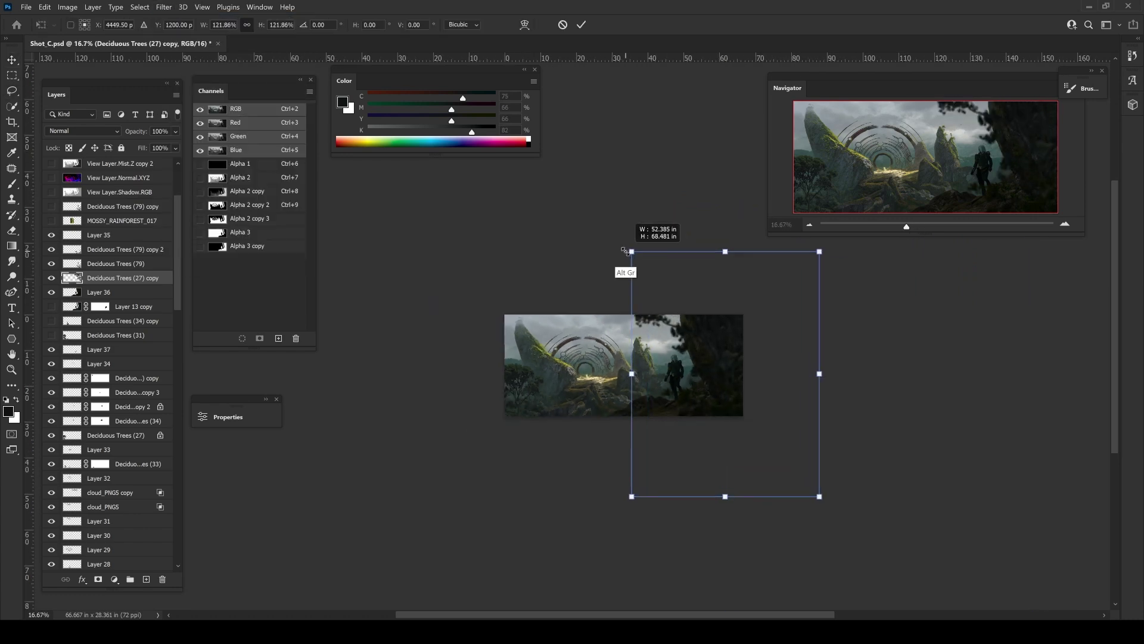
{"action": "key", "text": "ctrl+z"}
{"action": "key", "text": "ctrl+plus"}
{"action": "key", "text": "ctrl+plus"}
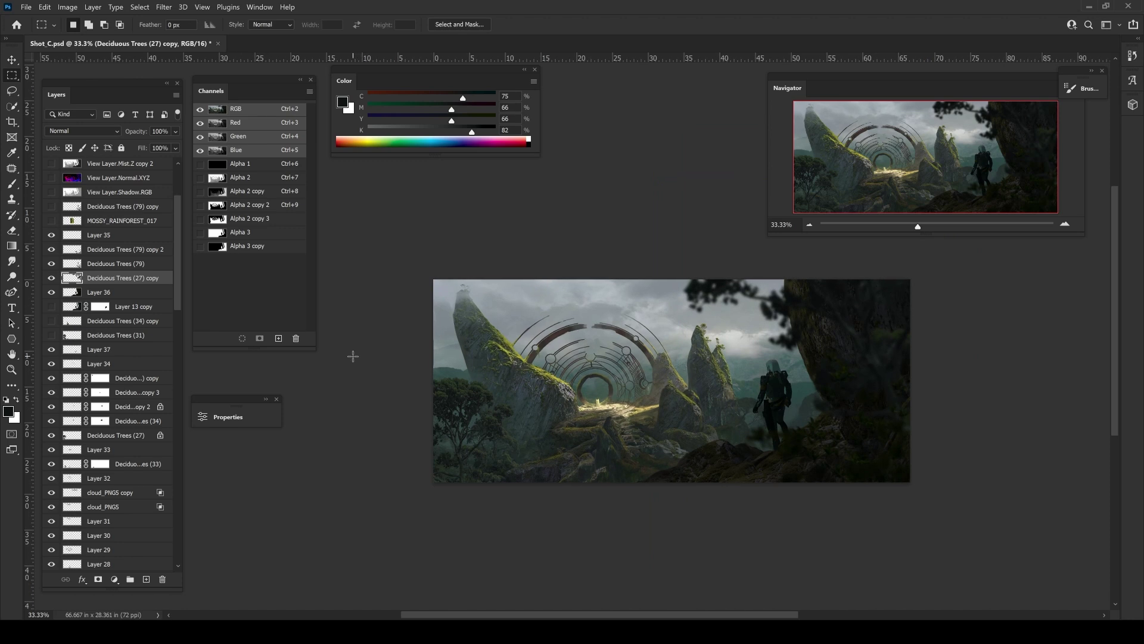
{"action": "key", "text": "ctrl+minus"}
{"action": "left_click_drag", "start_coordinate": [815, 570], "coordinate": [836, 590]}
{"action": "key", "text": "Return"}
- Move Layer 35 below Layer 36 and delete the Deciduous Trees (27) copy
{"action": "left_click_drag", "start_coordinate": [120, 235], "coordinate": [119, 298]}
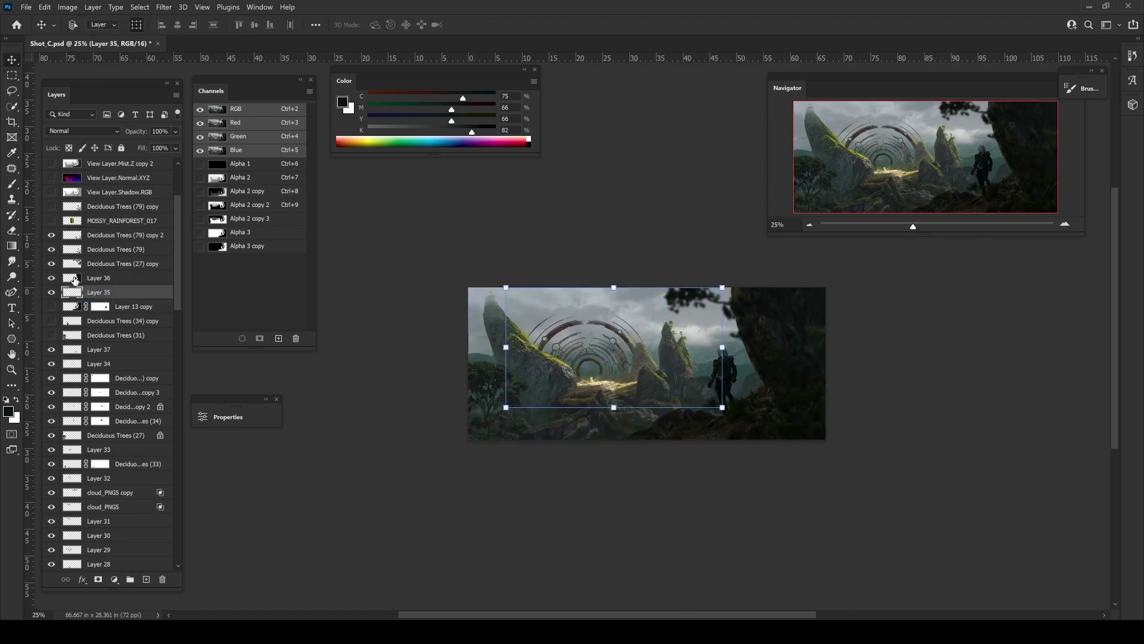
{"action": "left_click", "coordinate": [66, 267]}
{"action": "key", "text": "Delete"}
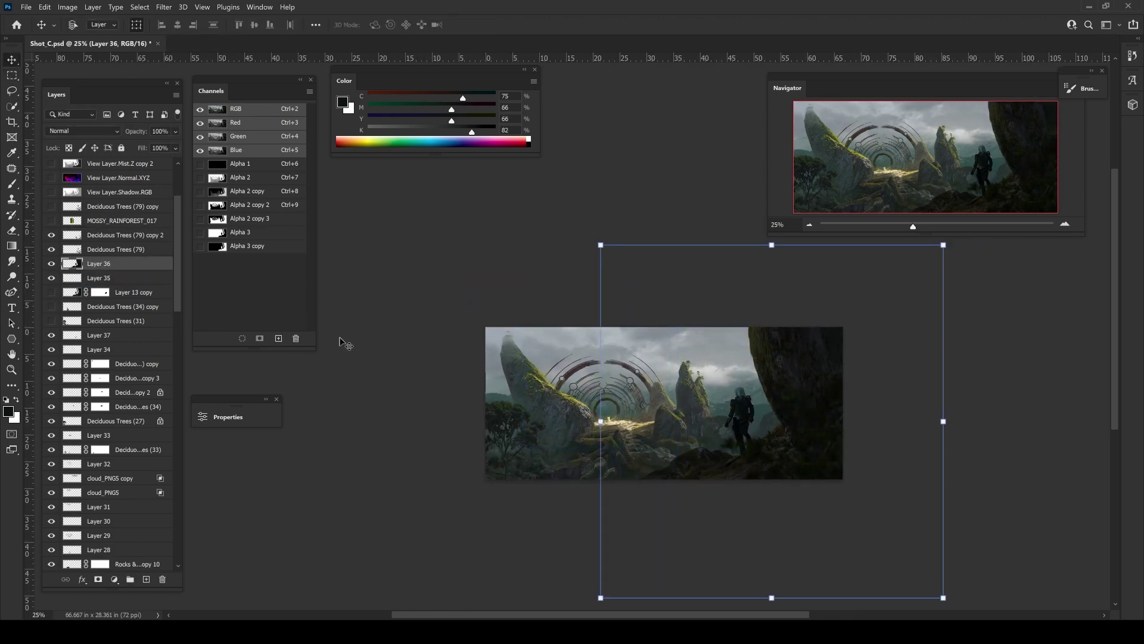
{"action": "key", "text": "m"}
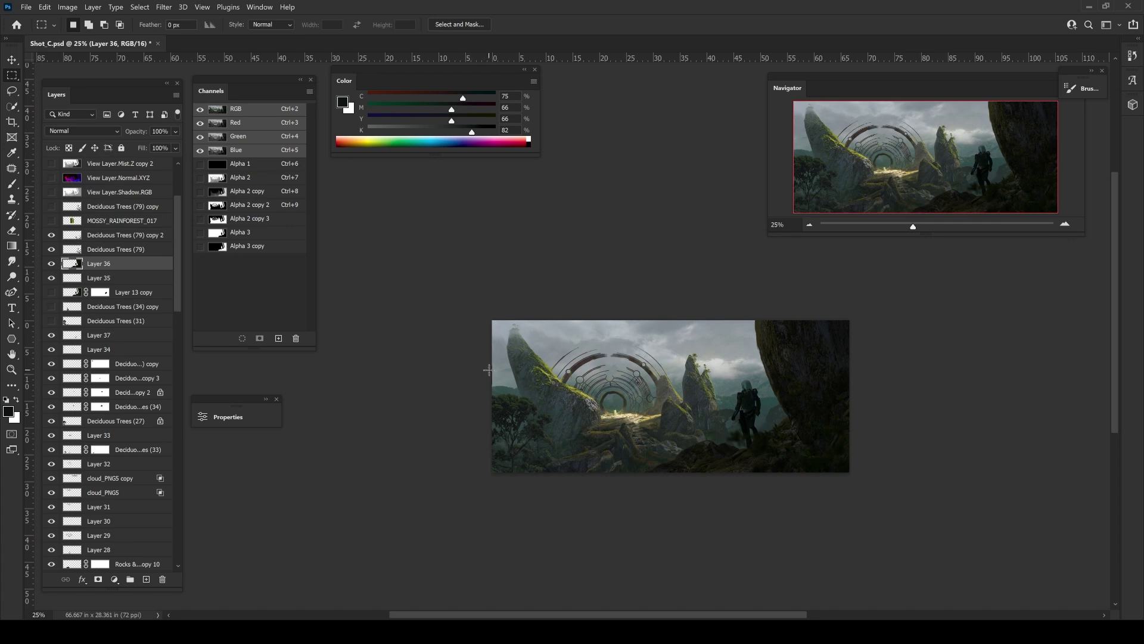
{"action": "scroll", "coordinate": [495, 394], "scroll_direction": "up", "scroll_amount": 1}
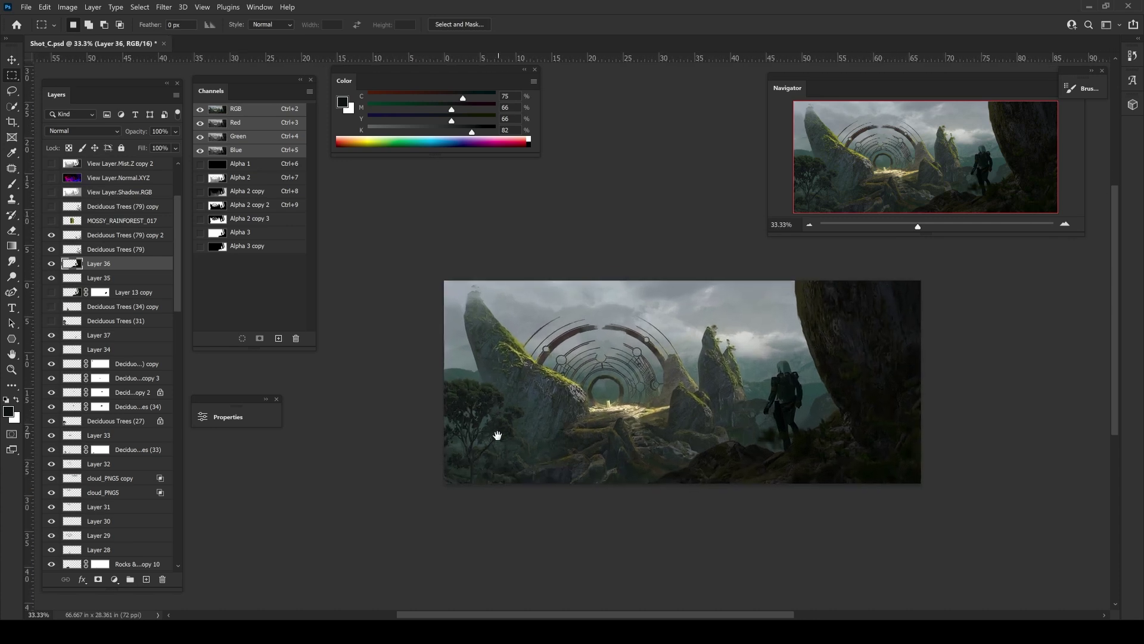
{"action": "scroll", "coordinate": [495, 394], "scroll_direction": "up", "scroll_amount": 2}
- Paint the rocks on Layer 37 at full opacity with sampled dark olive, yellow and near-black
{"action": "key", "text": "b"}
{"action": "left_click", "coordinate": [58, 335]}
{"action": "left_click", "coordinate": [536, 507], "text": "alt"}
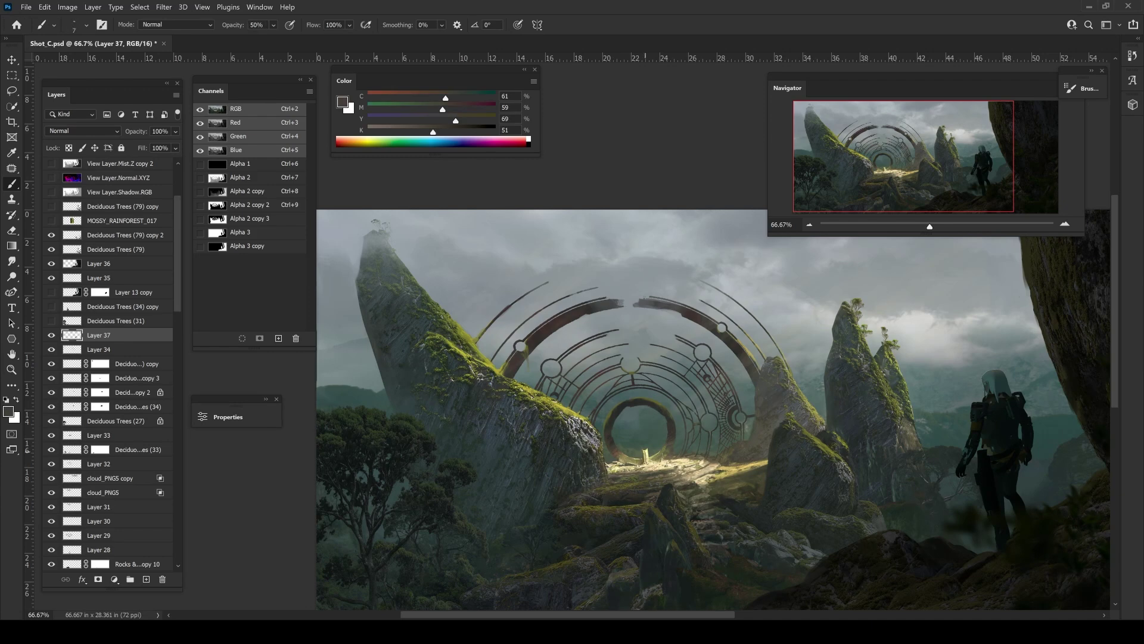
{"action": "key", "text": "0"}
{"action": "left_click", "coordinate": [646, 462], "text": "alt"}
{"action": "left_click_drag", "start_coordinate": [651, 418], "coordinate": [652, 453]}
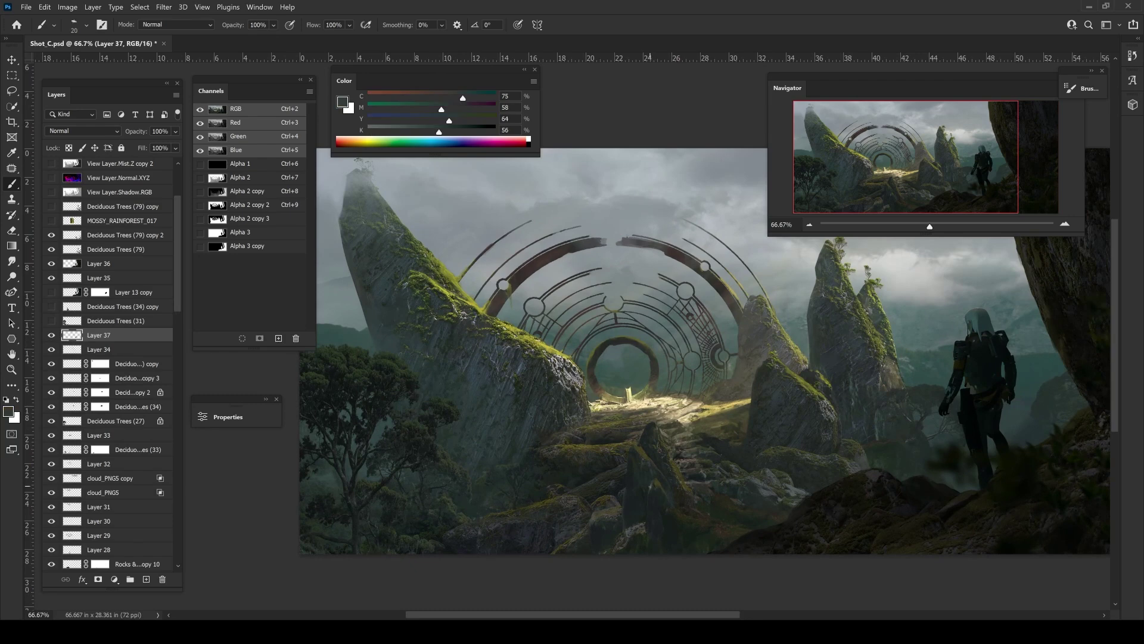
{"action": "left_click", "coordinate": [651, 491], "text": "alt"}
{"action": "key", "text": "bracketleft"}
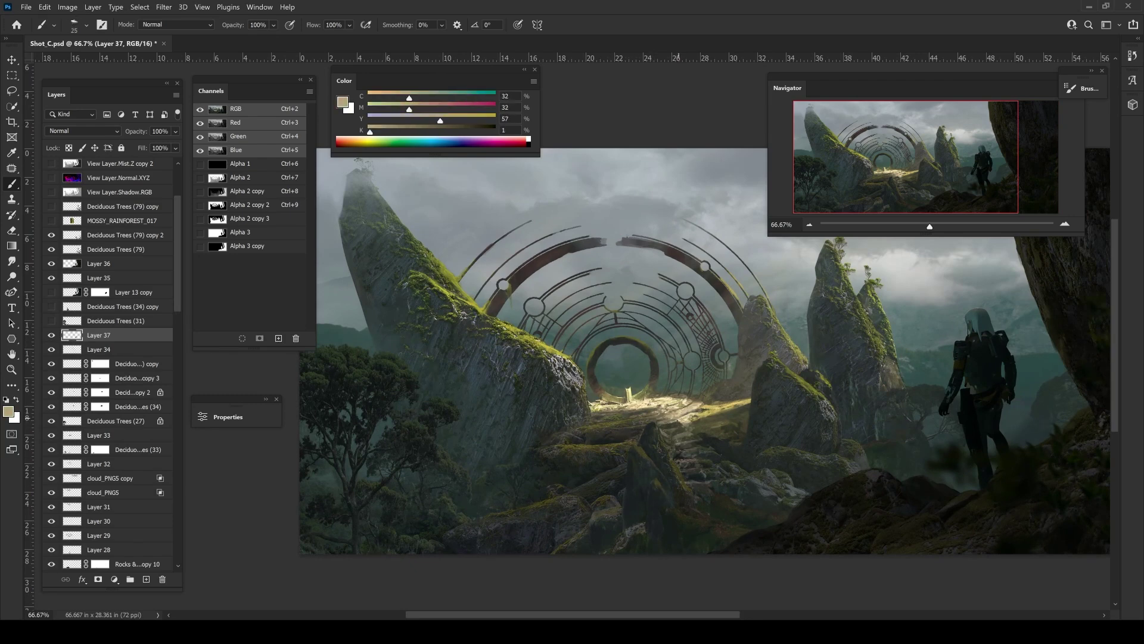
- Add lighter olive and darker shadow touches, then save Shot C.psd
{"action": "left_click", "coordinate": [667, 421], "text": "alt"}
{"action": "key", "text": "bracketleft"}
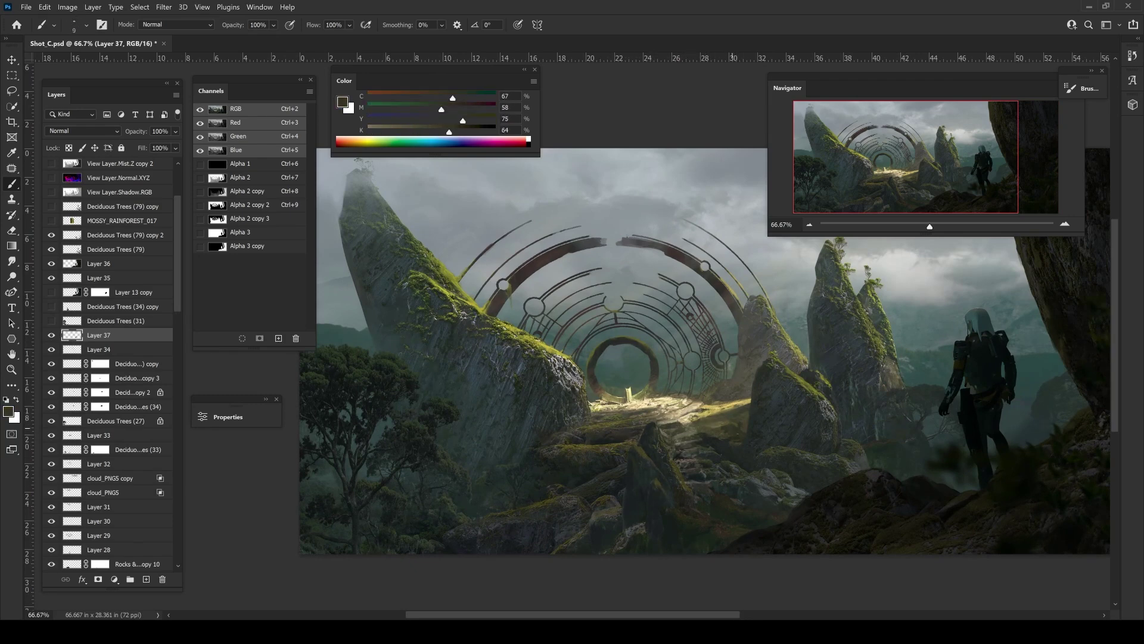
{"action": "key", "text": "bracketright"}
{"action": "key", "text": "bracketright"}
{"action": "key", "text": "bracketright"}
{"action": "left_click", "coordinate": [742, 505], "text": "alt"}
{"action": "key", "text": "ctrl+minus"}
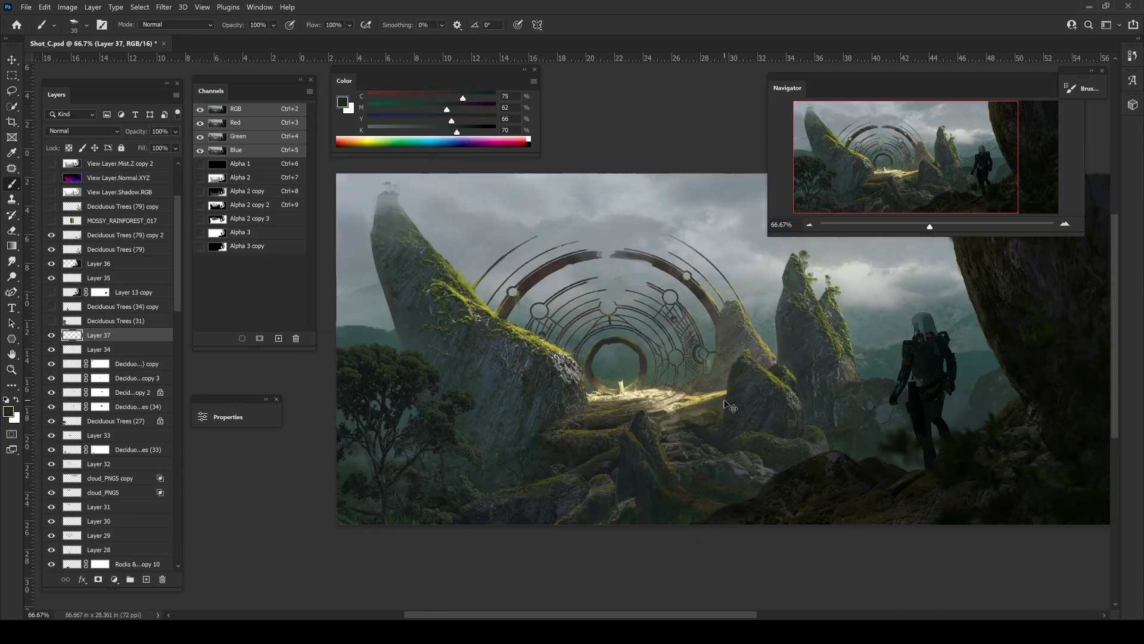
{"action": "key", "text": "ctrl+minus"}
{"action": "key", "text": "ctrl+s"}
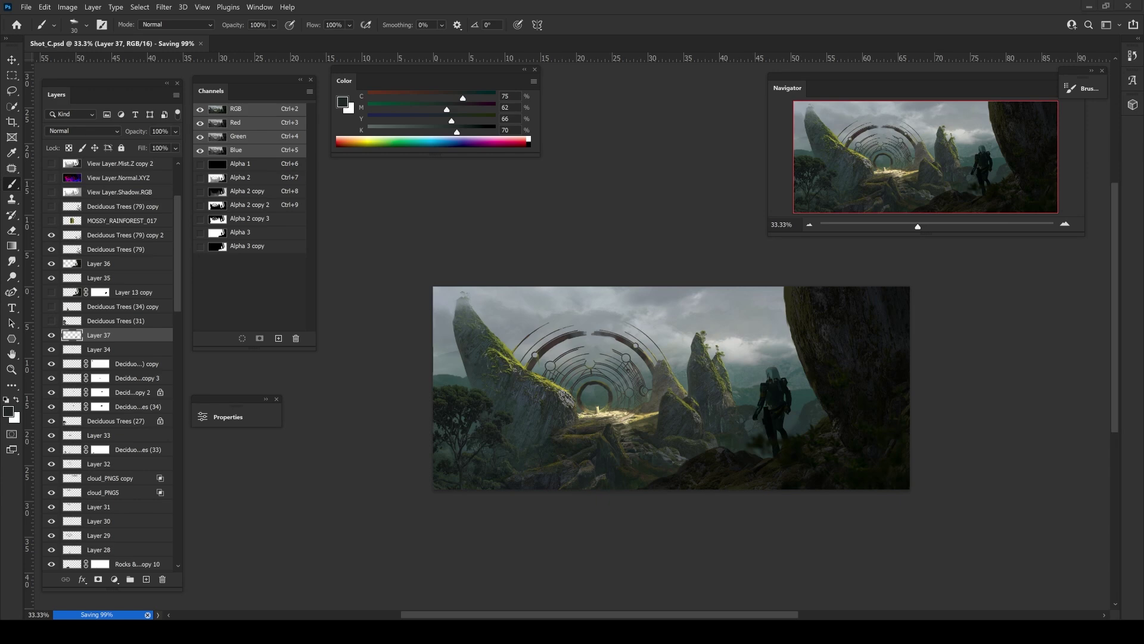
- Paste MISTY_MOUNTAINS_80, try Overlay and other blend modes, scale it, then delete it
{"action": "key", "text": "ctrl+v"}
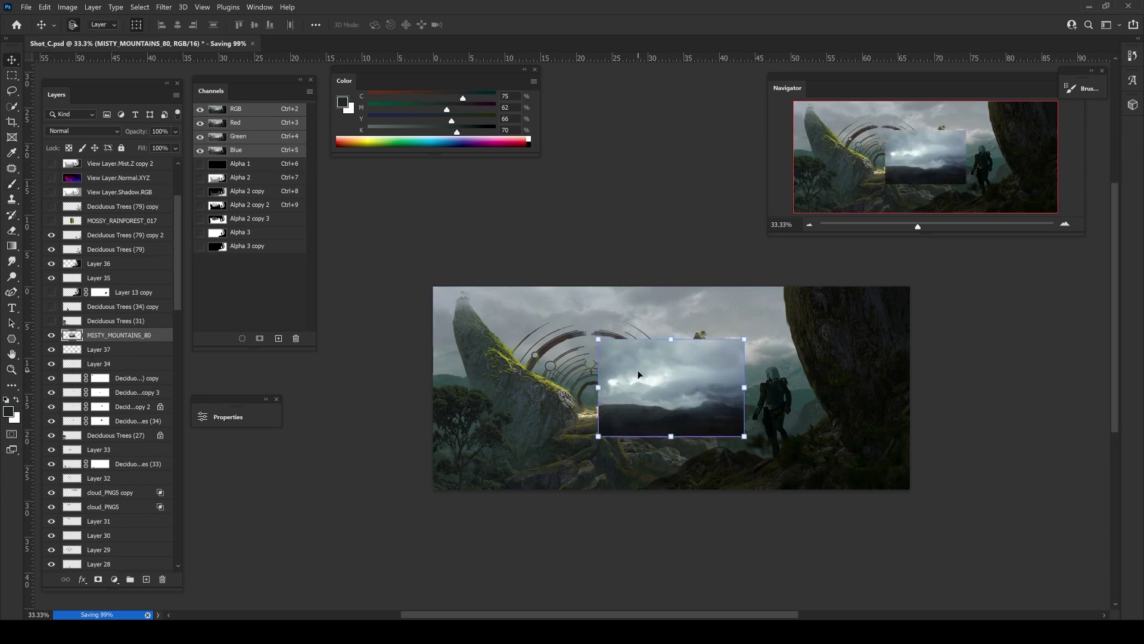
{"action": "key", "text": "shift+alt+o"}
{"action": "key", "text": "shift+plus"}
{"action": "key", "text": "shift+plus"}
{"action": "key", "text": "shift+plus"}
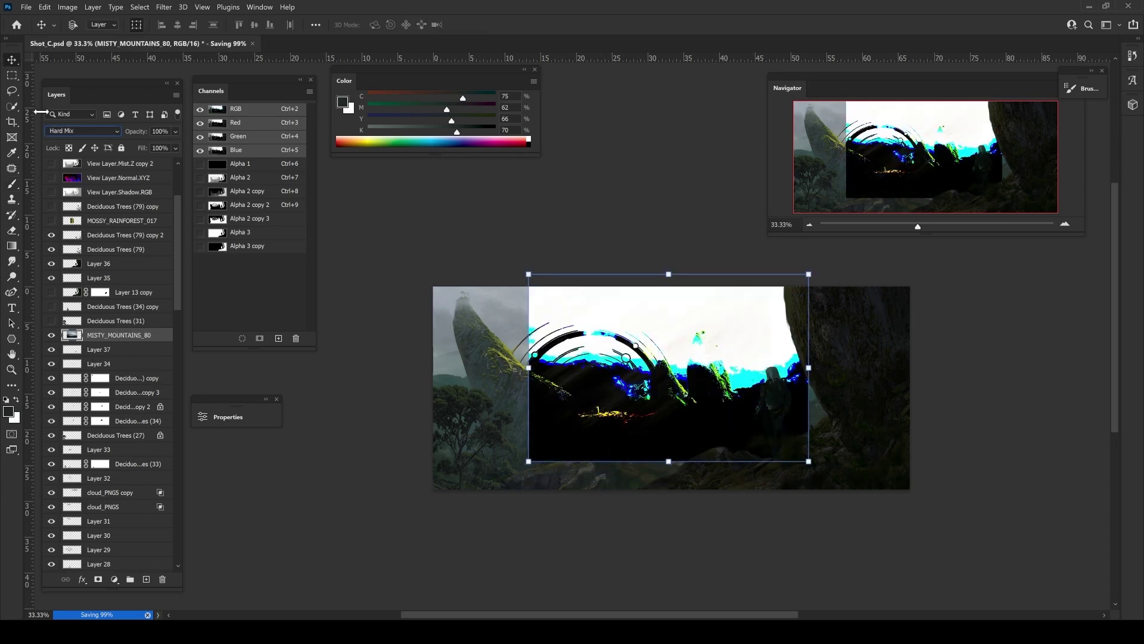
{"action": "key", "text": "shift+plus"}
{"action": "key", "text": "shift+plus"}
{"action": "key", "text": "shift+plus"}
{"action": "key", "text": "shift+plus"}
{"action": "key", "text": "shift+plus"}
{"action": "key", "text": "shift+plus"}
{"action": "left_click_drag", "start_coordinate": [528, 461], "coordinate": [432, 526]}
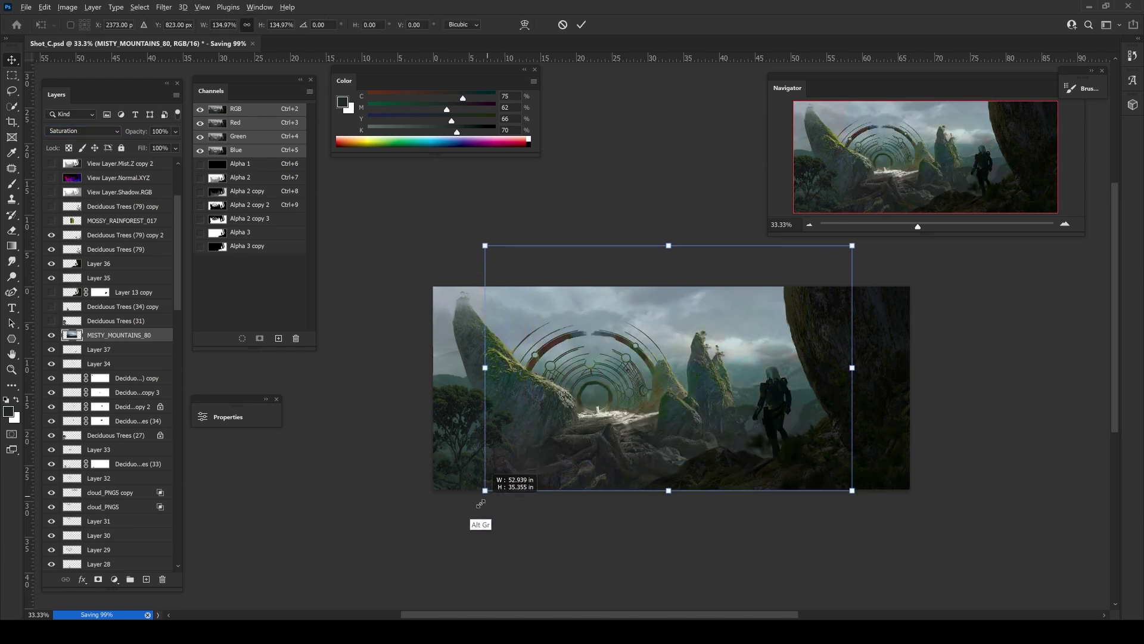
{"action": "key", "text": "Escape"}
{"action": "key", "text": "Delete"}
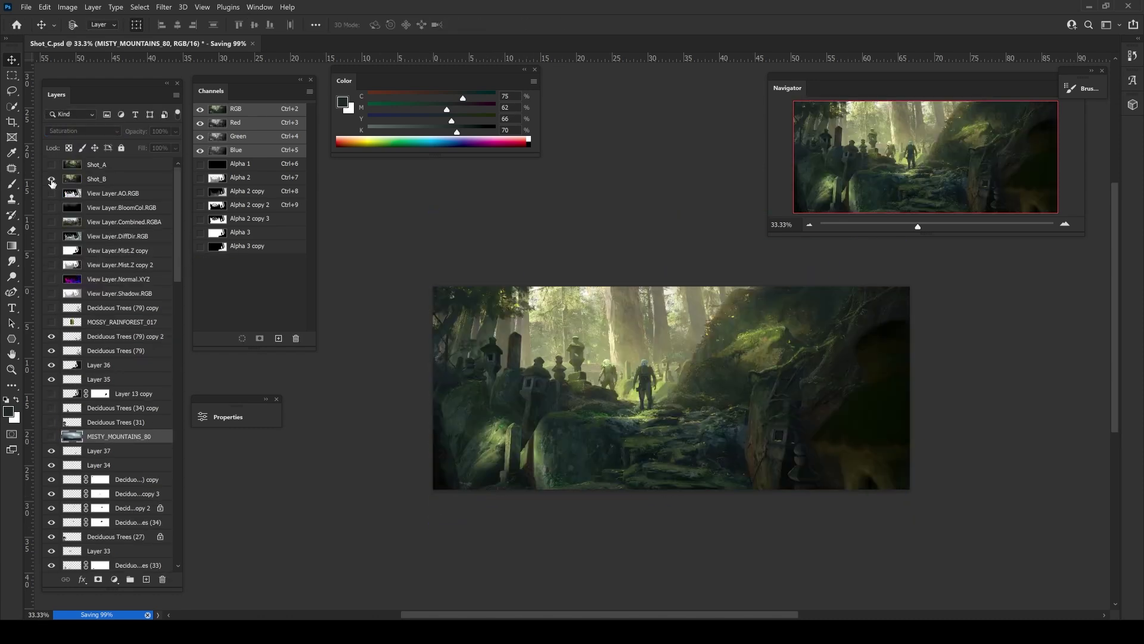
- Paste the five cloud layers above Layer 37 and hide them all
{"action": "key", "text": "m"}
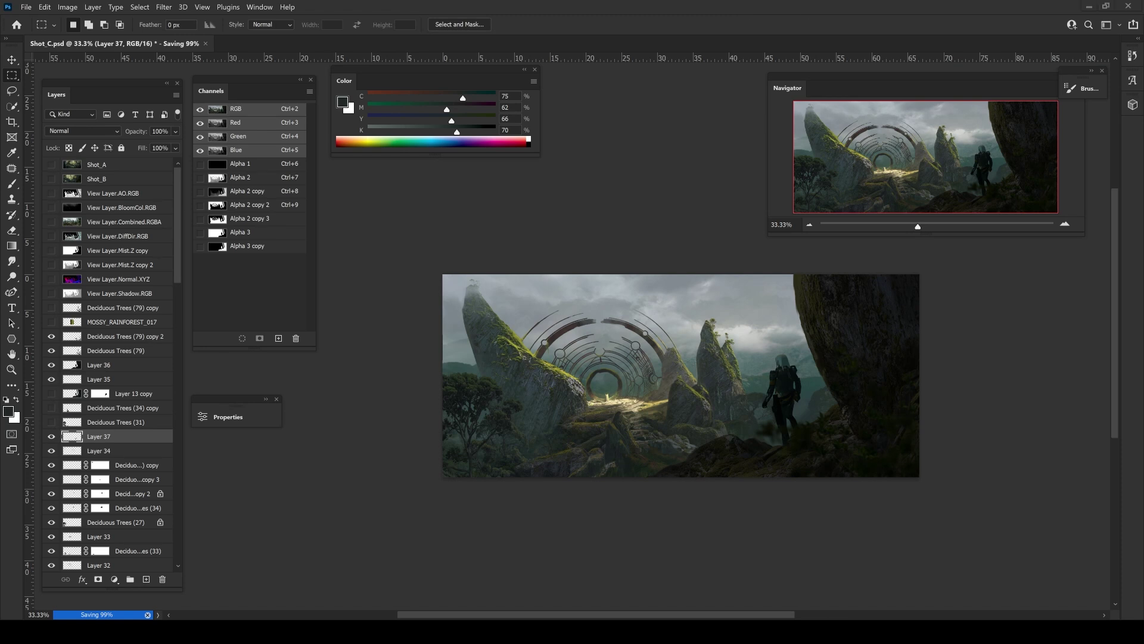
{"action": "key", "text": "ctrl+v"}
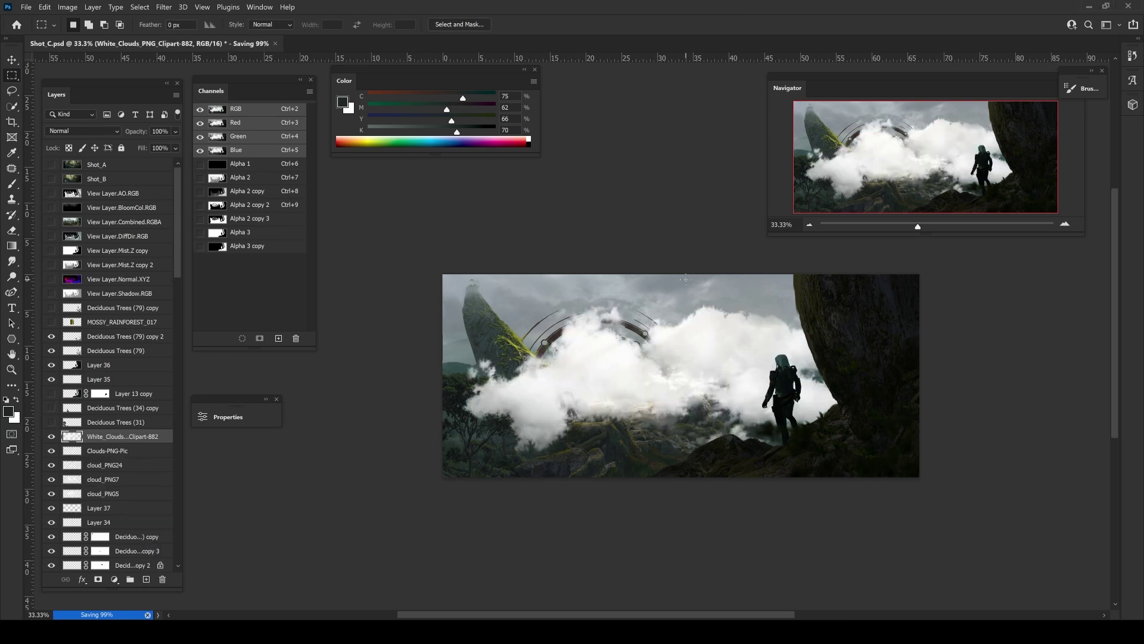
{"action": "left_click_drag", "start_coordinate": [51, 436], "coordinate": [51, 494]}
- On Layer 37, paint the path rocks with sampled olive, path and shadow tones
{"action": "key", "text": "ctrl+plus"}
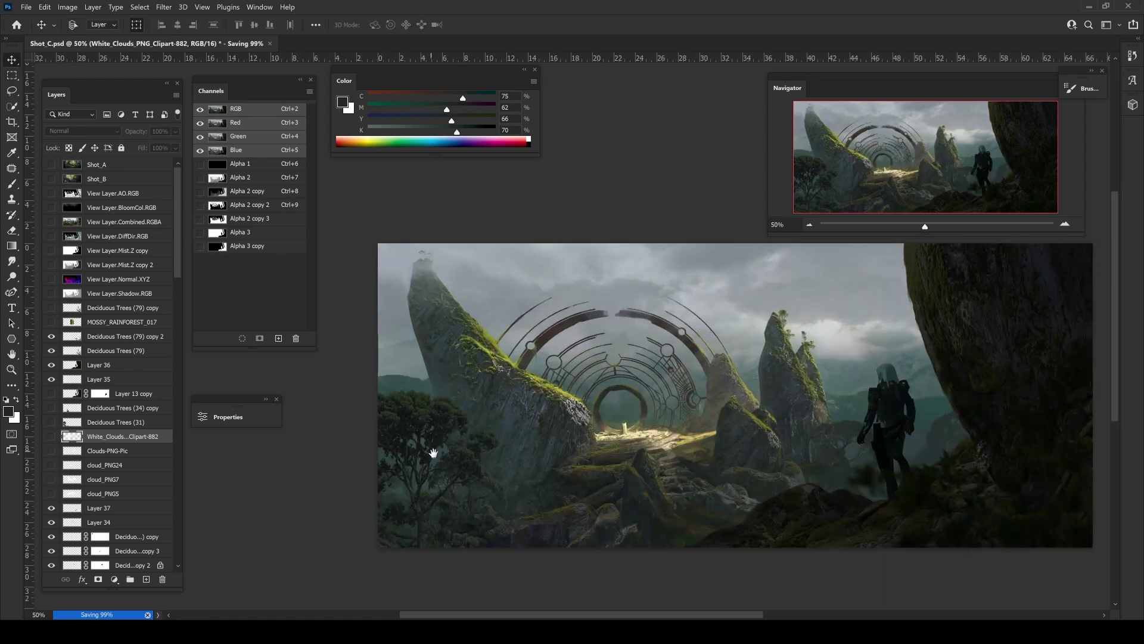
{"action": "key", "text": "b"}
{"action": "left_click", "coordinate": [89, 507]}
{"action": "key", "text": "bracketright"}
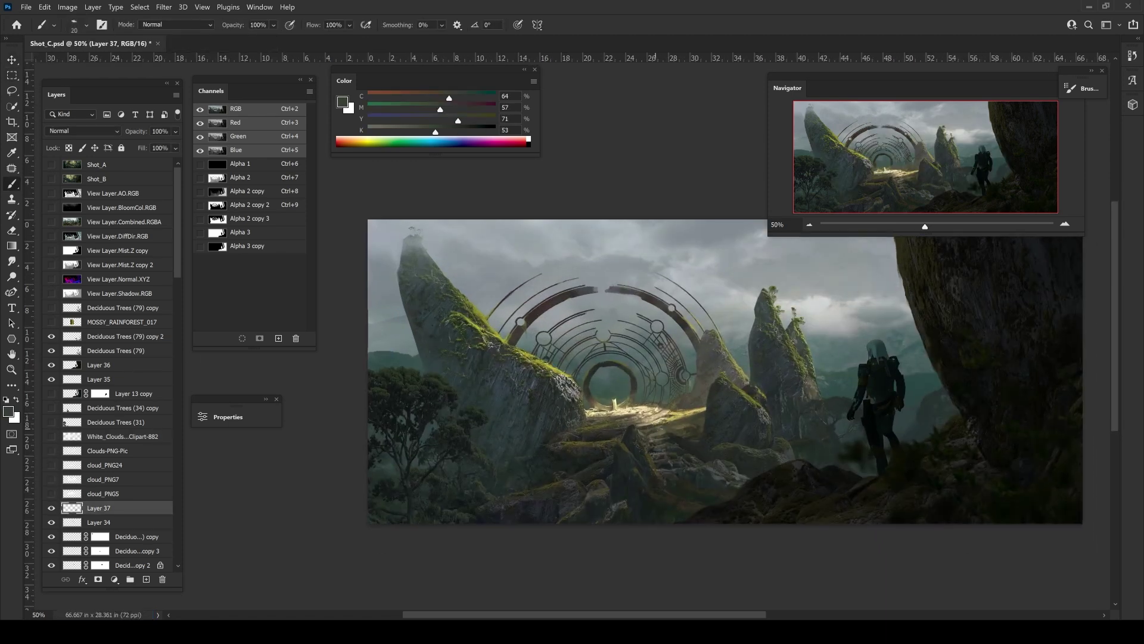
{"action": "left_click", "coordinate": [669, 441], "text": "alt"}
{"action": "left_click", "coordinate": [654, 429], "text": "alt"}
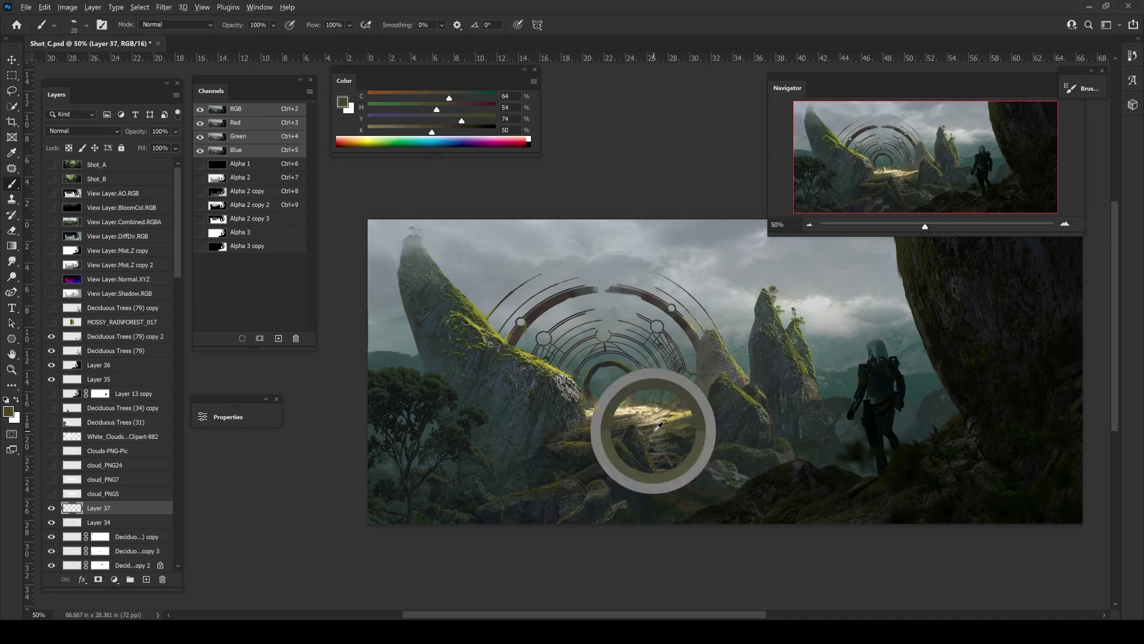
{"action": "key", "text": "bracketleft"}
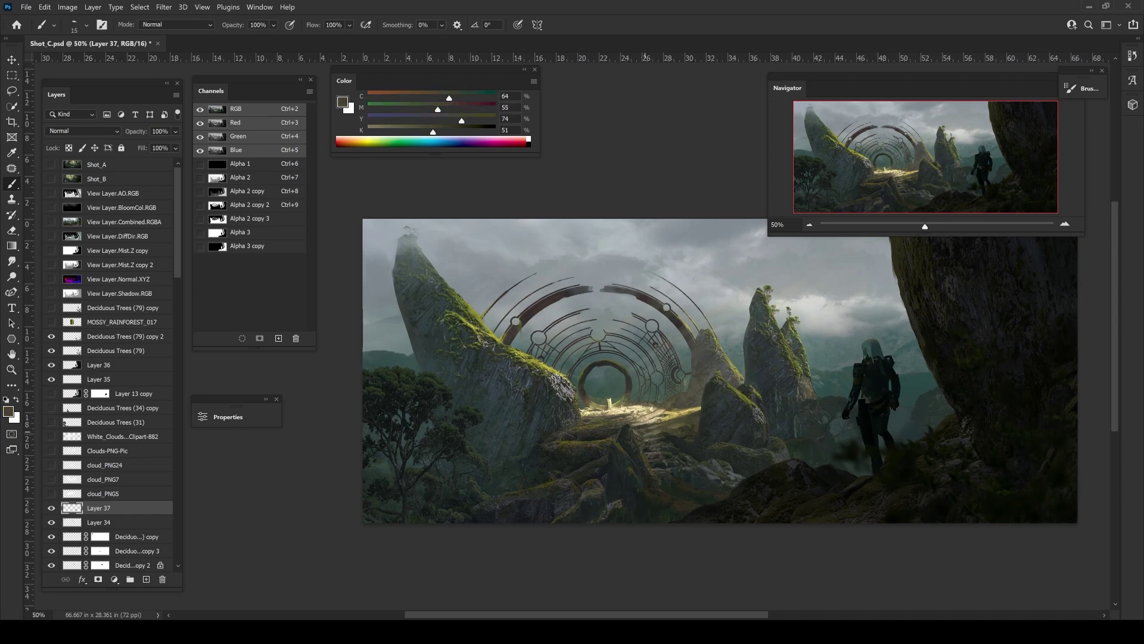
{"action": "left_click", "coordinate": [646, 439], "text": "alt"}
{"action": "left_click", "coordinate": [667, 434], "text": "alt"}
{"action": "key", "text": "bracketright"}
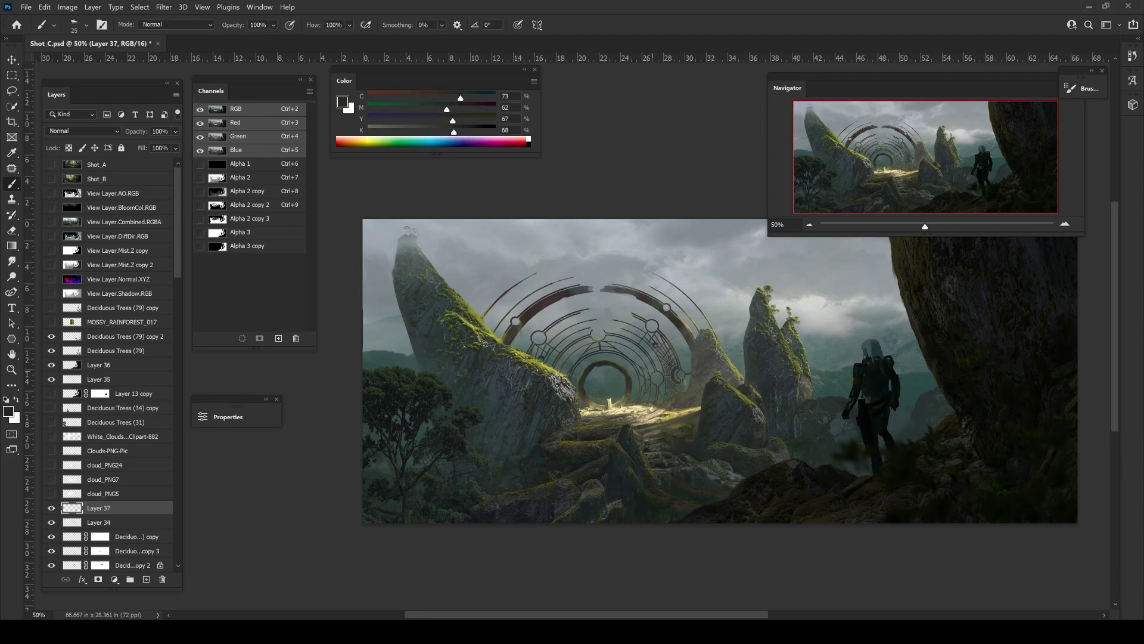
{"action": "left_click", "coordinate": [691, 472], "text": "alt"}
{"action": "key", "text": "bracketright"}
{"action": "key", "text": "bracketright"}
{"action": "scroll", "coordinate": [692, 472], "scroll_direction": "down", "scroll_amount": 1}
{"action": "scroll", "coordinate": [691, 472], "scroll_direction": "up", "scroll_amount": 2}
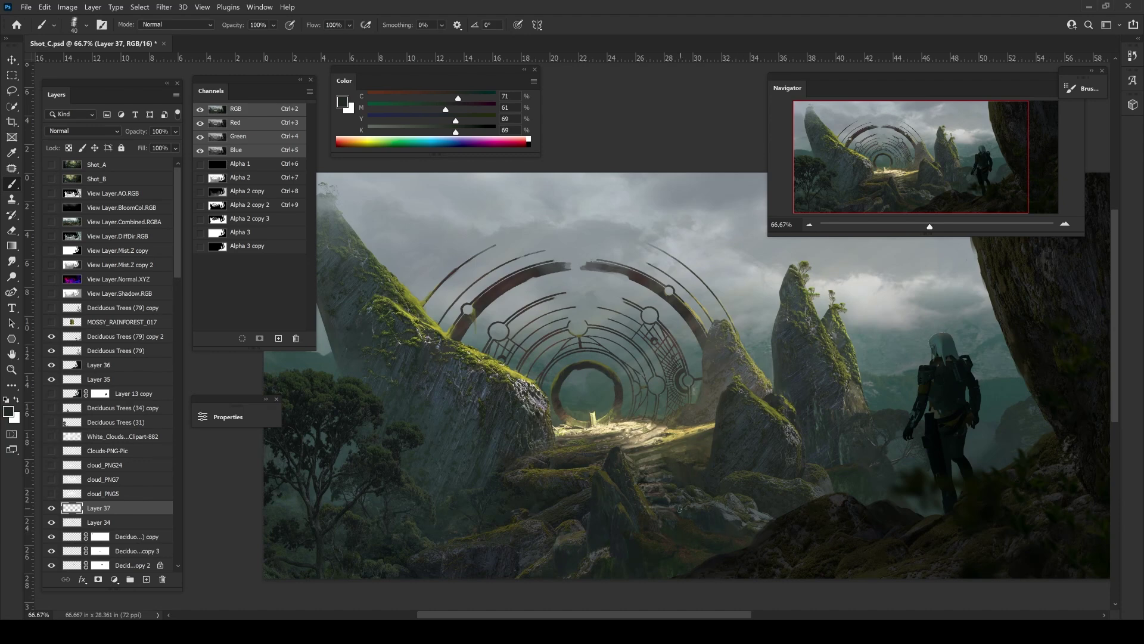
- Paint rock and shadow tones near the path at 50% opacity
{"action": "key", "text": "l"}
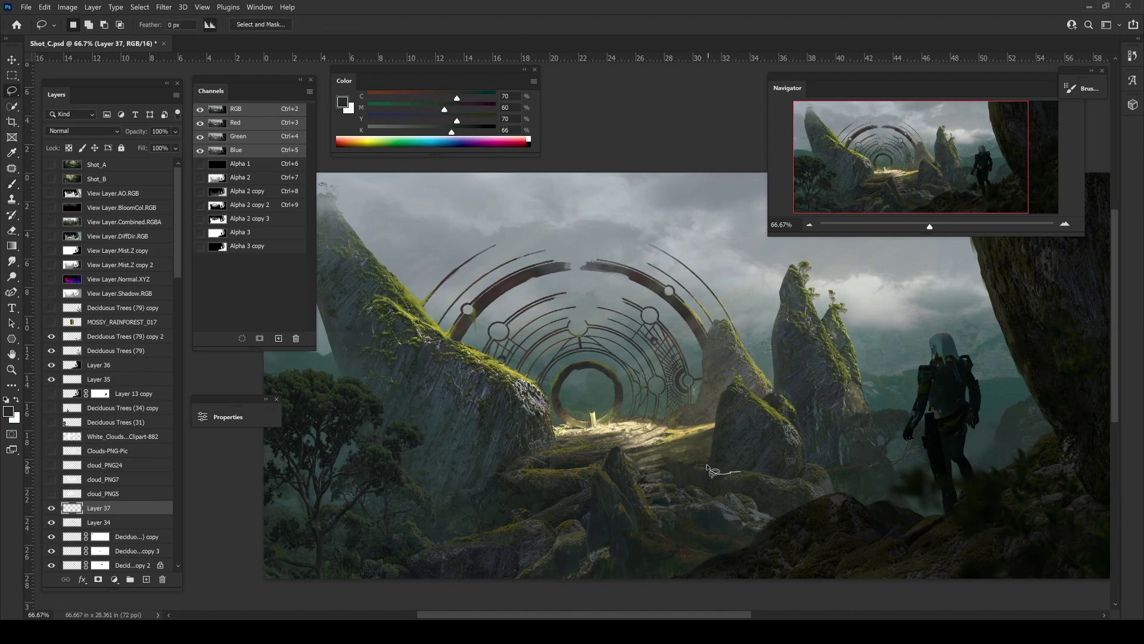
{"action": "key", "text": "b"}
{"action": "left_click", "coordinate": [695, 455], "text": "alt"}
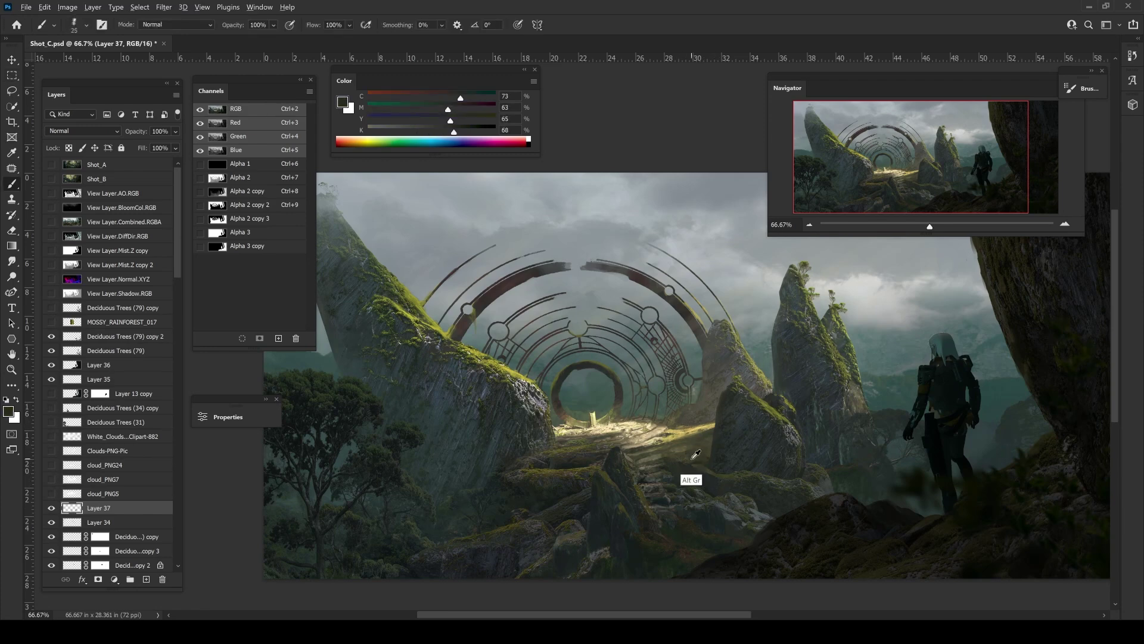
{"action": "left_click", "coordinate": [692, 477], "text": "alt"}
{"action": "left_click", "coordinate": [688, 474], "text": "alt"}
{"action": "key", "text": "4"}
{"action": "key", "text": "5"}
{"action": "left_click", "coordinate": [701, 466], "text": "alt"}
{"action": "key", "text": "ctrl+minus"}
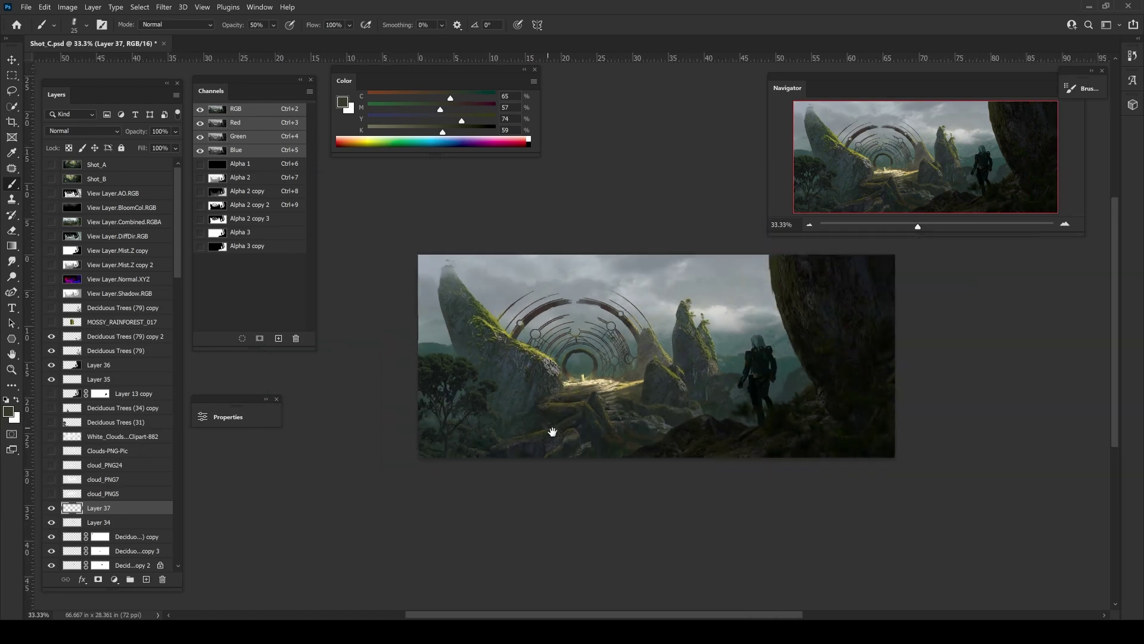
{"action": "key", "text": "ctrl+plus"}
- Touch up the lower rocks at full opacity with darker rock and shadow colours
{"action": "key", "text": "l"}
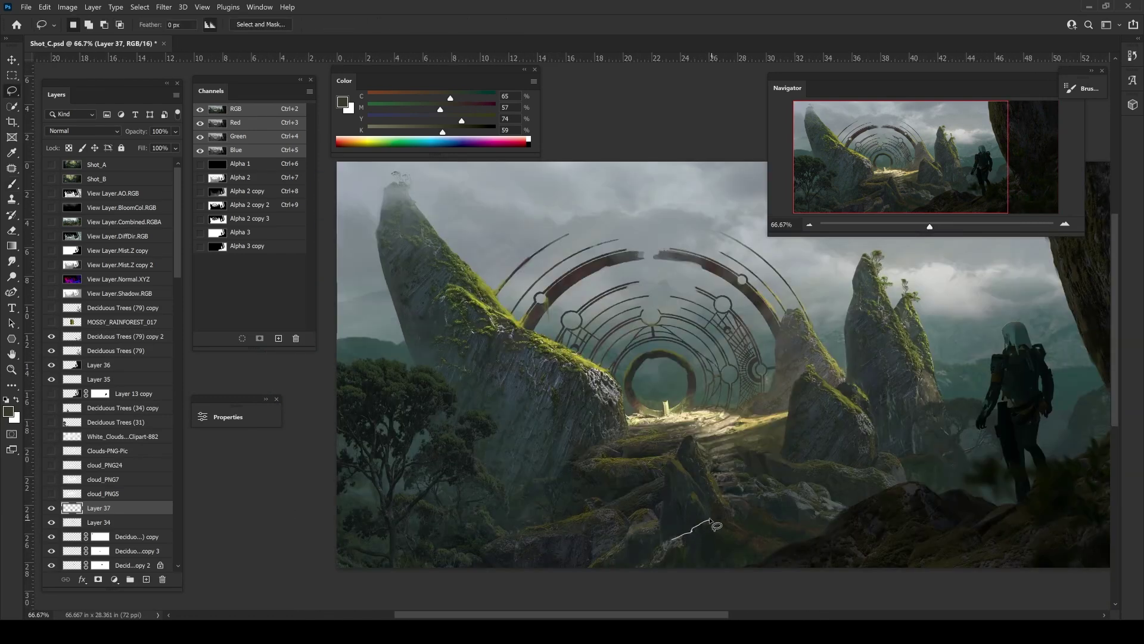
{"action": "key", "text": "b"}
{"action": "left_click", "coordinate": [711, 522], "text": "alt"}
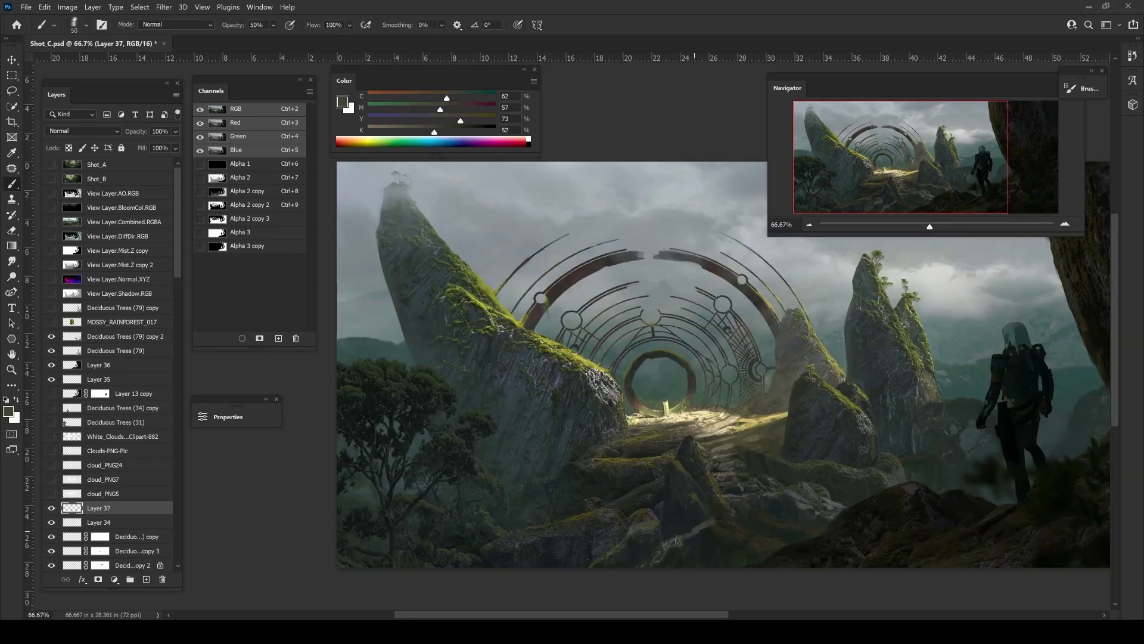
{"action": "left_click", "coordinate": [711, 540], "text": "alt"}
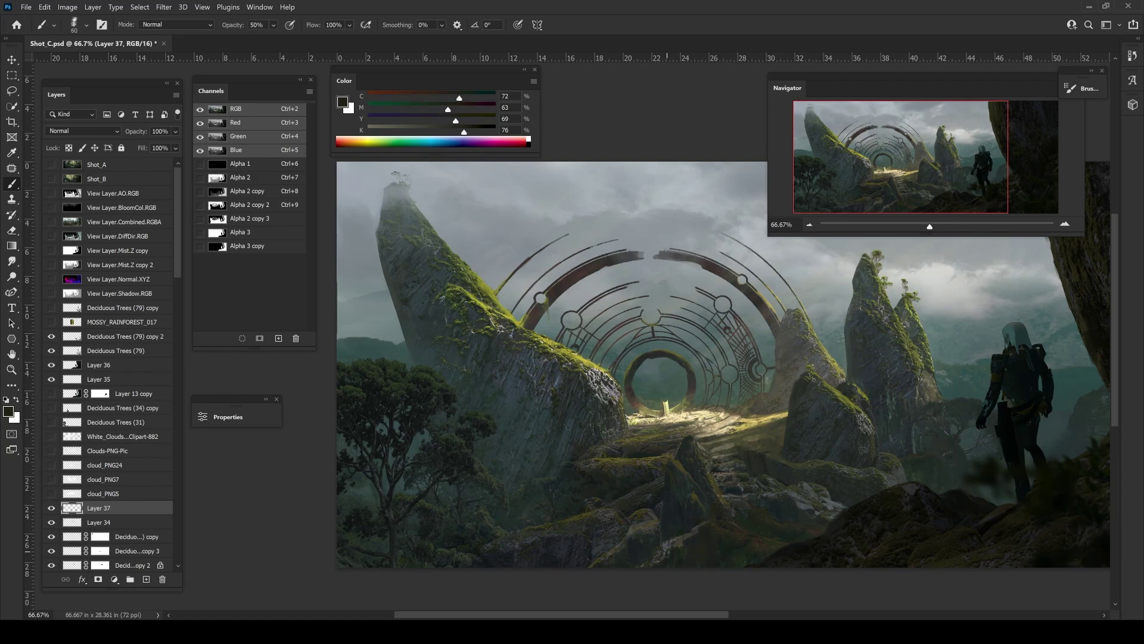
{"action": "key", "text": "0"}
{"action": "left_click", "coordinate": [659, 512], "text": "alt"}
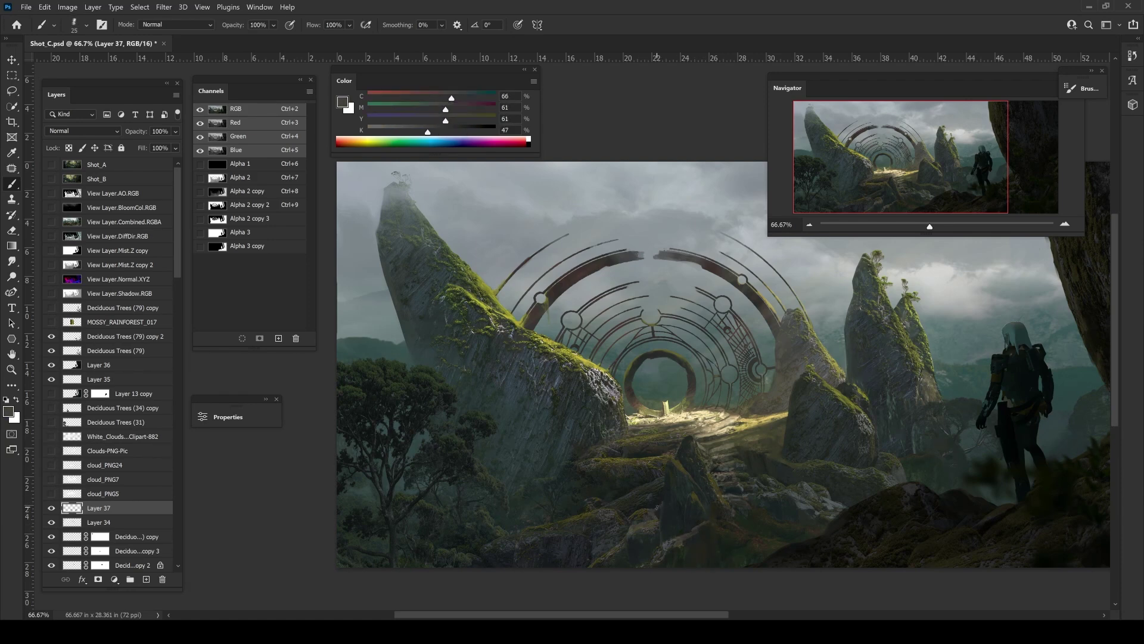
{"action": "key", "text": "bracketright"}
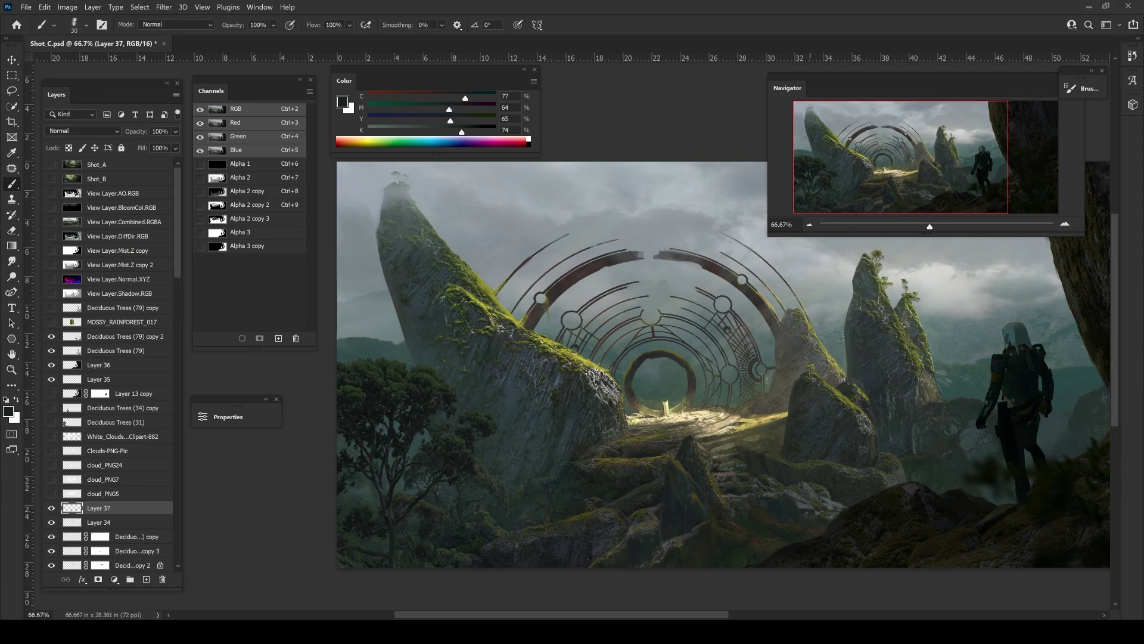
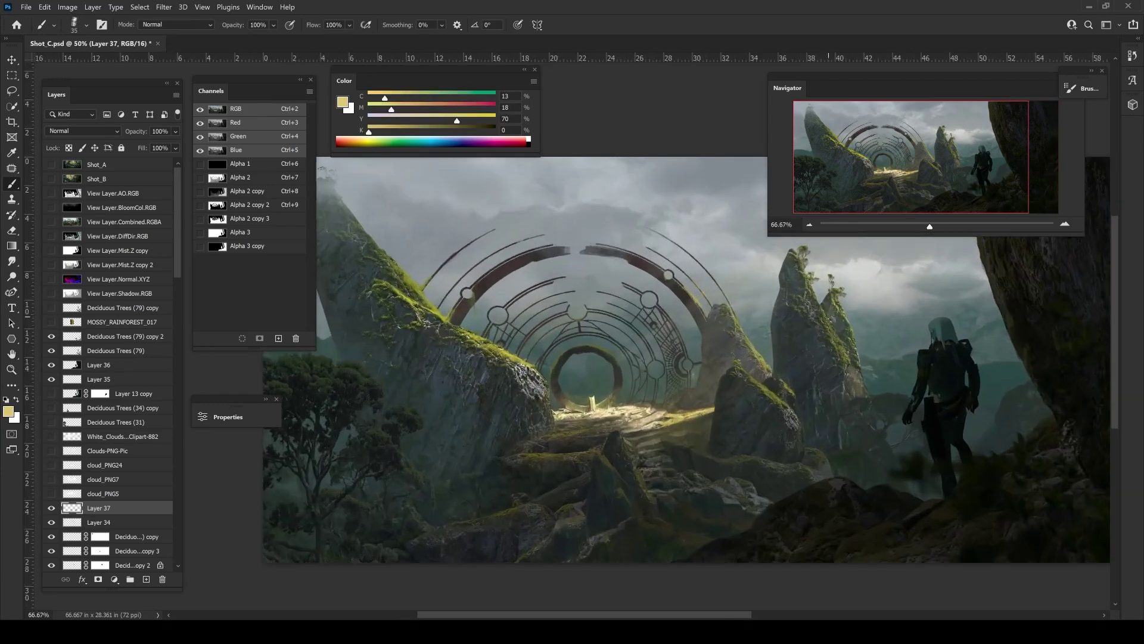
- On Layer 35, set brush opacity to 10% and sample a light yellow from the sunlit path
{"action": "key", "text": "ctrl+minus"}
{"action": "key", "text": "bracketright"}
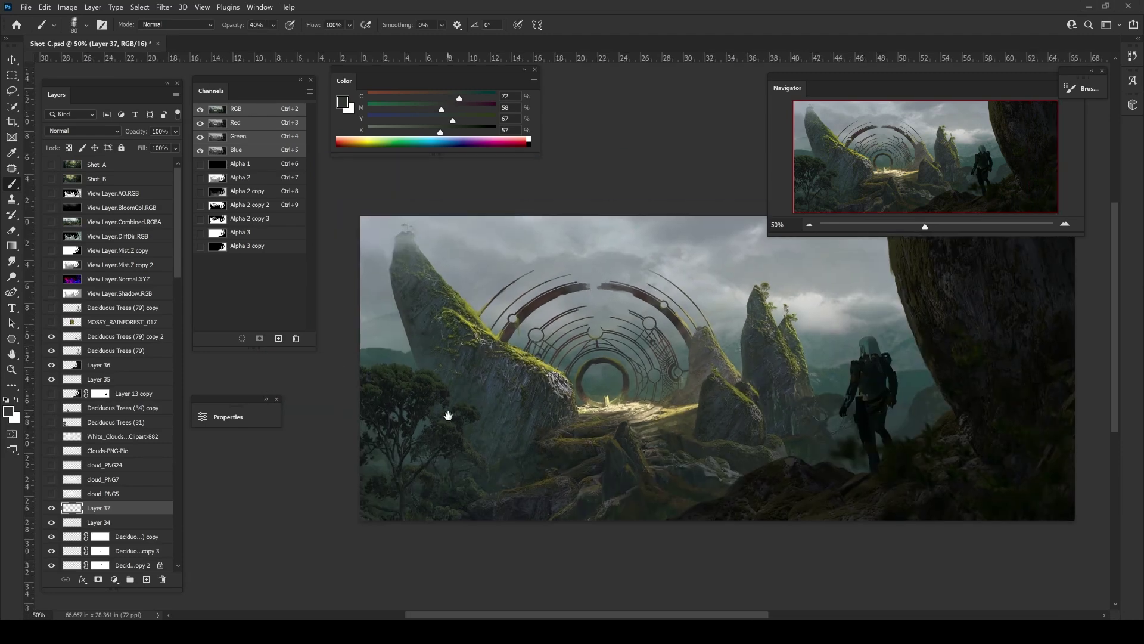
{"action": "key", "text": "ctrl+minus"}
{"action": "left_click", "coordinate": [90, 379]}
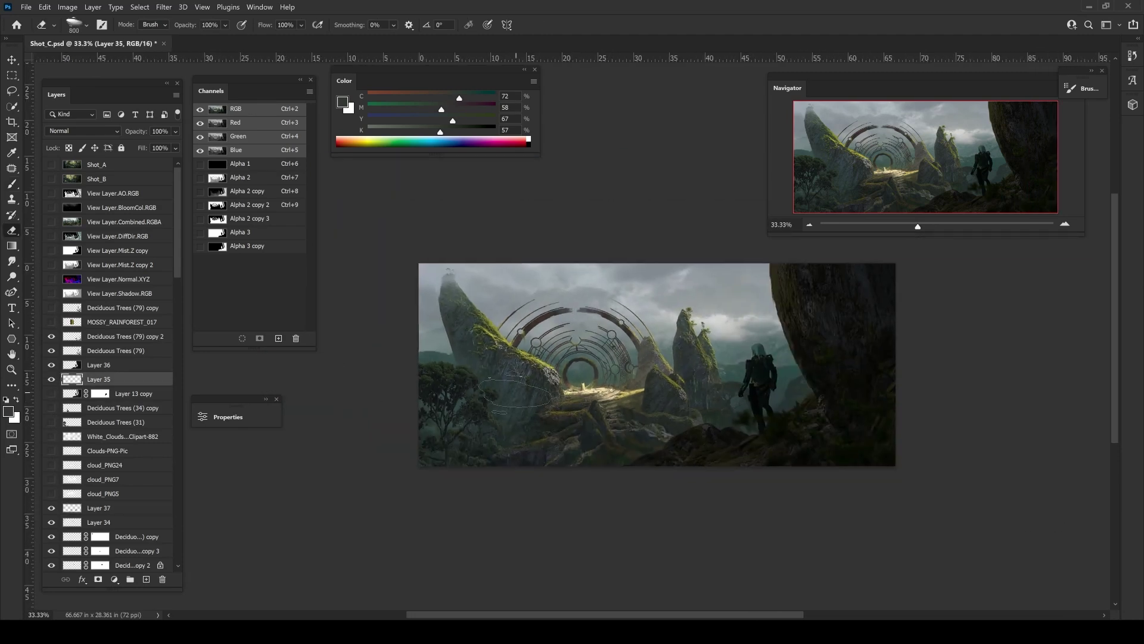
{"action": "key", "text": "1"}
{"action": "left_click", "coordinate": [619, 436], "text": "alt"}
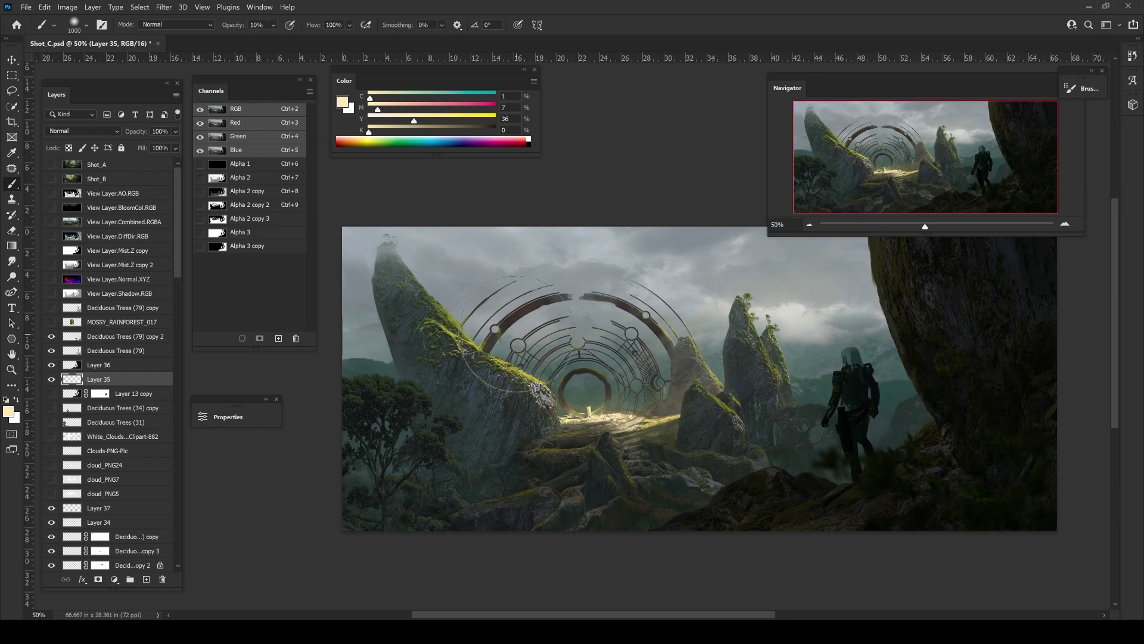
- Recentre the zoomed-out view and show and select the cloud_PNG5 layer
{"action": "key", "text": "ctrl+minus"}
{"action": "left_click_drag", "start_coordinate": [364, 499], "coordinate": [402, 526]}
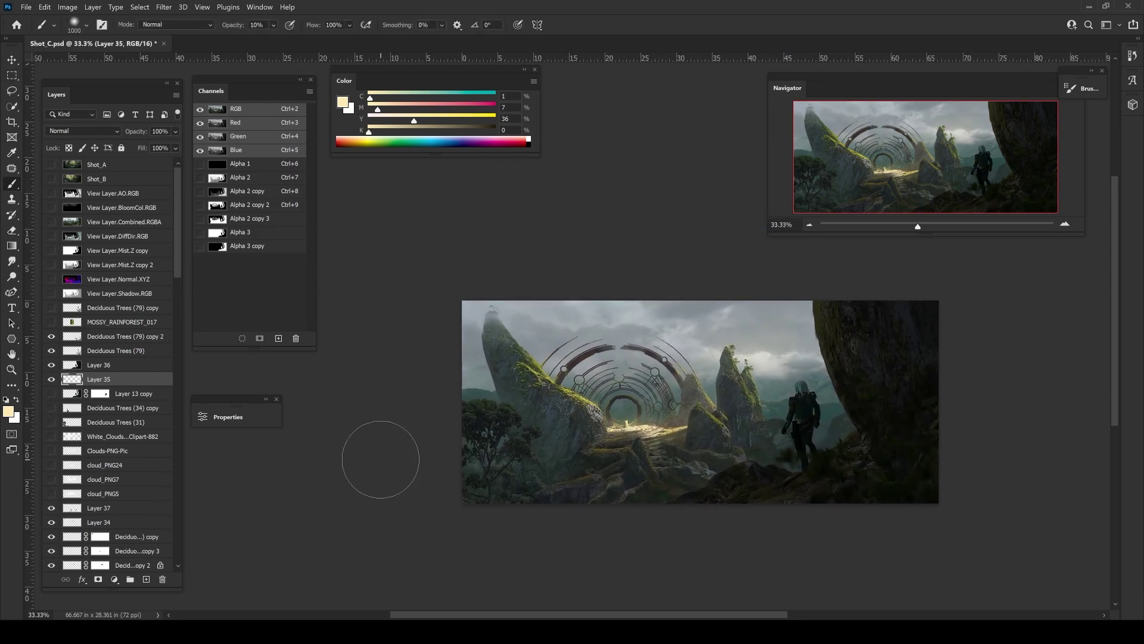
{"action": "left_click", "coordinate": [52, 494]}
{"action": "left_click", "coordinate": [102, 493]}
- Shift the cloud_PNG5 mass over the gate and darken it with Levels
{"action": "key", "text": "ctrl+plus"}
{"action": "key", "text": "v"}
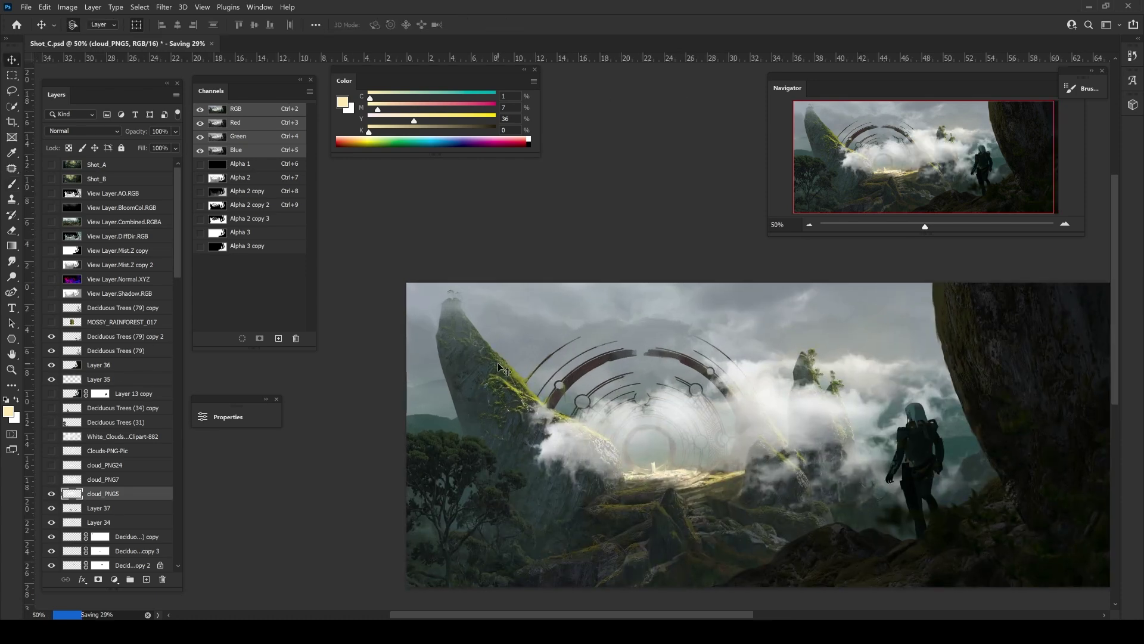
{"action": "mouse_move", "coordinate": [685, 418]}
{"action": "left_mouse_down"}
{"action": "mouse_move", "coordinate": [555, 391]}
{"action": "mouse_move", "coordinate": [561, 503]}
{"action": "mouse_move", "coordinate": [582, 378]}
{"action": "left_mouse_up"}
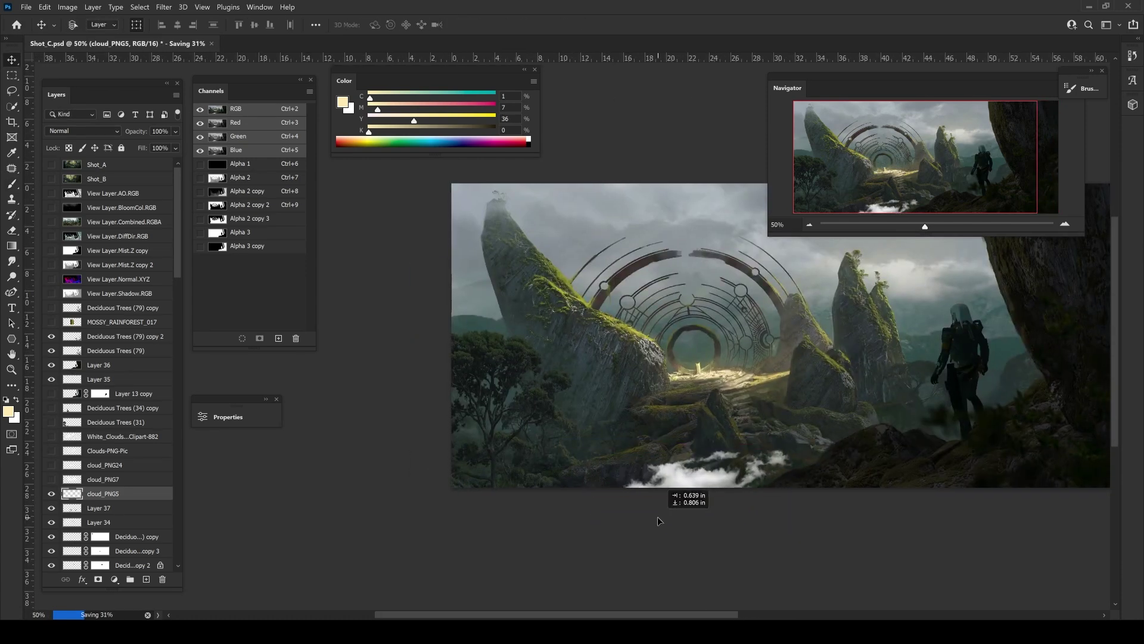
{"action": "key", "text": "ctrl+l"}
{"action": "left_click_drag", "start_coordinate": [202, 304], "coordinate": [102, 303]}
{"action": "key", "text": "Return"}
- Tint cloud_PNG5 toward cyan and blue with Color Balance and move it right along the bottom
{"action": "key", "text": "ctrl+b"}
{"action": "left_click_drag", "start_coordinate": [253, 191], "coordinate": [268, 217]}
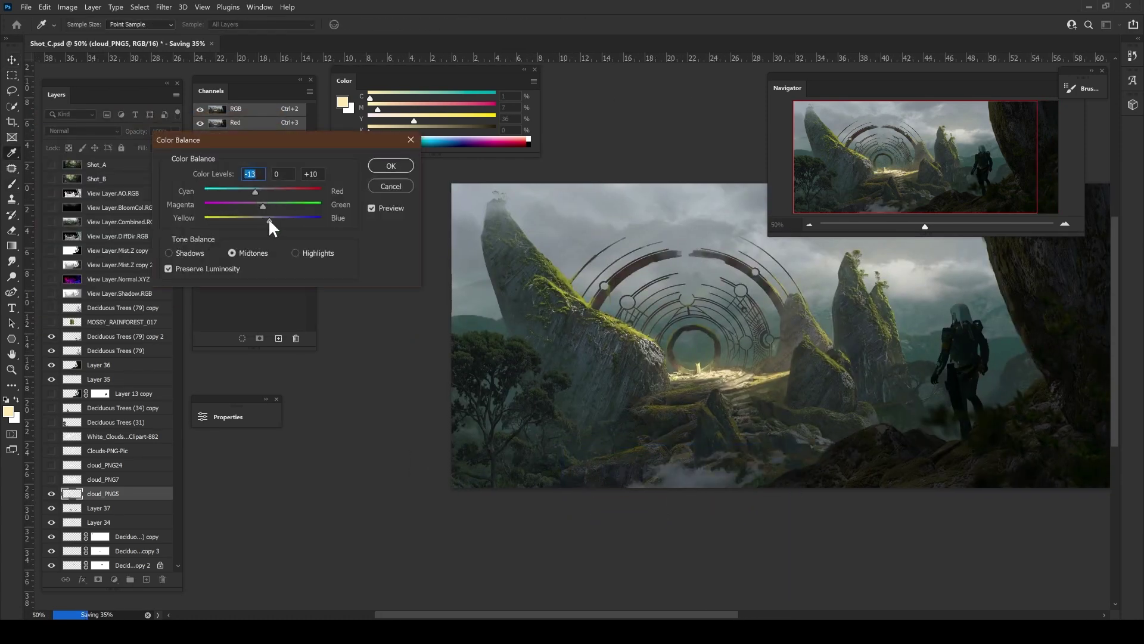
{"action": "key", "text": "Return"}
{"action": "mouse_move", "coordinate": [554, 516]}
{"action": "left_mouse_down"}
{"action": "mouse_move", "coordinate": [701, 507]}
{"action": "mouse_move", "coordinate": [453, 525]}
{"action": "left_mouse_up"}
- Show cloud_PNG7 and darken its highlights to 129 with Levels
{"action": "left_click", "coordinate": [51, 479]}
{"action": "left_click", "coordinate": [103, 479]}
{"action": "scroll", "coordinate": [113, 357], "scroll_direction": "down", "scroll_amount": 5}
{"action": "left_click_drag", "start_coordinate": [89, 233], "coordinate": [86, 482]}
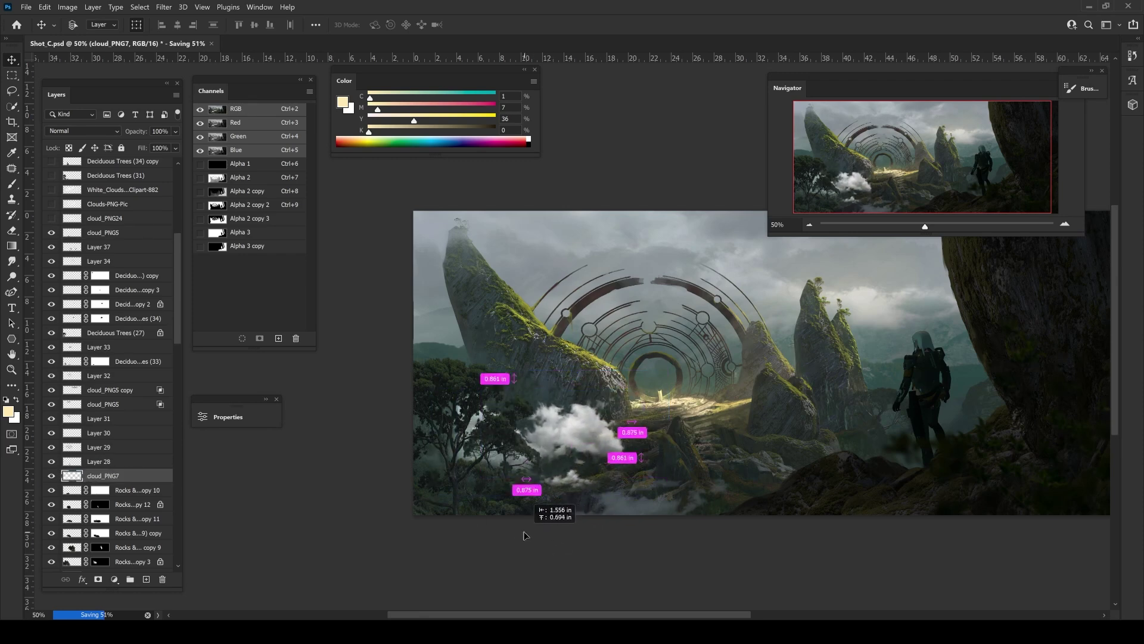
{"action": "key", "text": "ctrl+l"}
{"action": "mouse_move", "coordinate": [202, 303]}
{"action": "left_mouse_down"}
{"action": "mouse_move", "coordinate": [126, 302]}
{"action": "mouse_move", "coordinate": [135, 273]}
{"action": "left_mouse_up"}
{"action": "key", "text": "Return"}
- Desaturate cloud_PNG7 with Color Balance and Hue/Saturation, and sample dark and light mist greys
{"action": "key", "text": "ctrl+b"}
{"action": "key", "text": "Return"}
{"action": "key", "text": "ctrl+u"}
{"action": "key", "text": "Return"}
{"action": "key", "text": "b"}
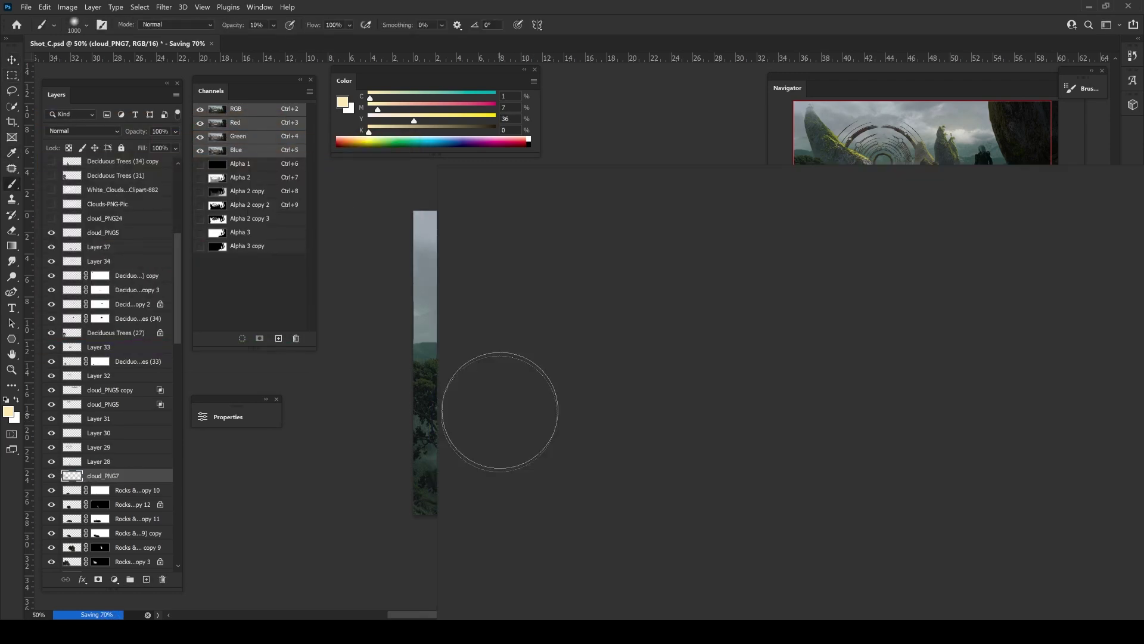
{"action": "left_click", "coordinate": [450, 481], "text": "alt"}
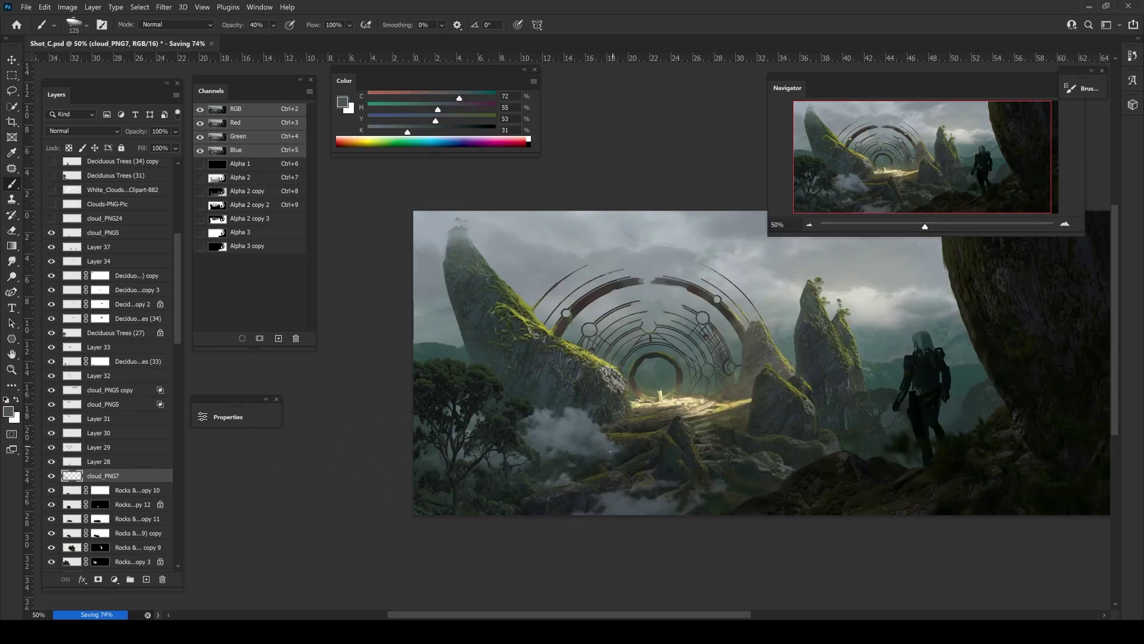
{"action": "left_click", "coordinate": [563, 438], "text": "alt"}
{"action": "key", "text": "bracketright"}
{"action": "key", "text": "bracketright"}
{"action": "key", "text": "bracketright"}
- Warp cloud_PNG7, lifting its top-left corner and bending its right edge inward
{"action": "key", "text": "ctrl+t"}
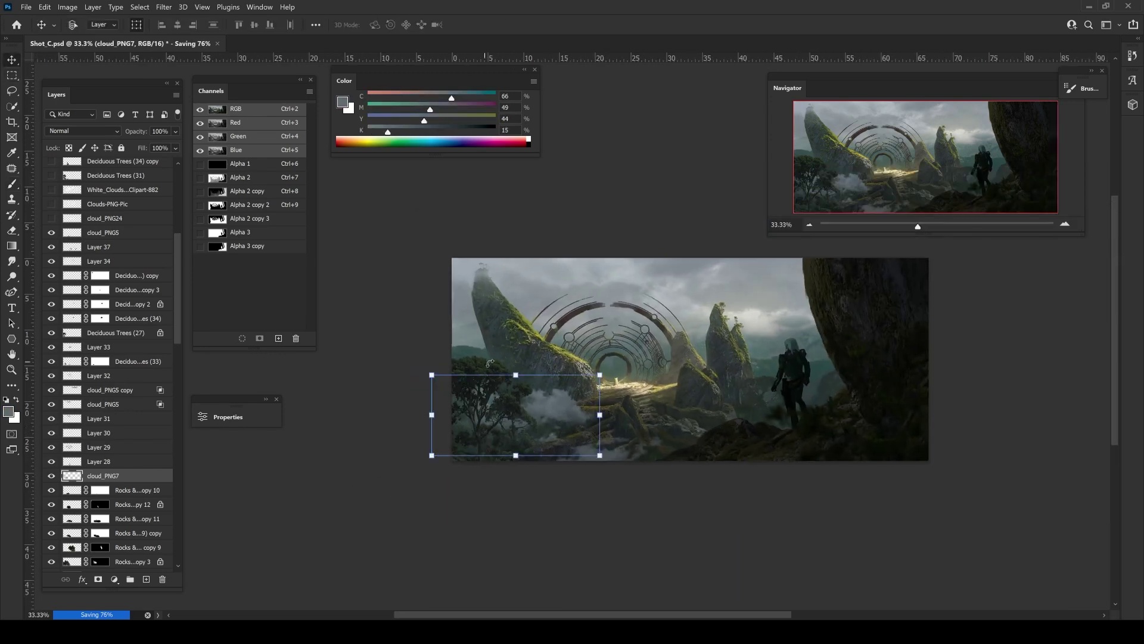
{"action": "left_click", "coordinate": [525, 24]}
{"action": "left_click_drag", "start_coordinate": [362, 391], "coordinate": [358, 326]}
{"action": "left_click_drag", "start_coordinate": [614, 453], "coordinate": [629, 470]}
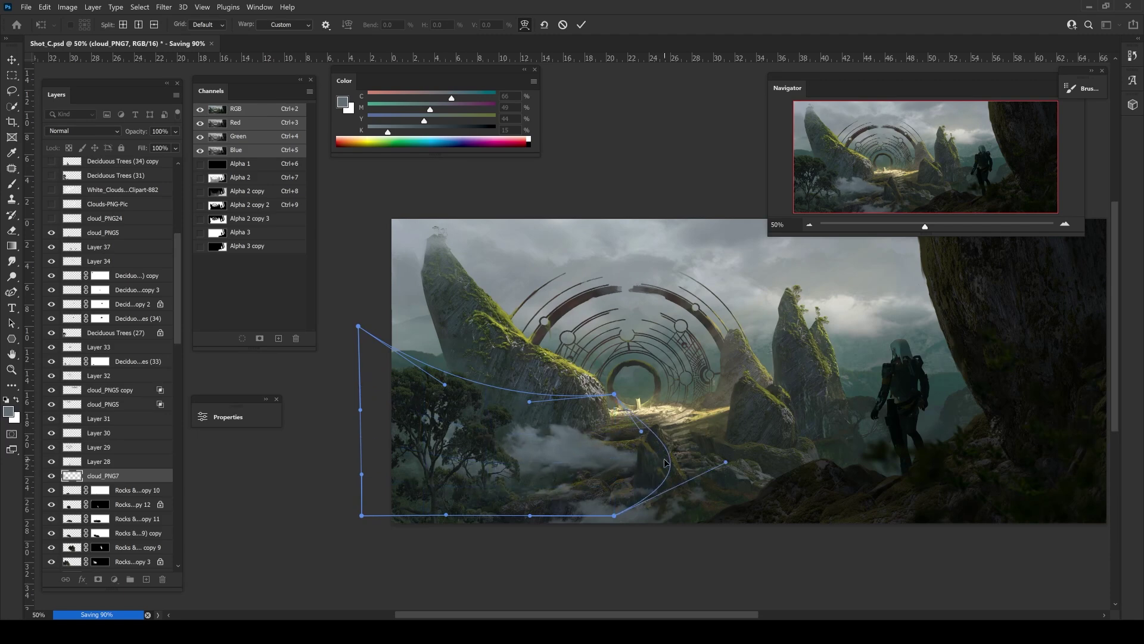
{"action": "key", "text": "Return"}
- Warp cloud_PNG5, raising its top-right corner and curving its top edge over the rocks
{"action": "key", "text": "v"}
{"action": "left_click", "coordinate": [600, 482]}
{"action": "key", "text": "ctrl+t"}
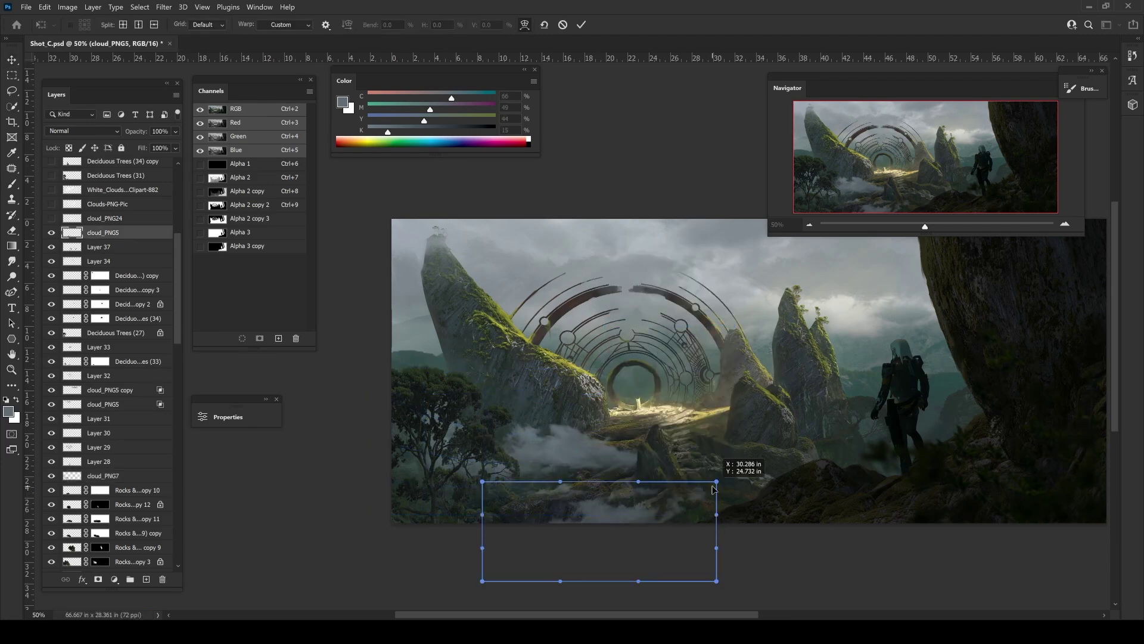
{"action": "left_click_drag", "start_coordinate": [715, 481], "coordinate": [732, 424]}
{"action": "left_click_drag", "start_coordinate": [482, 481], "coordinate": [482, 477]}
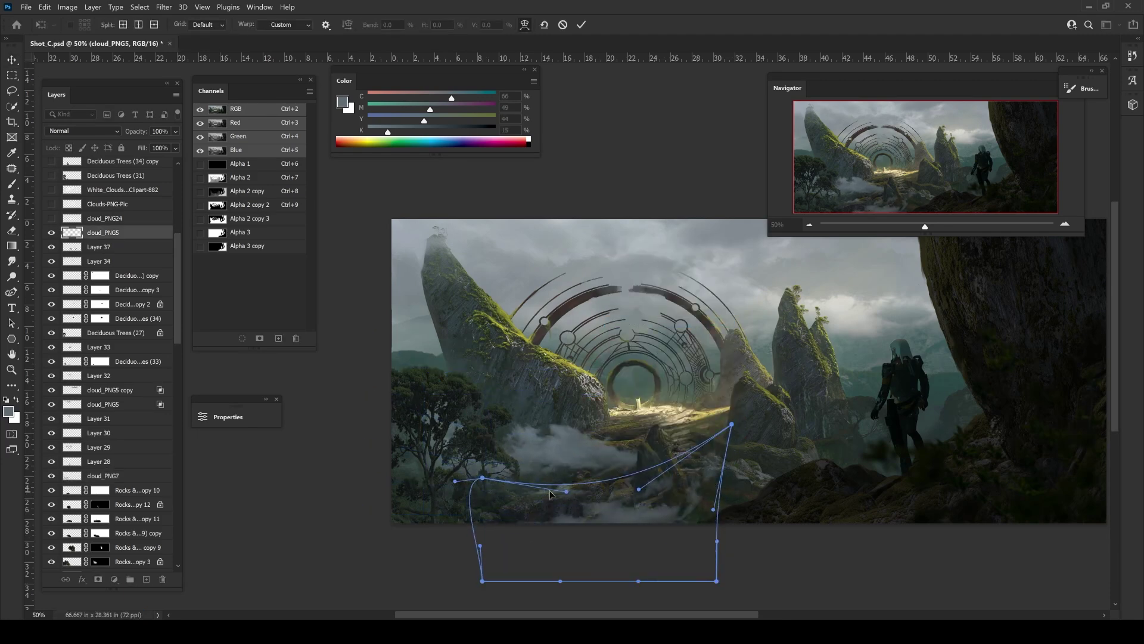
{"action": "key", "text": "Return"}
- Show the cloud_PNG24 layer and move its clouds into a new position
{"action": "key", "text": "m"}
{"action": "key", "text": "v"}
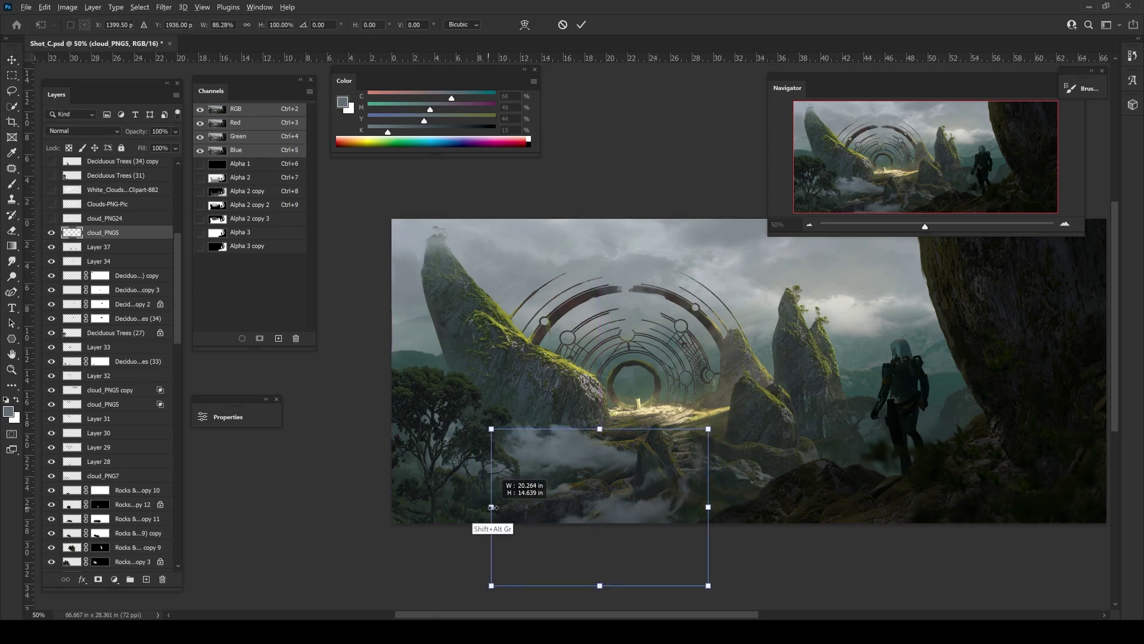
{"action": "key", "text": "e"}
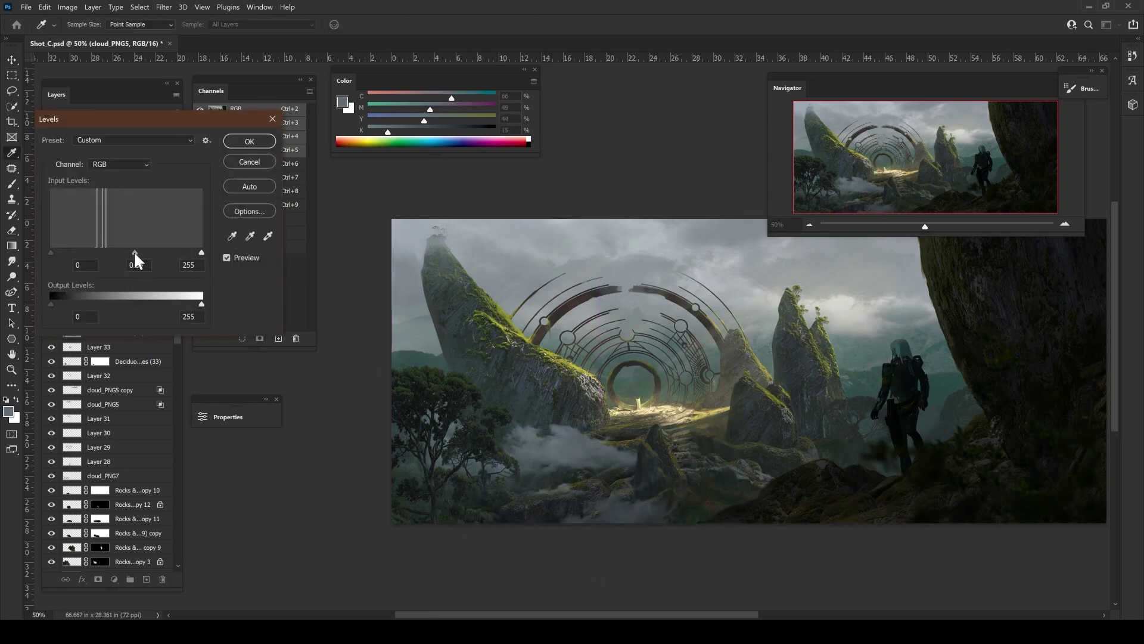
{"action": "left_click", "coordinate": [51, 218]}
{"action": "left_click", "coordinate": [104, 218]}
{"action": "key", "text": "v"}
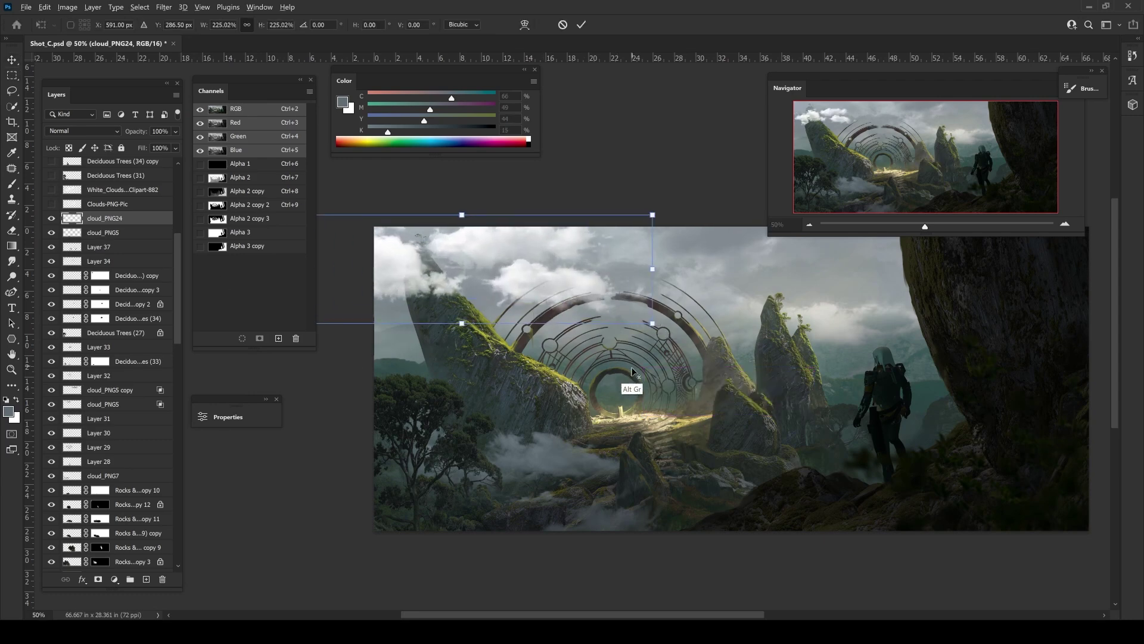
{"action": "left_click_drag", "start_coordinate": [620, 485], "coordinate": [540, 450]}
- Darken the cloud_PNG24 highlights to 168 with Levels and apply Color Balance
{"action": "key", "text": "ctrl+l"}
{"action": "left_click_drag", "start_coordinate": [202, 303], "coordinate": [149, 303]}
{"action": "key", "text": "Return"}
{"action": "key", "text": "ctrl+b"}
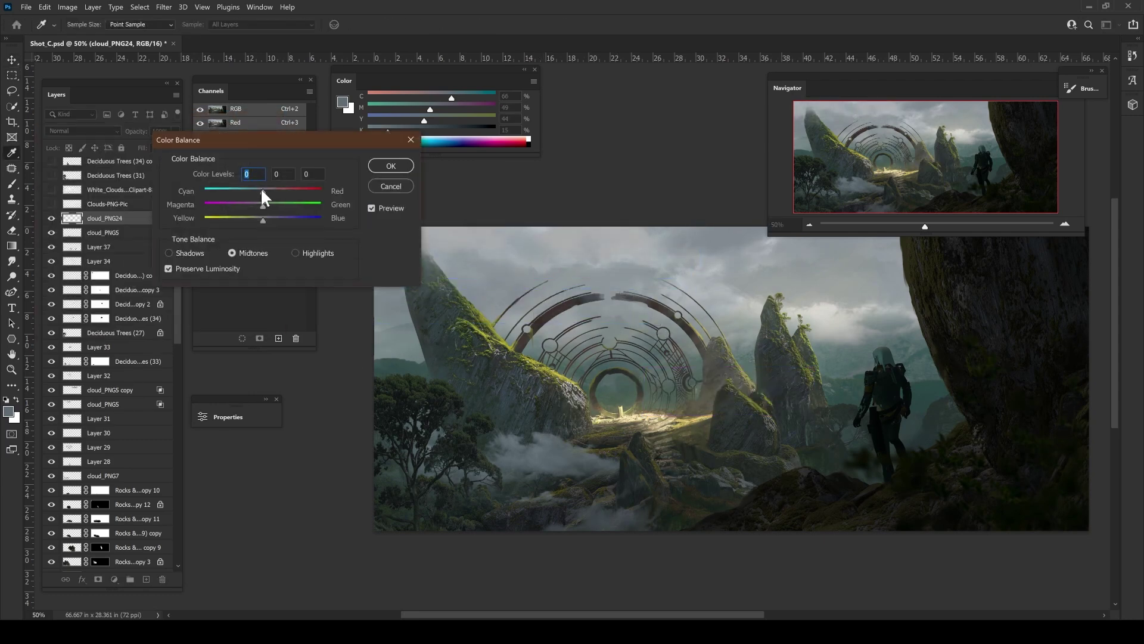
{"action": "key", "text": "Return"}
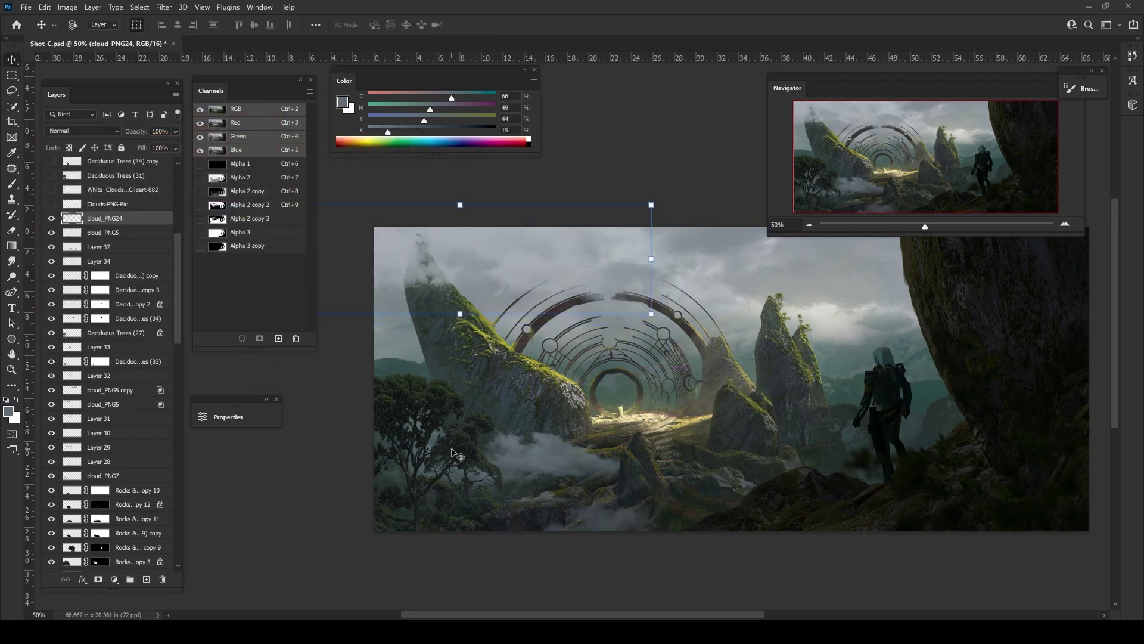
{"action": "key", "text": "b"}
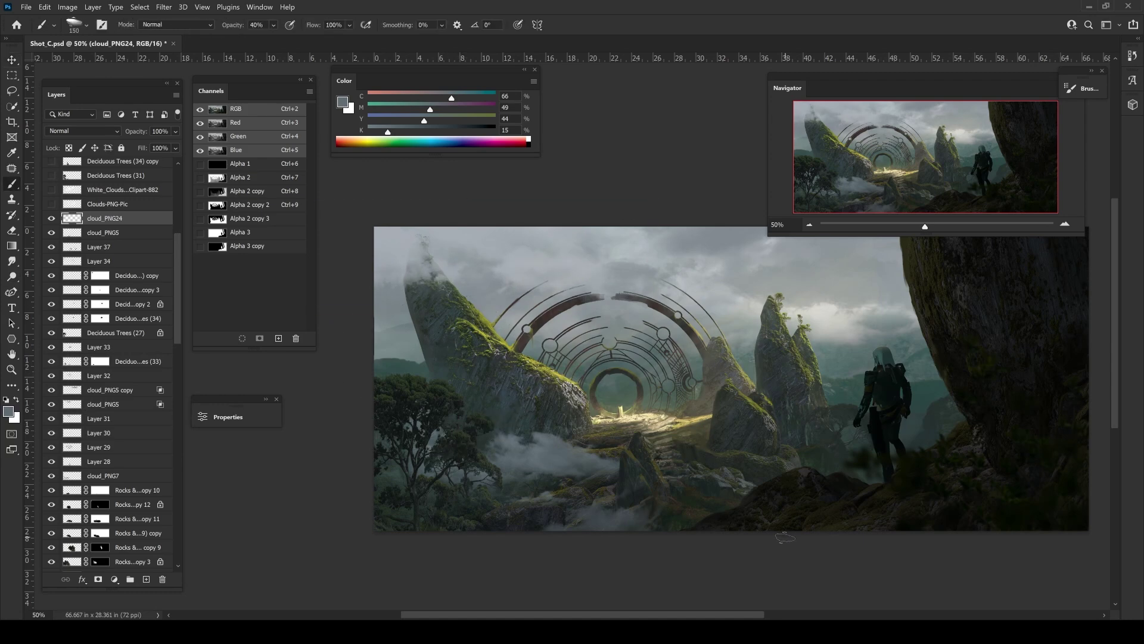
{"action": "scroll", "coordinate": [459, 394], "scroll_direction": "down", "scroll_amount": 1}
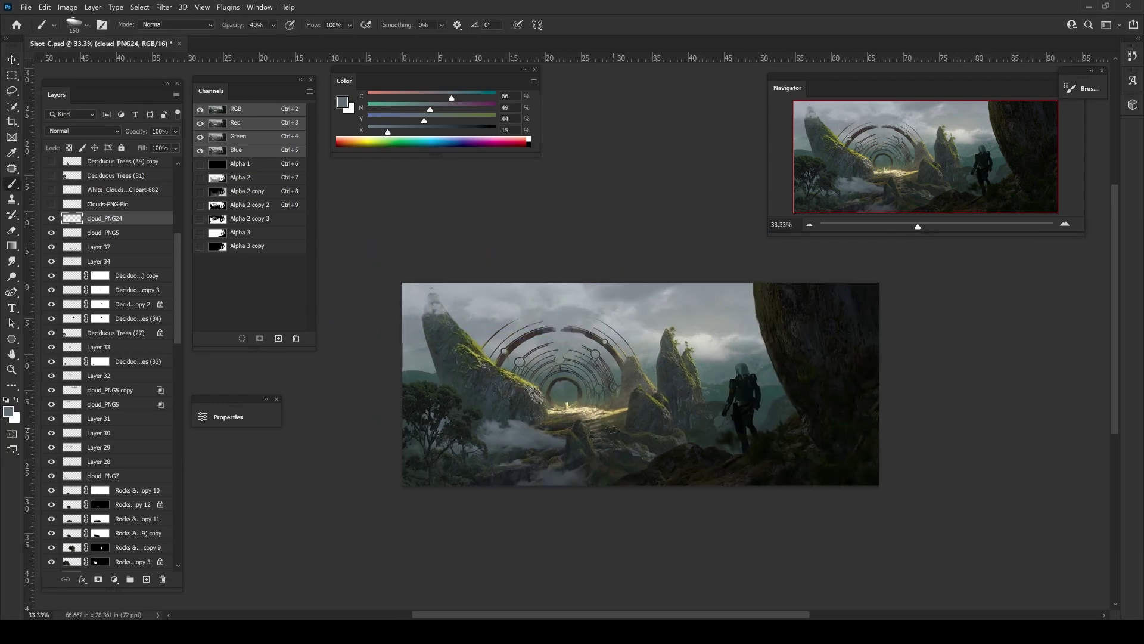
{"action": "scroll", "coordinate": [574, 336], "scroll_direction": "up", "scroll_amount": 1}
- Show Clouds-PNG-Pic and dim its highlights to 184 with Levels
{"action": "left_click", "coordinate": [51, 204]}
{"action": "key", "text": "ctrl+l"}
{"action": "left_click_drag", "start_coordinate": [202, 304], "coordinate": [160, 301]}
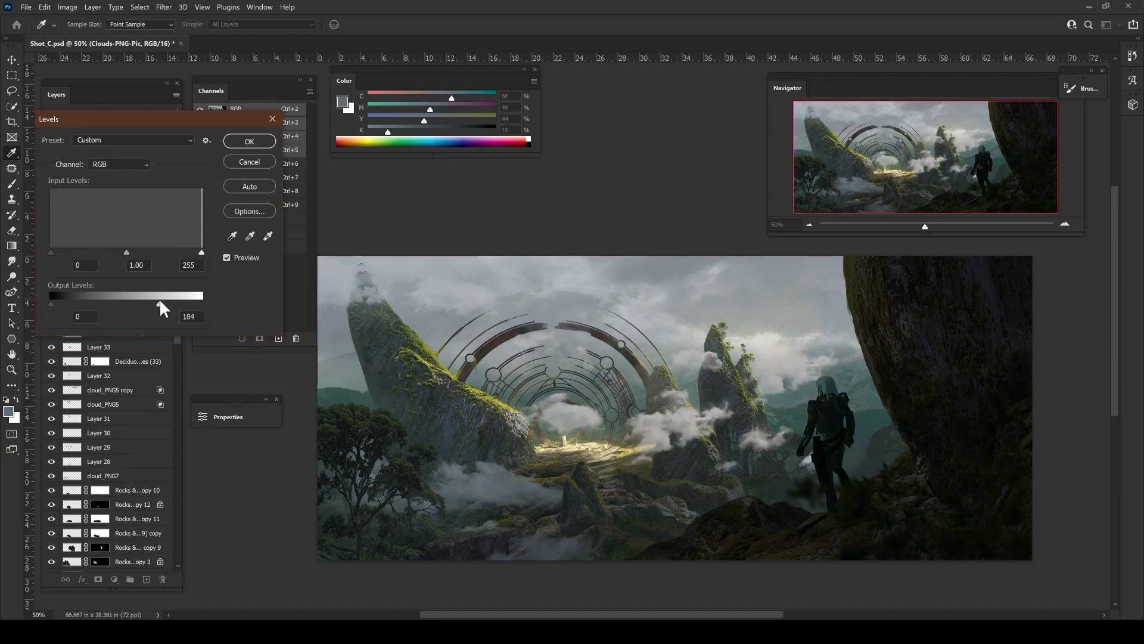
{"action": "key", "text": "Return"}
- Add a layer mask to Clouds-PNG-Pic and paint away the haze inside the central ring
{"action": "key", "text": "m"}
{"action": "key", "text": "ctrl+d"}
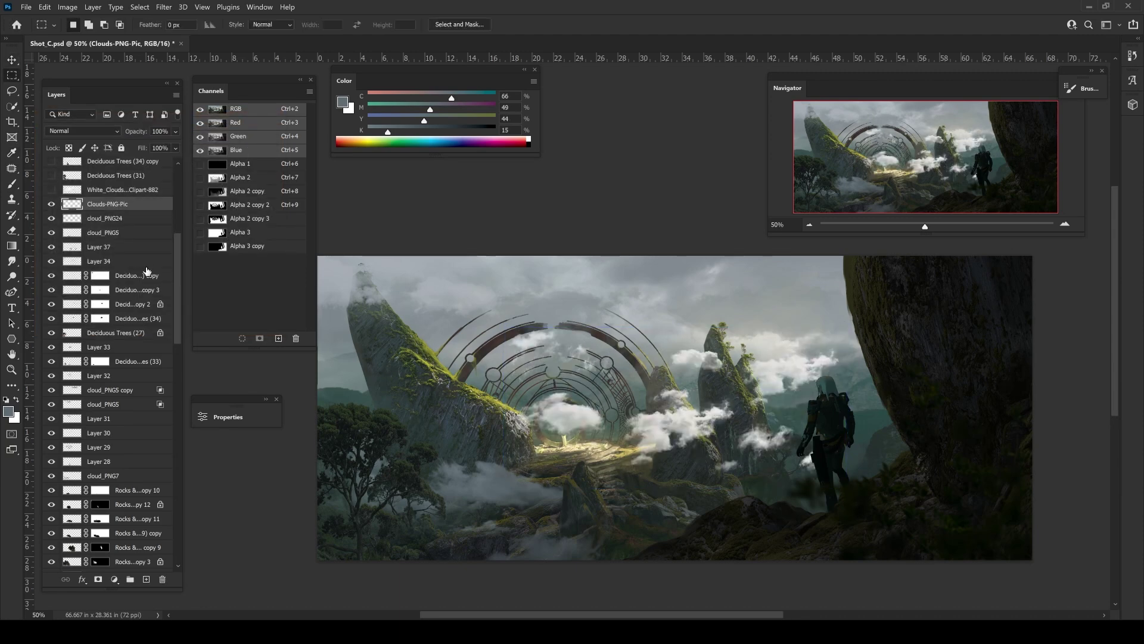
{"action": "key", "text": "b"}
{"action": "left_click", "coordinate": [99, 579]}
{"action": "key", "text": "d"}
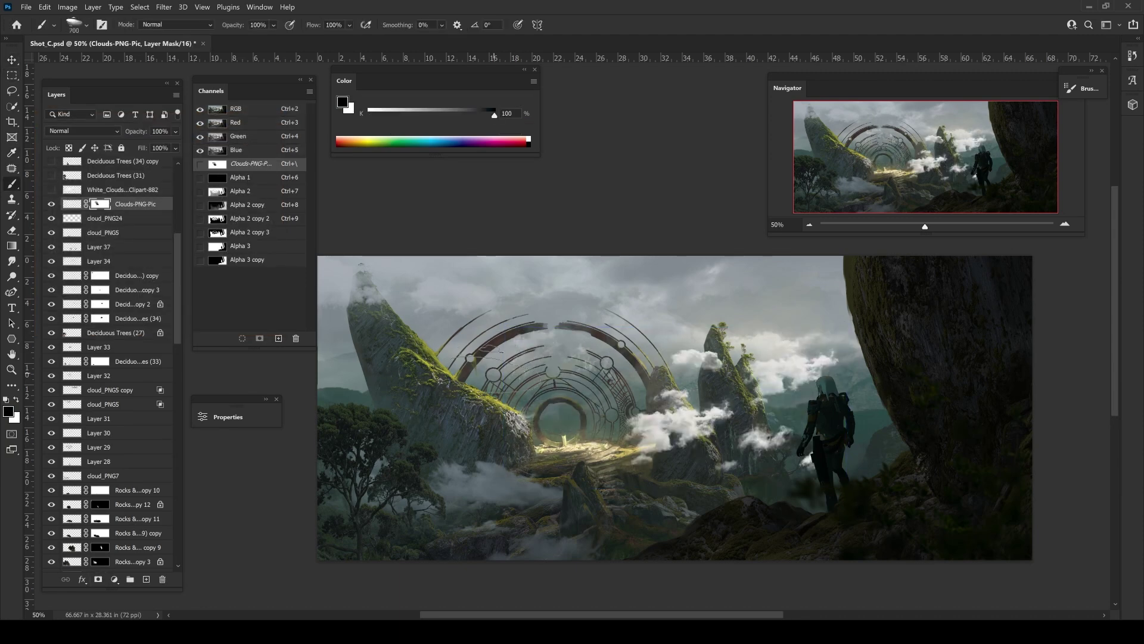
{"action": "left_click", "coordinate": [566, 405]}
{"action": "key", "text": "bracketright"}
{"action": "key", "text": "bracketright"}
{"action": "key", "text": "bracketright"}
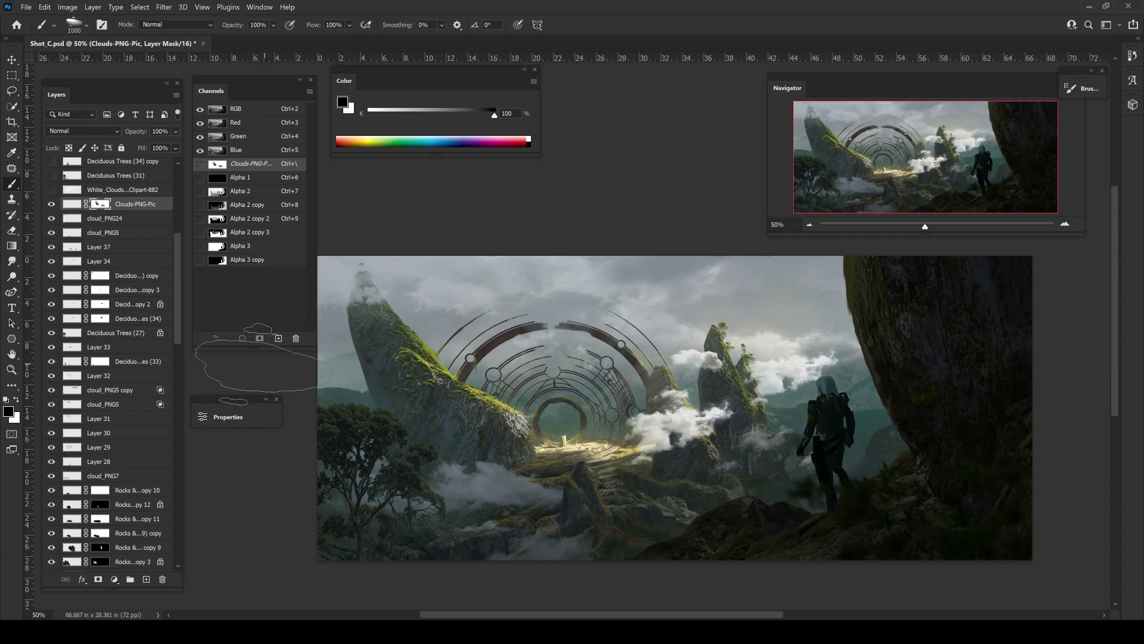
- Return to the Clouds-PNG-Pic pixels and pick a light cloud grey brush colour
{"action": "left_click", "coordinate": [72, 203]}
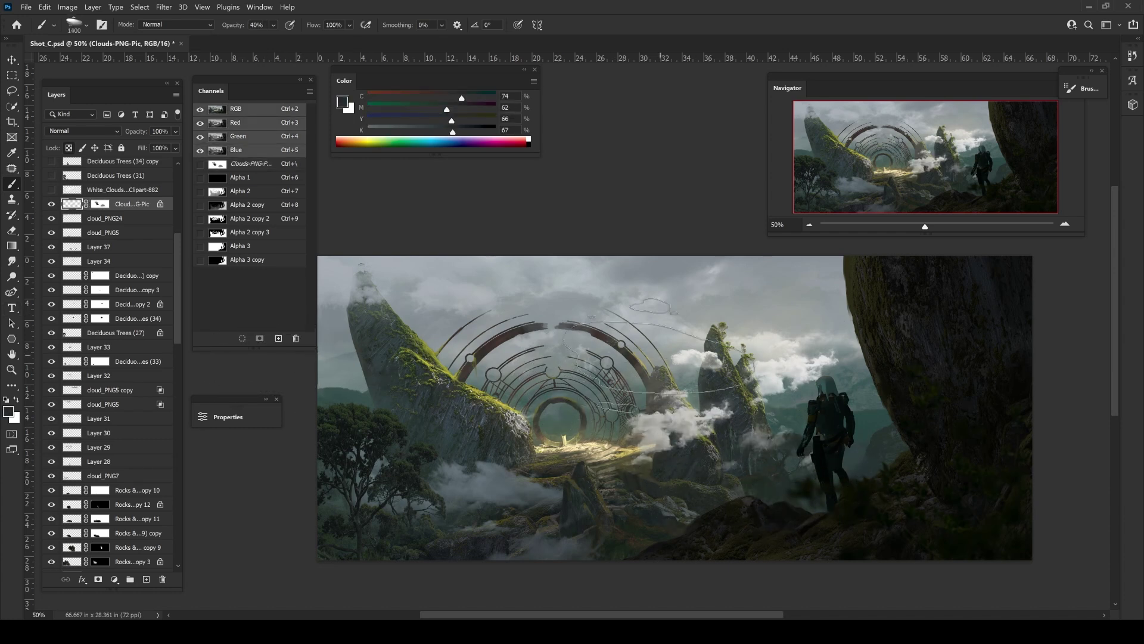
{"action": "key", "text": "o"}
{"action": "key", "text": "b"}
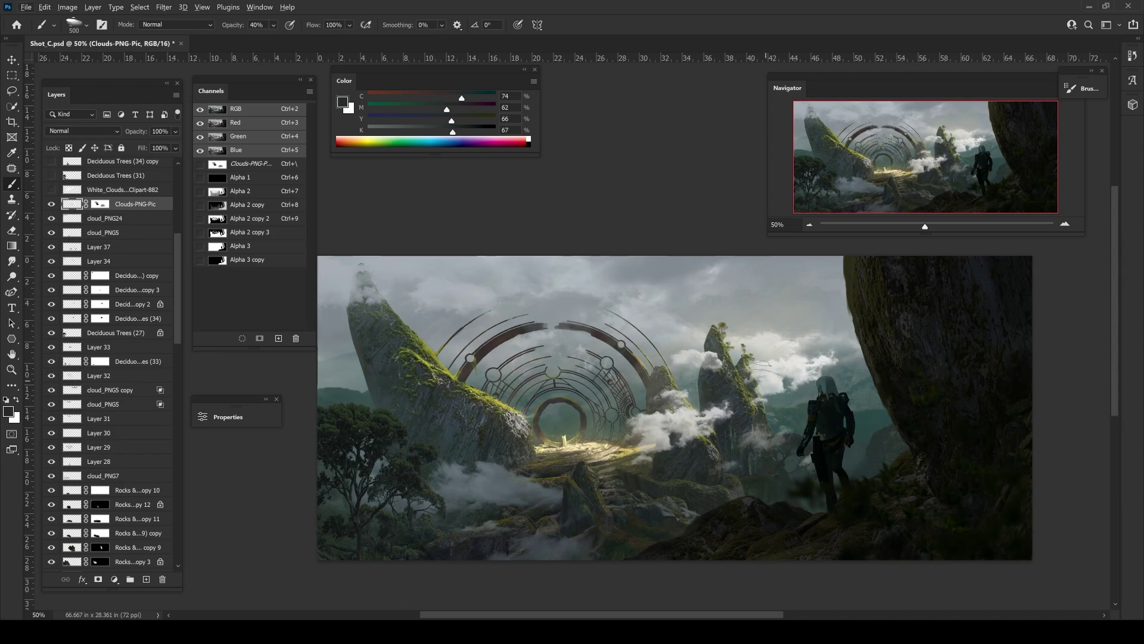
{"action": "left_click", "coordinate": [768, 364], "text": "alt"}
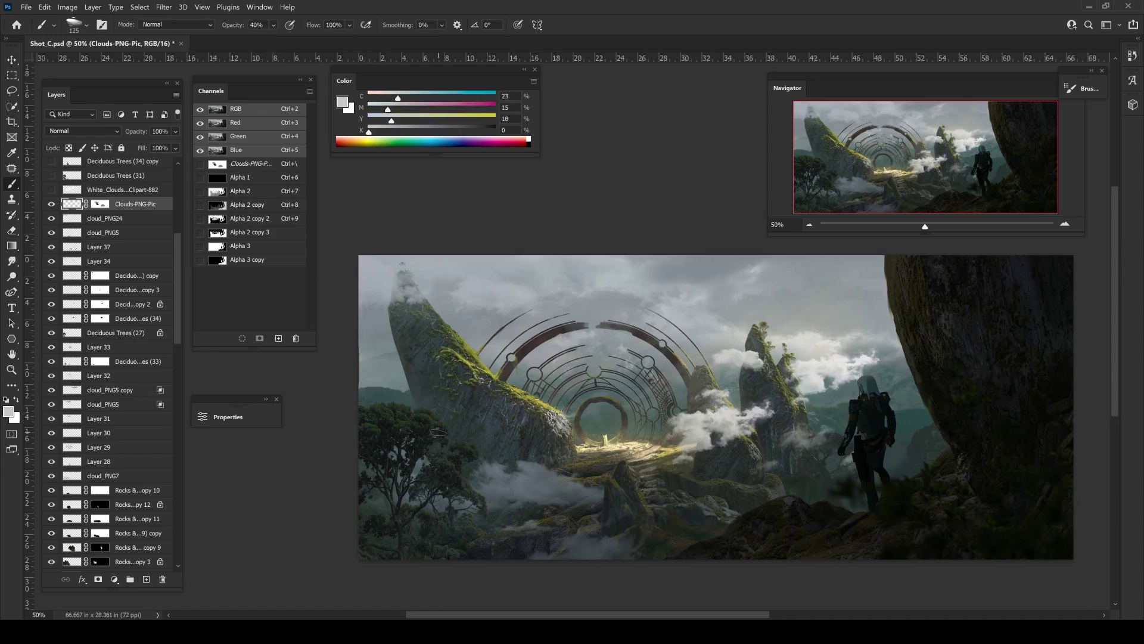
- Try resizing the White_Clouds layer over the arch, then discard it and hide the layer
{"action": "left_click", "coordinate": [51, 190]}
{"action": "left_click", "coordinate": [122, 190]}
{"action": "key", "text": "ctrl+t"}
{"action": "left_click_drag", "start_coordinate": [387, 298], "coordinate": [582, 339]}
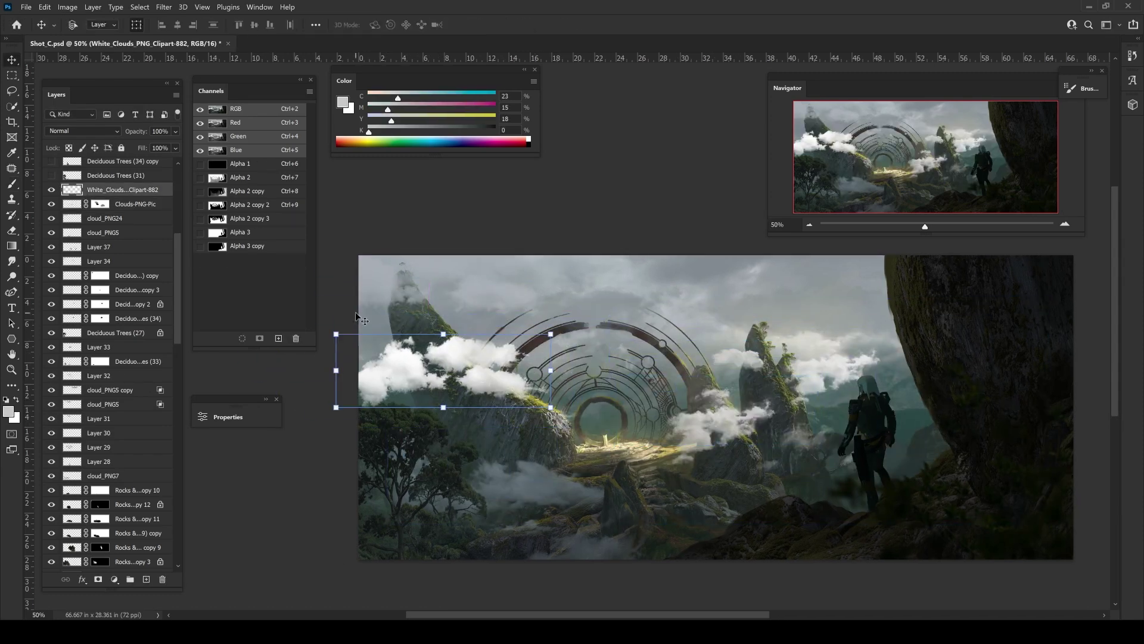
{"action": "key", "text": "Escape"}
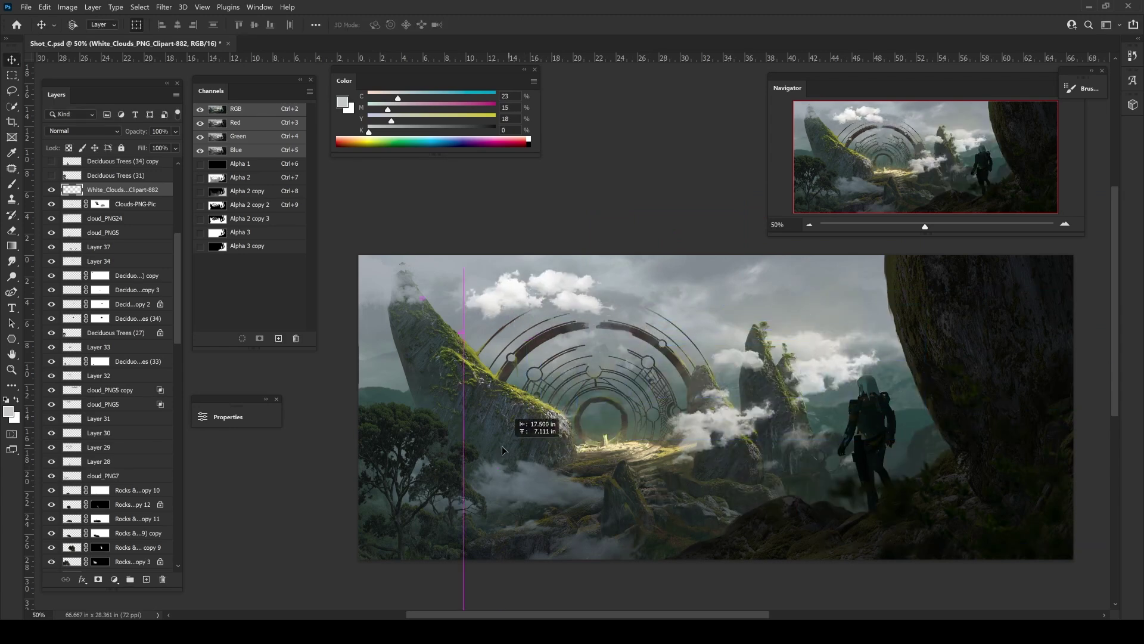
{"action": "left_click", "coordinate": [51, 190]}
- Warp-transform the Clouds-PNG-Pic clouds and return to painting black on its mask
{"action": "left_click", "coordinate": [136, 203]}
{"action": "key", "text": "ctrl+t"}
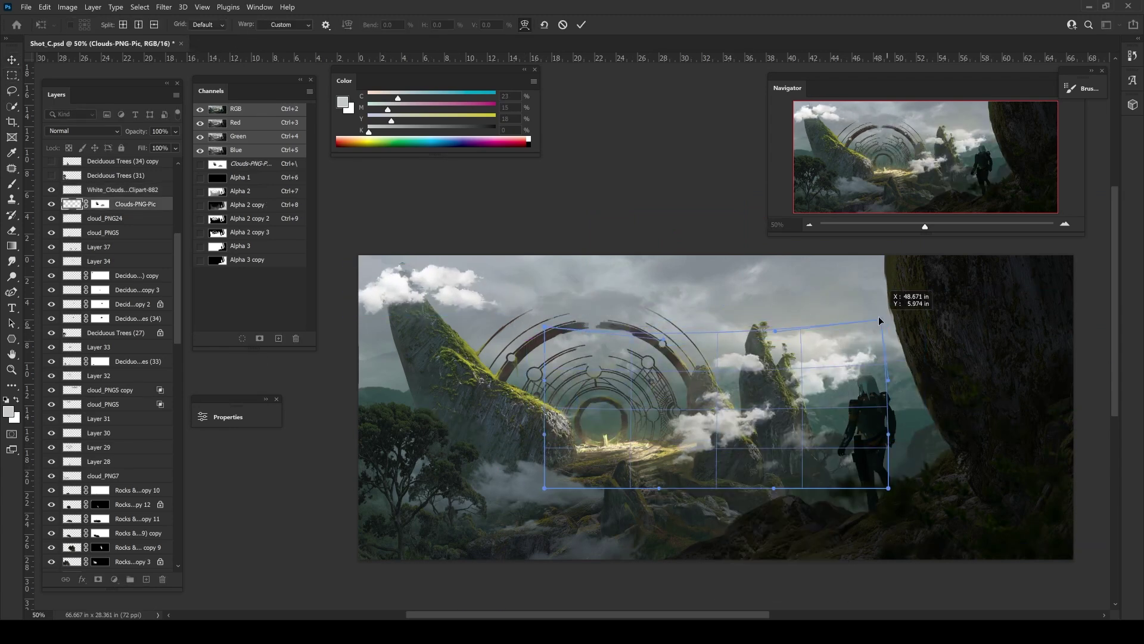
{"action": "key", "text": "Return"}
{"action": "left_click_drag", "start_coordinate": [484, 434], "coordinate": [467, 418]}
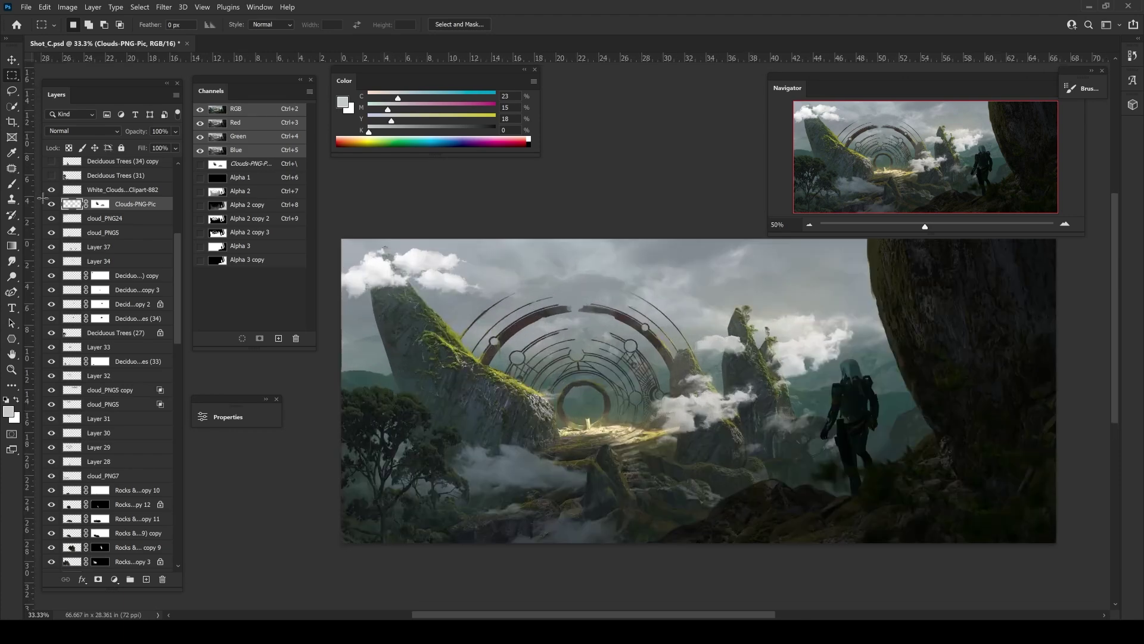
{"action": "left_click", "coordinate": [101, 203]}
{"action": "key", "text": "b"}
{"action": "key", "text": "d"}
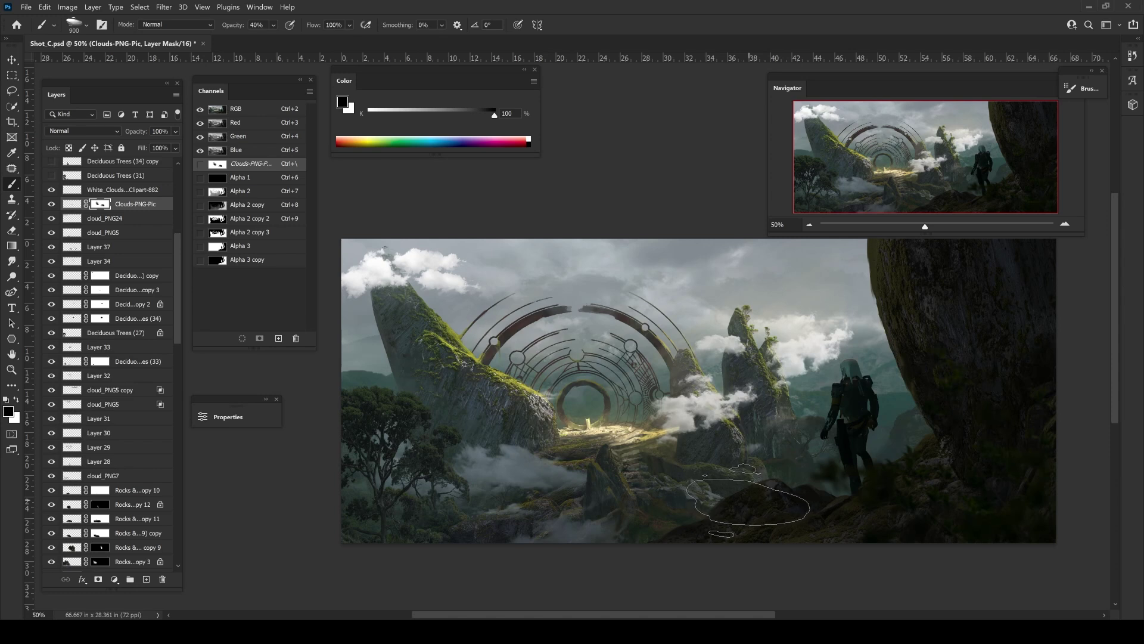
- Duplicate cloud_PNG5 as cloud_PNG5 copy 2 and move the copy right along the foreground
{"action": "key", "text": "m"}
{"action": "left_click", "coordinate": [78, 232]}
{"action": "left_click_drag", "start_coordinate": [536, 507], "coordinate": [723, 504]}
{"action": "key", "text": "m"}
{"action": "key", "text": "ctrl+minus"}
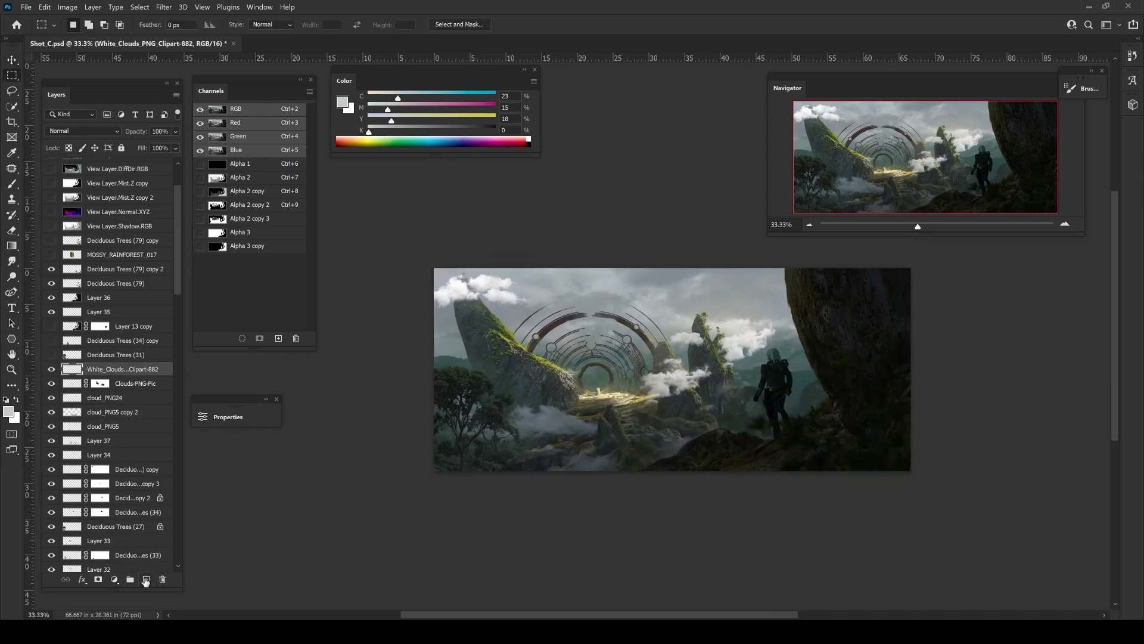
- Set Layer 38 to Soft Light at 80% under MOSSY_RAINFOREST_017 and adjust its lightness
{"action": "left_click", "coordinate": [83, 130]}
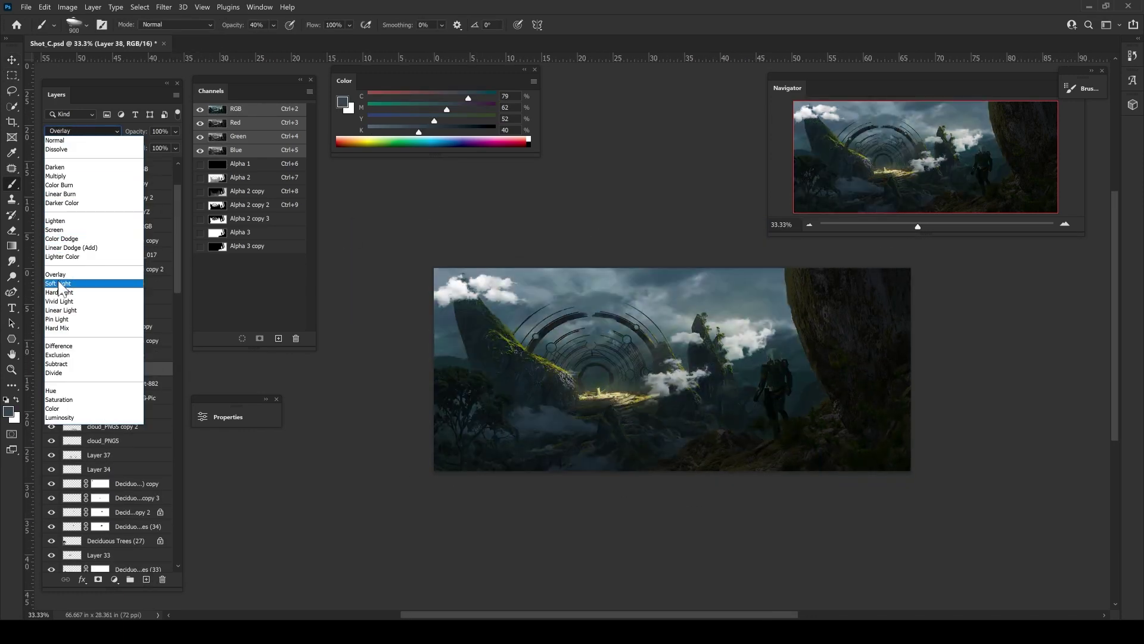
{"action": "left_click", "coordinate": [58, 283]}
{"action": "key", "text": "v"}
{"action": "key", "text": "1"}
{"action": "left_click_drag", "start_coordinate": [105, 369], "coordinate": [82, 248]}
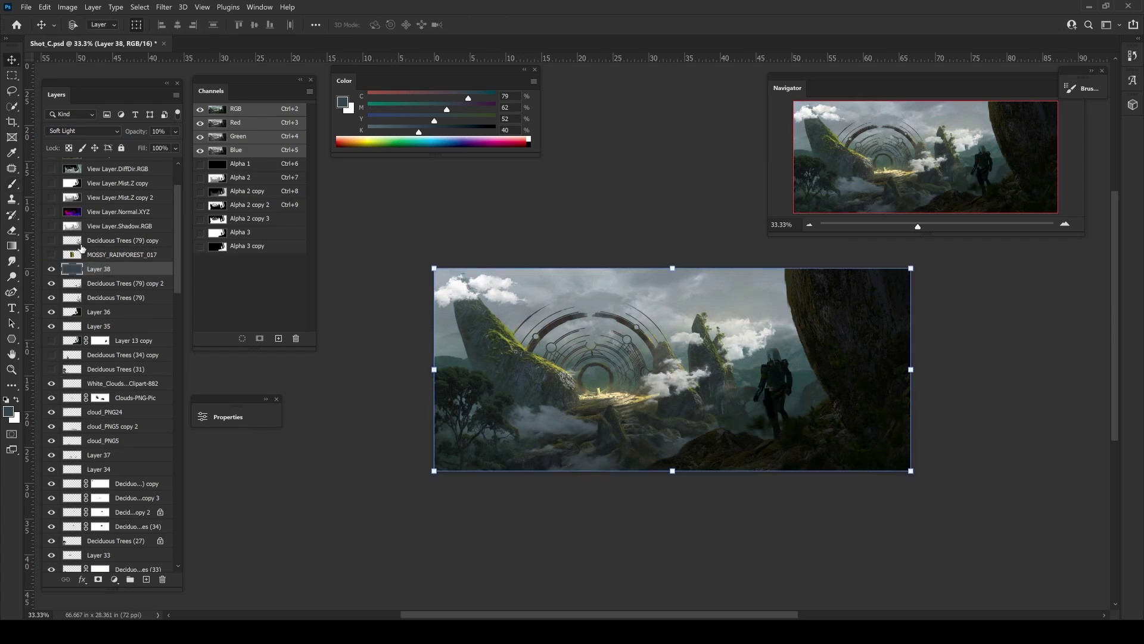
{"action": "key", "text": "3"}
{"action": "key", "text": "ctrl+plus"}
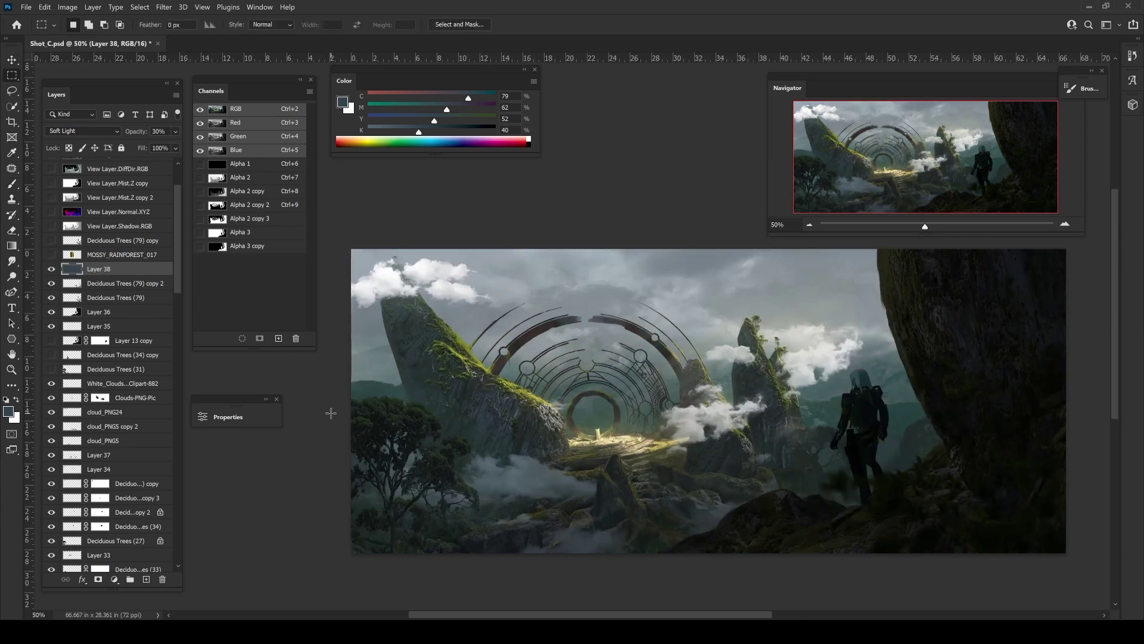
{"action": "key", "text": "ctrl+minus"}
{"action": "key", "text": "8"}
{"action": "key", "text": "ctrl+u"}
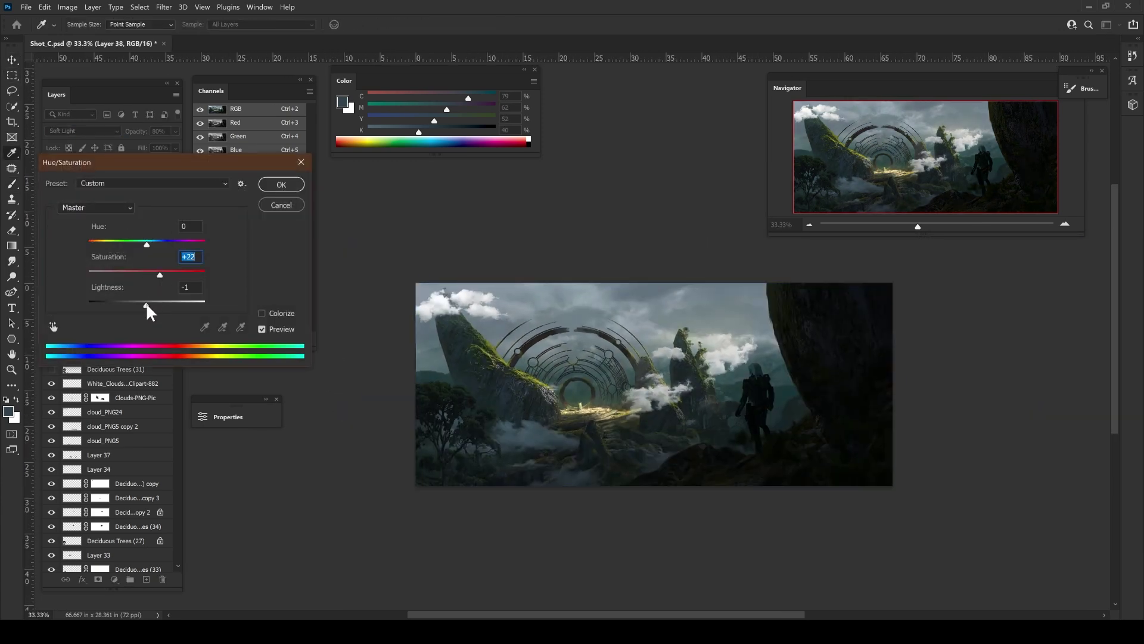
{"action": "left_click_drag", "start_coordinate": [146, 302], "coordinate": [185, 301]}
{"action": "key", "text": "Return"}
- Apply a Levels adjustment to the Clouds-PNG-Pic layer
{"action": "left_click", "coordinate": [119, 397]}
{"action": "key", "text": "ctrl+l"}
{"action": "key", "text": "Return"}
{"action": "key", "text": "ctrl+plus"}
{"action": "key", "text": "b"}
- Apply Levels to White_Clouds, try moving it lower, then undo and hide the layer
{"action": "left_click", "coordinate": [119, 384]}
{"action": "key", "text": "ctrl+l"}
{"action": "key", "text": "Return"}
{"action": "key", "text": "v"}
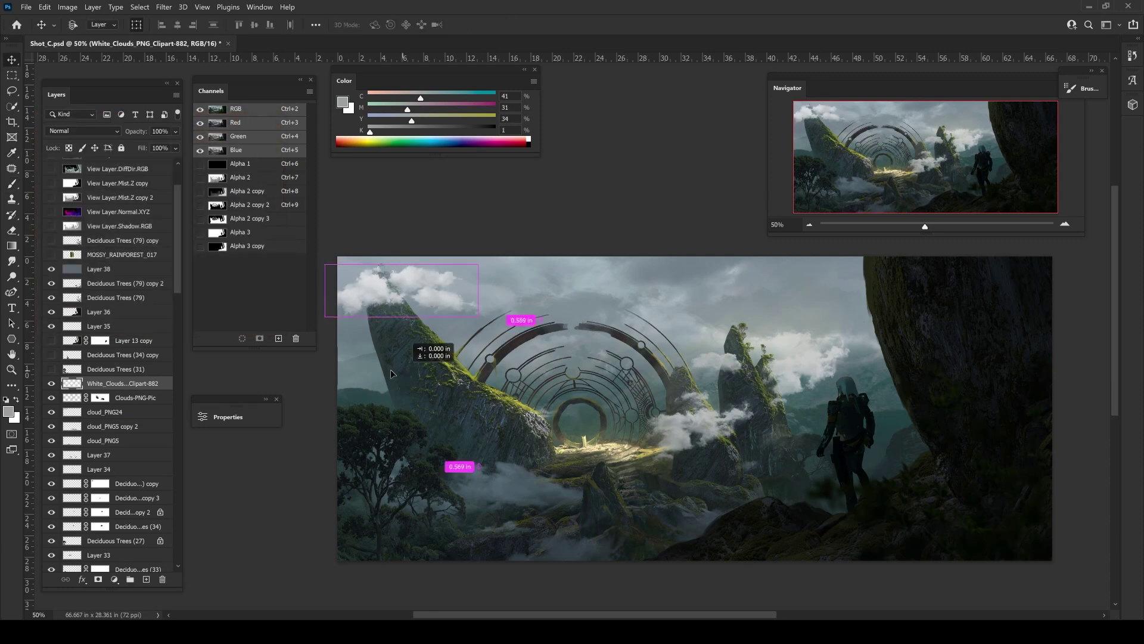
{"action": "left_click_drag", "start_coordinate": [417, 366], "coordinate": [616, 568]}
{"action": "key", "text": "ctrl+z"}
{"action": "left_click", "coordinate": [51, 383]}
- Duplicate Clouds-PNG-Pic and try skewing the copy about 8°, then cancel and delete it
{"action": "key", "text": "ctrl+minus"}
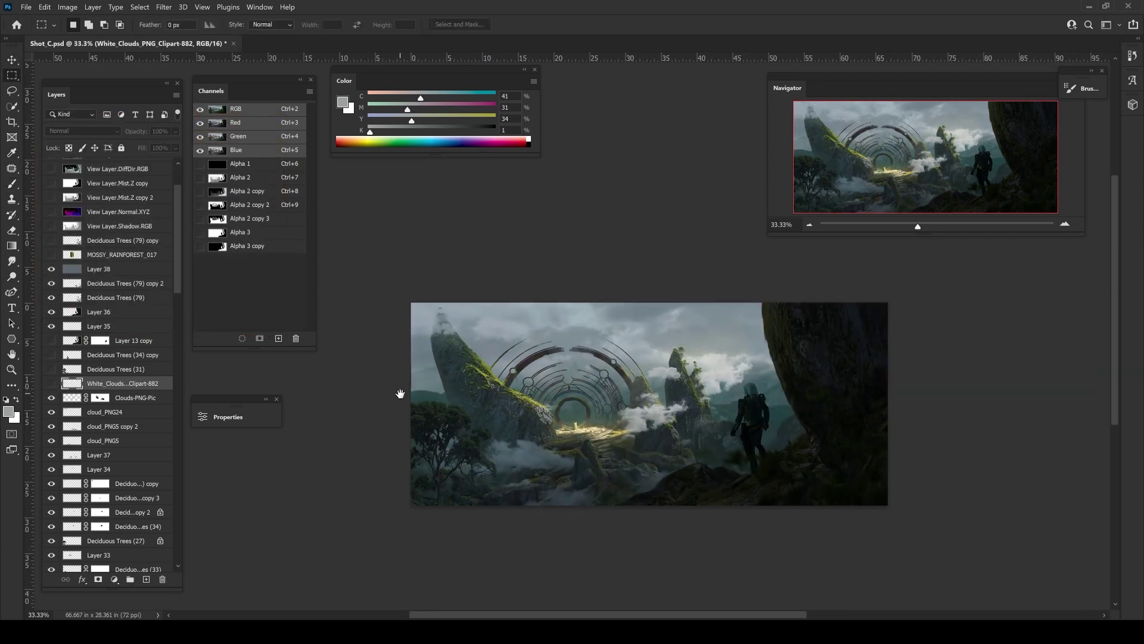
{"action": "key", "text": "m"}
{"action": "key", "text": "ctrl+plus"}
{"action": "key", "text": "ctrl+j"}
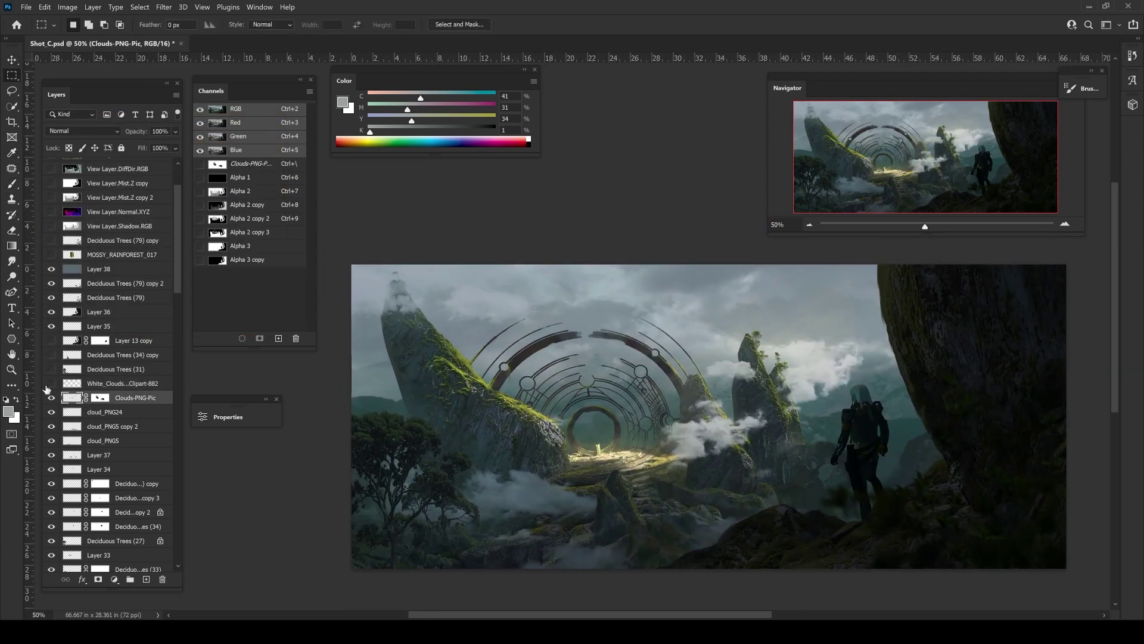
{"action": "key", "text": "ctrl+t"}
{"action": "mouse_move", "coordinate": [497, 416]}
{"action": "left_mouse_down", "text": "ctrl"}
{"action": "mouse_move", "coordinate": [497, 362]}
{"action": "mouse_move", "coordinate": [549, 173]}
{"action": "left_mouse_up", "text": "ctrl"}
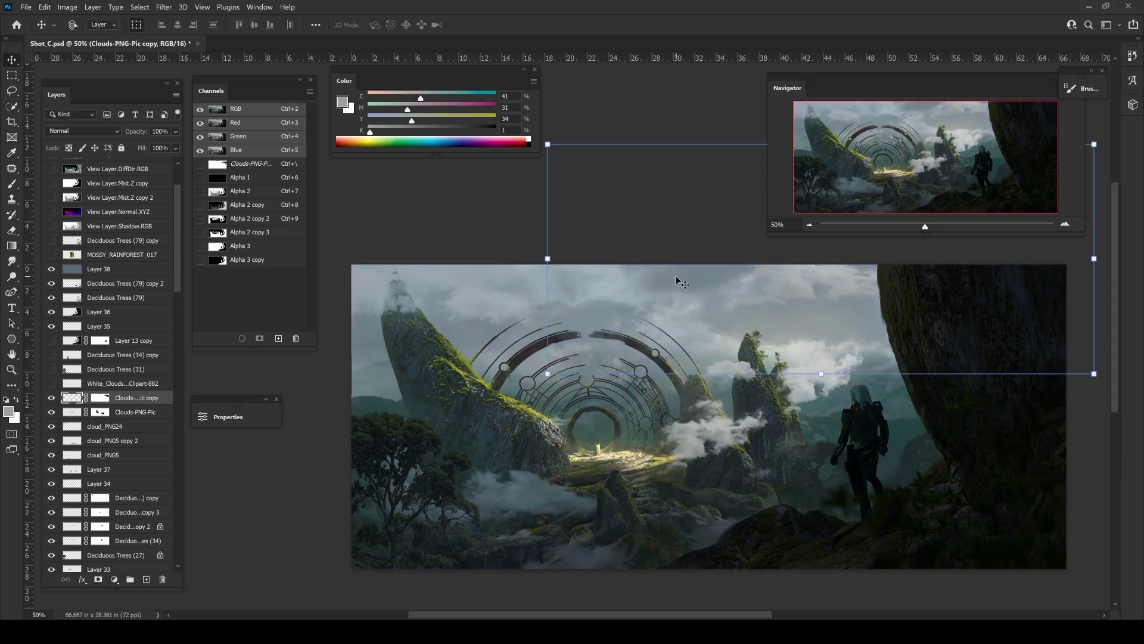
{"action": "key", "text": "Escape"}
{"action": "key", "text": "Delete"}
{"action": "key", "text": "ctrl+minus"}
{"action": "key", "text": "ctrl+plus"}
{"action": "key", "text": "b"}
{"action": "key", "text": "ctrl+minus"}
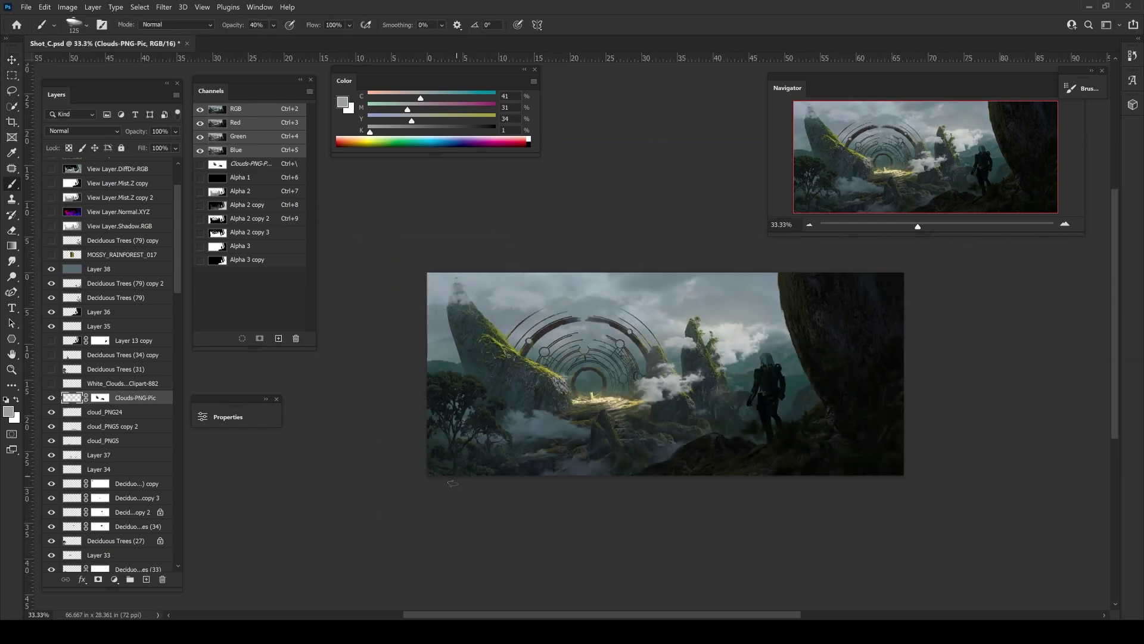
{"action": "key", "text": "ctrl+plus"}
- Apply a Levels adjustment to Layer 36 and reset the painting colour to black
{"action": "left_click", "coordinate": [449, 441], "text": "ctrl"}
{"action": "key", "text": "ctrl+l"}
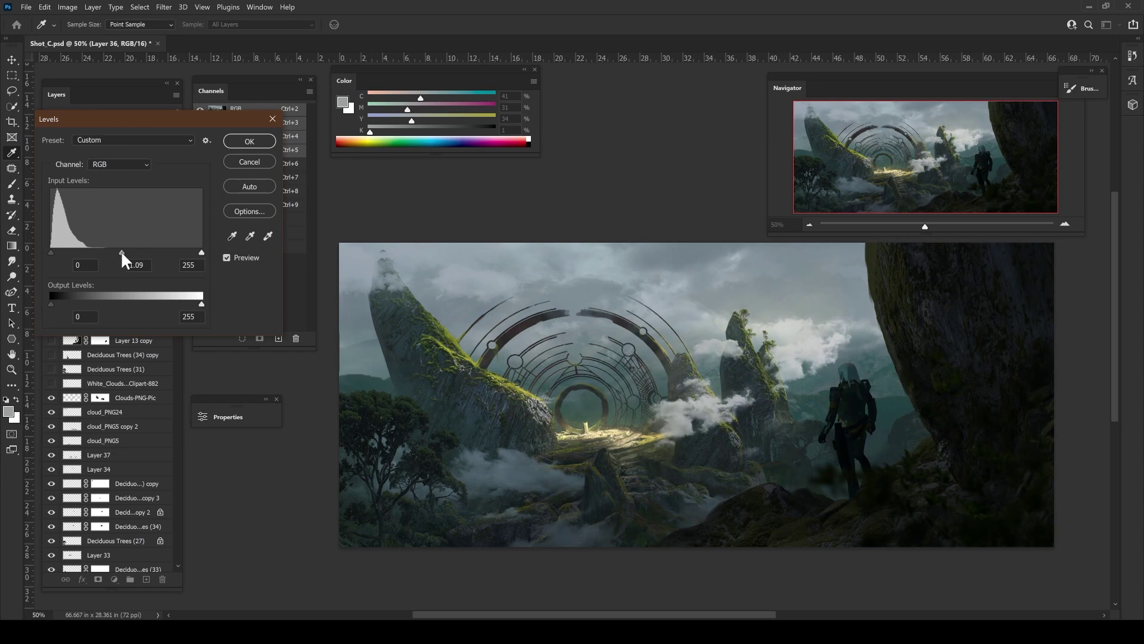
{"action": "key", "text": "Return"}
{"action": "left_click_drag", "start_coordinate": [308, 369], "coordinate": [214, 325]}
{"action": "key", "text": "d"}
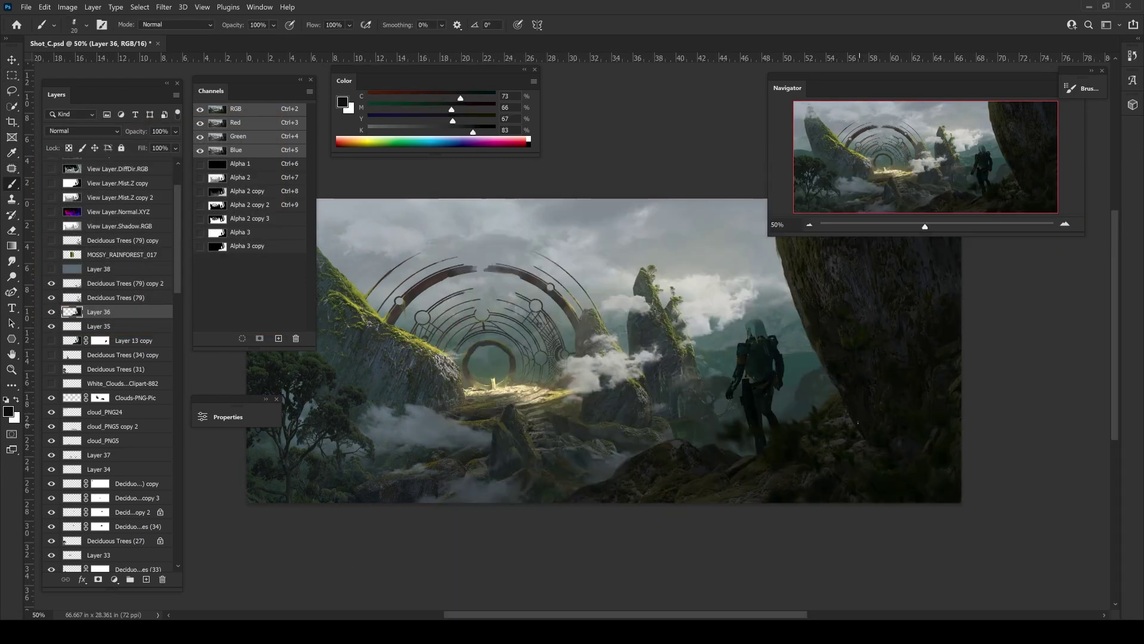
{"action": "key", "text": "ctrl+minus"}
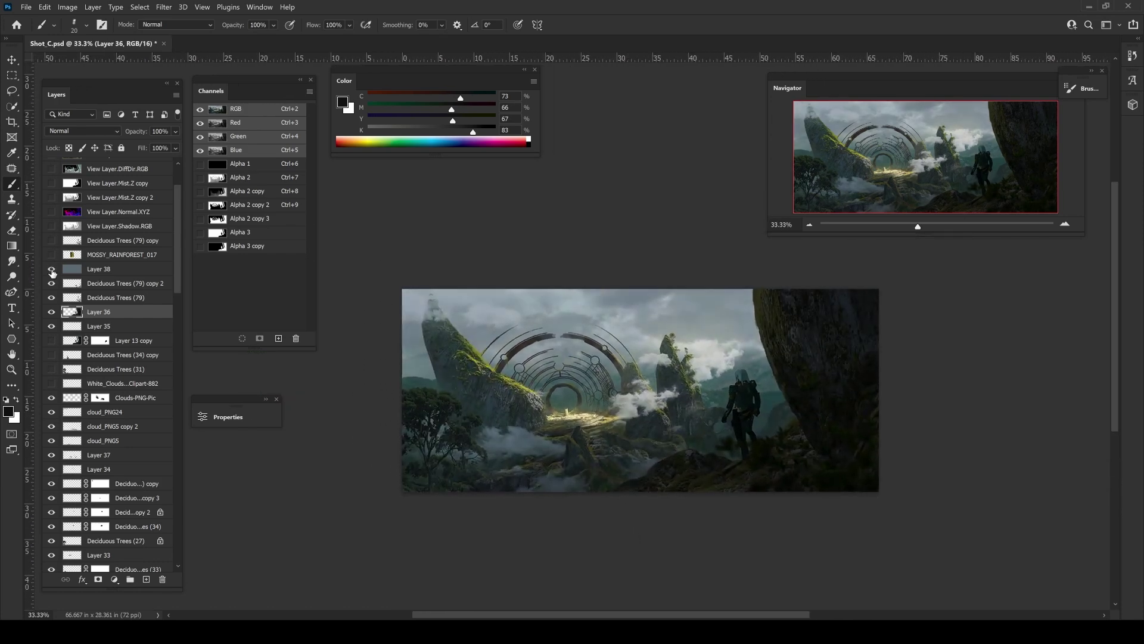
- Toggle Layer 38 and the forest Shot_B layer to compare, returning to the arch scene
{"action": "left_click", "coordinate": [51, 270]}
{"action": "scroll", "coordinate": [108, 268], "scroll_direction": "up", "scroll_amount": 5}
{"action": "left_click", "coordinate": [51, 193]}
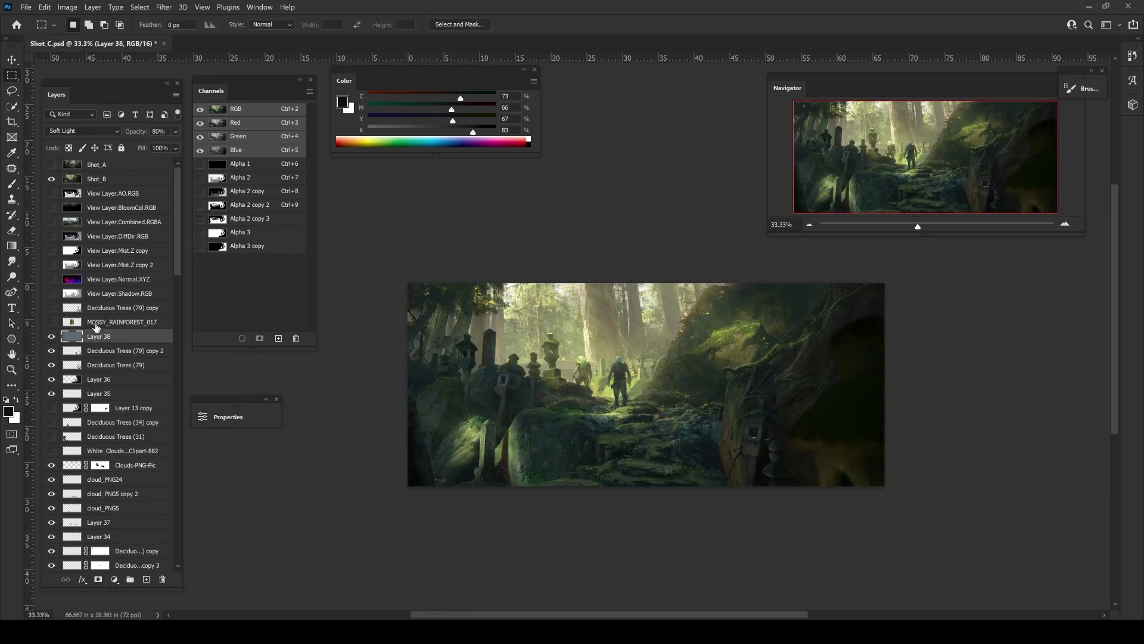
{"action": "key", "text": "m"}
{"action": "left_click", "coordinate": [51, 194]}
{"action": "left_click", "coordinate": [51, 164]}
{"action": "key", "text": "ctrl+plus"}
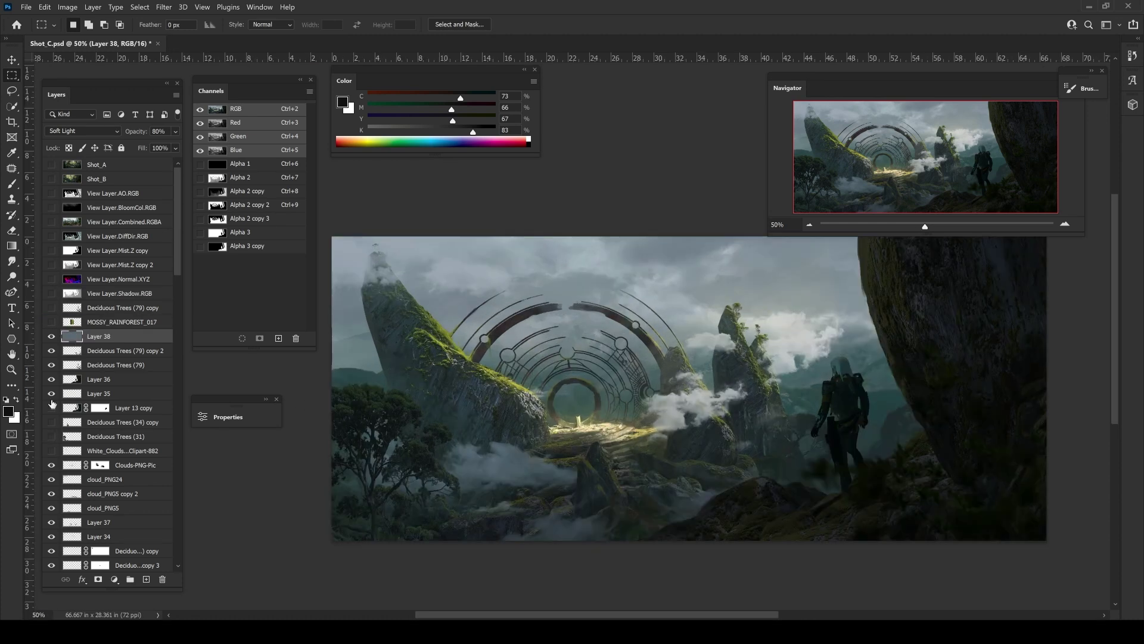
- Slightly dim the brightest Clouds-PNG-Pic tones with Levels and save the document
{"action": "left_click", "coordinate": [119, 464]}
{"action": "key", "text": "ctrl+l"}
{"action": "left_click_drag", "start_coordinate": [201, 304], "coordinate": [199, 304]}
{"action": "key", "text": "Return"}
{"action": "key", "text": "b"}
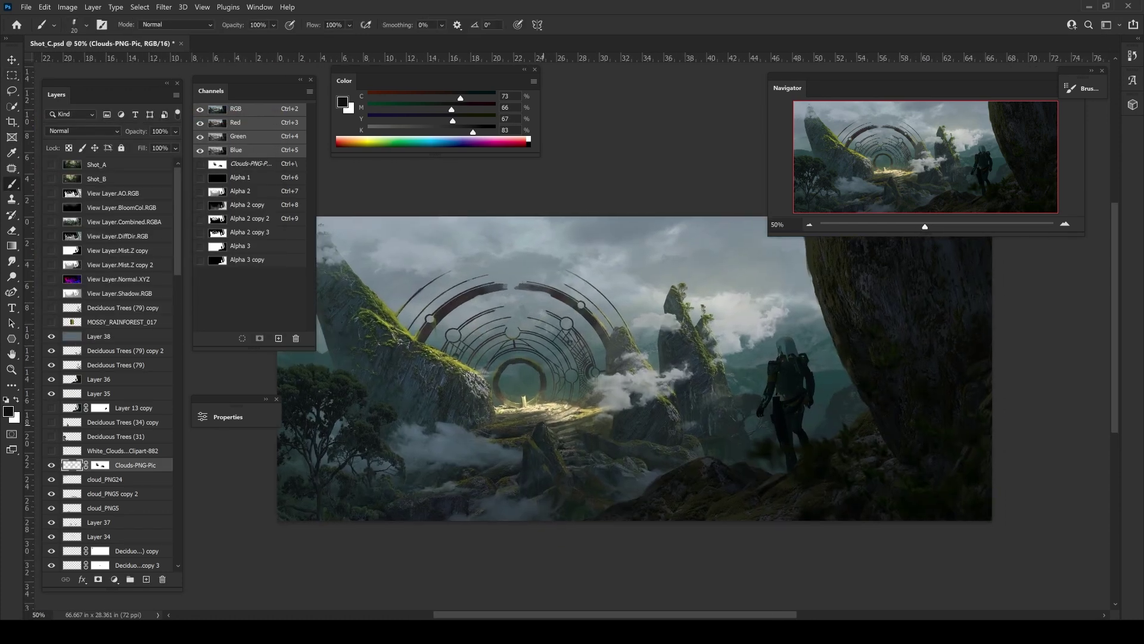
{"action": "key", "text": "ctrl+s"}
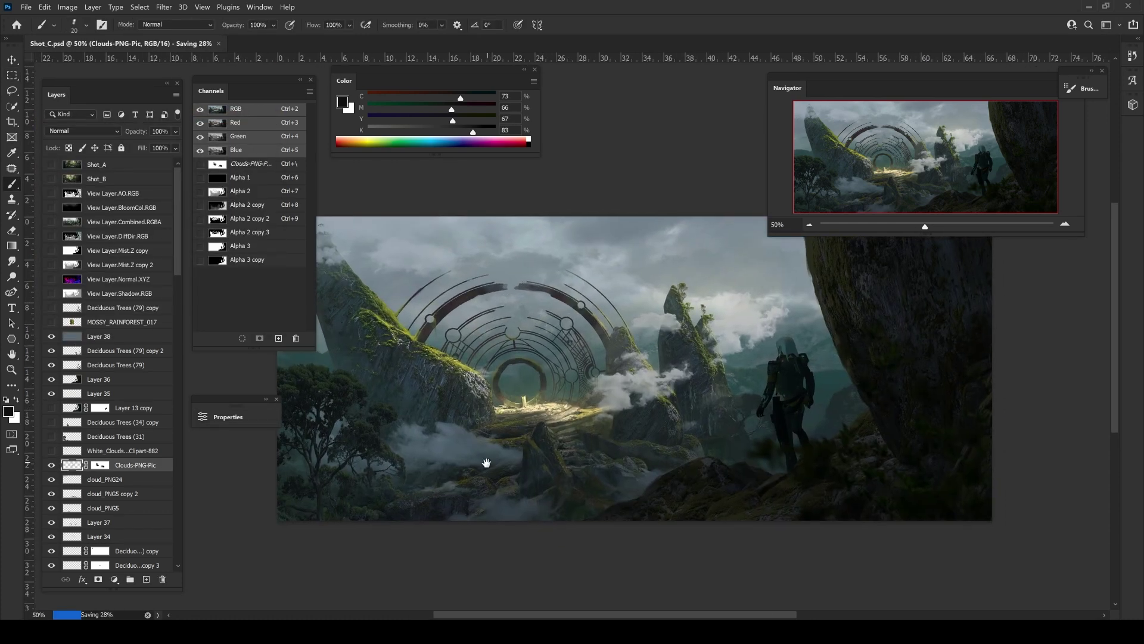
- Paste the NaturePlants0014_1_S grass image as a new layer above Layer 36
{"action": "left_click_drag", "start_coordinate": [486, 463], "coordinate": [508, 449]}
{"action": "left_click", "coordinate": [98, 379]}
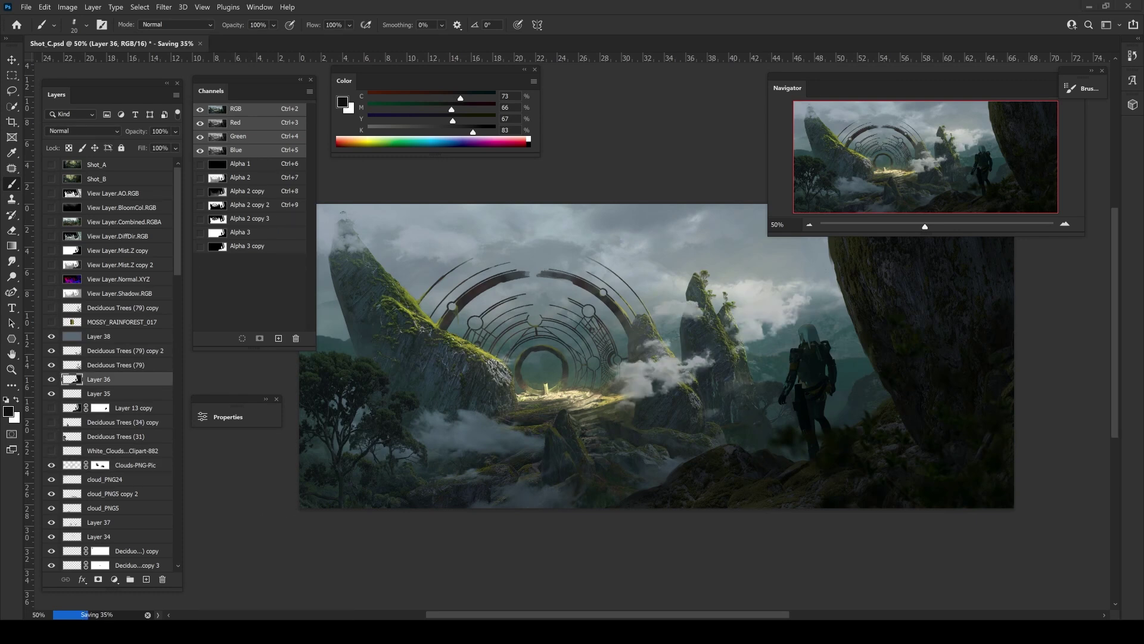
{"action": "key", "text": "v"}
{"action": "key", "text": "ctrl+v"}
- Scale the grass down, darken it with Levels, and nudge and tilt it about -4.7°
{"action": "mouse_move", "coordinate": [726, 292]}
{"action": "left_mouse_down"}
{"action": "mouse_move", "coordinate": [674, 336]}
{"action": "mouse_move", "coordinate": [655, 477]}
{"action": "left_mouse_up"}
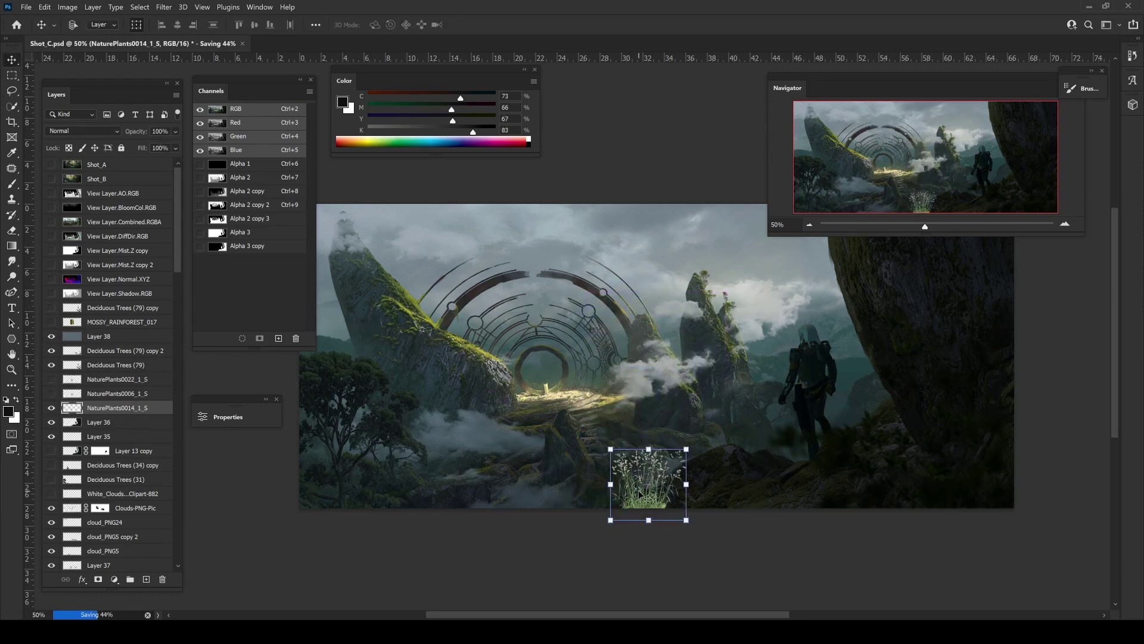
{"action": "key", "text": "Return"}
{"action": "key", "text": "ctrl+l"}
{"action": "left_click_drag", "start_coordinate": [204, 307], "coordinate": [84, 307]}
{"action": "key", "text": "Return"}
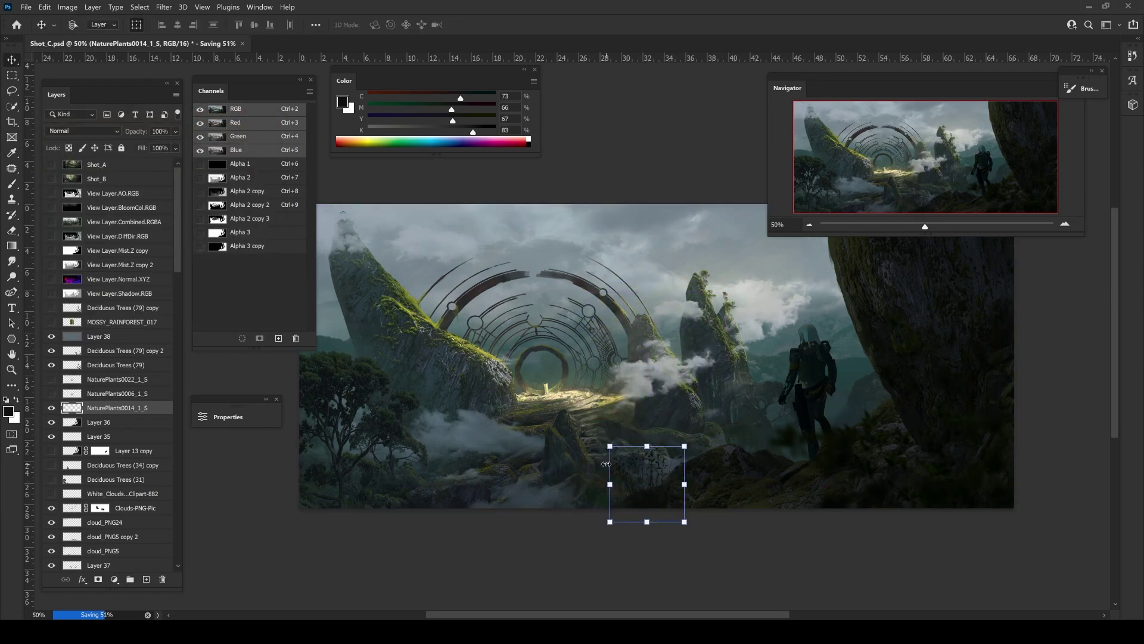
{"action": "key", "text": "ctrl+t"}
{"action": "left_click_drag", "start_coordinate": [648, 484], "coordinate": [660, 479]}
{"action": "left_click_drag", "start_coordinate": [625, 417], "coordinate": [618, 425]}
{"action": "key", "text": "Return"}
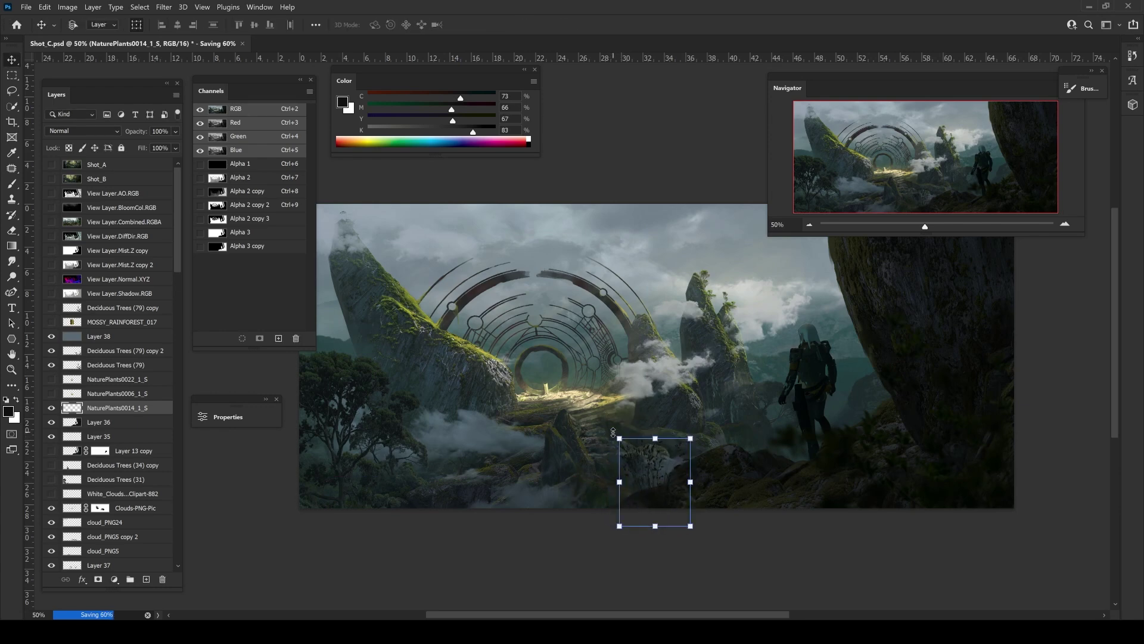
- Show NaturePlants0006_1_S, scale and darken it, then duplicate it further down the slope
{"action": "left_click", "coordinate": [51, 394]}
{"action": "left_click", "coordinate": [119, 393]}
{"action": "left_click_drag", "start_coordinate": [609, 281], "coordinate": [644, 401]}
{"action": "key", "text": "Return"}
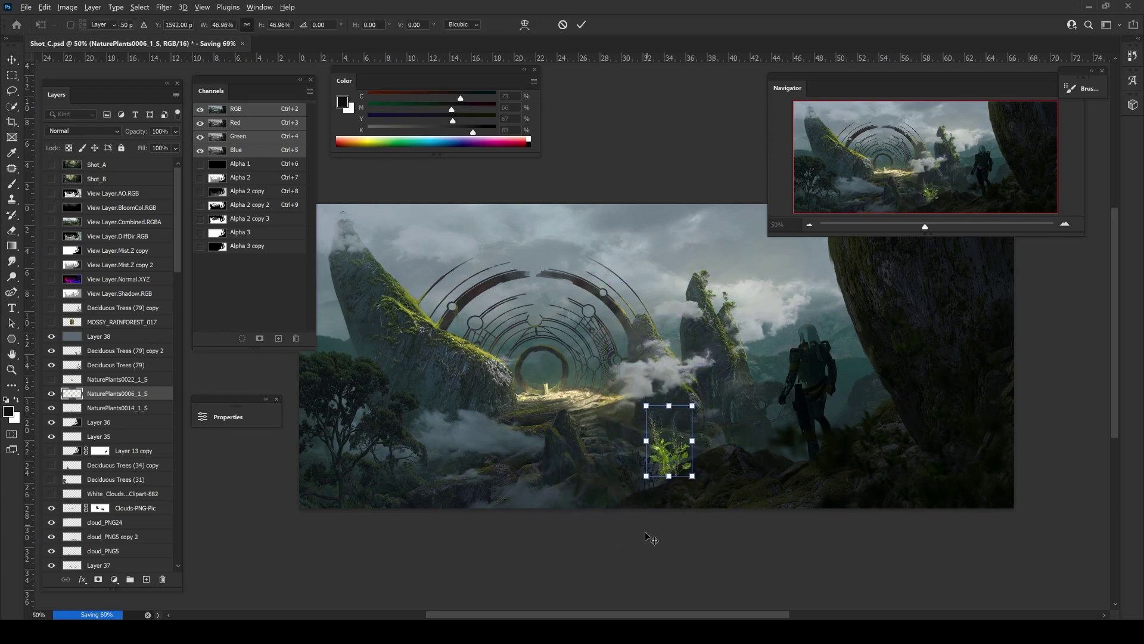
{"action": "key", "text": "ctrl+l"}
{"action": "left_click_drag", "start_coordinate": [204, 310], "coordinate": [120, 311]}
{"action": "key", "text": "Return"}
{"action": "left_click_drag", "start_coordinate": [673, 459], "coordinate": [661, 588]}
- Adjust the plant copy's tones with Levels
{"action": "scroll", "coordinate": [519, 327], "scroll_direction": "up", "scroll_amount": 1}
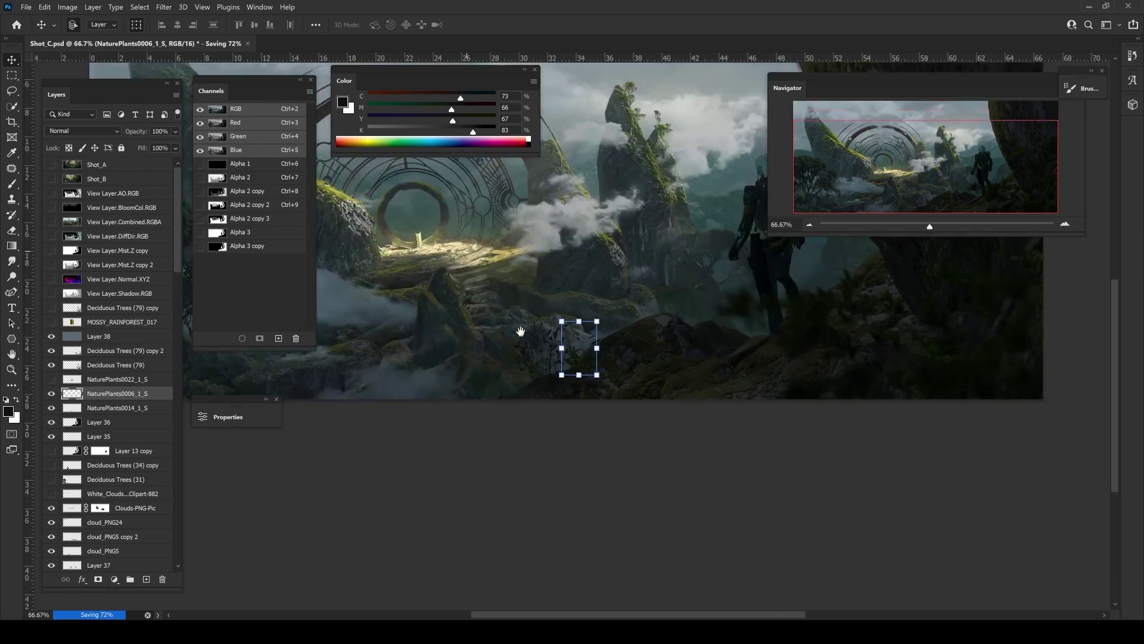
{"action": "scroll", "coordinate": [536, 357], "scroll_direction": "up", "scroll_amount": 3}
{"action": "scroll", "coordinate": [567, 498], "scroll_direction": "down", "scroll_amount": 3}
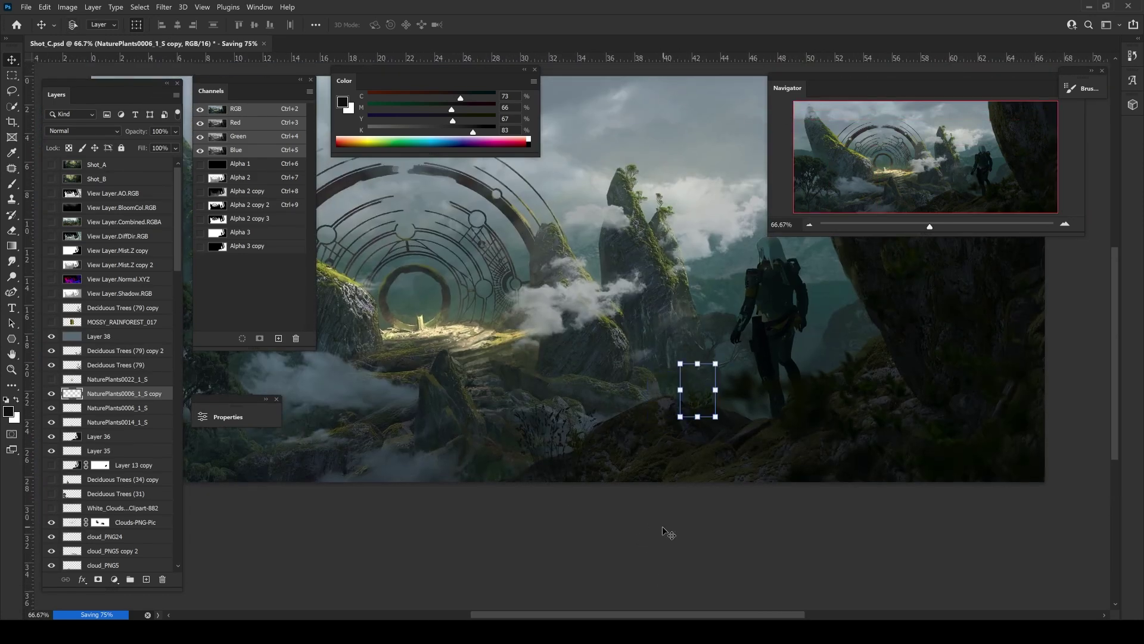
{"action": "key", "text": "ctrl+l"}
{"action": "key", "text": "Return"}
{"action": "scroll", "coordinate": [575, 340], "scroll_direction": "up", "scroll_amount": 1}
- Stretch the plant copy slightly taller with Free Transform
{"action": "key", "text": "b"}
{"action": "right_click", "coordinate": [450, 169]}
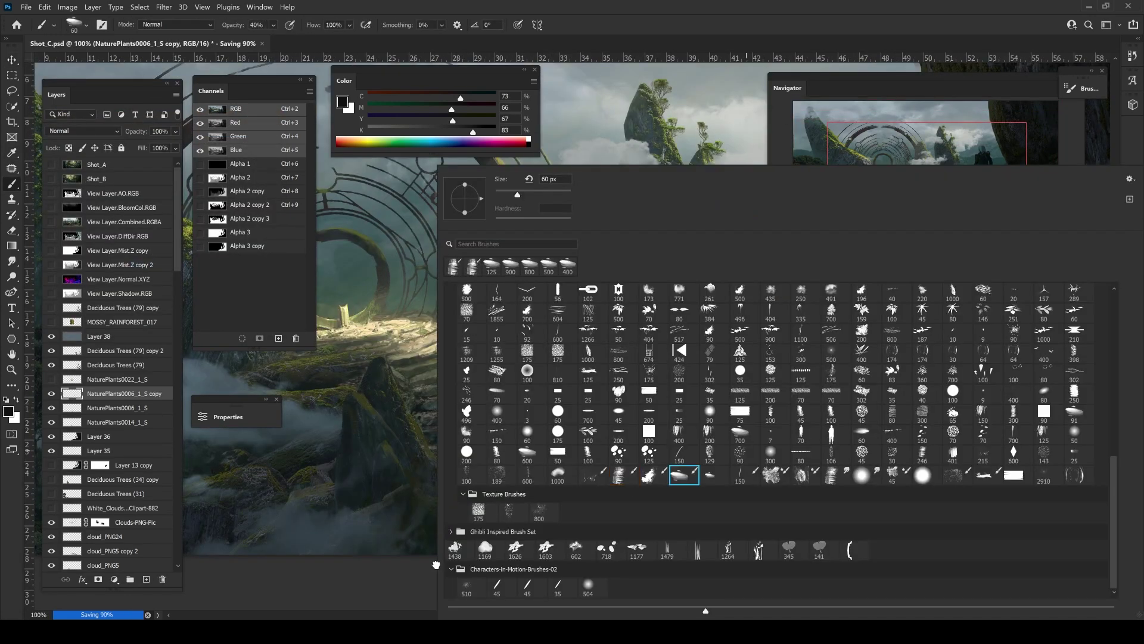
{"action": "key", "text": "Escape"}
{"action": "key", "text": "v"}
{"action": "key", "text": "ctrl+t"}
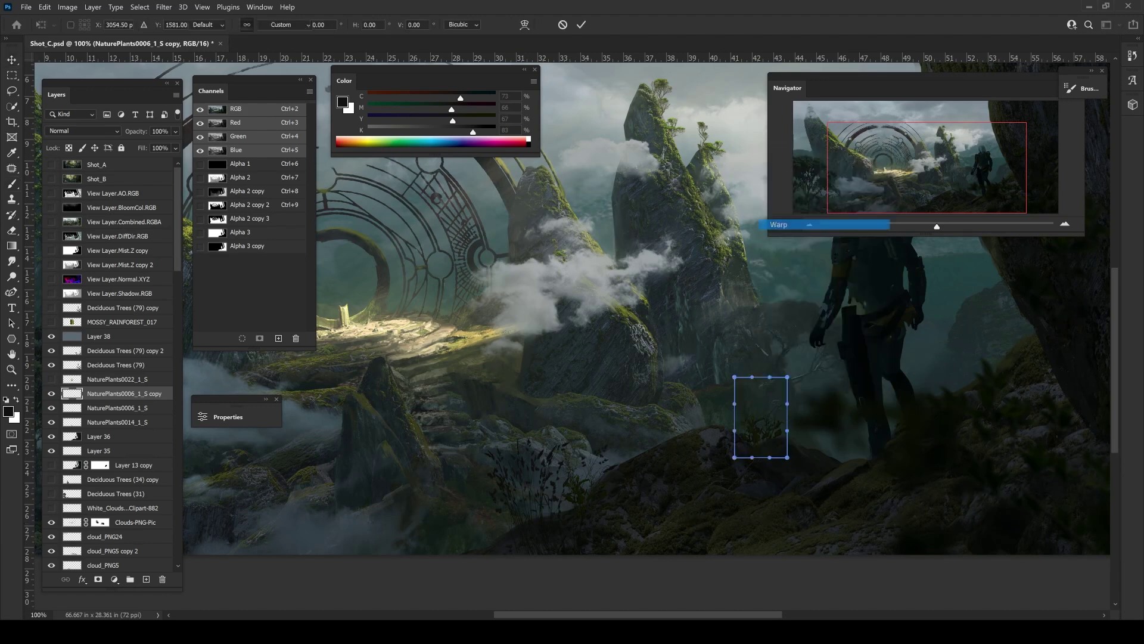
{"action": "left_click_drag", "start_coordinate": [765, 376], "coordinate": [764, 364]}
{"action": "key", "text": "Return"}
- Adjust the plant copy's Levels again and add a layer mask to it
{"action": "key", "text": "i"}
{"action": "key", "text": "ctrl+l"}
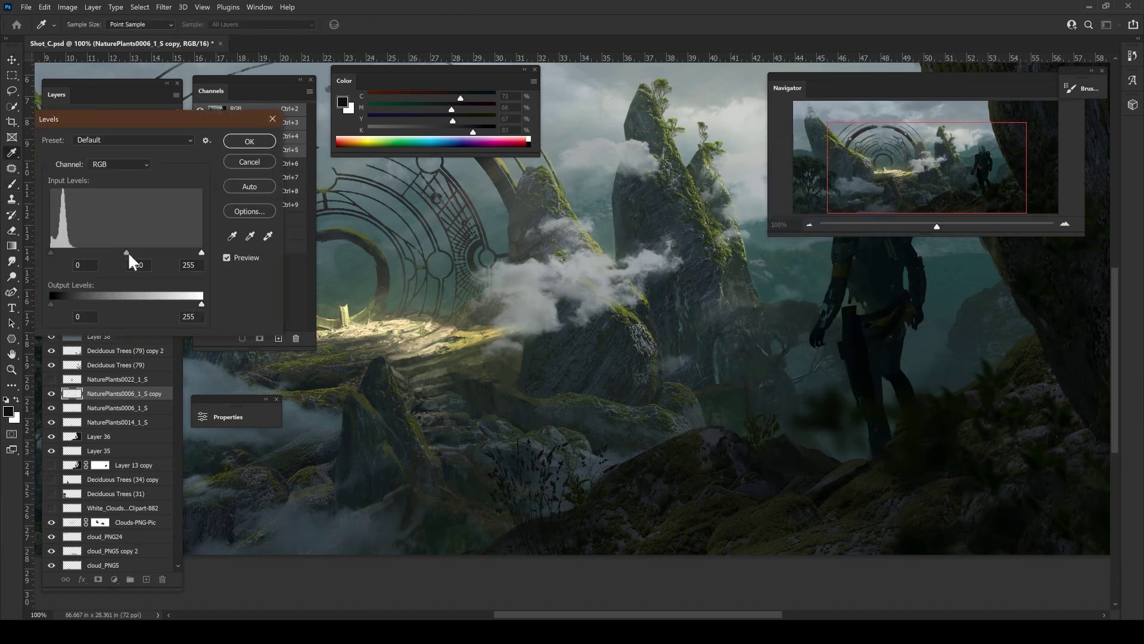
{"action": "key", "text": "Return"}
{"action": "key", "text": "b"}
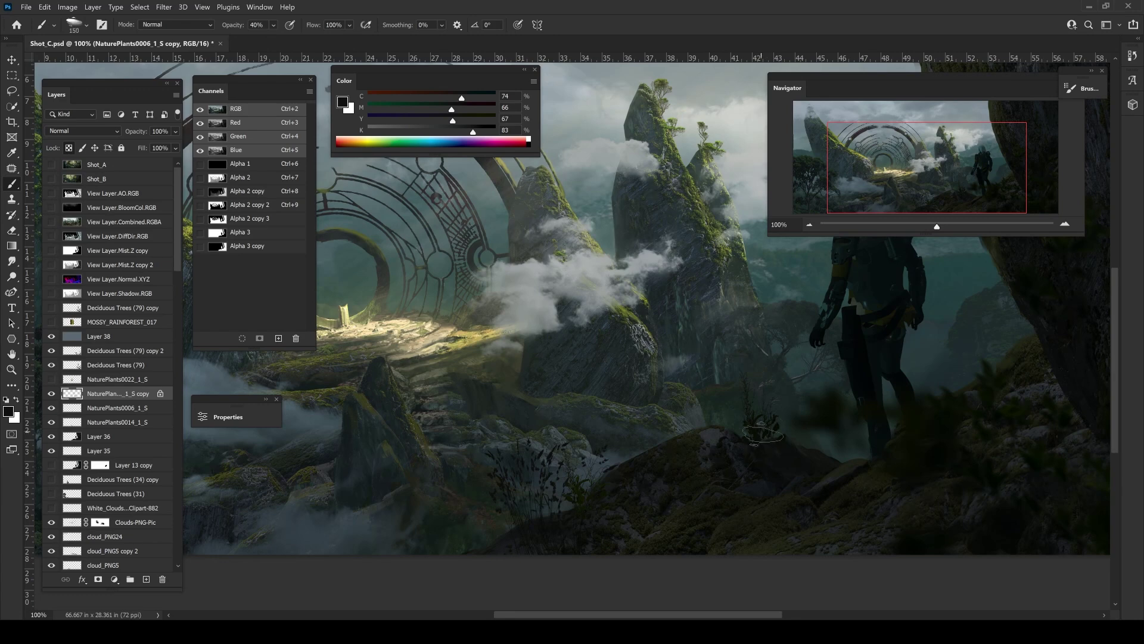
{"action": "left_click", "coordinate": [98, 578]}
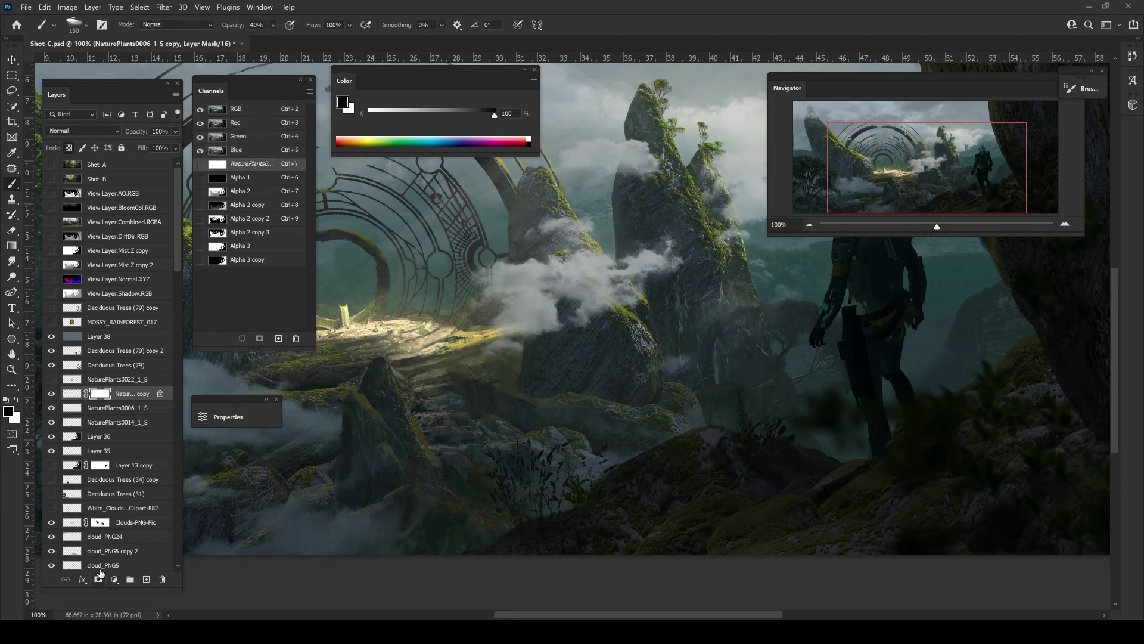
{"action": "key", "text": "ctrl+minus"}
{"action": "key", "text": "ctrl+minus"}
- Duplicate and reposition the plant copy, then delete the unwanted copy 3 layer
{"action": "key", "text": "ctrl+j"}
{"action": "key", "text": "v"}
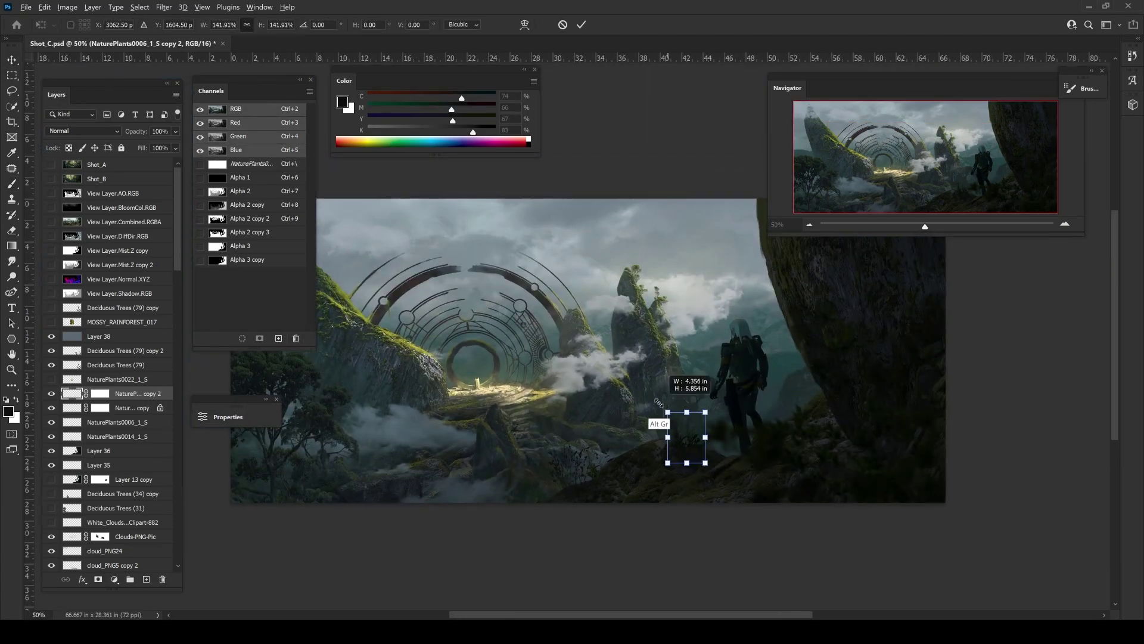
{"action": "key", "text": "ctrl+j"}
{"action": "key", "text": "ctrl+t"}
{"action": "left_click_drag", "start_coordinate": [840, 411], "coordinate": [775, 420]}
{"action": "key", "text": "ctrl+minus"}
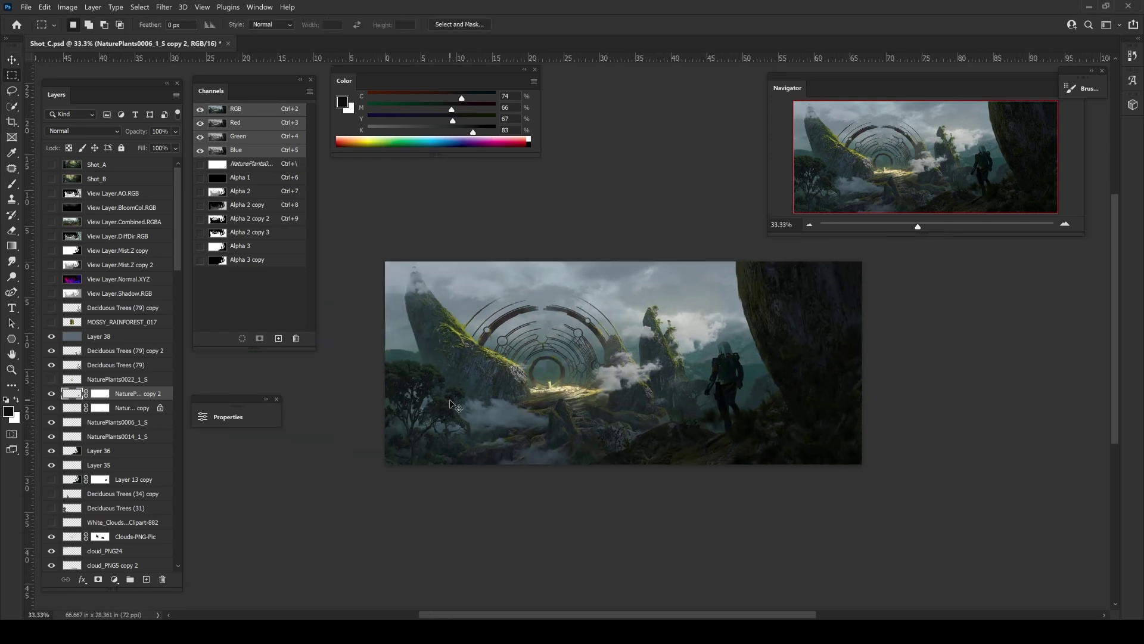
{"action": "left_click_drag", "start_coordinate": [734, 474], "coordinate": [620, 501]}
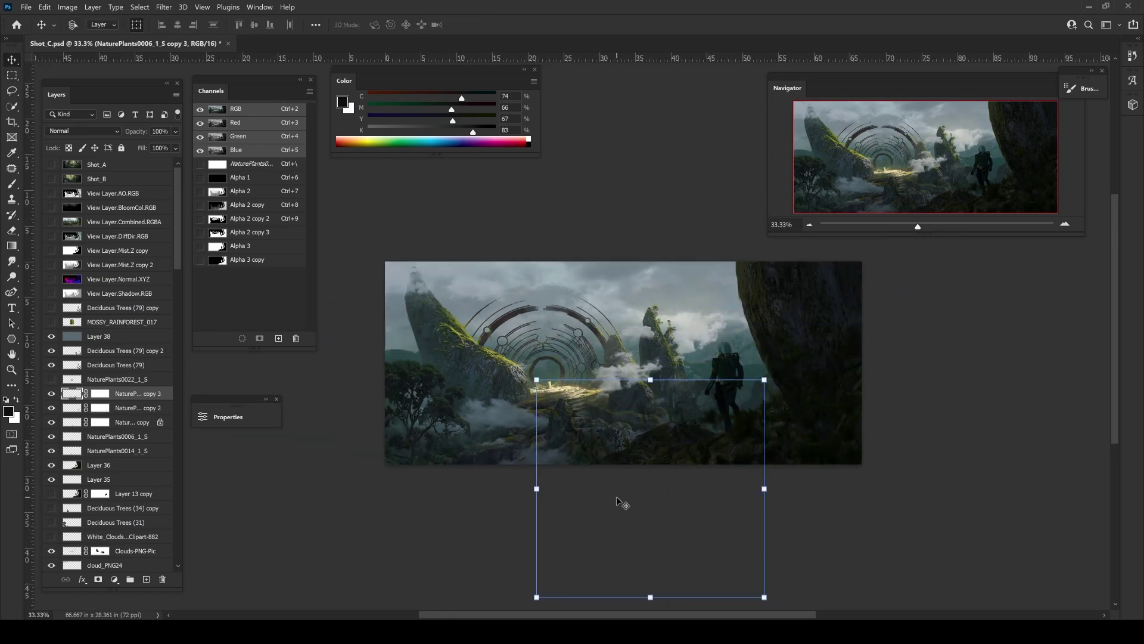
{"action": "key", "text": "Escape"}
{"action": "key", "text": "Delete"}
- Duplicate the plant again as copy 3 and move it lower down the slope
{"action": "key", "text": "m"}
{"action": "key", "text": "ctrl+plus"}
{"action": "key", "text": "ctrl+j"}
{"action": "left_click_drag", "start_coordinate": [664, 396], "coordinate": [662, 536]}
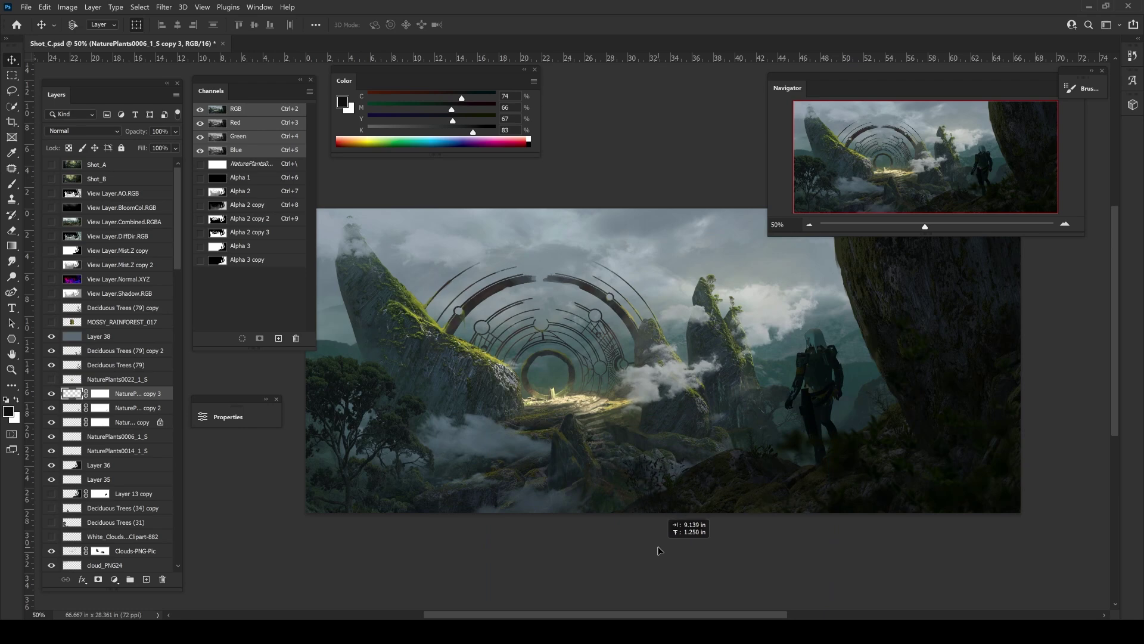
- Hide both Deciduous Trees (79) layers and toggle the plant copy 3 visibility
{"action": "left_click", "coordinate": [69, 351]}
{"action": "key", "text": "ctrl+minus"}
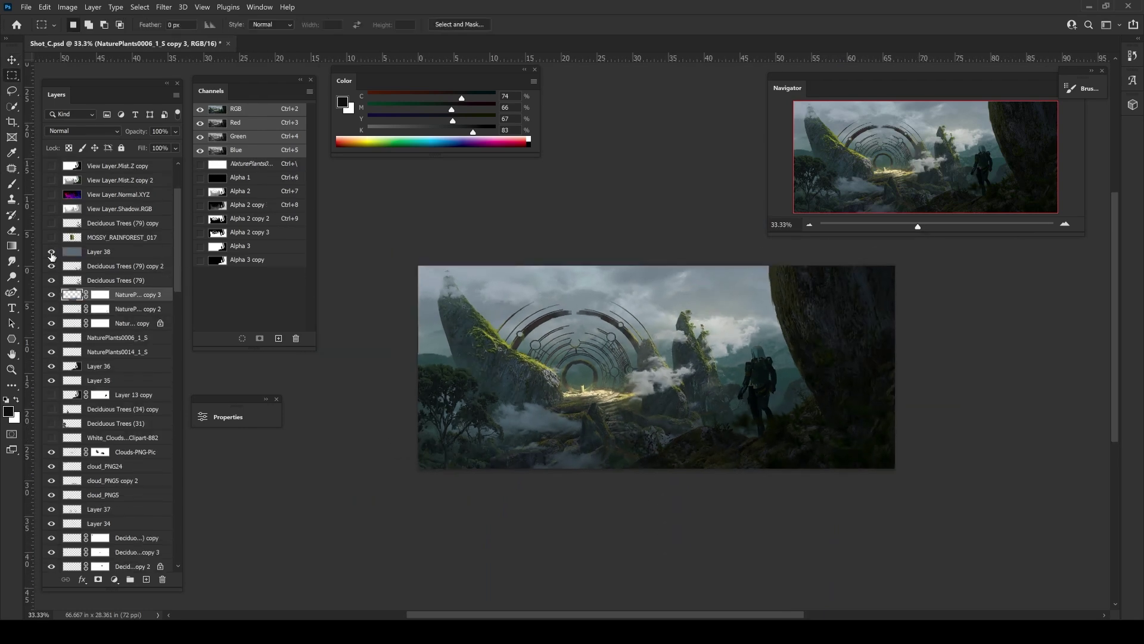
{"action": "left_click_drag", "start_coordinate": [52, 269], "coordinate": [51, 298]}
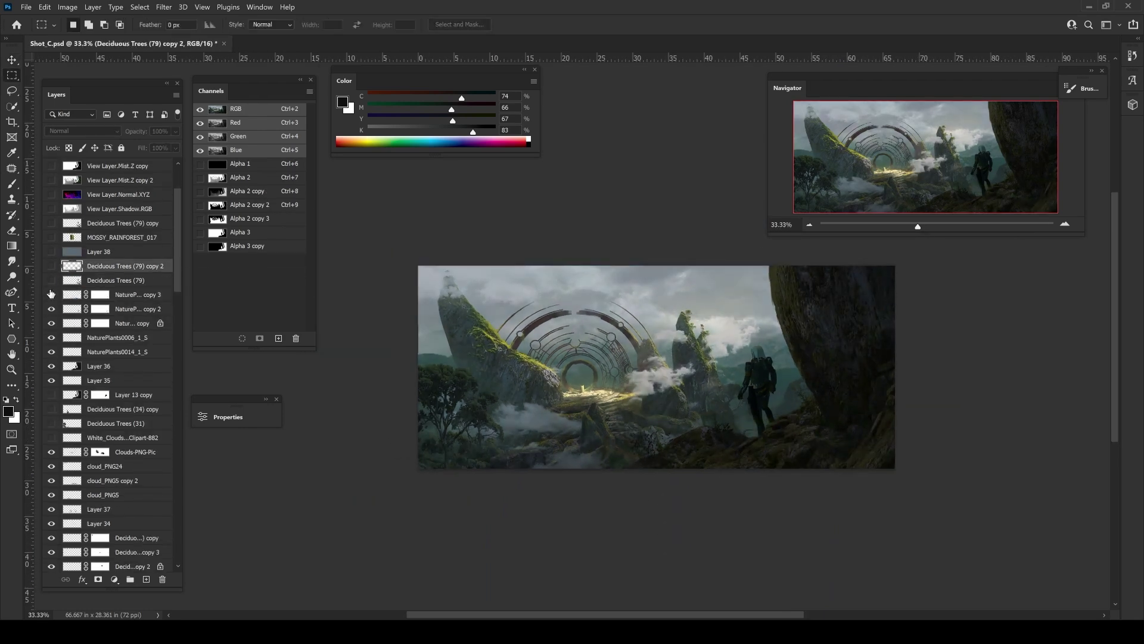
{"action": "left_click", "coordinate": [51, 294]}
{"action": "key", "text": "ctrl+plus"}
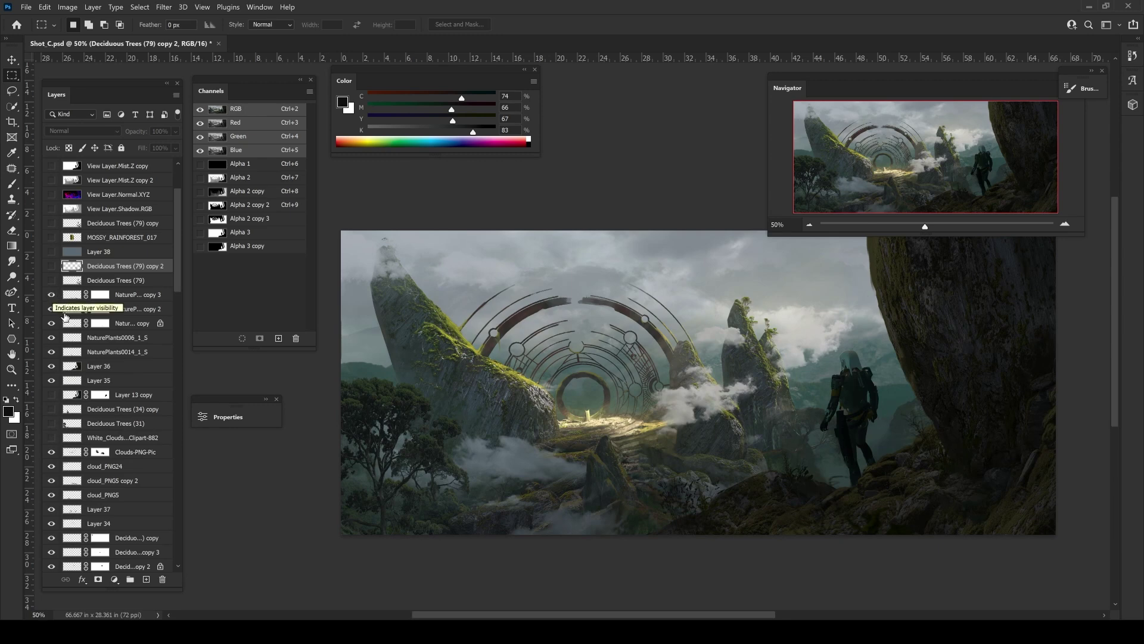
- Merge the plant layers into copy 2 and rename Layer 35 to 'lightrays'
{"action": "left_click", "coordinate": [62, 310]}
{"action": "key", "text": "ctrl+e"}
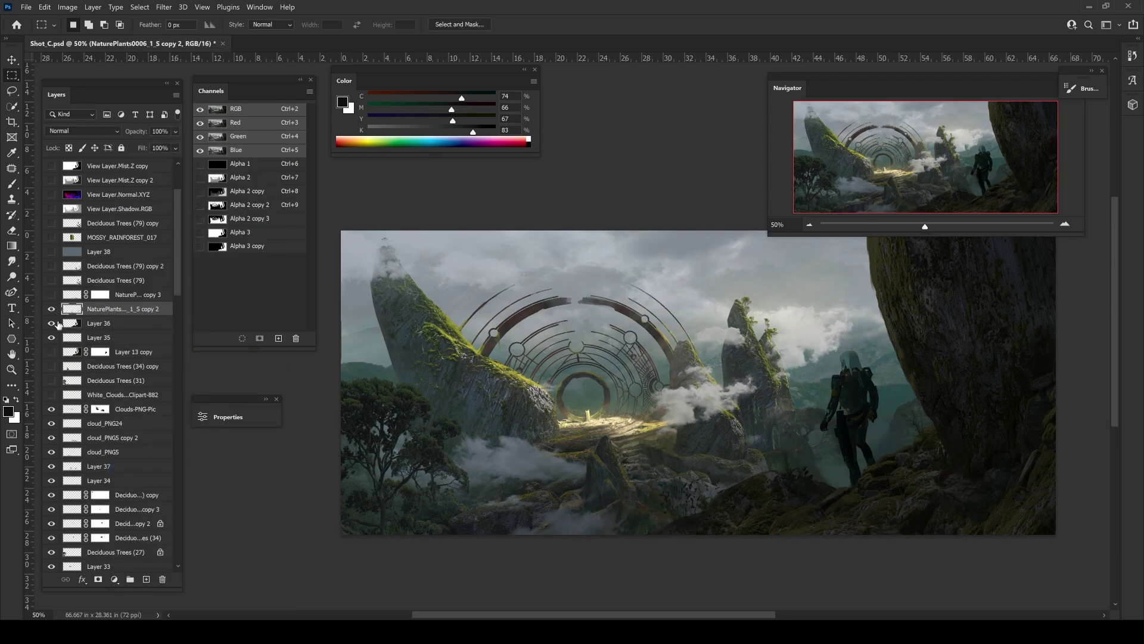
{"action": "double_click", "coordinate": [98, 337]}
{"action": "type", "text": "lightrays"}
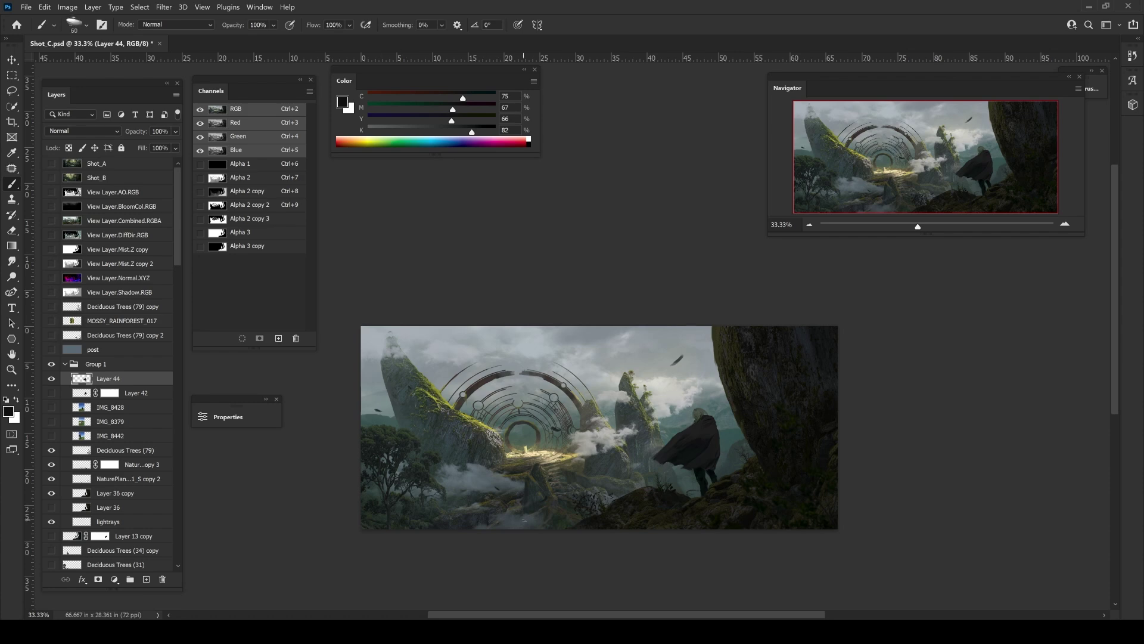
- Apply Motion Blur to the cloaked figure twice
{"action": "key", "text": "bracketleft"}
{"action": "key", "text": "bracketleft"}
{"action": "left_click", "coordinate": [164, 6]}
{"action": "left_click", "coordinate": [345, 227]}
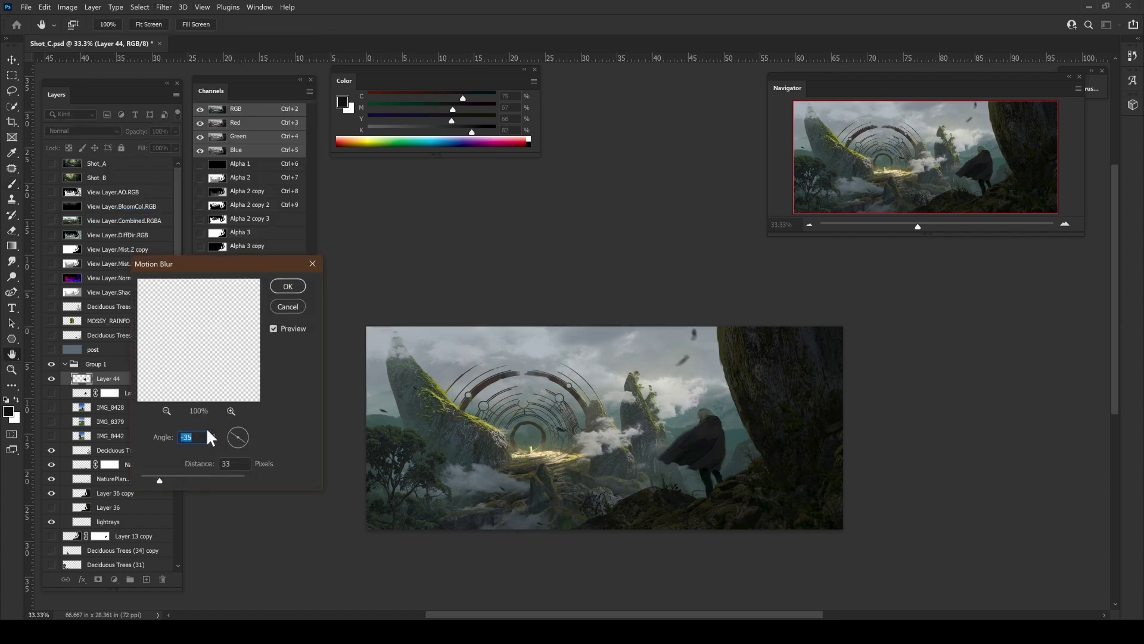
{"action": "key", "text": "Return"}
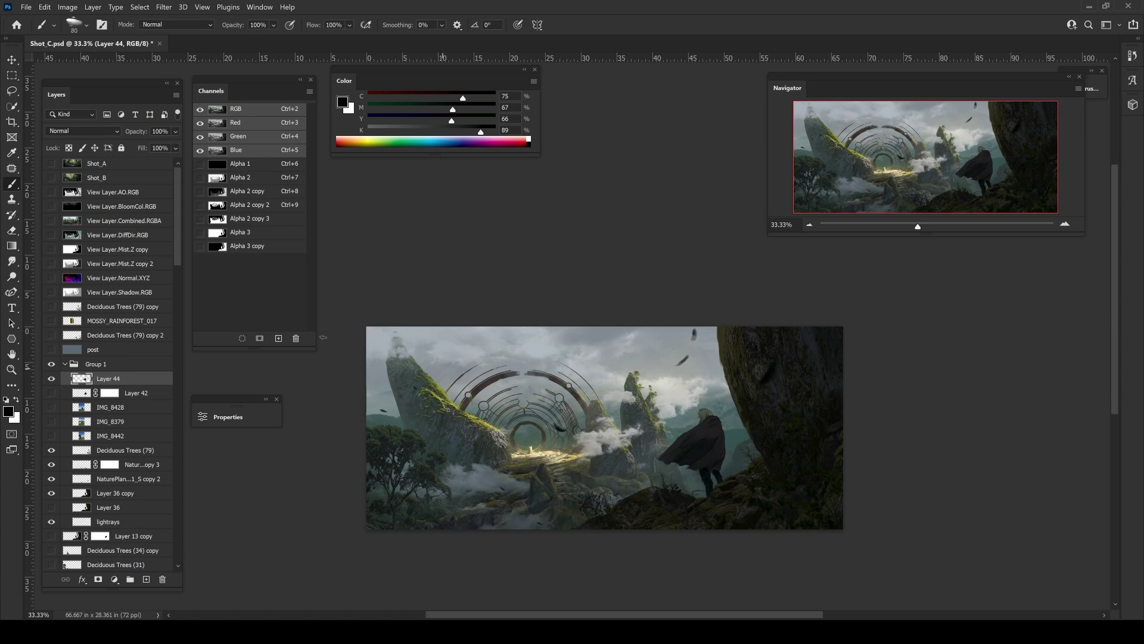
{"action": "left_click", "coordinate": [164, 7]}
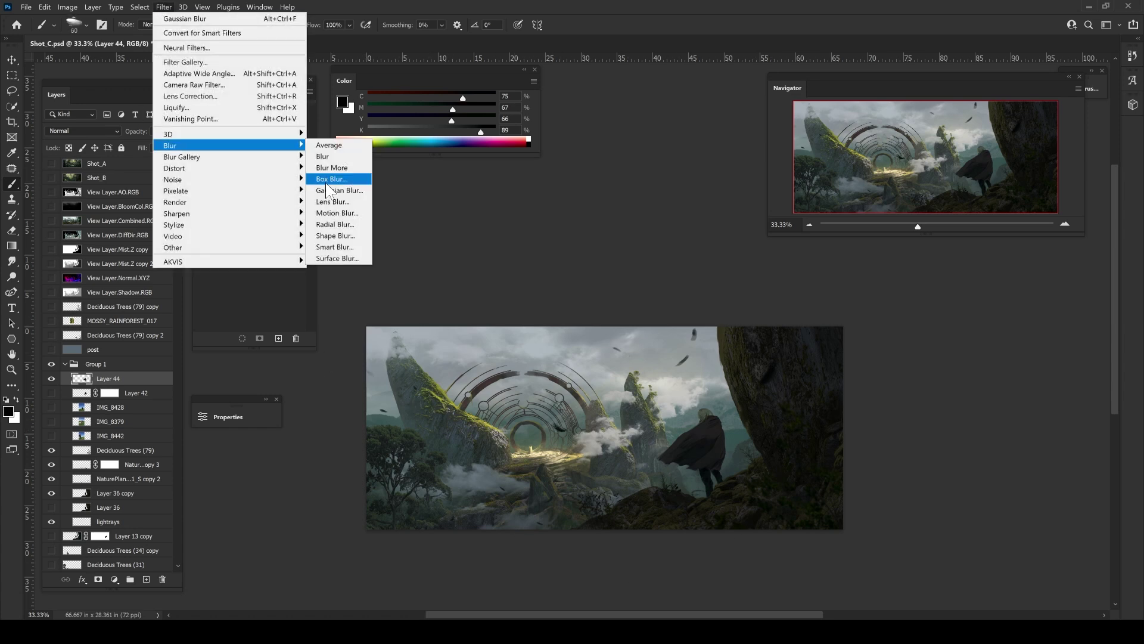
{"action": "left_click", "coordinate": [346, 216]}
{"action": "key", "text": "Return"}
- Preview the darker grade via the post layer and undo the figure's motion blur
{"action": "key", "text": "l"}
{"action": "left_click_drag", "start_coordinate": [314, 510], "coordinate": [327, 498]}
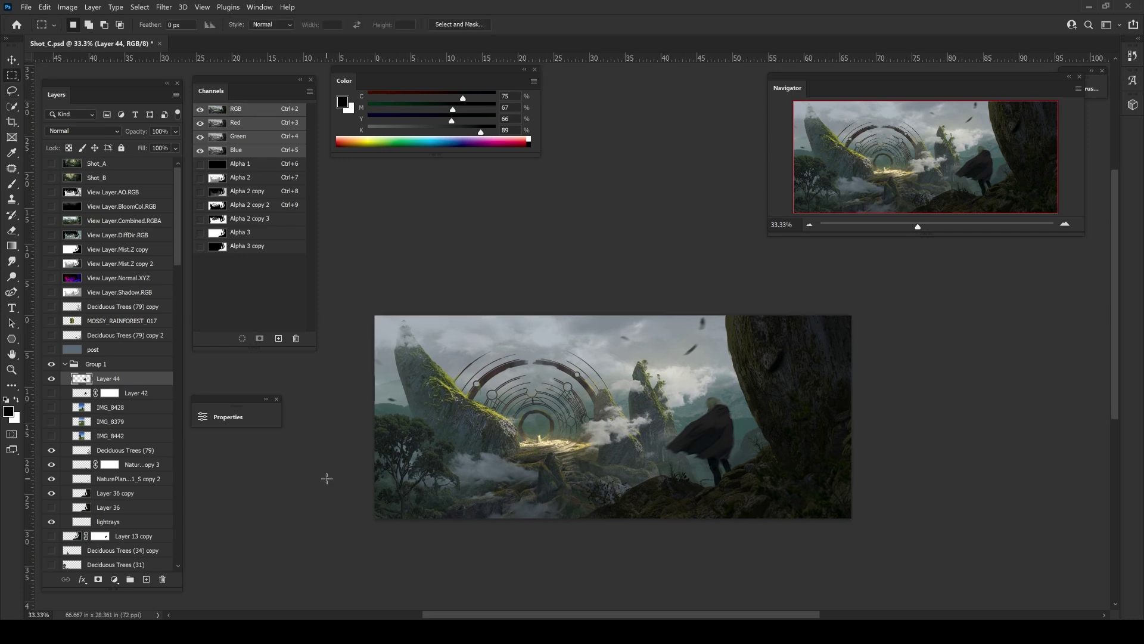
{"action": "key", "text": "b"}
{"action": "left_click", "coordinate": [51, 349]}
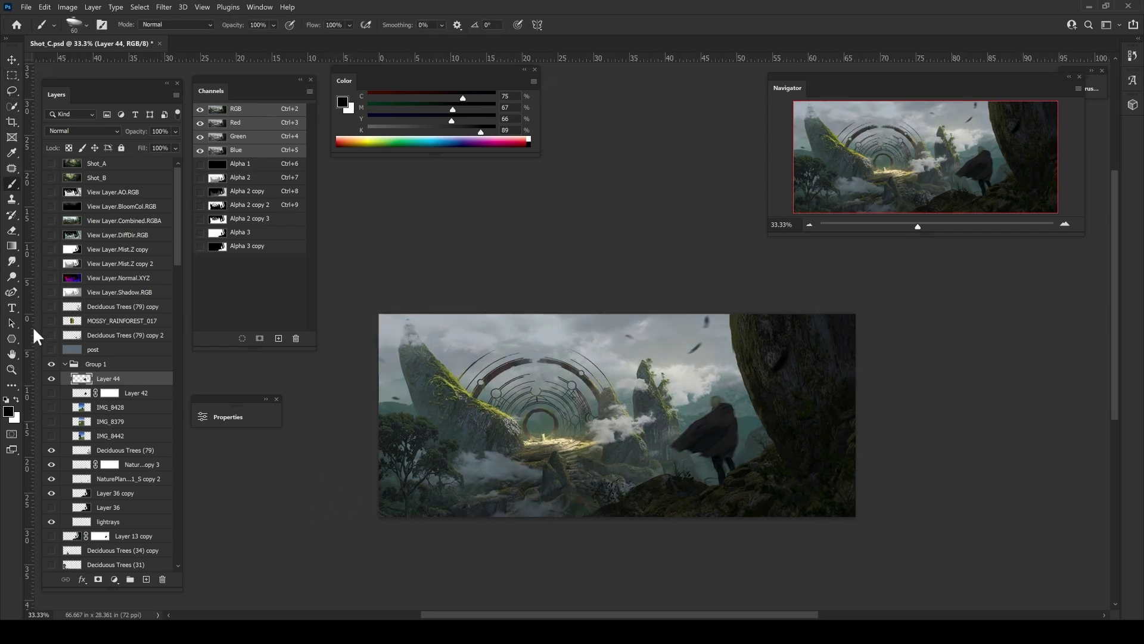
{"action": "key", "text": "ctrl+z"}
- Lasso an area around the cloaked figure and create Layer 45 above Layer 44
{"action": "key", "text": "l"}
{"action": "left_click_drag", "start_coordinate": [841, 316], "coordinate": [536, 626]}
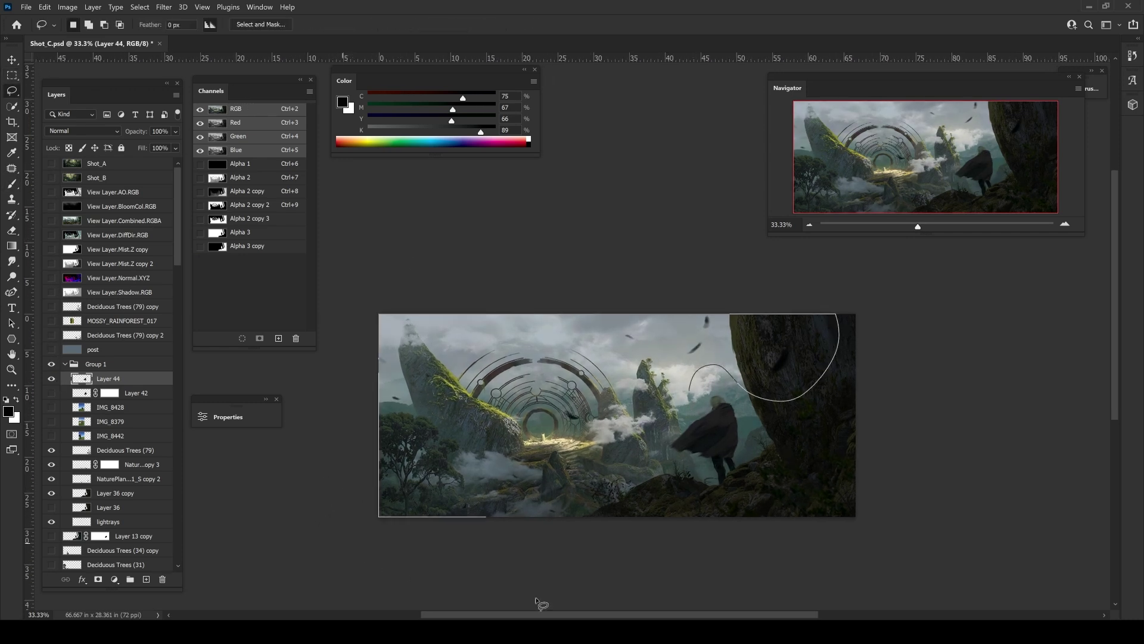
{"action": "left_click_drag", "start_coordinate": [751, 441], "coordinate": [709, 547]}
{"action": "key", "text": "ctrl+j"}
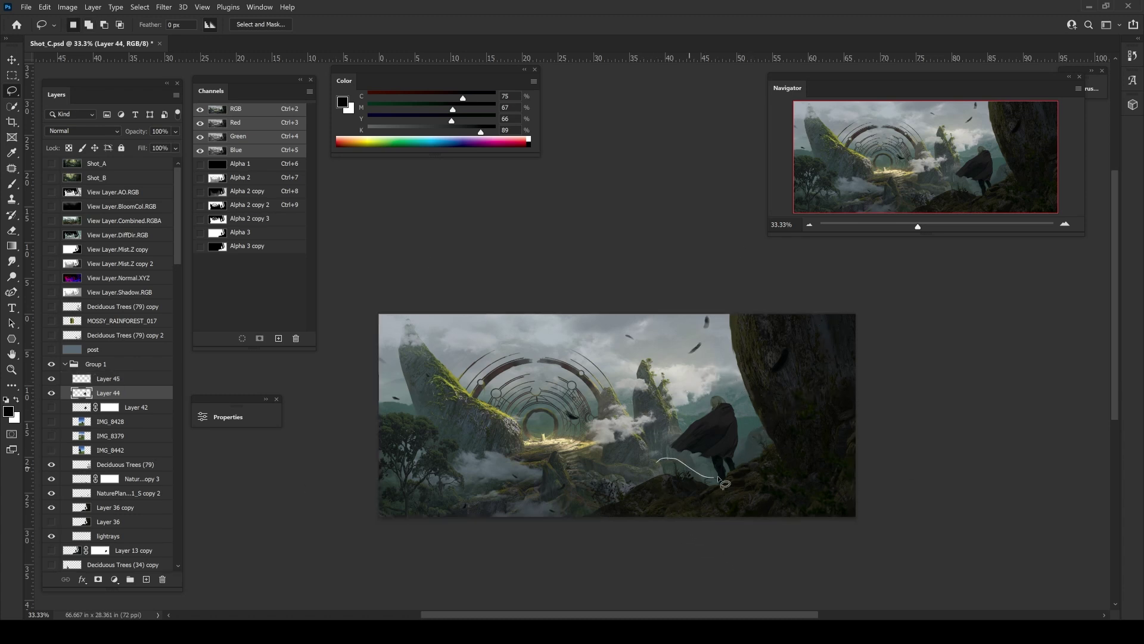
{"action": "mouse_move", "coordinate": [853, 369]}
{"action": "left_mouse_down"}
{"action": "mouse_move", "coordinate": [719, 477]}
{"action": "mouse_move", "coordinate": [718, 494]}
{"action": "left_mouse_up"}
{"action": "left_click", "coordinate": [106, 380]}
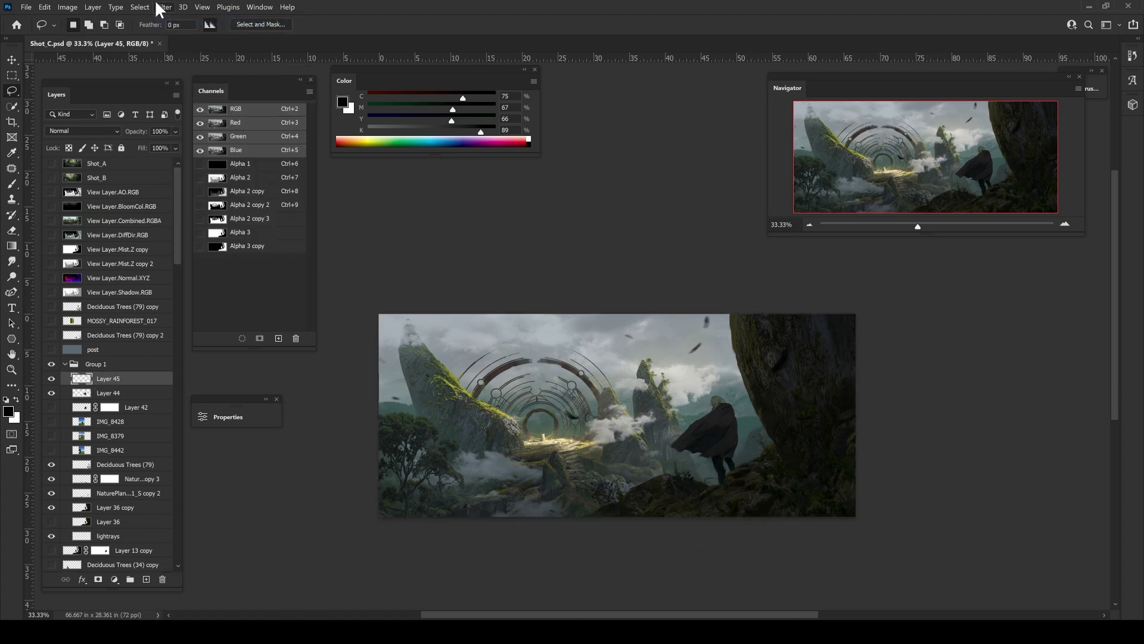
{"action": "key", "text": "e"}
- Save the painting, then zoom to 50% and pan the view
{"action": "key", "text": "m"}
{"action": "key", "text": "ctrl+s"}
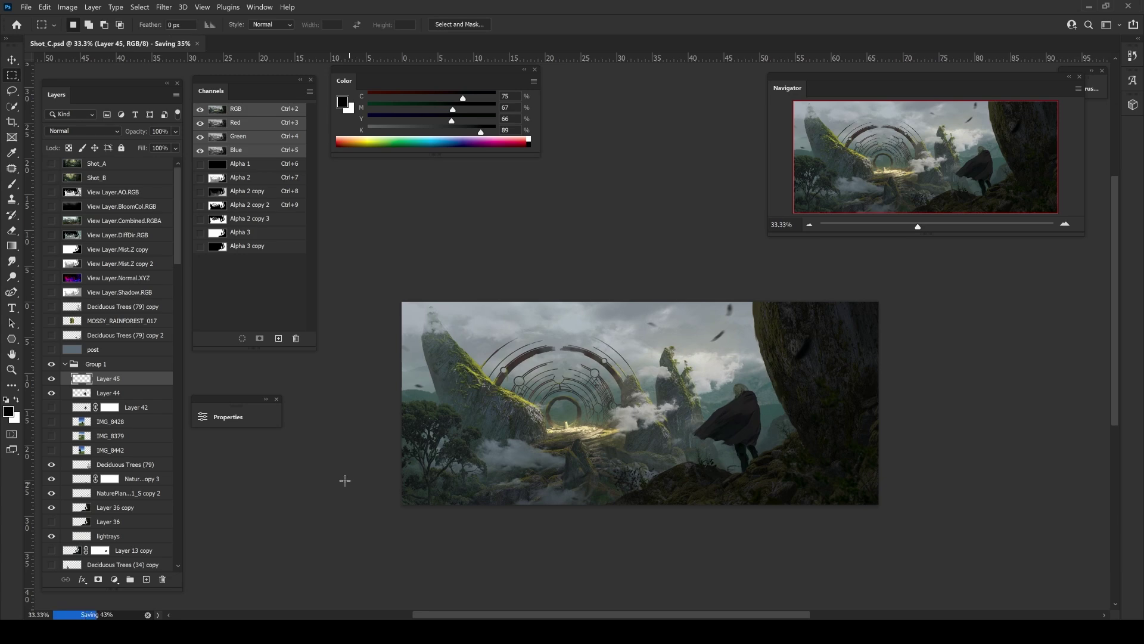
{"action": "key", "text": "b"}
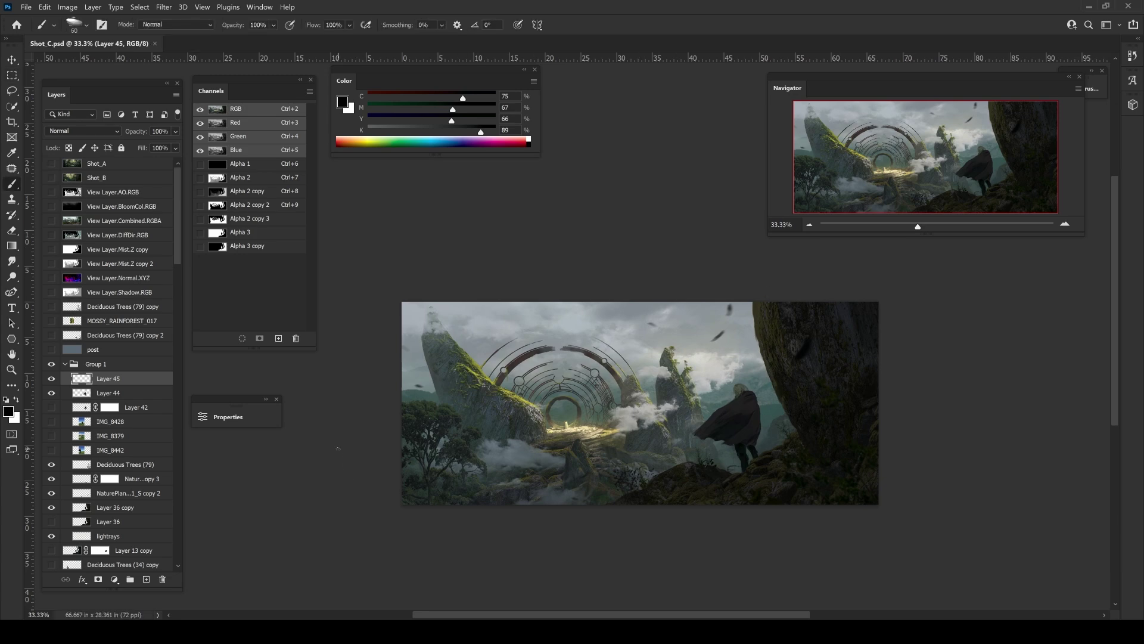
{"action": "key", "text": "ctrl+plus"}
{"action": "key", "text": "m"}
{"action": "left_click_drag", "start_coordinate": [341, 524], "coordinate": [334, 497]}
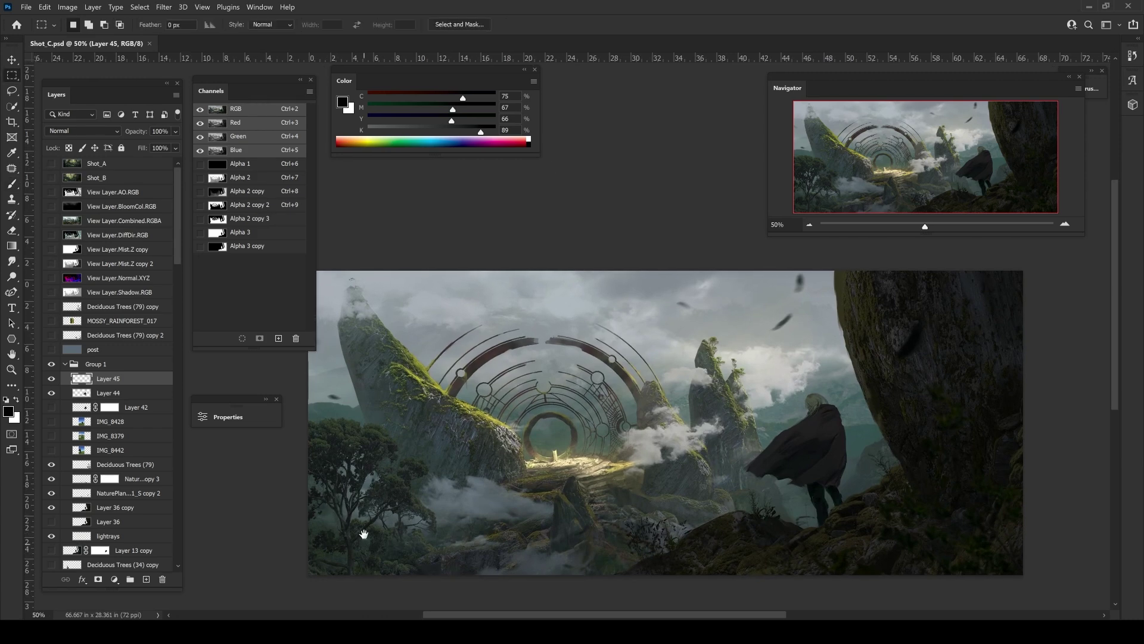
- Hide Layer 45, show the post layer, and add new Layer 46 above Layer 40
{"action": "key", "text": "b"}
{"action": "left_click", "coordinate": [51, 379]}
{"action": "key", "text": "ctrl+minus"}
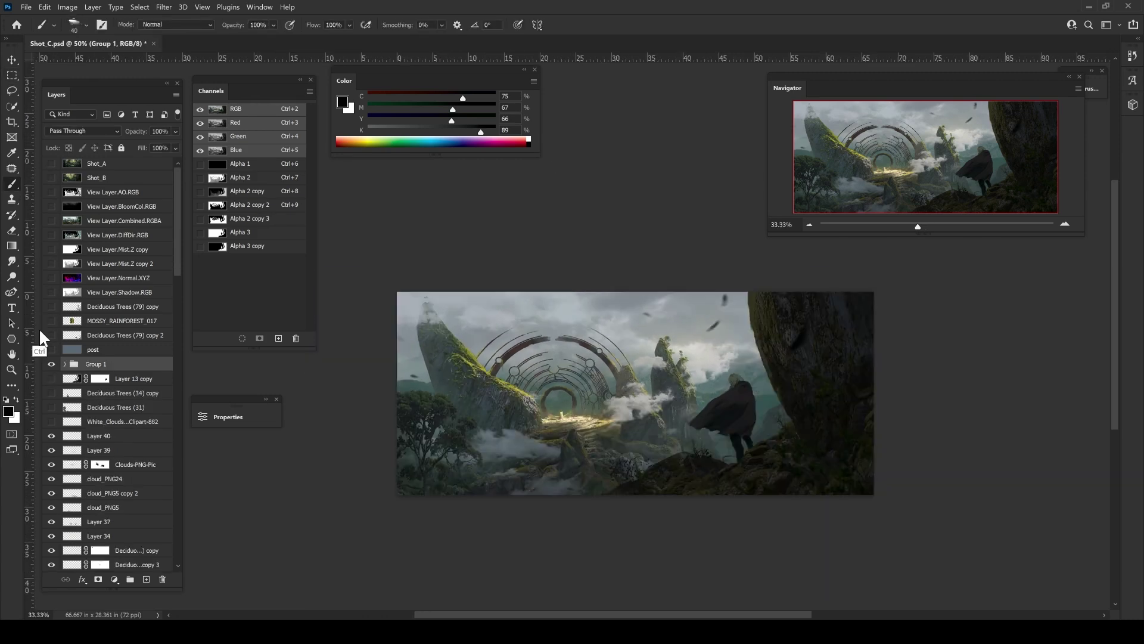
{"action": "left_click", "coordinate": [52, 350]}
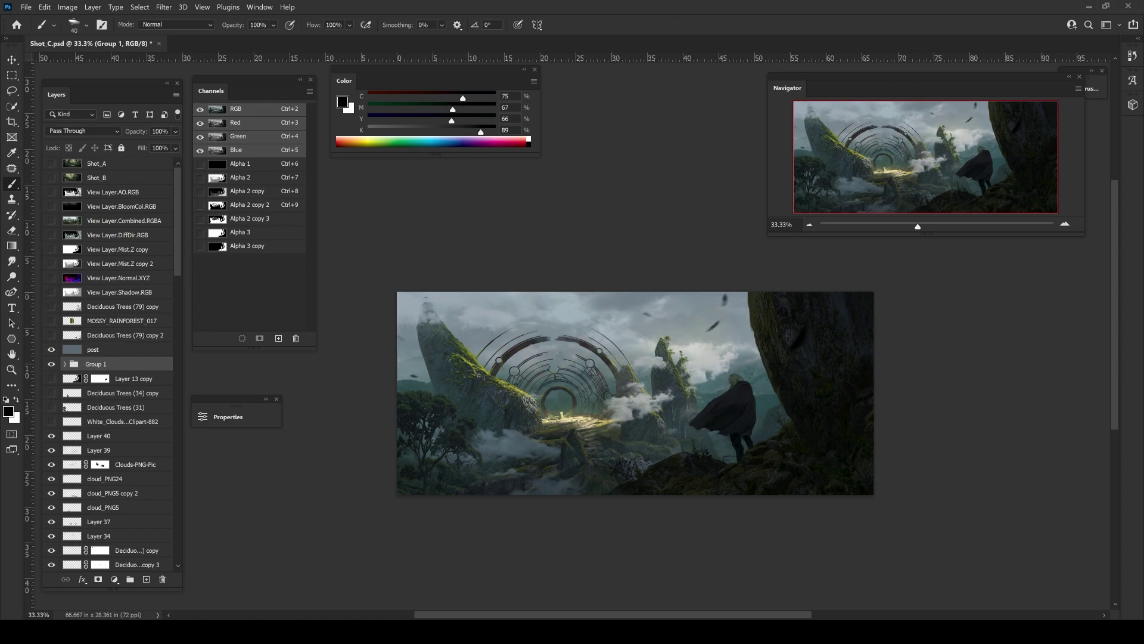
{"action": "left_click", "coordinate": [65, 436]}
{"action": "key", "text": "ctrl+shift+alt+n"}
{"action": "key", "text": "ctrl+plus"}
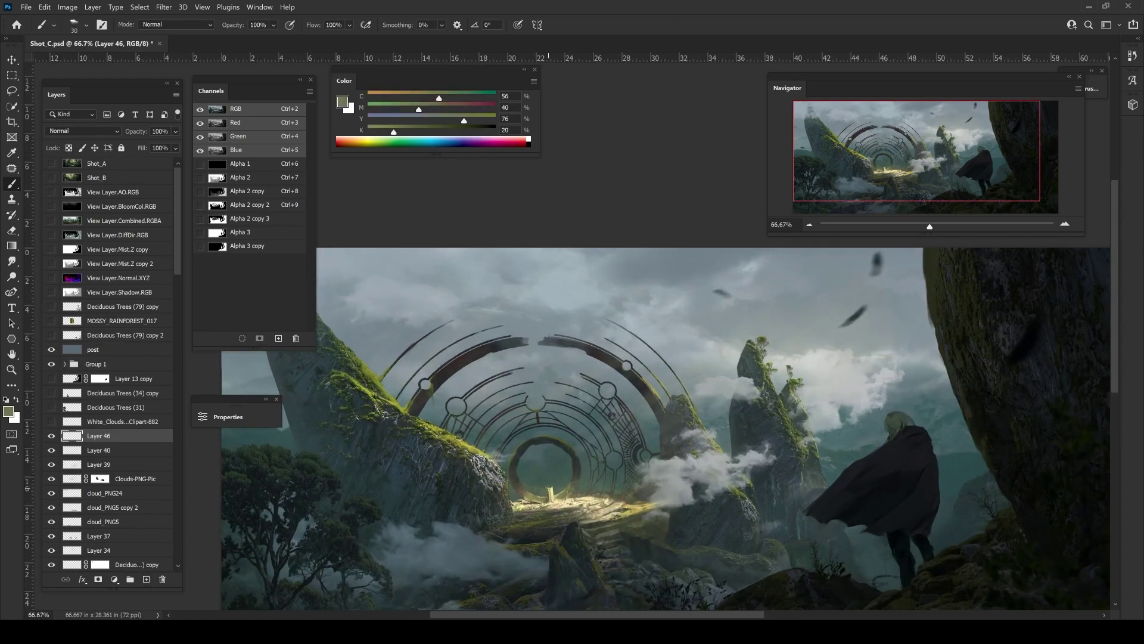
- Paint dark grey and light sage touch-ups around the mossy rocks and gate
{"action": "left_click", "coordinate": [551, 473], "text": "alt"}
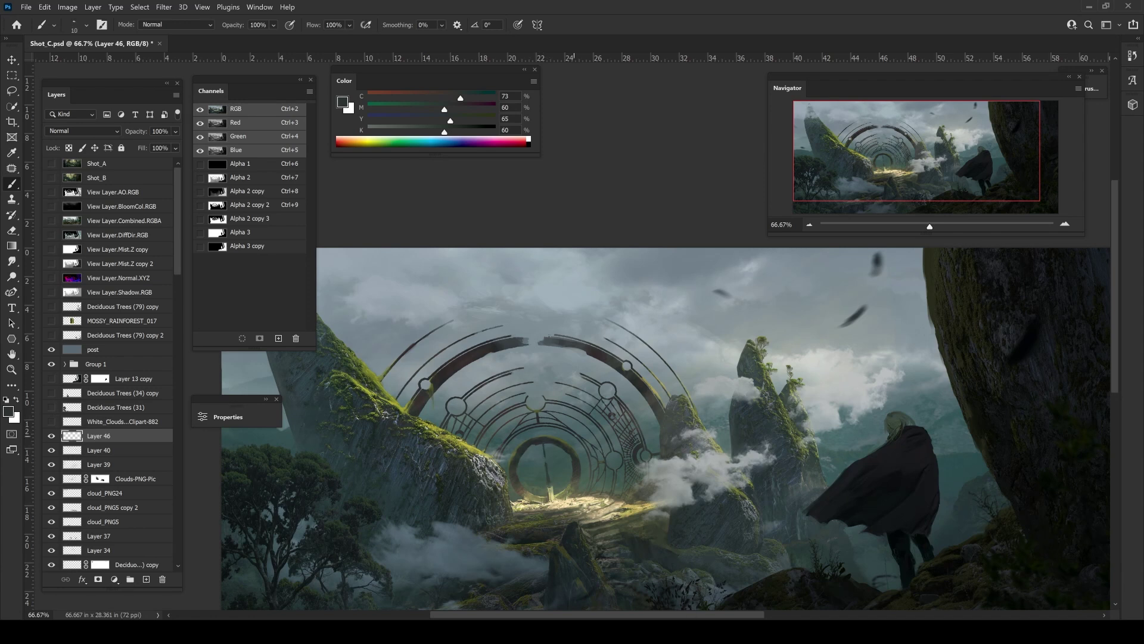
{"action": "key", "text": "e"}
{"action": "key", "text": "b"}
{"action": "left_click", "coordinate": [548, 494], "text": "alt"}
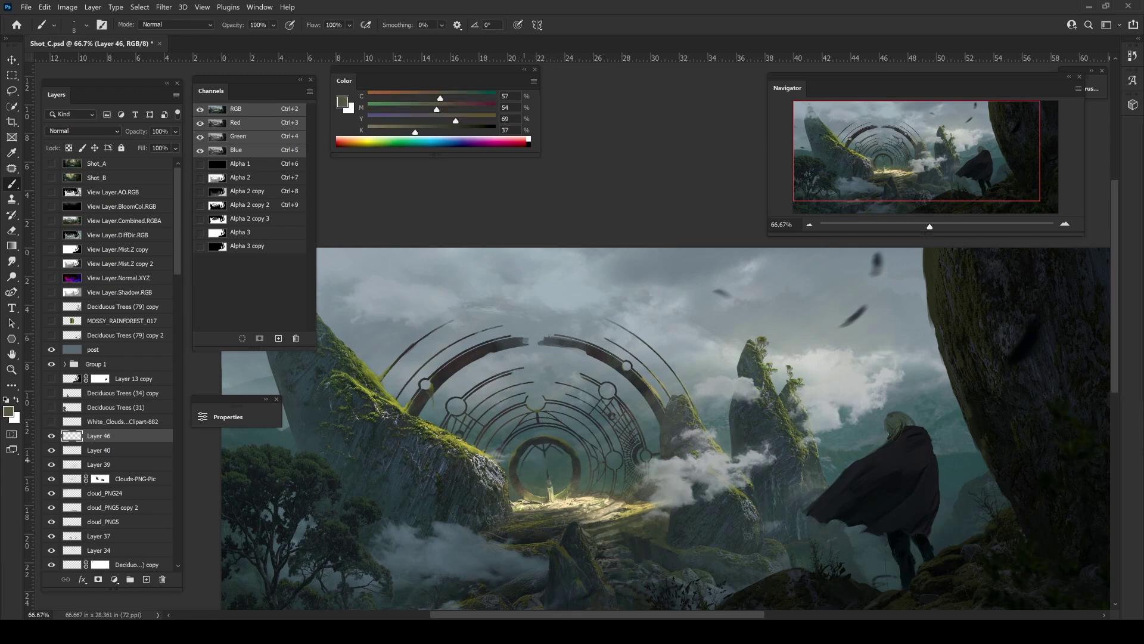
{"action": "left_click", "coordinate": [542, 444], "text": "alt"}
{"action": "key", "text": "ctrl+minus"}
{"action": "key", "text": "ctrl+plus"}
{"action": "key", "text": "ctrl+plus"}
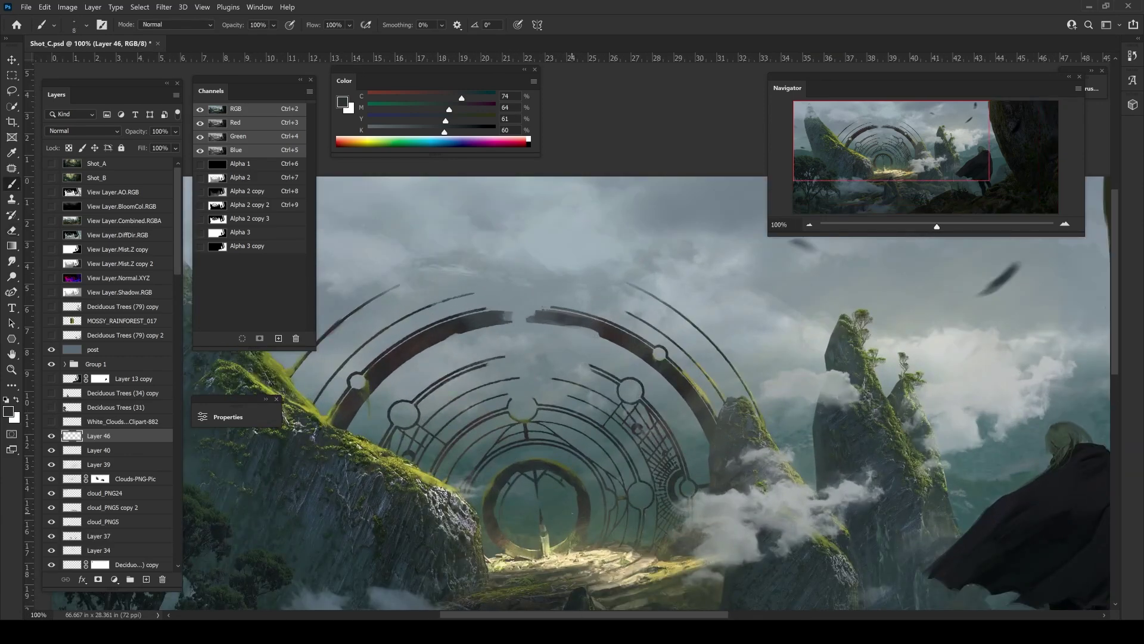
- Sample teal, grey-green, yellow-green and grey tones to detail the gate rings
{"action": "left_click", "coordinate": [542, 444], "text": "alt"}
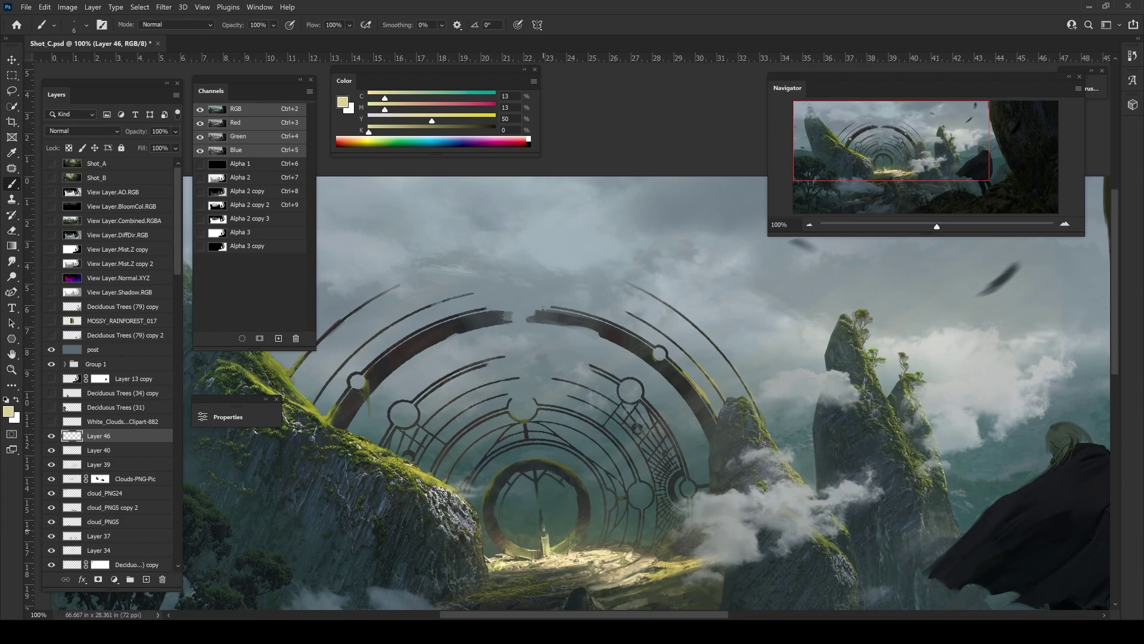
{"action": "left_click", "coordinate": [547, 527], "text": "alt"}
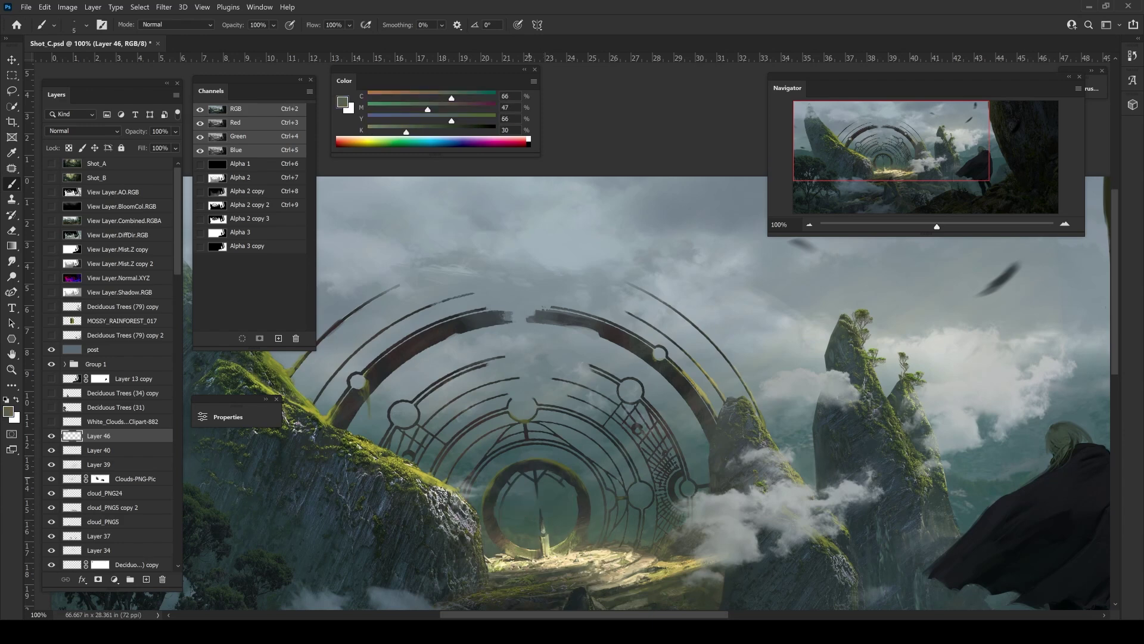
{"action": "left_click_drag", "start_coordinate": [547, 527], "coordinate": [567, 519]}
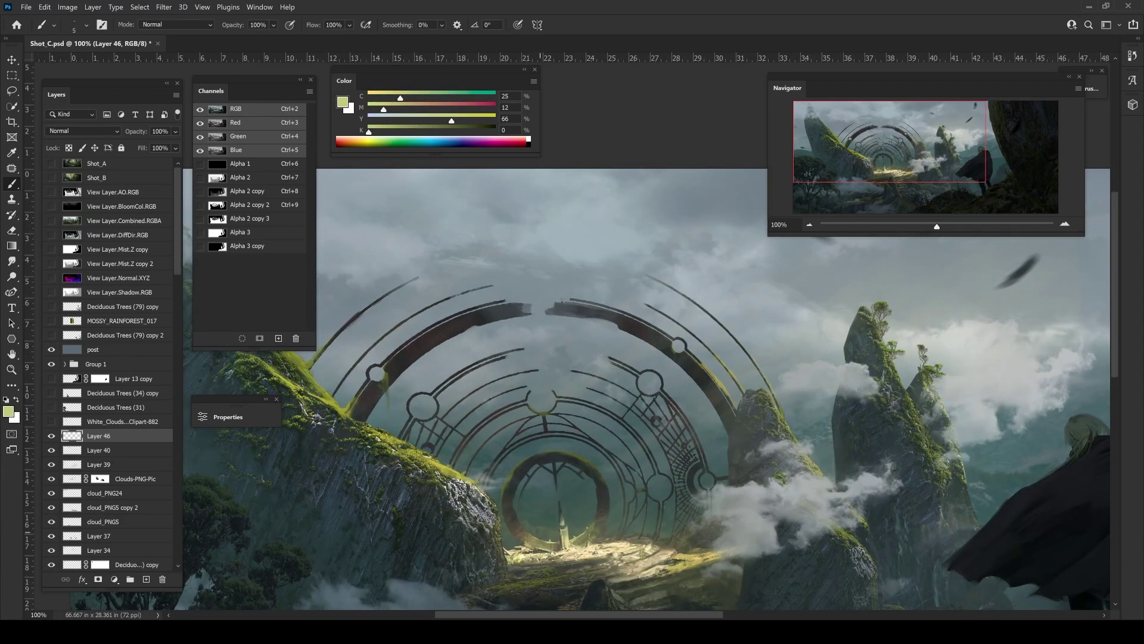
{"action": "left_click", "coordinate": [560, 524], "text": "alt"}
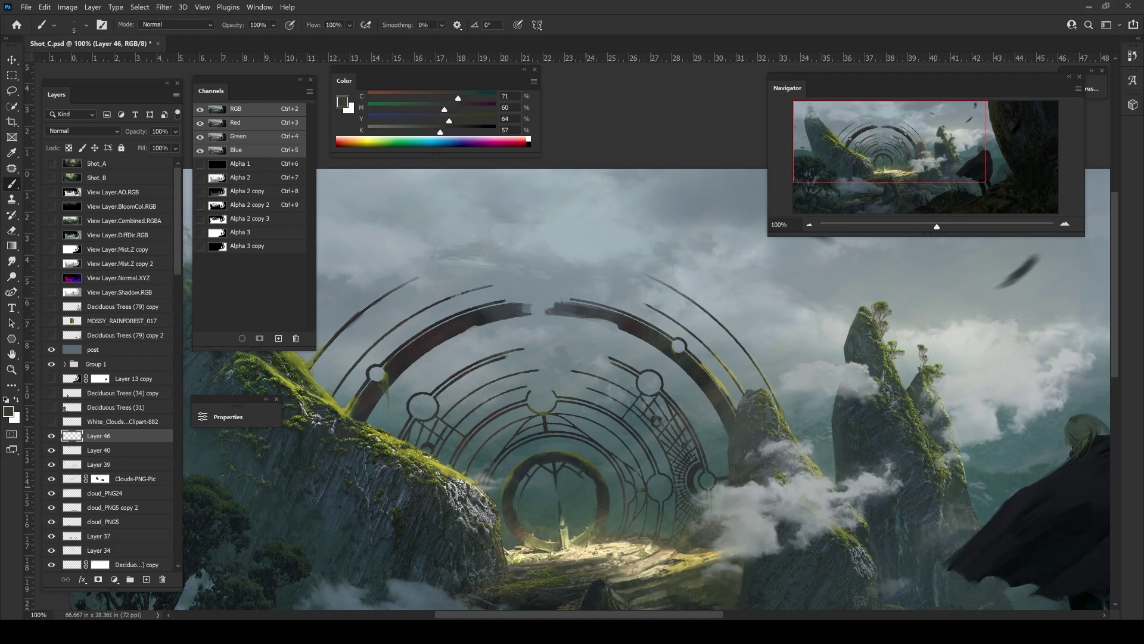
{"action": "left_click", "coordinate": [516, 487], "text": "alt"}
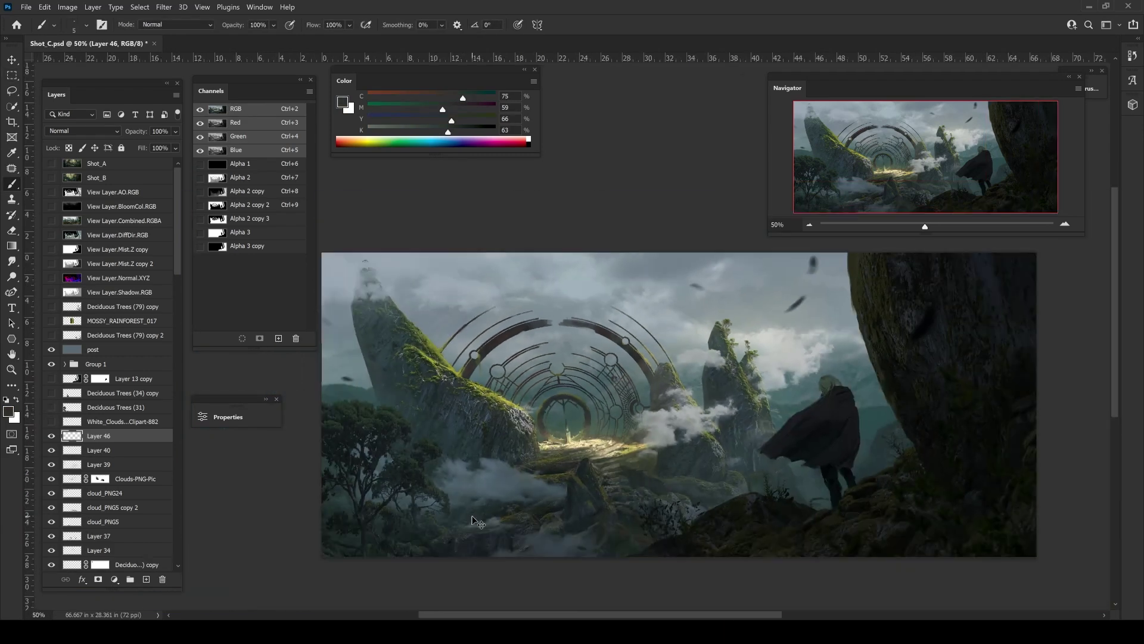
{"action": "left_click", "coordinate": [511, 523], "text": "alt"}
{"action": "left_click", "coordinate": [606, 527], "text": "alt"}
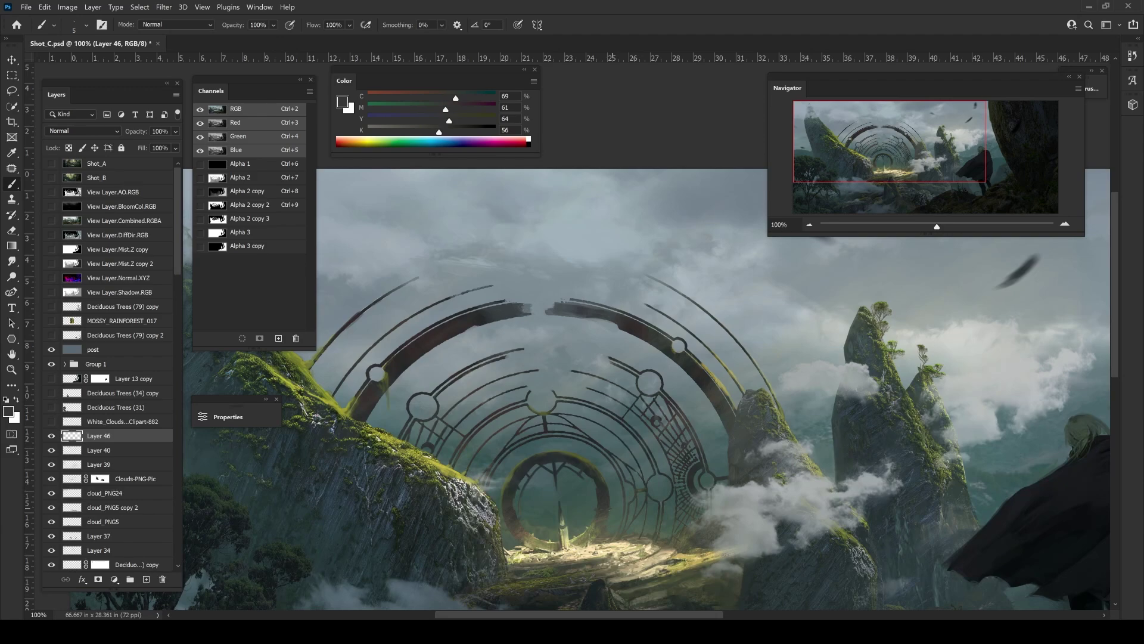
- Zoom to 100% on the ring gate and paint with a sampled darker grey
{"action": "key", "text": "ctrl+minus"}
{"action": "key", "text": "ctrl+minus"}
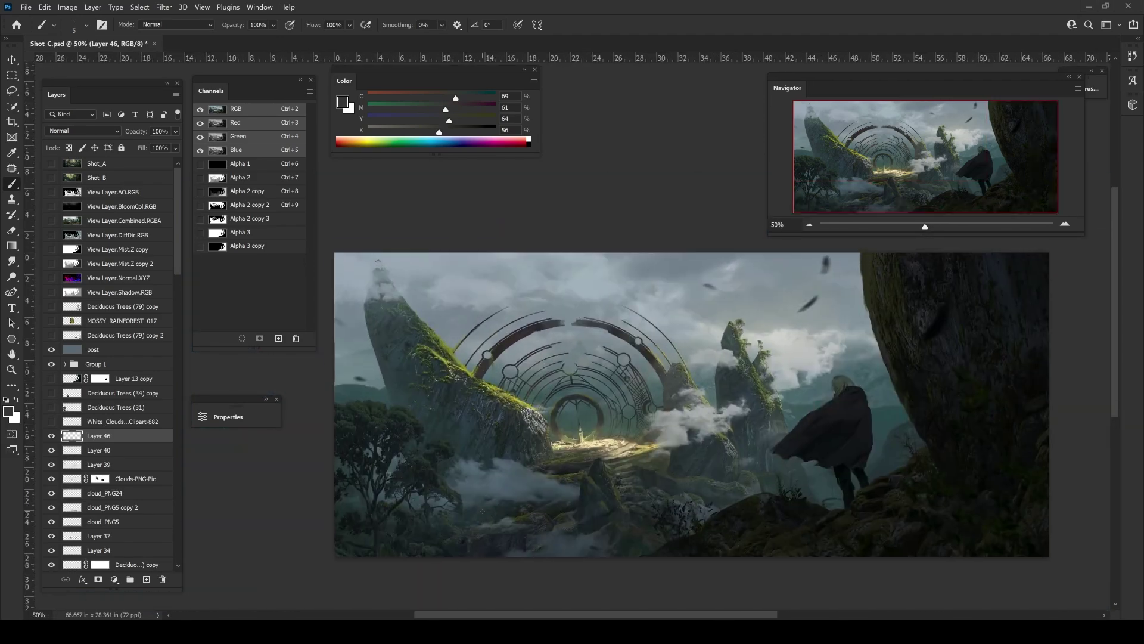
{"action": "key", "text": "ctrl+plus"}
{"action": "key", "text": "l"}
{"action": "key", "text": "ctrl+plus"}
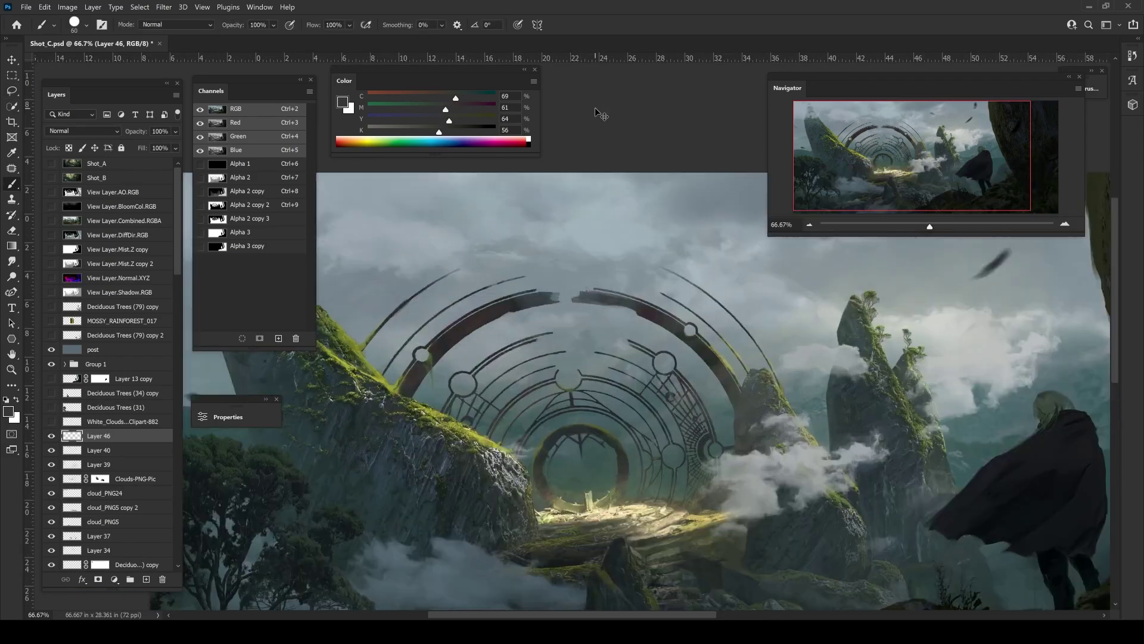
{"action": "key", "text": "b"}
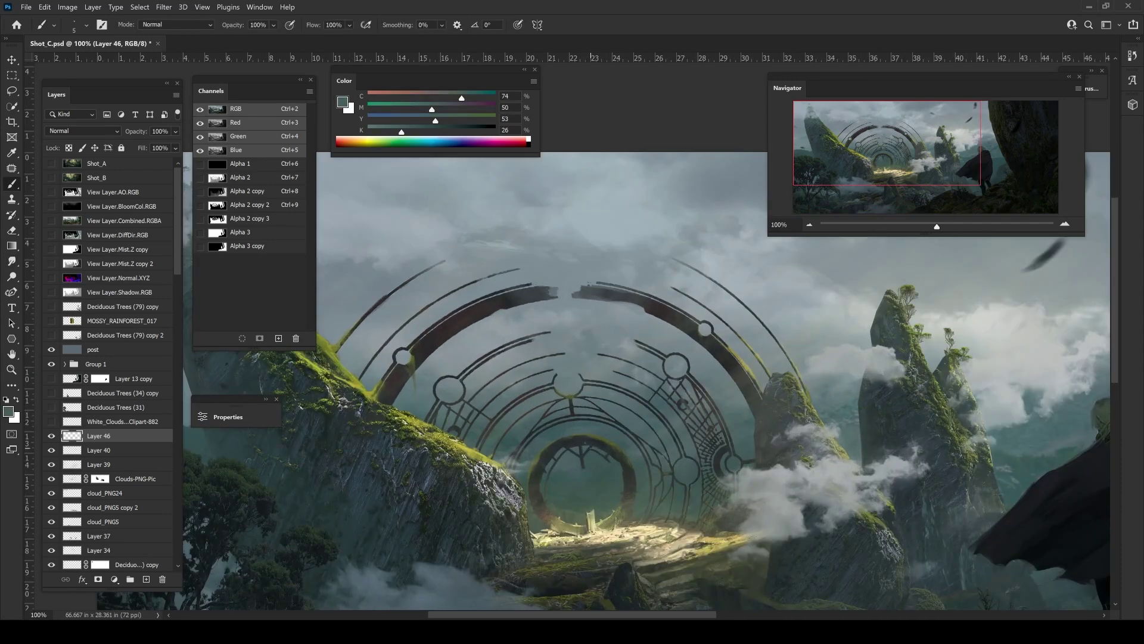
{"action": "left_click", "coordinate": [596, 450], "text": "alt"}
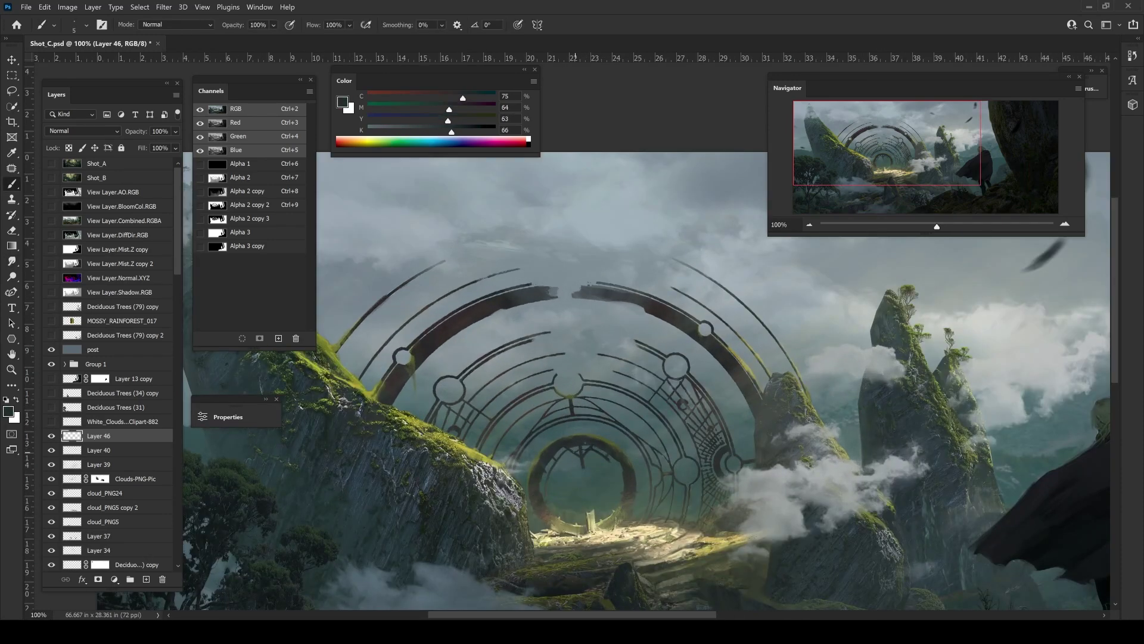
{"action": "key", "text": "ctrl+minus"}
{"action": "key", "text": "ctrl+minus"}
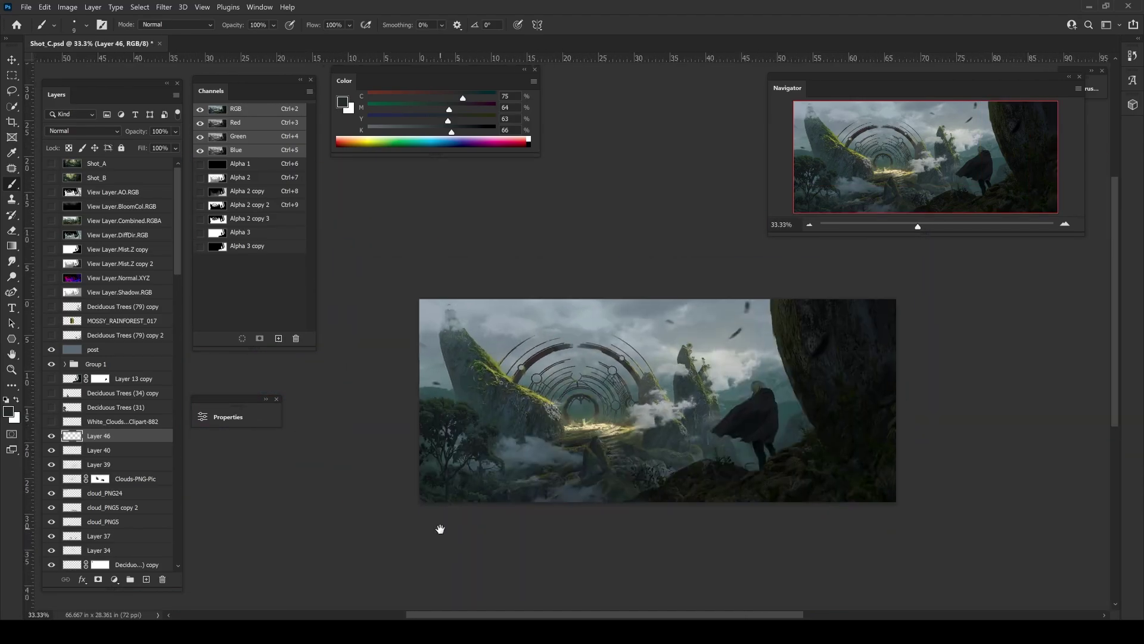